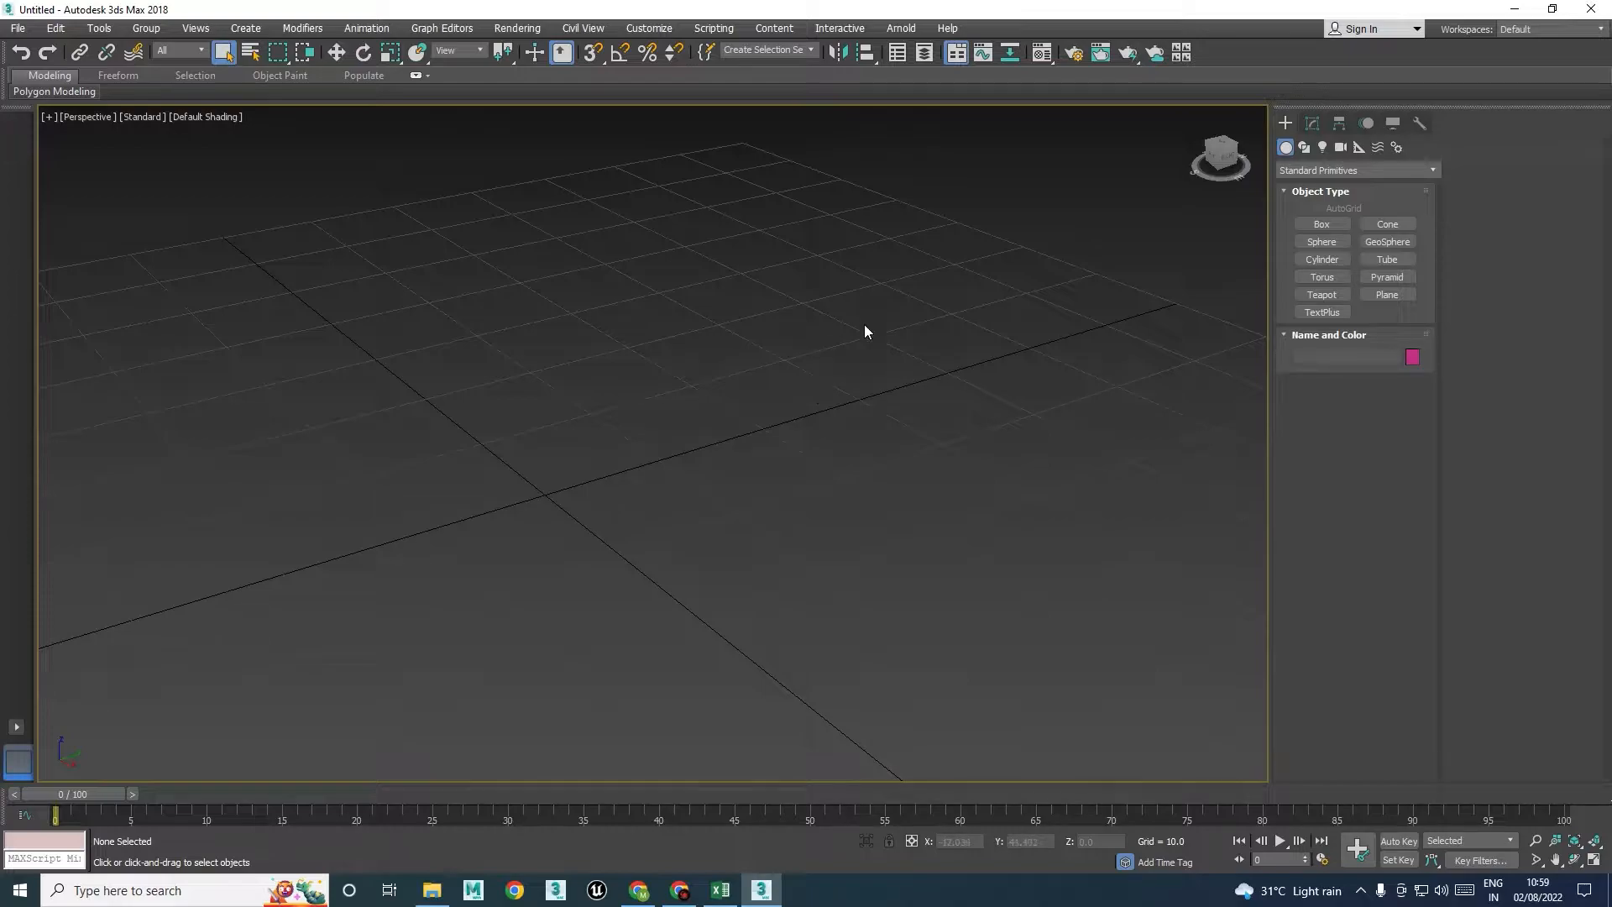
# Create a box centred on the origin in the Top view, about 100.6 long, 200.1 wide and 20.5 high
pyautogui.scroll(-3, 611, 561)
pyautogui.moveTo(611, 560); pyautogui.dragTo(673, 450, button='middle')
pyautogui.moveTo(755, 498); pyautogui.dragTo(843, 406, button='middle')
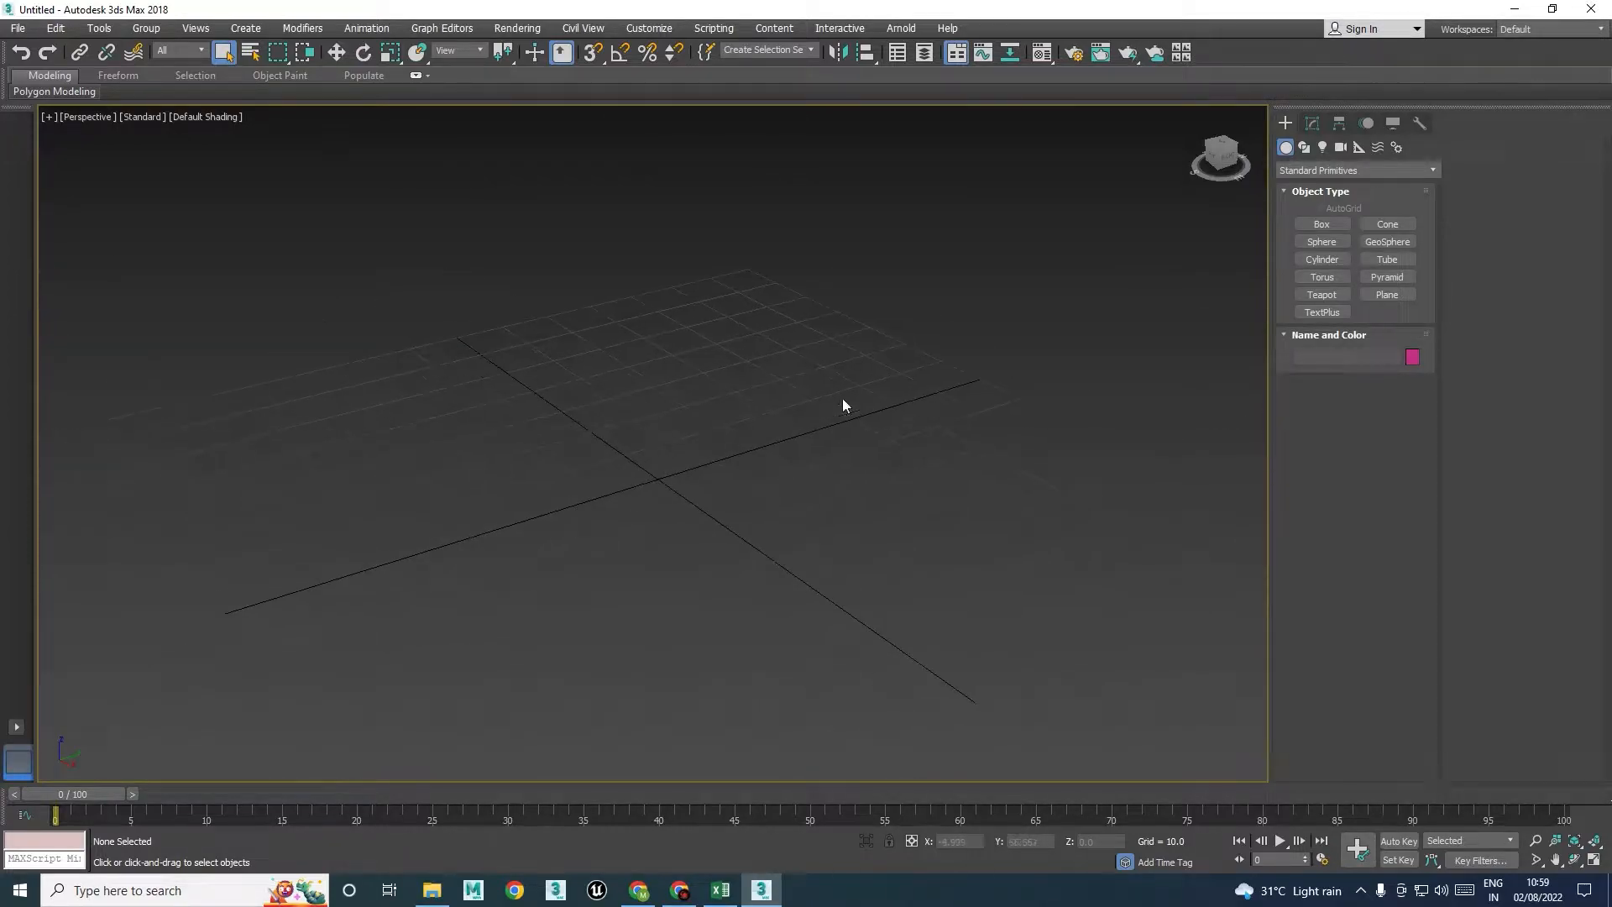
pyautogui.click(1322, 225)
pyautogui.hotkey('alt', 'w')
pyautogui.hotkey('alt', 'w')
pyautogui.hotkey('alt', 'w')
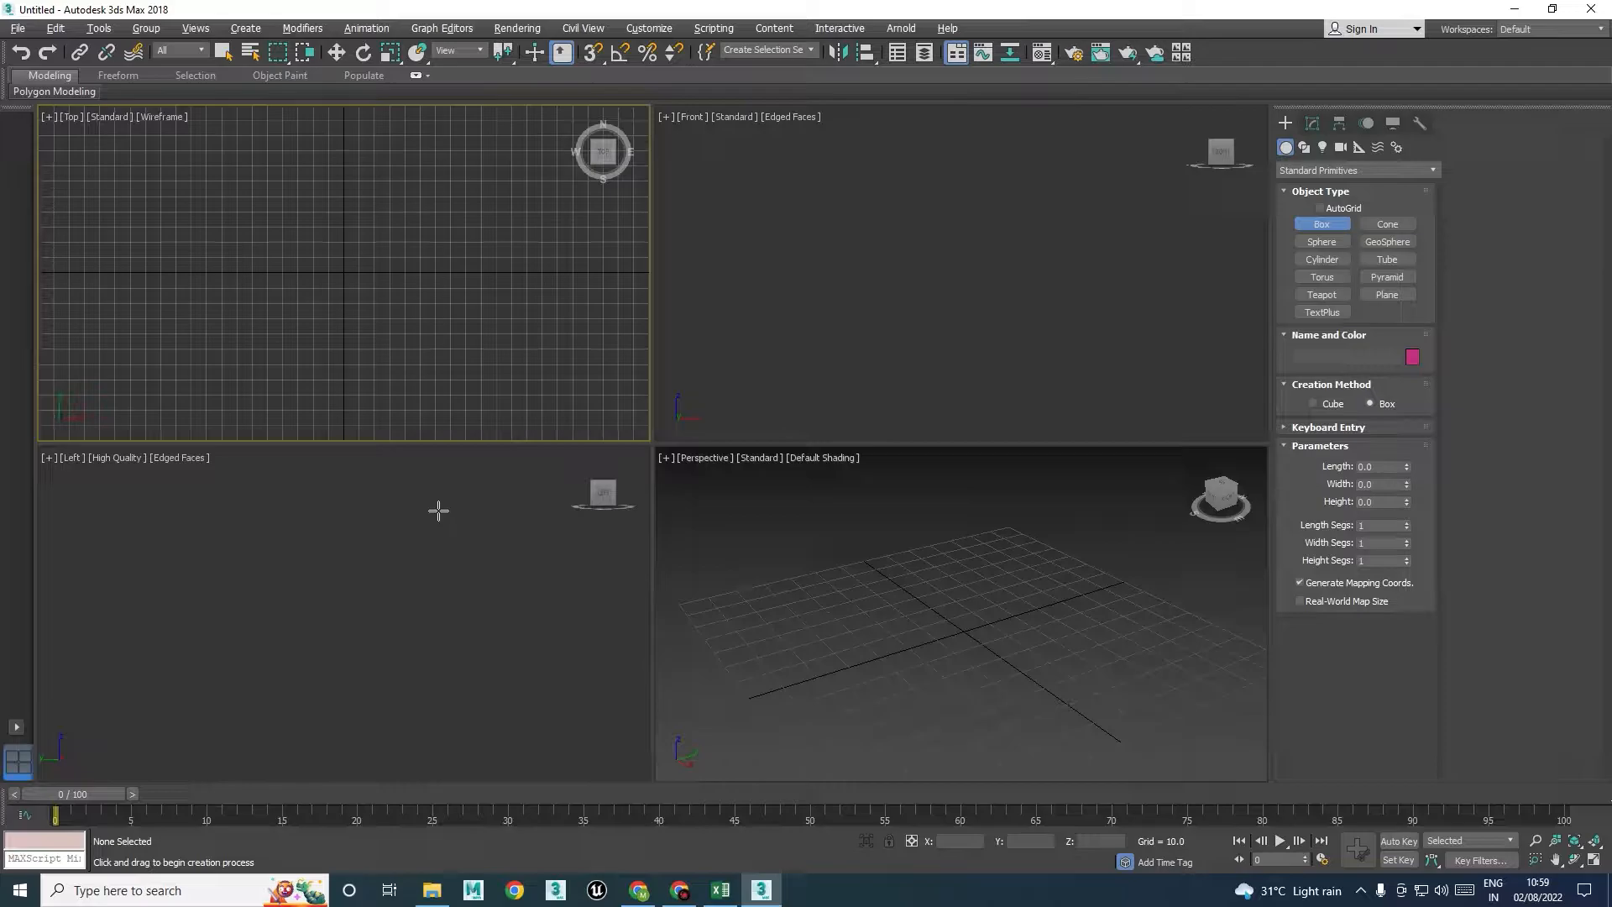
pyautogui.hotkey('alt', 'w')
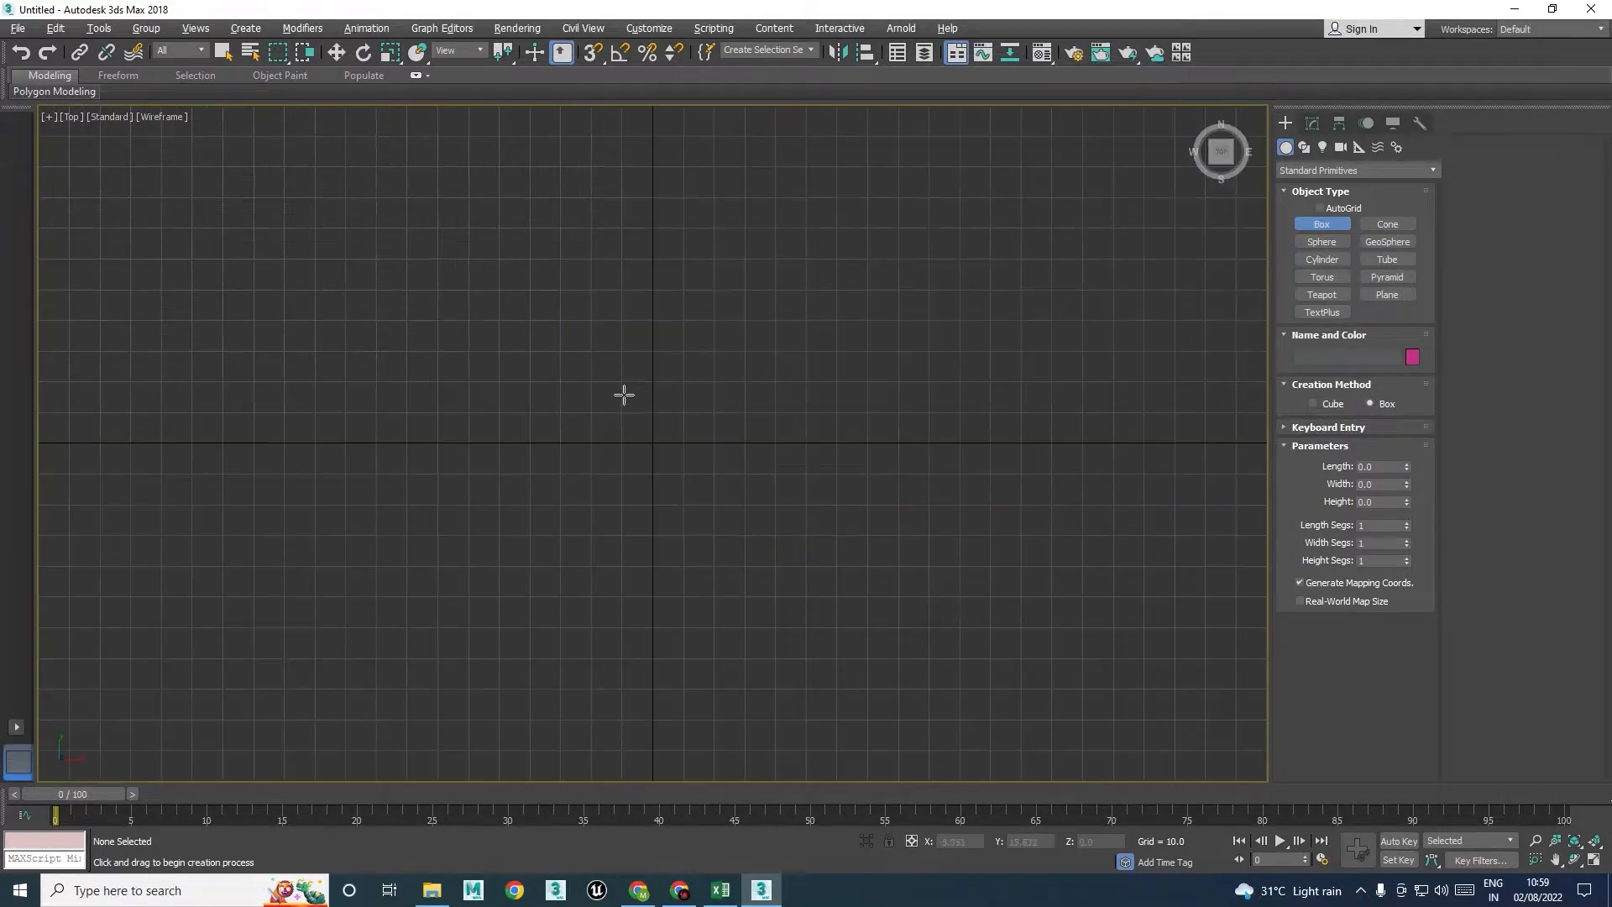
pyautogui.moveTo(346, 293); pyautogui.dragTo(961, 600)
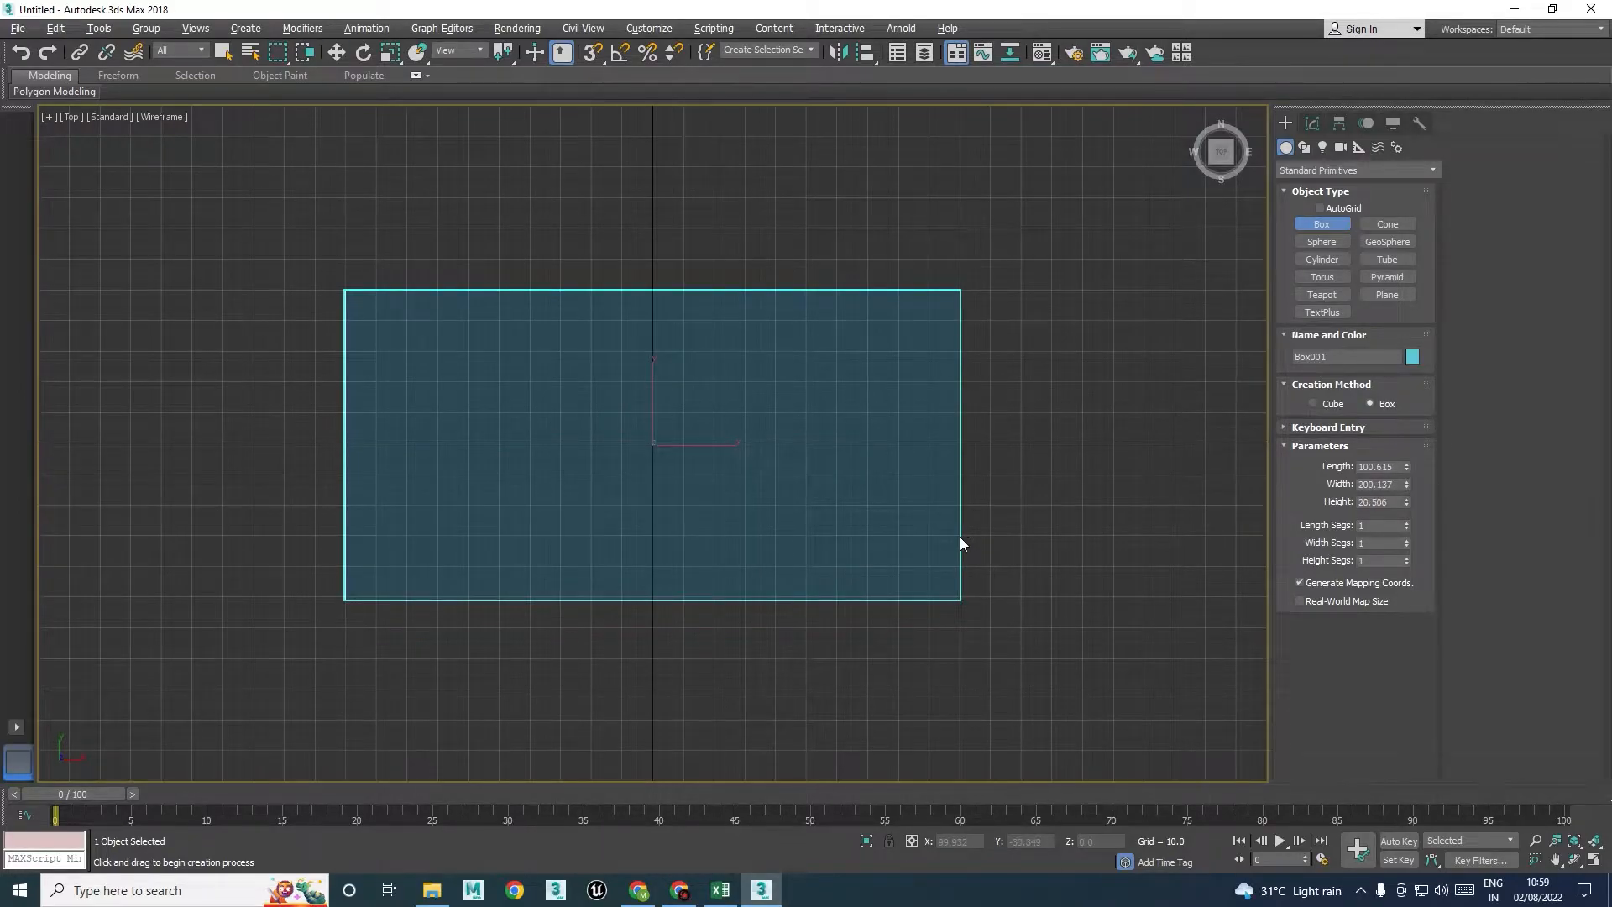
pyautogui.press('w')
# Scale the box down along the X axis in the perspective view so it becomes shorter
pyautogui.hotkey('alt', 'w')
pyautogui.click(939, 612)
pyautogui.hotkey('alt', 'w')
pyautogui.scroll(-5, 940, 612)
pyautogui.keyDown('alt'); pyautogui.moveTo(653, 540); pyautogui.dragTo(758, 535, button='middle'); pyautogui.keyUp('alt')
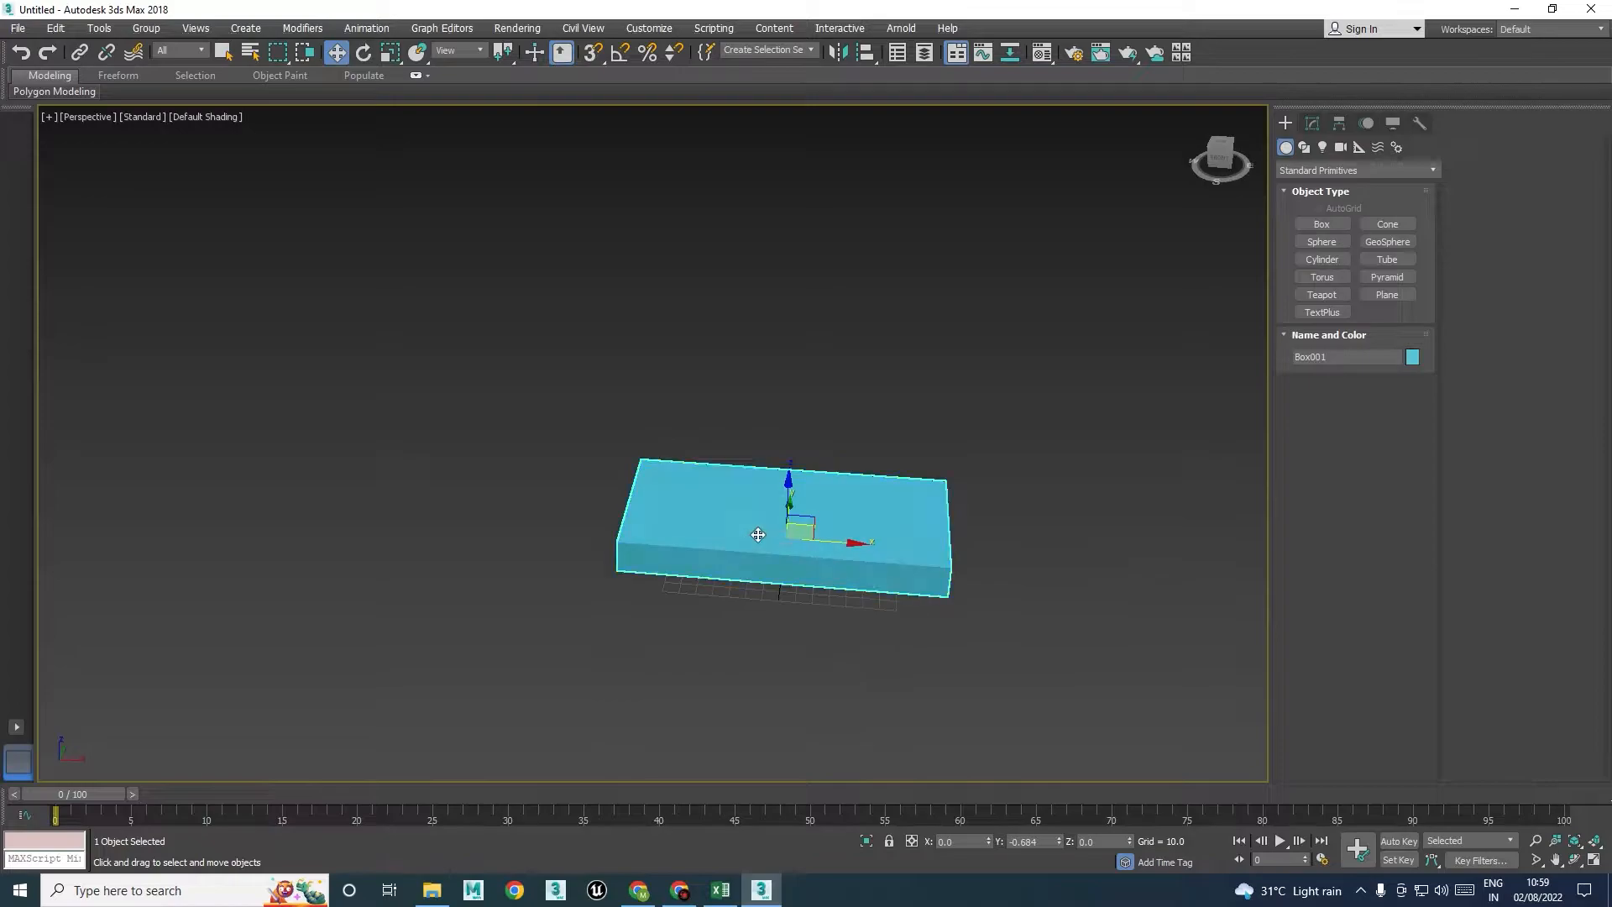
pyautogui.press('r')
pyautogui.moveTo(851, 539); pyautogui.dragTo(834, 543)
pyautogui.keyDown('alt'); pyautogui.moveTo(806, 544); pyautogui.dragTo(843, 612, button='middle'); pyautogui.keyUp('alt')
pyautogui.moveTo(863, 564); pyautogui.dragTo(863, 563)
pyautogui.press('w')
pyautogui.keyDown('alt'); pyautogui.moveTo(862, 563); pyautogui.dragTo(791, 533, button='middle'); pyautogui.keyUp('alt')
pyautogui.scroll(3, 850, 558)
pyautogui.scroll(5, 832, 579)
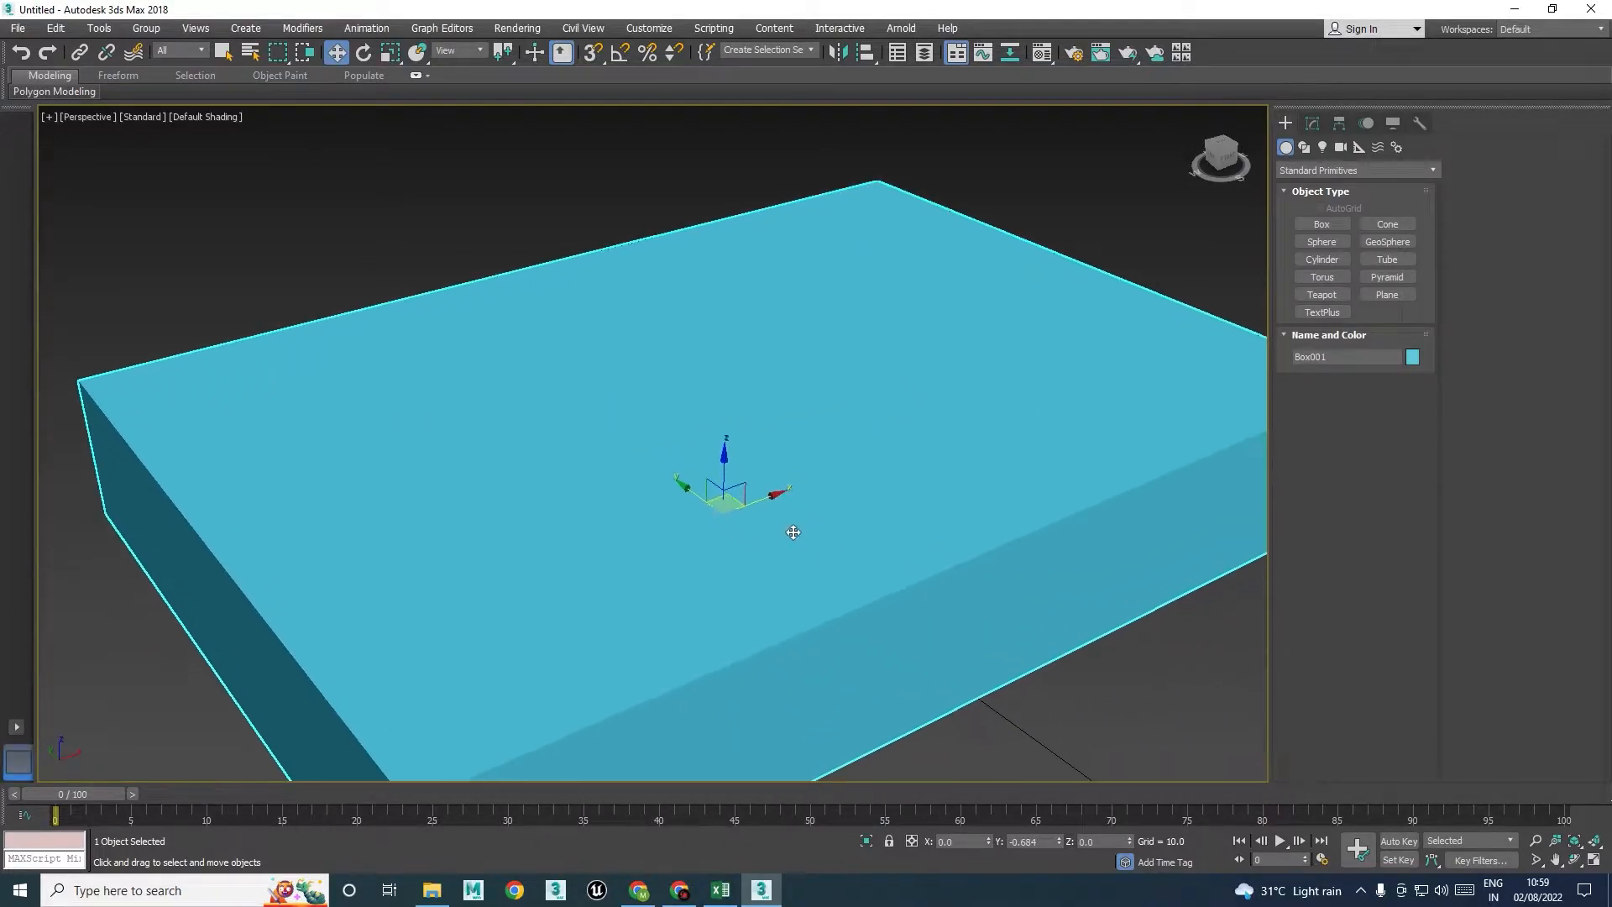
pyautogui.scroll(-5, 791, 533)
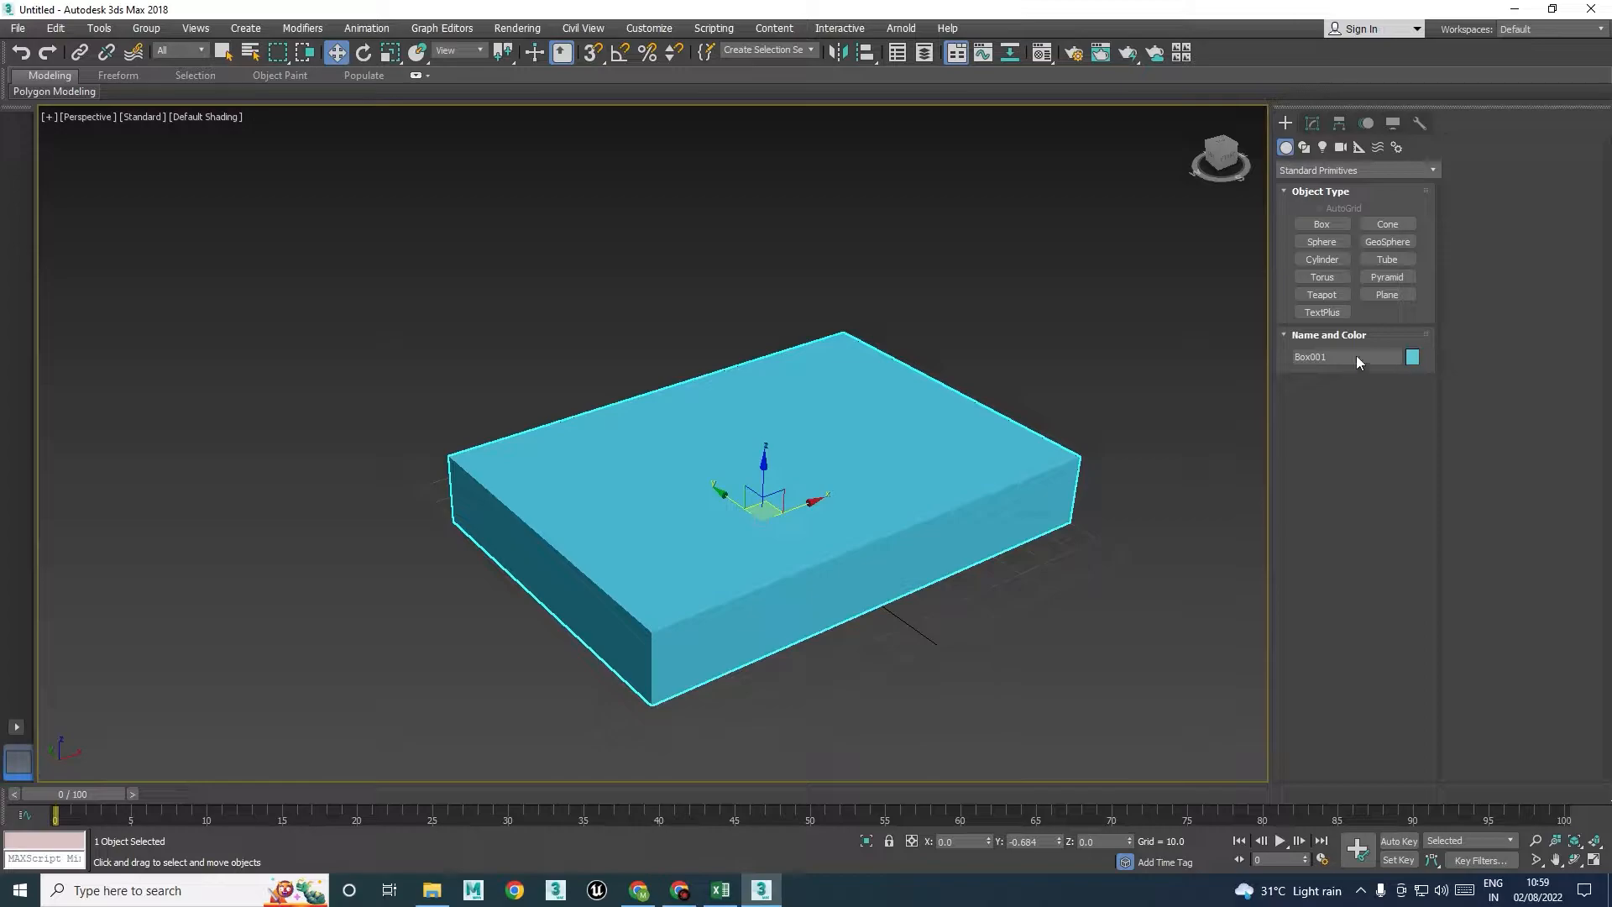
# Change the box's object colour to light grey
pyautogui.click(1412, 356)
pyautogui.click(912, 481)
pyautogui.click(890, 533)
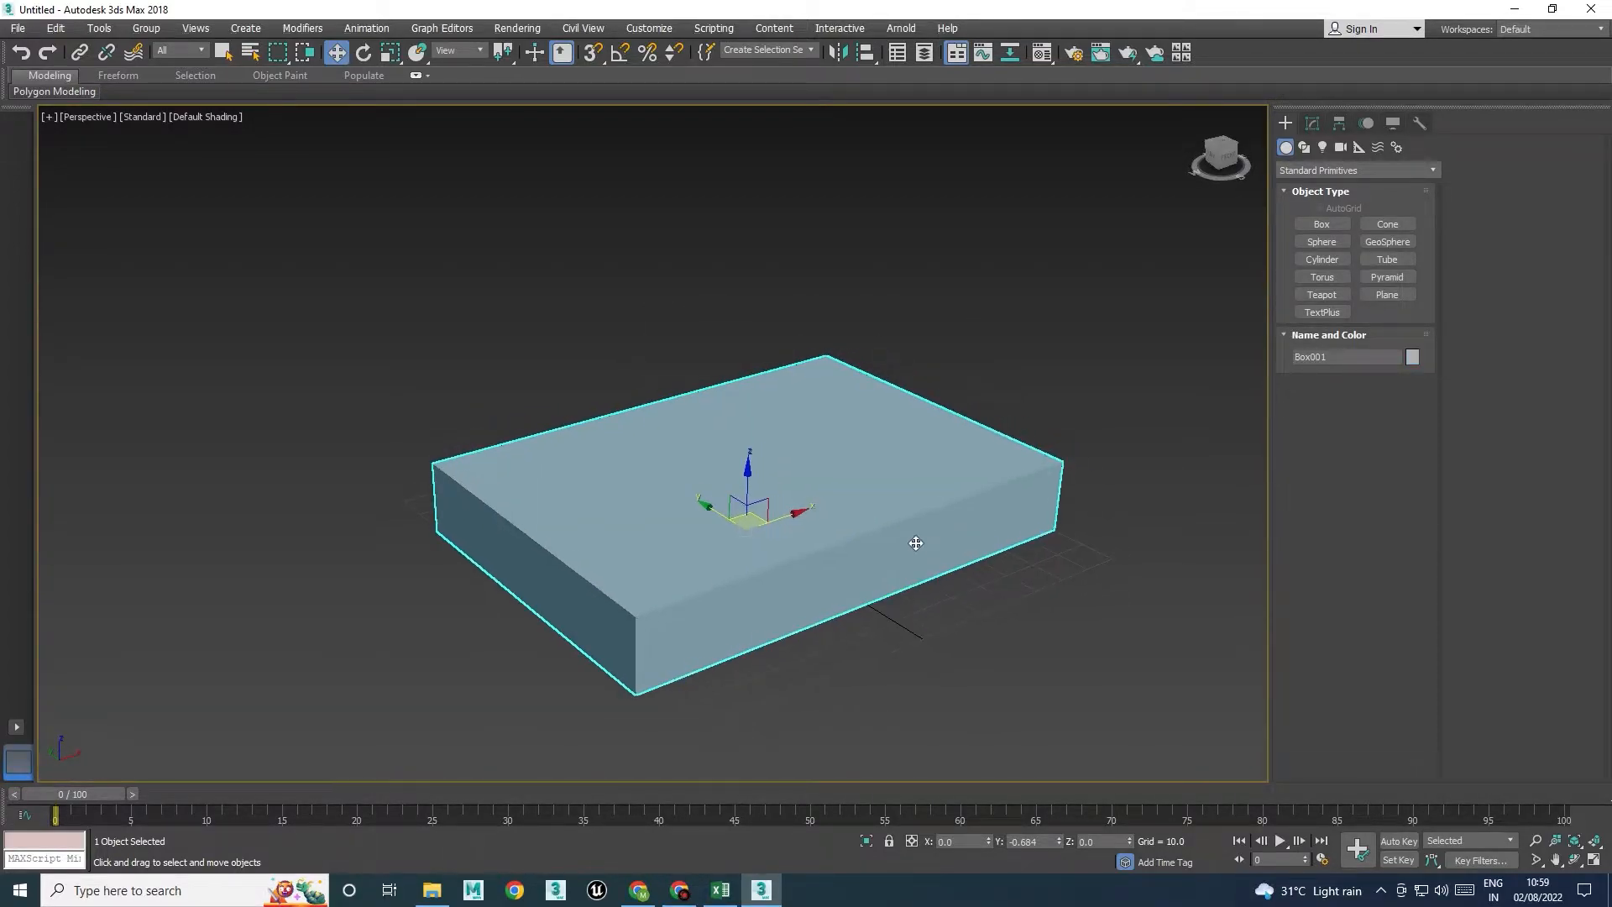
# Convert the box to an Editable Poly and show it with edged faces
pyautogui.rightClick(916, 544)
pyautogui.moveTo(1019, 677)
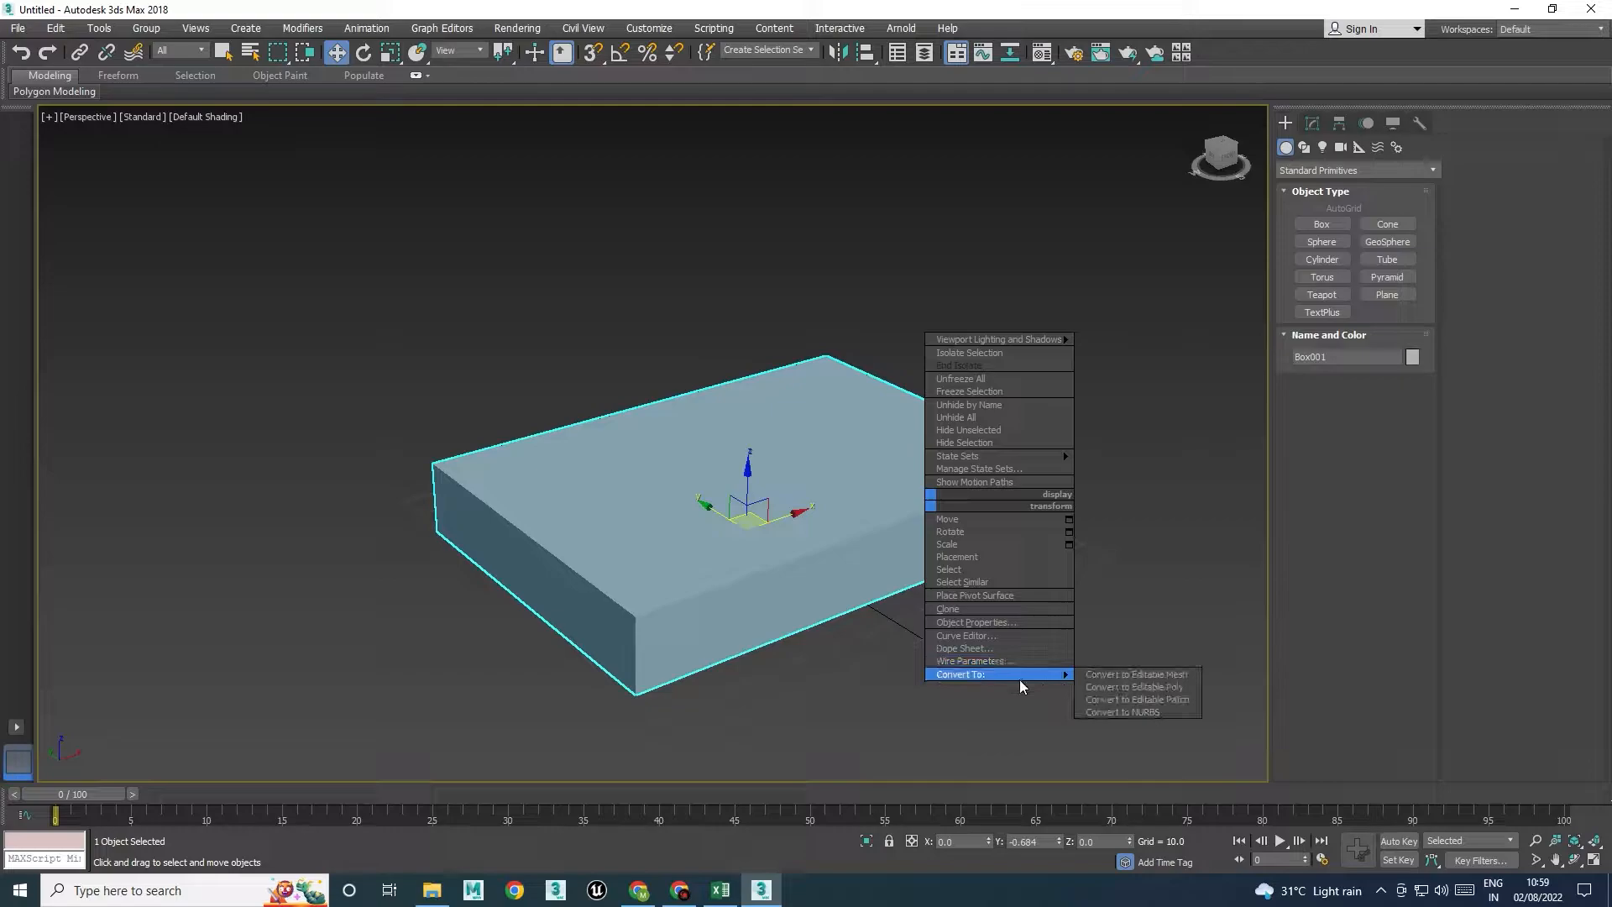
pyautogui.click(1137, 687)
pyautogui.keyDown('alt'); pyautogui.moveTo(1136, 690); pyautogui.dragTo(1004, 547, button='middle'); pyautogui.keyUp('alt')
pyautogui.click(1125, 346)
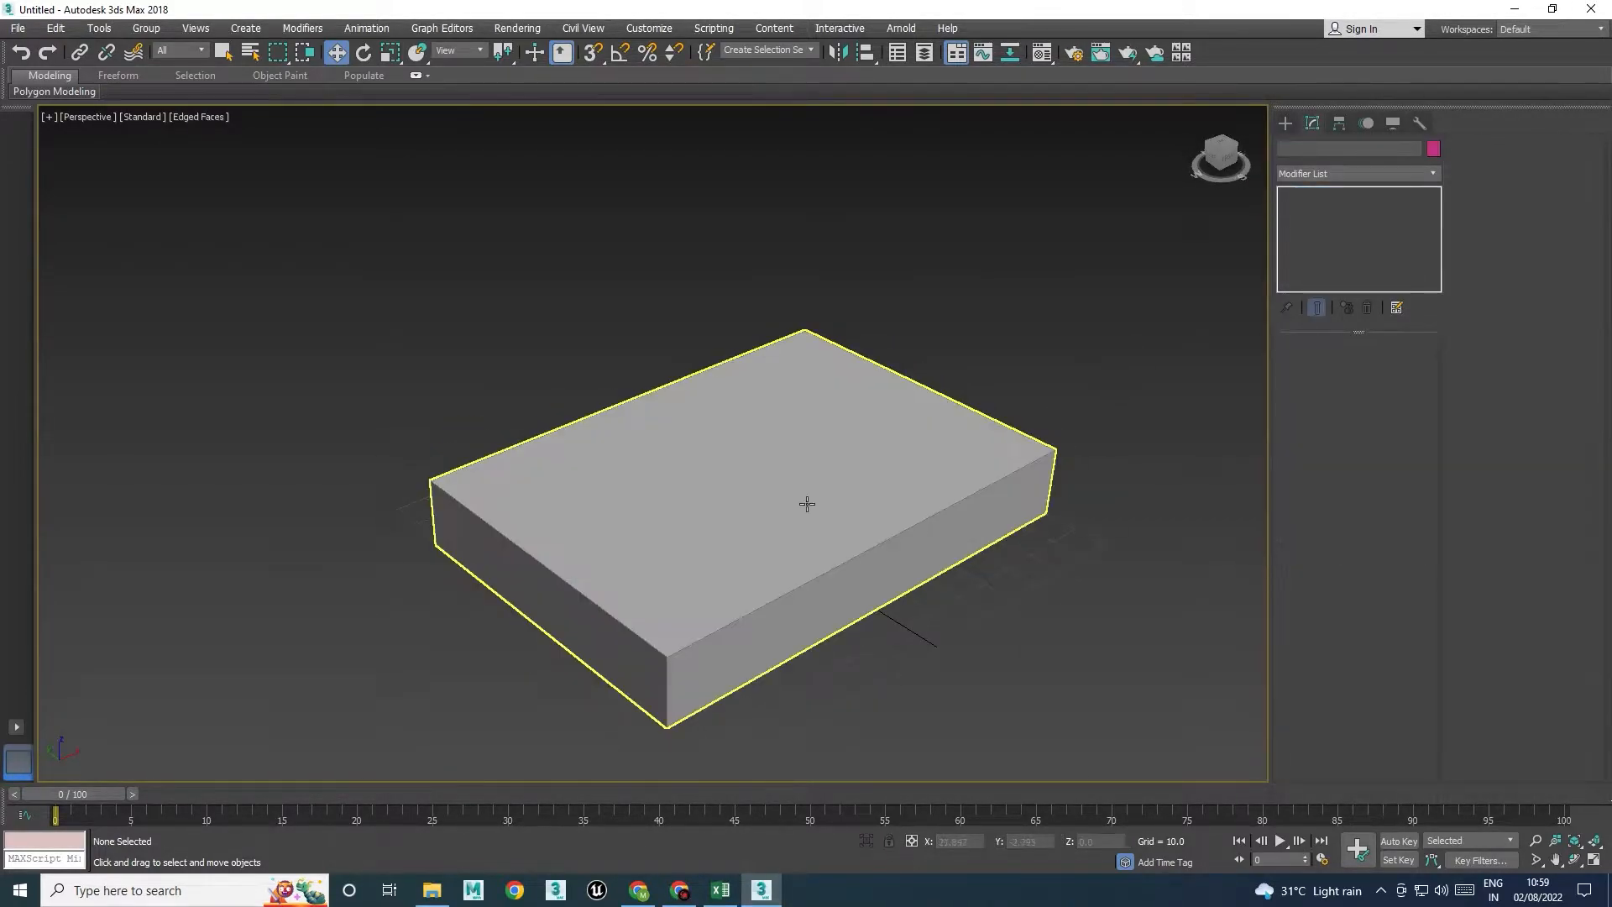
pyautogui.scroll(3, 806, 504)
pyautogui.moveTo(1009, 611); pyautogui.dragTo(985, 547, button='middle')
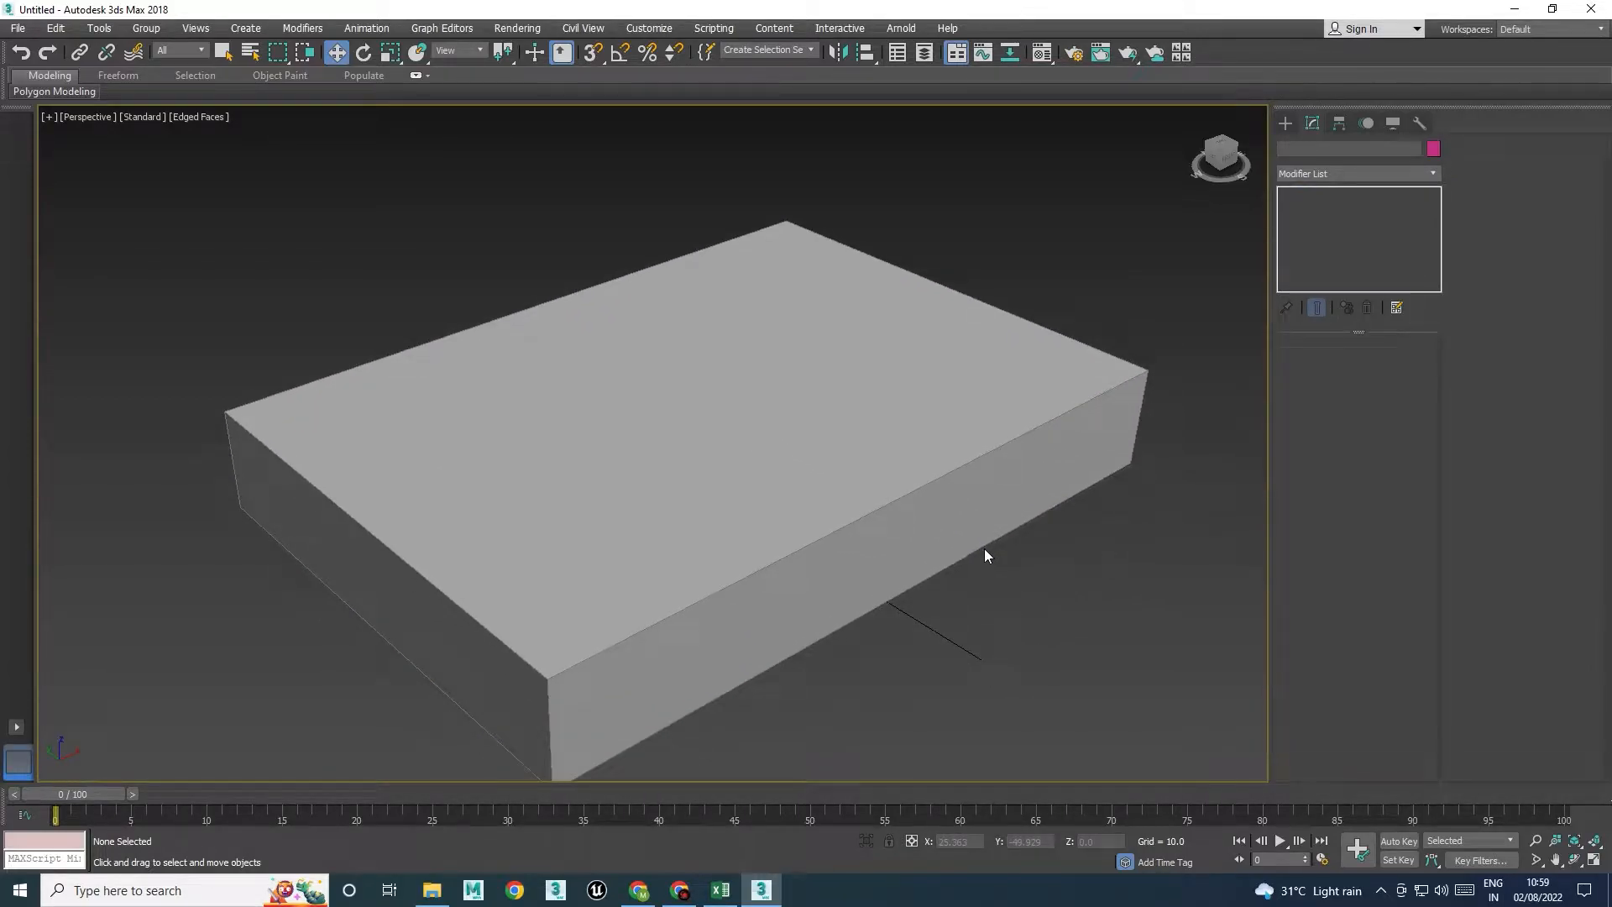
# Select the ring of long edges running along the box's X direction at edge level
pyautogui.click(954, 485)
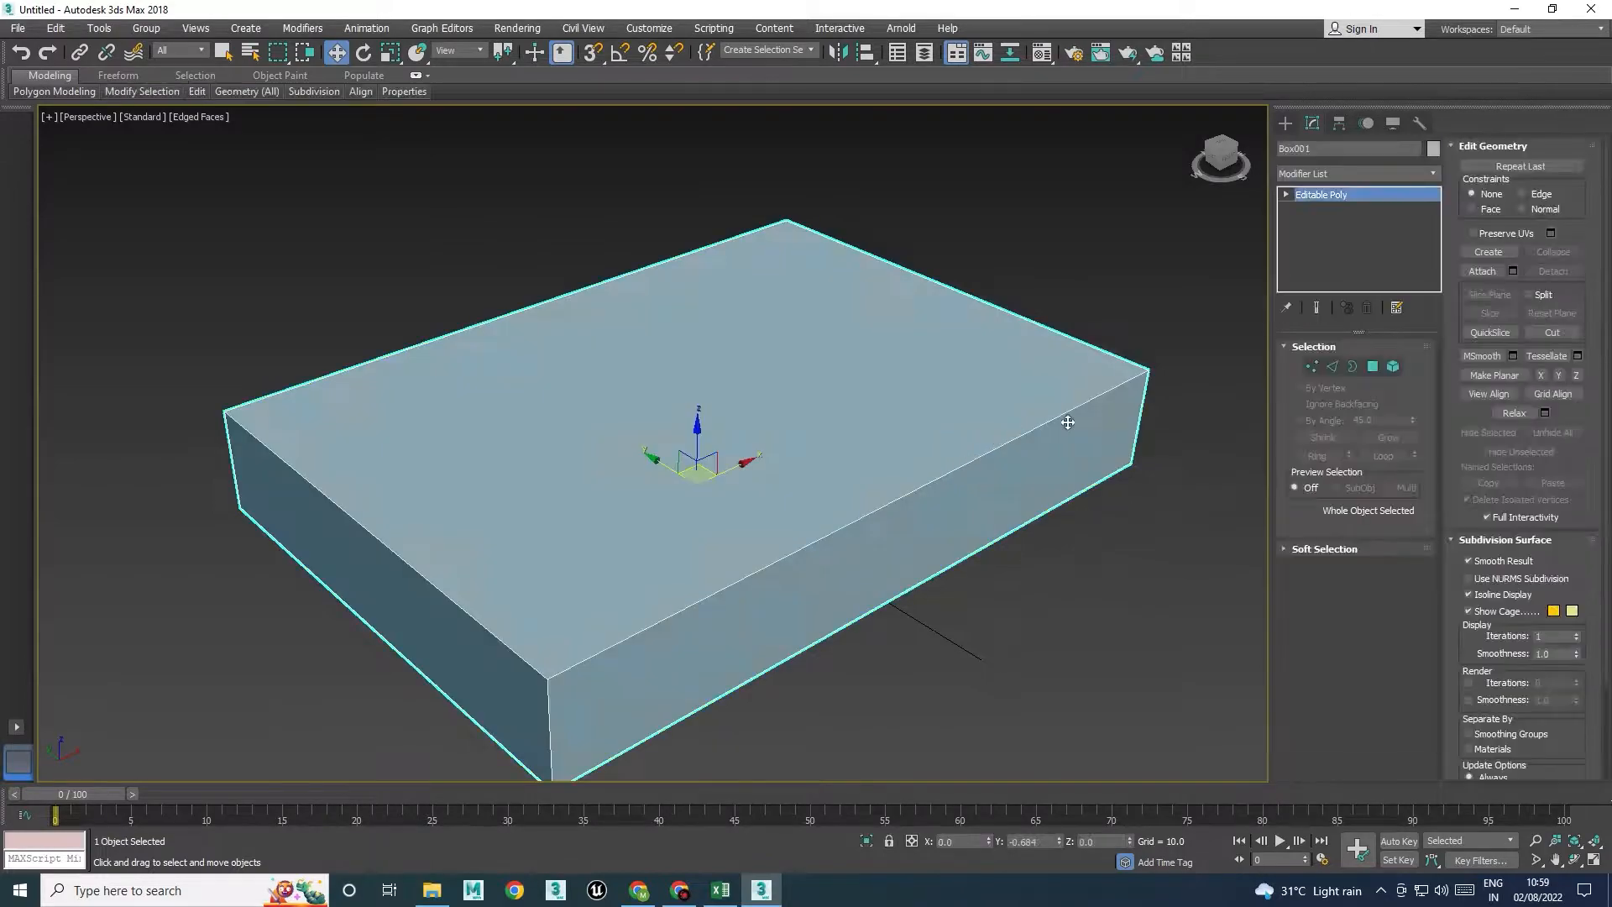
pyautogui.scroll(-2, 1128, 413)
pyautogui.moveTo(1128, 414); pyautogui.dragTo(1097, 416, button='middle')
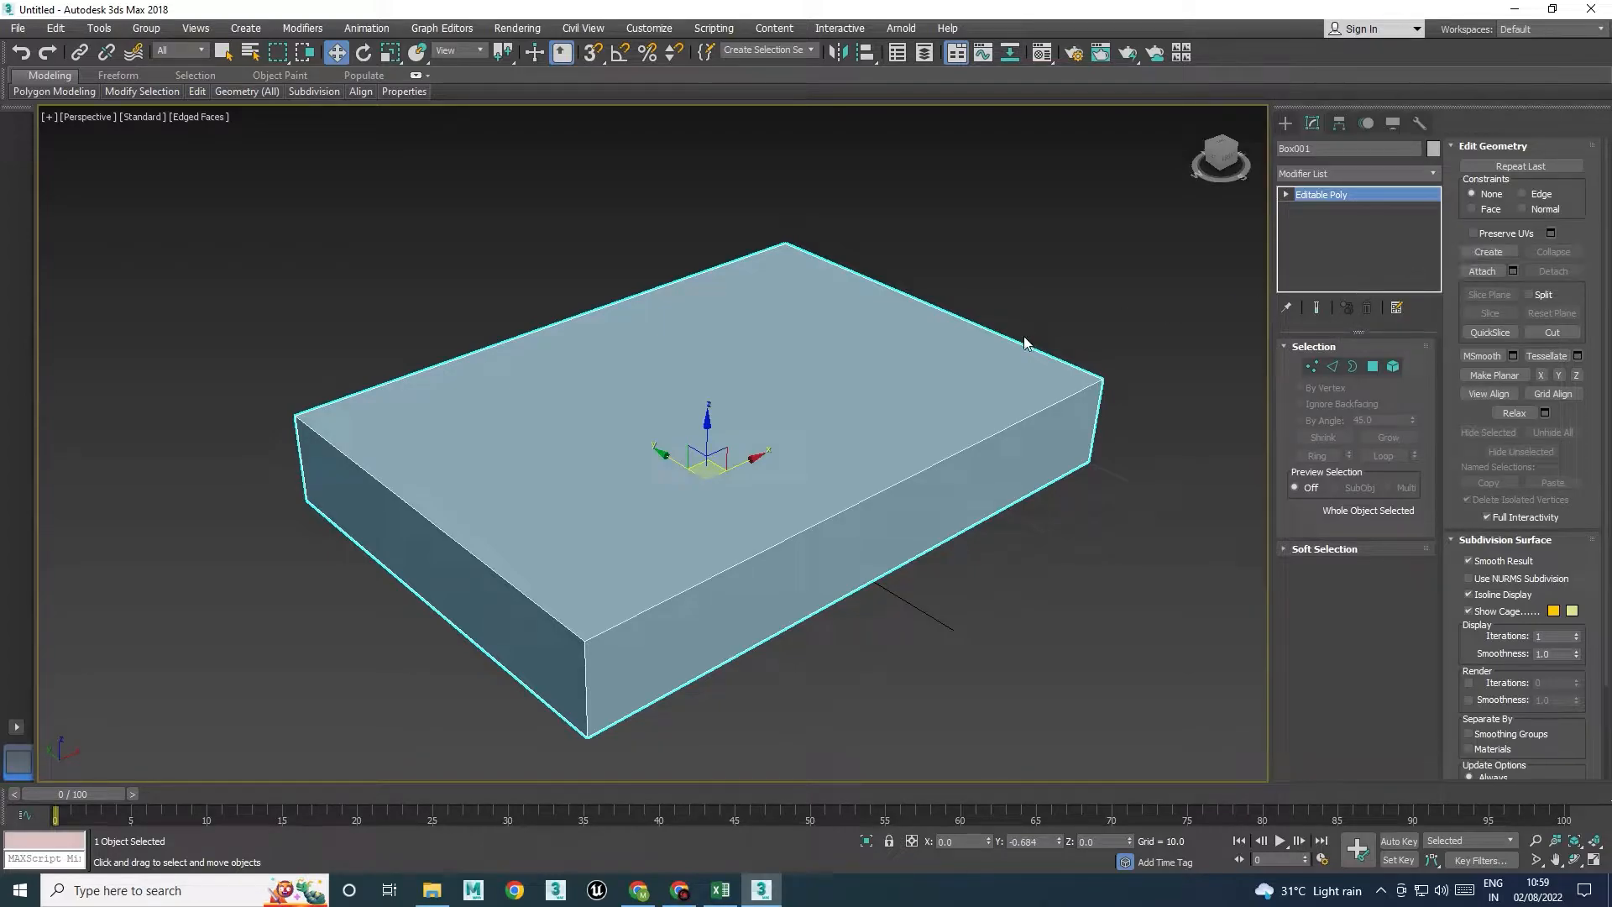
pyautogui.press('2')
pyautogui.click(894, 487)
pyautogui.keyDown('alt'); pyautogui.moveTo(1095, 501); pyautogui.dragTo(932, 503, button='middle'); pyautogui.keyUp('alt')
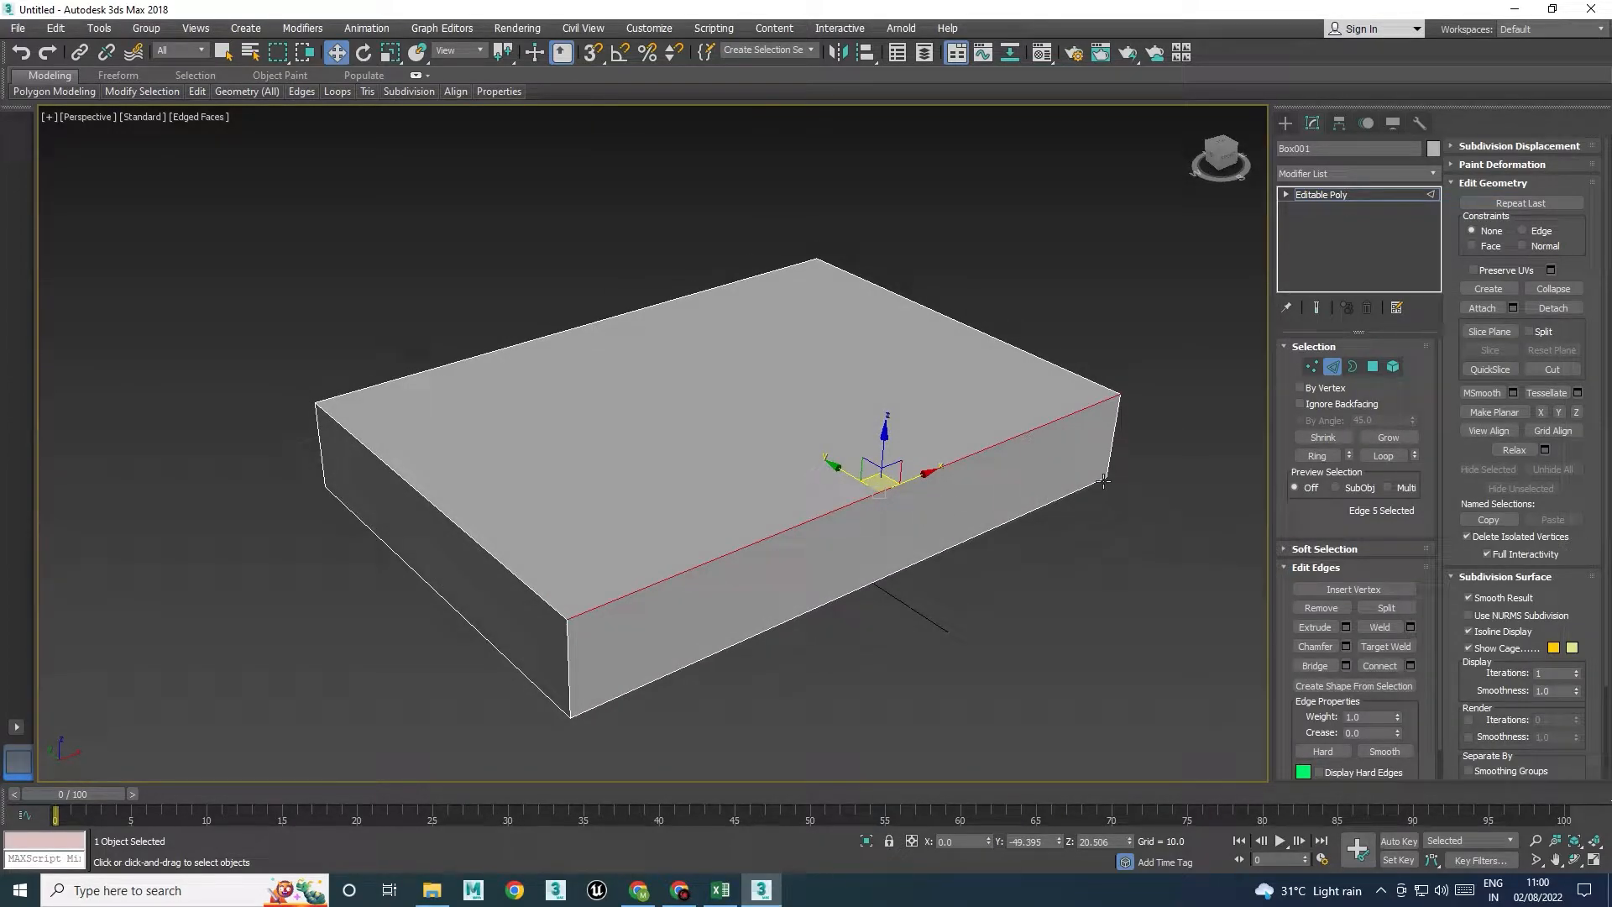
pyautogui.click(1317, 455)
pyautogui.keyDown('alt'); pyautogui.moveTo(814, 508); pyautogui.dragTo(834, 511, button='middle'); pyautogui.keyUp('alt')
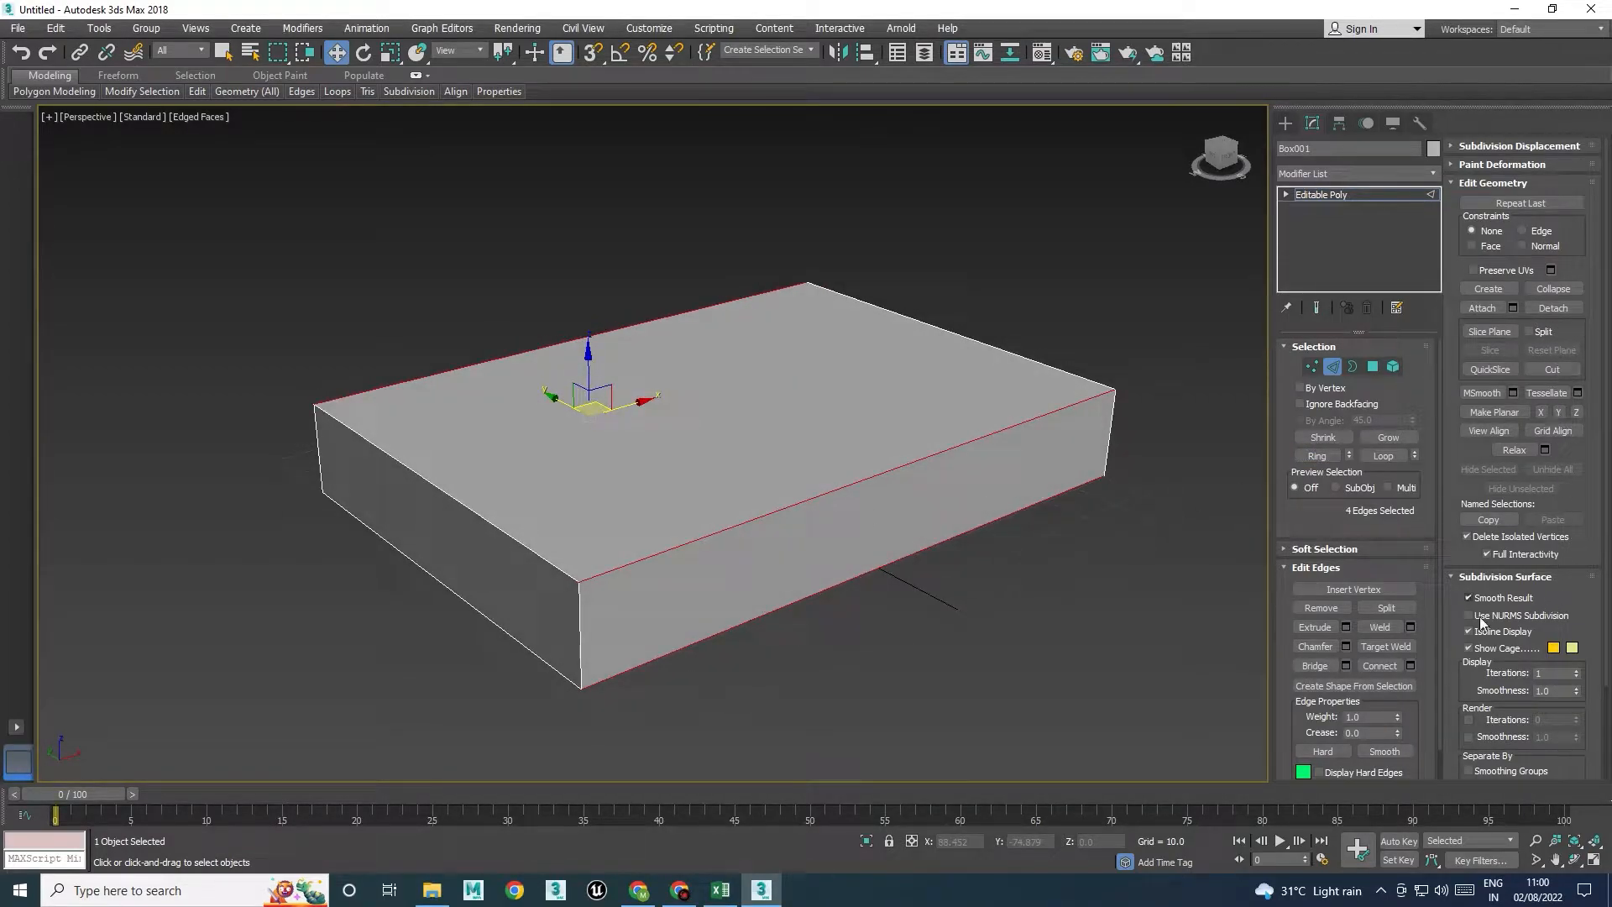
# Connect the selected long edges using 12 segments
pyautogui.click(1411, 666)
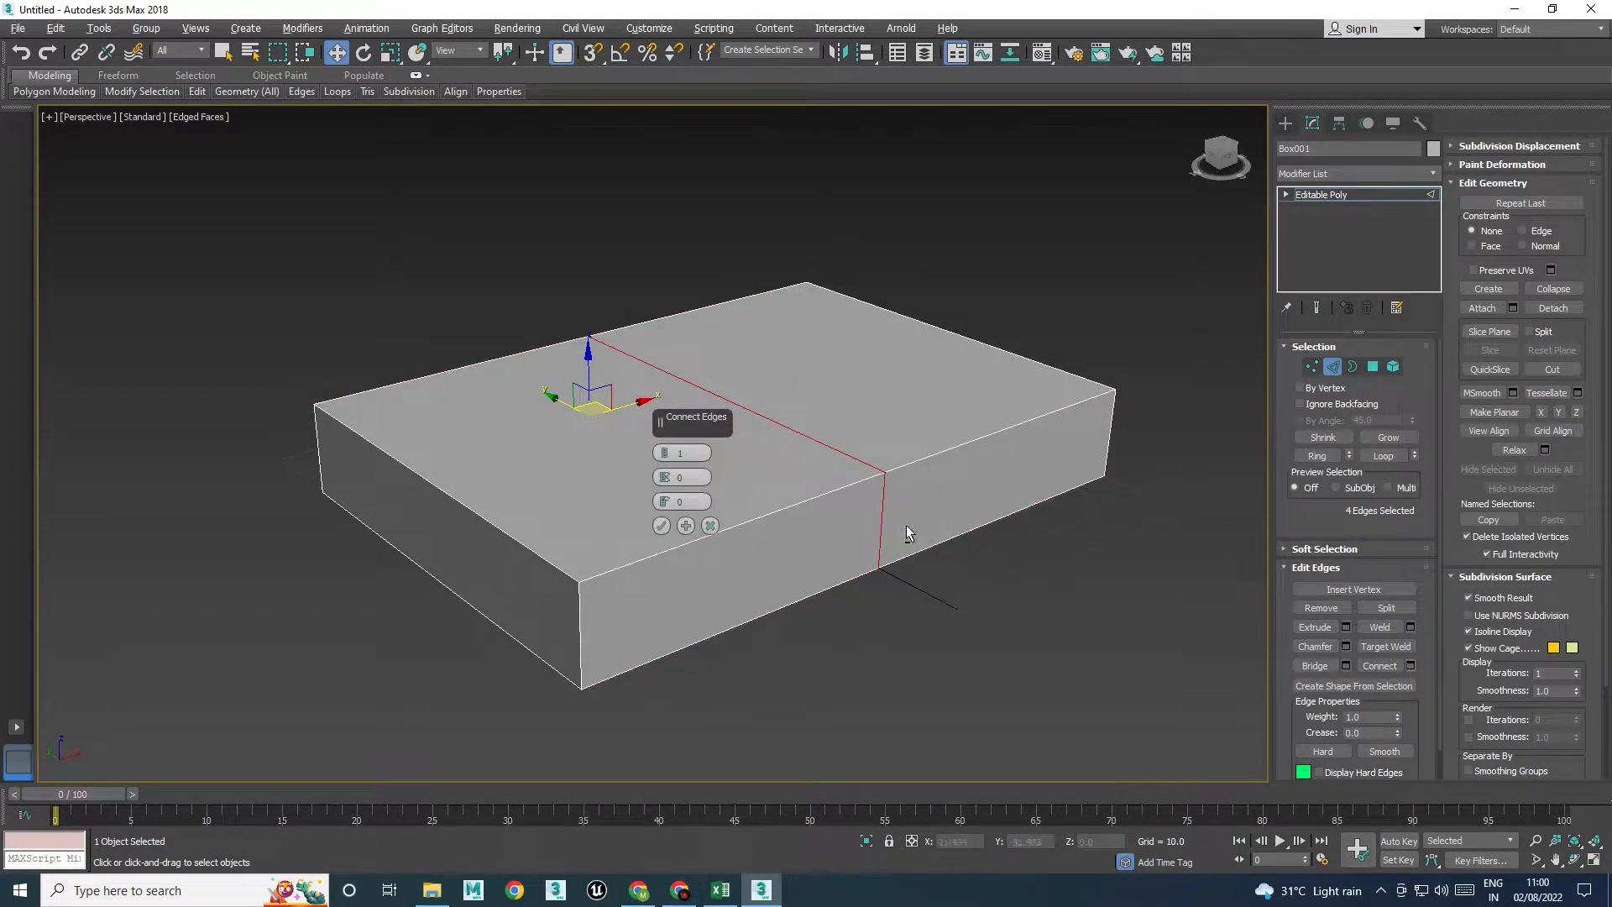
pyautogui.moveTo(700, 434); pyautogui.dragTo(1021, 430)
pyautogui.keyDown('alt'); pyautogui.moveTo(651, 491); pyautogui.dragTo(768, 463, button='middle'); pyautogui.keyUp('alt')
pyautogui.keyDown('alt'); pyautogui.moveTo(900, 512); pyautogui.dragTo(949, 507, button='middle'); pyautogui.keyUp('alt')
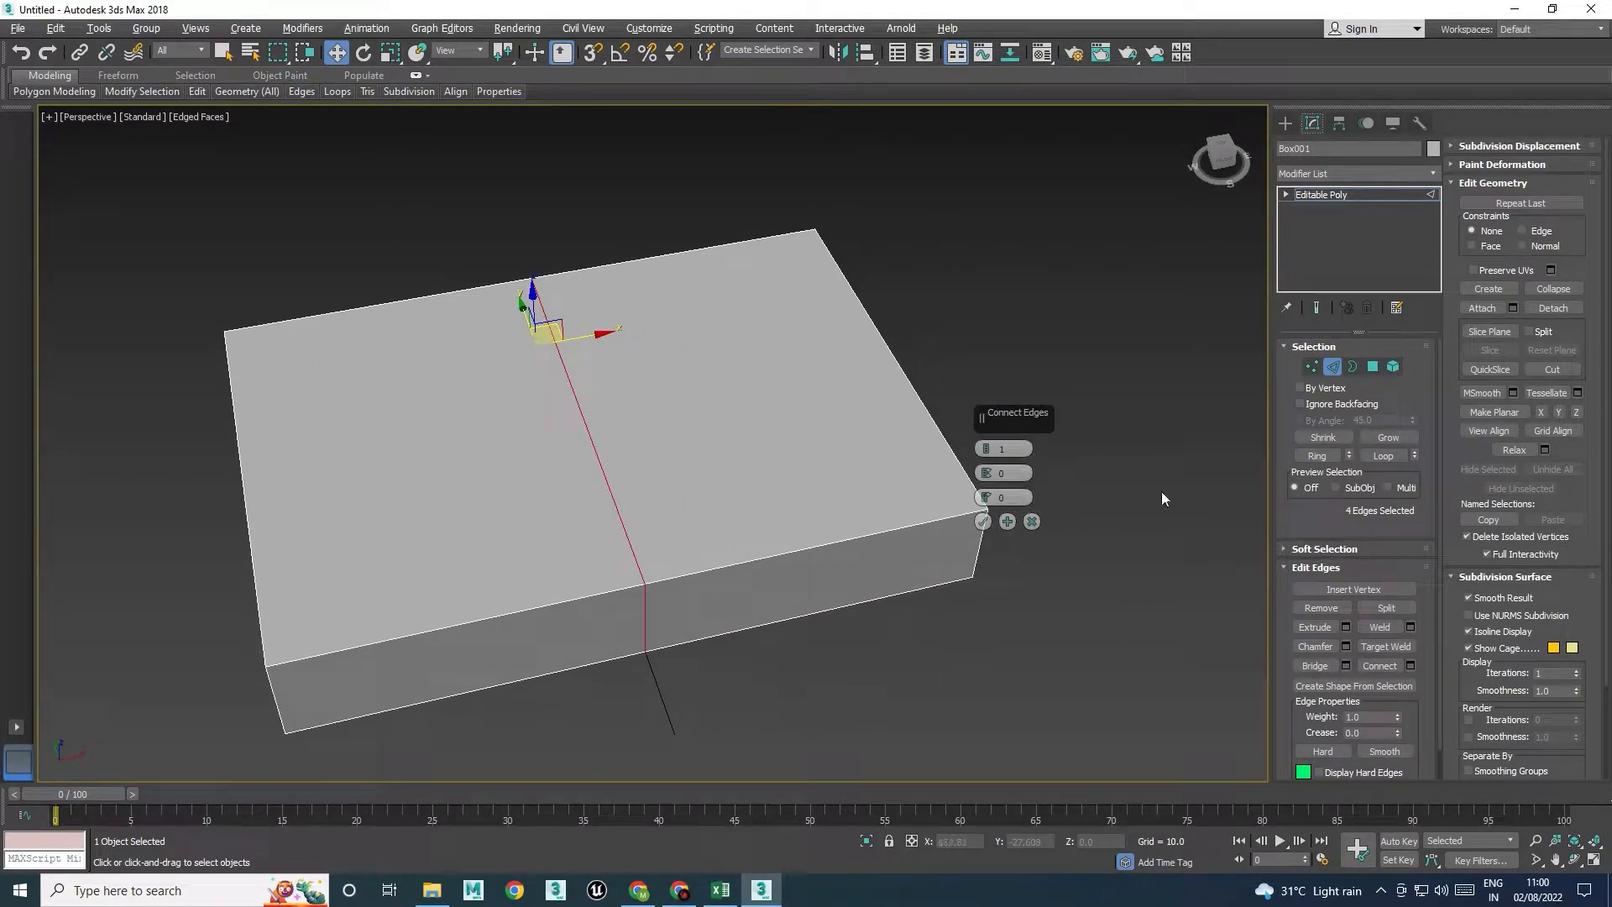
pyautogui.moveTo(1018, 418); pyautogui.dragTo(988, 446)
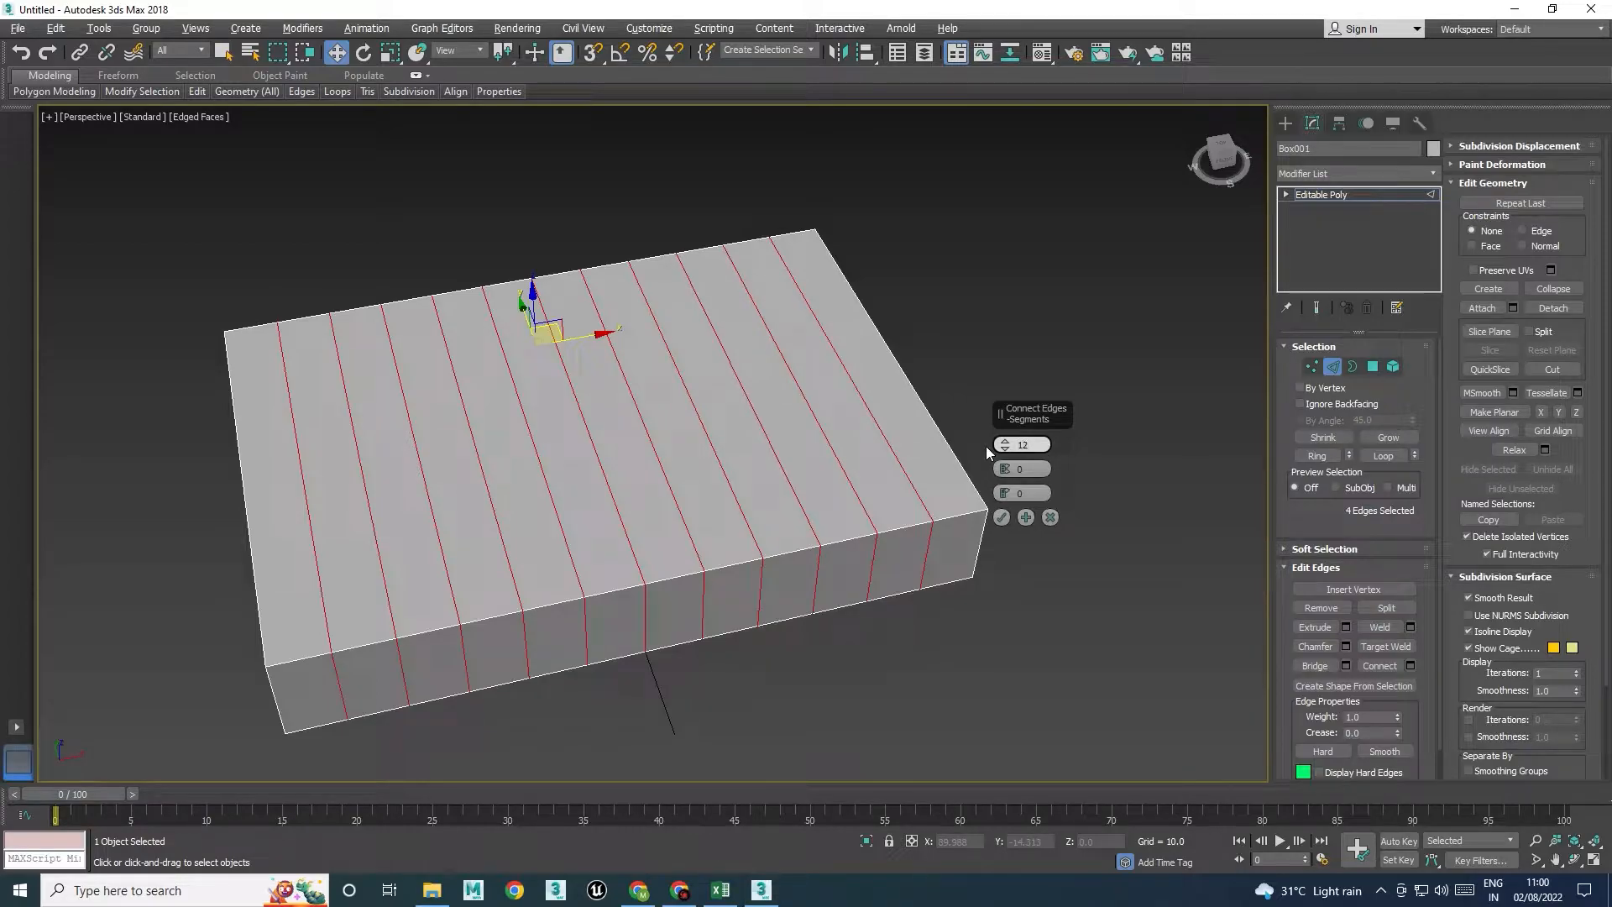
pyautogui.write('12')
pyautogui.press('Return')
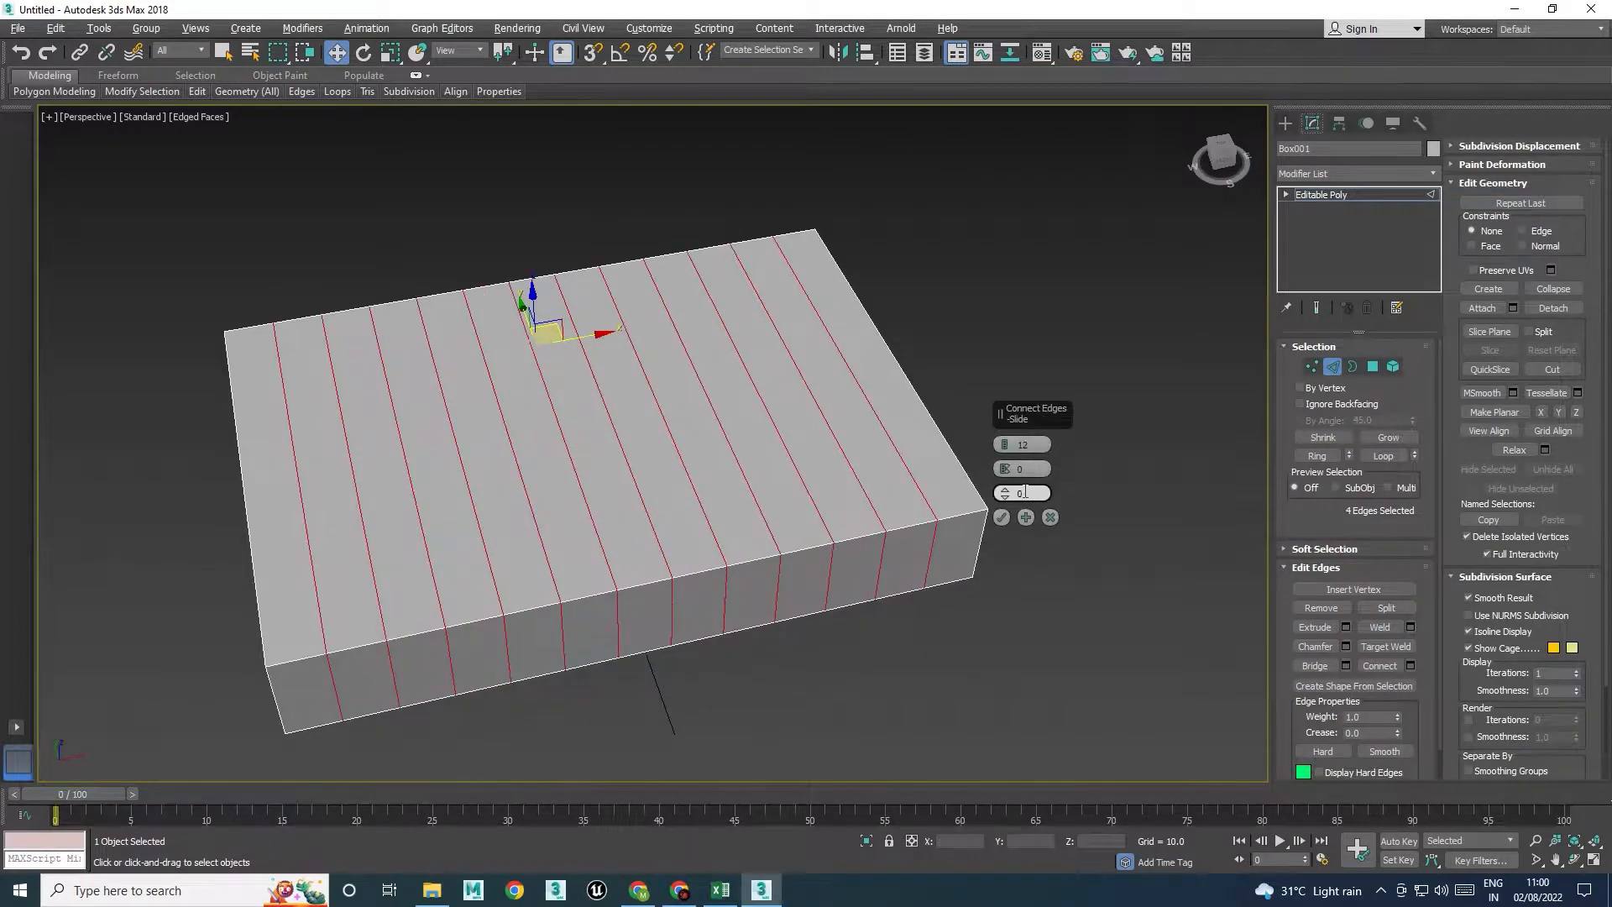
# Try out pinch and slide offsets on the 12 connecting segments and reset both to 0
pyautogui.moveTo(1005, 468); pyautogui.dragTo(1045, 344)
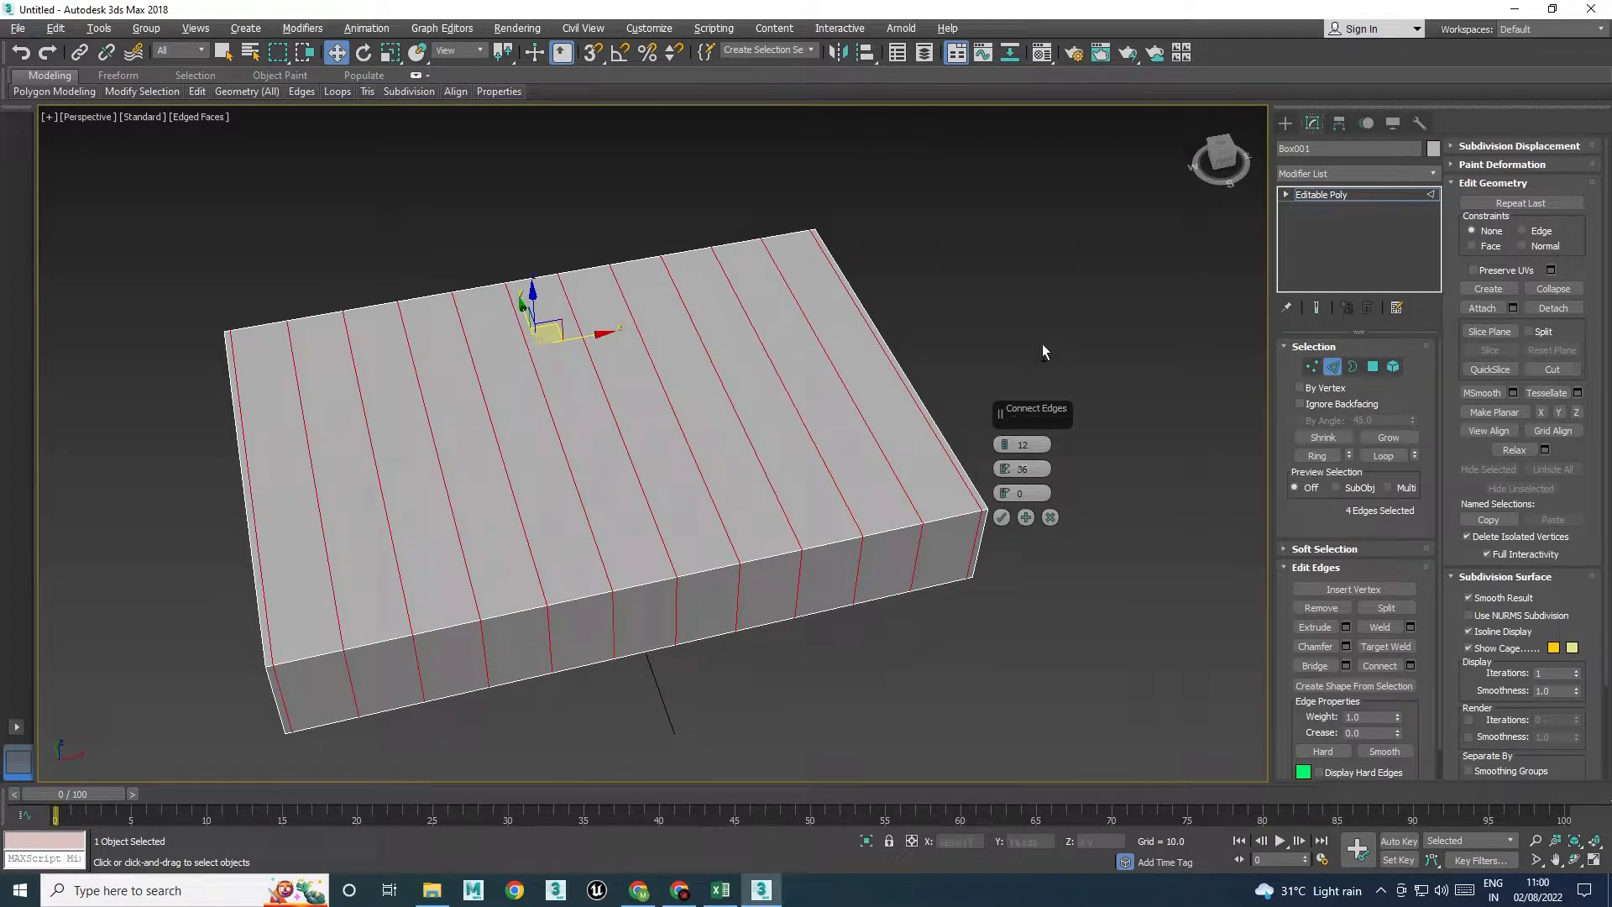
pyautogui.hotkey('ctrl', 'z')
pyautogui.moveTo(1005, 501); pyautogui.dragTo(1051, 435)
pyautogui.hotkey('ctrl', 'z')
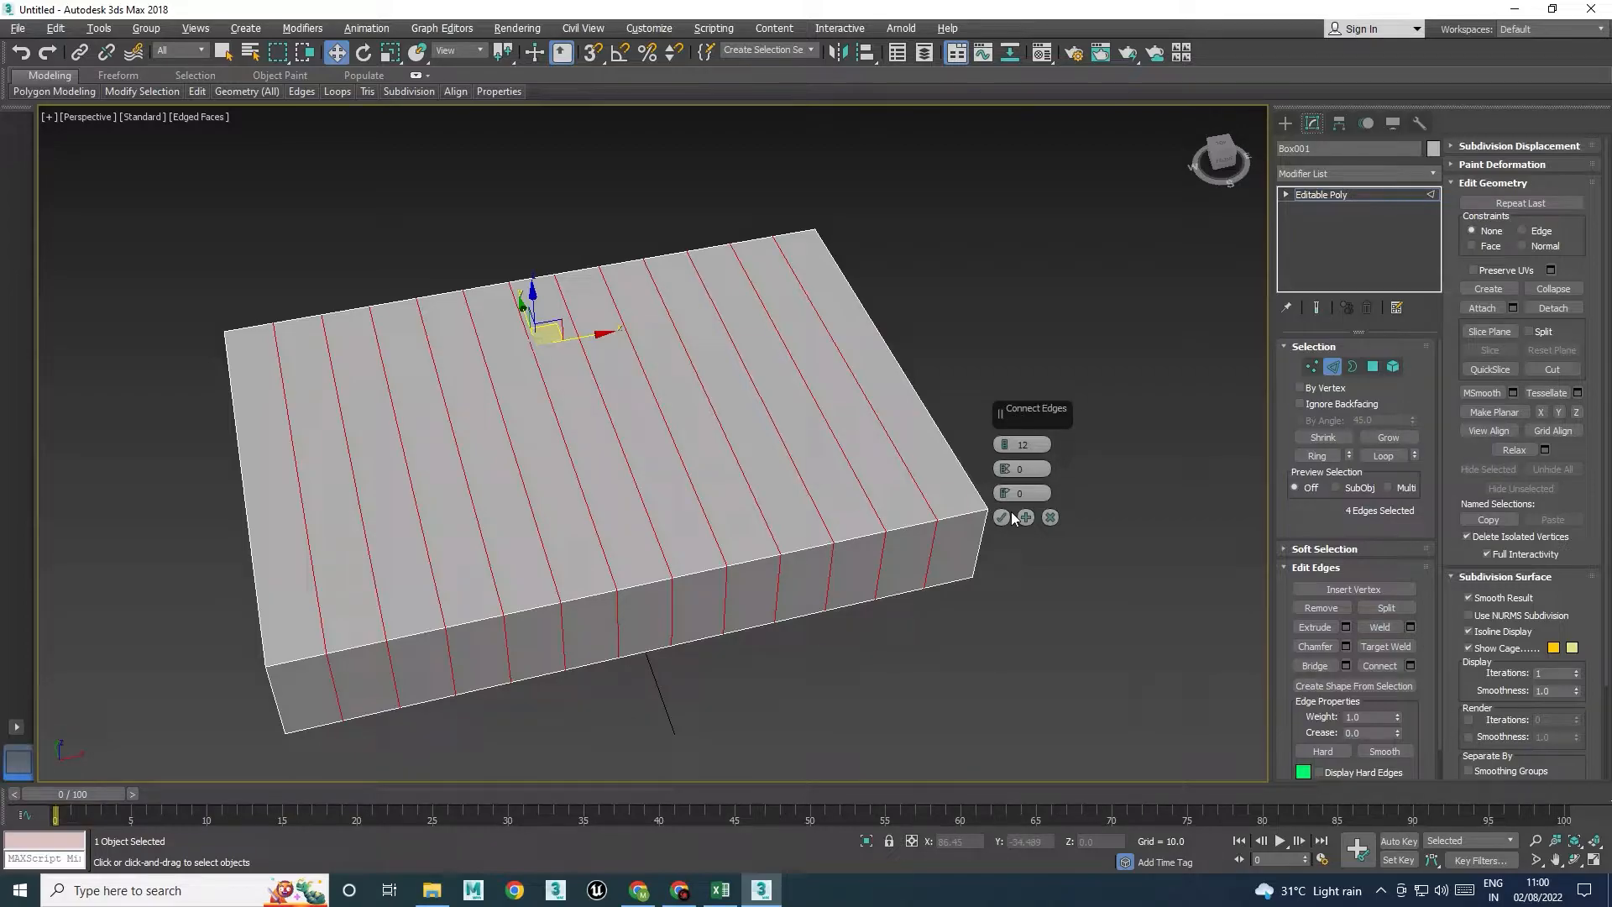
# Accept the 12-segment connection and select the ring of crosswise edges on the box
pyautogui.click(1002, 518)
pyautogui.keyDown('alt'); pyautogui.moveTo(1004, 515); pyautogui.dragTo(584, 521, button='middle'); pyautogui.keyUp('alt')
pyautogui.click(601, 494)
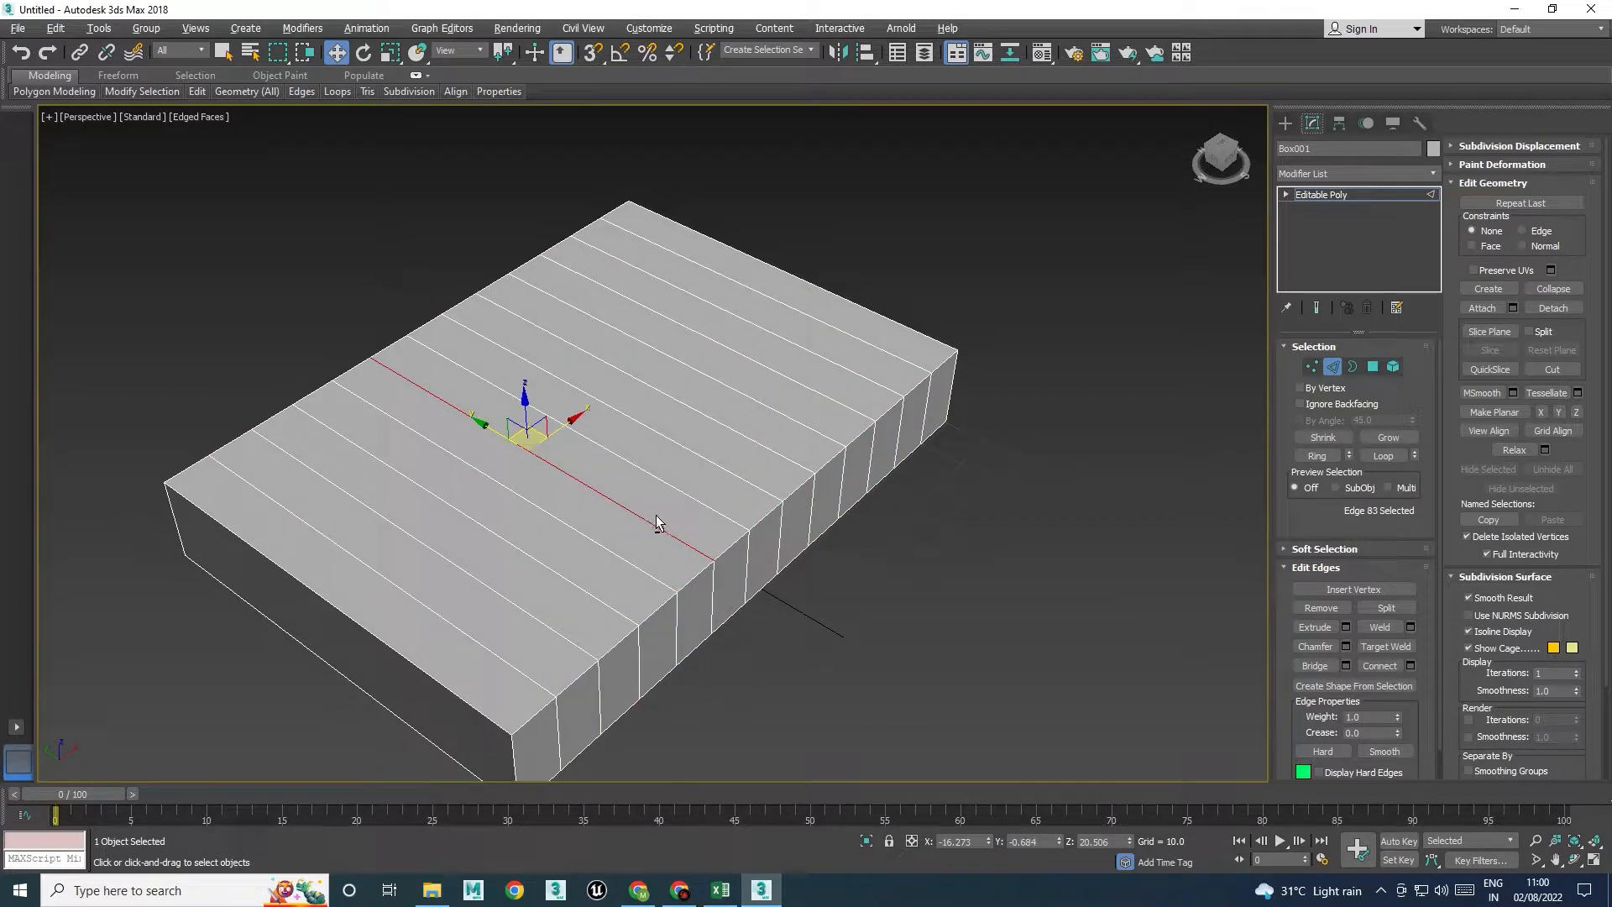
pyautogui.hotkey('alt', 'r')
pyautogui.click(693, 497)
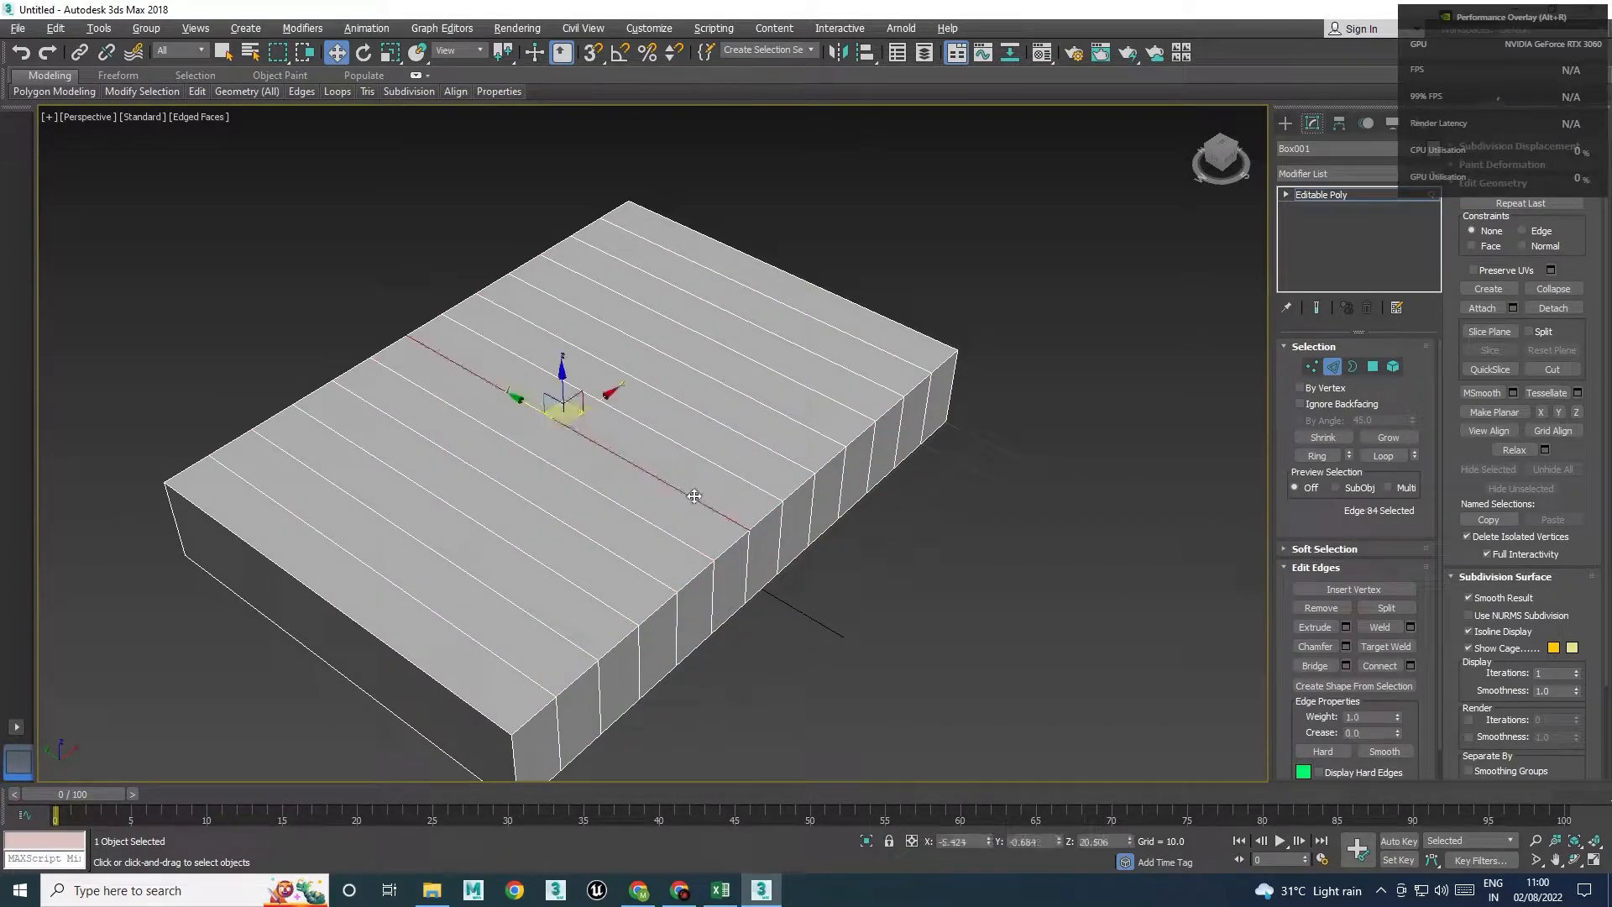
pyautogui.hotkey('alt', 'r')
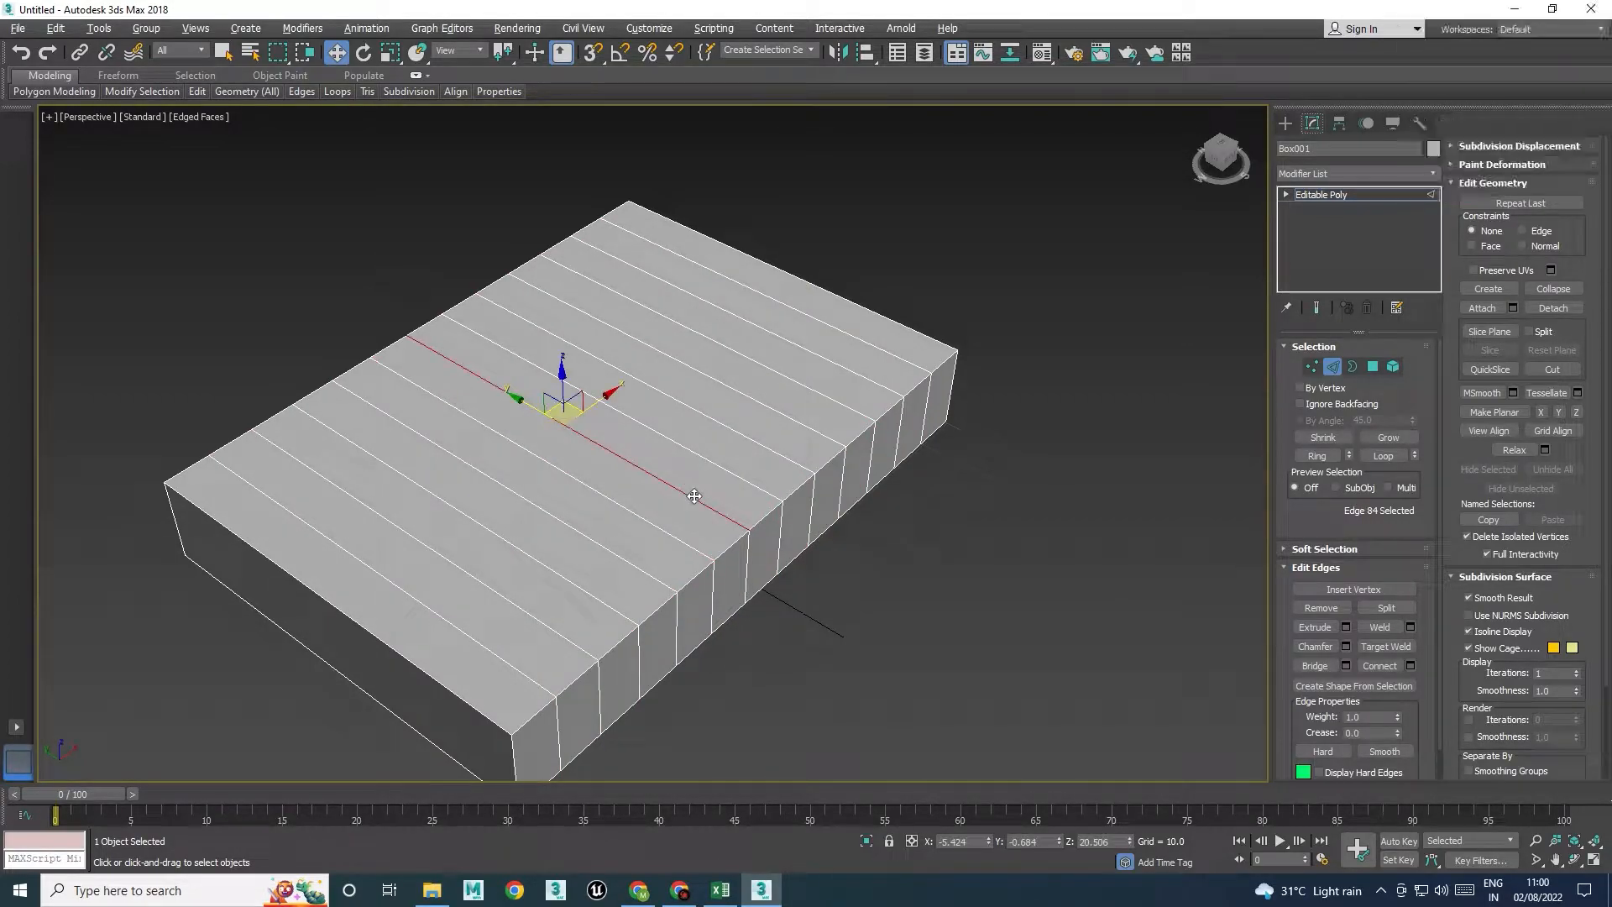
pyautogui.click(1318, 457)
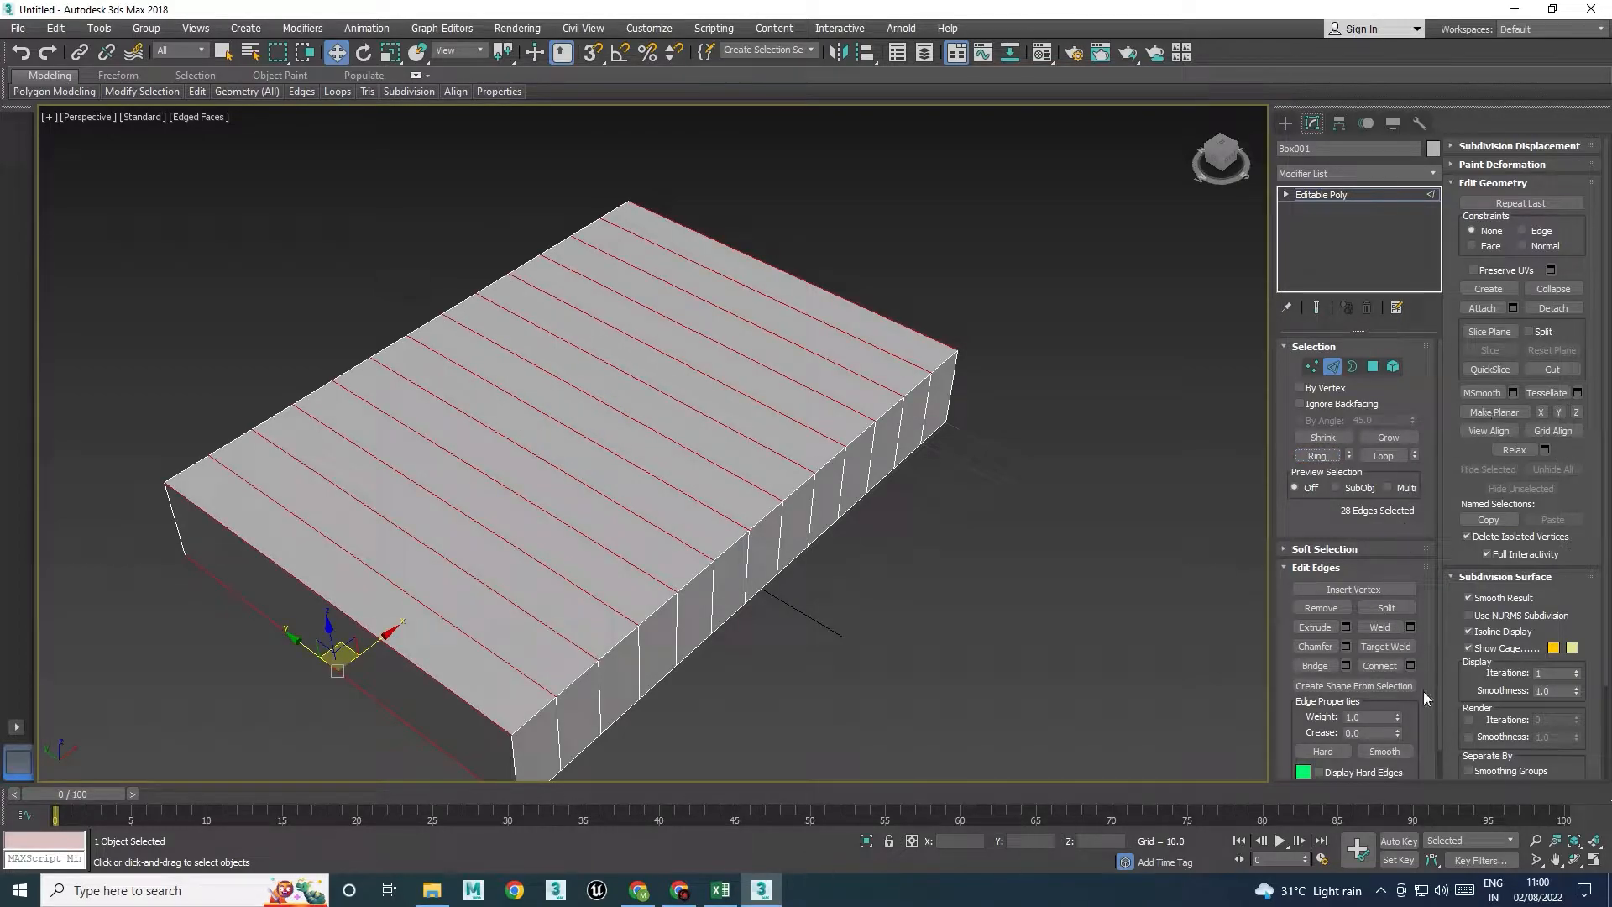
# Connect the selected crosswise edges using 6 segments with pinch and slide at 0
pyautogui.click(1410, 666)
pyautogui.keyDown('alt'); pyautogui.moveTo(773, 508); pyautogui.dragTo(848, 495, button='middle'); pyautogui.keyUp('alt')
pyautogui.moveTo(1049, 443); pyautogui.dragTo(1004, 444)
pyautogui.keyDown('alt'); pyautogui.moveTo(821, 499); pyautogui.dragTo(827, 483, button='middle'); pyautogui.keyUp('alt')
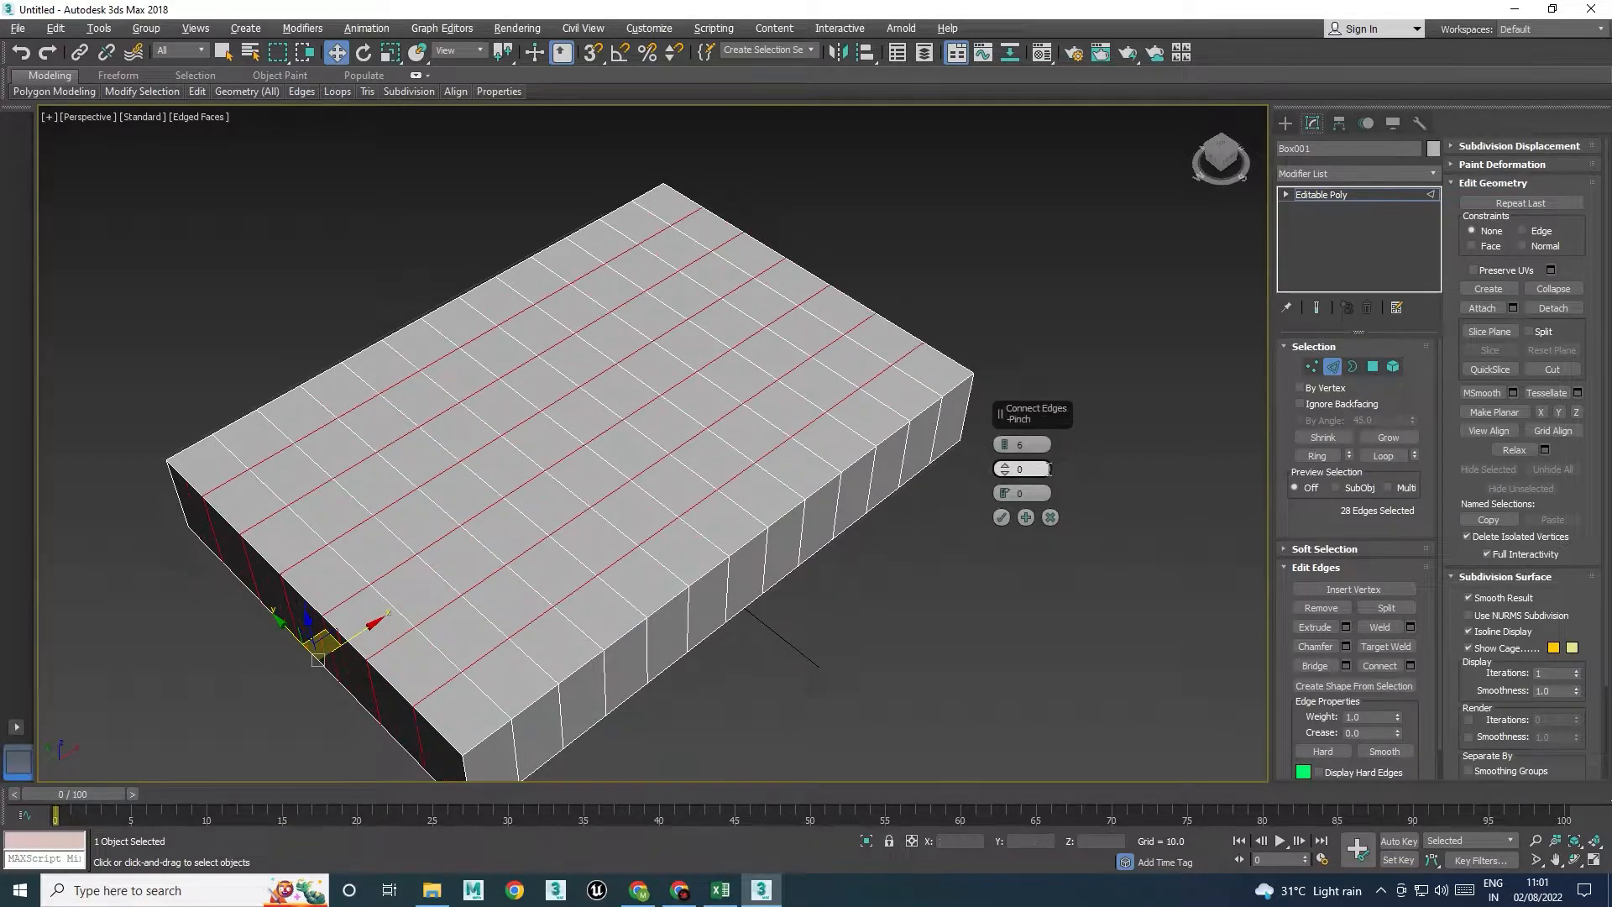
pyautogui.keyDown('alt'); pyautogui.moveTo(683, 512); pyautogui.dragTo(650, 548, button='middle'); pyautogui.keyUp('alt')
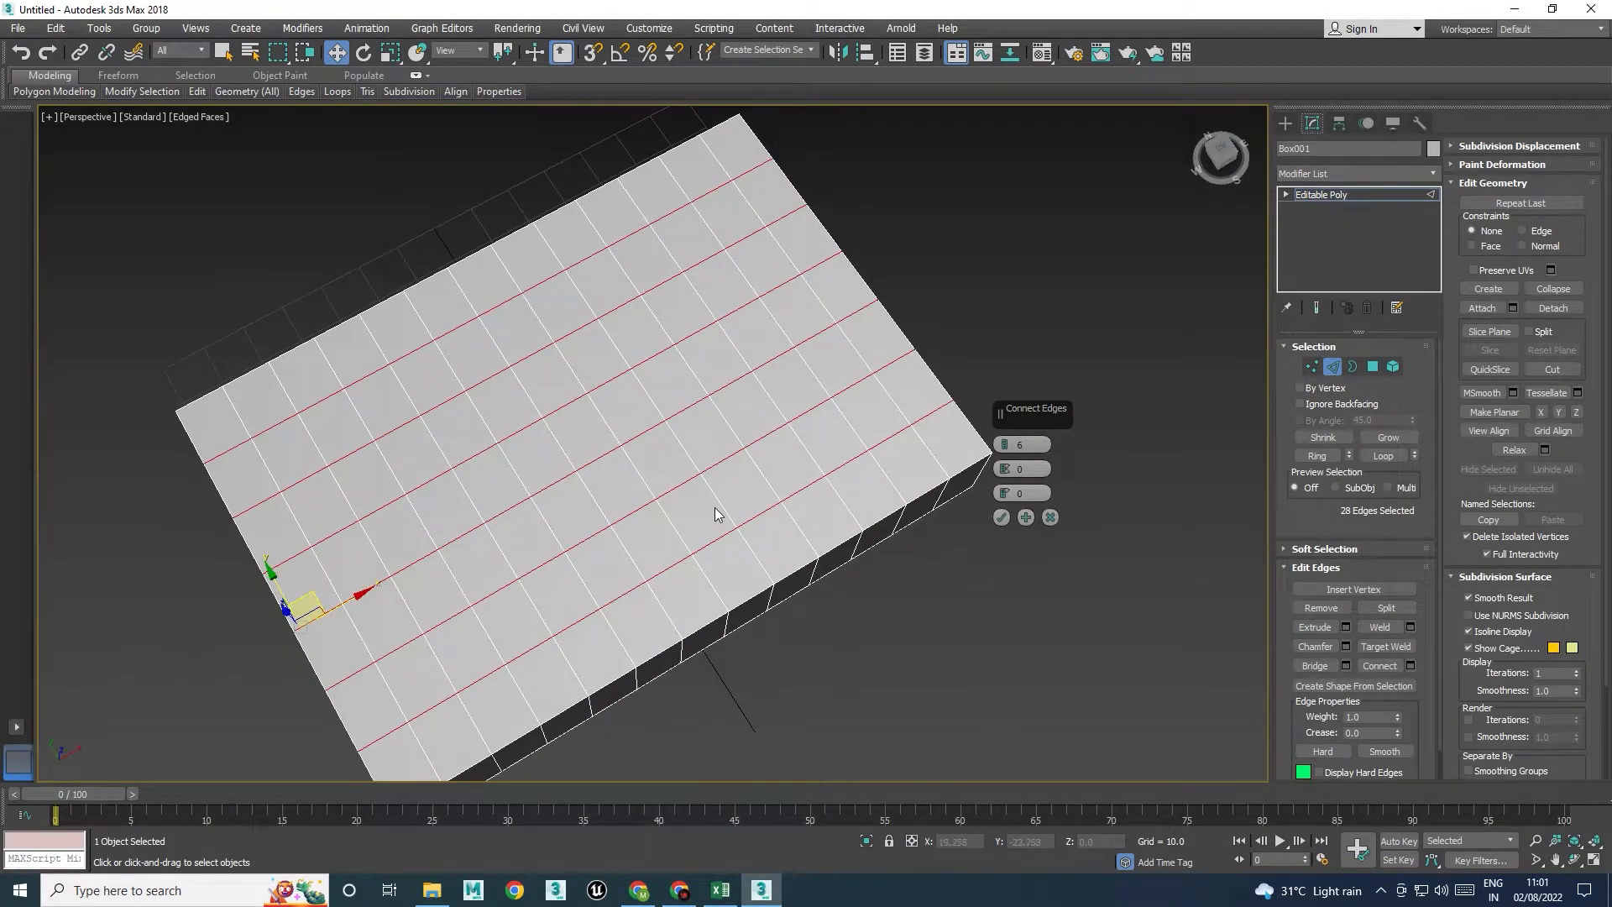
pyautogui.click(1001, 516)
# Select the ring of vertical edges around the box's sides and connect them with a single segment
pyautogui.keyDown('alt'); pyautogui.moveTo(786, 515); pyautogui.dragTo(635, 537, button='middle'); pyautogui.keyUp('alt')
pyautogui.click(603, 522)
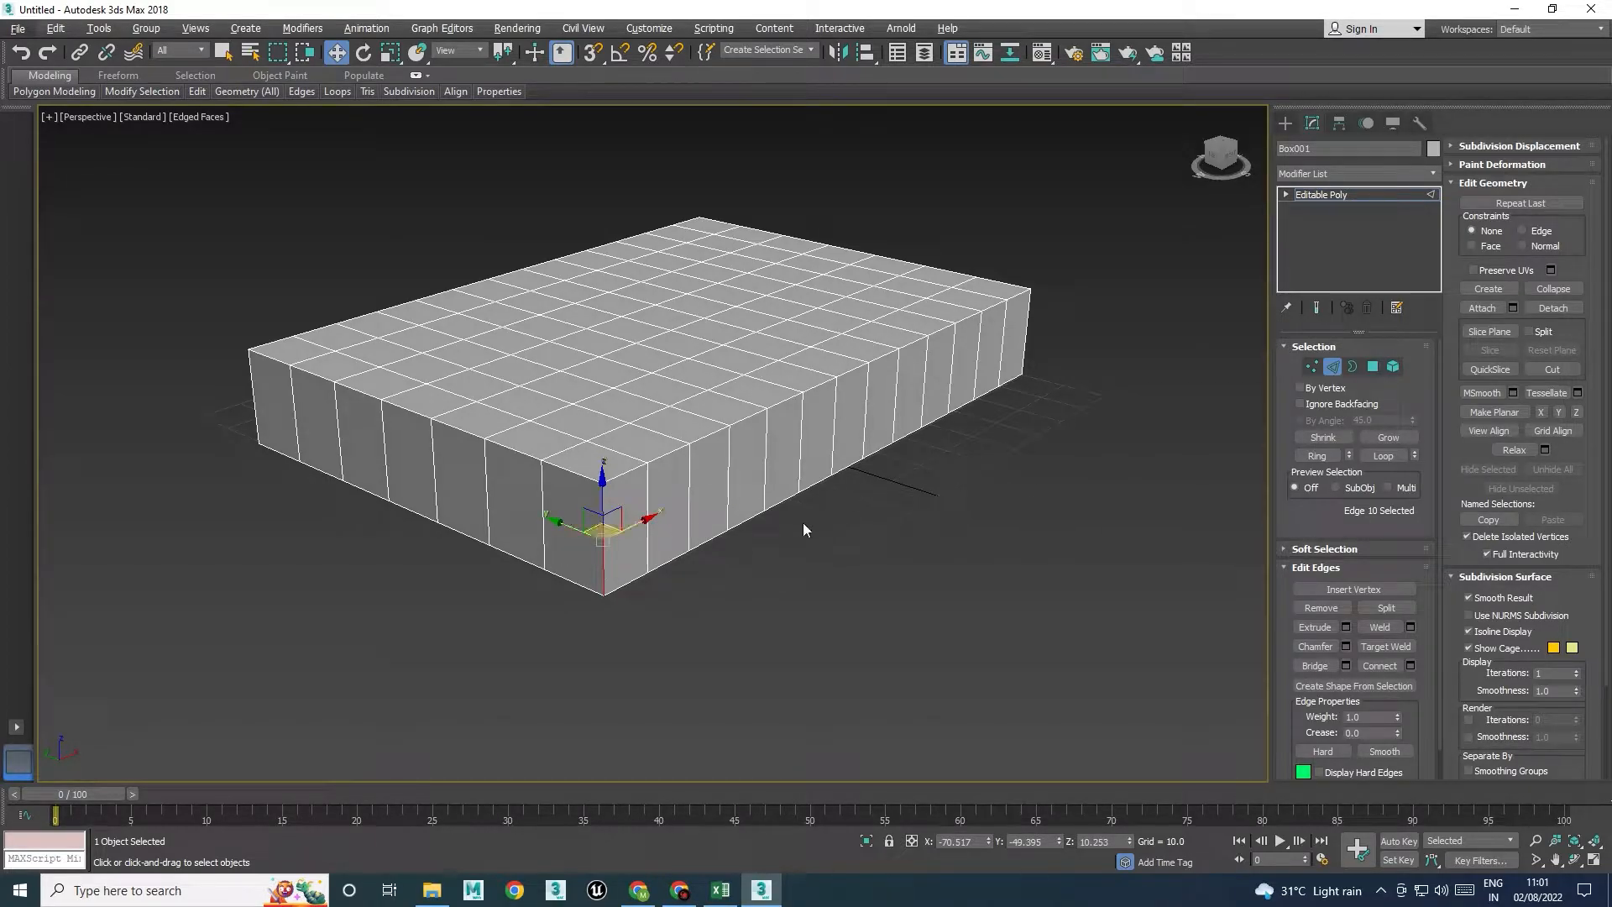
pyautogui.click(1316, 456)
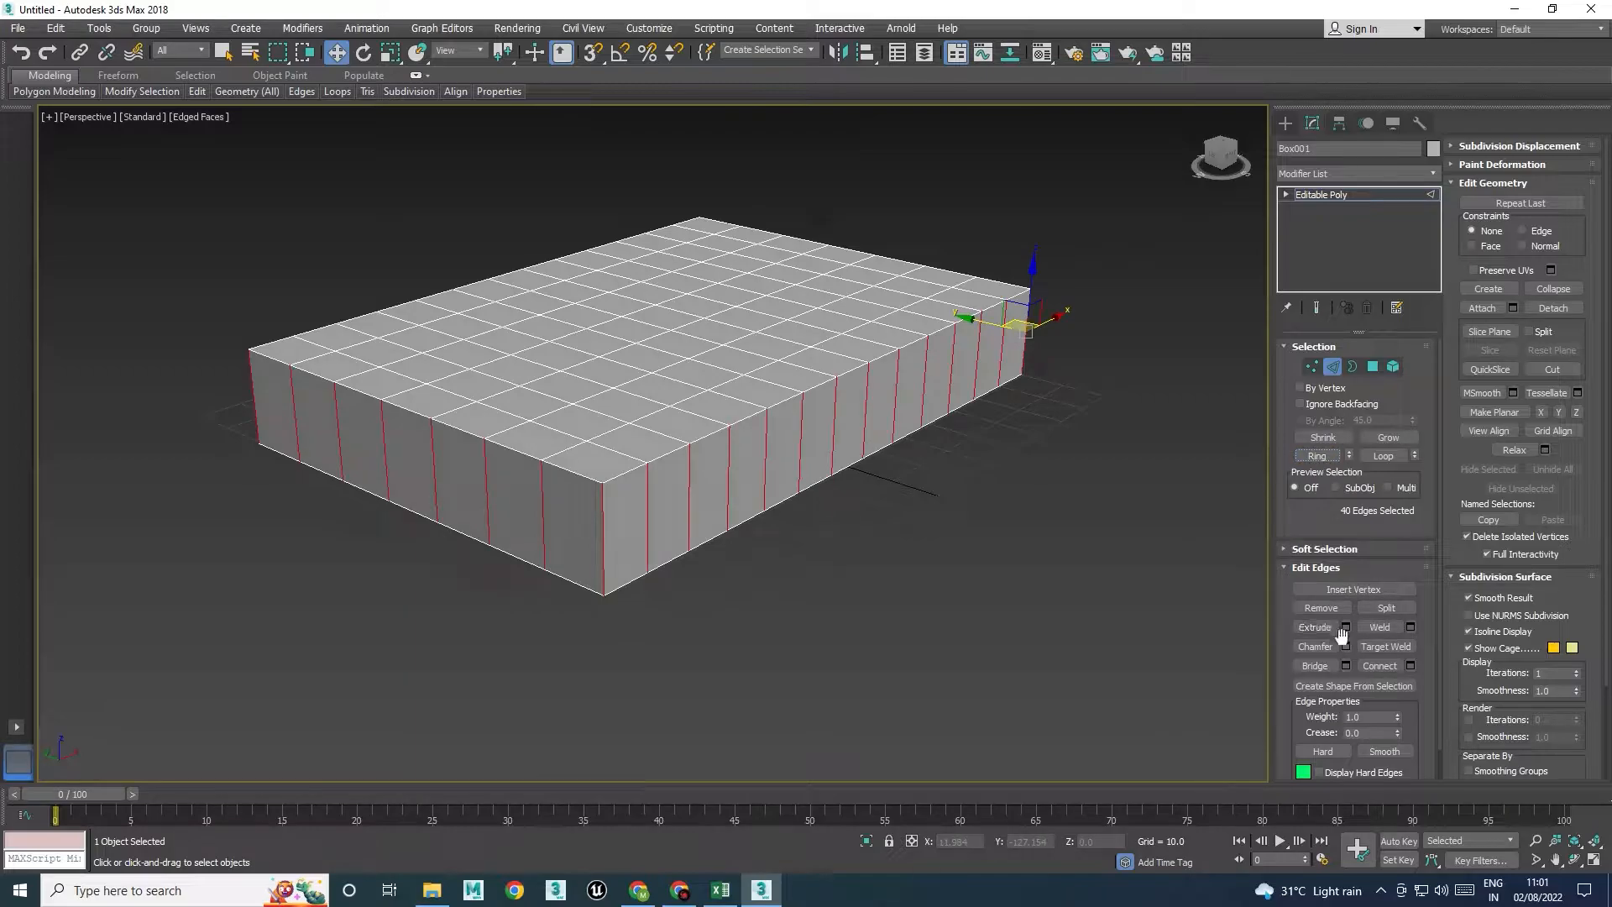
pyautogui.click(1412, 666)
pyautogui.rightClick(1007, 447)
pyautogui.click(1000, 517)
pyautogui.keyDown('alt'); pyautogui.moveTo(1016, 492); pyautogui.dragTo(1111, 453, button='middle'); pyautogui.keyUp('alt')
pyautogui.click(1109, 453)
pyautogui.moveTo(900, 526)
pyautogui.keyDown('alt'); pyautogui.mouseDown(button='middle')
pyautogui.moveTo(667, 498)
pyautogui.moveTo(922, 503)
pyautogui.mouseUp(button='middle'); pyautogui.keyUp('alt')
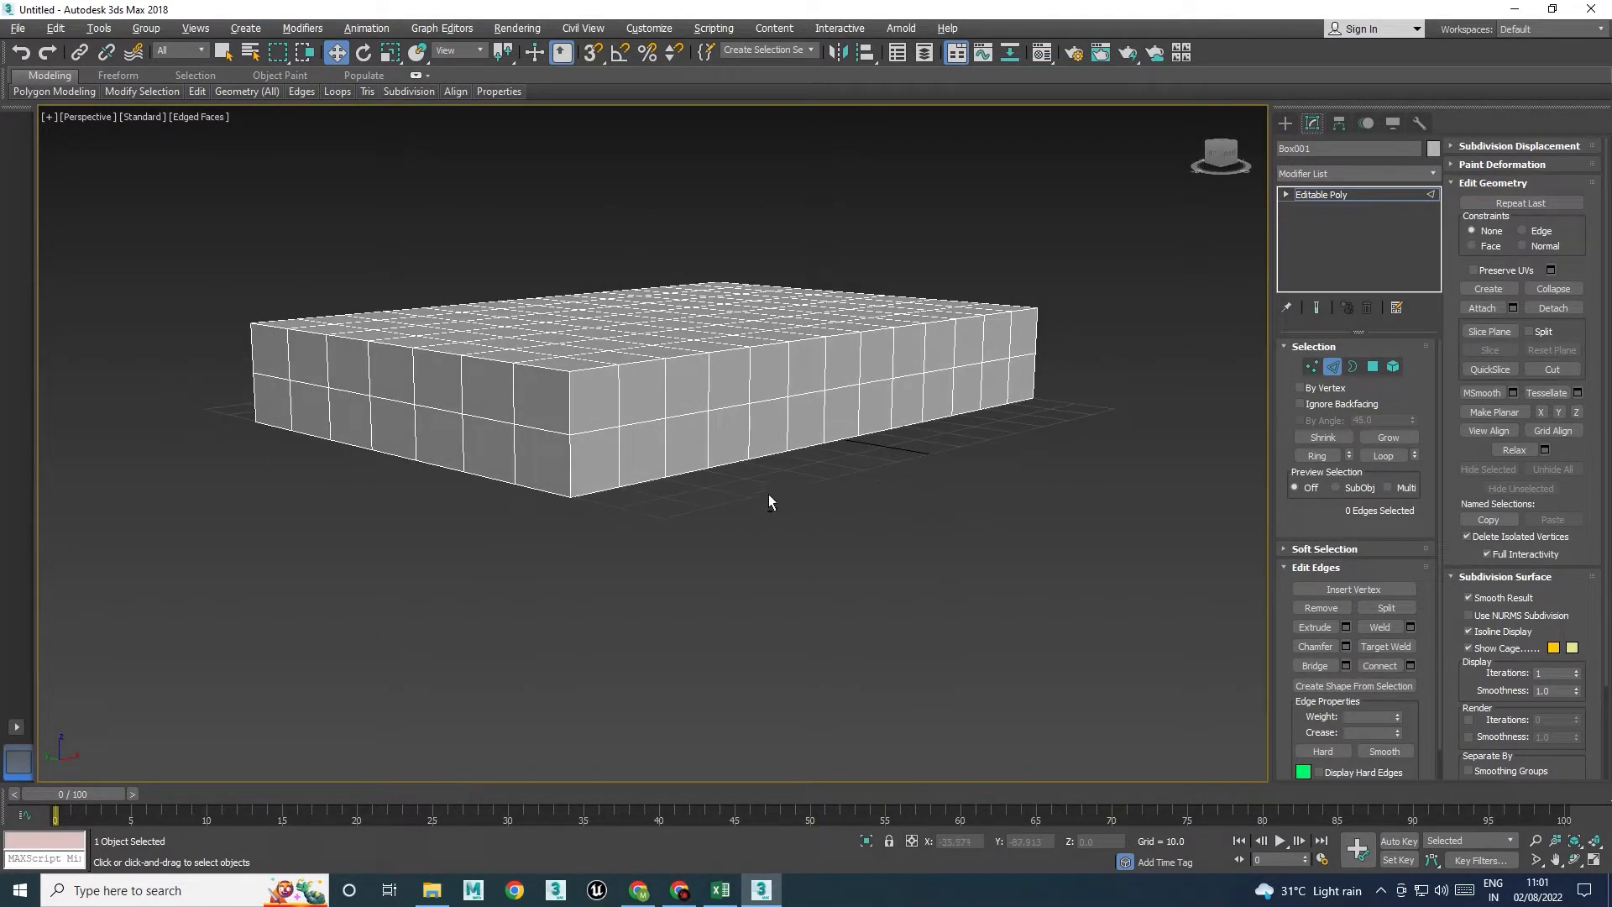
# In the Top view, select the vertices at third column, second row and at second column, third row, counted from the upper-left corner
pyautogui.hotkey('alt', 'w')
pyautogui.click(483, 388)
pyautogui.hotkey('alt', 'w')
pyautogui.moveTo(591, 415); pyautogui.dragTo(491, 350, button='middle')
pyautogui.press('1')
pyautogui.scroll(4, 427, 304)
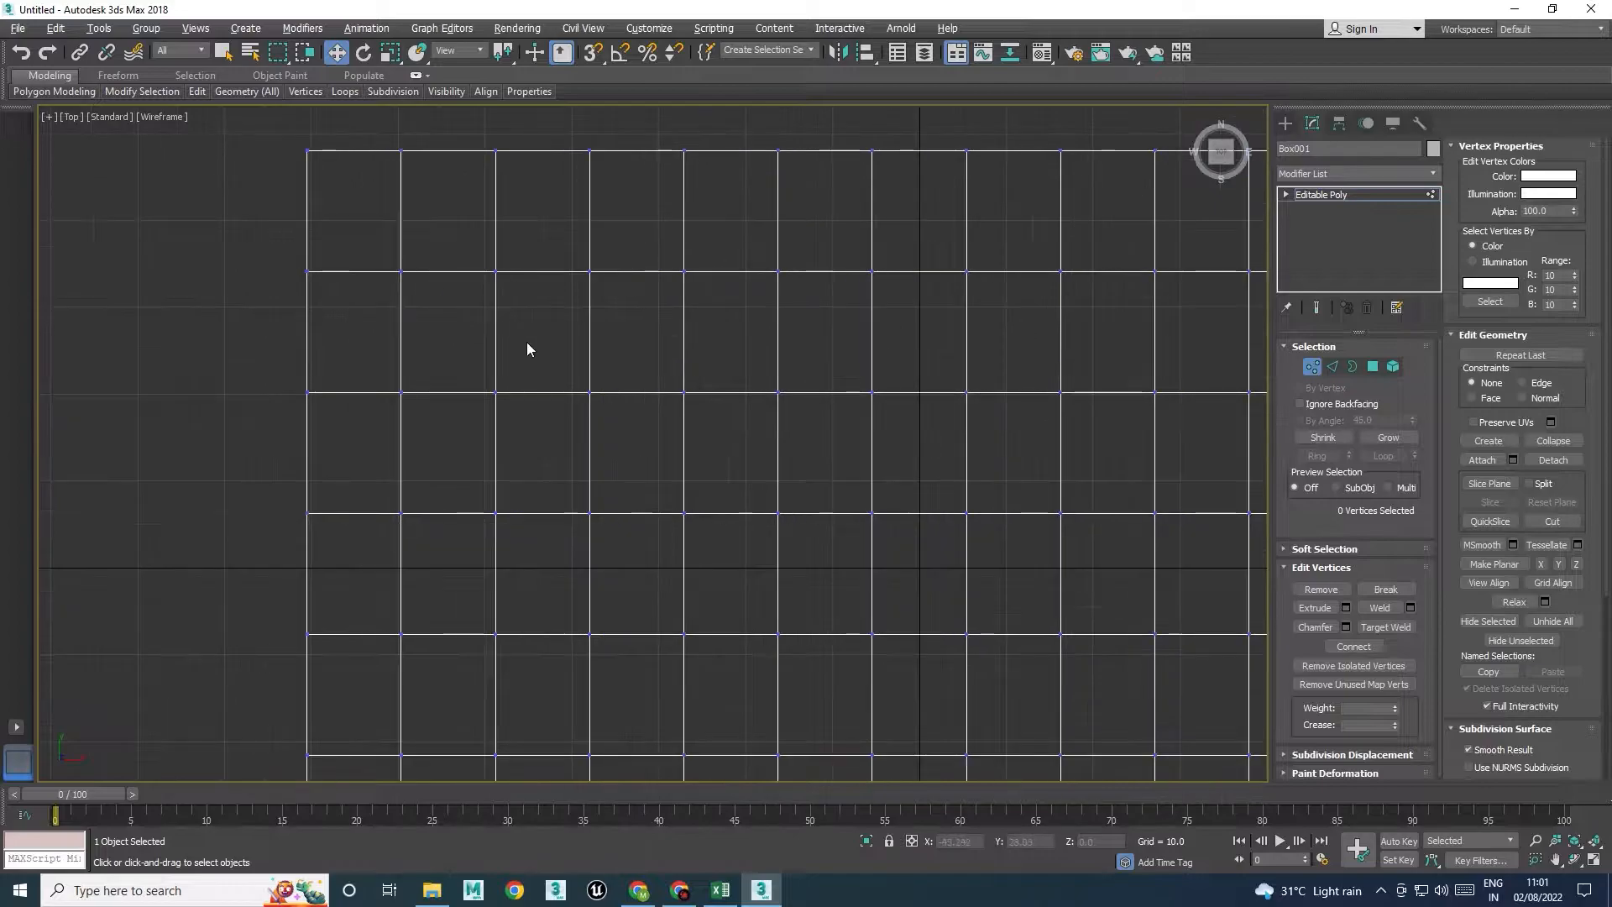
pyautogui.scroll(-2, 449, 328)
pyautogui.moveTo(392, 327); pyautogui.dragTo(428, 263)
pyautogui.keyDown('ctrl'); pyautogui.moveTo(327, 382); pyautogui.dragTo(371, 341); pyautogui.keyUp('ctrl')
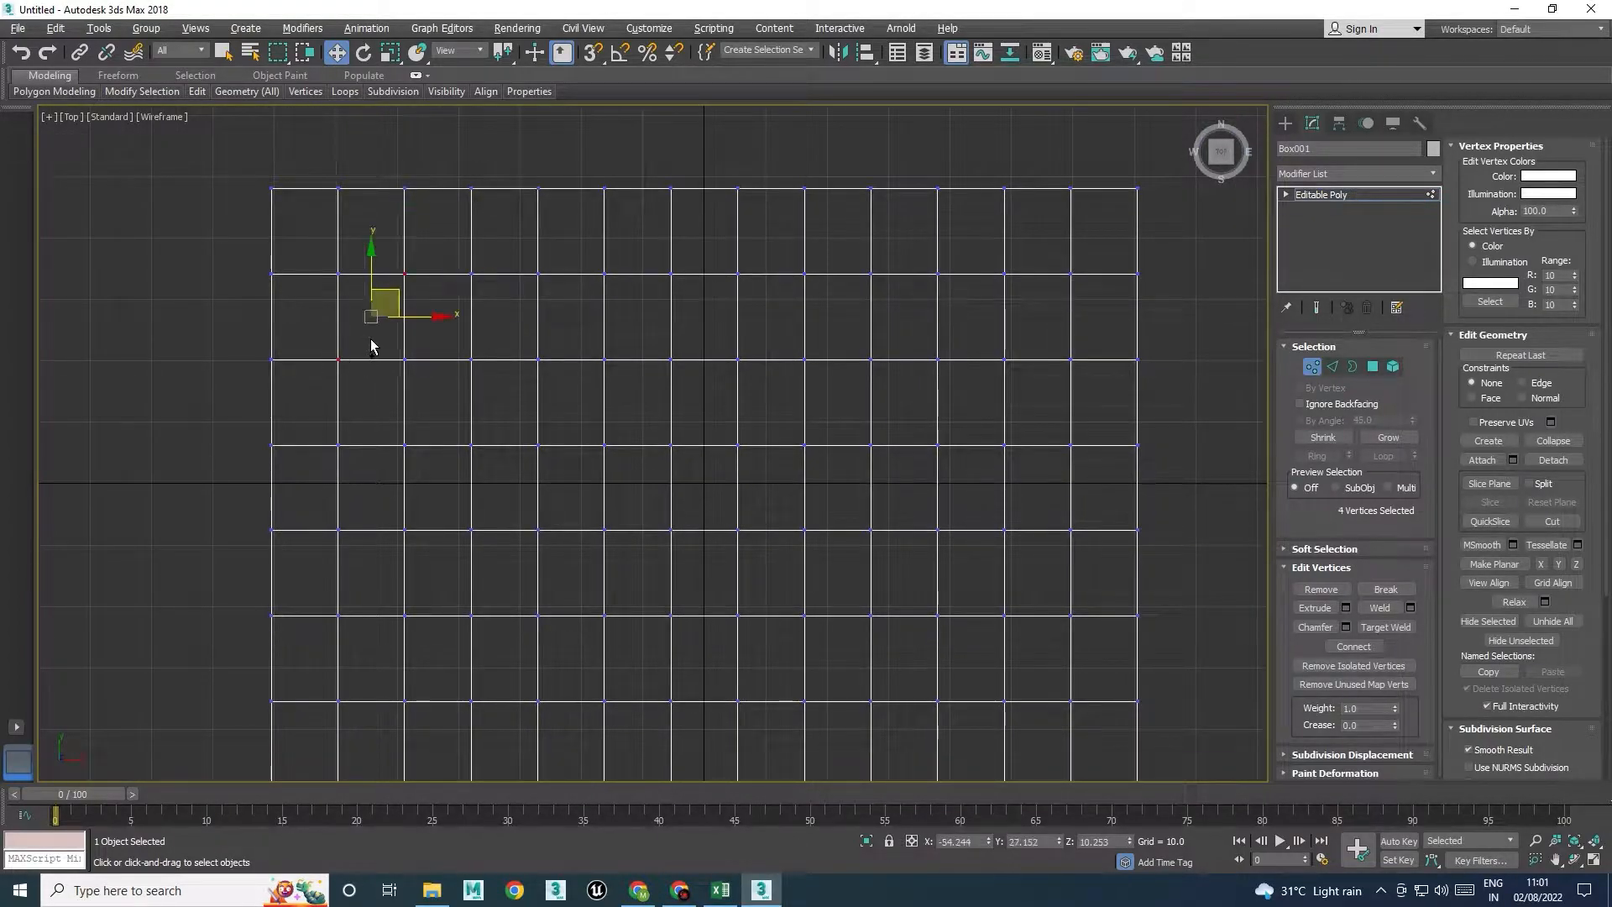
# Inspect the selected vertices on the top and underside of the box in the perspective view
pyautogui.hotkey('alt', 'w')
pyautogui.middleClick(944, 587)
pyautogui.hotkey('alt', 'w')
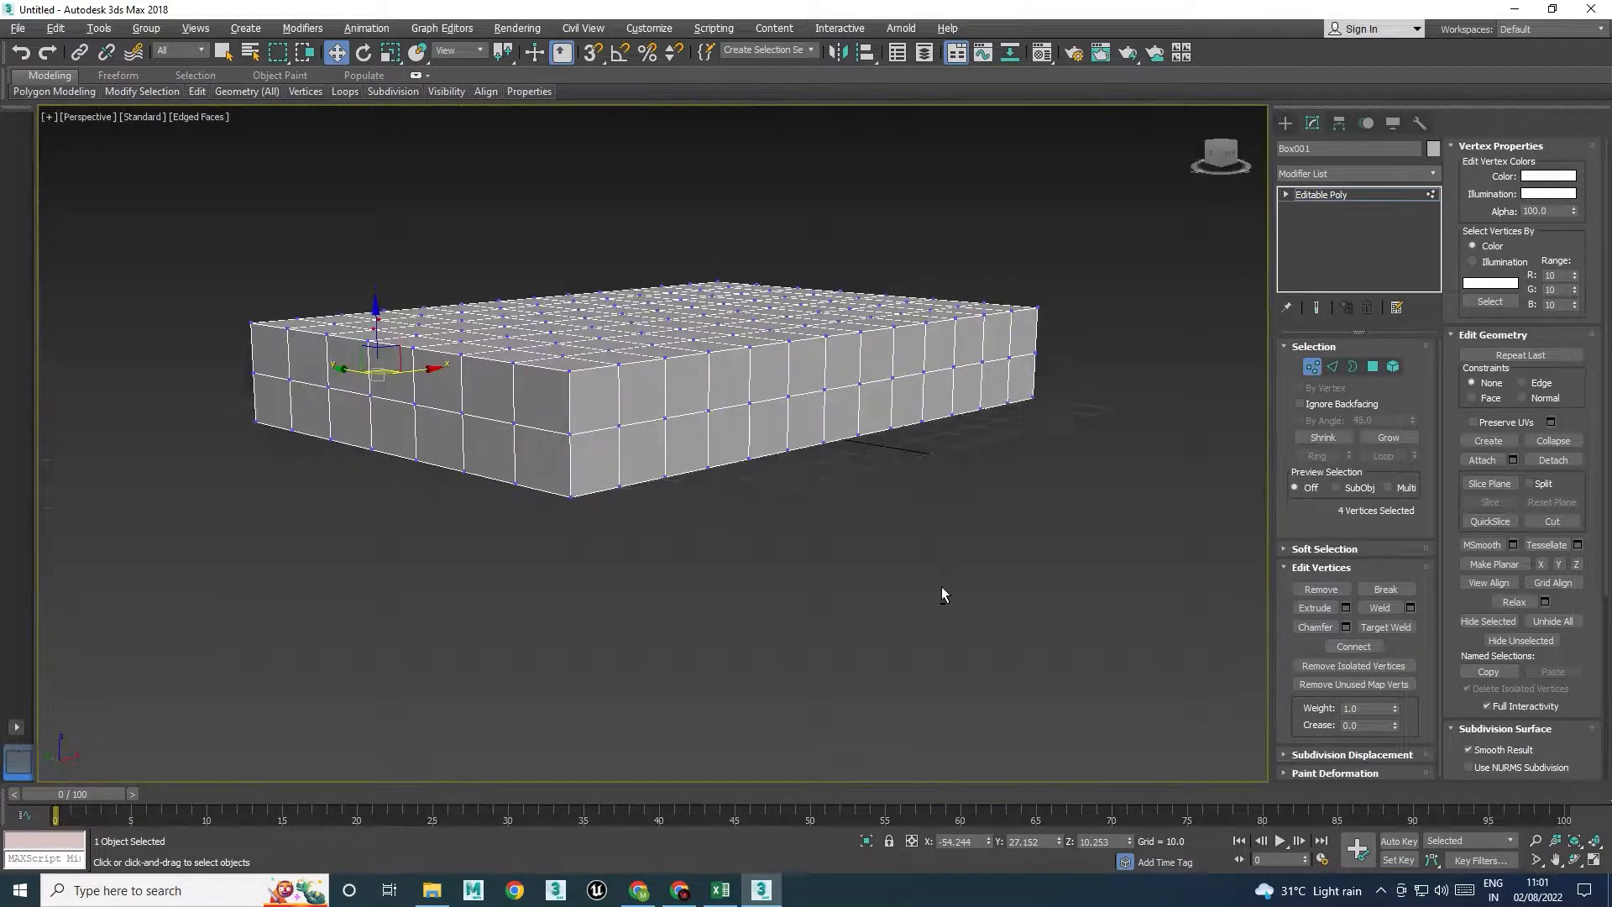
pyautogui.keyDown('alt'); pyautogui.moveTo(524, 505); pyautogui.dragTo(584, 383, button='middle'); pyautogui.keyUp('alt')
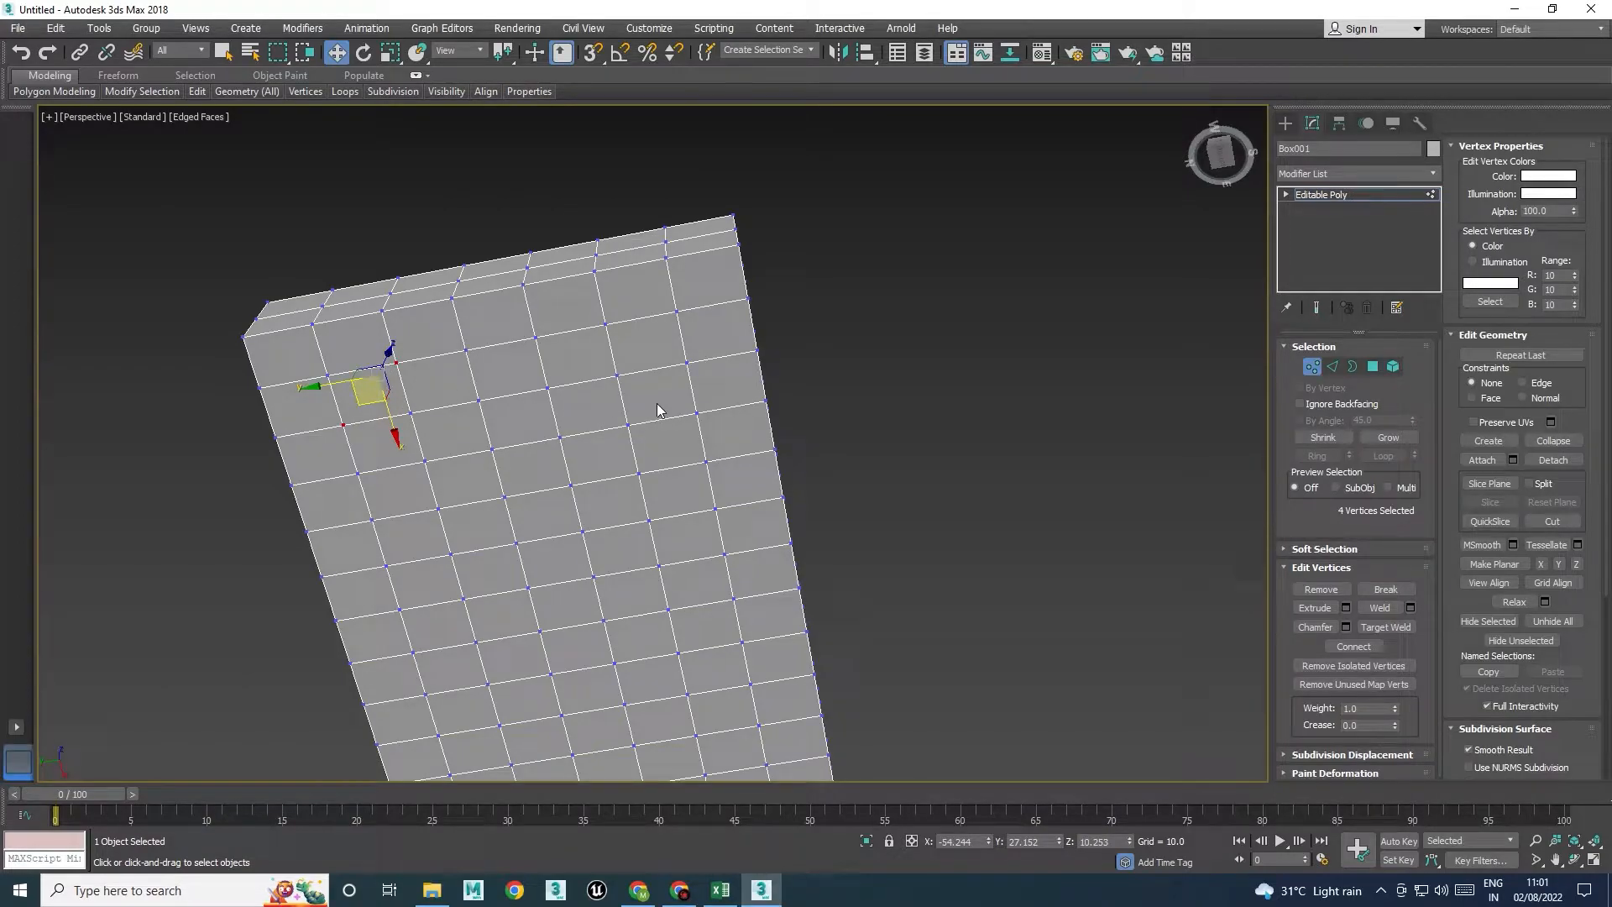
pyautogui.keyDown('alt'); pyautogui.moveTo(658, 410); pyautogui.dragTo(692, 532, button='middle'); pyautogui.keyUp('alt')
pyautogui.keyDown('alt'); pyautogui.moveTo(864, 460); pyautogui.dragTo(893, 454, button='middle'); pyautogui.keyUp('alt')
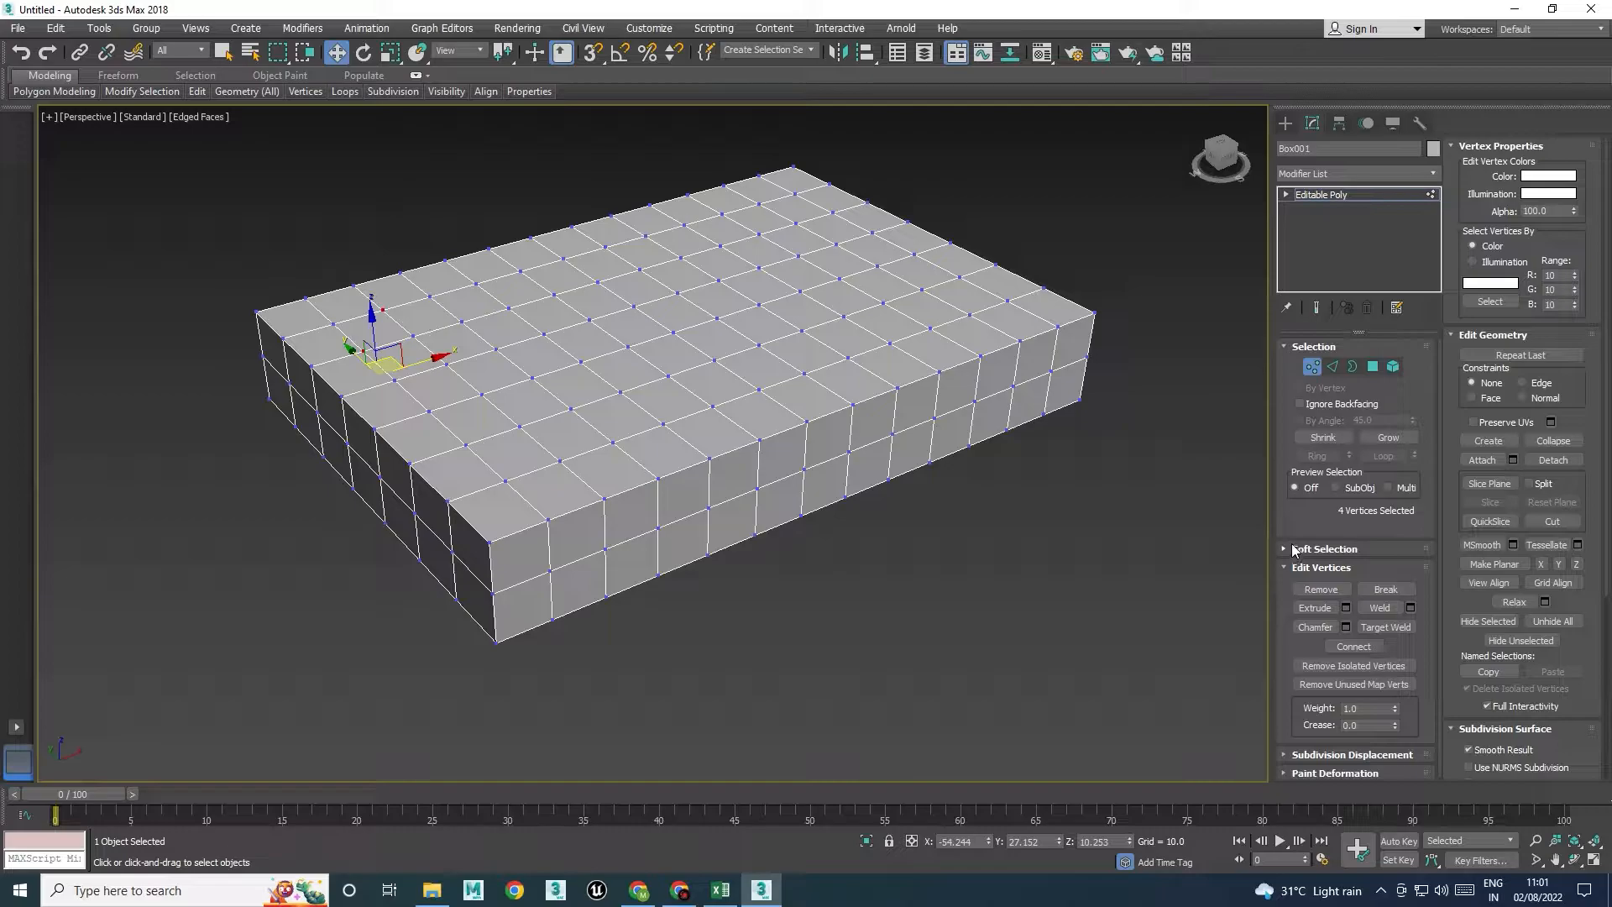
# Turn on Ignore Backfacing and test it with a trial region selection of vertices, checking the underside of the box
pyautogui.click(1300, 403)
pyautogui.hotkey('alt', 'w')
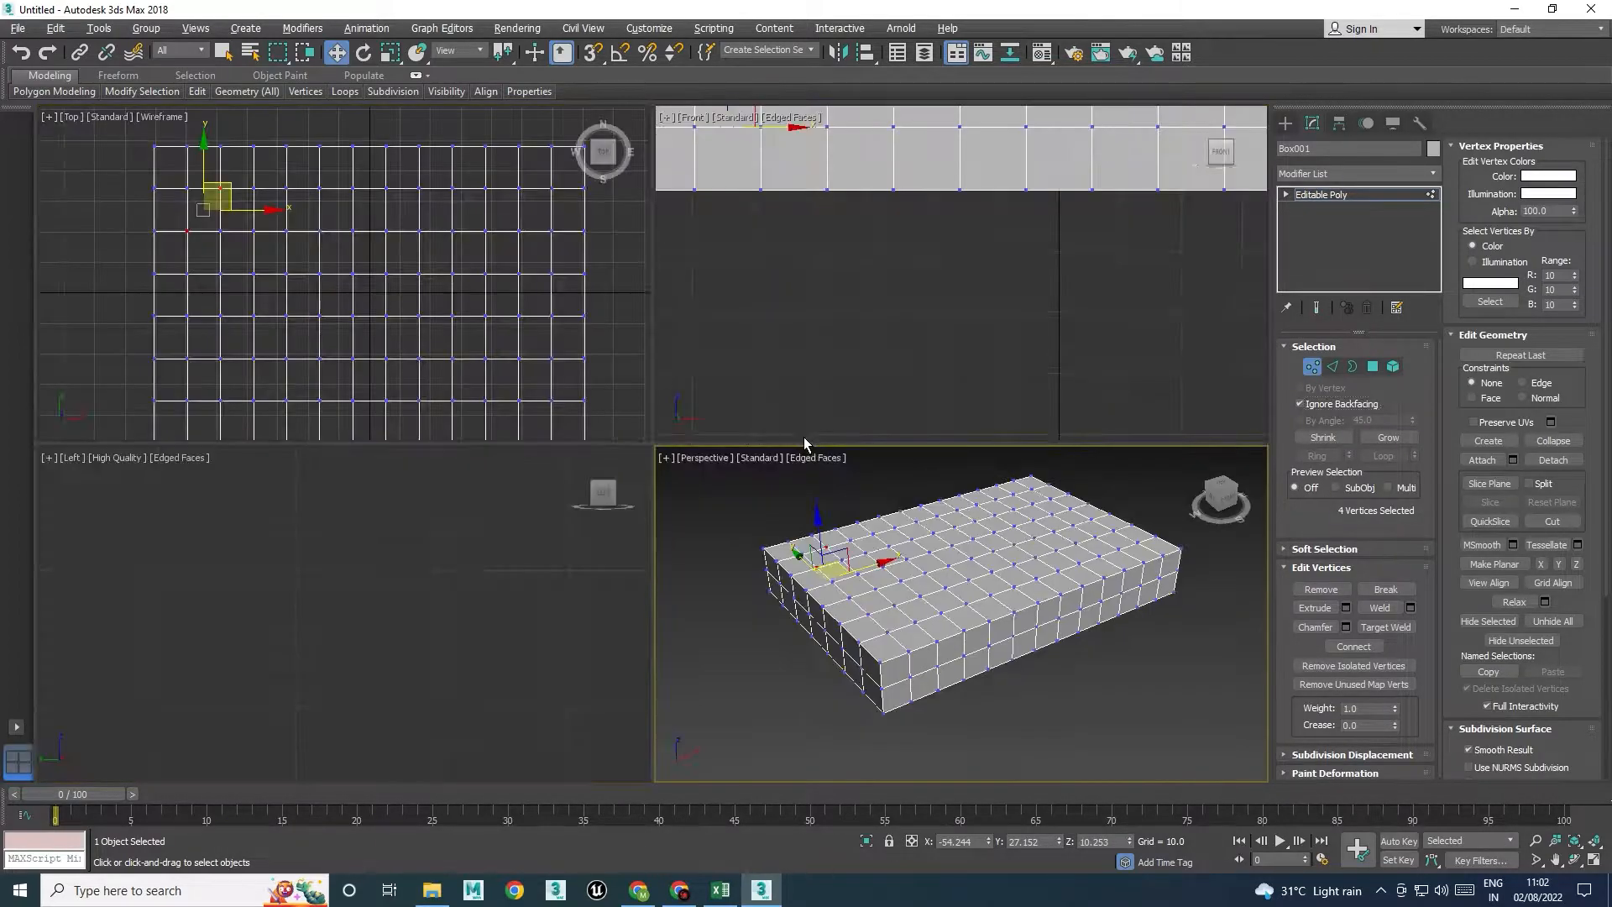
pyautogui.hotkey('alt', 'w')
pyautogui.click(245, 326)
pyautogui.click(405, 273)
pyautogui.hotkey('alt', 'w')
pyautogui.hotkey('alt', 'w')
pyautogui.keyDown('alt'); pyautogui.moveTo(690, 445); pyautogui.dragTo(703, 598, button='middle'); pyautogui.keyUp('alt')
pyautogui.moveTo(461, 163); pyautogui.dragTo(640, 295)
pyautogui.keyDown('alt'); pyautogui.moveTo(717, 502); pyautogui.dragTo(661, 581, button='middle'); pyautogui.keyUp('alt')
pyautogui.keyDown('alt'); pyautogui.moveTo(511, 379); pyautogui.dragTo(775, 353, button='middle'); pyautogui.keyUp('alt')
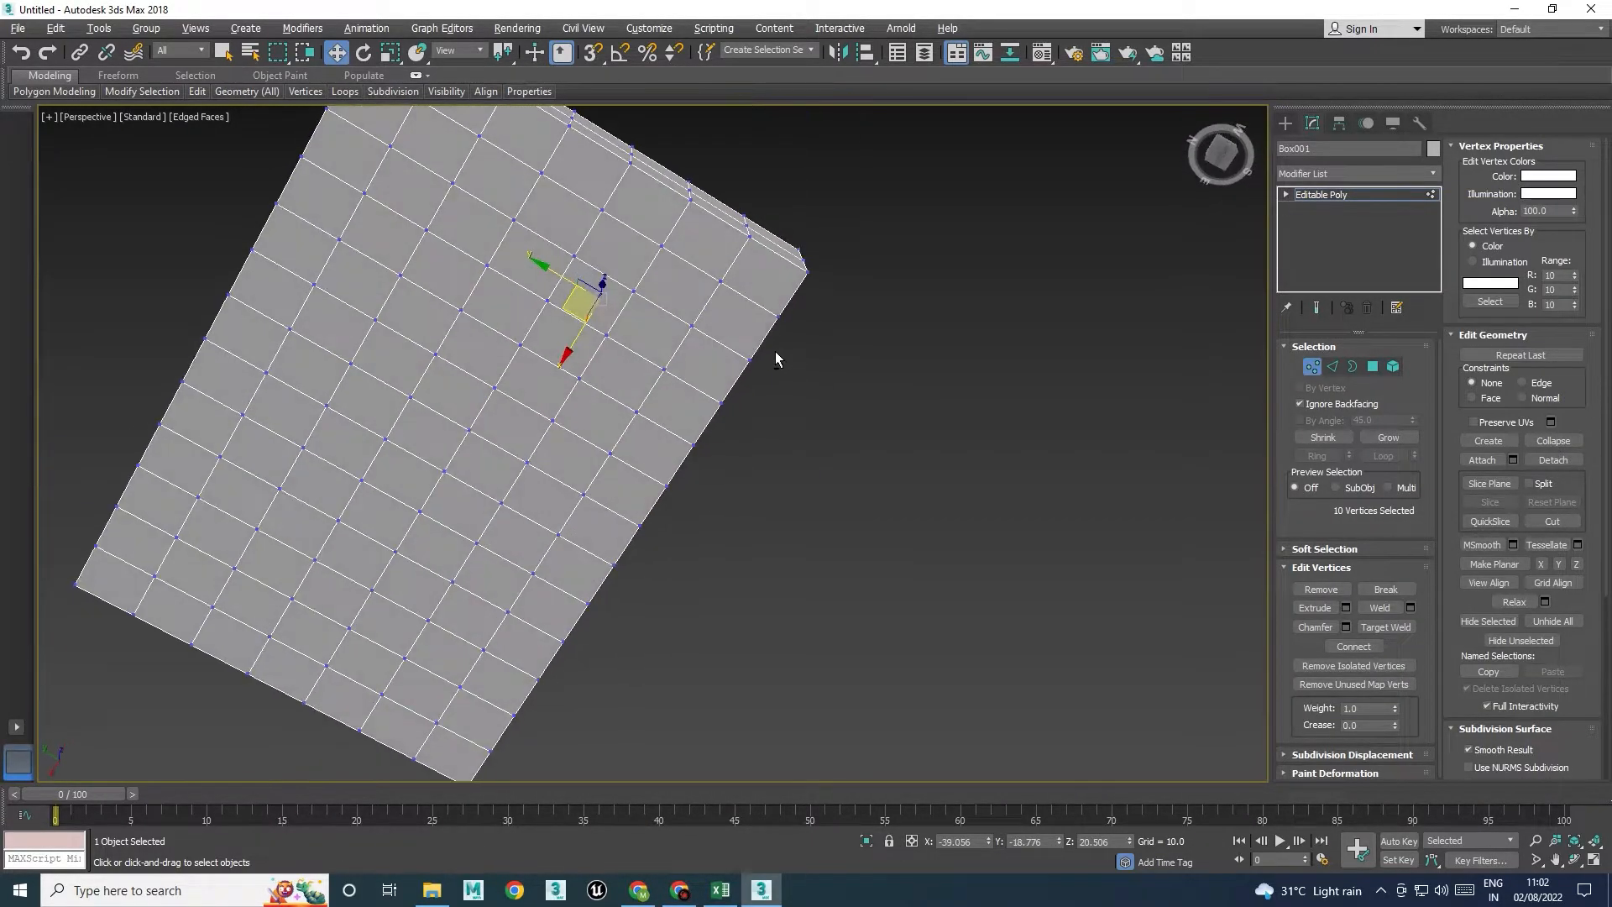
# In the Top view, select the second-column vertices at rows 2, 4 and 6 and the third-column vertices at rows 3, 5 and 7
pyautogui.hotkey('alt', 'w')
pyautogui.hotkey('alt', 'w')
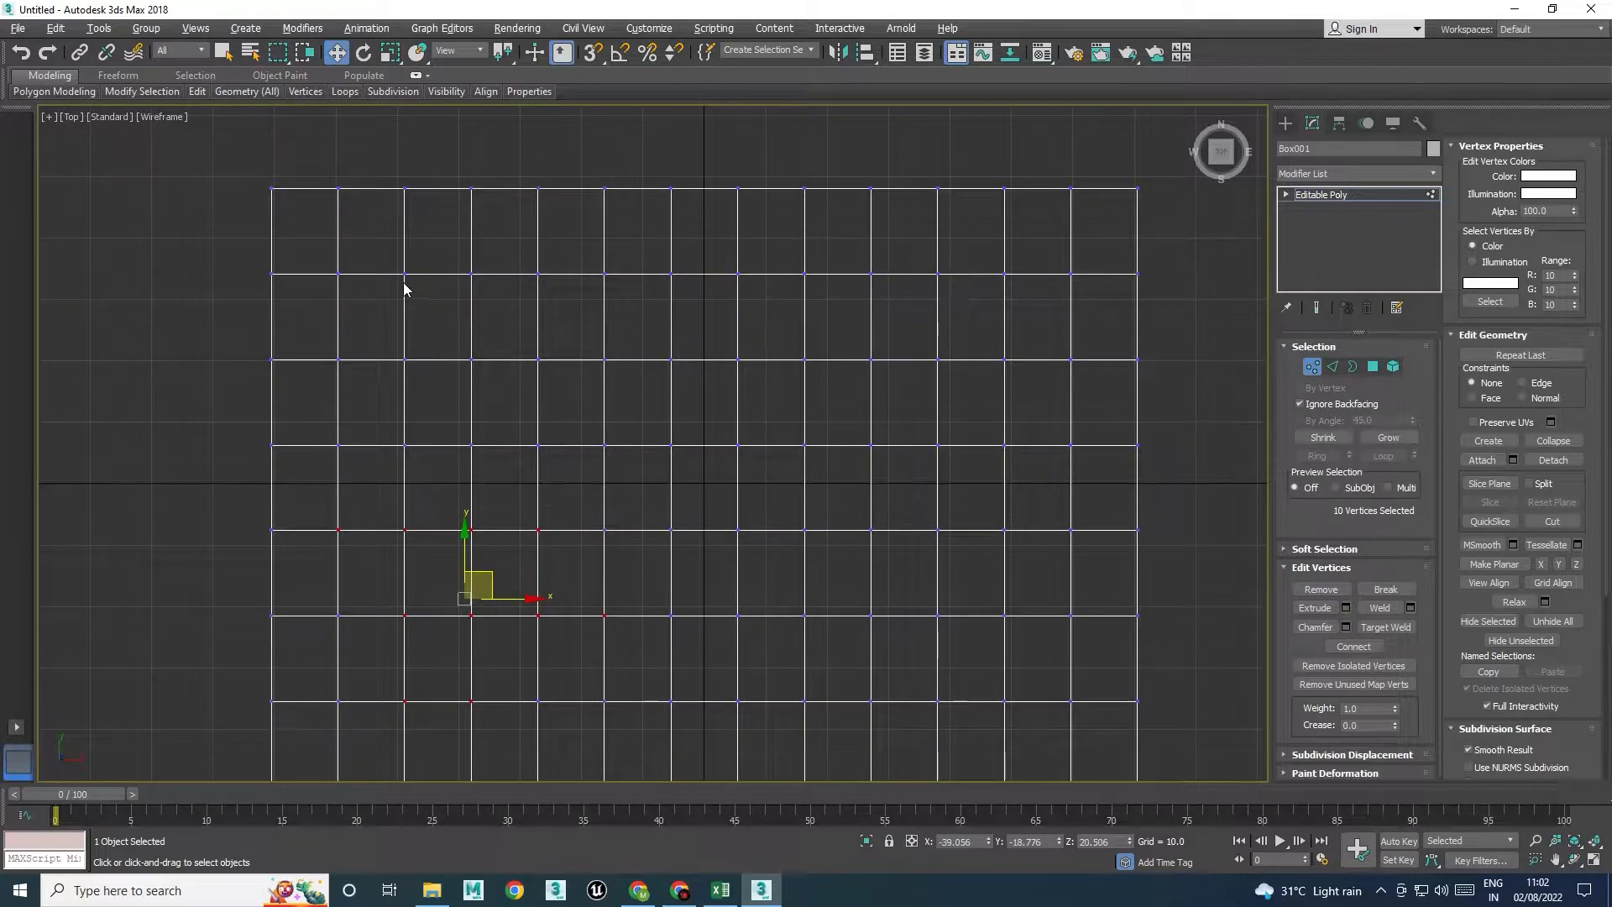
pyautogui.moveTo(436, 244); pyautogui.dragTo(398, 280)
pyautogui.scroll(5, 294, 309)
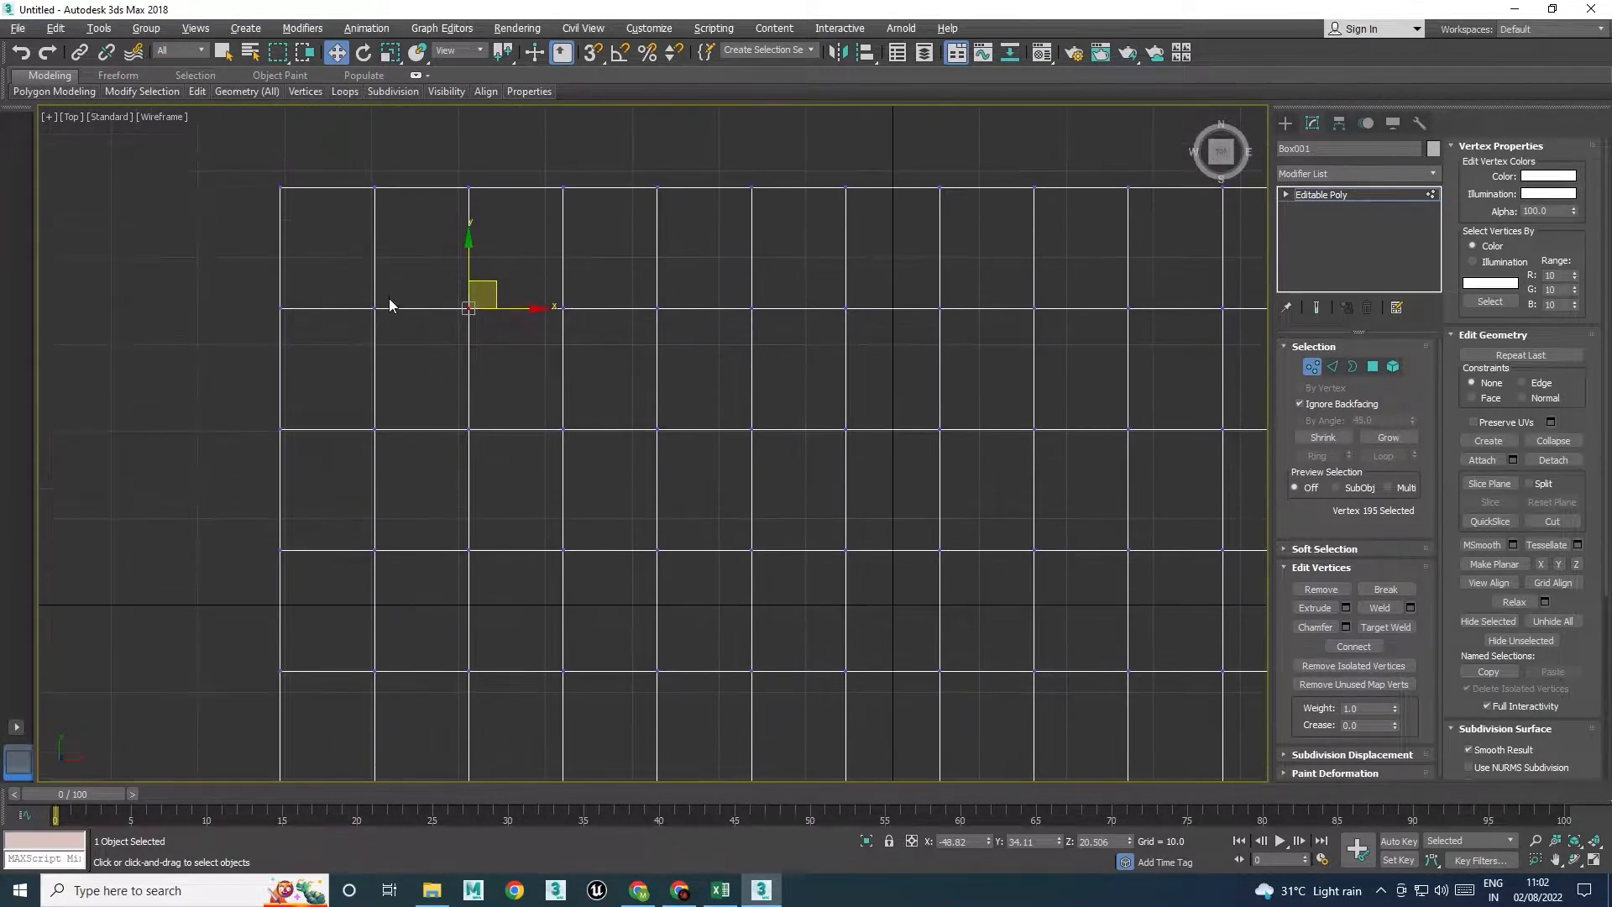
pyautogui.moveTo(335, 360)
pyautogui.mouseDown(button='middle')
pyautogui.moveTo(297, 355)
pyautogui.moveTo(350, 285)
pyautogui.moveTo(353, 358)
pyautogui.mouseUp(button='middle')
pyautogui.moveTo(284, 367); pyautogui.dragTo(372, 240)
pyautogui.moveTo(330, 354); pyautogui.dragTo(280, 244, button='middle')
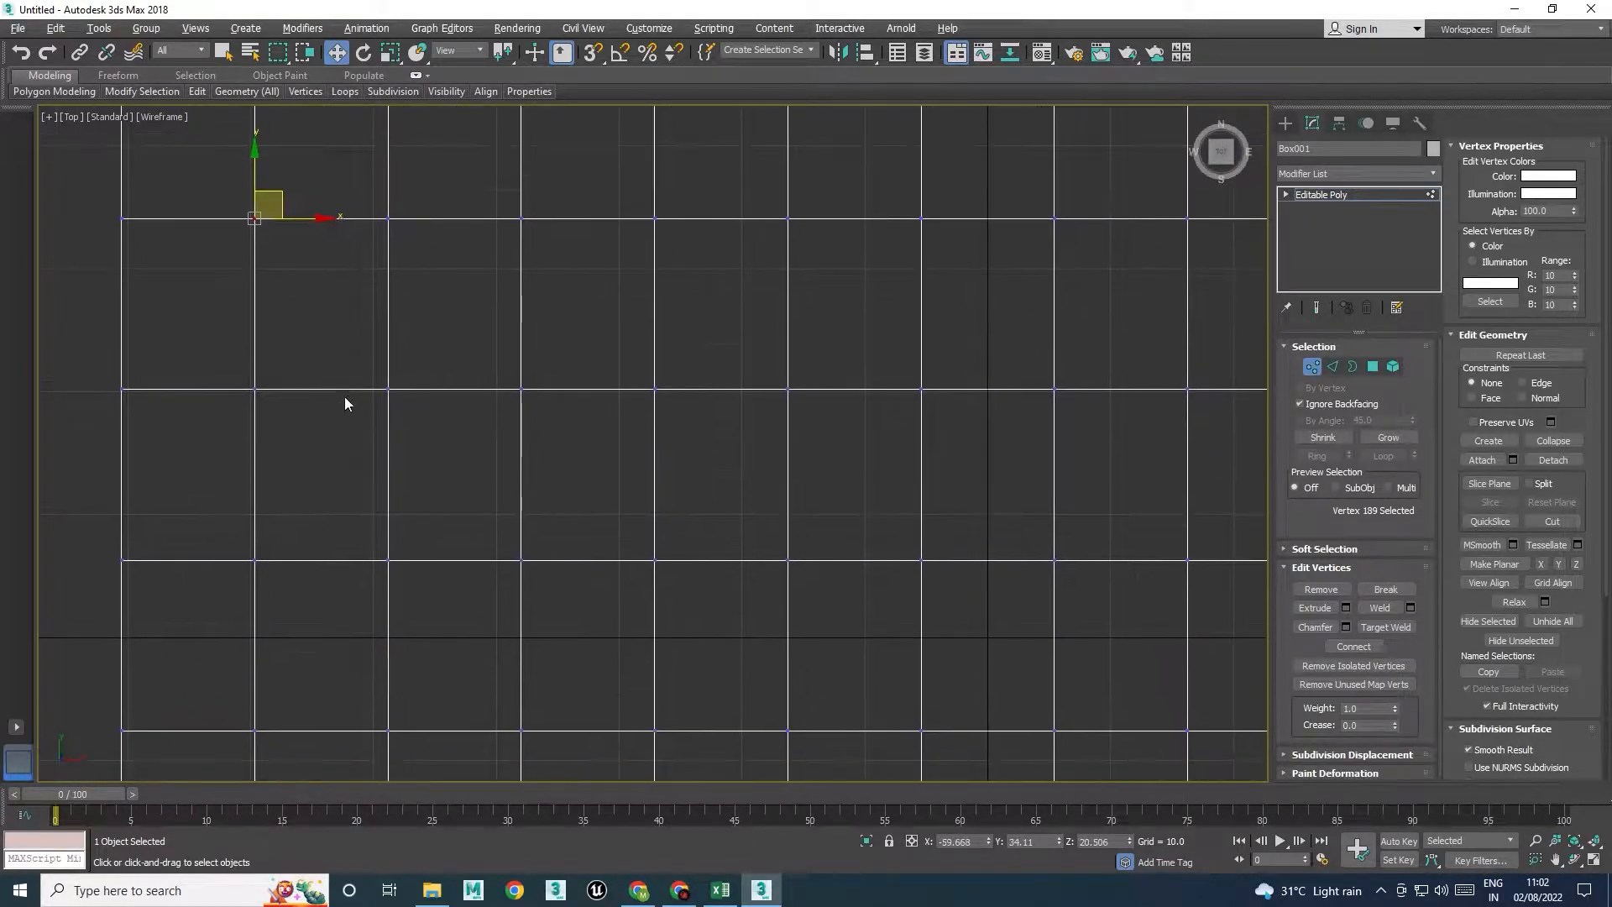
pyautogui.moveTo(347, 400); pyautogui.dragTo(391, 382)
pyautogui.keyDown('ctrl'); pyautogui.moveTo(284, 541); pyautogui.dragTo(235, 576); pyautogui.keyUp('ctrl')
pyautogui.keyDown('ctrl'); pyautogui.moveTo(367, 527); pyautogui.dragTo(409, 467); pyautogui.keyUp('ctrl')
pyautogui.moveTo(398, 575); pyautogui.dragTo(398, 432, button='middle')
pyautogui.keyDown('ctrl'); pyautogui.moveTo(202, 558); pyautogui.dragTo(269, 489); pyautogui.keyUp('ctrl')
pyautogui.moveTo(330, 621); pyautogui.dragTo(314, 491, button='middle')
pyautogui.keyDown('ctrl'); pyautogui.moveTo(307, 590); pyautogui.dragTo(389, 541); pyautogui.keyUp('ctrl')
# Add the fourth-column vertices at rows 6, 4 and 2 to the staggered selection in the Top view
pyautogui.keyDown('ctrl'); pyautogui.moveTo(462, 455); pyautogui.dragTo(517, 363); pyautogui.keyUp('ctrl')
pyautogui.moveTo(483, 282); pyautogui.dragTo(429, 500, button='middle')
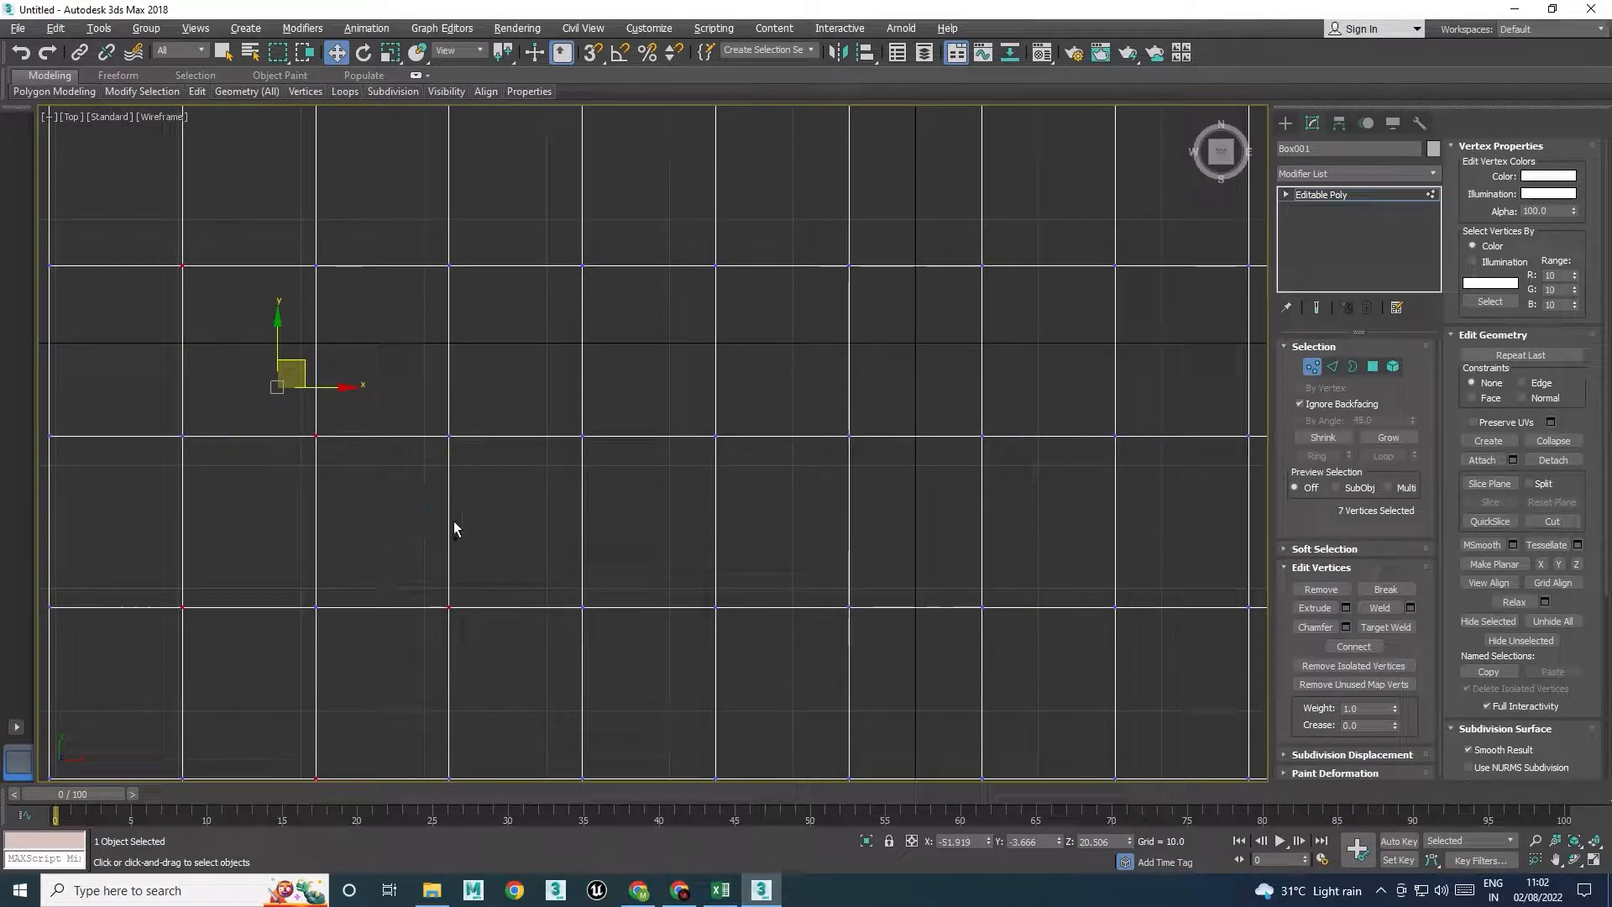
pyautogui.keyDown('ctrl'); pyautogui.moveTo(426, 300); pyautogui.dragTo(479, 236); pyautogui.keyUp('ctrl')
pyautogui.moveTo(510, 400); pyautogui.dragTo(502, 627, button='middle')
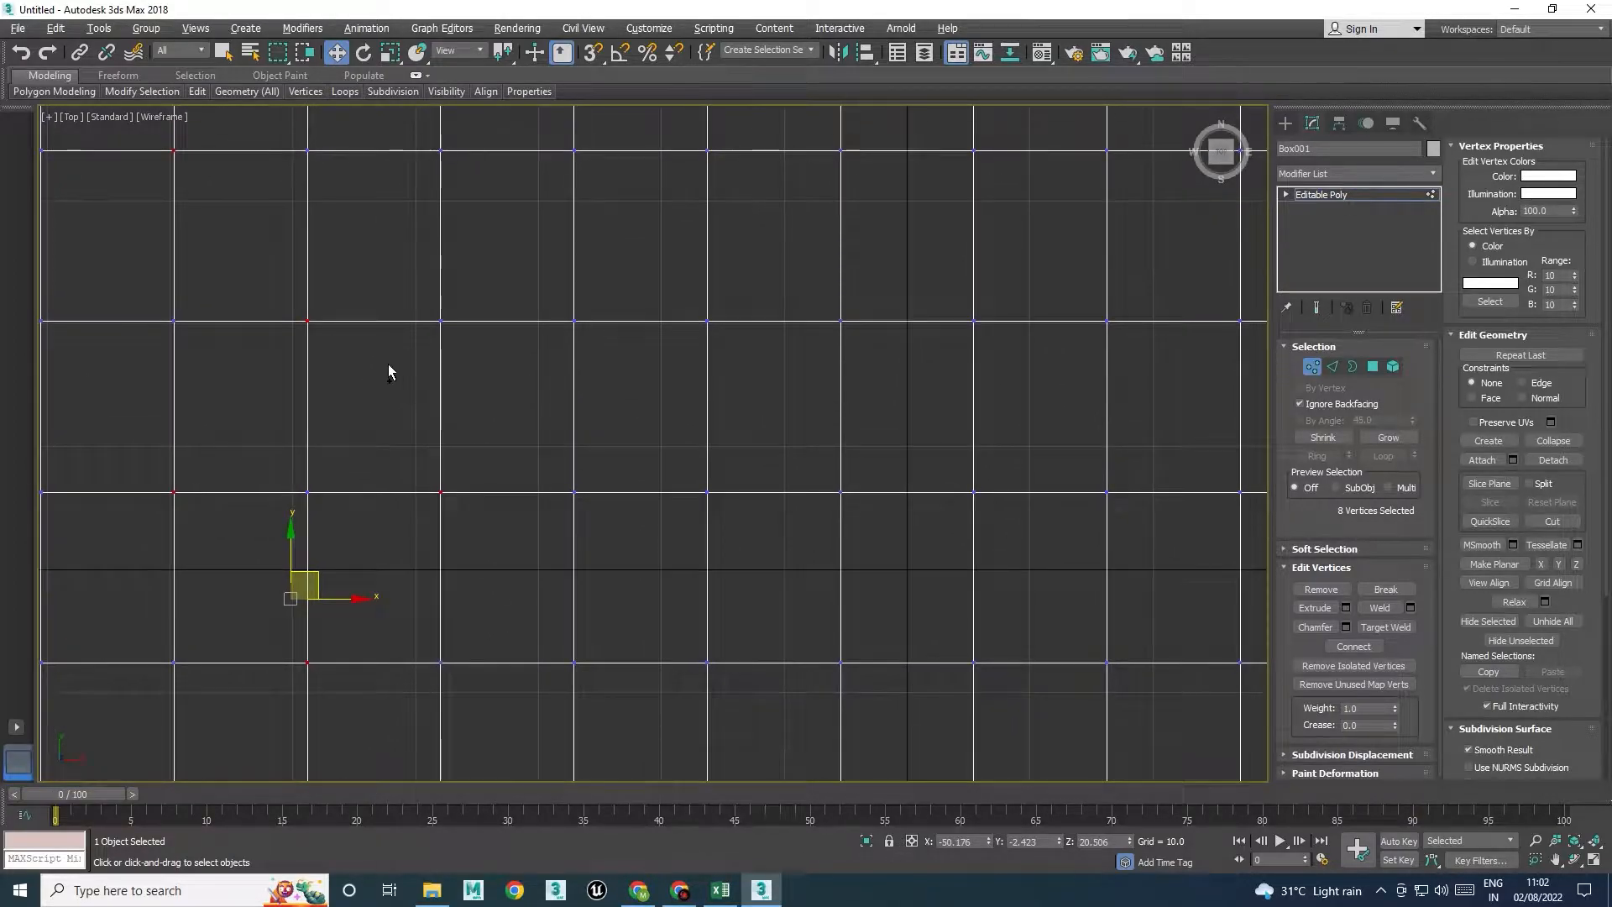
pyautogui.moveTo(395, 372); pyautogui.dragTo(420, 421, button='middle')
pyautogui.moveTo(479, 637); pyautogui.dragTo(468, 440, button='middle')
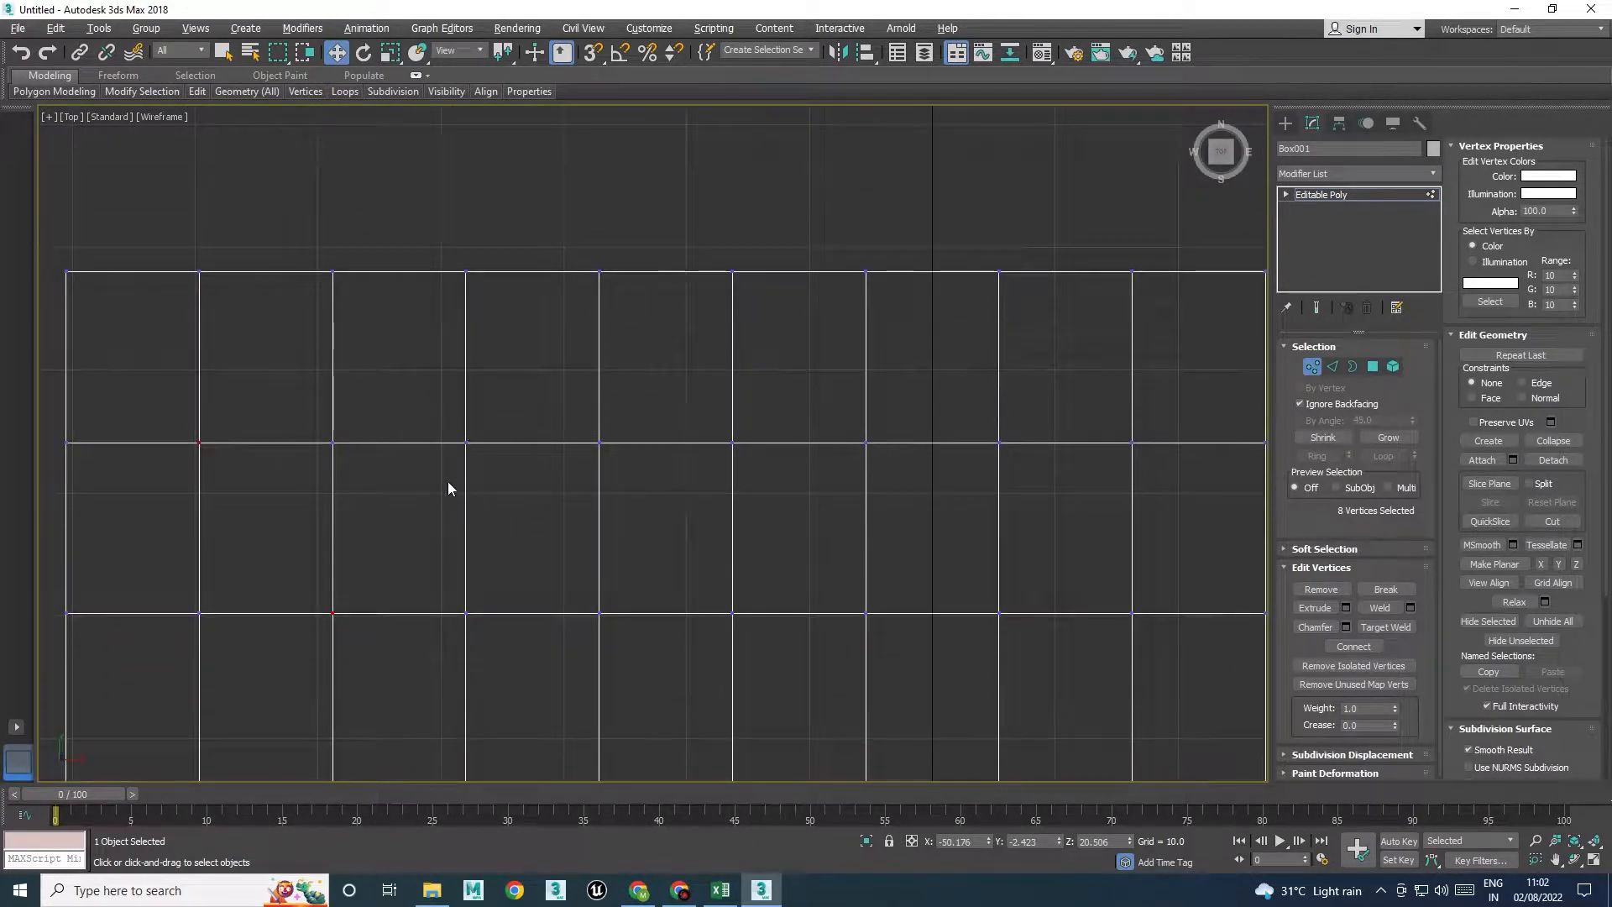
pyautogui.keyDown('ctrl'); pyautogui.moveTo(428, 461); pyautogui.dragTo(496, 414); pyautogui.keyUp('ctrl')
# In the perspective view, add the fifth-column vertices at rows 3, 5 and 7 and the sixth-column vertices at rows 4 and 6
pyautogui.hotkey('alt', 'w')
pyautogui.middleClick(887, 497)
pyautogui.hotkey('alt', 'w')
pyautogui.keyDown('alt'); pyautogui.moveTo(671, 437); pyautogui.dragTo(635, 476, button='middle'); pyautogui.keyUp('alt')
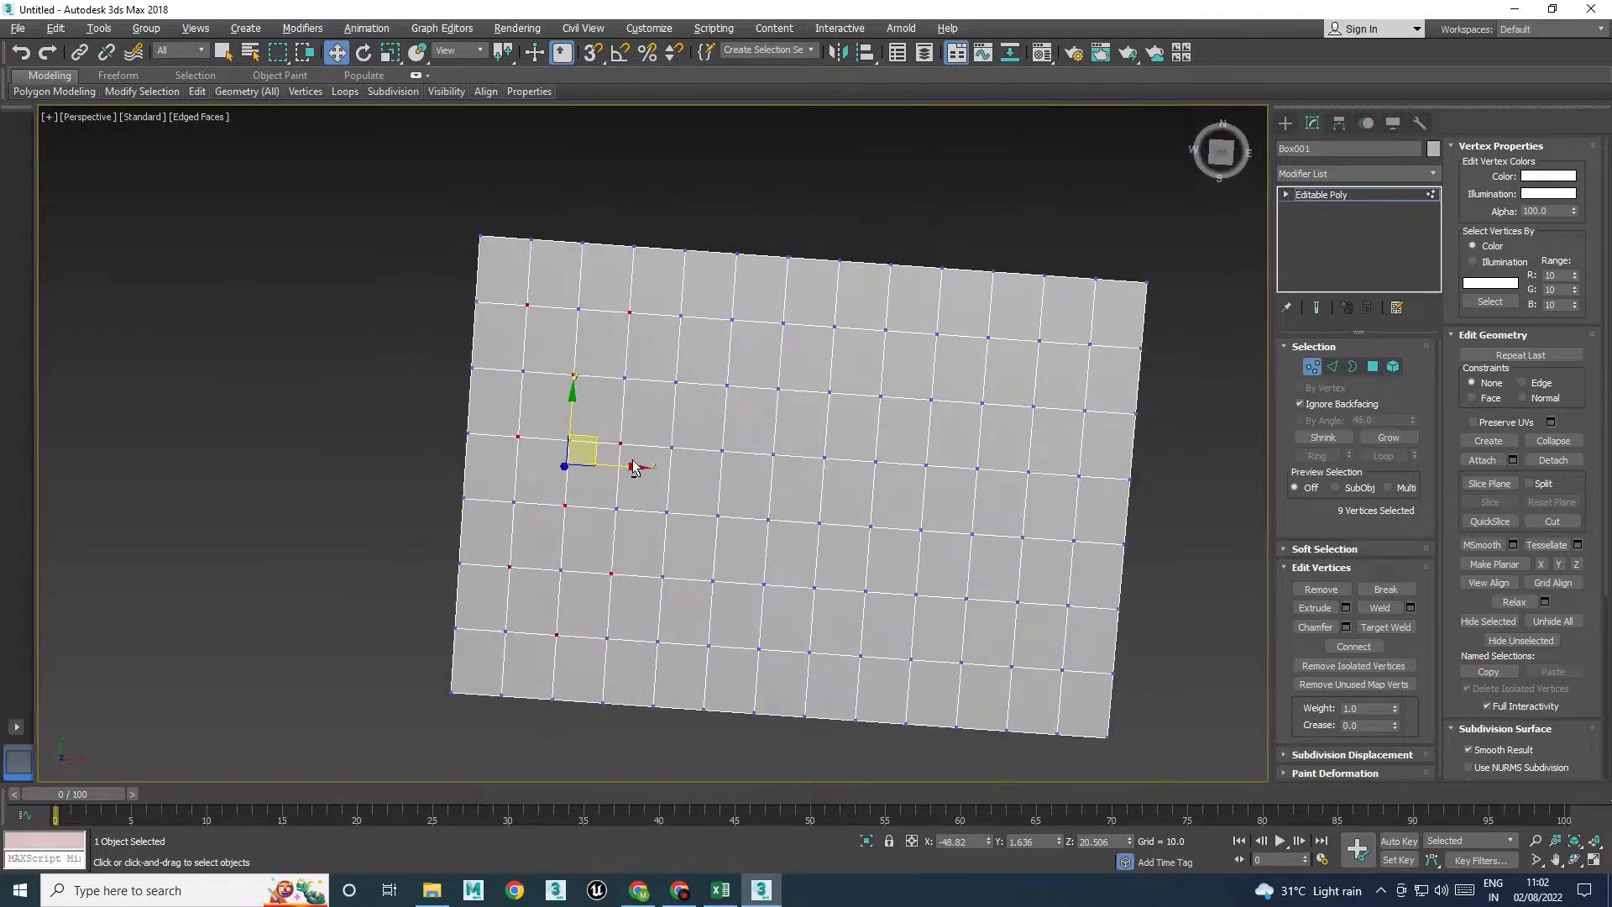
pyautogui.scroll(2, 577, 391)
pyautogui.moveTo(551, 395); pyautogui.dragTo(605, 407, button='middle')
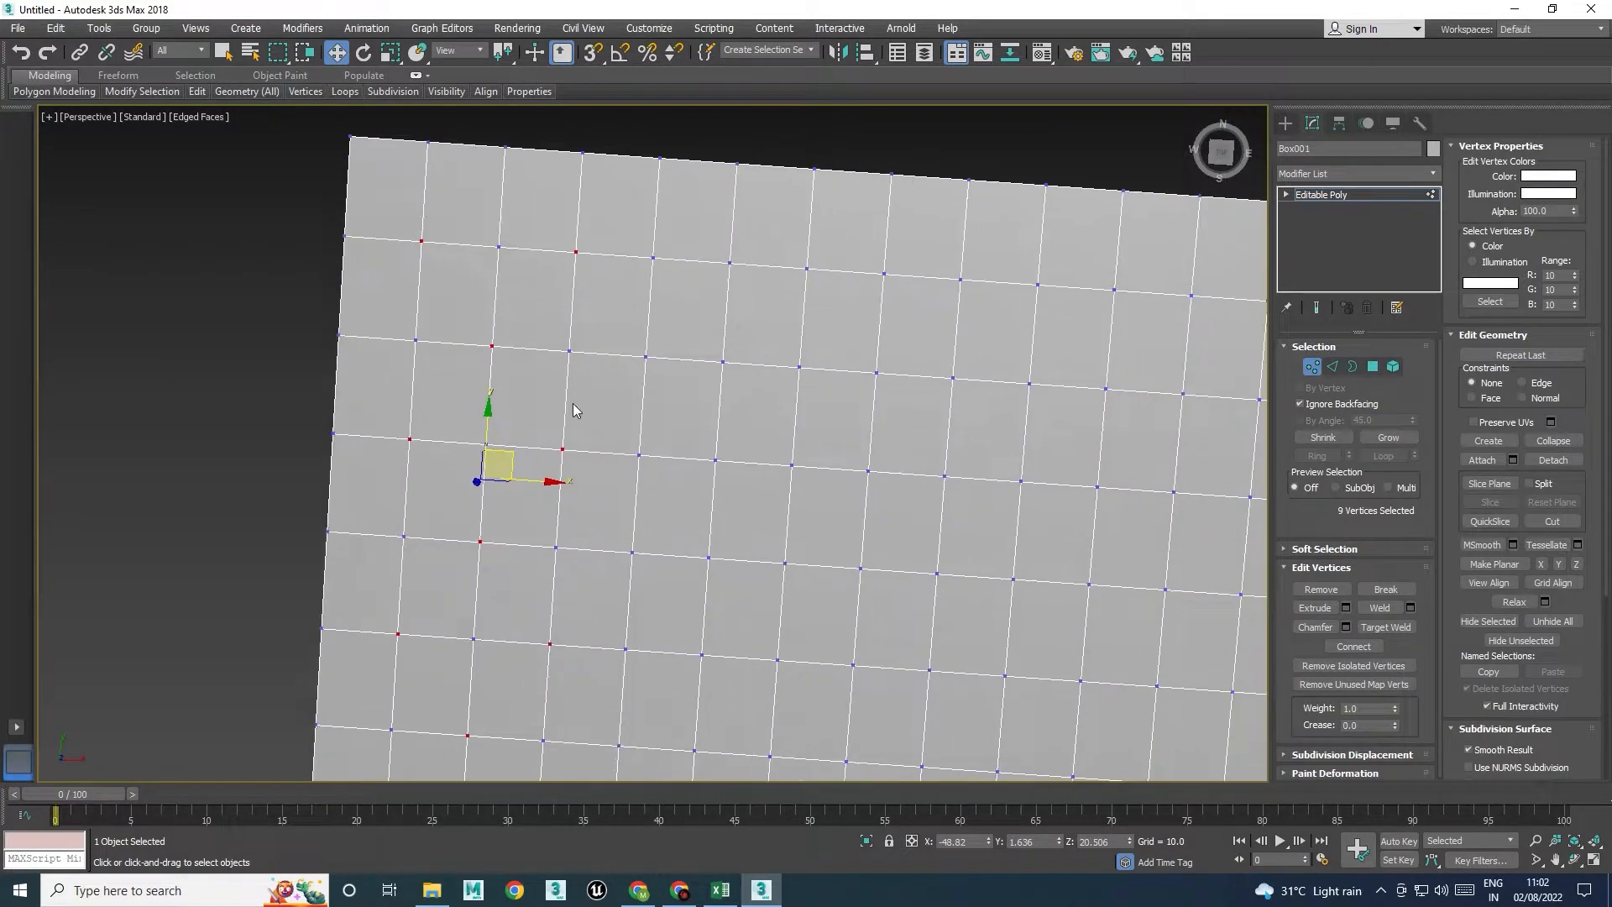
pyautogui.keyDown('ctrl'); pyautogui.moveTo(668, 345); pyautogui.dragTo(669, 343); pyautogui.keyUp('ctrl')
pyautogui.moveTo(689, 426); pyautogui.dragTo(671, 313, button='middle')
pyautogui.keyDown('ctrl'); pyautogui.click(697, 351); pyautogui.keyUp('ctrl')
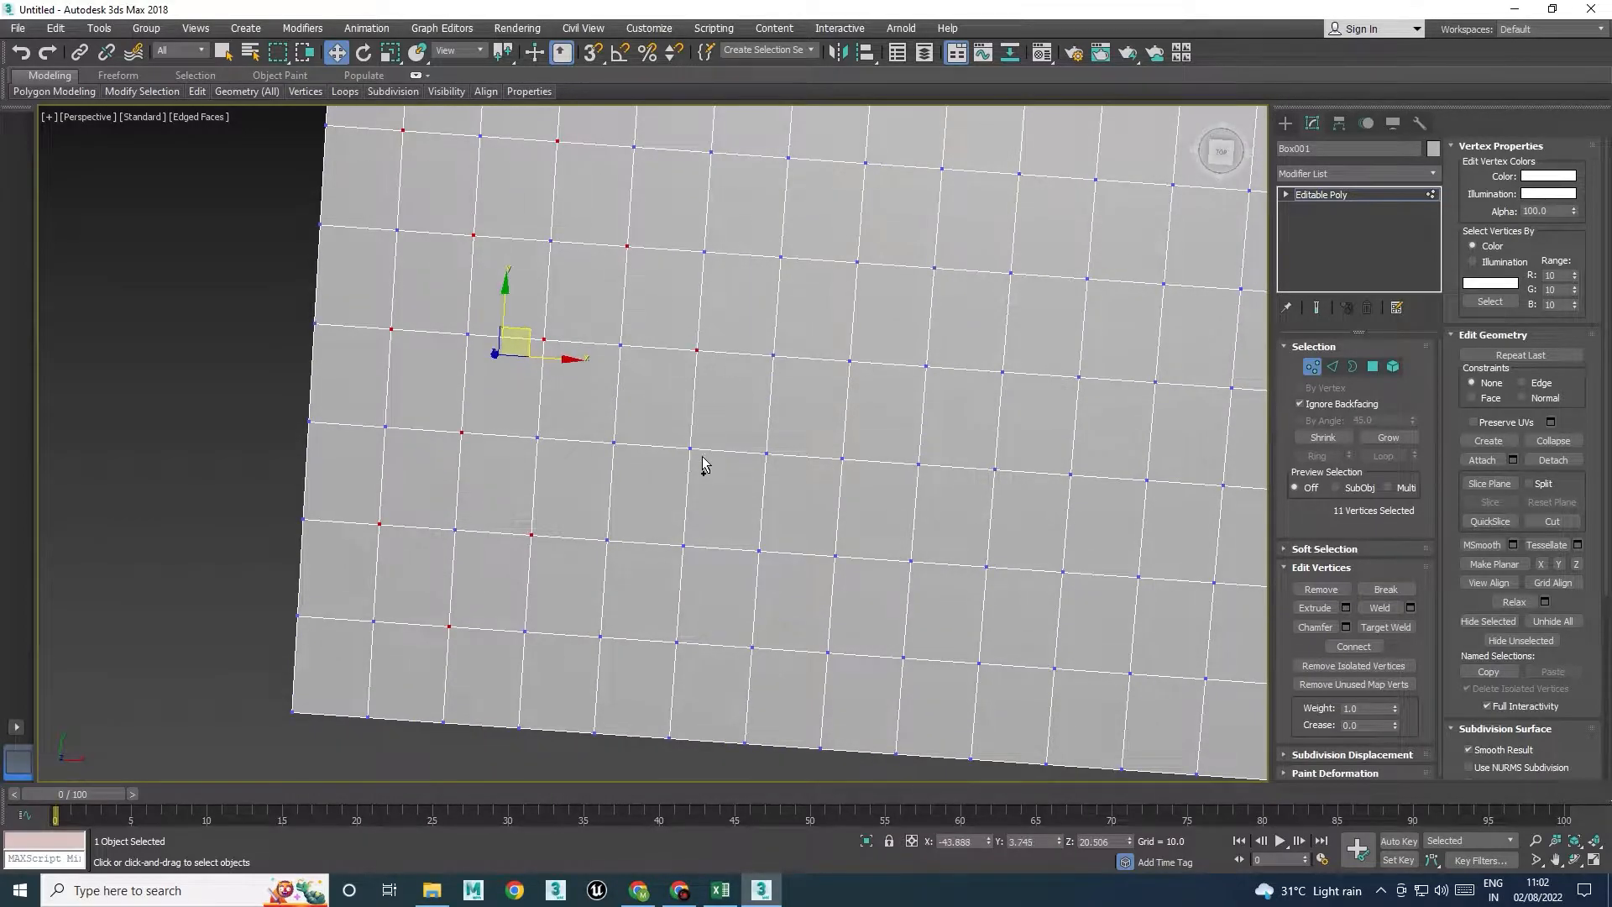
pyautogui.moveTo(705, 464); pyautogui.dragTo(688, 345, button='middle')
pyautogui.keyDown('ctrl'); pyautogui.click(611, 338); pyautogui.keyUp('ctrl')
pyautogui.keyDown('ctrl'); pyautogui.click(680, 441); pyautogui.keyUp('ctrl')
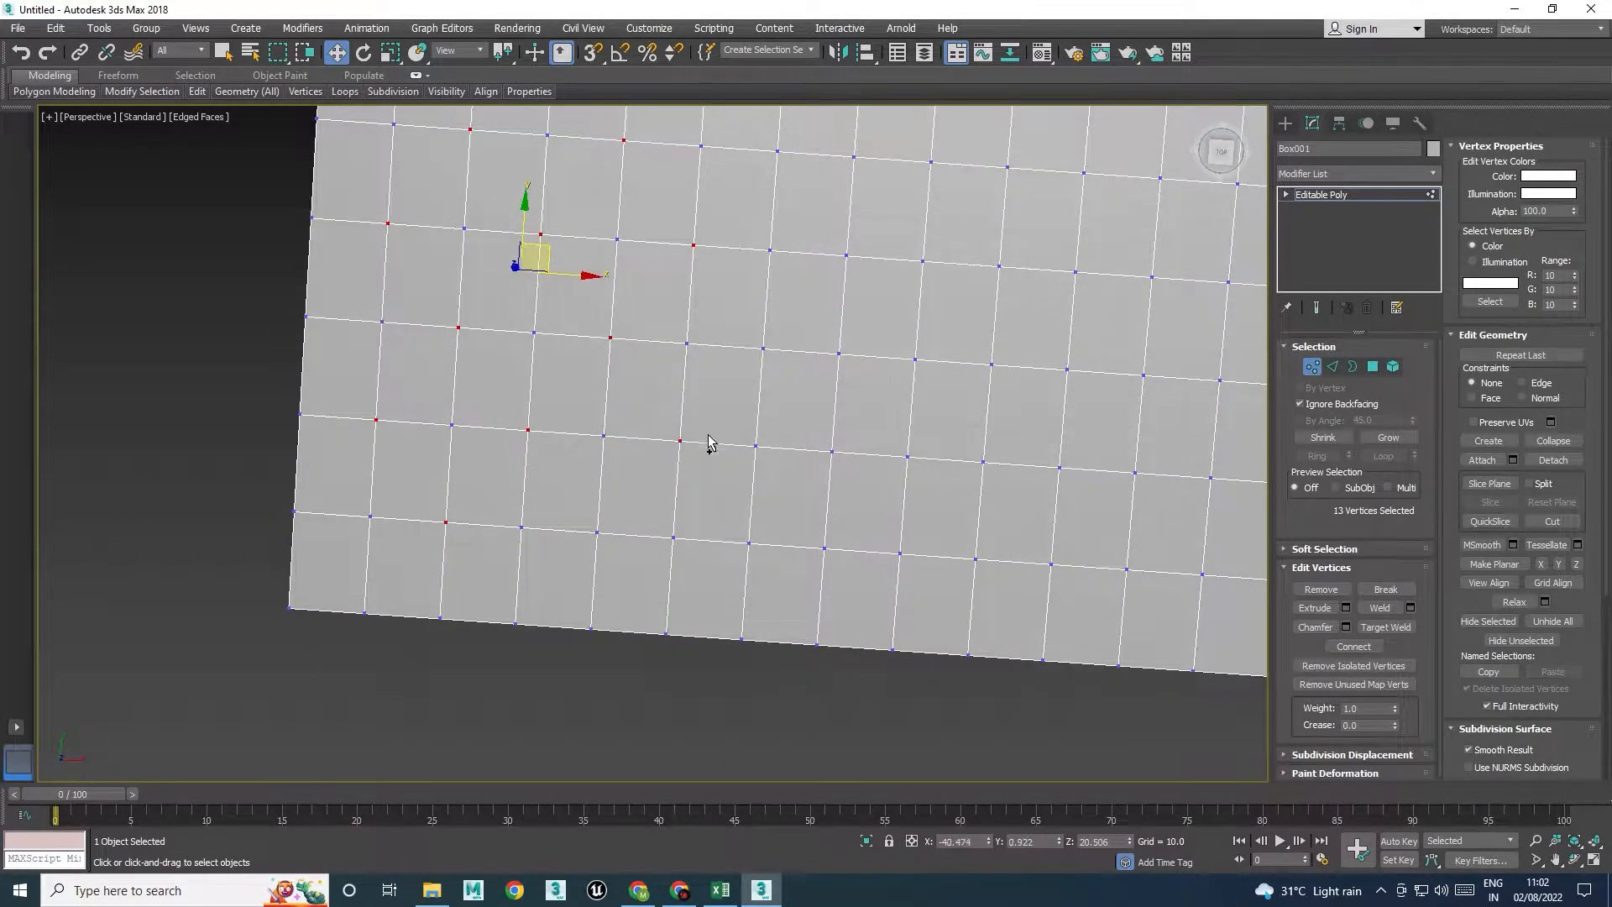
pyautogui.keyDown('ctrl'); pyautogui.click(597, 533); pyautogui.keyUp('ctrl')
# Add the sixth-column vertex at row 2, seventh-column vertices at rows 3, 5 and 7, and eighth-column vertices at rows 2, 4 and 6
pyautogui.moveTo(774, 458); pyautogui.dragTo(569, 515, button='middle')
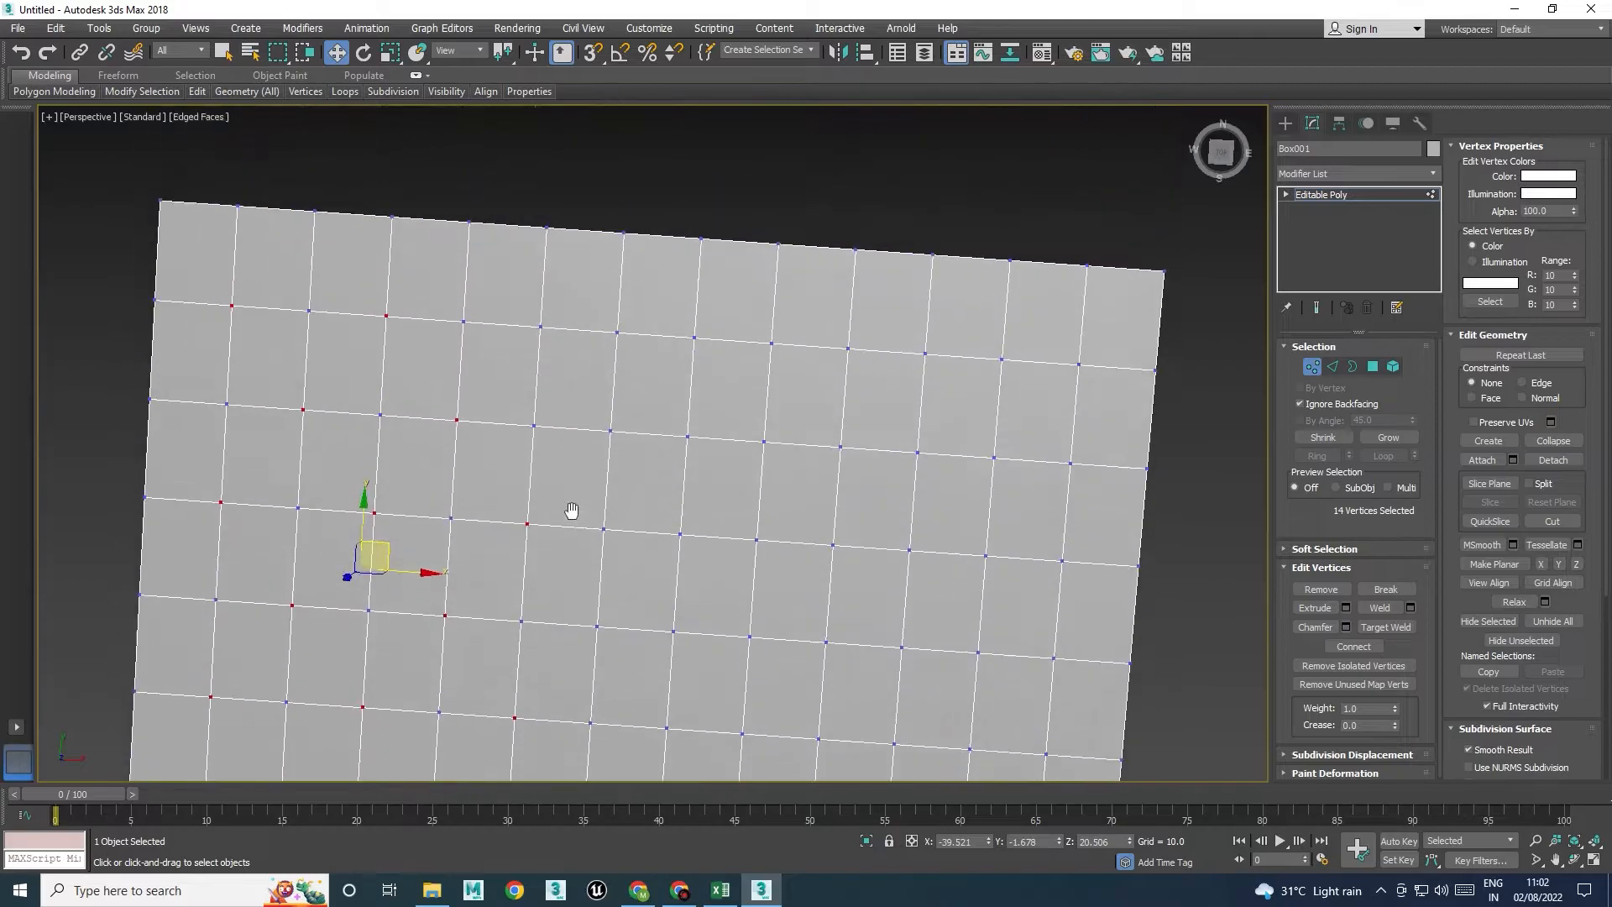
pyautogui.moveTo(554, 417); pyautogui.dragTo(602, 348, button='middle')
pyautogui.keyDown('alt'); pyautogui.moveTo(599, 418); pyautogui.dragTo(540, 378, button='middle'); pyautogui.keyUp('alt')
pyautogui.keyDown('alt'); pyautogui.moveTo(504, 302); pyautogui.dragTo(455, 375, button='middle'); pyautogui.keyUp('alt')
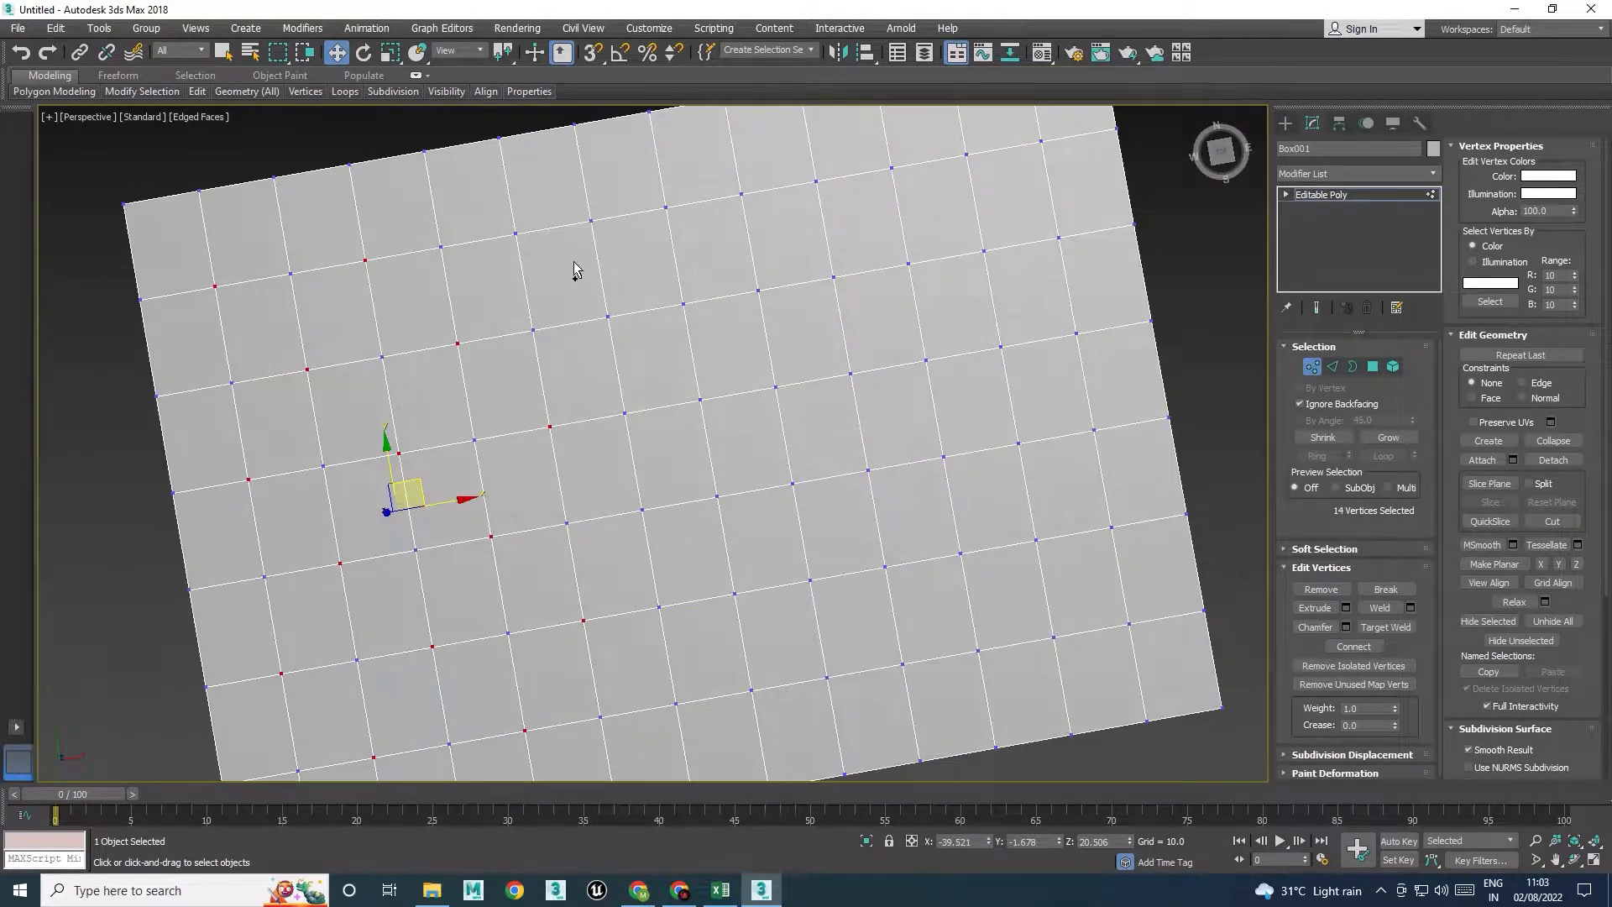
pyautogui.keyDown('ctrl'); pyautogui.click(515, 234); pyautogui.keyUp('ctrl')
pyautogui.keyDown('ctrl'); pyautogui.click(608, 316); pyautogui.keyUp('ctrl')
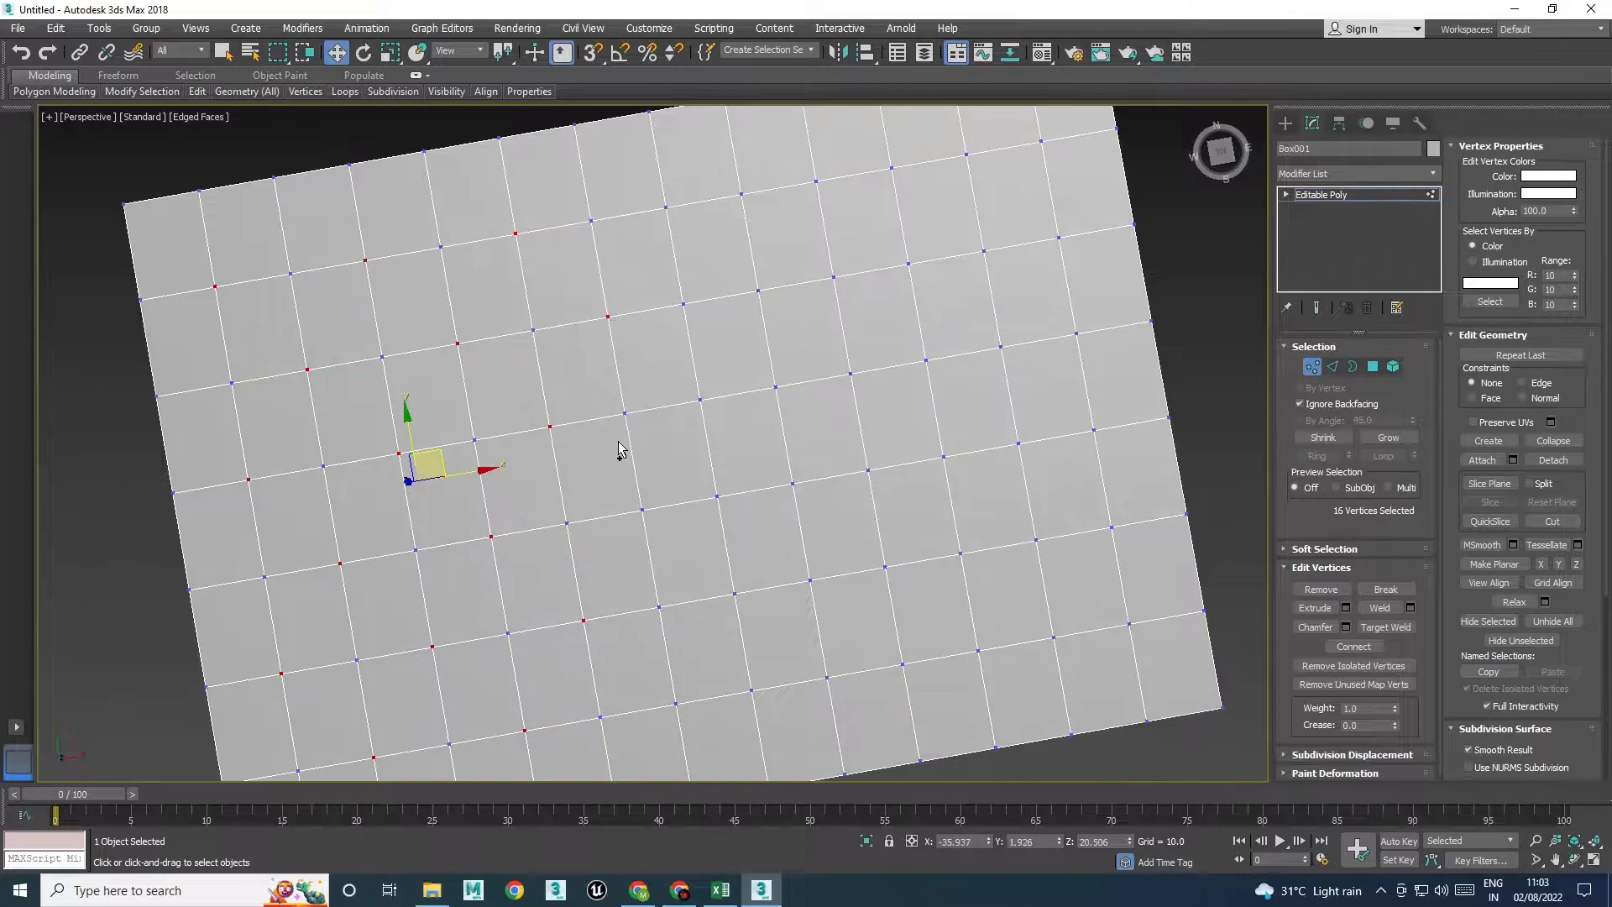
pyautogui.keyDown('ctrl'); pyautogui.click(644, 510); pyautogui.keyUp('ctrl')
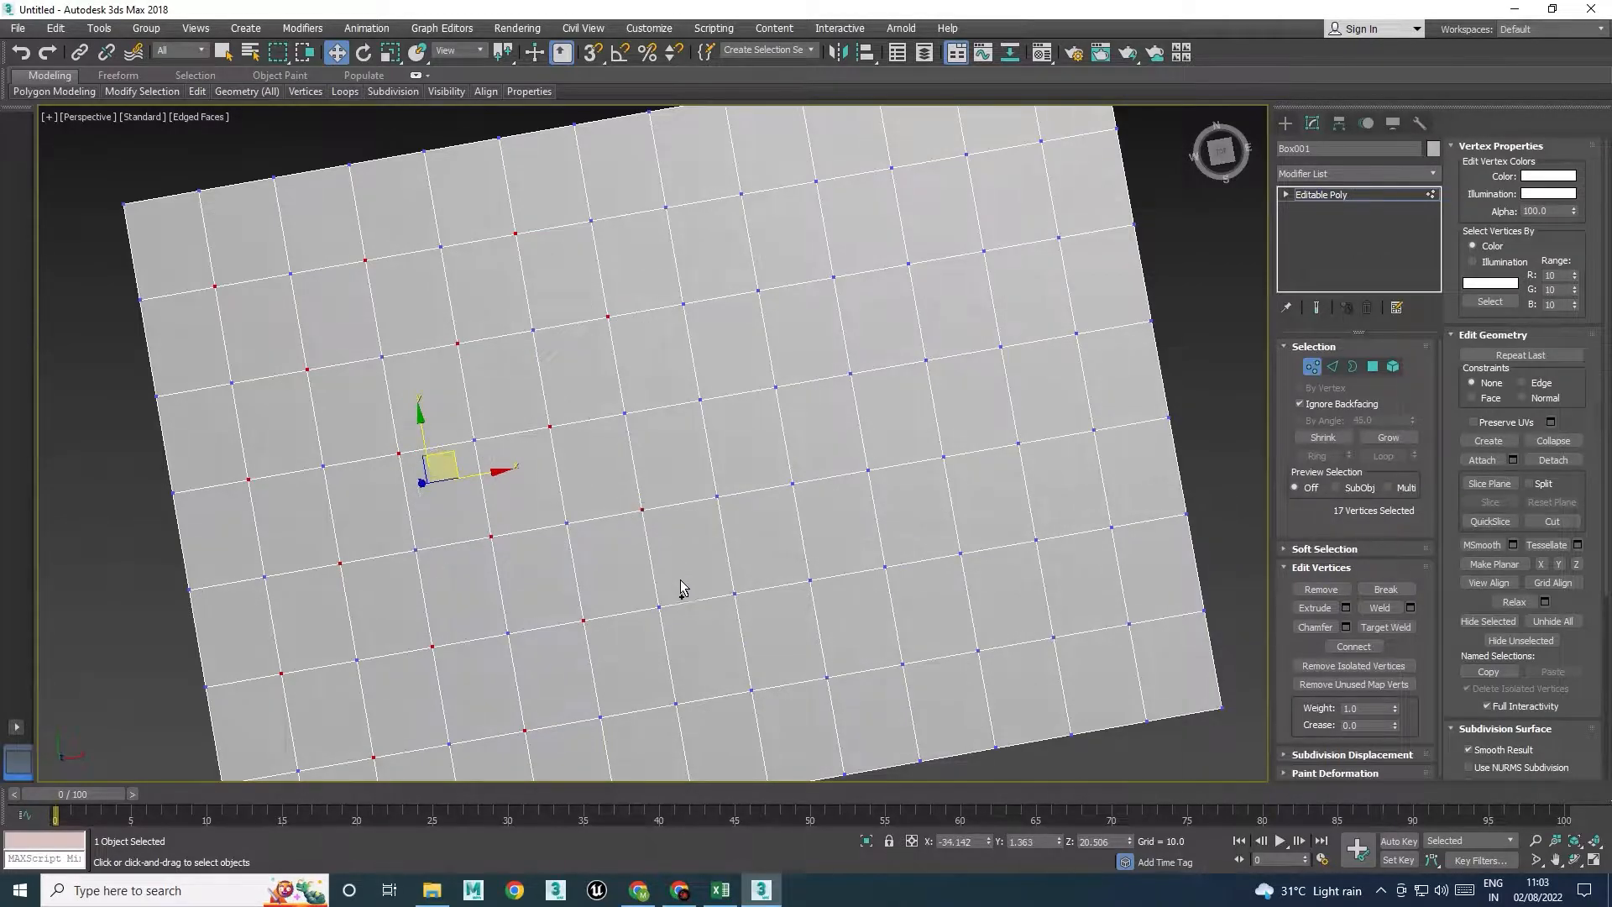
pyautogui.keyDown('ctrl'); pyautogui.click(676, 703); pyautogui.keyUp('ctrl')
pyautogui.keyDown('ctrl'); pyautogui.moveTo(762, 571); pyautogui.dragTo(761, 569); pyautogui.keyUp('ctrl')
pyautogui.keyDown('ctrl'); pyautogui.click(701, 401); pyautogui.keyUp('ctrl')
pyautogui.keyDown('ctrl'); pyautogui.click(670, 209); pyautogui.keyUp('ctrl')
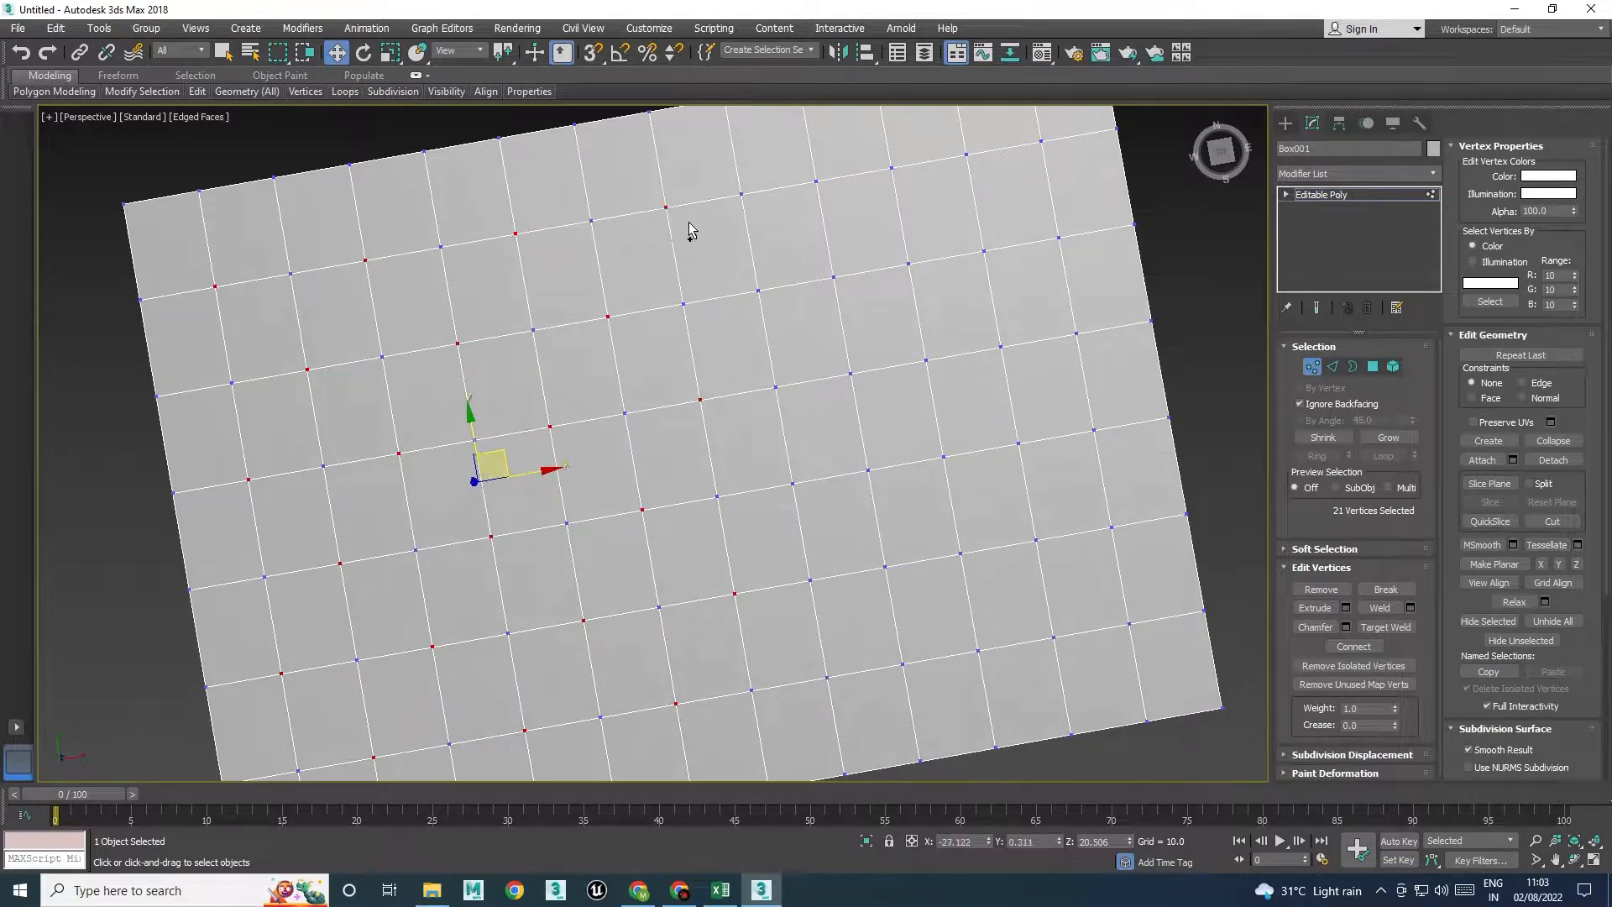
# Add the ninth-column vertices at rows 3, 5 and 7 and the tenth-column vertices at rows 2, 4 and 6
pyautogui.keyDown('ctrl'); pyautogui.moveTo(771, 285); pyautogui.dragTo(773, 289); pyautogui.keyUp('ctrl')
pyautogui.keyDown('ctrl'); pyautogui.click(794, 484); pyautogui.keyUp('ctrl')
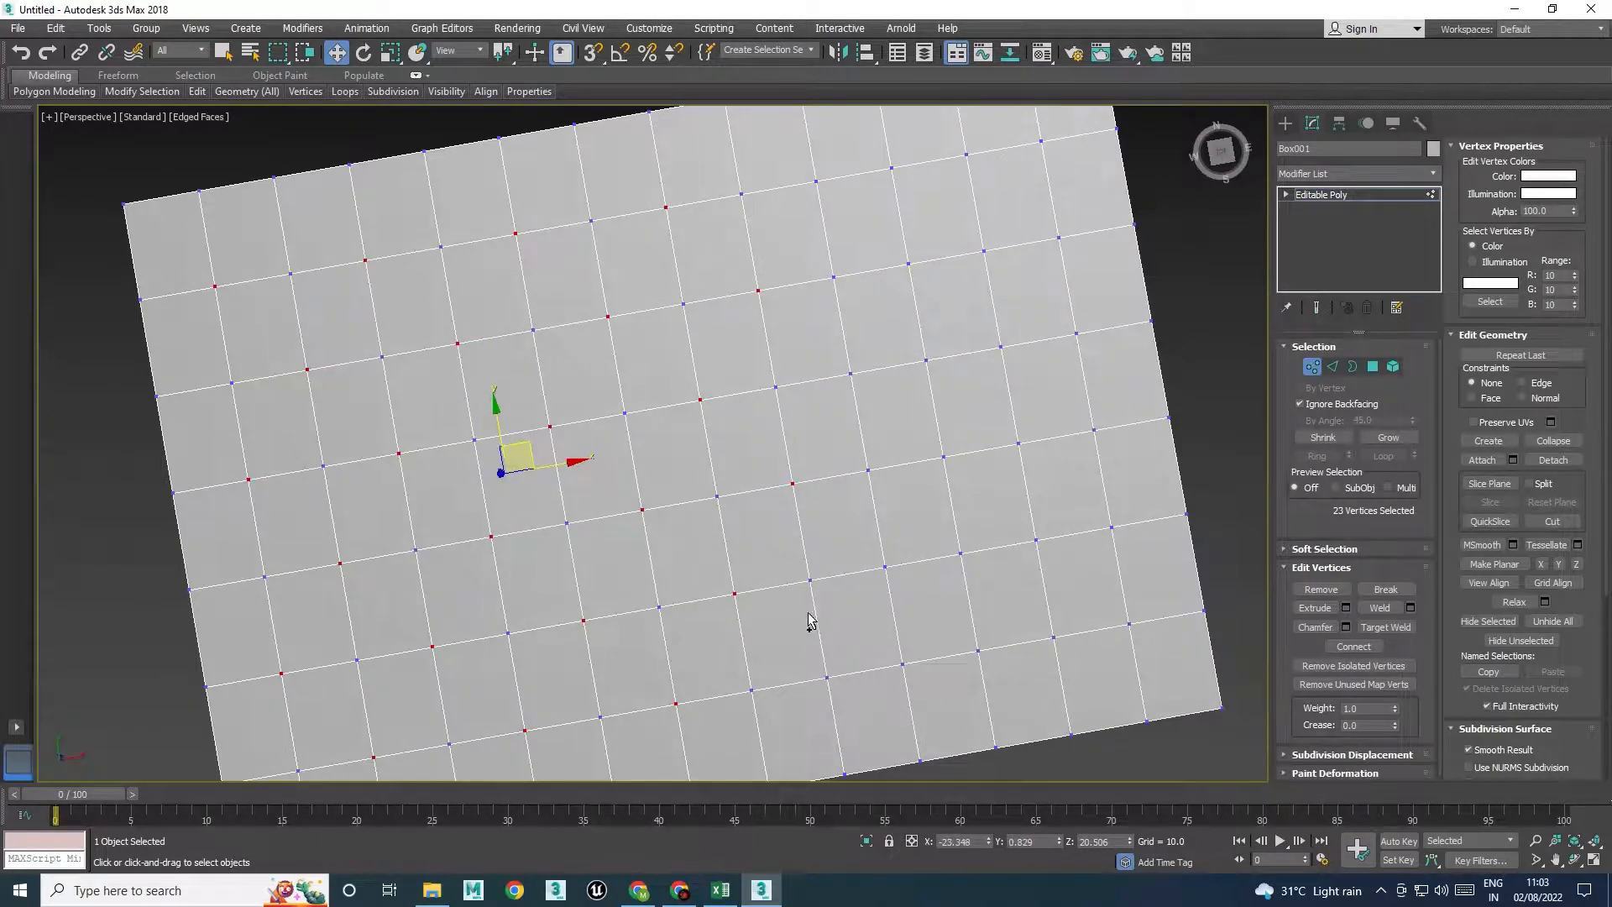
pyautogui.keyDown('ctrl'); pyautogui.click(834, 670); pyautogui.keyUp('ctrl')
pyautogui.keyDown('ctrl'); pyautogui.click(883, 571); pyautogui.keyUp('ctrl')
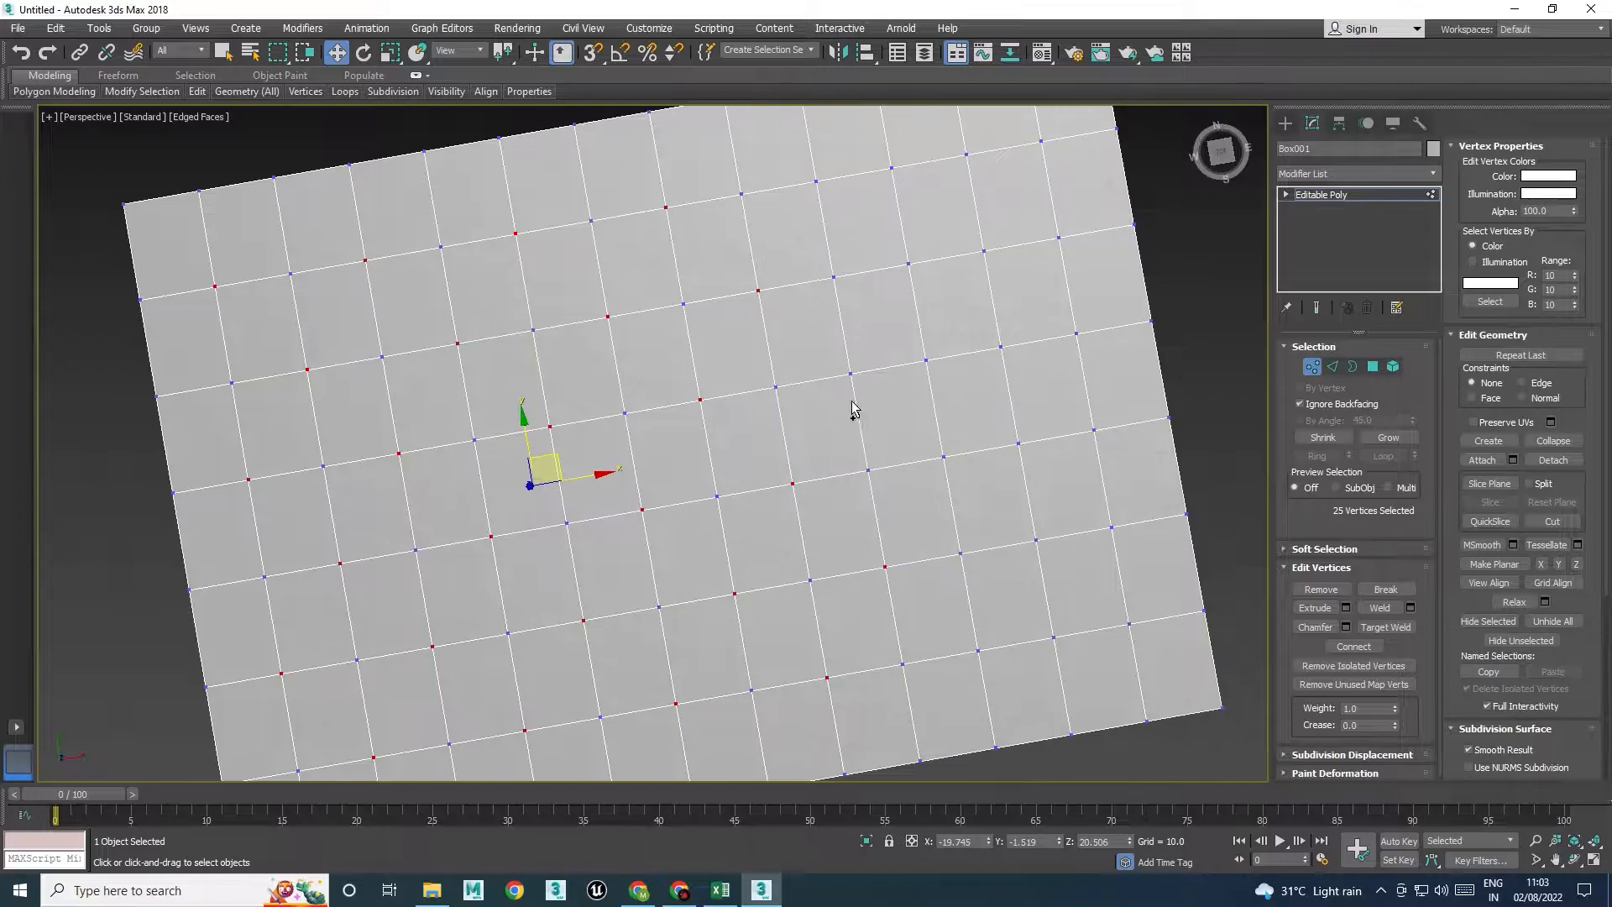
pyautogui.keyDown('ctrl'); pyautogui.click(849, 375); pyautogui.keyUp('ctrl')
pyautogui.keyDown('ctrl'); pyautogui.moveTo(823, 179); pyautogui.dragTo(823, 180); pyautogui.keyUp('ctrl')
# Add the eleventh- and thirteenth-column vertices at rows 3, 5 and 7 and the twelfth-column vertices at rows 2, 4 and 6
pyautogui.keyDown('ctrl'); pyautogui.click(909, 266); pyautogui.keyUp('ctrl')
pyautogui.keyDown('ctrl'); pyautogui.click(943, 458); pyautogui.keyUp('ctrl')
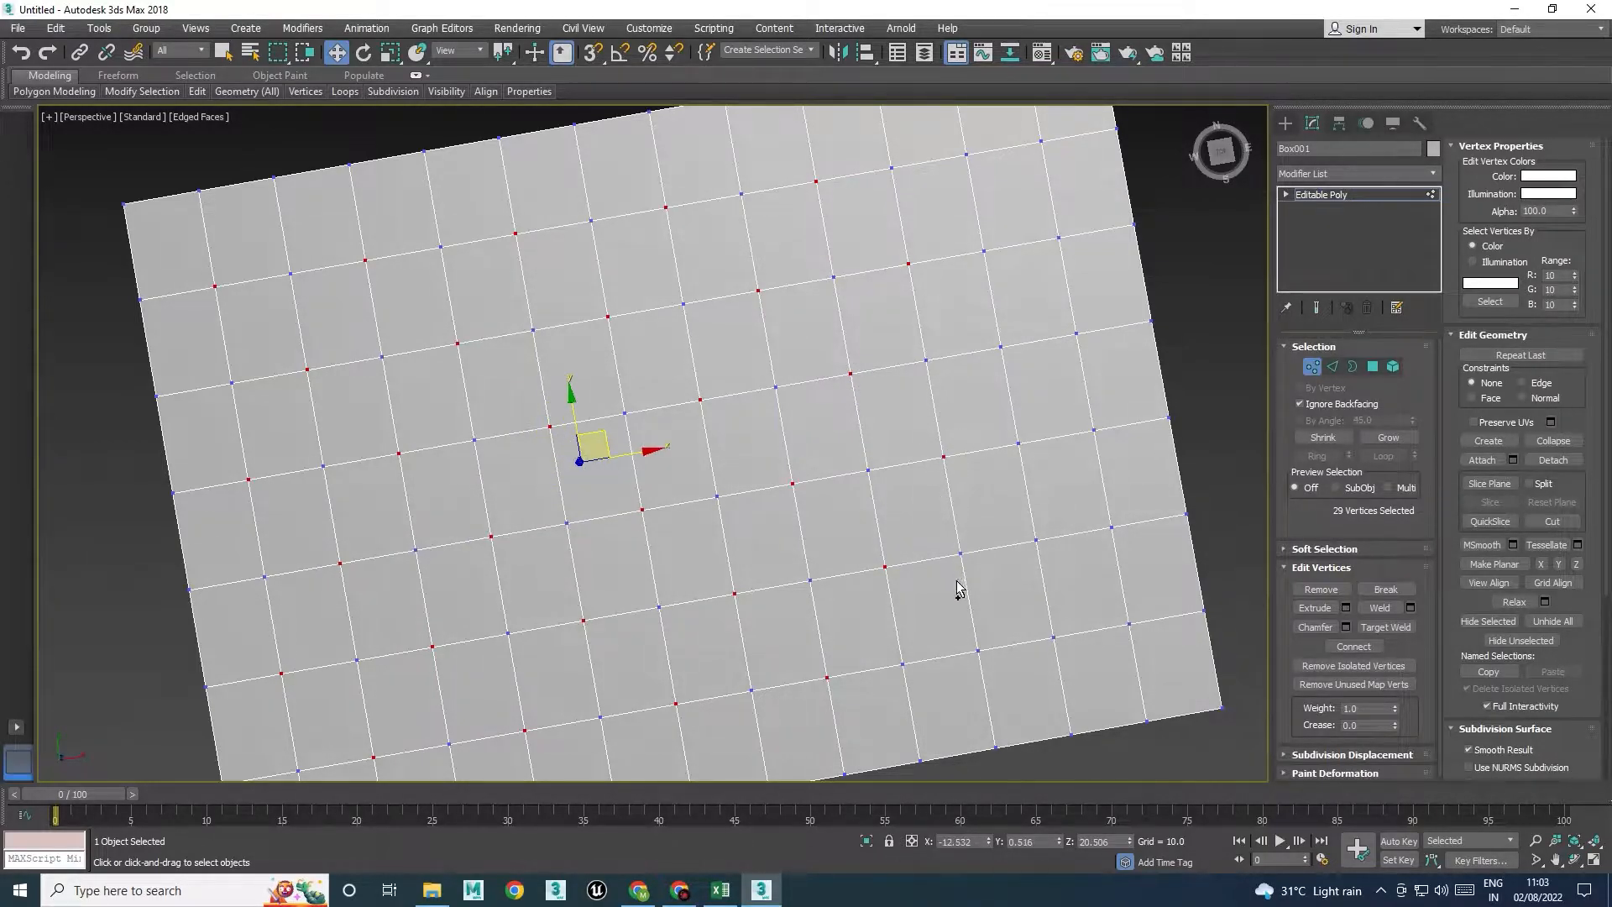
pyautogui.keyDown('ctrl'); pyautogui.moveTo(1002, 635); pyautogui.dragTo(1002, 636); pyautogui.keyUp('ctrl')
pyautogui.keyDown('ctrl'); pyautogui.click(1036, 541); pyautogui.keyUp('ctrl')
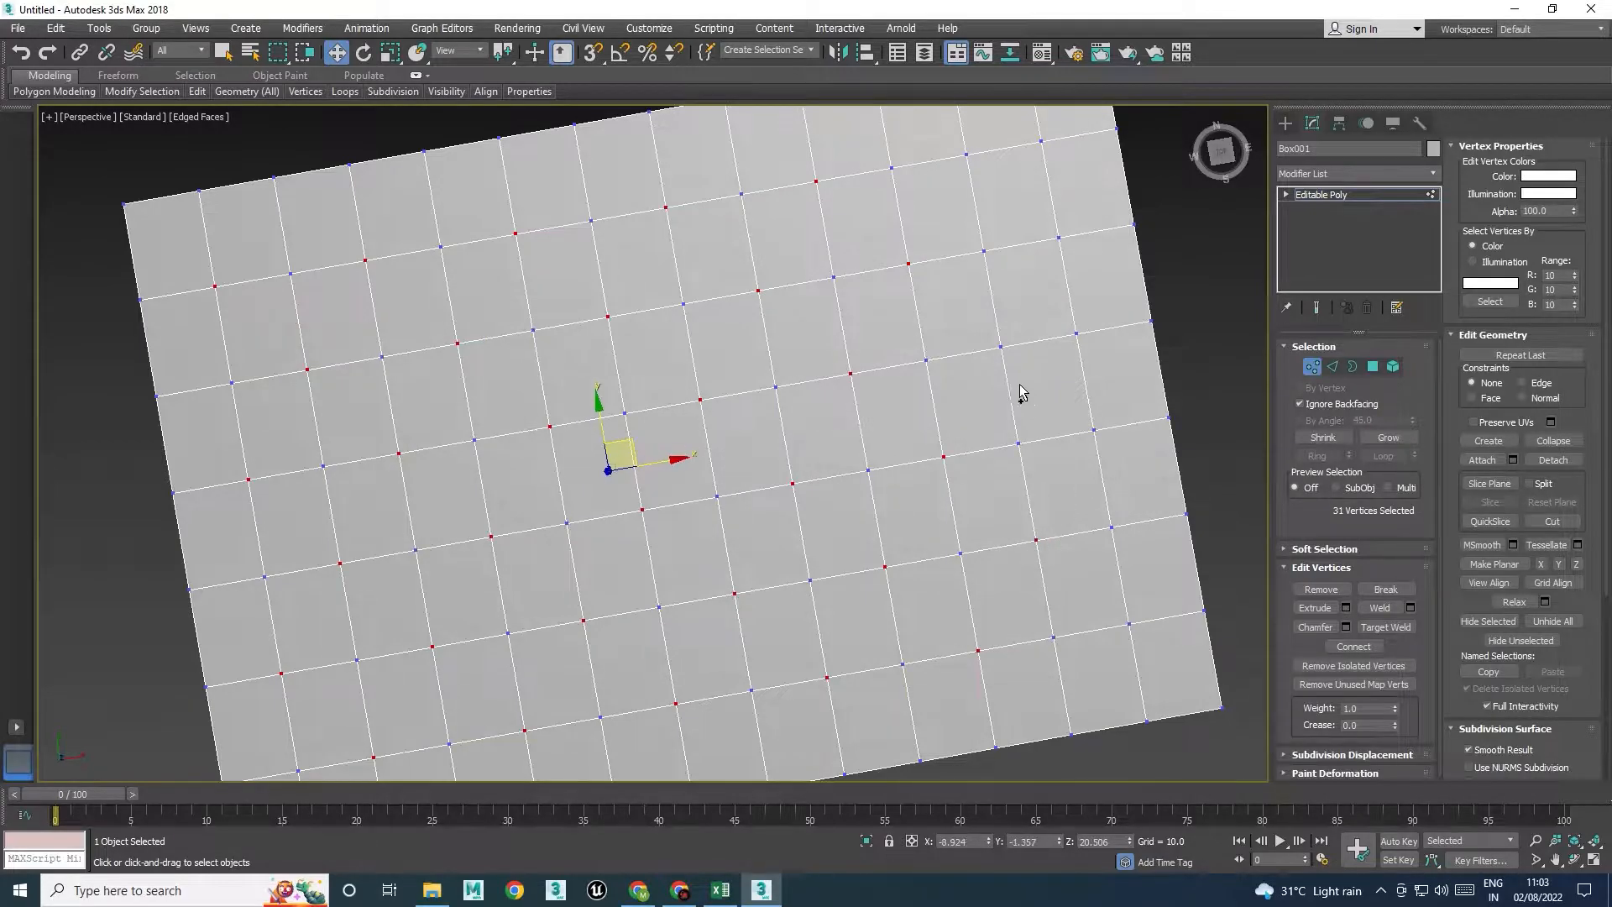
pyautogui.keyDown('ctrl'); pyautogui.click(966, 154); pyautogui.keyUp('ctrl')
pyautogui.keyDown('ctrl'); pyautogui.click(1059, 238); pyautogui.keyUp('ctrl')
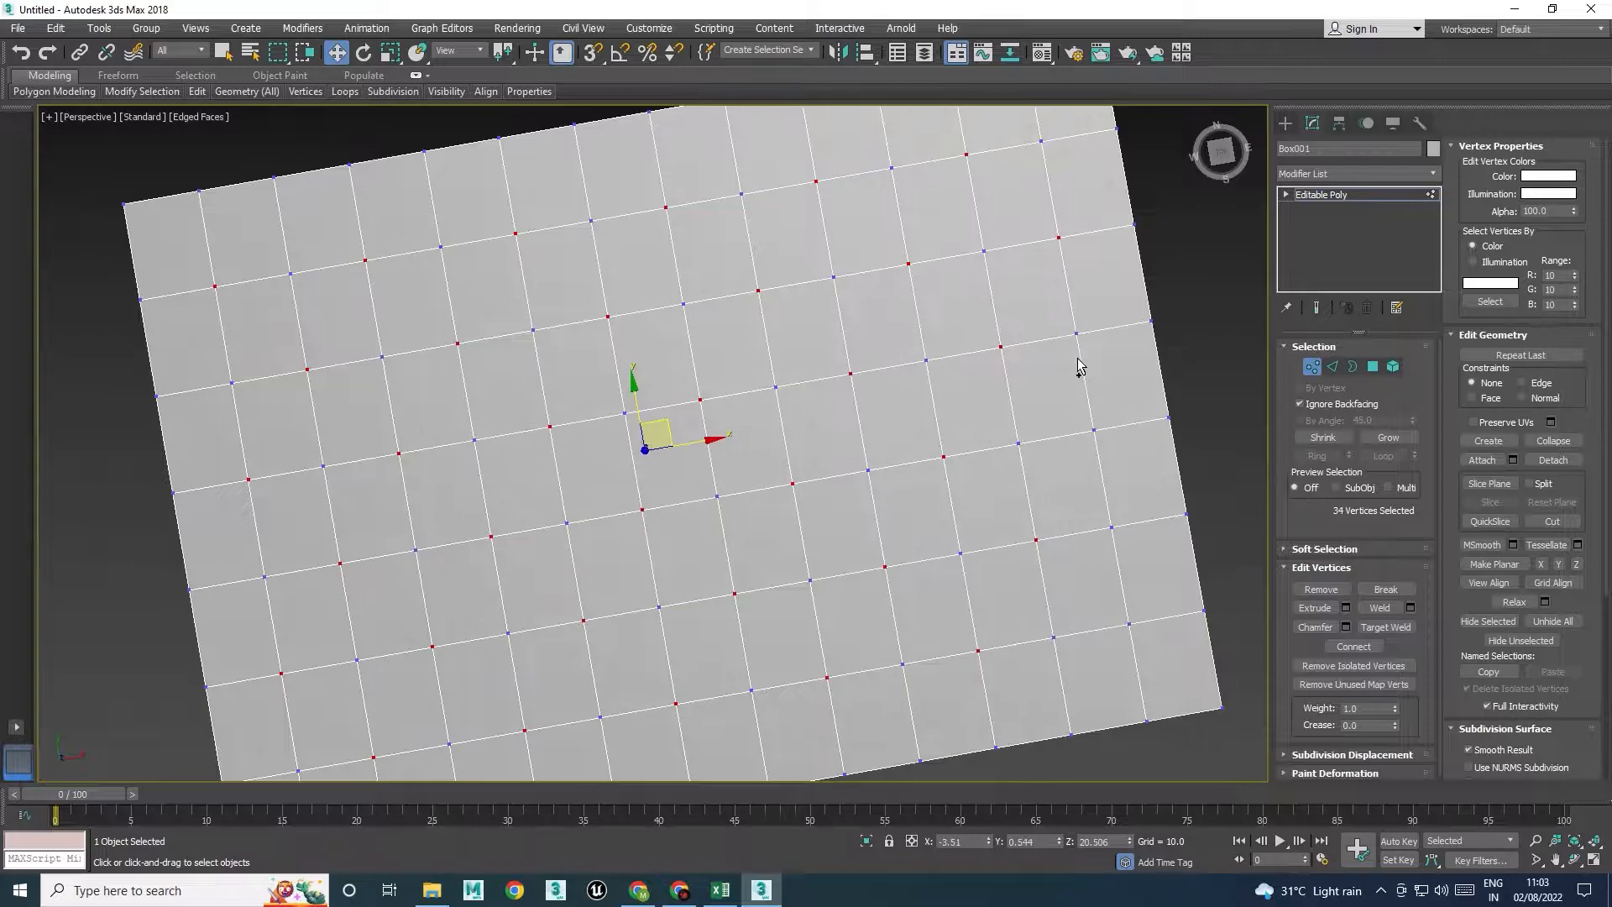
pyautogui.keyDown('ctrl'); pyautogui.click(1094, 430); pyautogui.keyUp('ctrl')
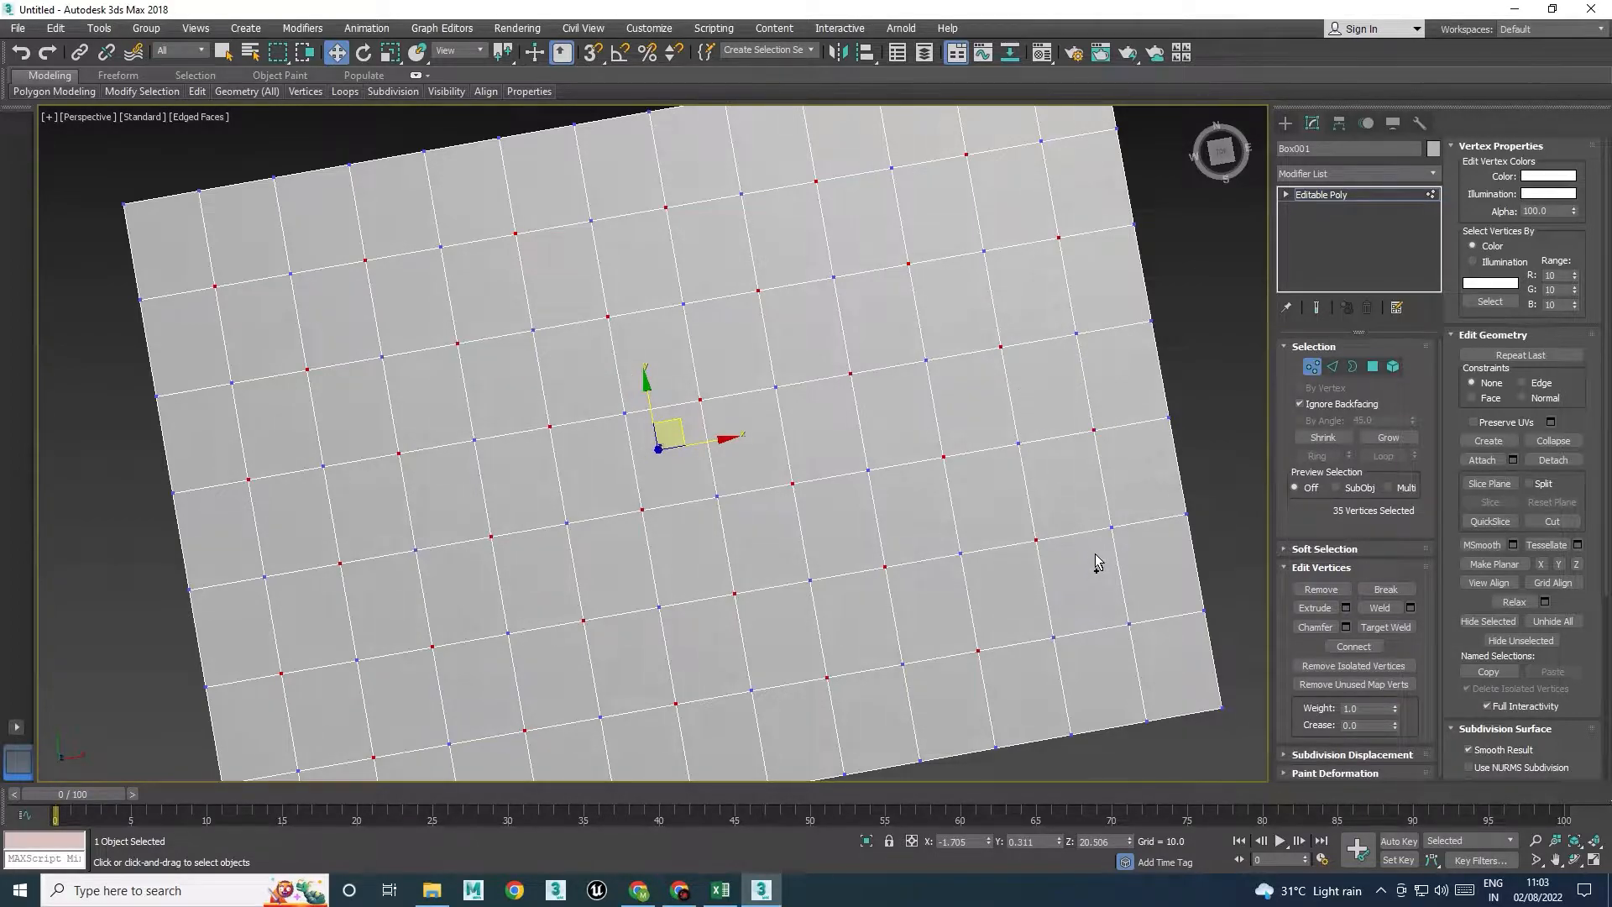
pyautogui.keyDown('ctrl'); pyautogui.click(1129, 625); pyautogui.keyUp('ctrl')
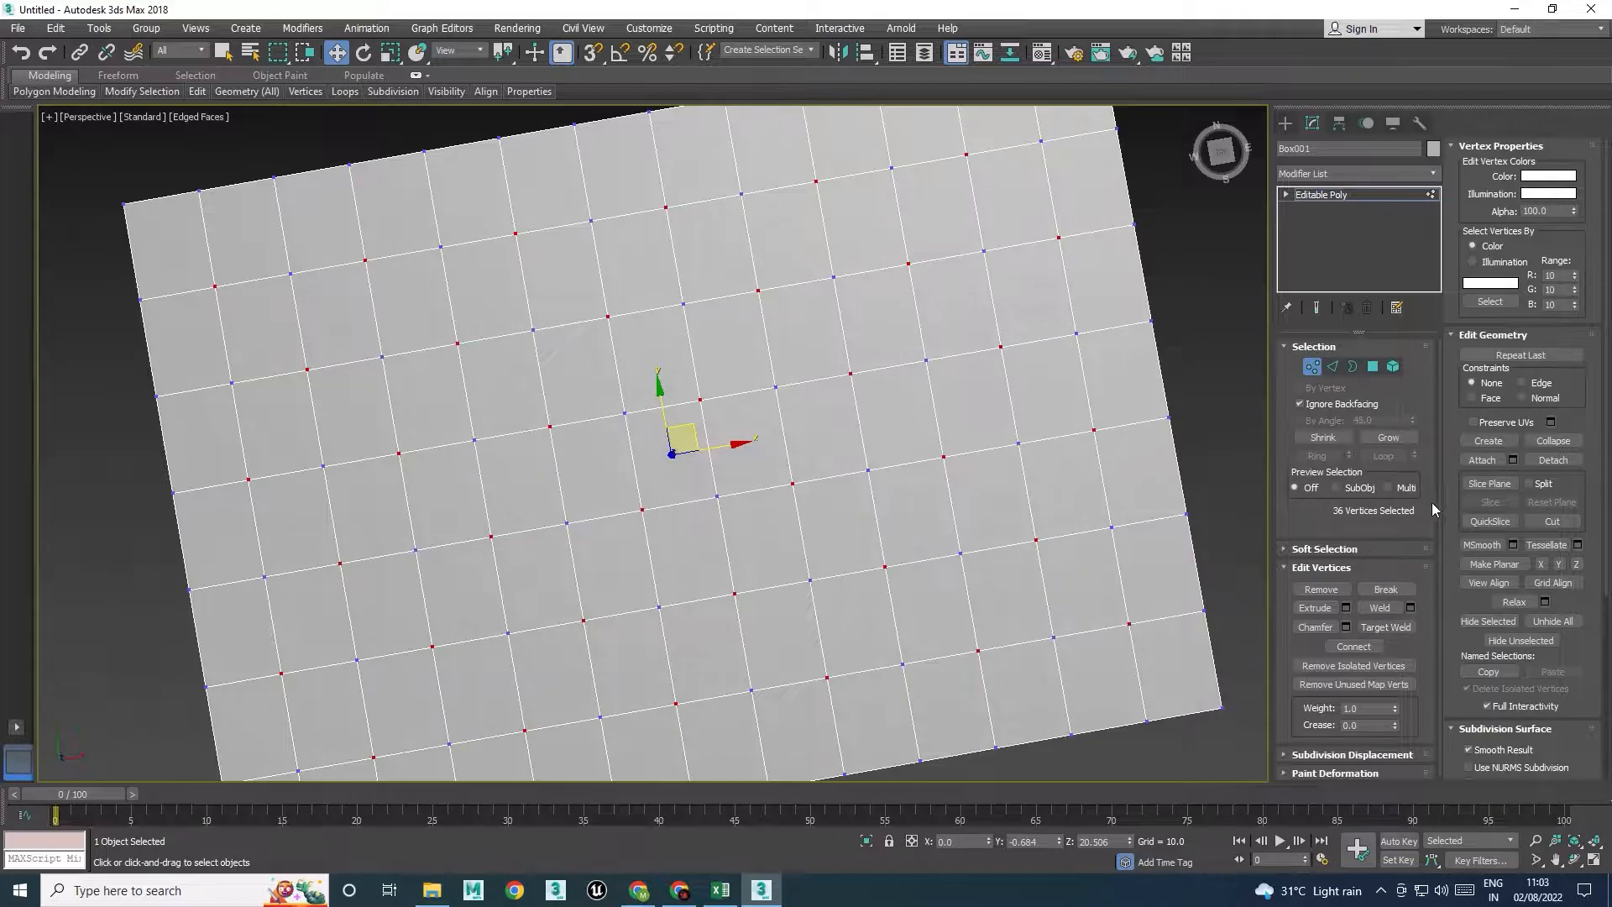
# Connect the selected staggered vertices with diagonal edges across the top face
pyautogui.moveTo(1144, 707); pyautogui.dragTo(1086, 672, button='middle')
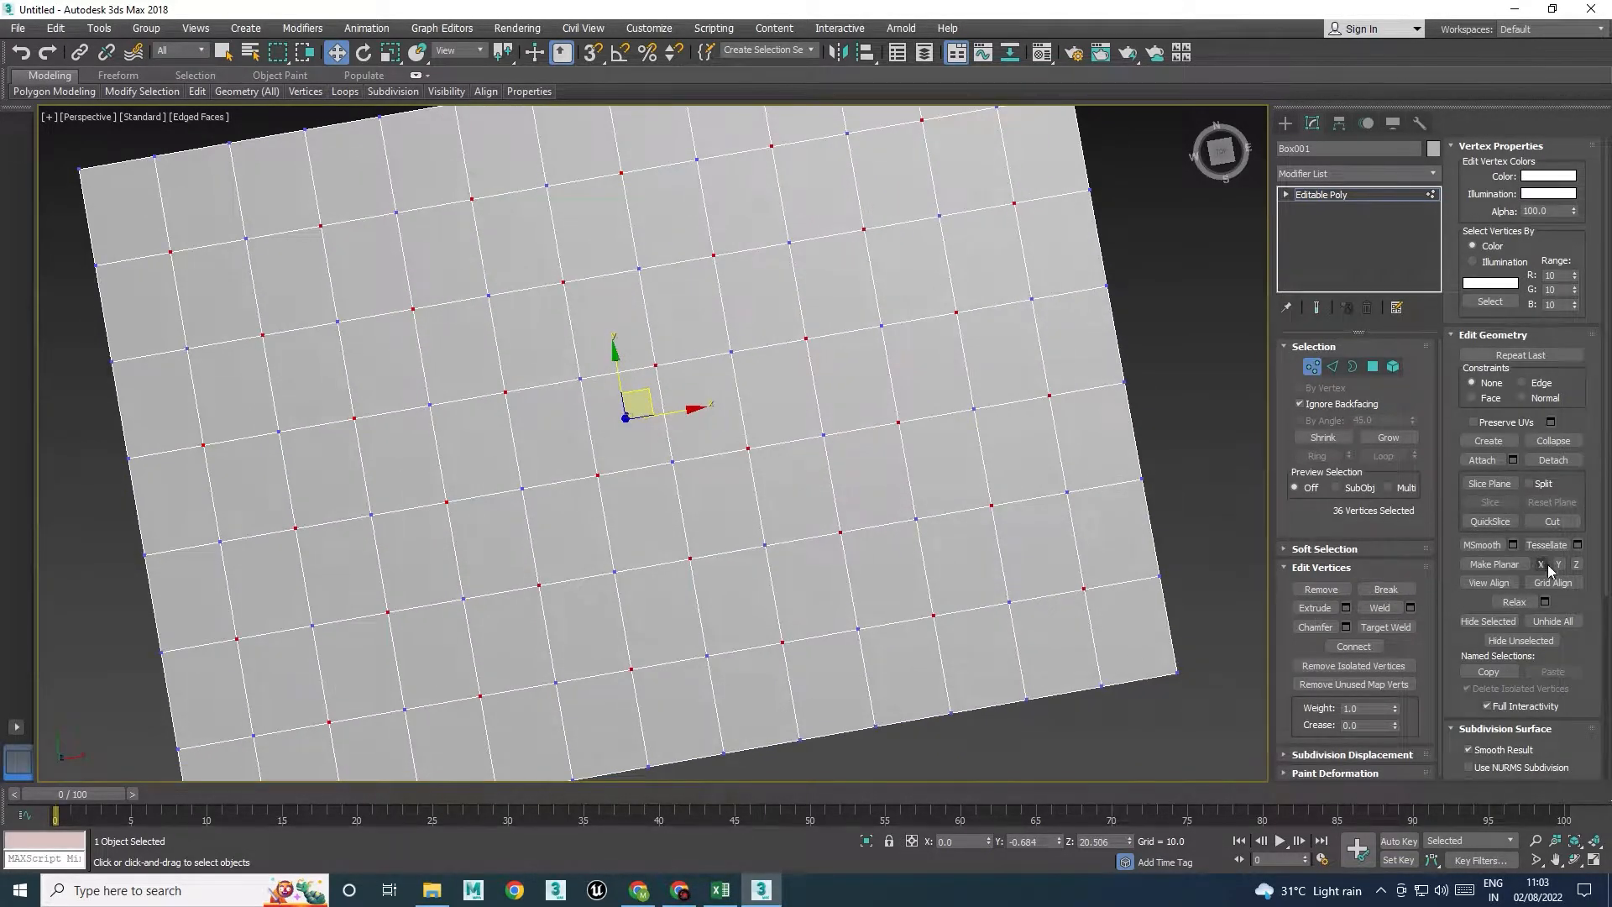
pyautogui.scroll(-3, 1548, 560)
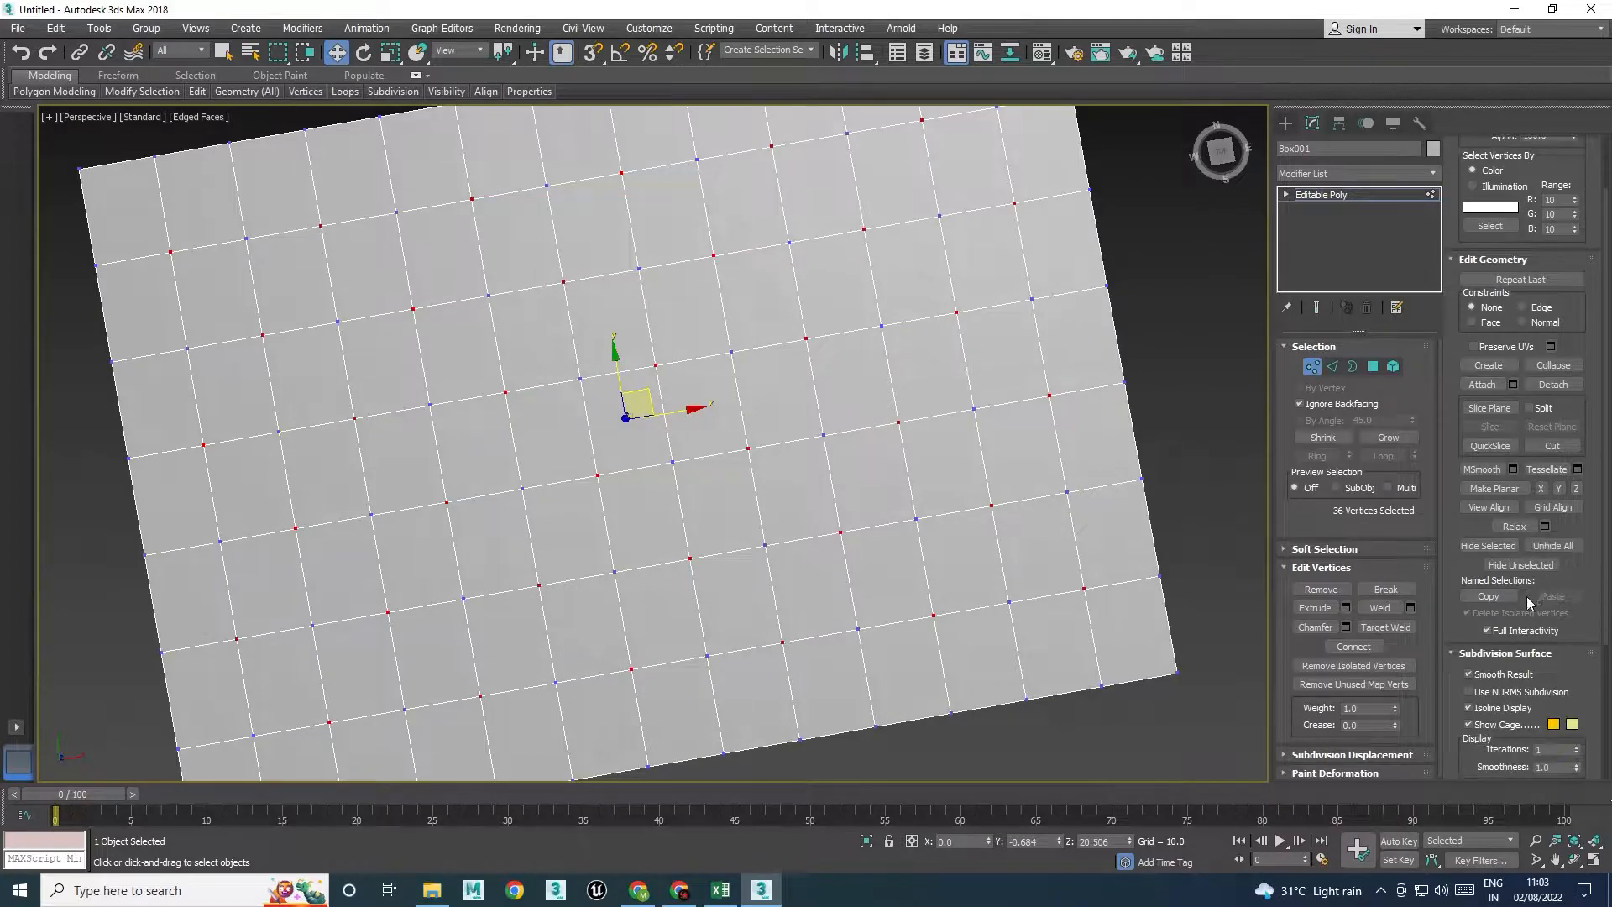
pyautogui.click(1369, 645)
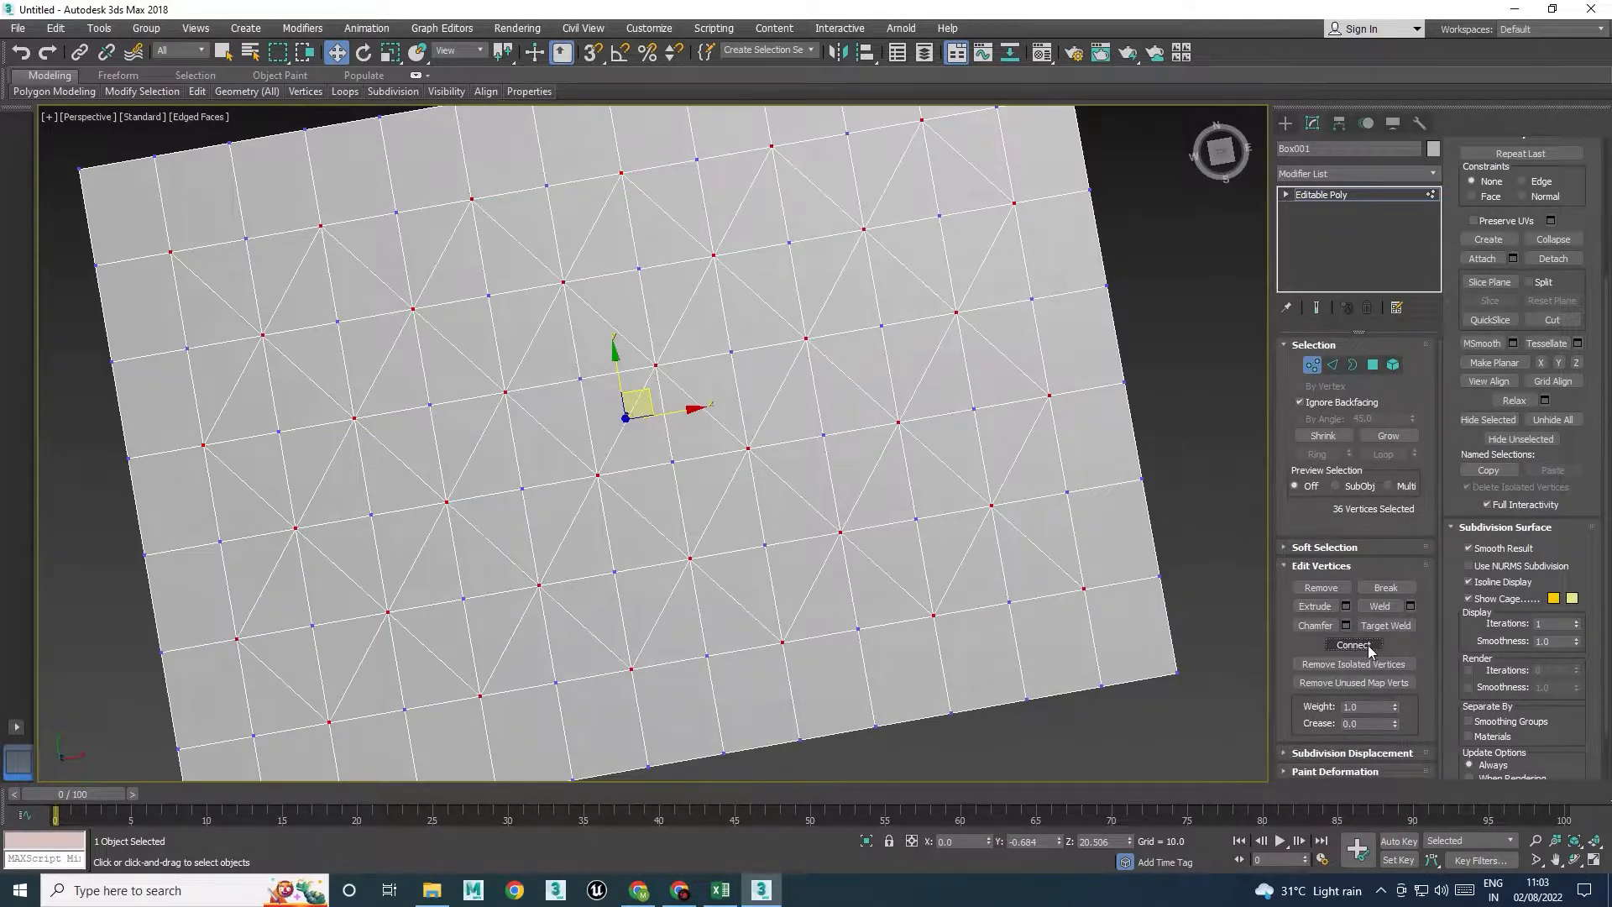
# Lower the selected staggered vertices along Z to about 17.1 to dimple the top surface
pyautogui.keyDown('alt'); pyautogui.moveTo(864, 612); pyautogui.dragTo(739, 486, button='middle'); pyautogui.keyUp('alt')
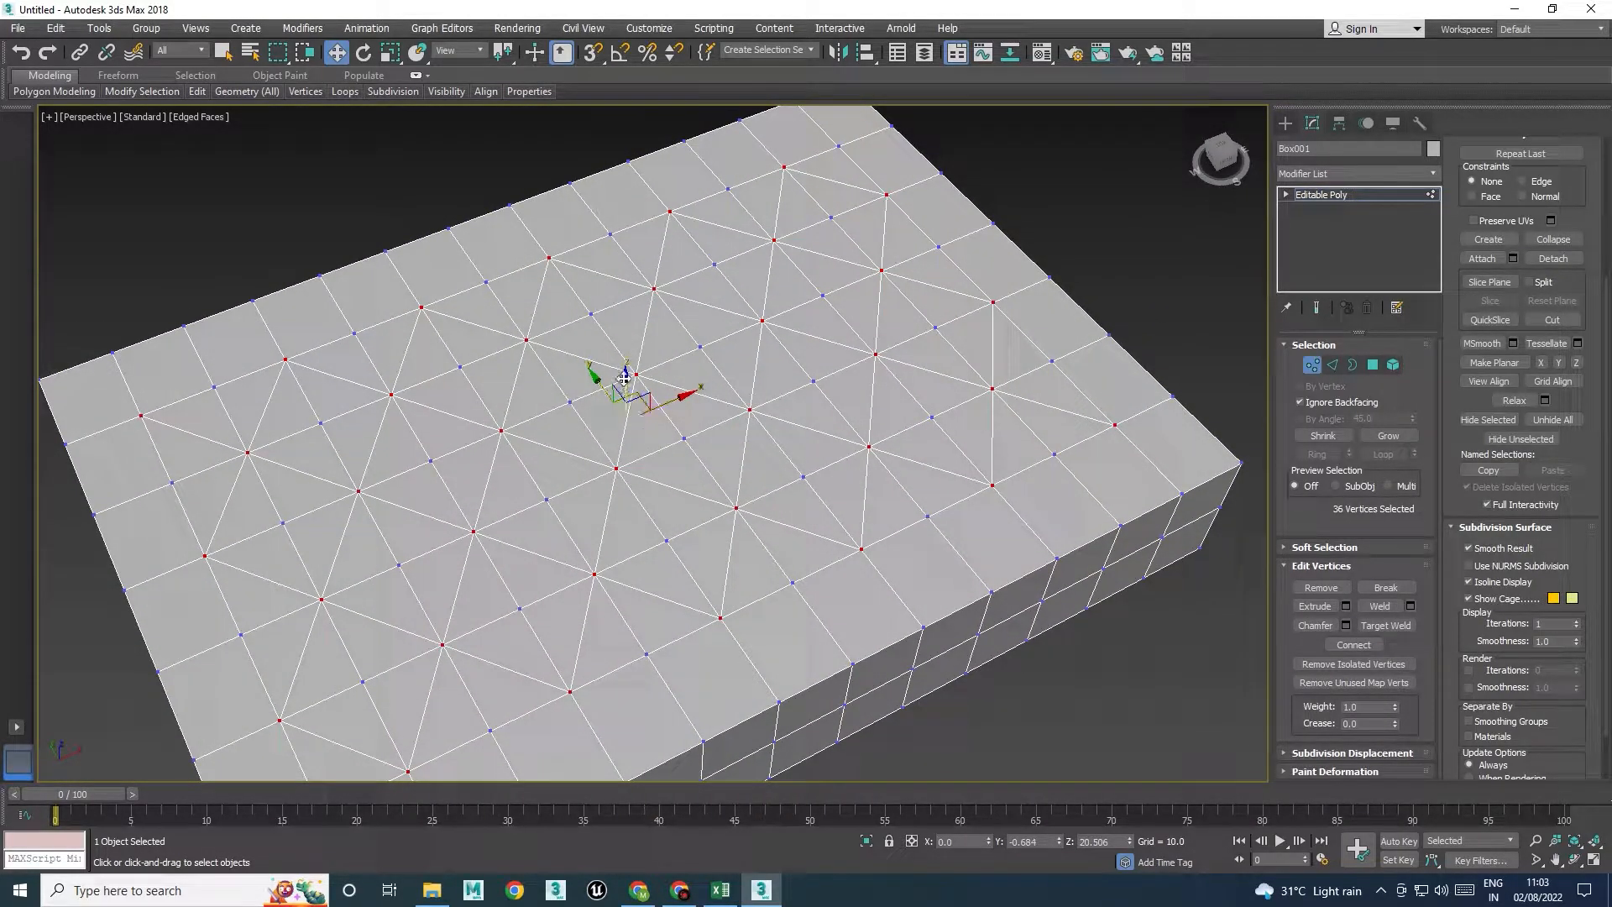
pyautogui.moveTo(624, 379); pyautogui.dragTo(628, 392)
pyautogui.keyDown('alt'); pyautogui.moveTo(628, 392); pyautogui.dragTo(602, 430, button='middle'); pyautogui.keyUp('alt')
pyautogui.hotkey('alt', 'w')
pyautogui.hotkey('alt', 'w')
pyautogui.hotkey('alt', 'w')
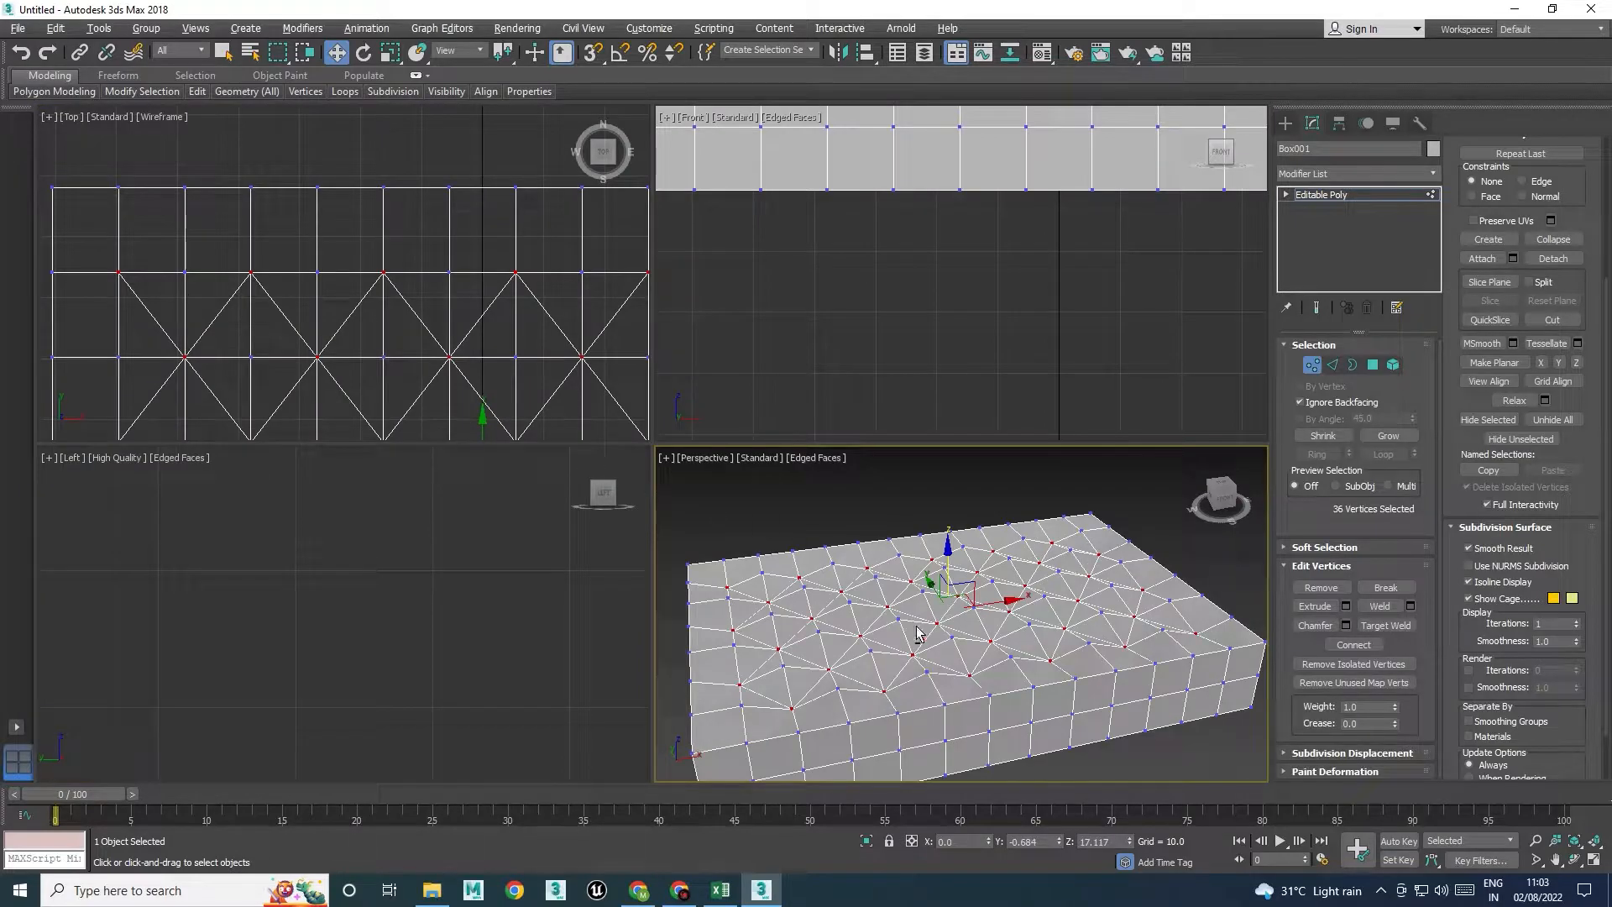
pyautogui.hotkey('alt', 'w')
# Try to lower the row of vertices along one long top edge of the box from a side view
pyautogui.keyDown('alt'); pyautogui.moveTo(918, 634); pyautogui.dragTo(750, 493, button='middle'); pyautogui.keyUp('alt')
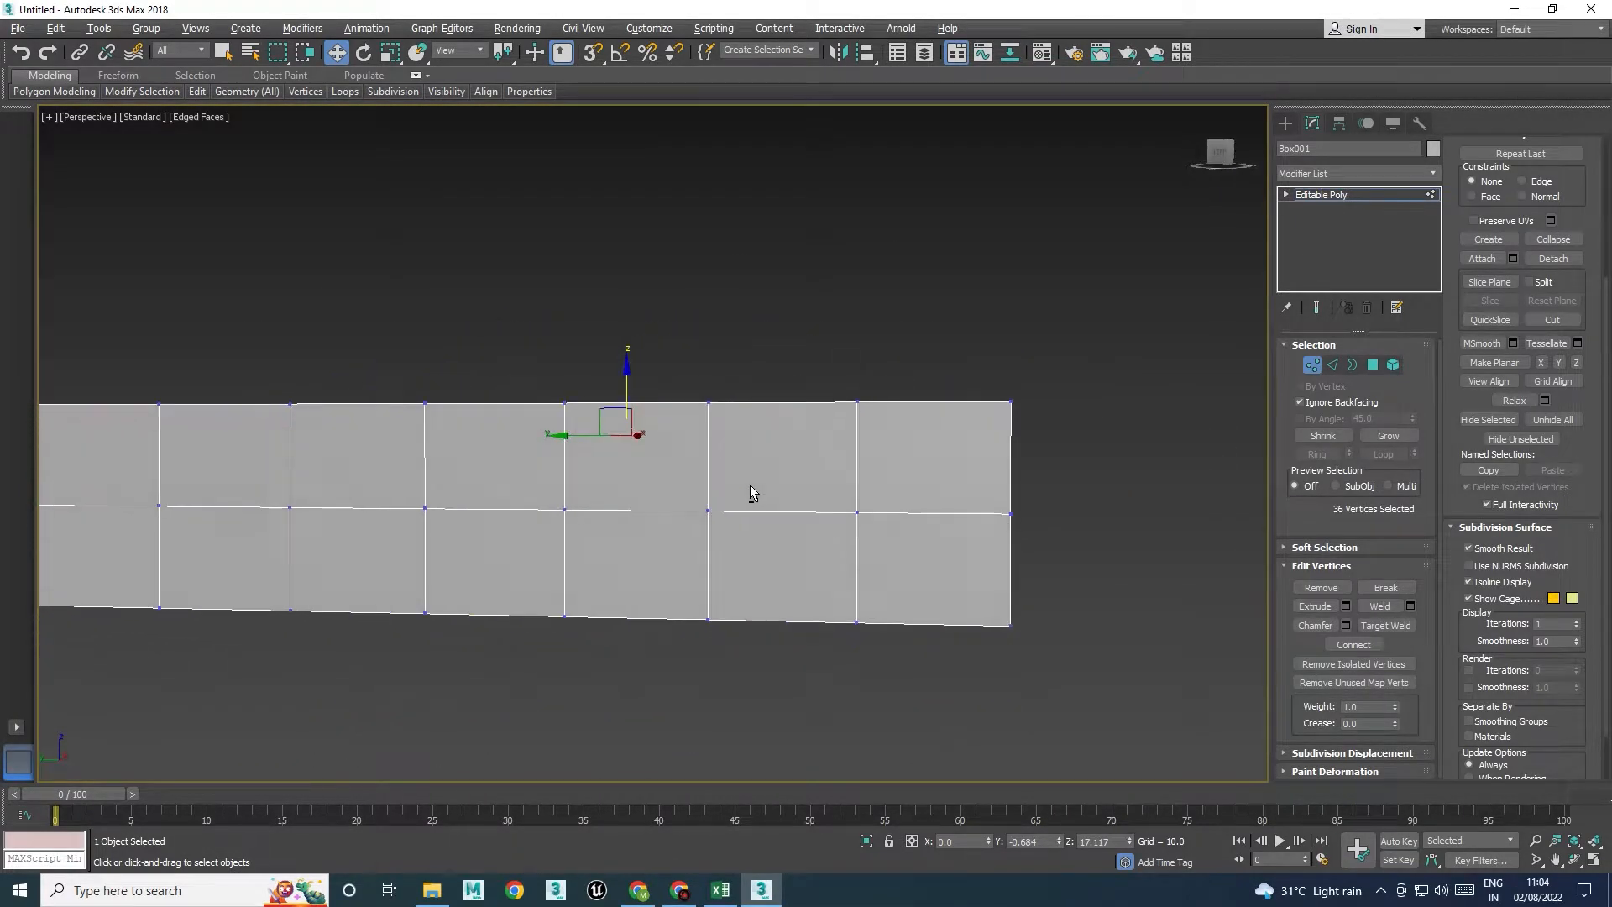
pyautogui.moveTo(962, 443); pyautogui.dragTo(962, 437)
pyautogui.keyDown('alt'); pyautogui.moveTo(724, 459); pyautogui.dragTo(990, 356, button='middle'); pyautogui.keyUp('alt')
pyautogui.moveTo(974, 357); pyautogui.dragTo(974, 373)
pyautogui.moveTo(972, 407)
pyautogui.keyDown('alt'); pyautogui.mouseDown(button='middle')
pyautogui.moveTo(887, 455)
pyautogui.moveTo(913, 413)
pyautogui.moveTo(875, 409)
pyautogui.moveTo(951, 413)
pyautogui.mouseUp(button='middle'); pyautogui.keyUp('alt')
pyautogui.keyDown('alt'); pyautogui.moveTo(936, 500); pyautogui.dragTo(964, 462, button='middle'); pyautogui.keyUp('alt')
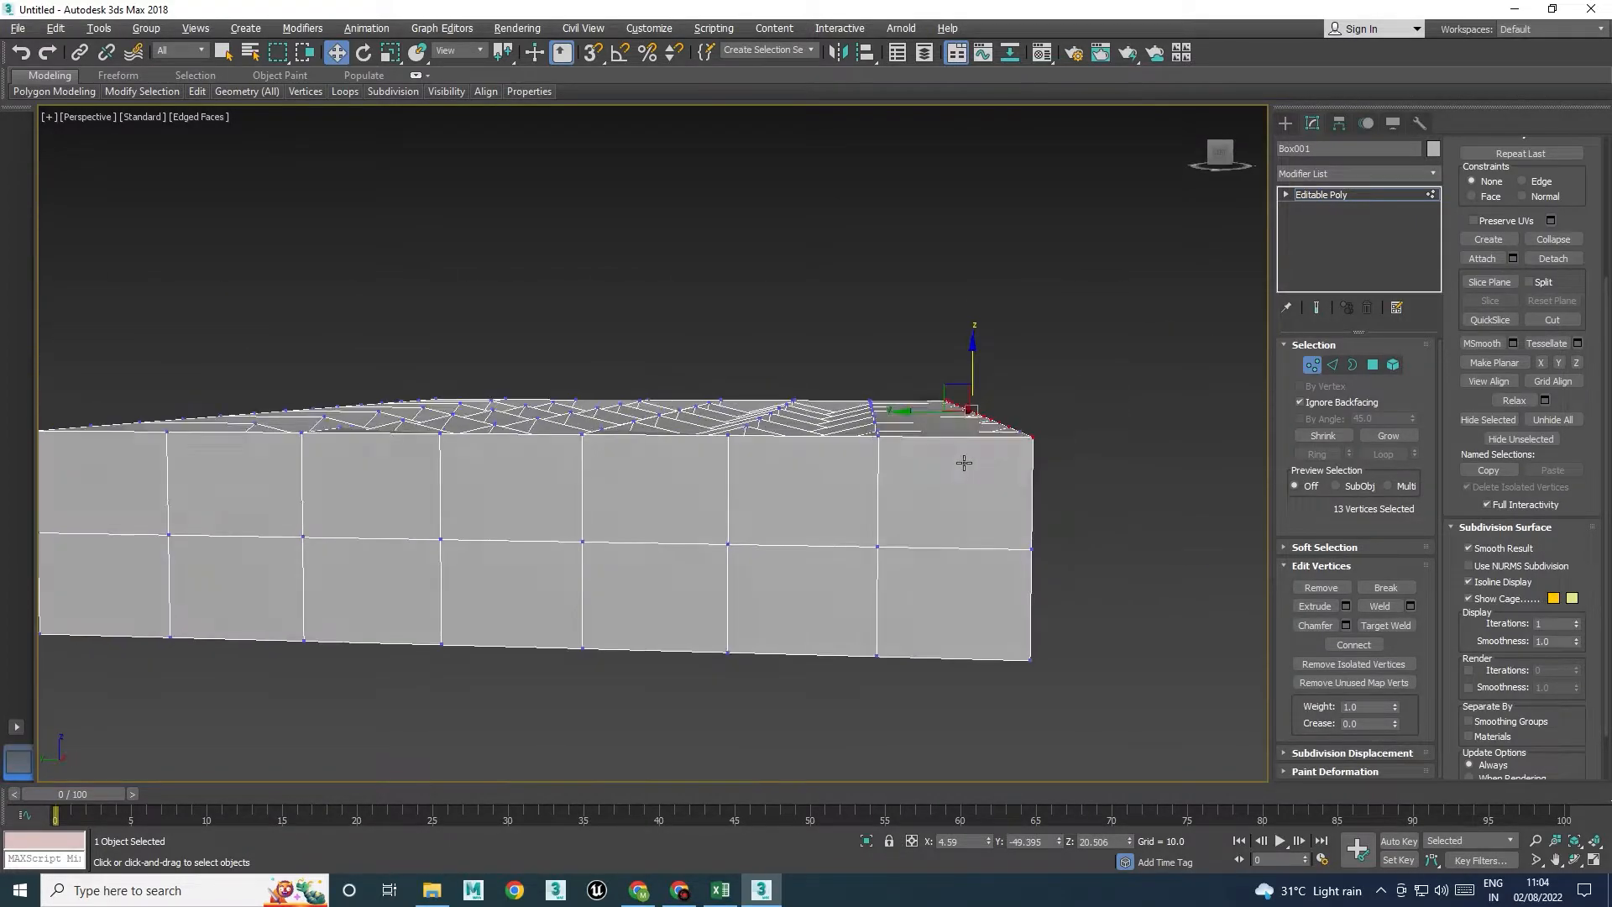
pyautogui.click(1105, 375)
# Reselect the vertices along that long top edge and lower them slightly along Z to about 20.3
pyautogui.moveTo(1021, 472); pyautogui.dragTo(943, 485)
pyautogui.keyDown('alt'); pyautogui.moveTo(944, 486); pyautogui.dragTo(975, 466, button='middle'); pyautogui.keyUp('alt')
pyautogui.moveTo(984, 372)
pyautogui.mouseDown()
pyautogui.moveTo(983, 331)
pyautogui.moveTo(980, 371)
pyautogui.mouseUp()
pyautogui.moveTo(980, 371)
pyautogui.keyDown('alt'); pyautogui.mouseDown(button='middle')
pyautogui.moveTo(1019, 370)
pyautogui.moveTo(988, 372)
pyautogui.mouseUp(button='middle'); pyautogui.keyUp('alt')
pyautogui.moveTo(972, 360); pyautogui.dragTo(974, 357)
pyautogui.keyDown('alt'); pyautogui.moveTo(972, 369); pyautogui.dragTo(780, 411, button='middle'); pyautogui.keyUp('alt')
# Region-select the vertices along the opposite long top edge of the box and shift them slightly along Z
pyautogui.moveTo(505, 407); pyautogui.dragTo(539, 443)
pyautogui.moveTo(506, 320); pyautogui.dragTo(510, 322)
pyautogui.keyDown('alt'); pyautogui.moveTo(512, 324); pyautogui.dragTo(655, 450, button='middle'); pyautogui.keyUp('alt')
pyautogui.keyDown('alt'); pyautogui.moveTo(558, 430); pyautogui.dragTo(468, 336, button='middle'); pyautogui.keyUp('alt')
pyautogui.moveTo(536, 436); pyautogui.dragTo(536, 435)
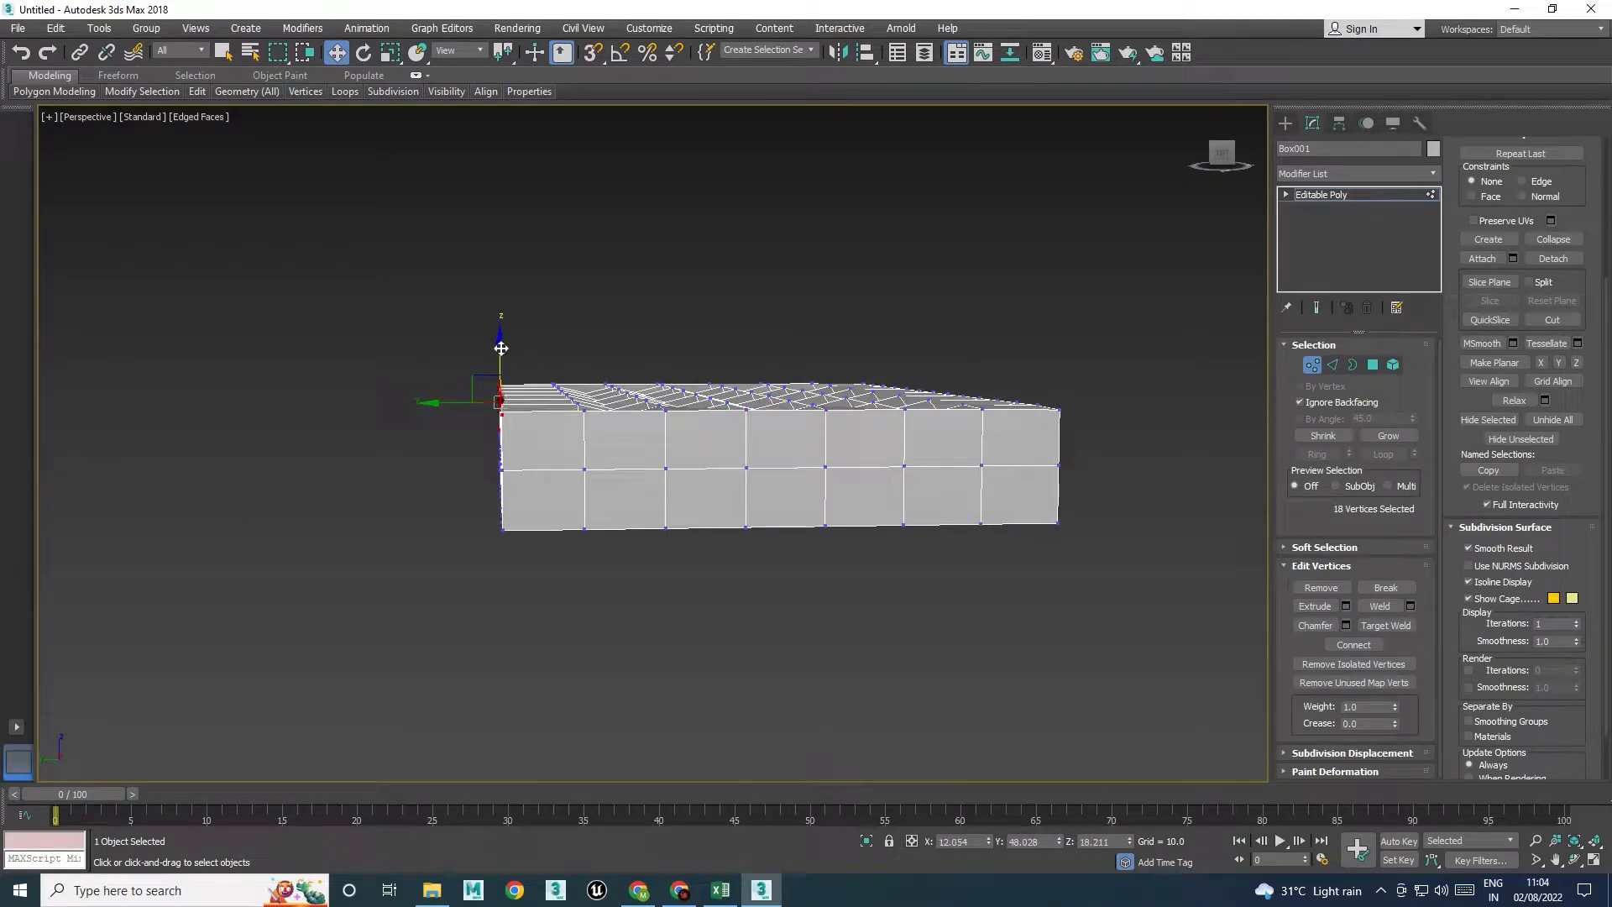
# Switch to edge level and select the whole loop of edges along the first long top edge of the box
pyautogui.keyDown('alt'); pyautogui.moveTo(893, 408); pyautogui.dragTo(930, 517, button='middle'); pyautogui.keyUp('alt')
pyautogui.press('2')
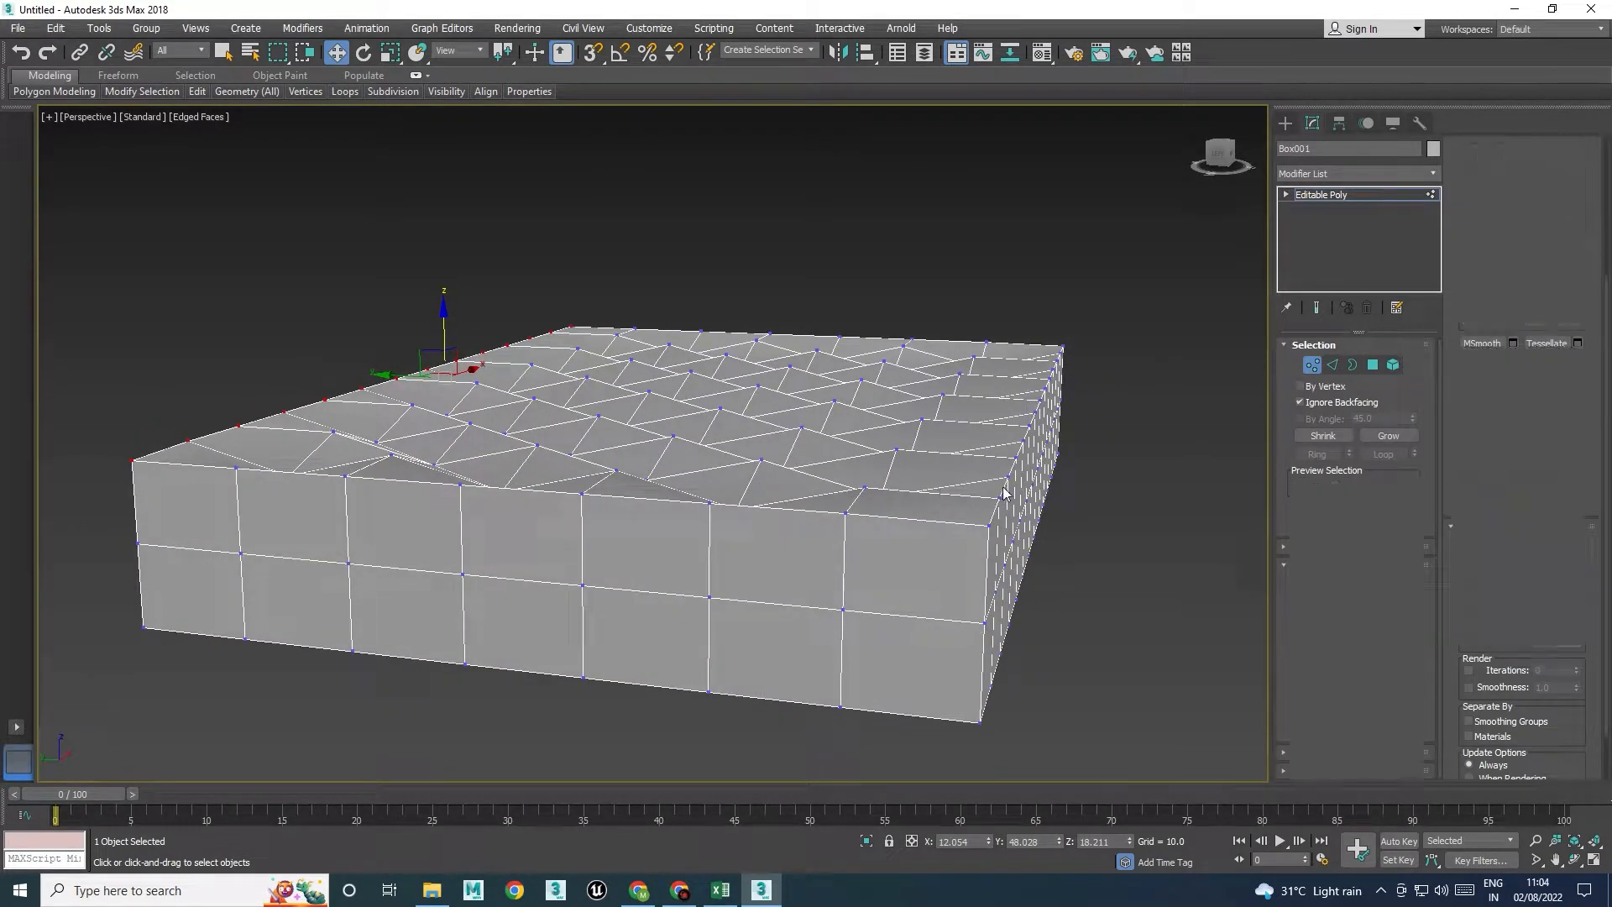
pyautogui.doubleClick(1006, 483)
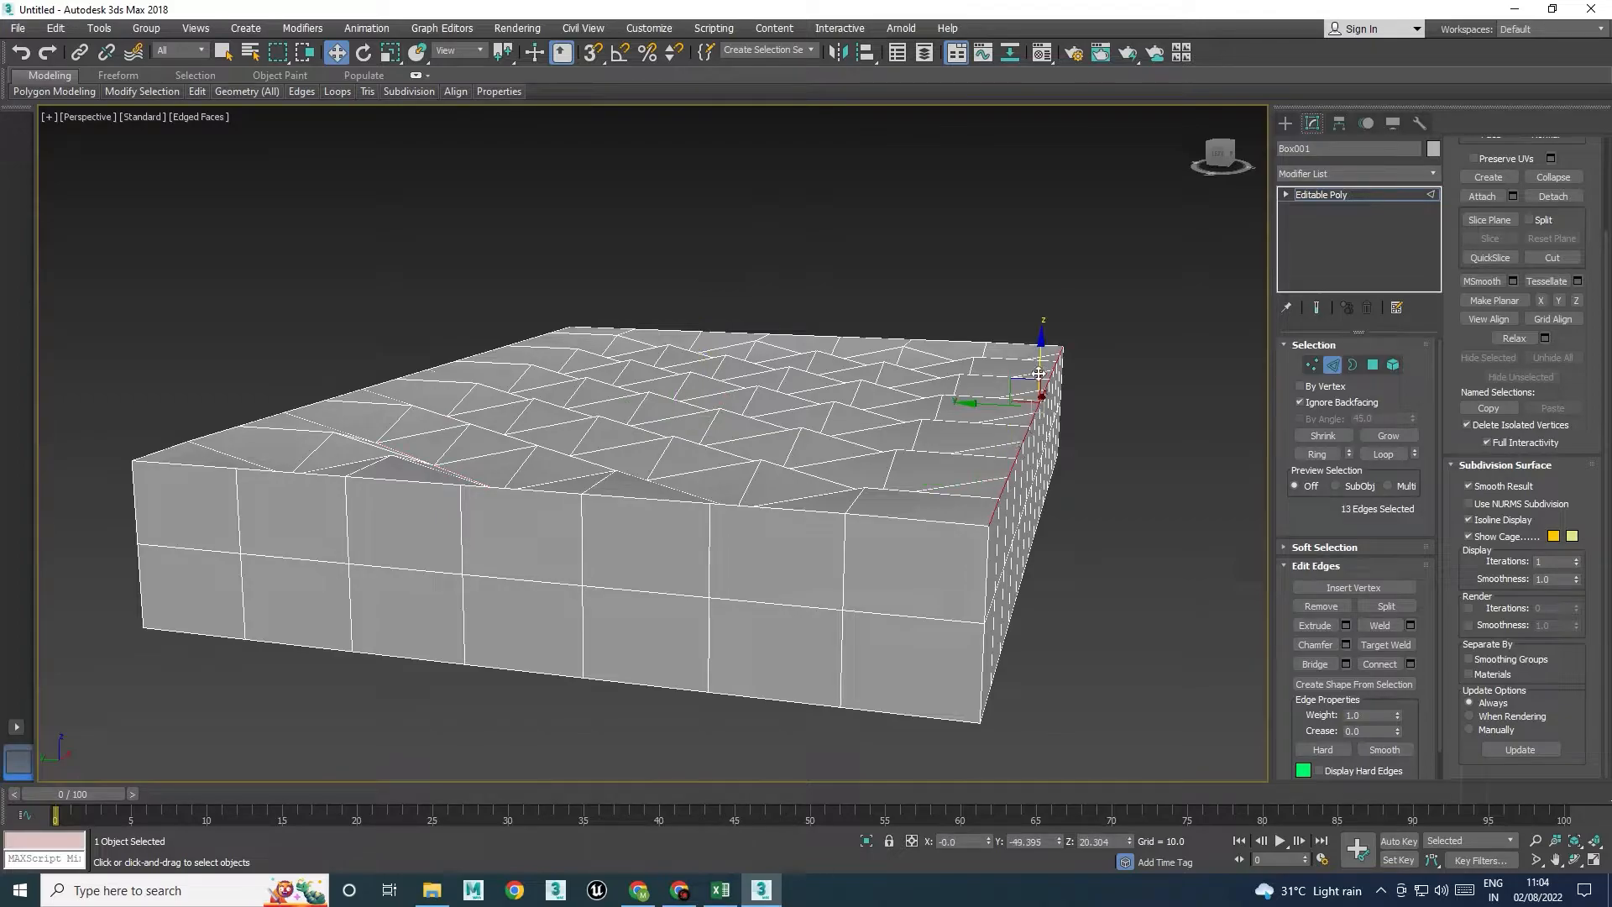
pyautogui.keyDown('alt'); pyautogui.moveTo(856, 554); pyautogui.dragTo(720, 574, button='middle'); pyautogui.keyUp('alt')
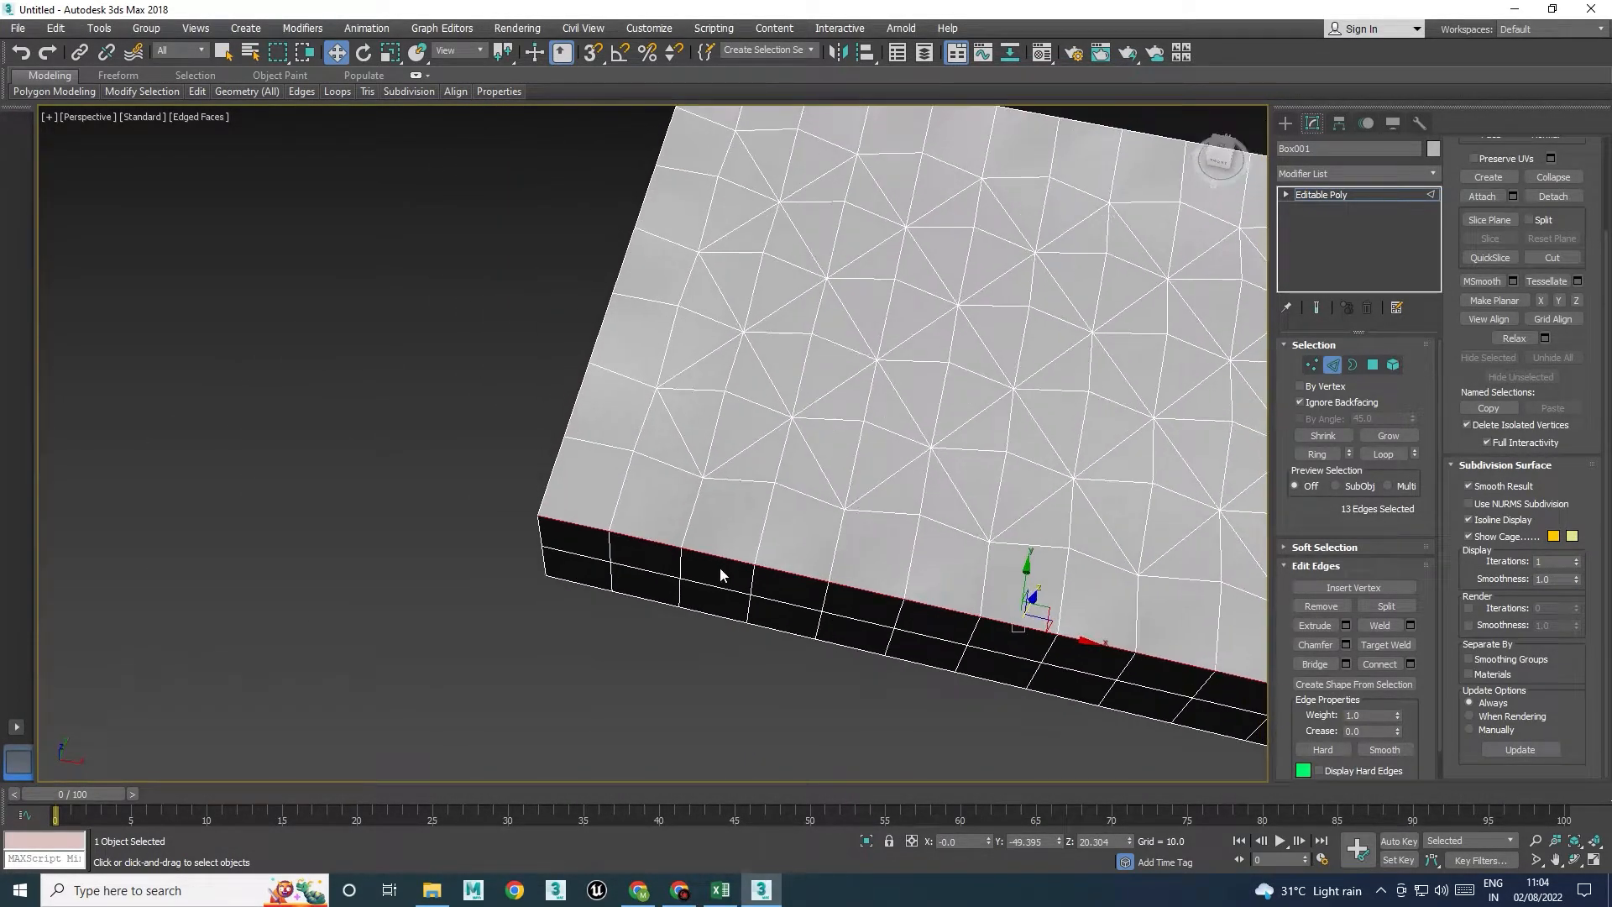
# Try to reselect the staggered tuft vertices near one corner of the box's top surface in the top view at vertex level
pyautogui.press('1')
pyautogui.keyDown('alt'); pyautogui.moveTo(725, 388); pyautogui.dragTo(733, 399, button='middle'); pyautogui.keyUp('alt')
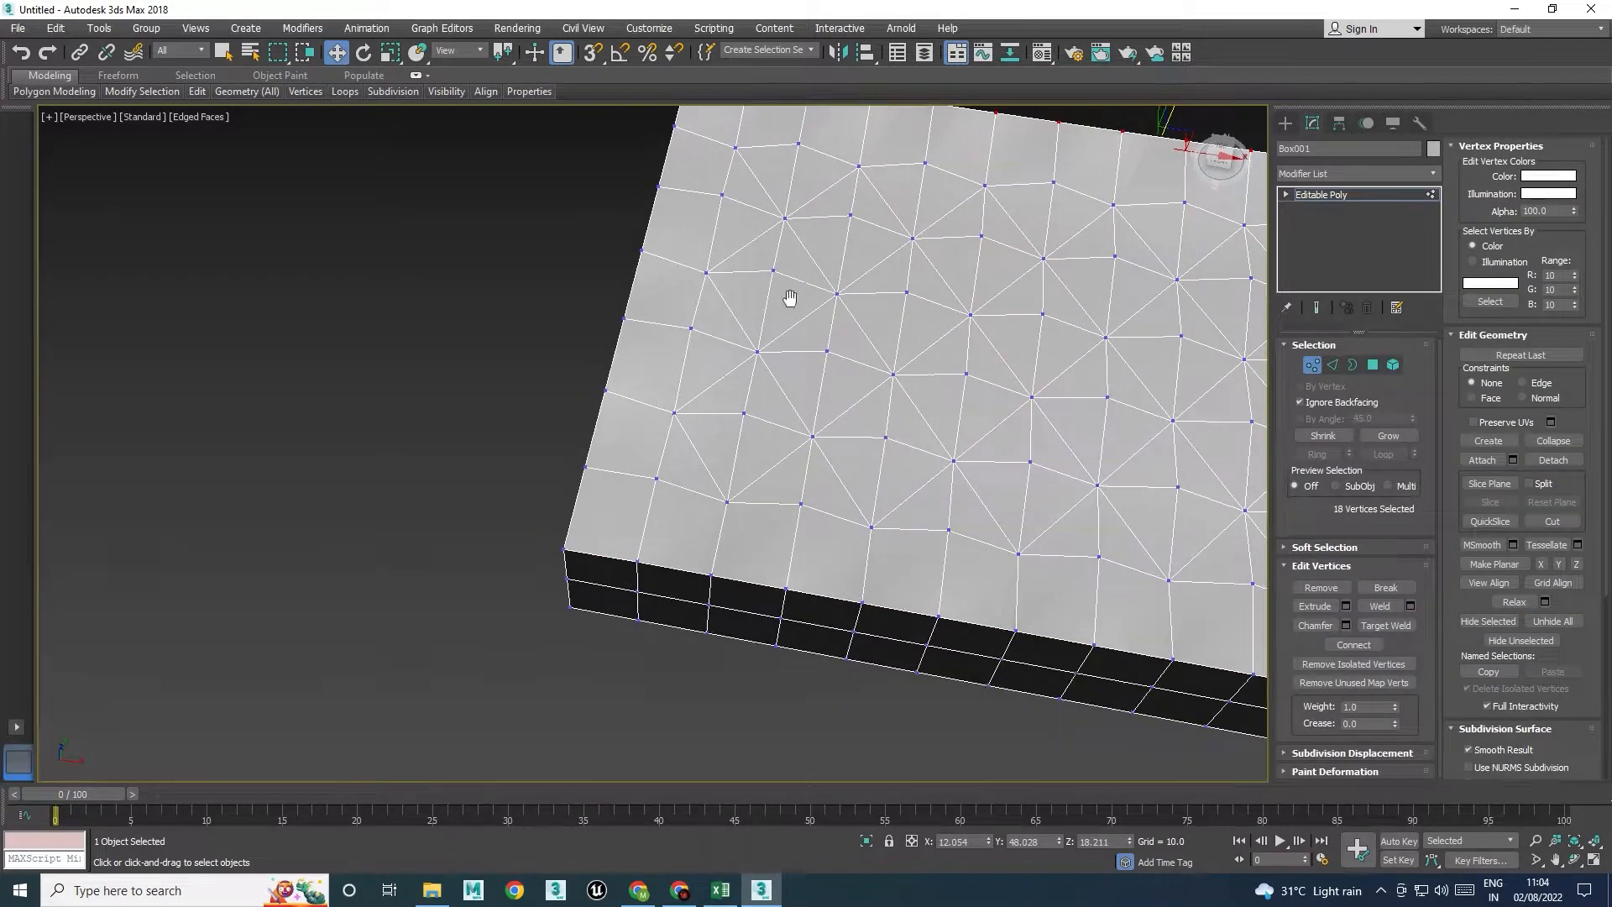
pyautogui.moveTo(791, 291); pyautogui.dragTo(774, 353, button='middle')
pyautogui.hotkey('alt', 'w')
pyautogui.rightClick(313, 382)
pyautogui.hotkey('alt', 'w')
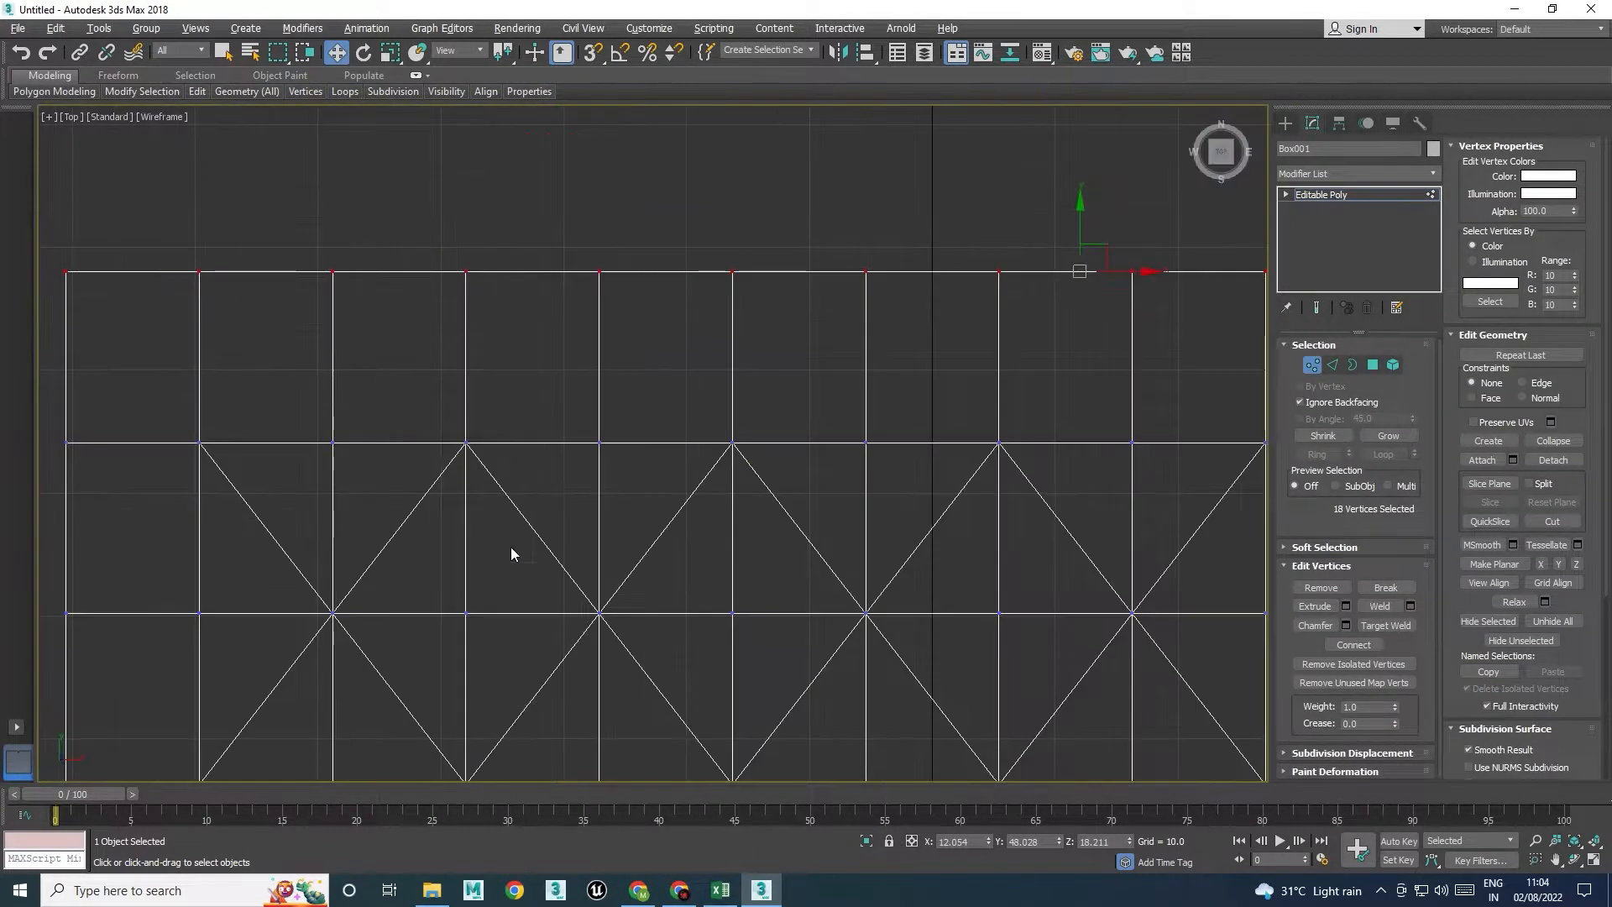
pyautogui.moveTo(510, 546); pyautogui.dragTo(626, 422, button='middle')
pyautogui.click(314, 319)
pyautogui.keyDown('ctrl'); pyautogui.click(581, 319); pyautogui.keyUp('ctrl')
pyautogui.moveTo(547, 524); pyautogui.dragTo(572, 353, button='middle')
pyautogui.keyDown('ctrl'); pyautogui.click(473, 317); pyautogui.keyUp('ctrl')
pyautogui.keyDown('ctrl'); pyautogui.click(339, 489); pyautogui.keyUp('ctrl')
pyautogui.keyDown('ctrl'); pyautogui.click(606, 489); pyautogui.keyUp('ctrl')
pyautogui.moveTo(605, 594); pyautogui.dragTo(615, 385, button='middle')
pyautogui.hotkey('alt', 'w')
pyautogui.rightClick(1058, 651)
pyautogui.hotkey('alt', 'w')
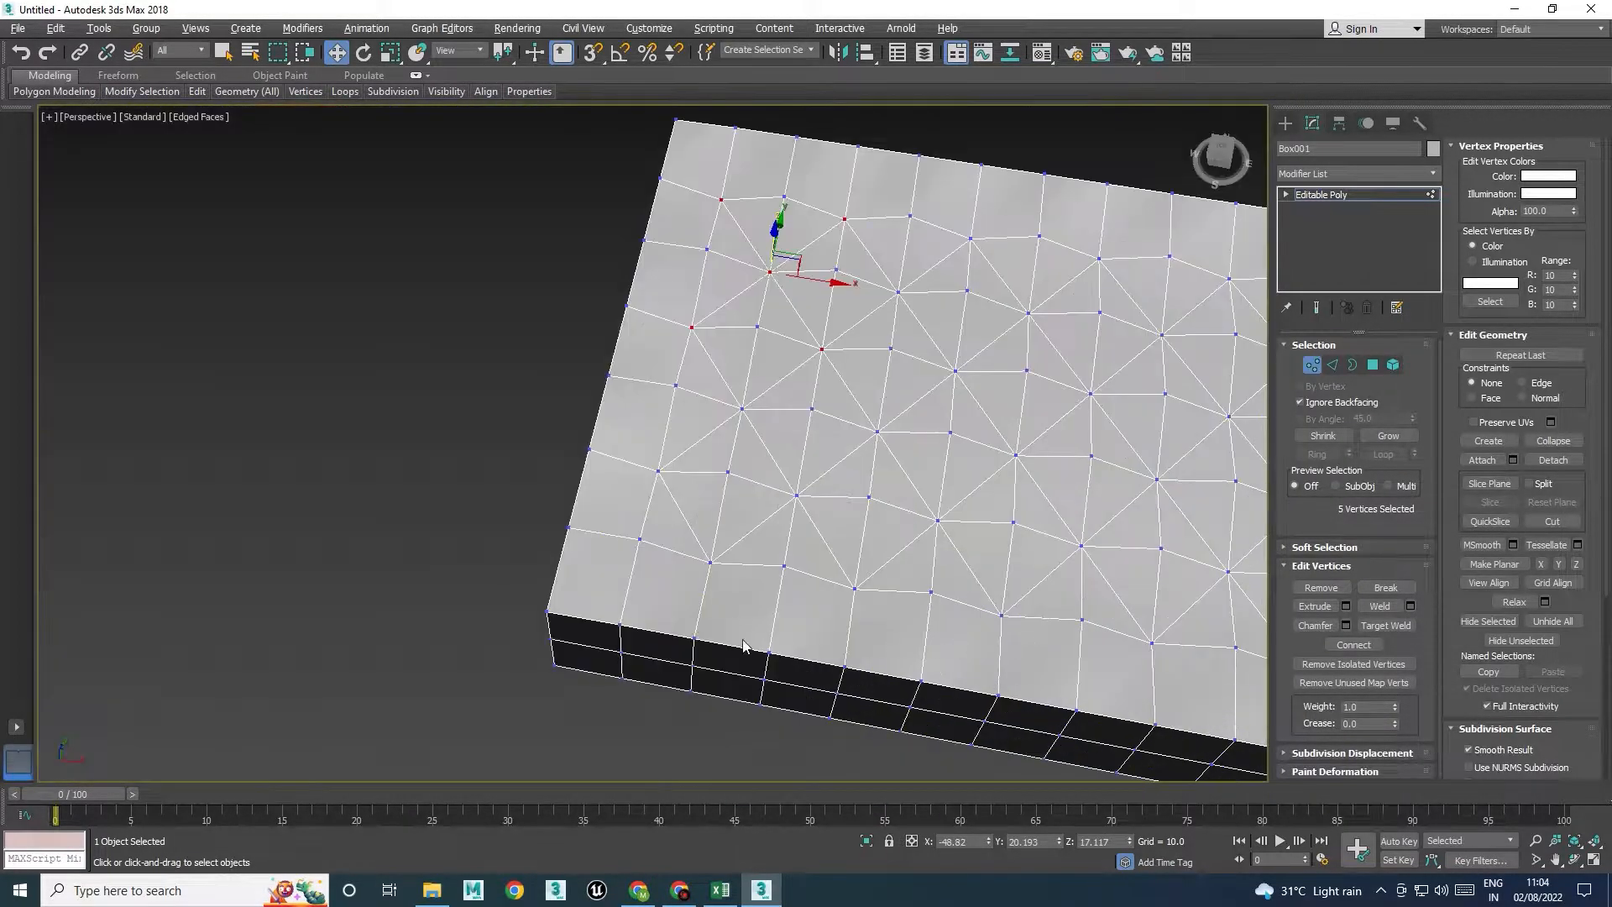
# Undo the recent selections and long-edge vertex moves, back to the selection of all staggered tuft vertices
pyautogui.keyDown('alt'); pyautogui.moveTo(743, 646); pyautogui.dragTo(817, 607, button='middle'); pyautogui.keyUp('alt')
pyautogui.hotkey('ctrl', 'z')
pyautogui.hotkey('ctrl', 'z')
pyautogui.hotkey('ctrl', 'z')
pyautogui.hotkey('ctrl', 'z')
pyautogui.hotkey('ctrl', 'z')
pyautogui.hotkey('ctrl', 'z')
pyautogui.hotkey('ctrl', 'z')
pyautogui.hotkey('ctrl', 'z')
pyautogui.hotkey('ctrl', 'z')
pyautogui.hotkey('ctrl', 'z')
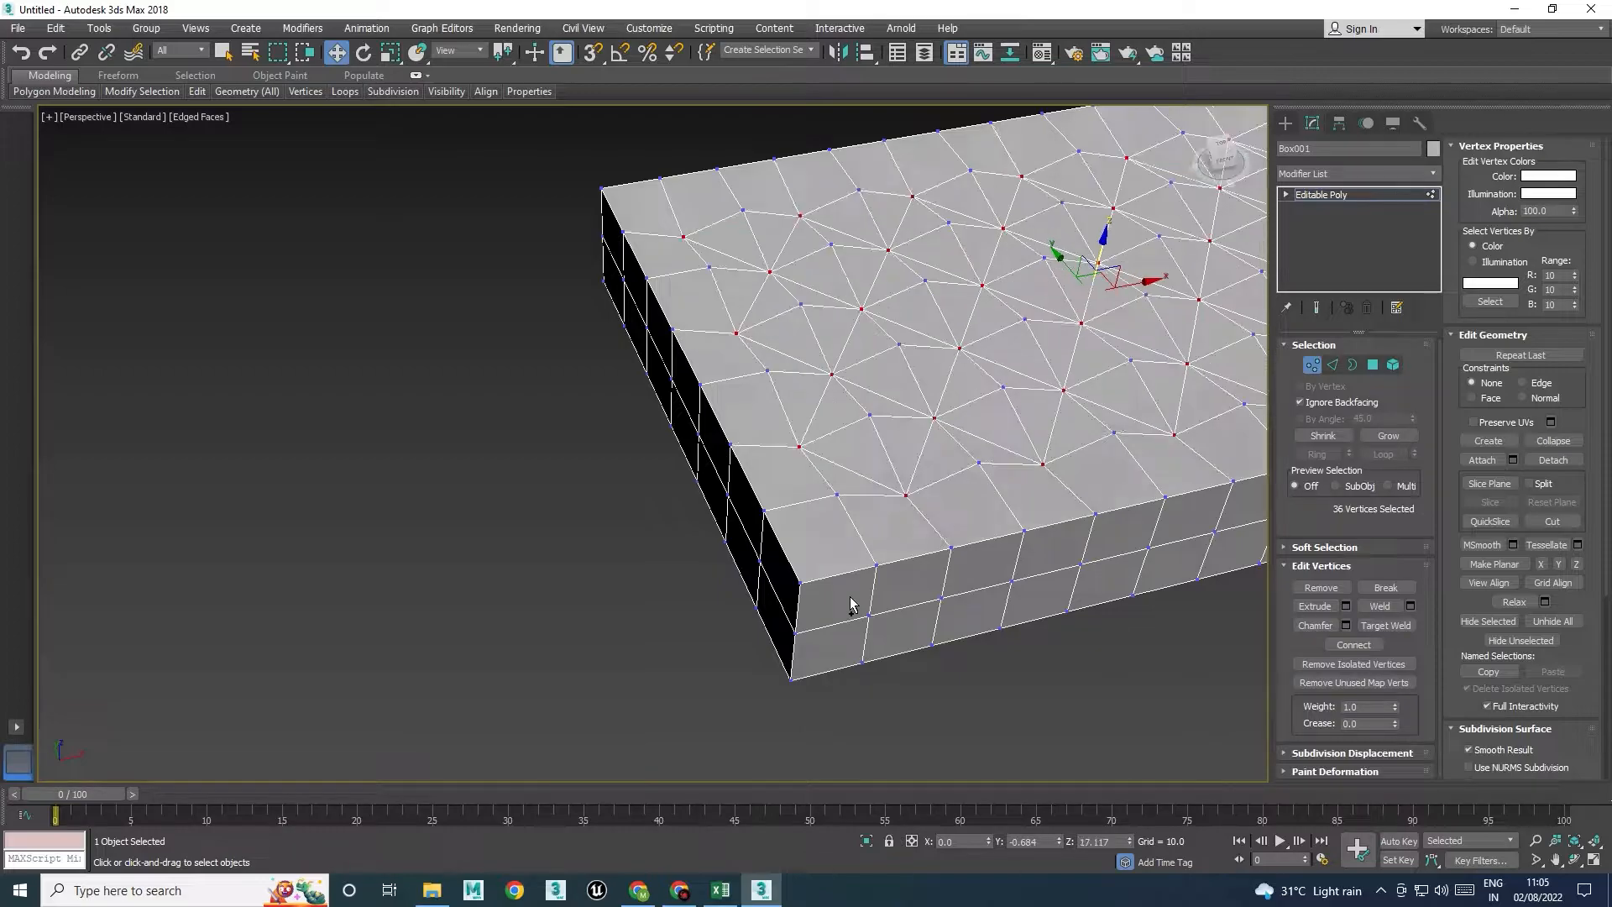
pyautogui.hotkey('ctrl', 'z')
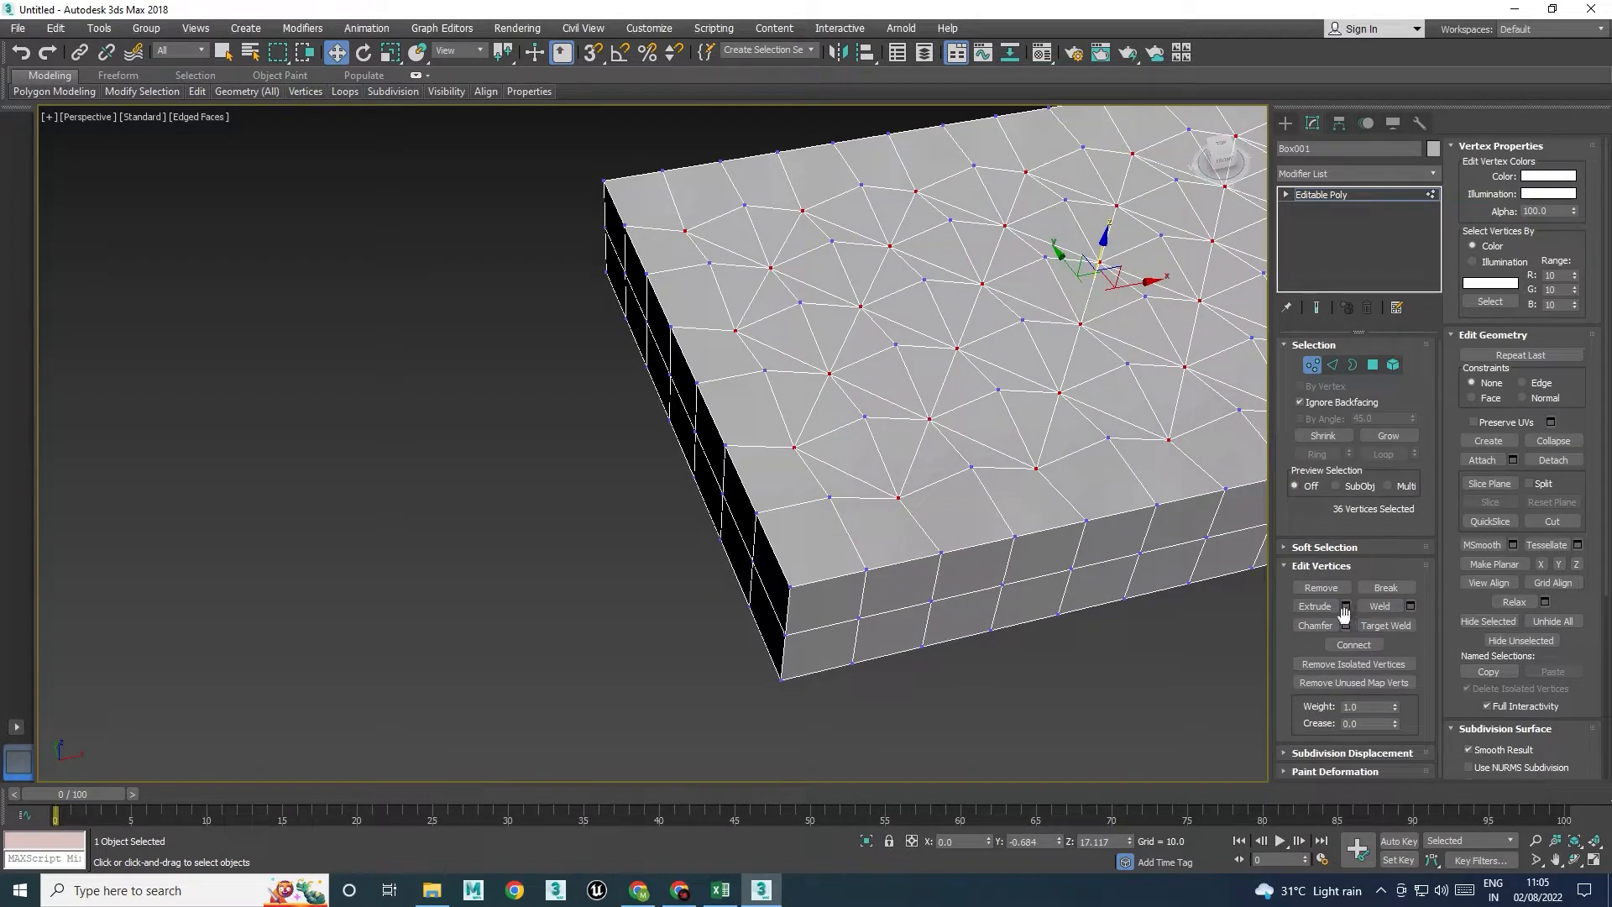
# Chamfer the selected tuft vertices by 1.906 with Open Chamfer off
pyautogui.click(1345, 626)
pyautogui.scroll(10, 739, 465)
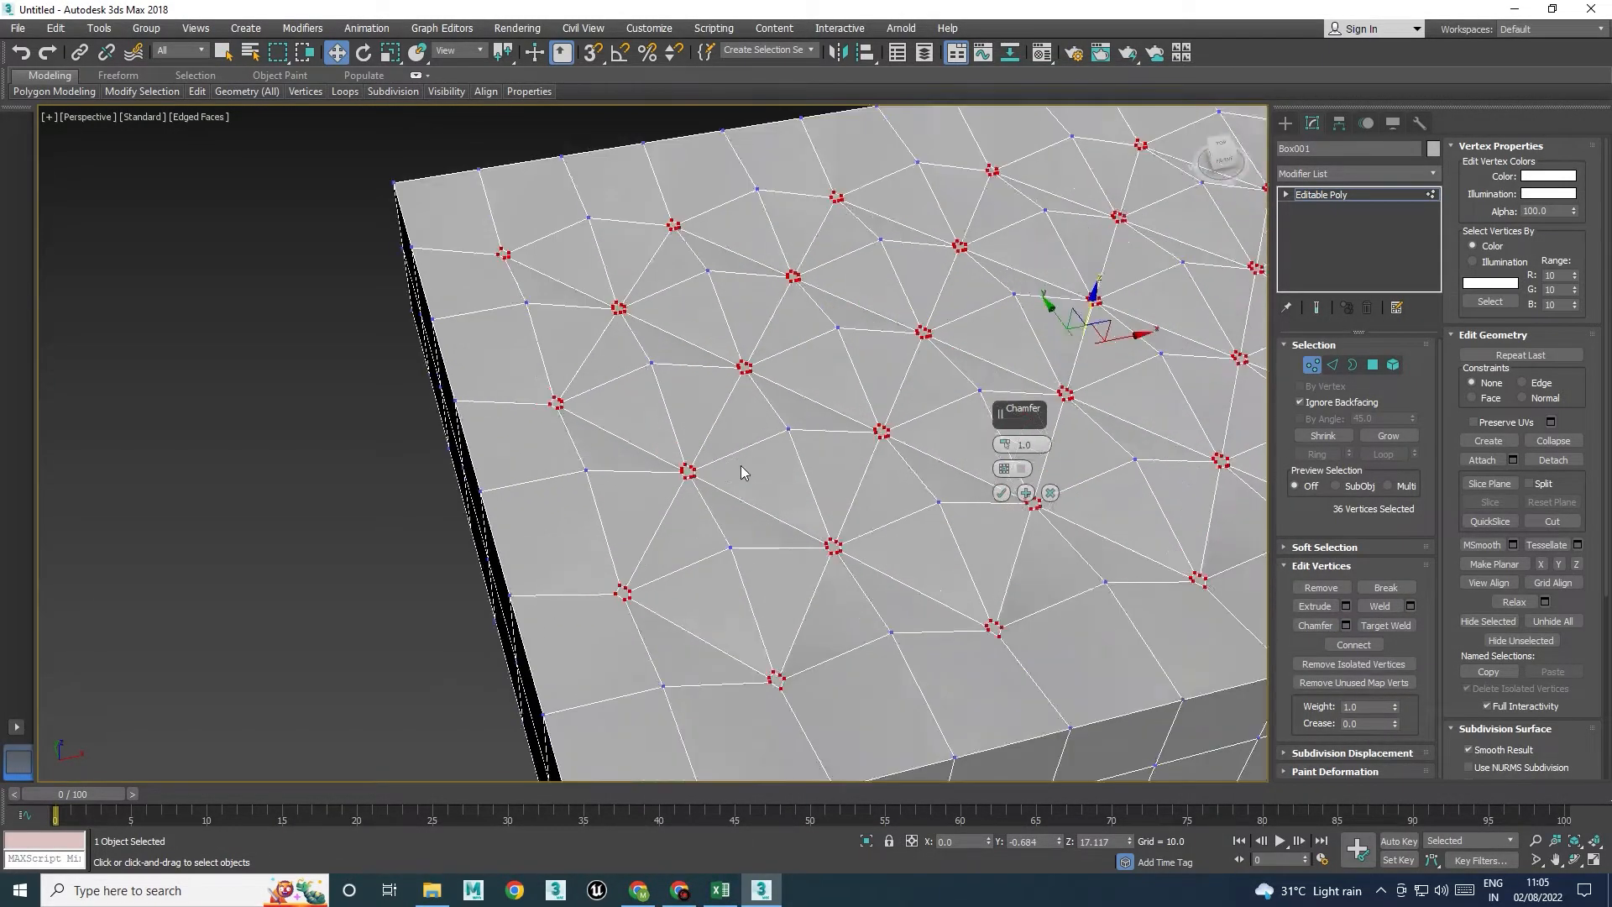
pyautogui.moveTo(1005, 445); pyautogui.dragTo(1004, 437)
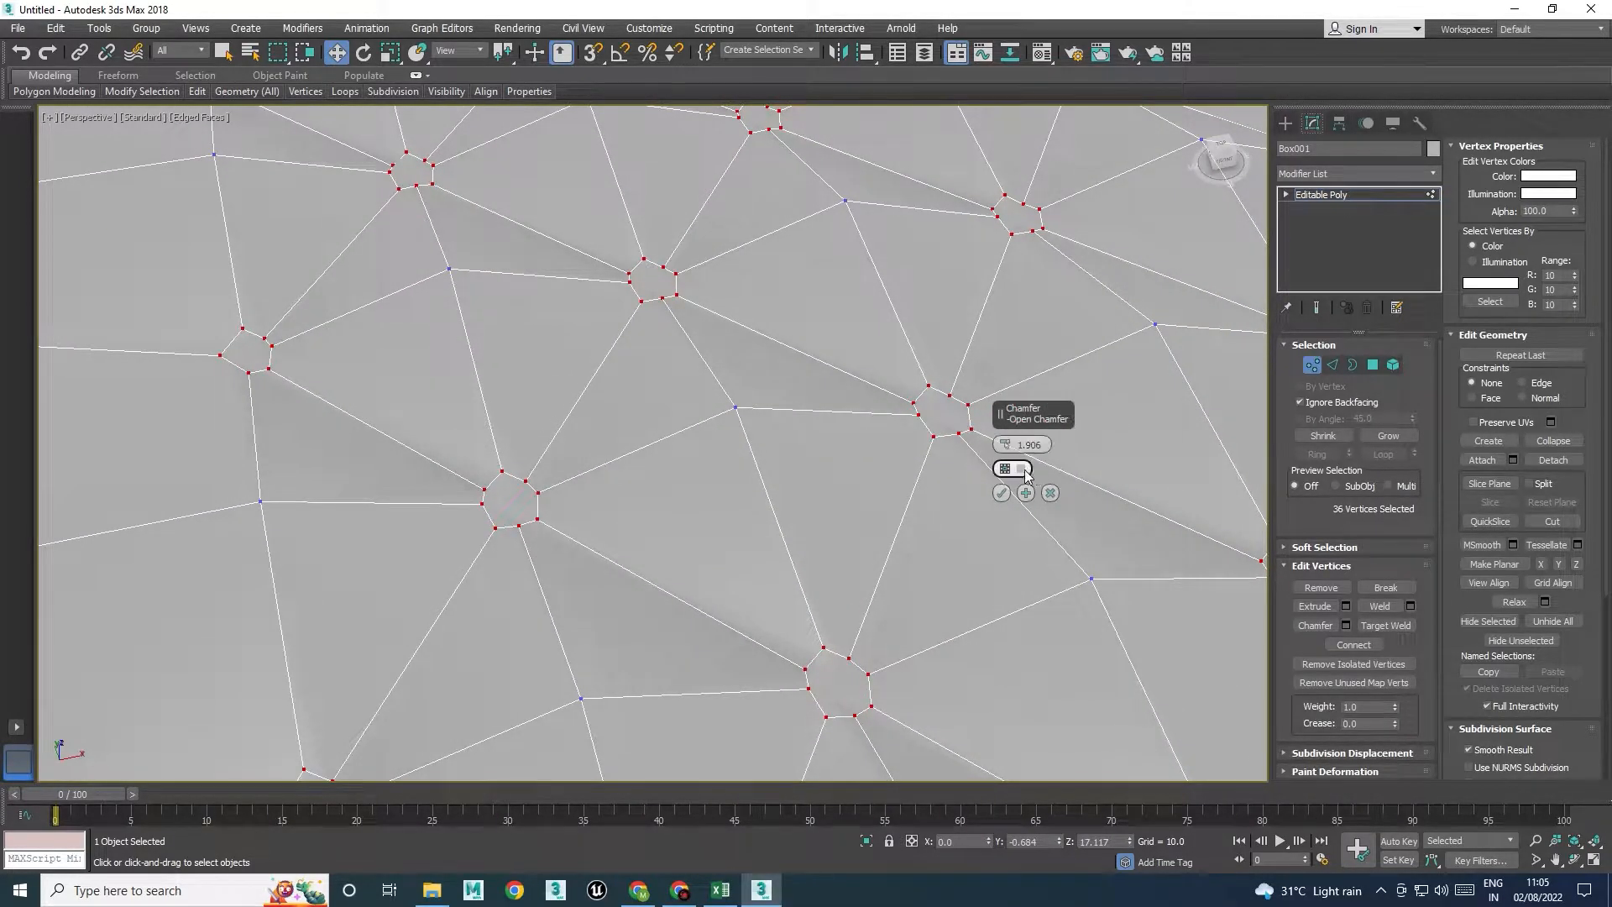
pyautogui.click(1007, 470)
pyautogui.click(1006, 470)
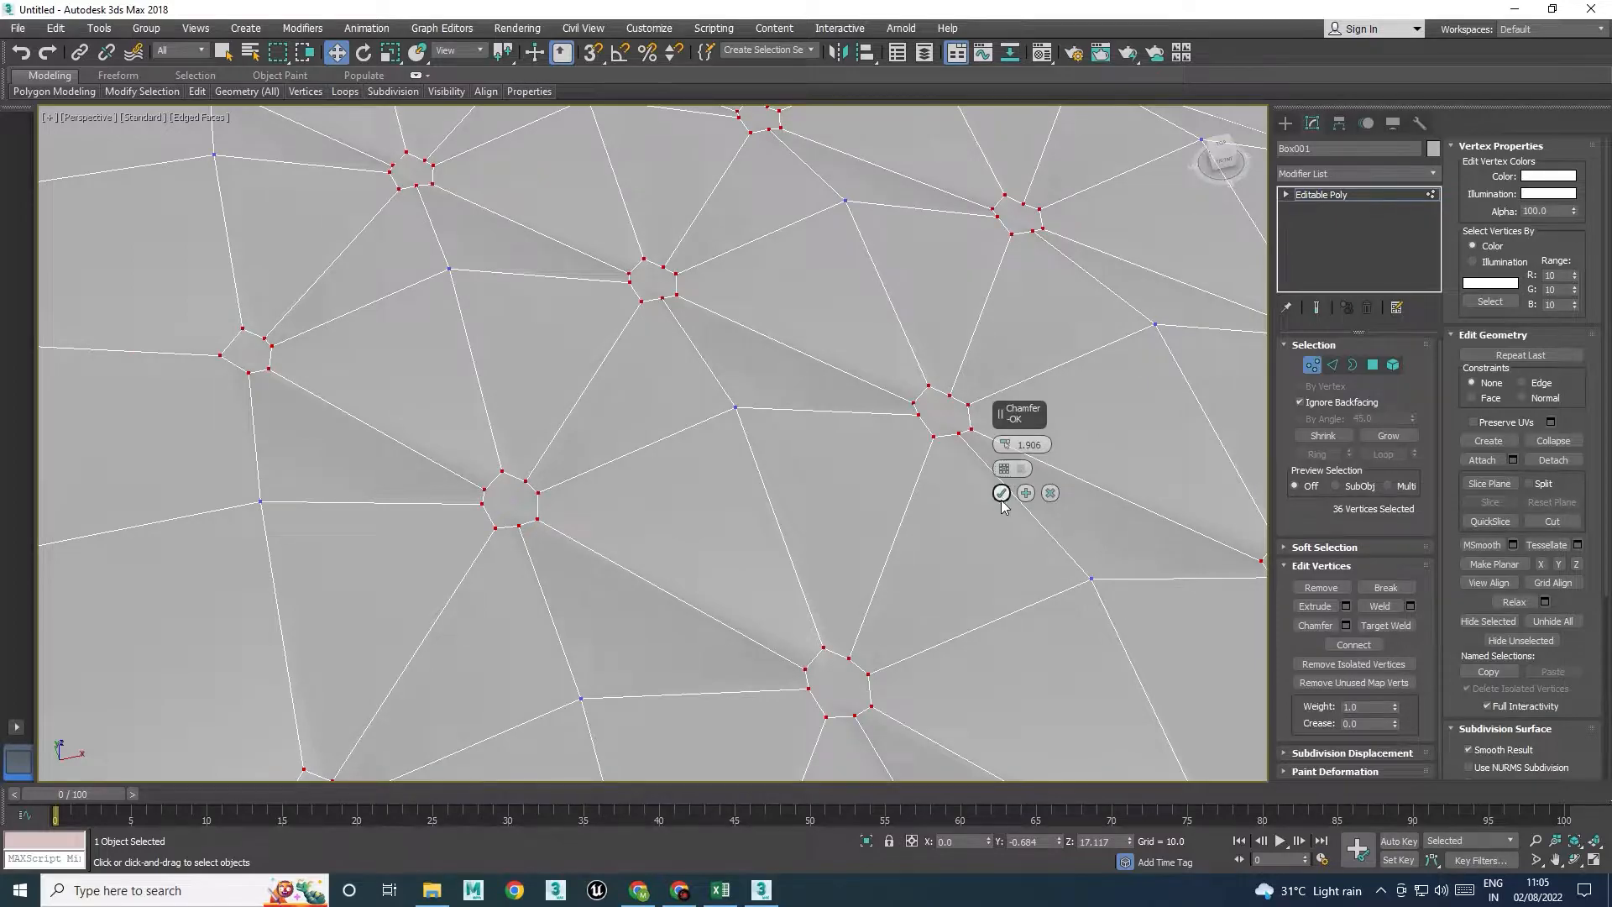
pyautogui.click(1001, 493)
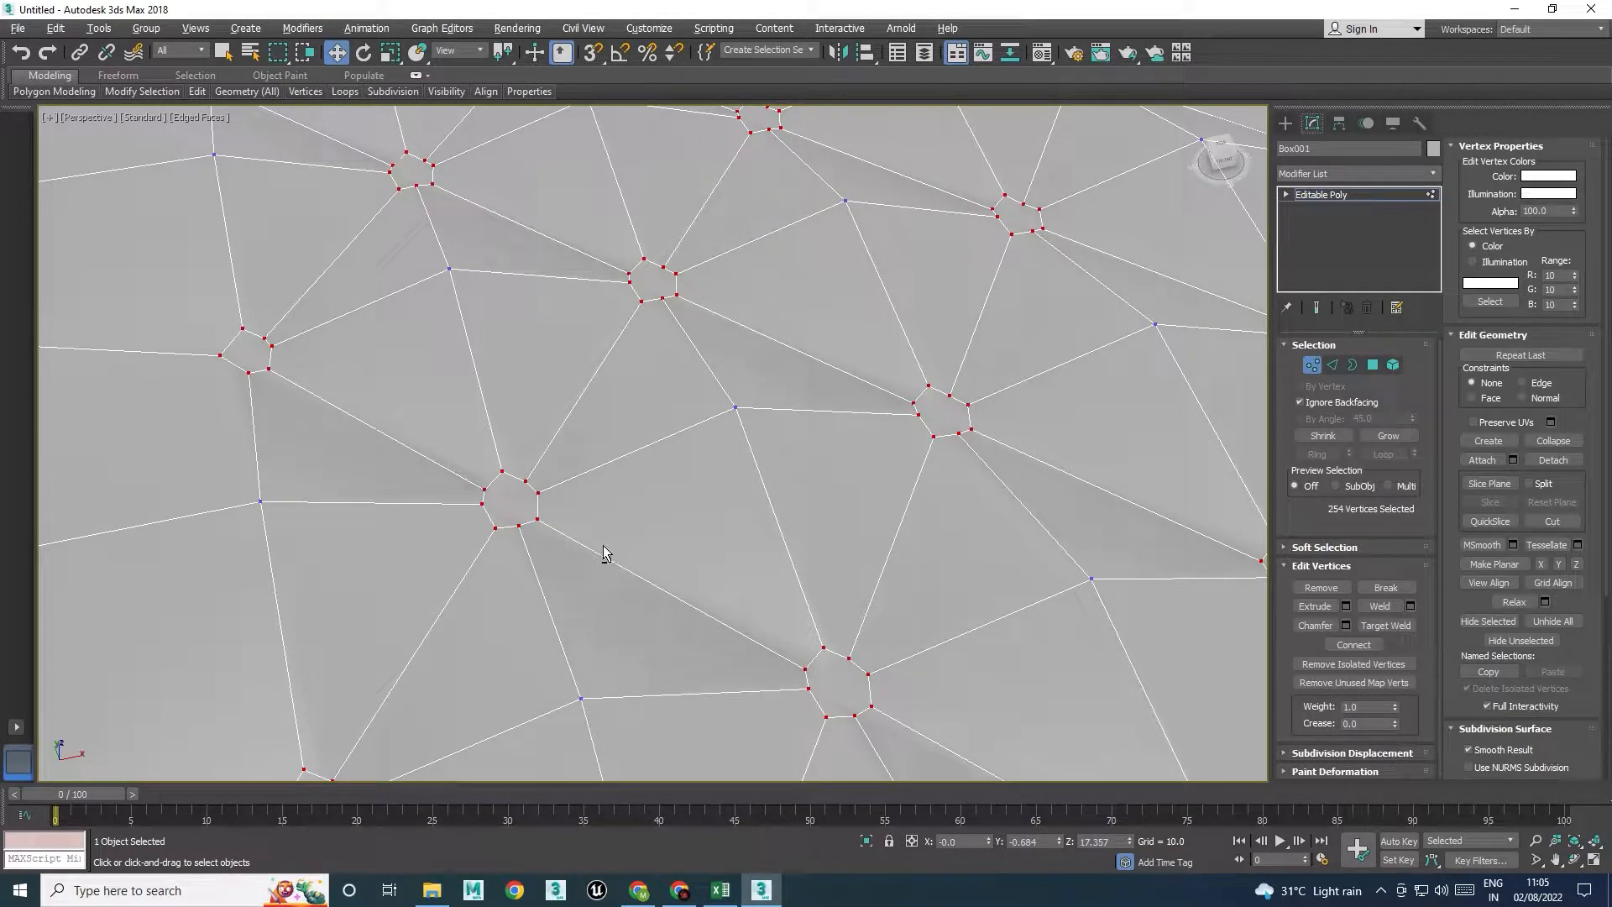
# Try to scale the chamfered vertices together in the top view, and undo the scaling
pyautogui.hotkey('alt', 'w')
pyautogui.hotkey('alt', 'w')
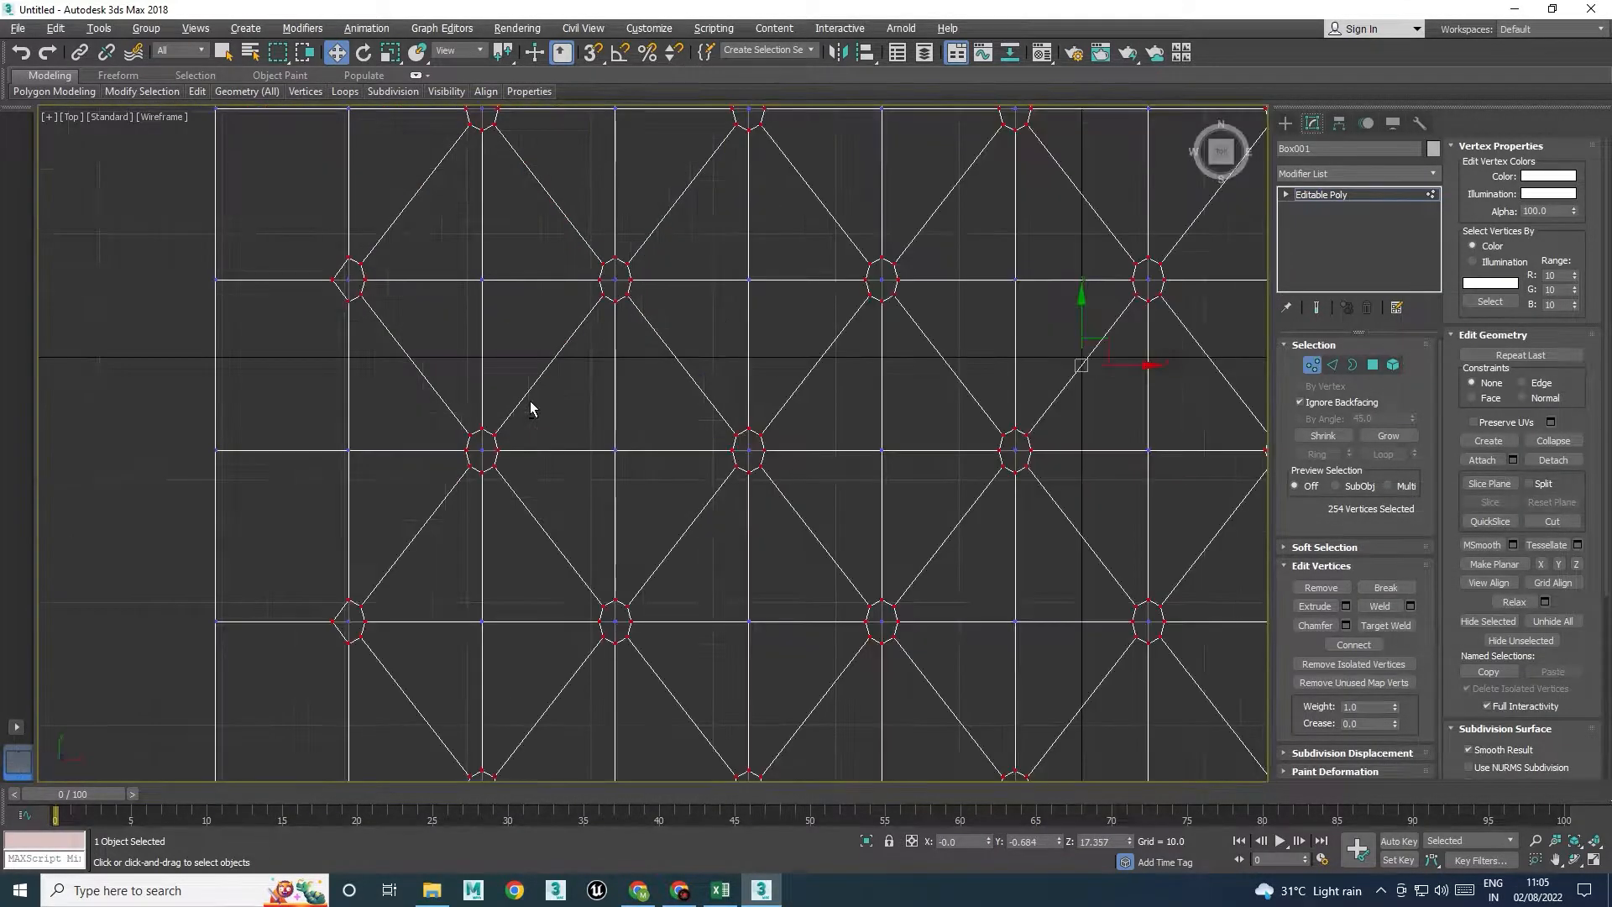
pyautogui.scroll(-2, 756, 491)
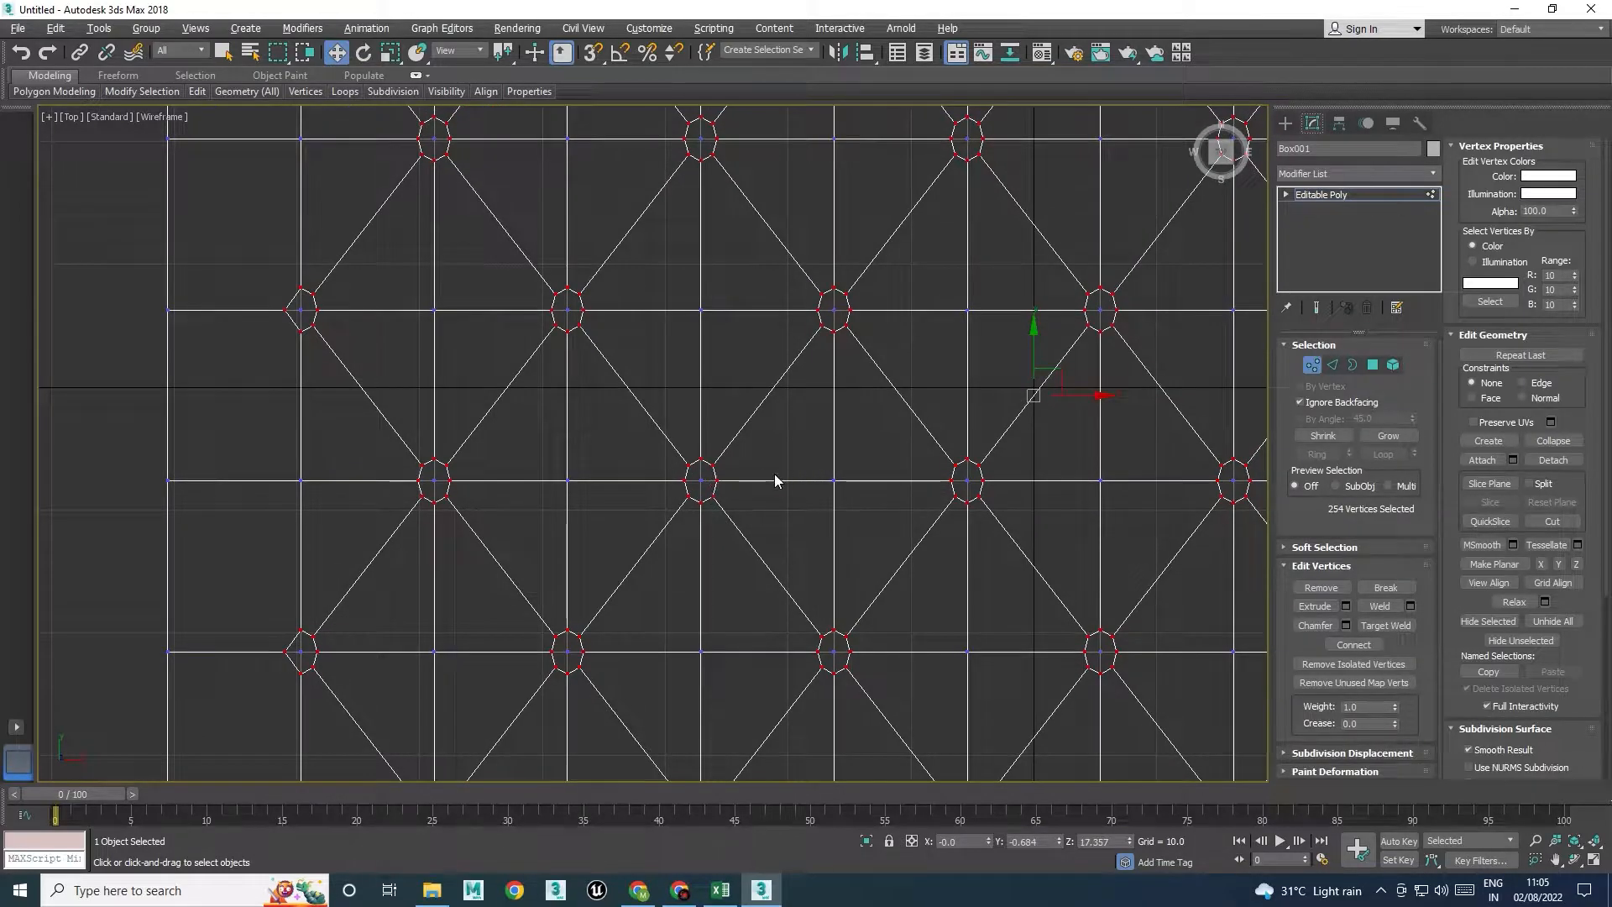
pyautogui.press('r')
pyautogui.moveTo(1098, 390); pyautogui.dragTo(1104, 393)
pyautogui.hotkey('ctrl', 'z')
# Switch to polygon level and select the small chamfer polygons across the left half of the box's top surface
pyautogui.moveTo(444, 381); pyautogui.dragTo(472, 429, button='middle')
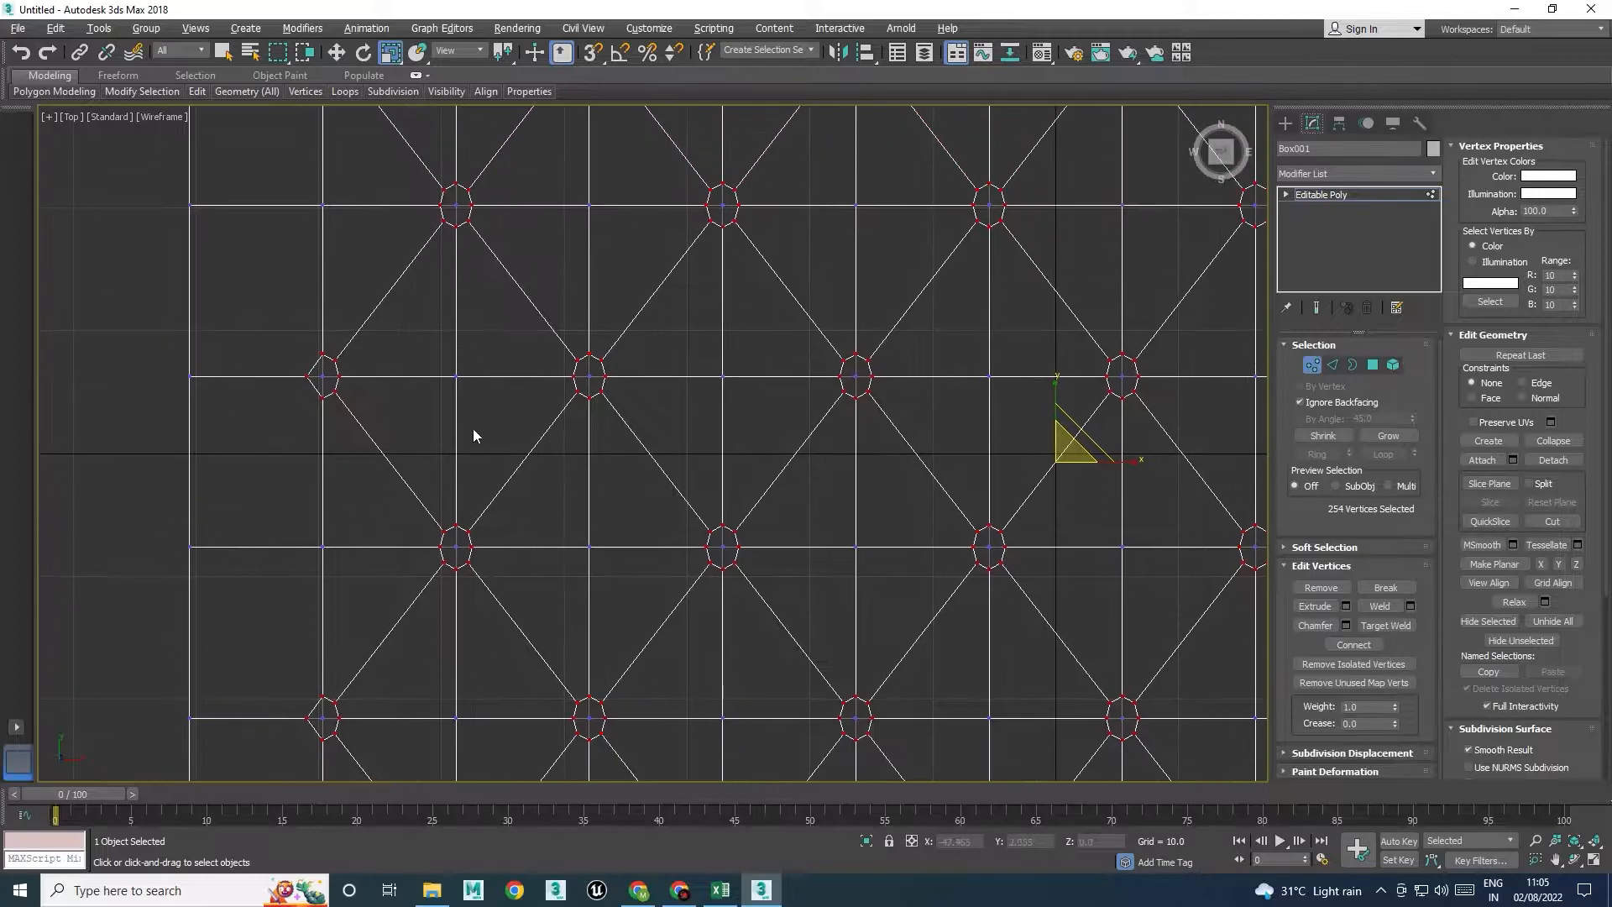
pyautogui.press('4')
pyautogui.click(323, 376)
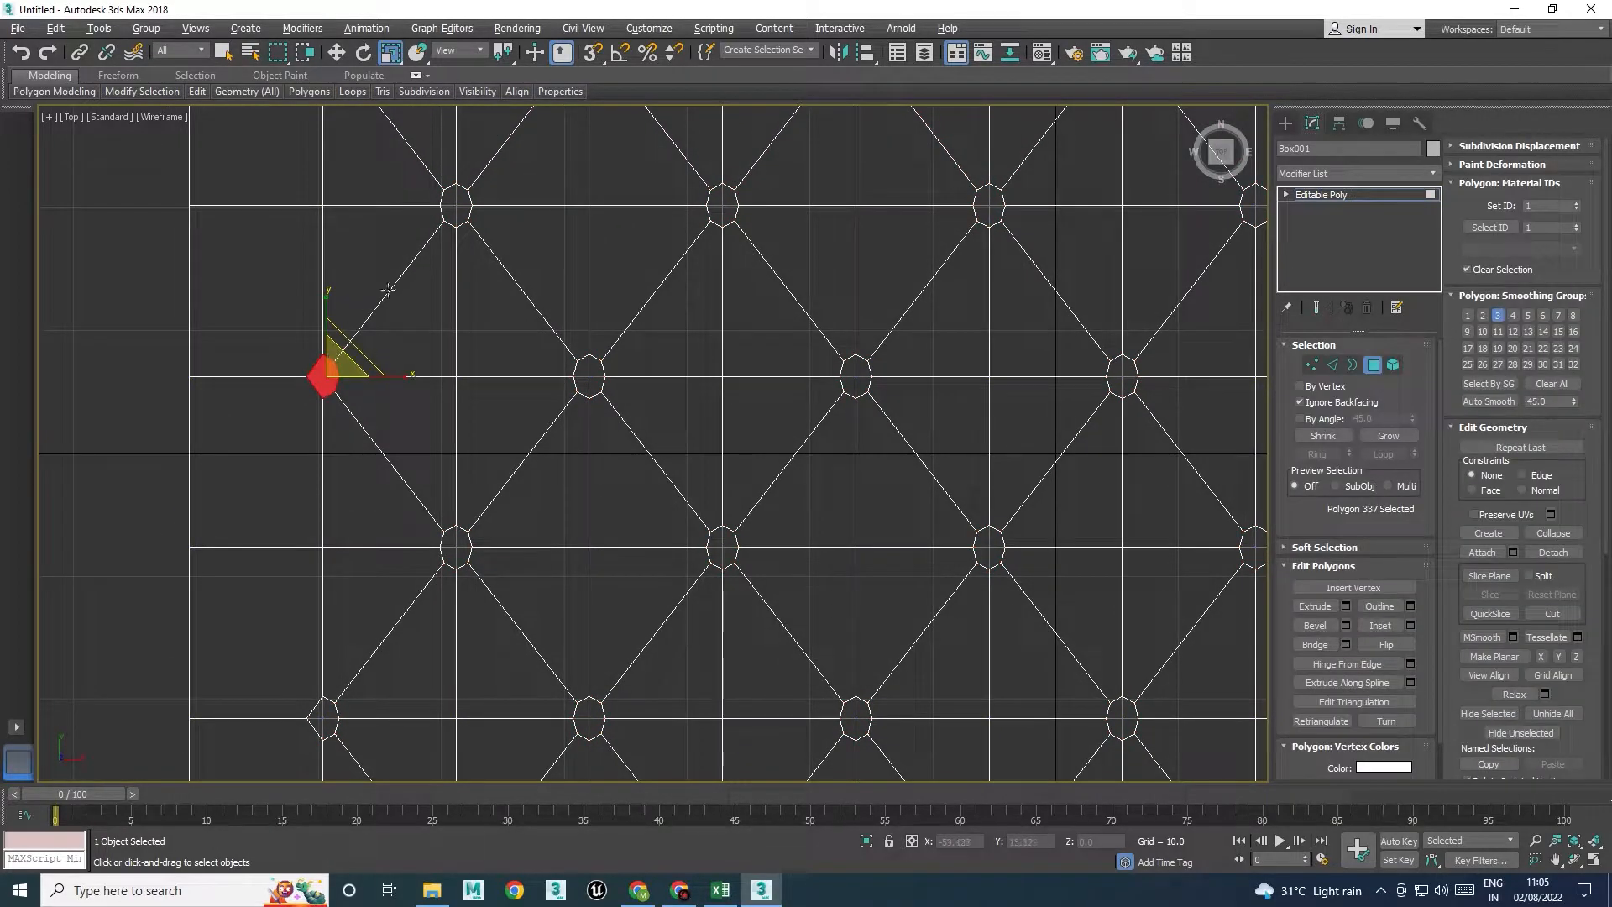
pyautogui.keyDown('ctrl'); pyautogui.click(457, 207); pyautogui.keyUp('ctrl')
pyautogui.keyDown('ctrl'); pyautogui.click(588, 376); pyautogui.keyUp('ctrl')
pyautogui.keyDown('ctrl'); pyautogui.click(720, 209); pyautogui.keyUp('ctrl')
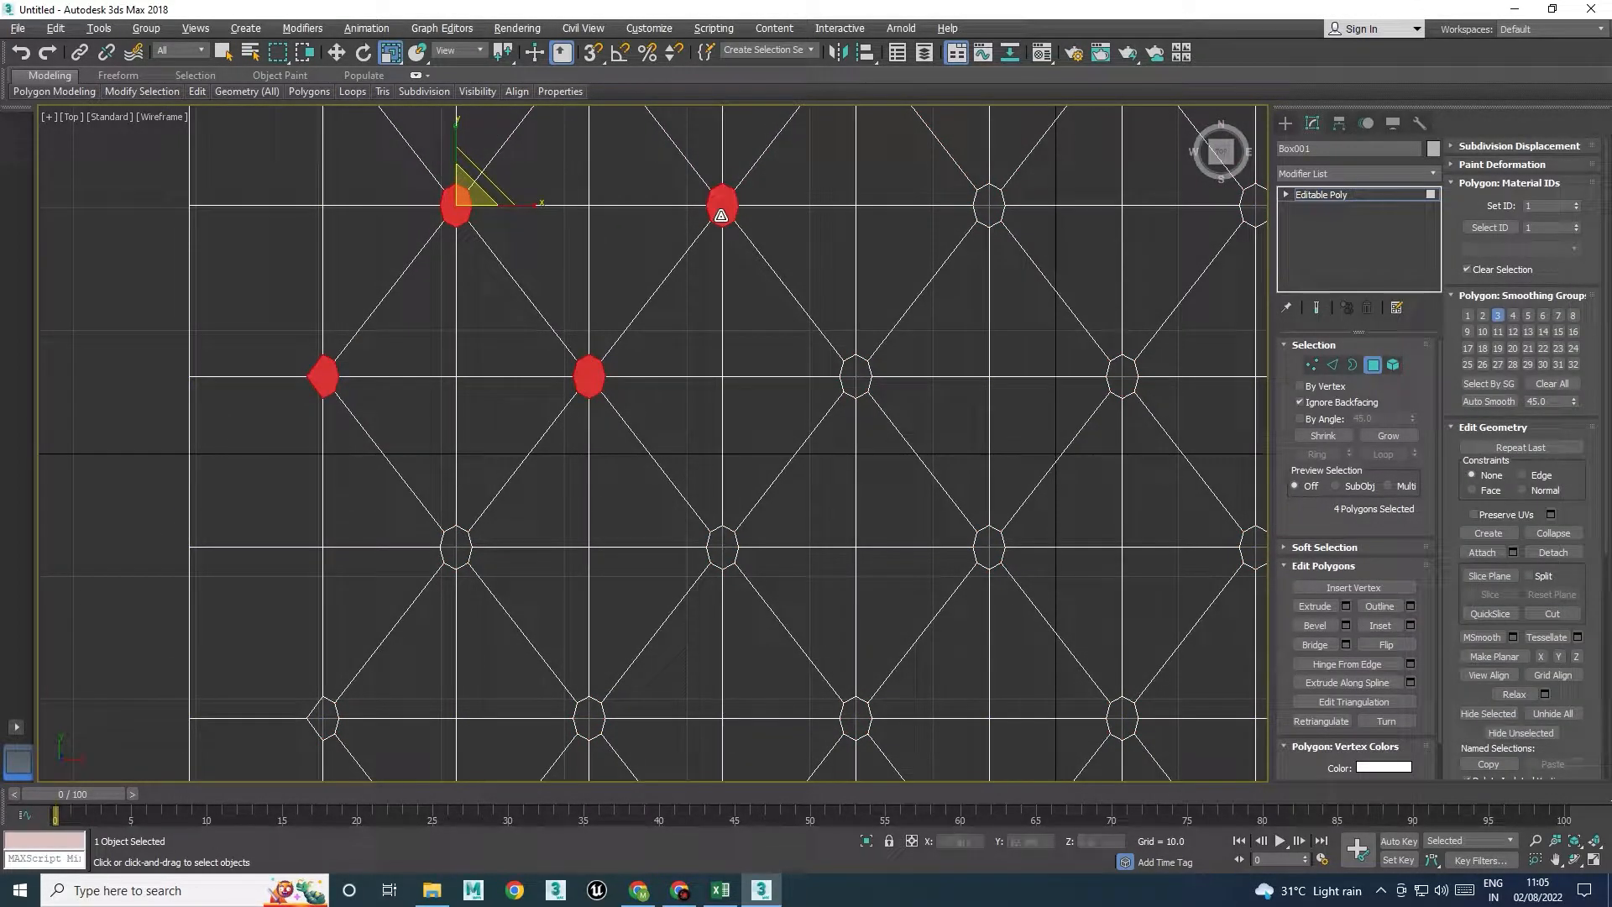
pyautogui.keyDown('ctrl'); pyautogui.click(855, 378); pyautogui.keyUp('ctrl')
pyautogui.scroll(-4, 522, 553)
pyautogui.keyDown('ctrl'); pyautogui.click(498, 551); pyautogui.keyUp('ctrl')
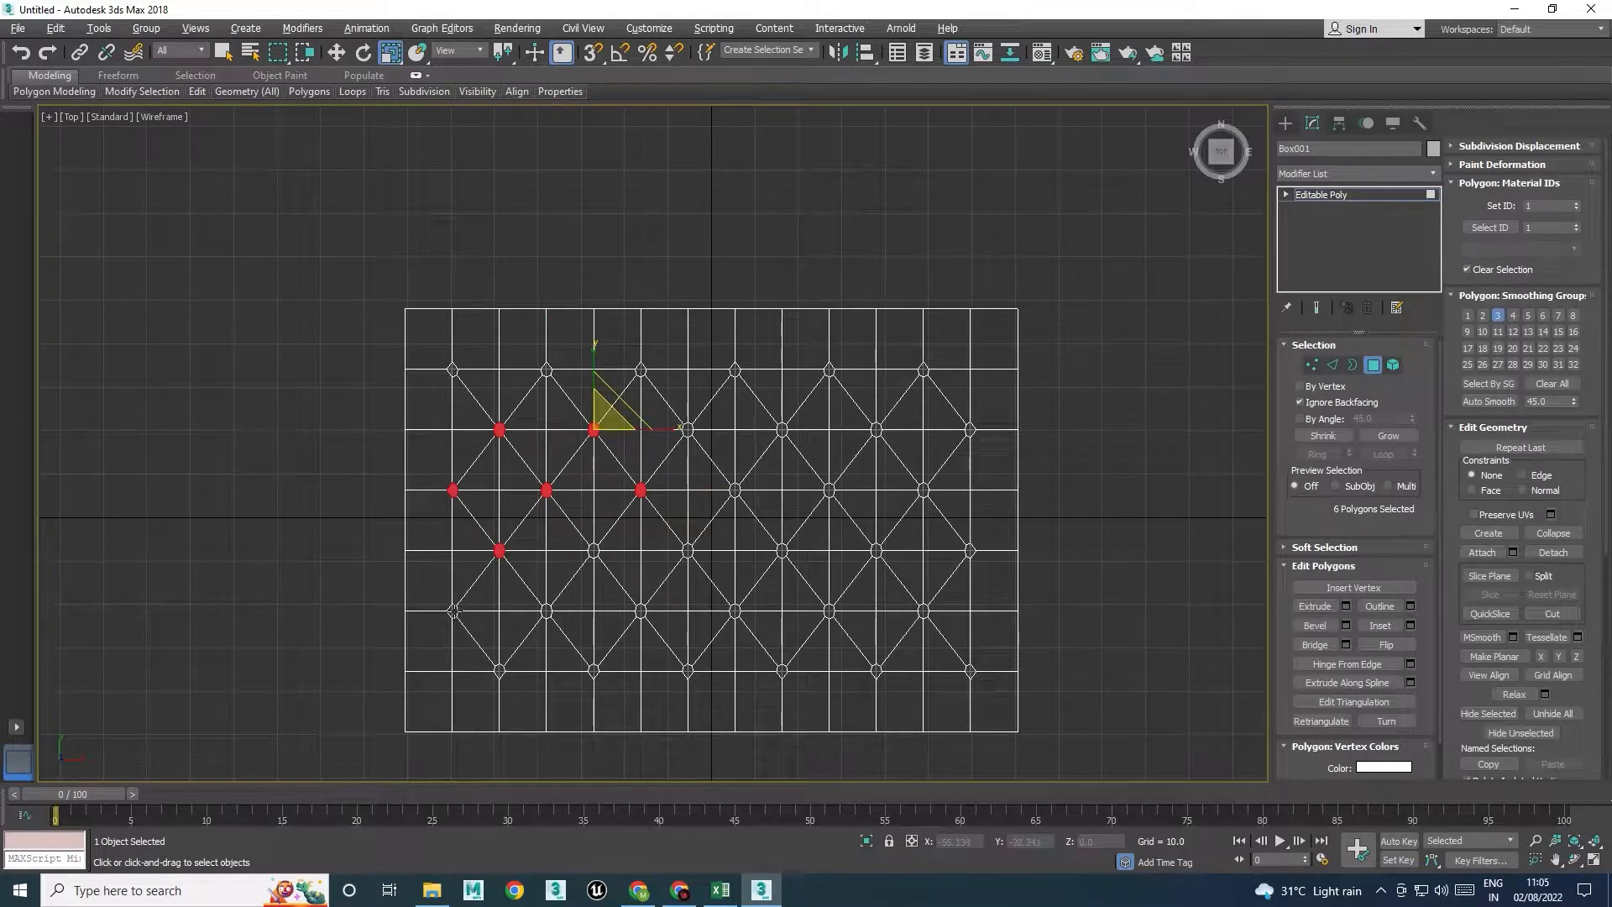
pyautogui.keyDown('ctrl'); pyautogui.click(454, 611); pyautogui.keyUp('ctrl')
pyautogui.keyDown('ctrl'); pyautogui.click(501, 671); pyautogui.keyUp('ctrl')
pyautogui.keyDown('ctrl'); pyautogui.click(546, 610); pyautogui.keyUp('ctrl')
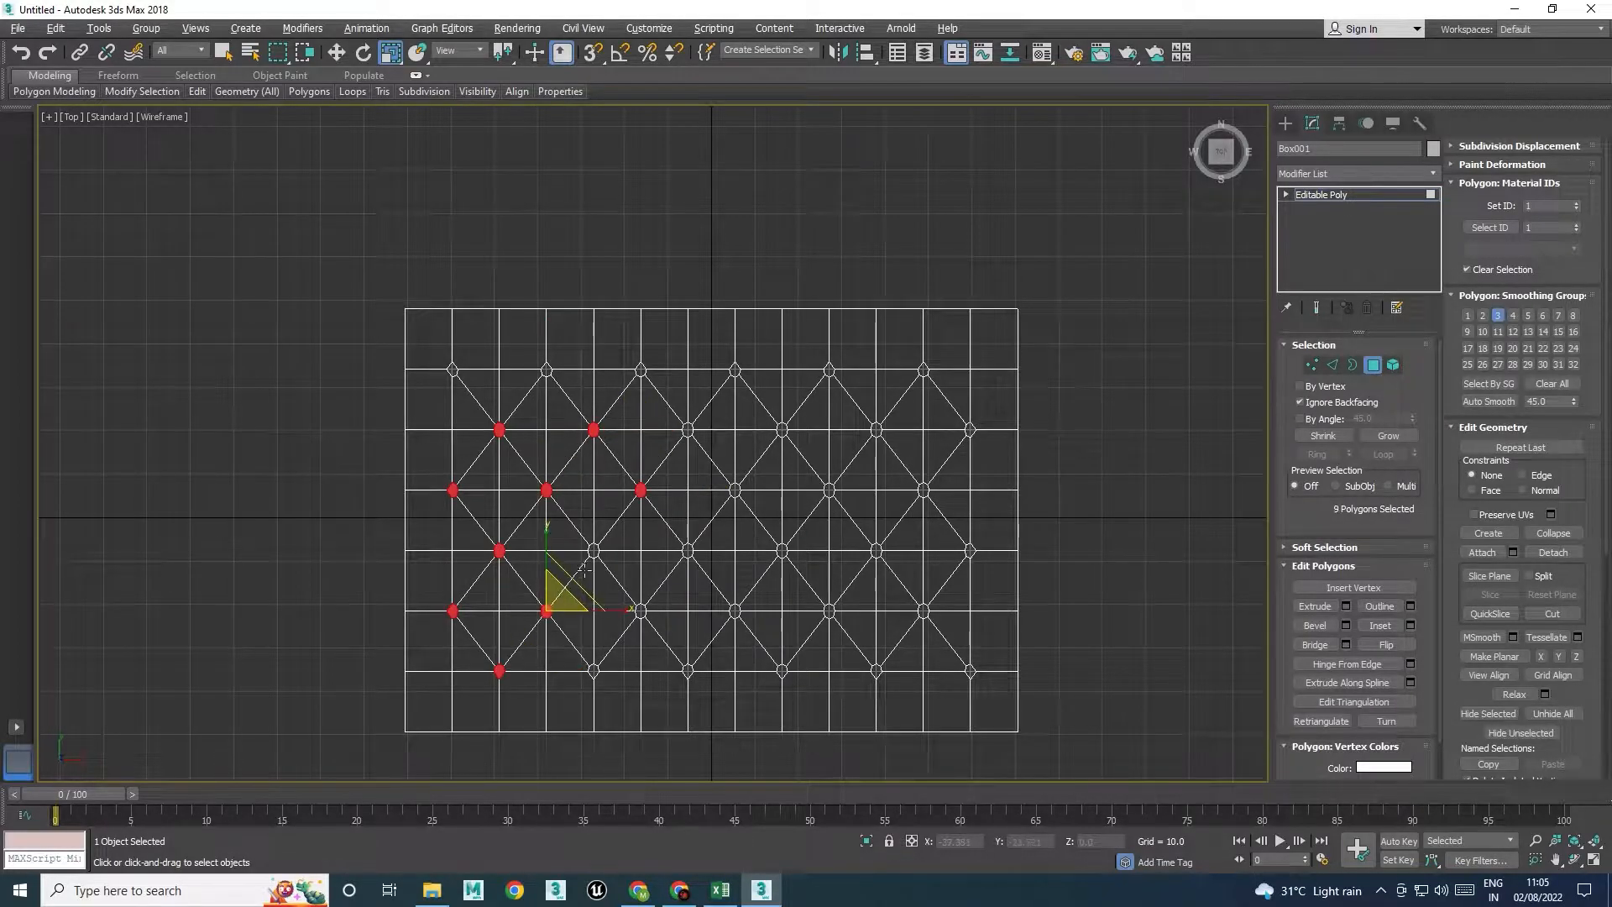
pyautogui.keyDown('ctrl'); pyautogui.click(594, 671); pyautogui.keyUp('ctrl')
pyautogui.keyDown('ctrl'); pyautogui.click(640, 611); pyautogui.keyUp('ctrl')
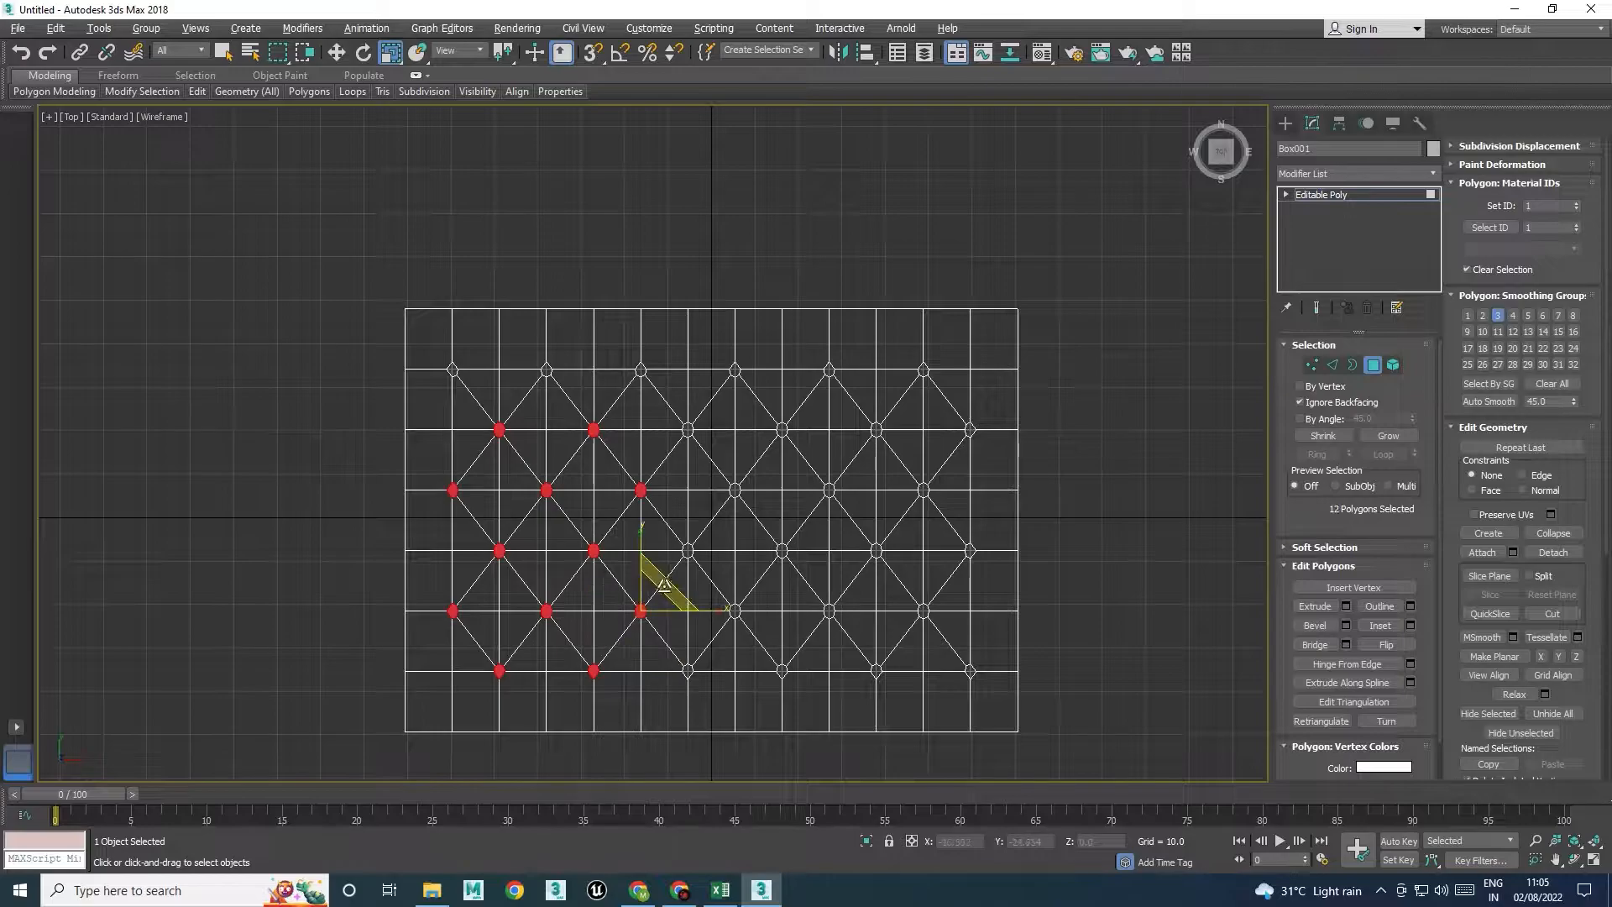
pyautogui.keyDown('ctrl'); pyautogui.click(688, 552); pyautogui.keyUp('ctrl')
pyautogui.keyDown('ctrl'); pyautogui.click(687, 429); pyautogui.keyUp('ctrl')
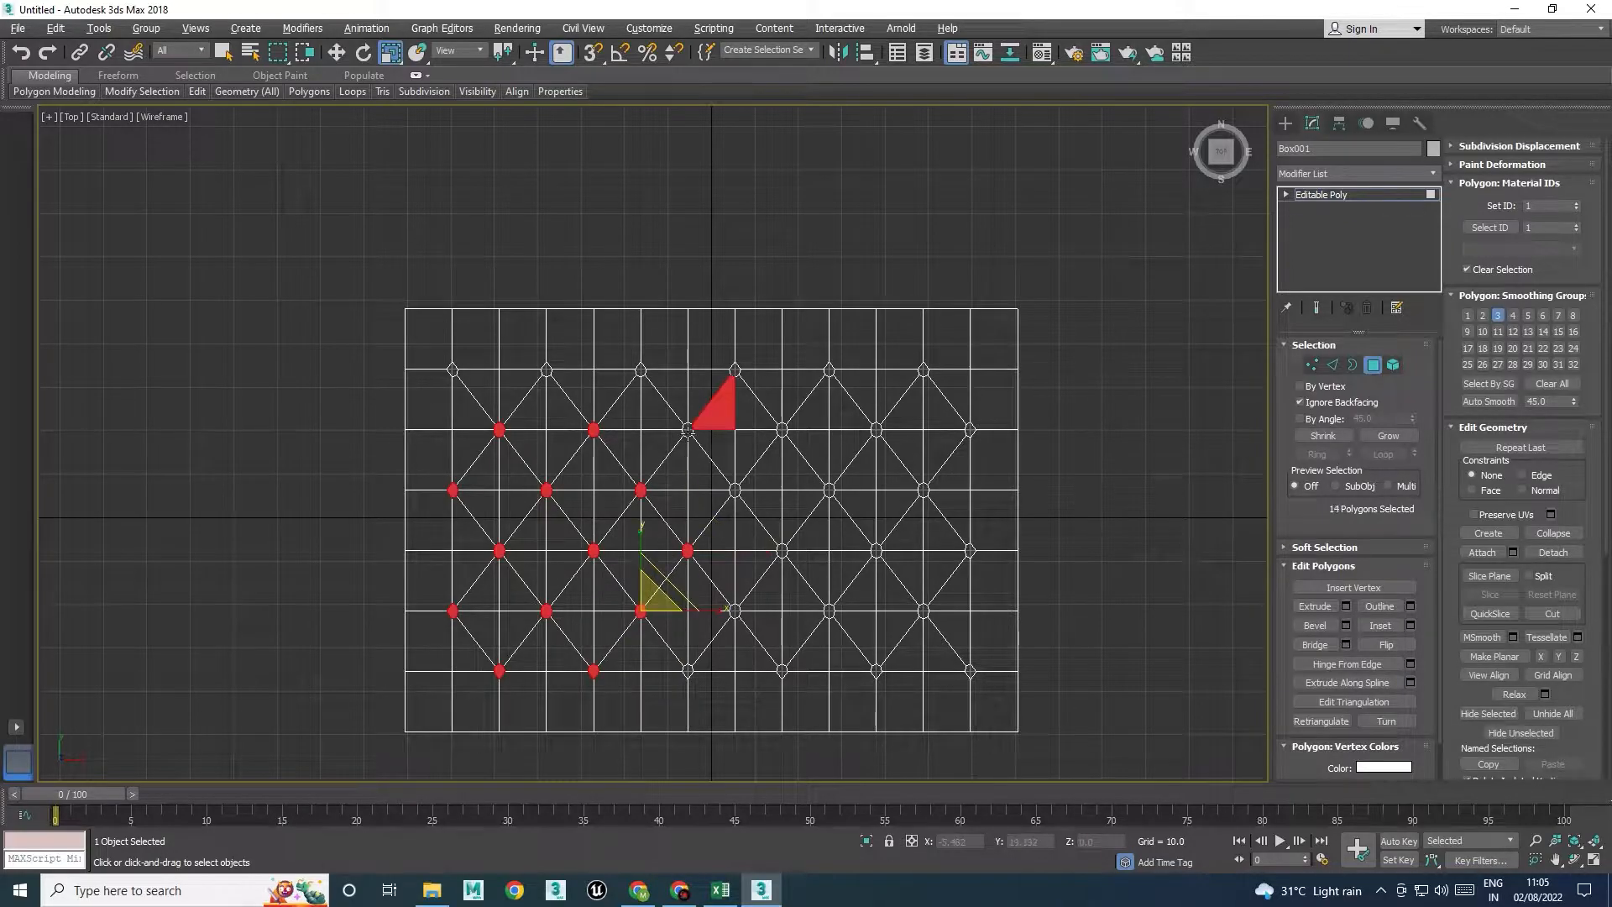
pyautogui.keyDown('ctrl'); pyautogui.click(641, 369); pyautogui.keyUp('ctrl')
pyautogui.keyDown('ctrl'); pyautogui.click(550, 371); pyautogui.keyUp('ctrl')
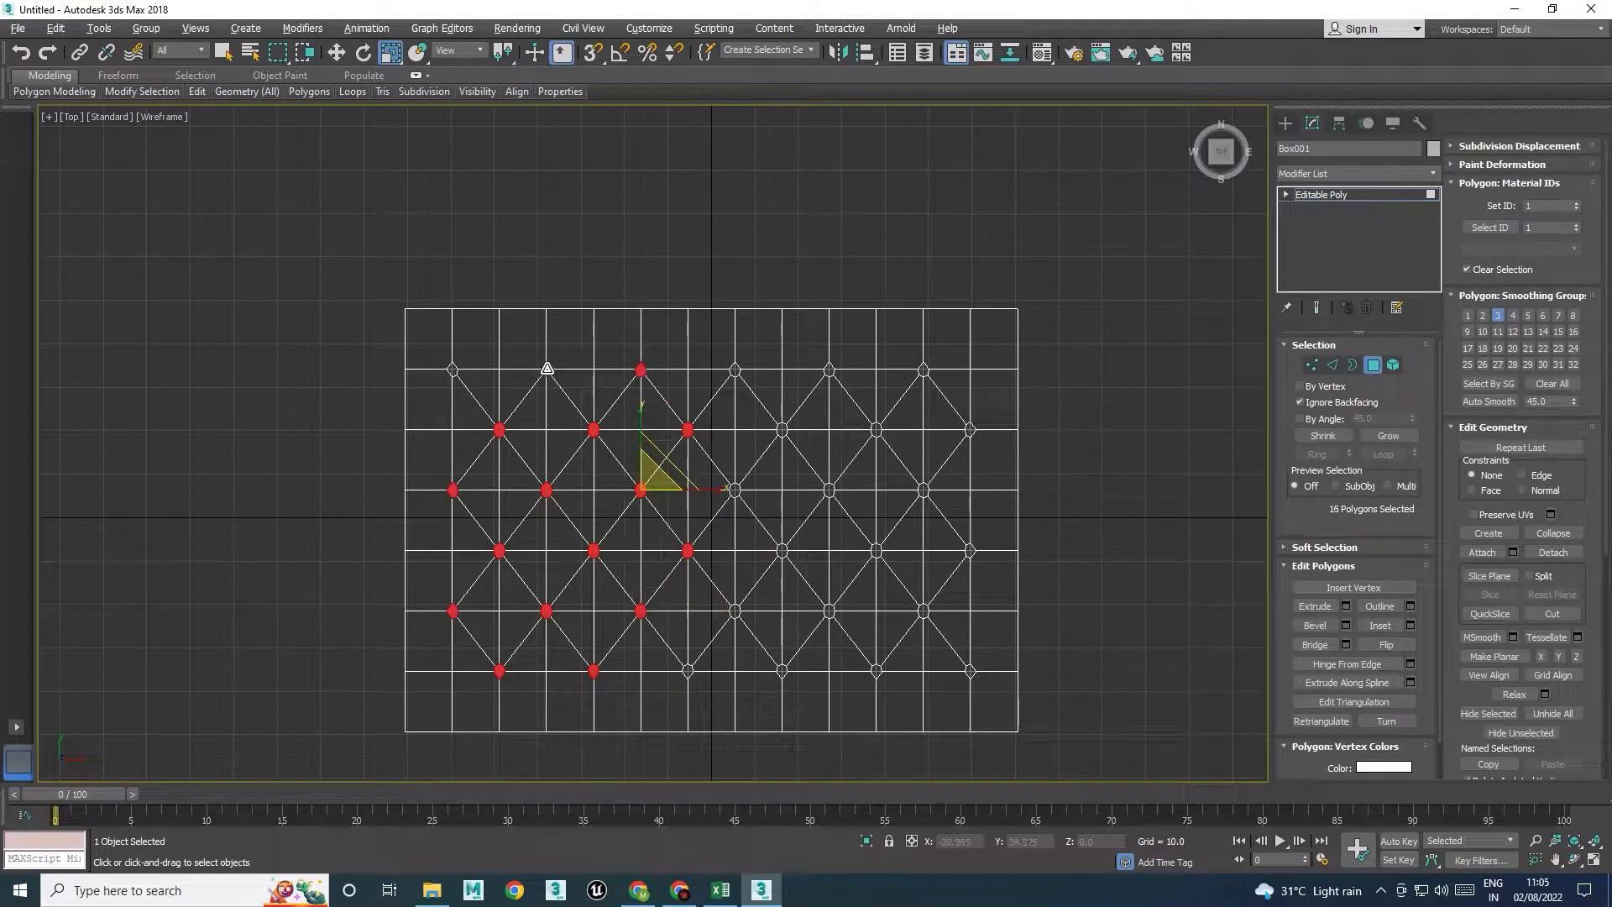
pyautogui.keyDown('ctrl'); pyautogui.click(452, 370); pyautogui.keyUp('ctrl')
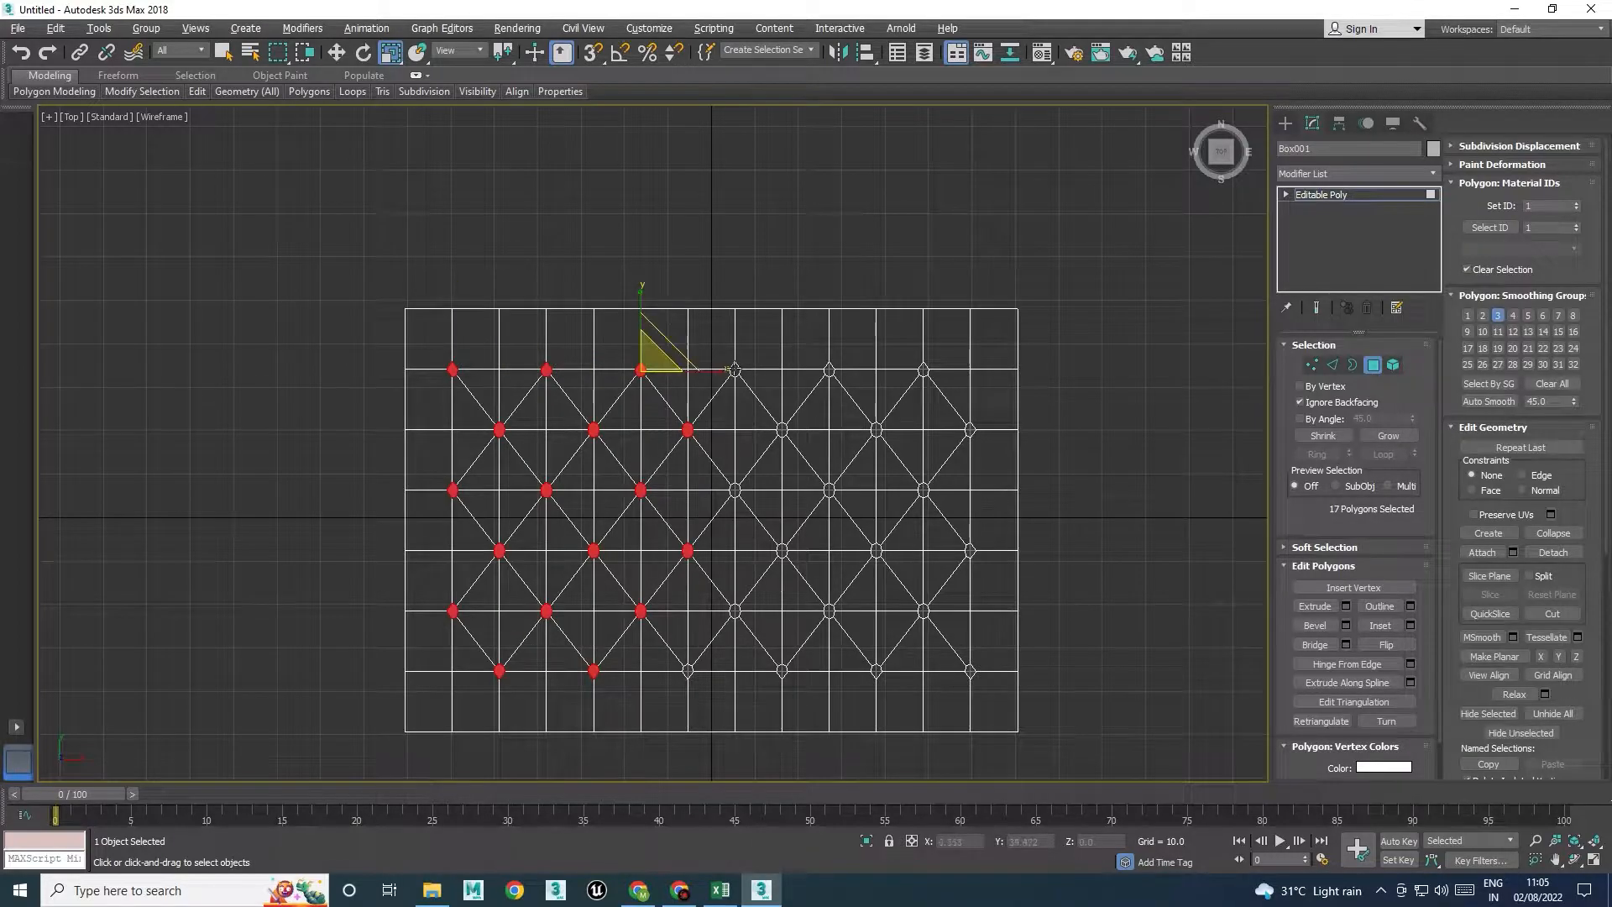
# Add the remaining small chamfer polygons on the right half of the top surface to the selection
pyautogui.keyDown('ctrl'); pyautogui.click(736, 372); pyautogui.keyUp('ctrl')
pyautogui.keyDown('ctrl'); pyautogui.click(781, 430); pyautogui.keyUp('ctrl')
pyautogui.keyDown('ctrl'); pyautogui.click(735, 490); pyautogui.keyUp('ctrl')
pyautogui.keyDown('ctrl'); pyautogui.click(782, 552); pyautogui.keyUp('ctrl')
pyautogui.keyDown('ctrl'); pyautogui.click(736, 610); pyautogui.keyUp('ctrl')
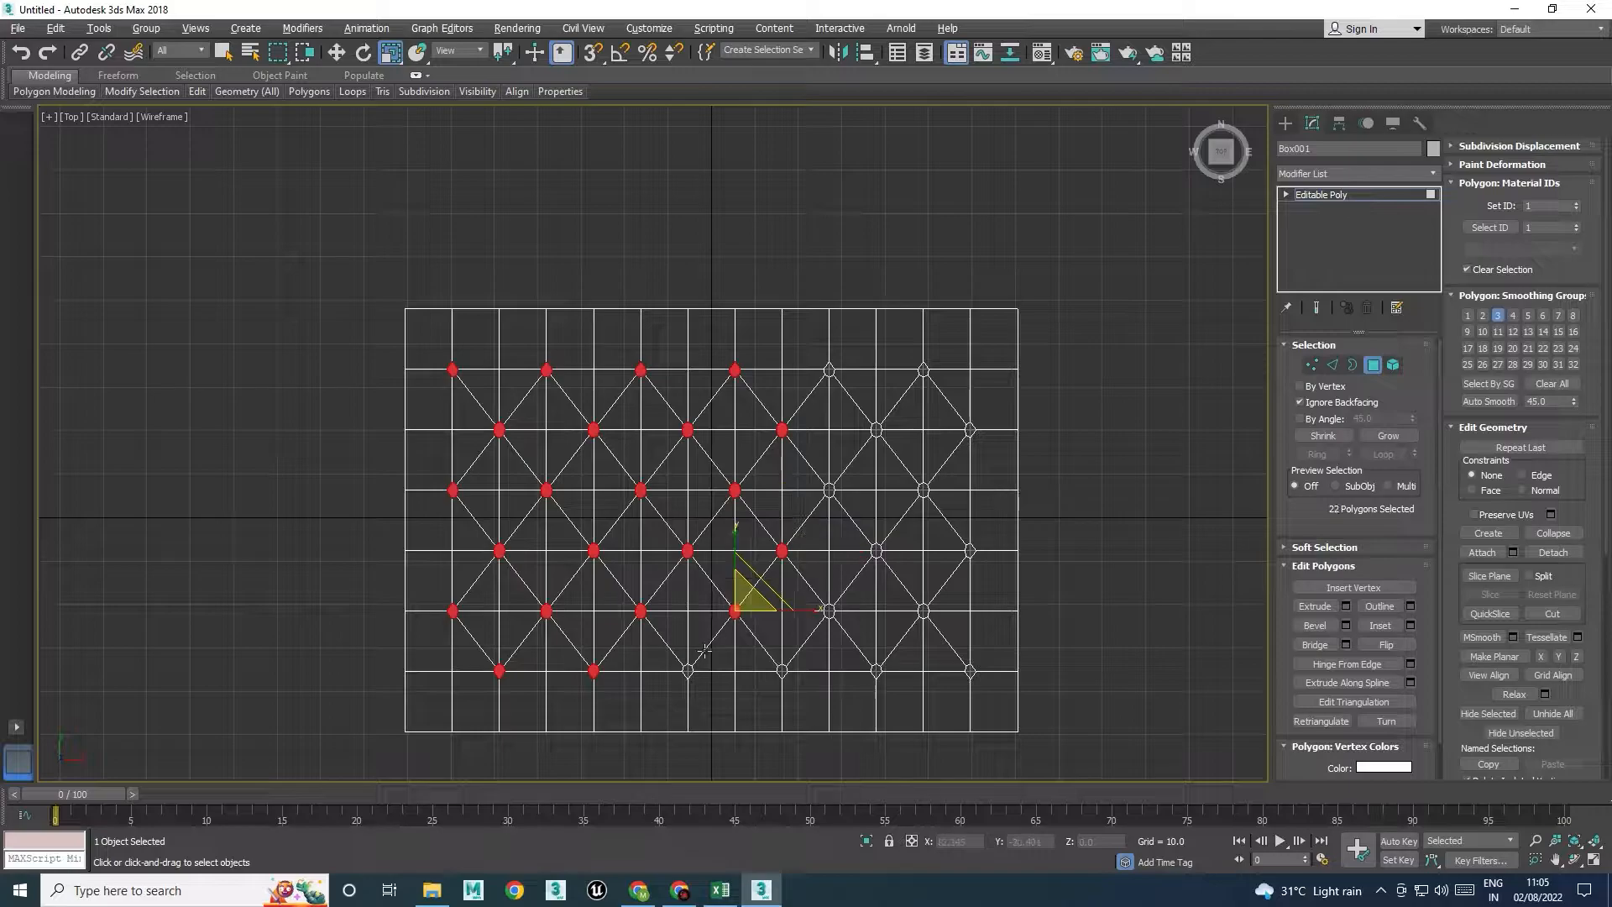
pyautogui.keyDown('ctrl'); pyautogui.click(689, 671); pyautogui.keyUp('ctrl')
pyautogui.keyDown('ctrl'); pyautogui.click(782, 671); pyautogui.keyUp('ctrl')
pyautogui.keyDown('ctrl'); pyautogui.click(830, 610); pyautogui.keyUp('ctrl')
pyautogui.keyDown('ctrl'); pyautogui.click(875, 550); pyautogui.keyUp('ctrl')
pyautogui.keyDown('ctrl'); pyautogui.click(836, 472); pyautogui.keyUp('ctrl')
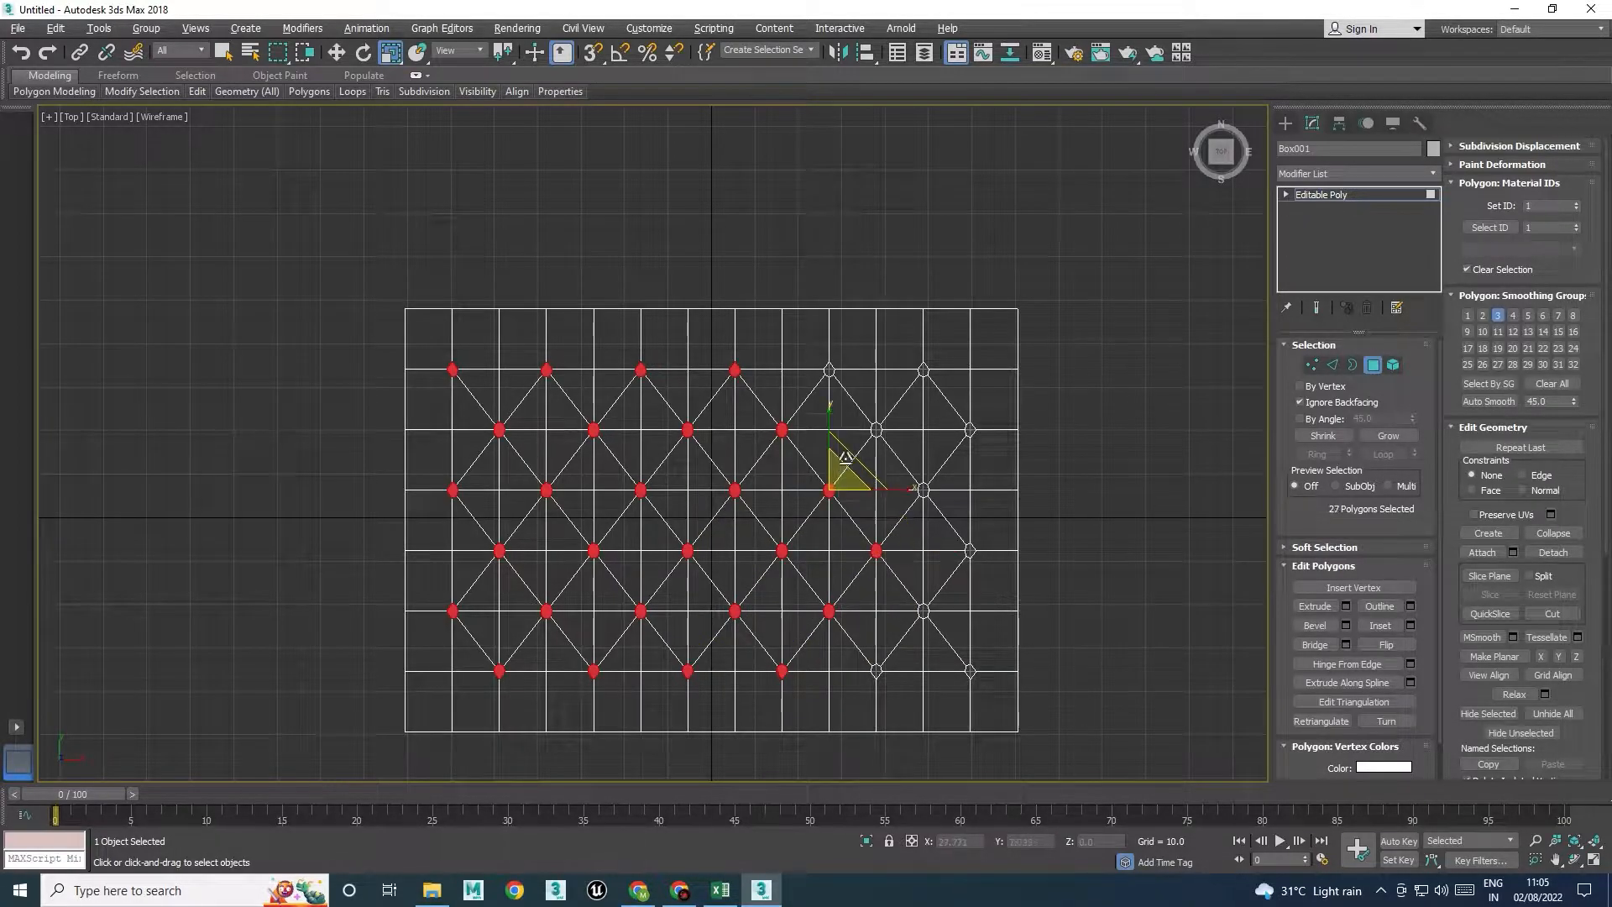
pyautogui.keyDown('ctrl'); pyautogui.click(876, 429); pyautogui.keyUp('ctrl')
pyautogui.keyDown('ctrl'); pyautogui.click(829, 369); pyautogui.keyUp('ctrl')
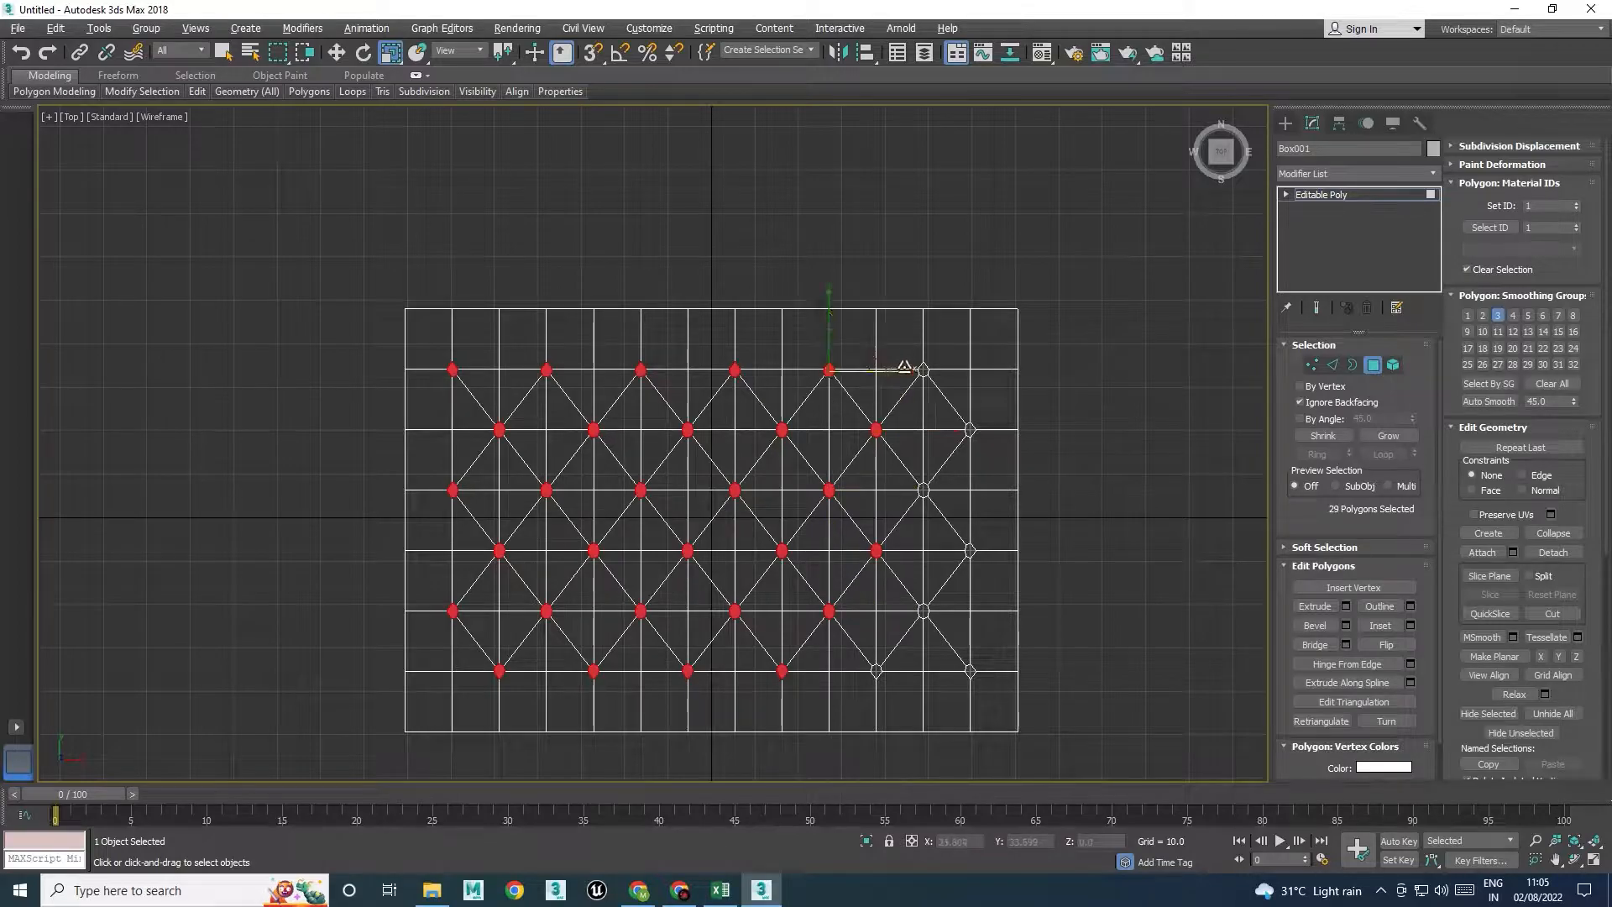
pyautogui.keyDown('ctrl'); pyautogui.click(924, 369); pyautogui.keyUp('ctrl')
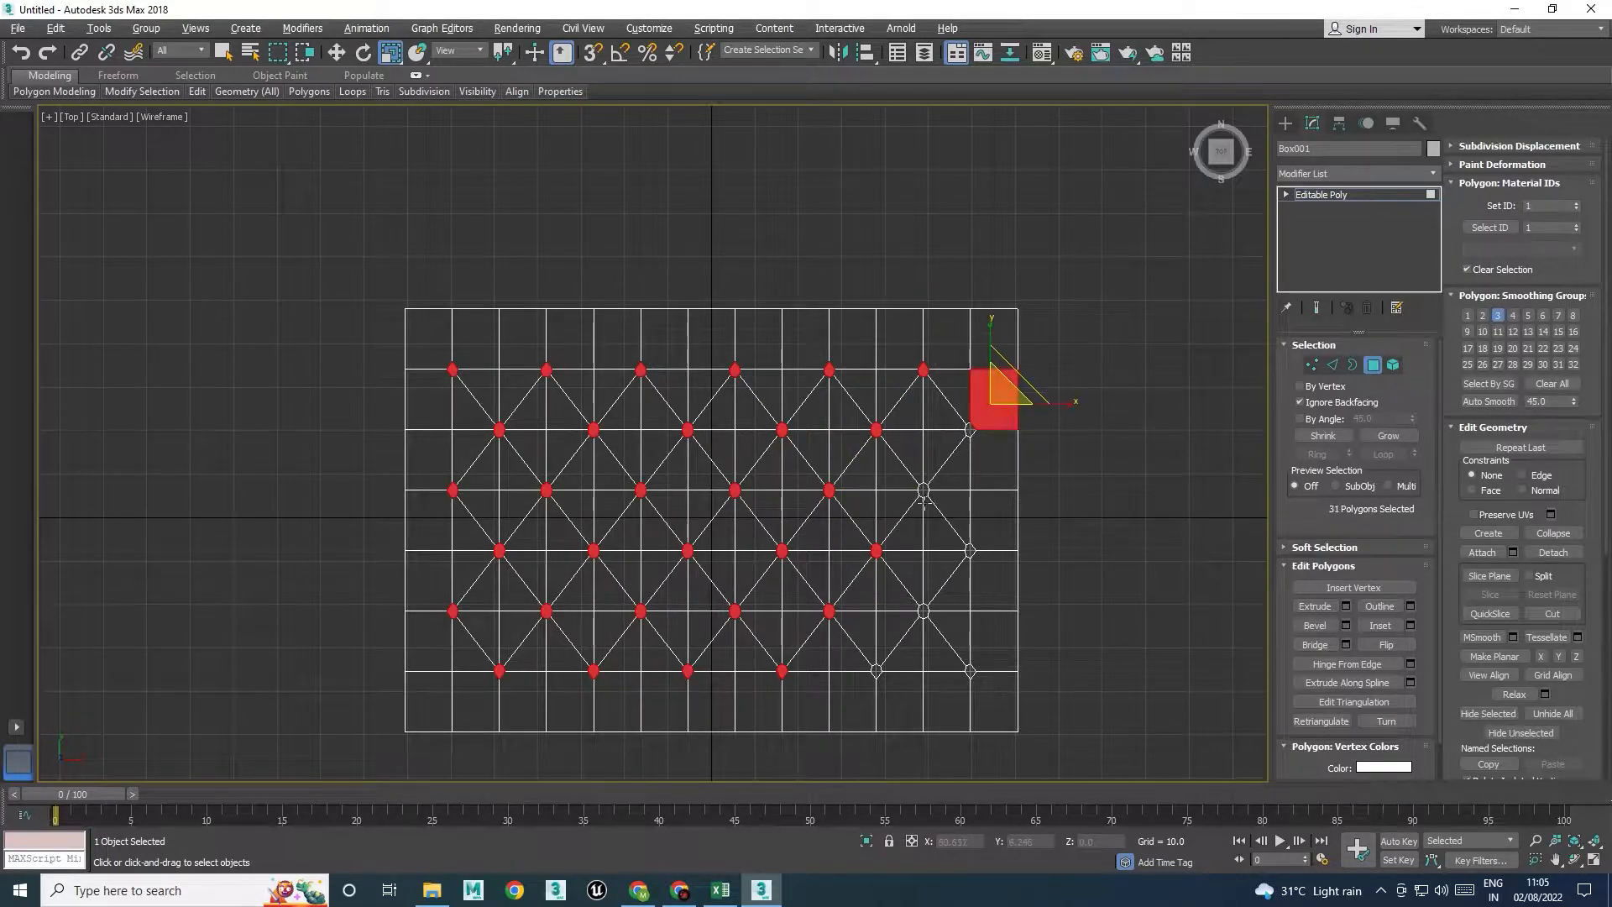
pyautogui.keyDown('ctrl'); pyautogui.click(965, 439); pyautogui.keyUp('ctrl')
pyautogui.keyDown('ctrl'); pyautogui.click(968, 433); pyautogui.keyUp('ctrl')
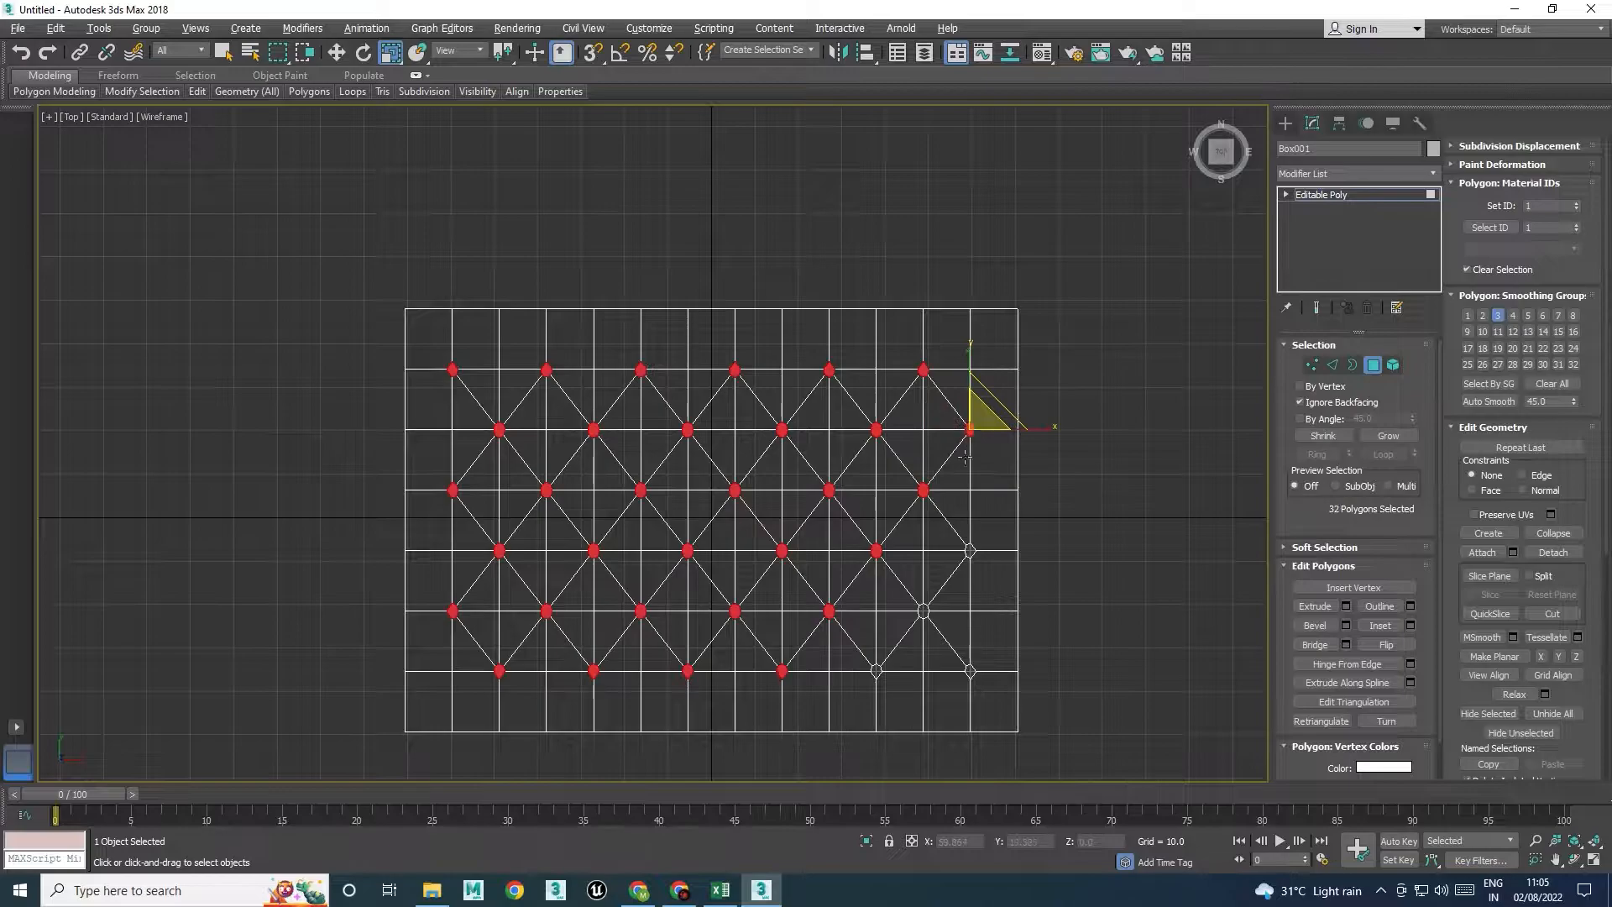
pyautogui.keyDown('ctrl'); pyautogui.click(969, 551); pyautogui.keyUp('ctrl')
pyautogui.keyDown('ctrl'); pyautogui.click(924, 610); pyautogui.keyUp('ctrl')
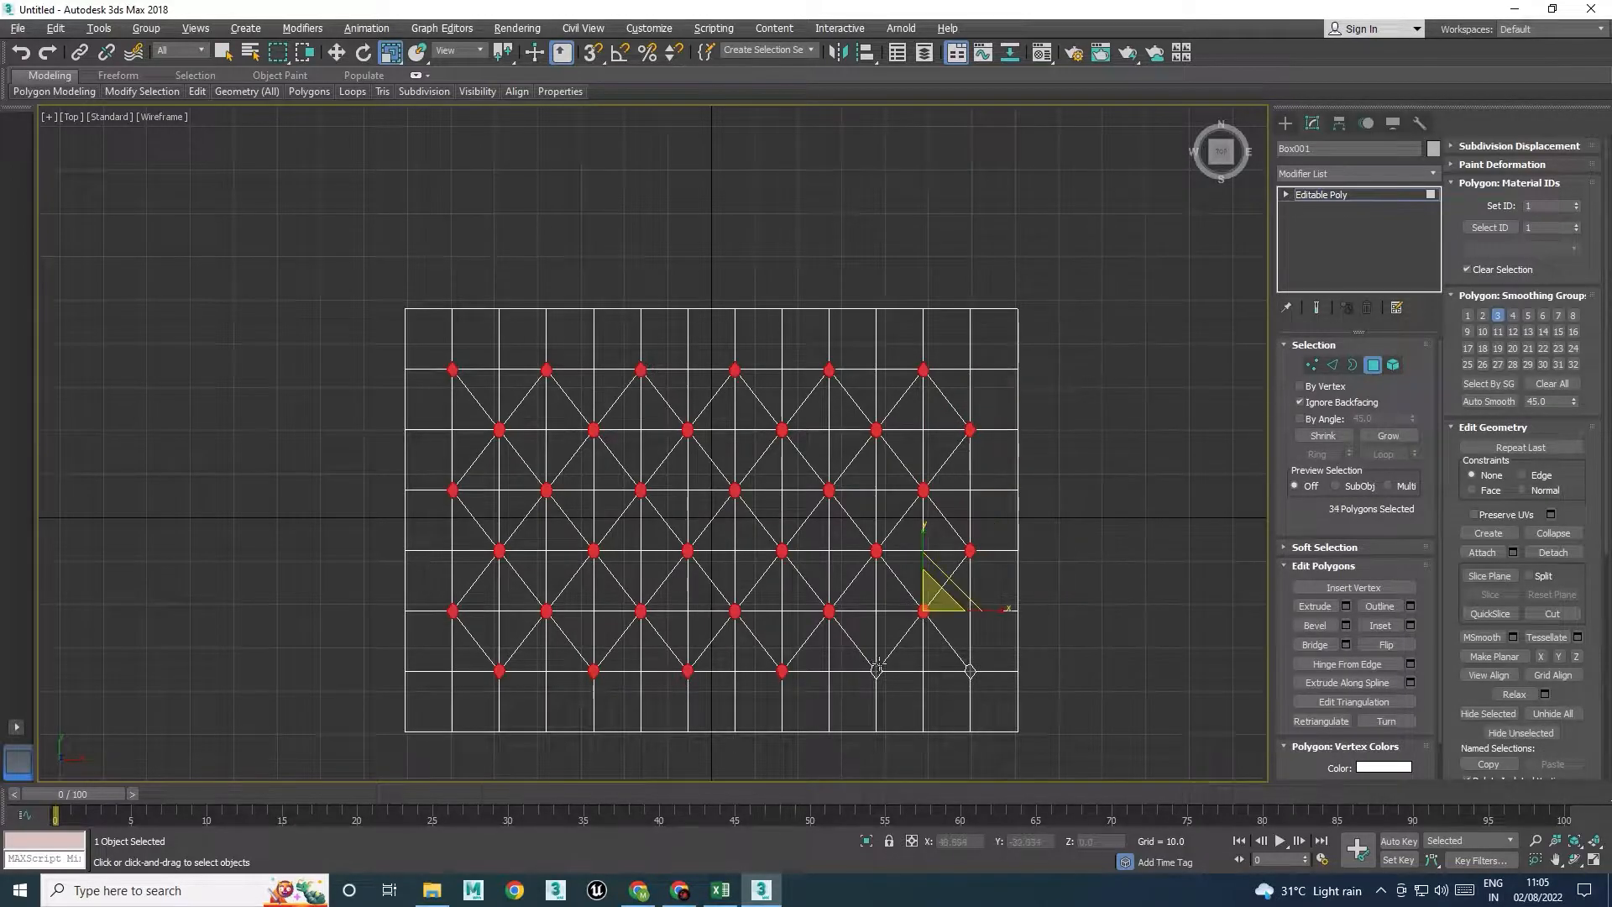
pyautogui.keyDown('ctrl'); pyautogui.click(970, 671); pyautogui.keyUp('ctrl')
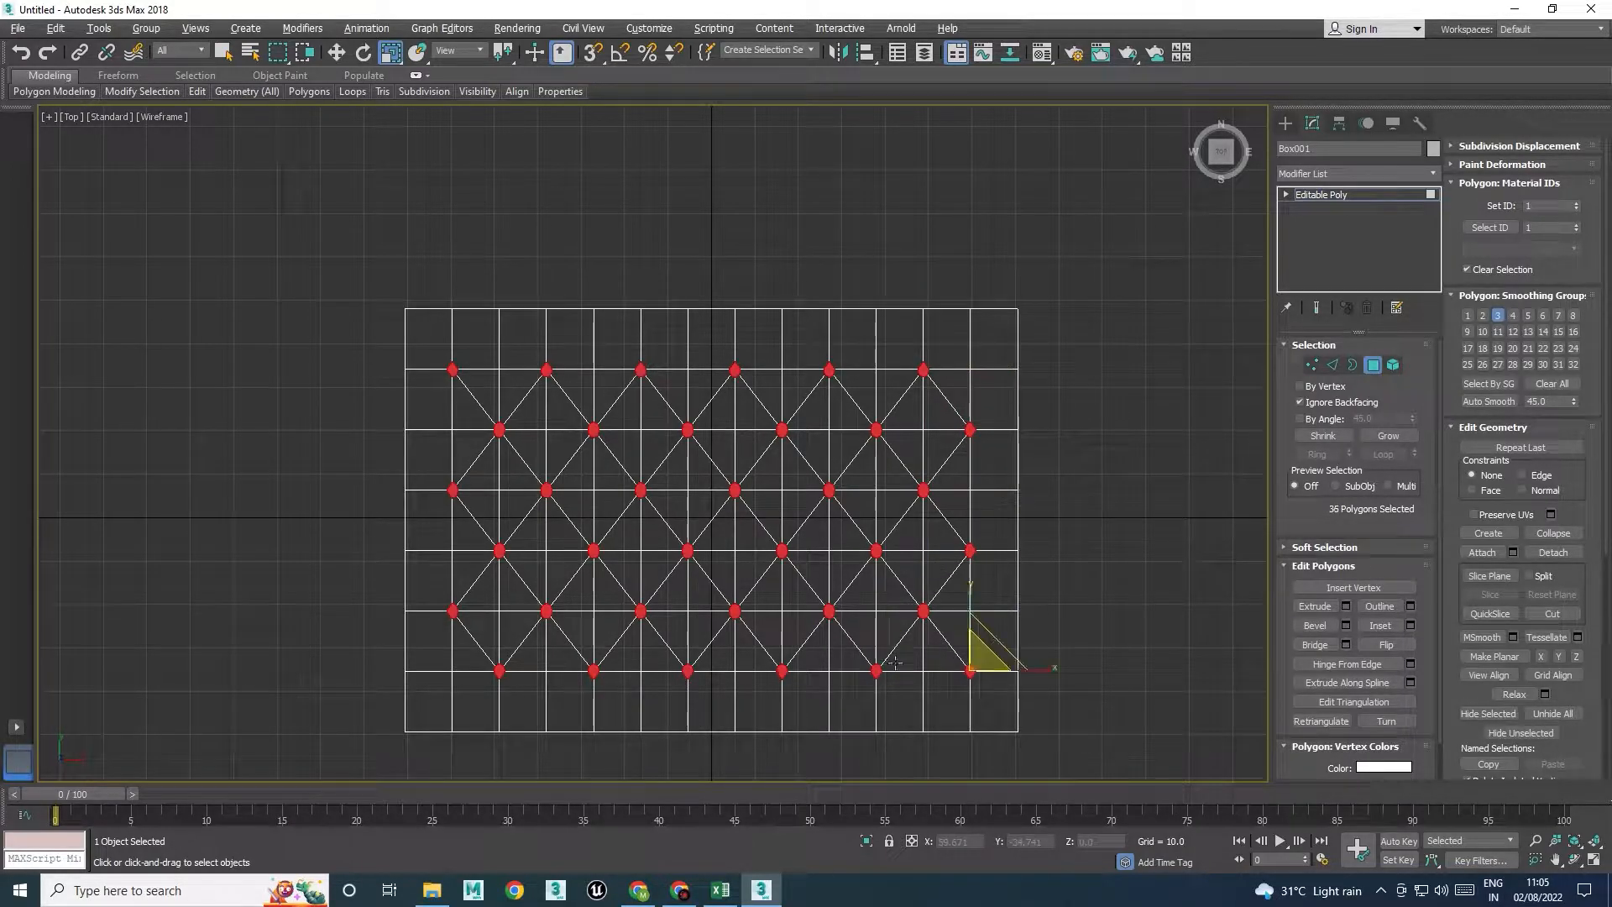
# Start a Bevel on the selected chamfer polygons in the perspective view and set its height to 0
pyautogui.hotkey('alt', 'w')
pyautogui.middleClick(1065, 641)
pyautogui.hotkey('alt', 'w')
pyautogui.scroll(-5, 806, 500)
pyautogui.moveTo(804, 503)
pyautogui.keyDown('alt'); pyautogui.mouseDown(button='middle')
pyautogui.moveTo(795, 540)
pyautogui.moveTo(831, 511)
pyautogui.mouseUp(button='middle'); pyautogui.keyUp('alt')
pyautogui.rightClick(924, 451)
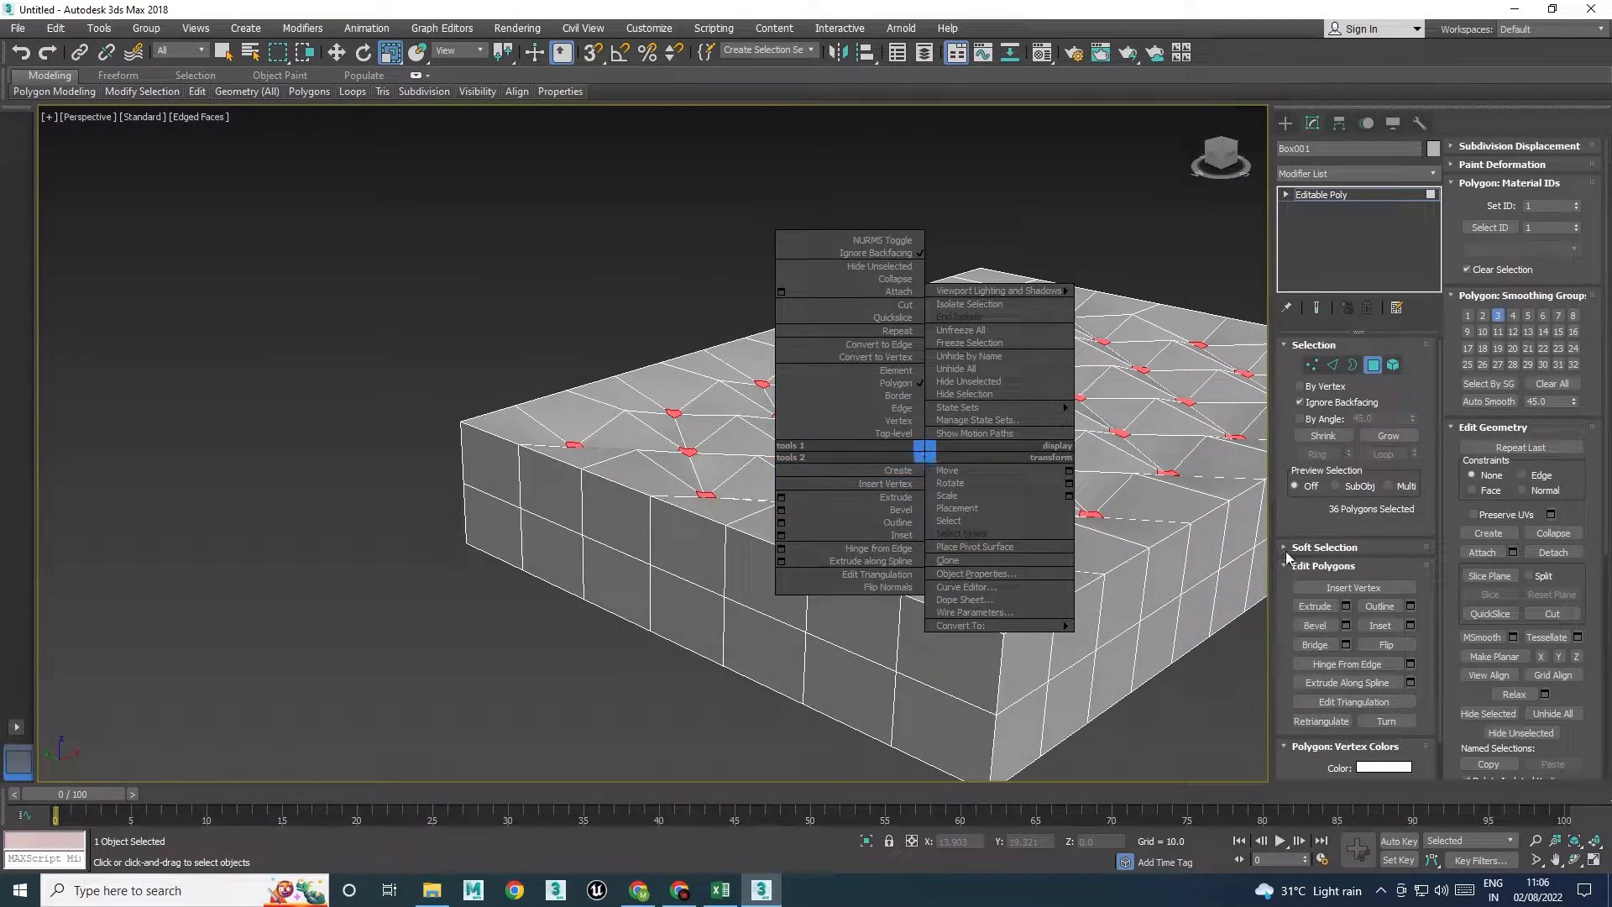
pyautogui.click(1350, 625)
pyautogui.click(1347, 626)
pyautogui.scroll(3, 902, 562)
pyautogui.moveTo(914, 587)
pyautogui.mouseDown(button='middle')
pyautogui.moveTo(820, 594)
pyautogui.moveTo(903, 597)
pyautogui.mouseUp(button='middle')
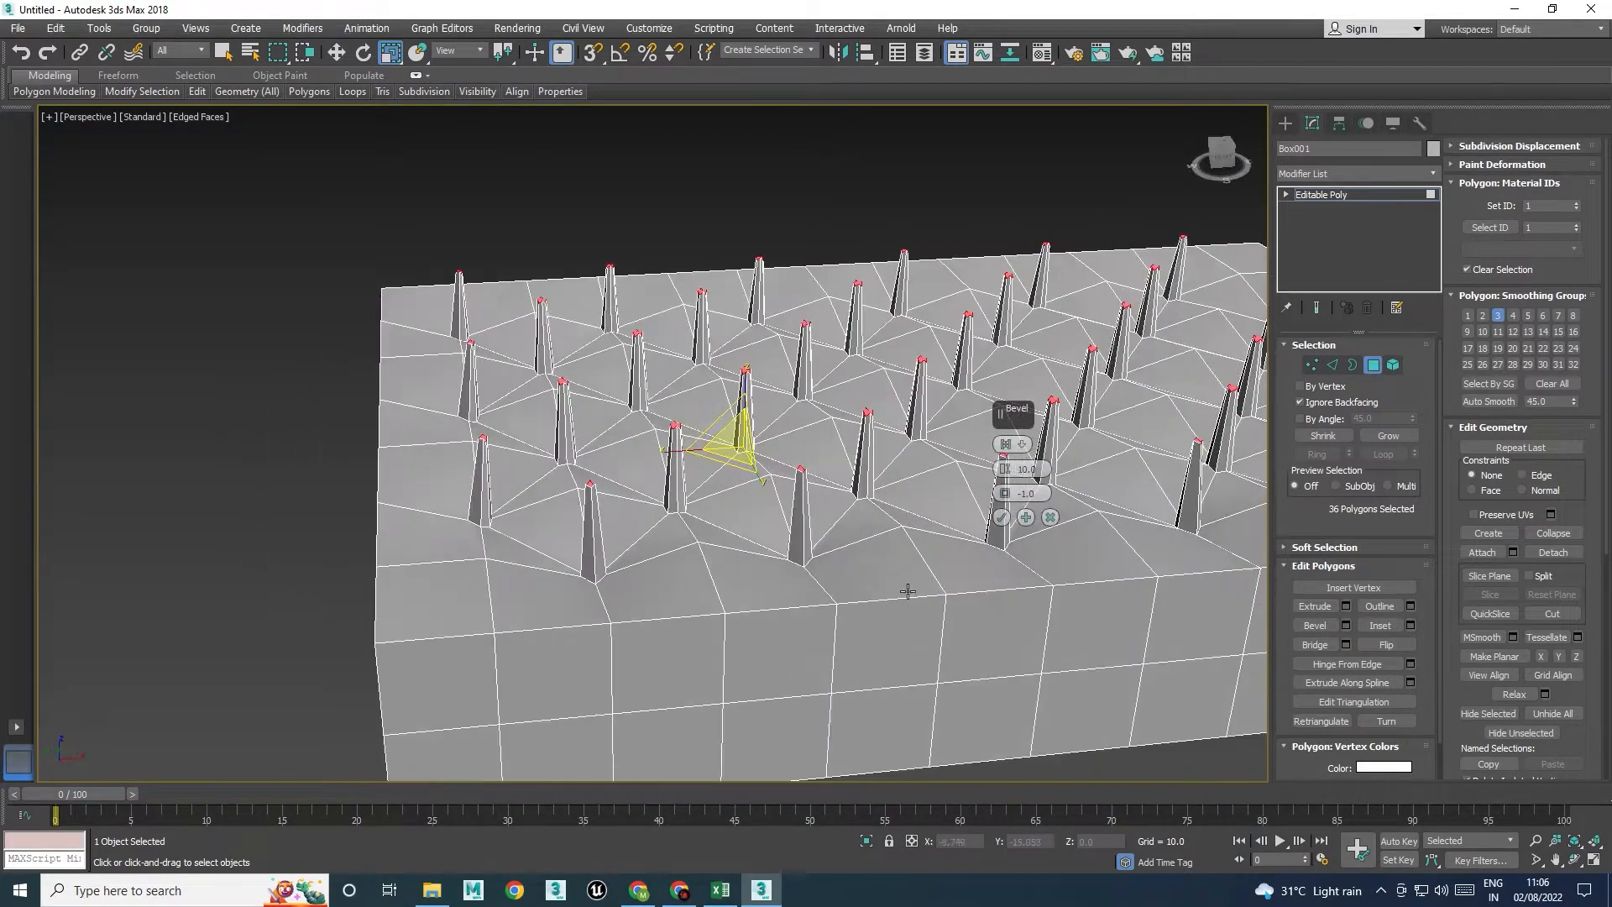
pyautogui.scroll(5, 903, 596)
pyautogui.moveTo(1014, 480); pyautogui.dragTo(1010, 553)
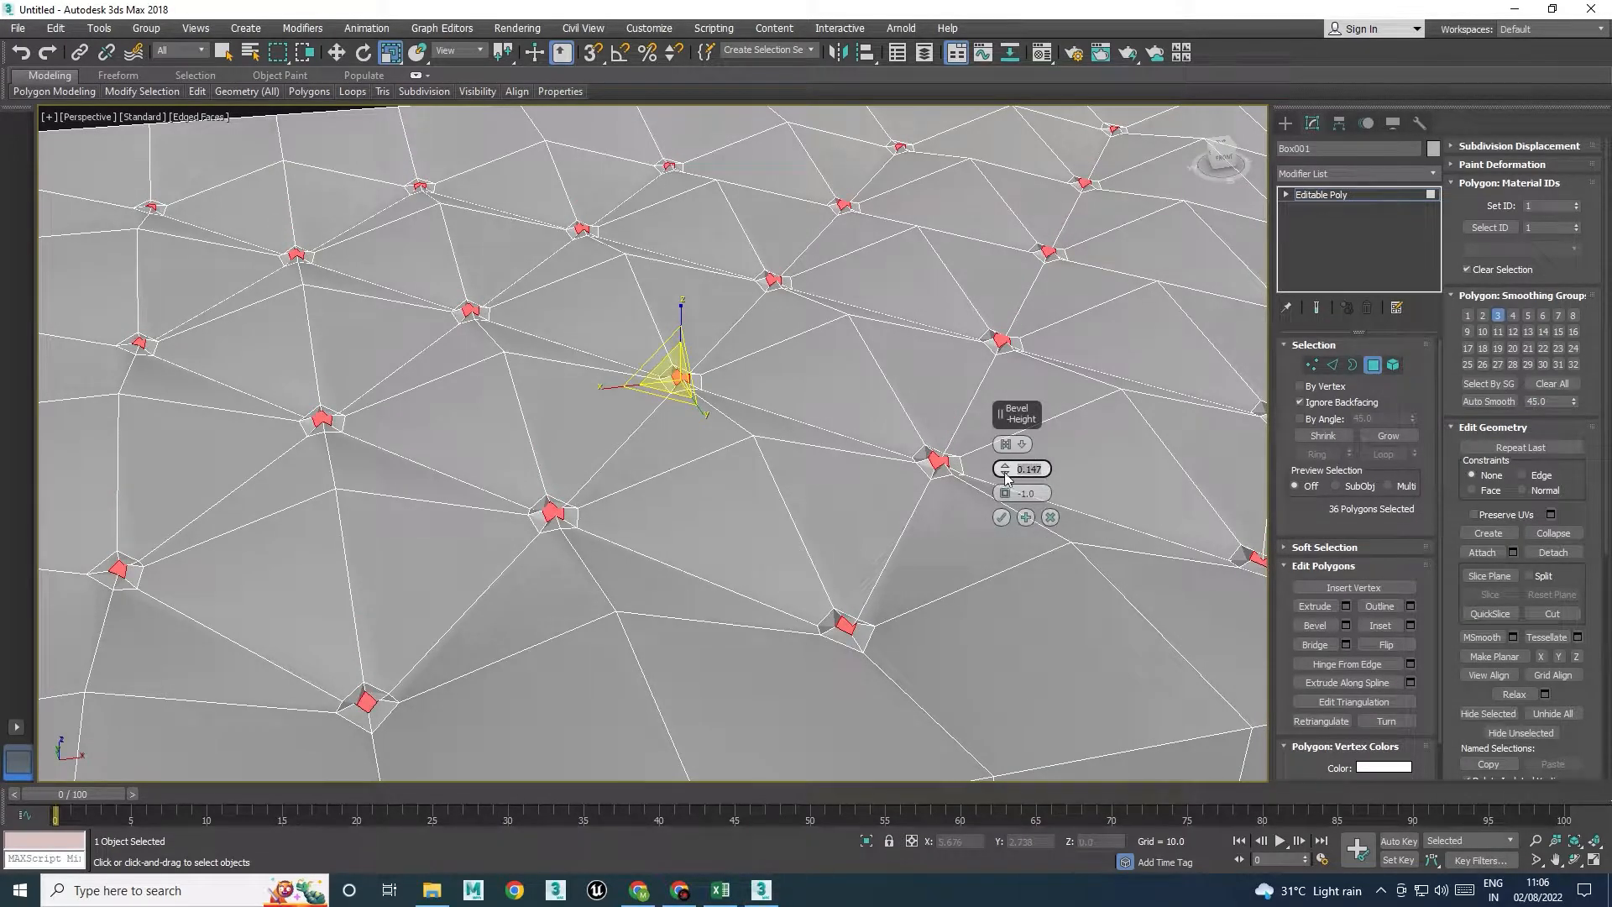
pyautogui.press('Return')
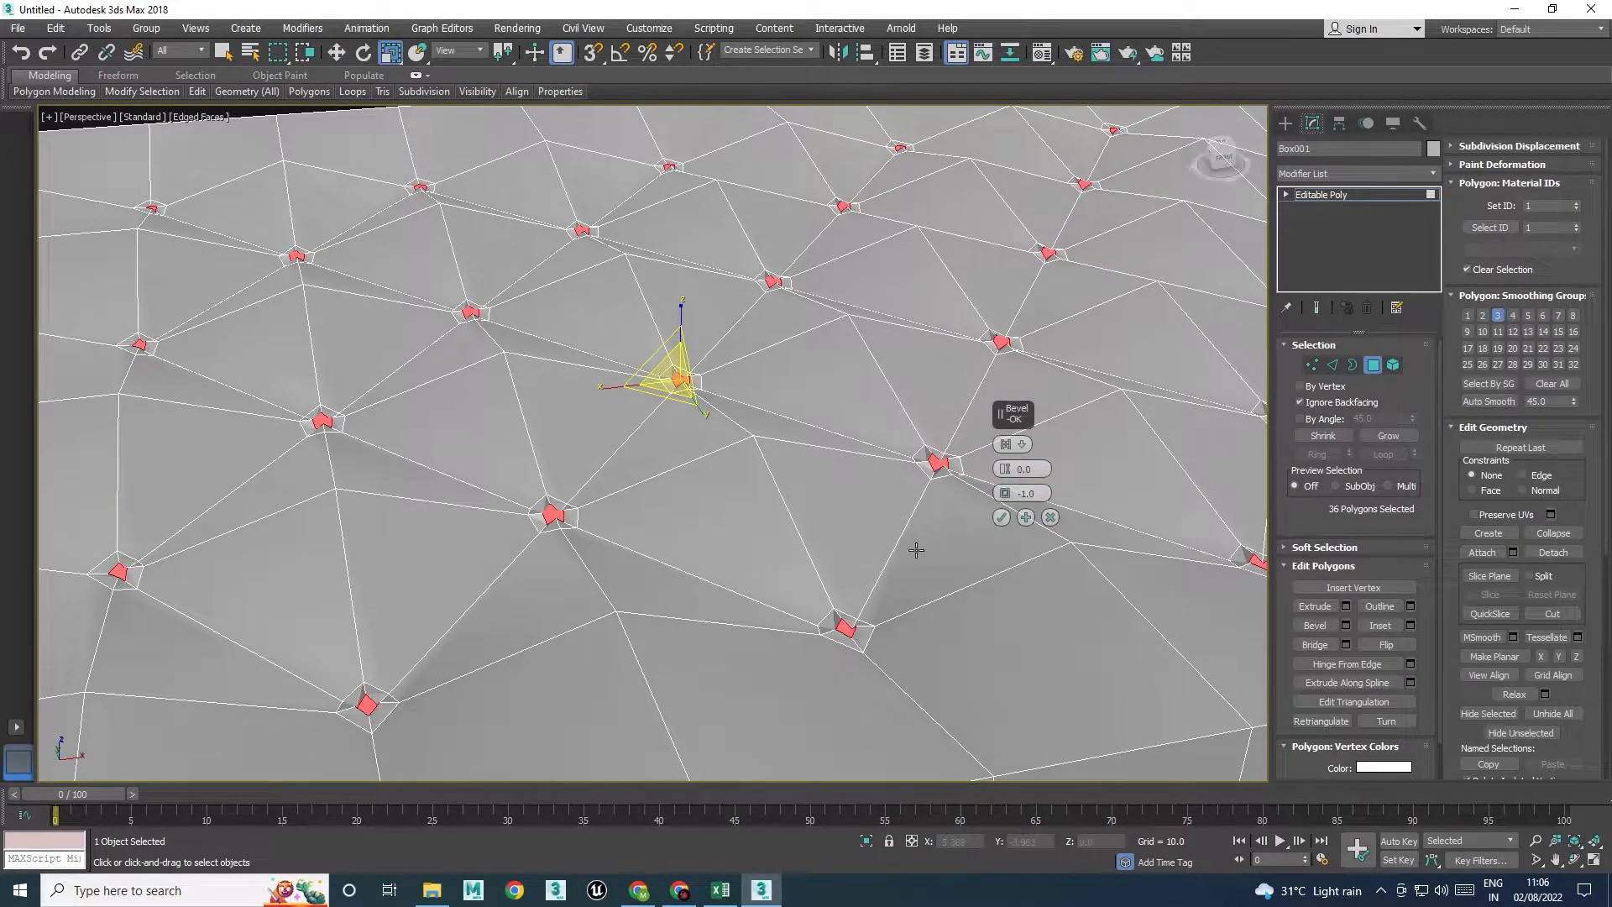
# Set the bevel outline to about -0.2 for a narrow inset inside each chamfer polygon
pyautogui.scroll(4, 840, 666)
pyautogui.moveTo(858, 660); pyautogui.dragTo(837, 637, button='middle')
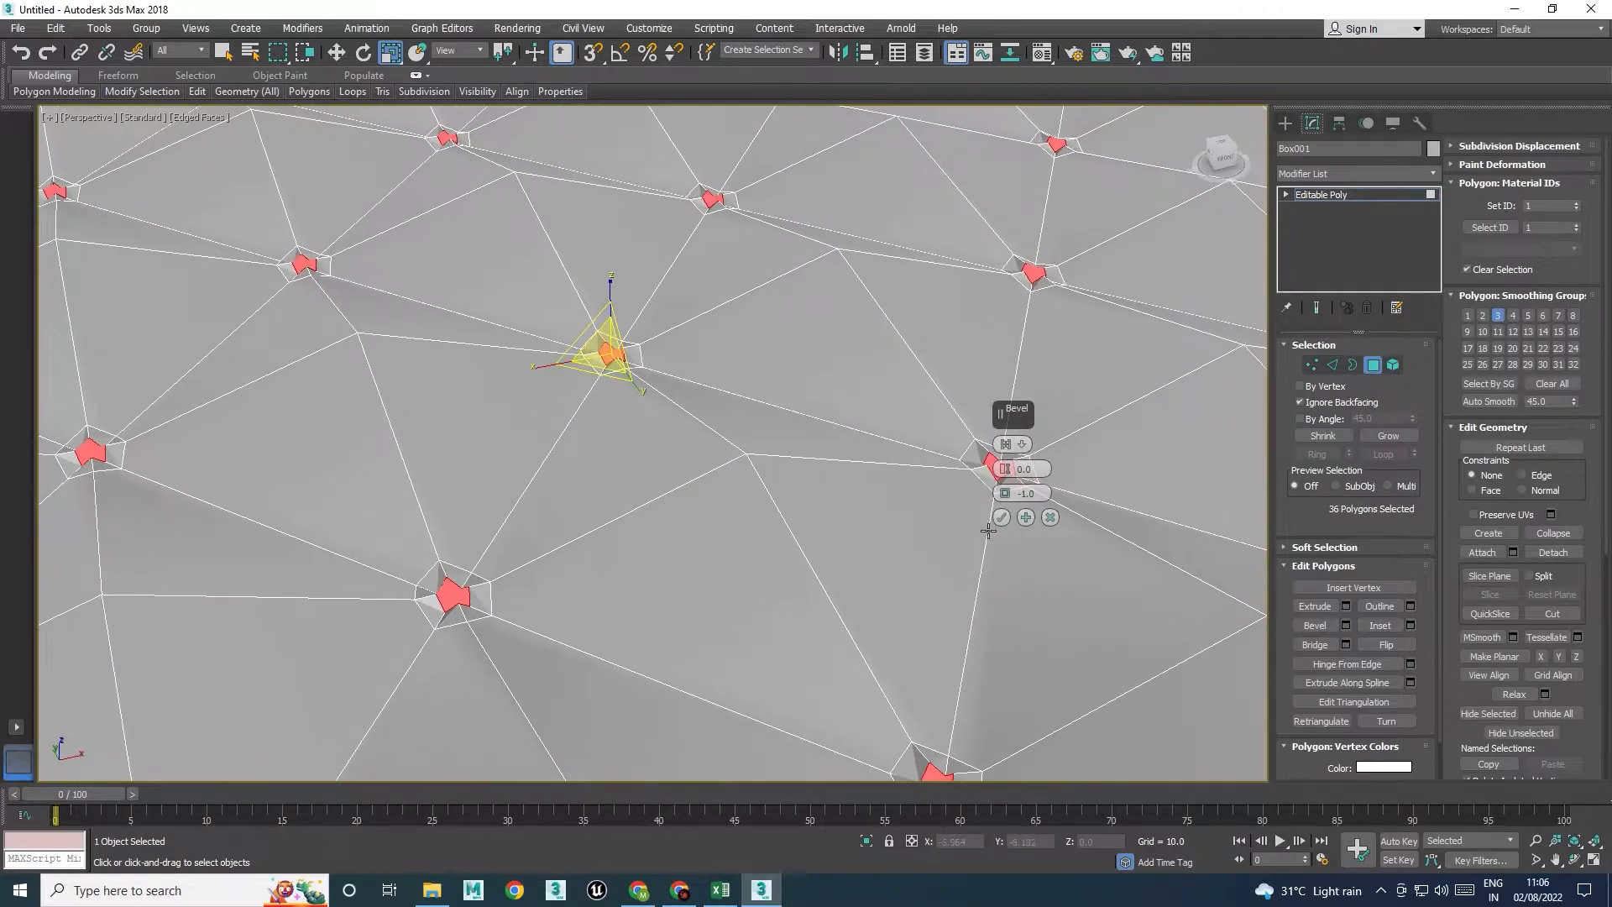
pyautogui.moveTo(1005, 498); pyautogui.dragTo(1008, 489)
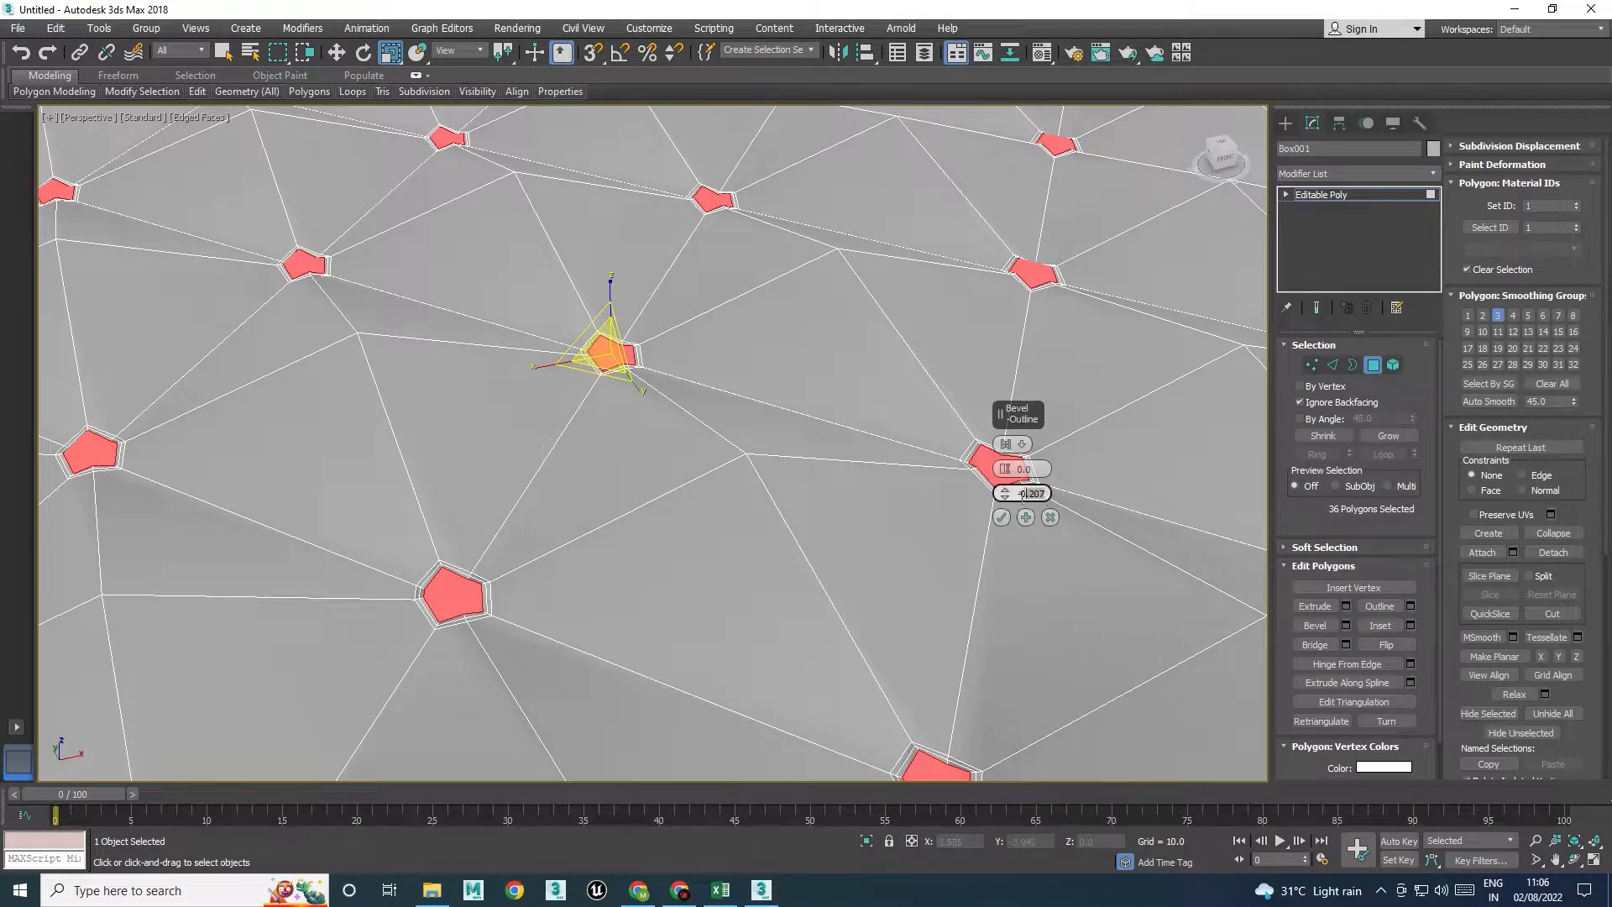
pyautogui.press('Return')
# Sink the inset polygons with a negative bevel height, and apply a flat inset inside them with height 0 and outline -0.226
pyautogui.moveTo(999, 473); pyautogui.dragTo(1002, 493)
pyautogui.click(1026, 518)
pyautogui.write('0')
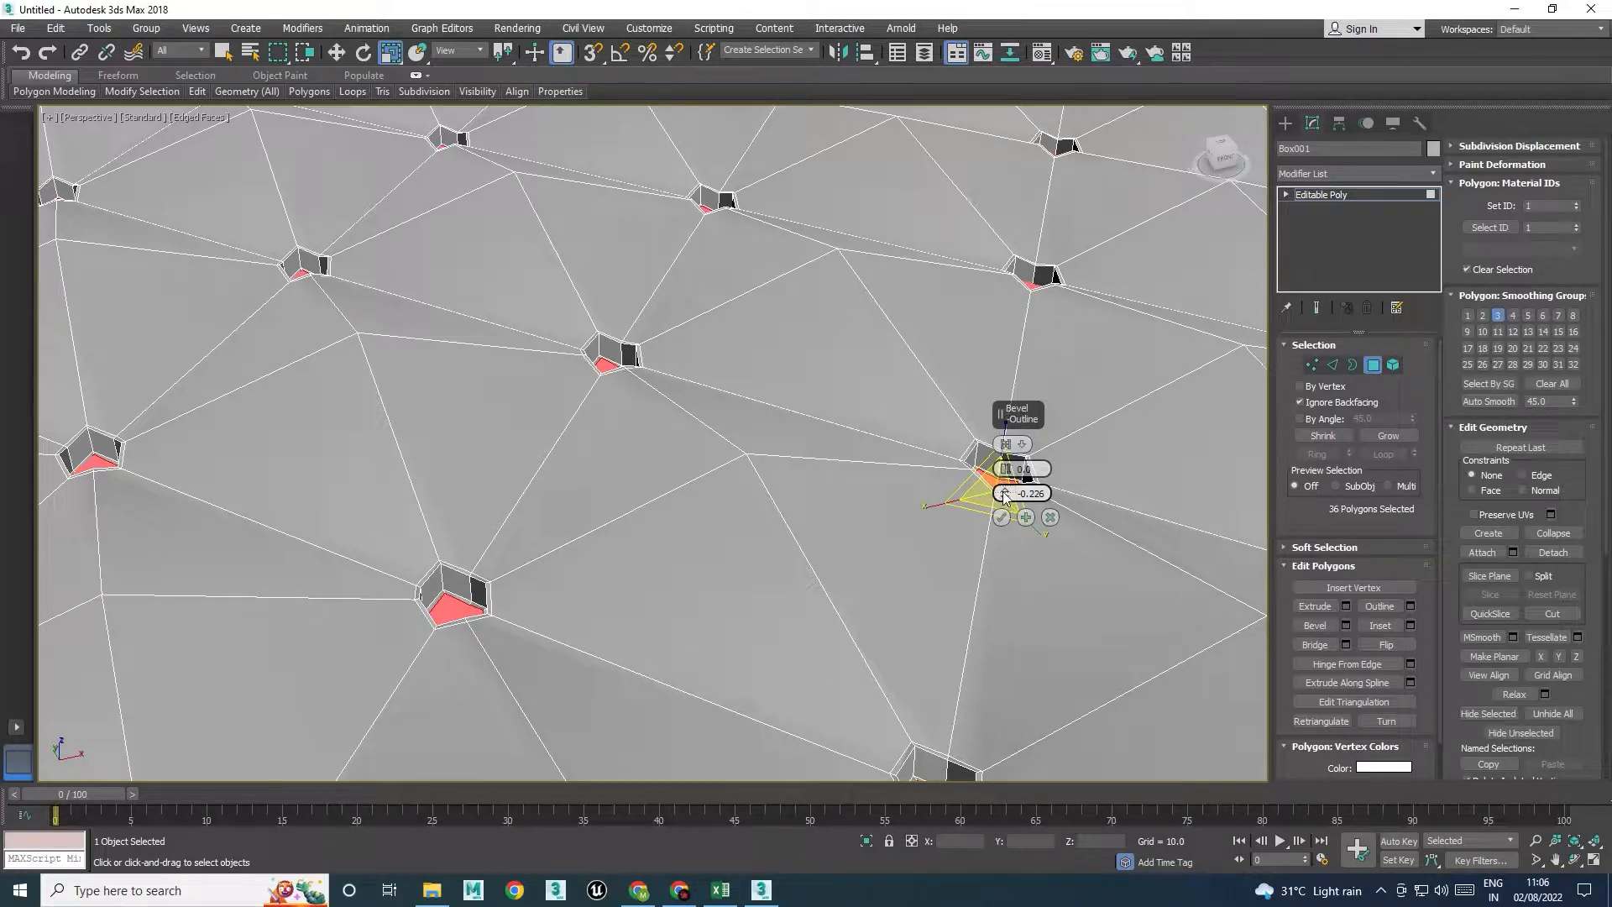
pyautogui.click(1026, 518)
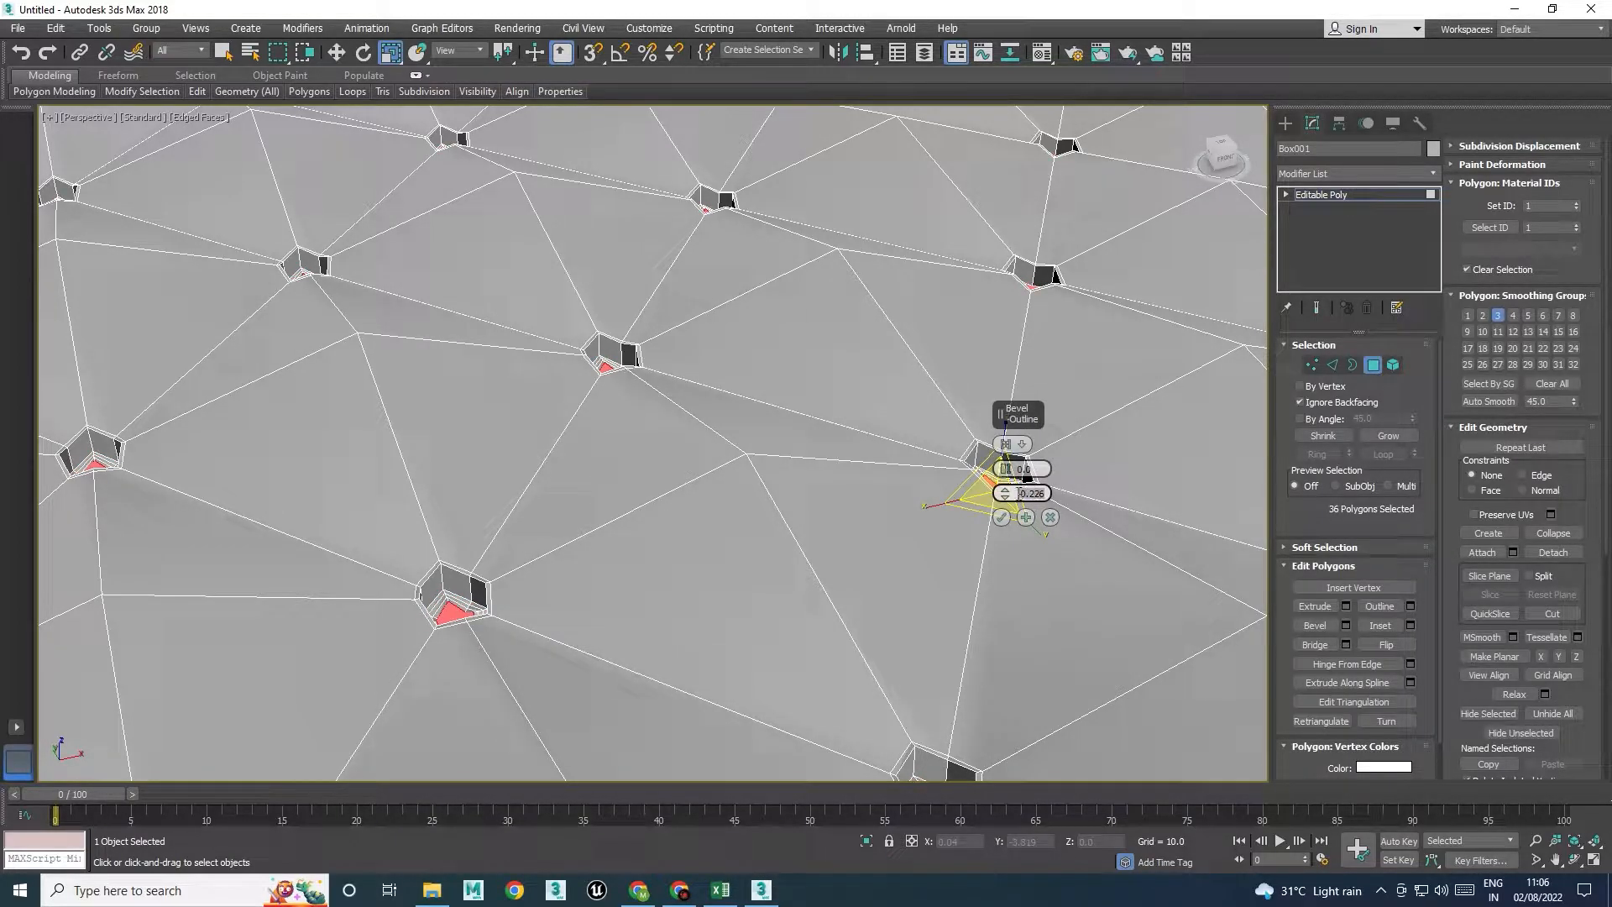
# Undo the last pocket inset and apply a flat inset to the pocket floors with bevel height 0 and outline -0.113
pyautogui.press('Return')
pyautogui.moveTo(1006, 472); pyautogui.dragTo(1010, 460)
pyautogui.rightClick(1010, 465)
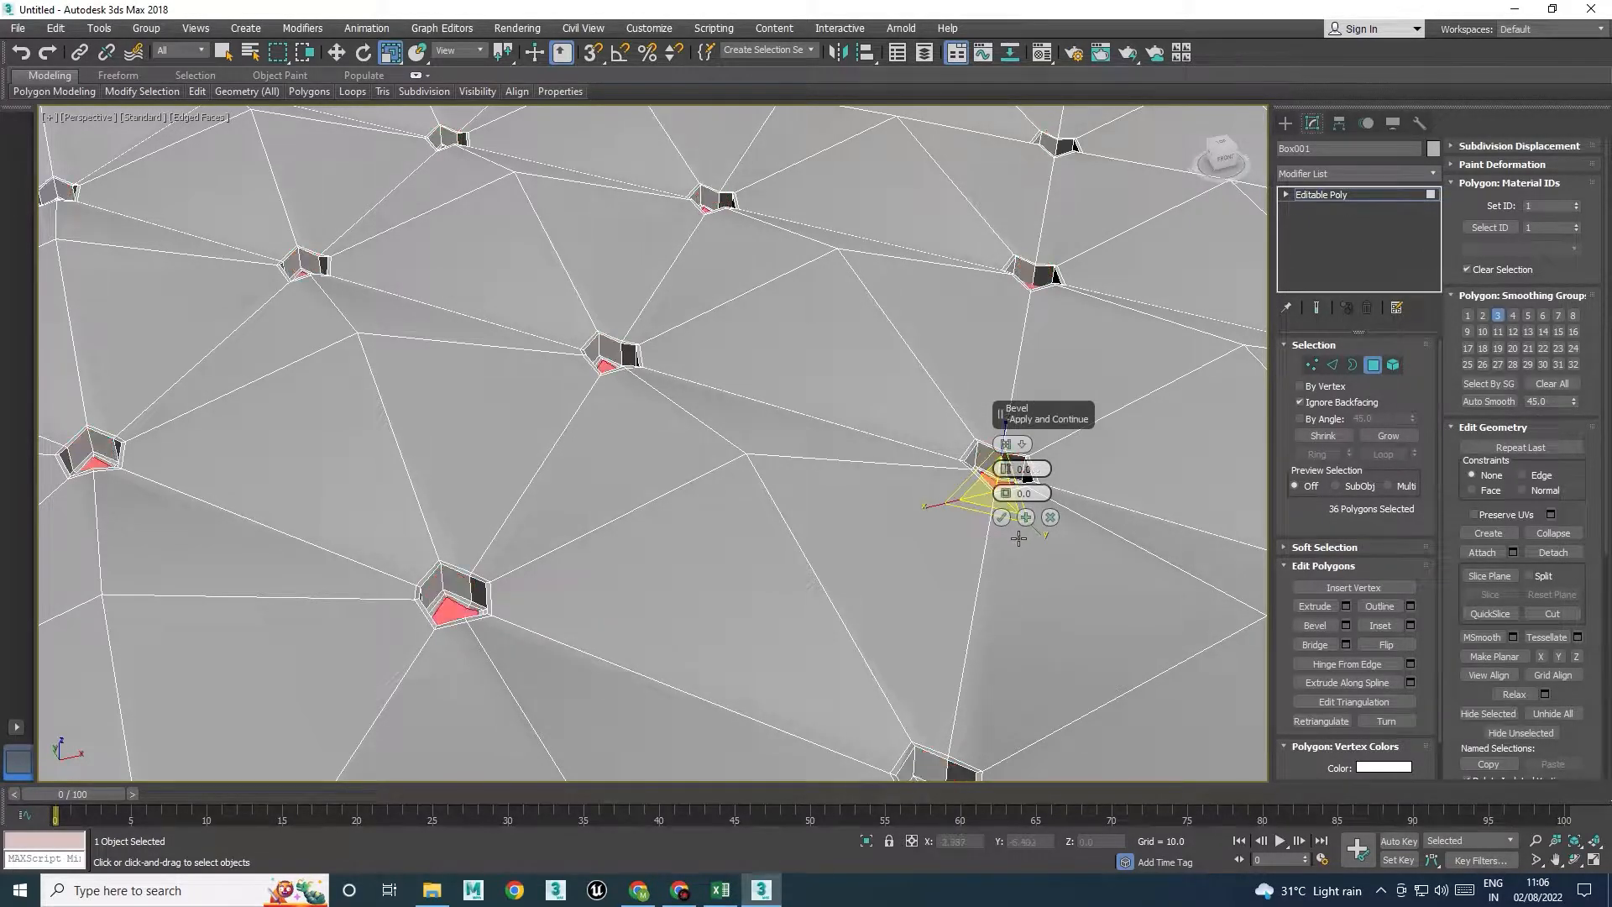
pyautogui.hotkey('ctrl', 'z')
pyautogui.hotkey('ctrl', 'z')
pyautogui.hotkey('ctrl', 'z')
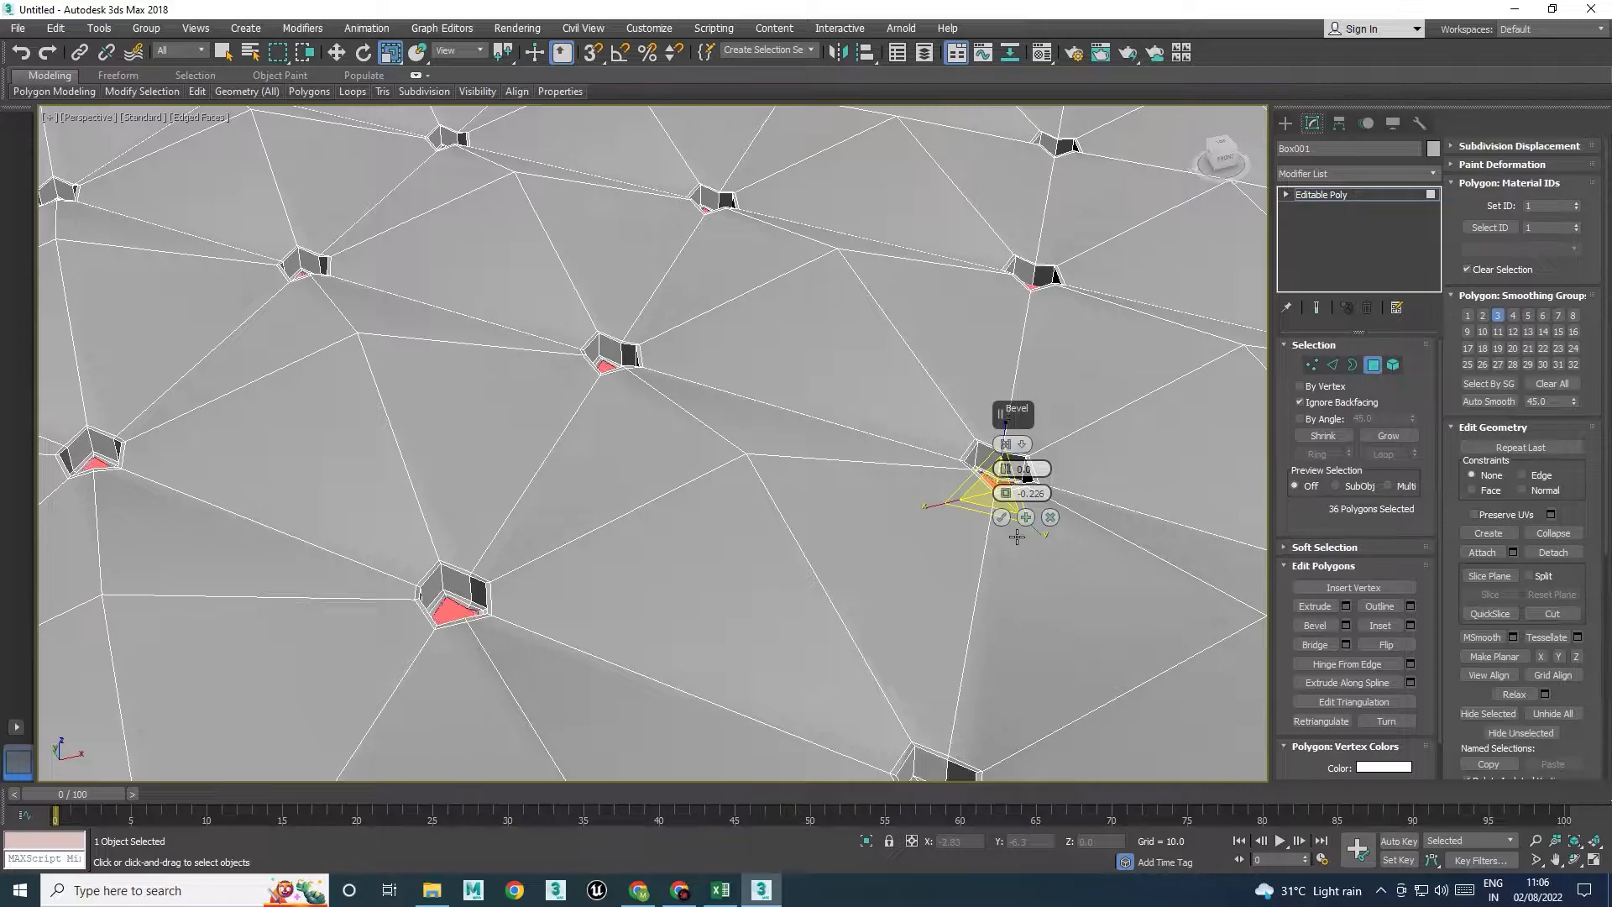
pyautogui.moveTo(1011, 498); pyautogui.dragTo(1011, 495)
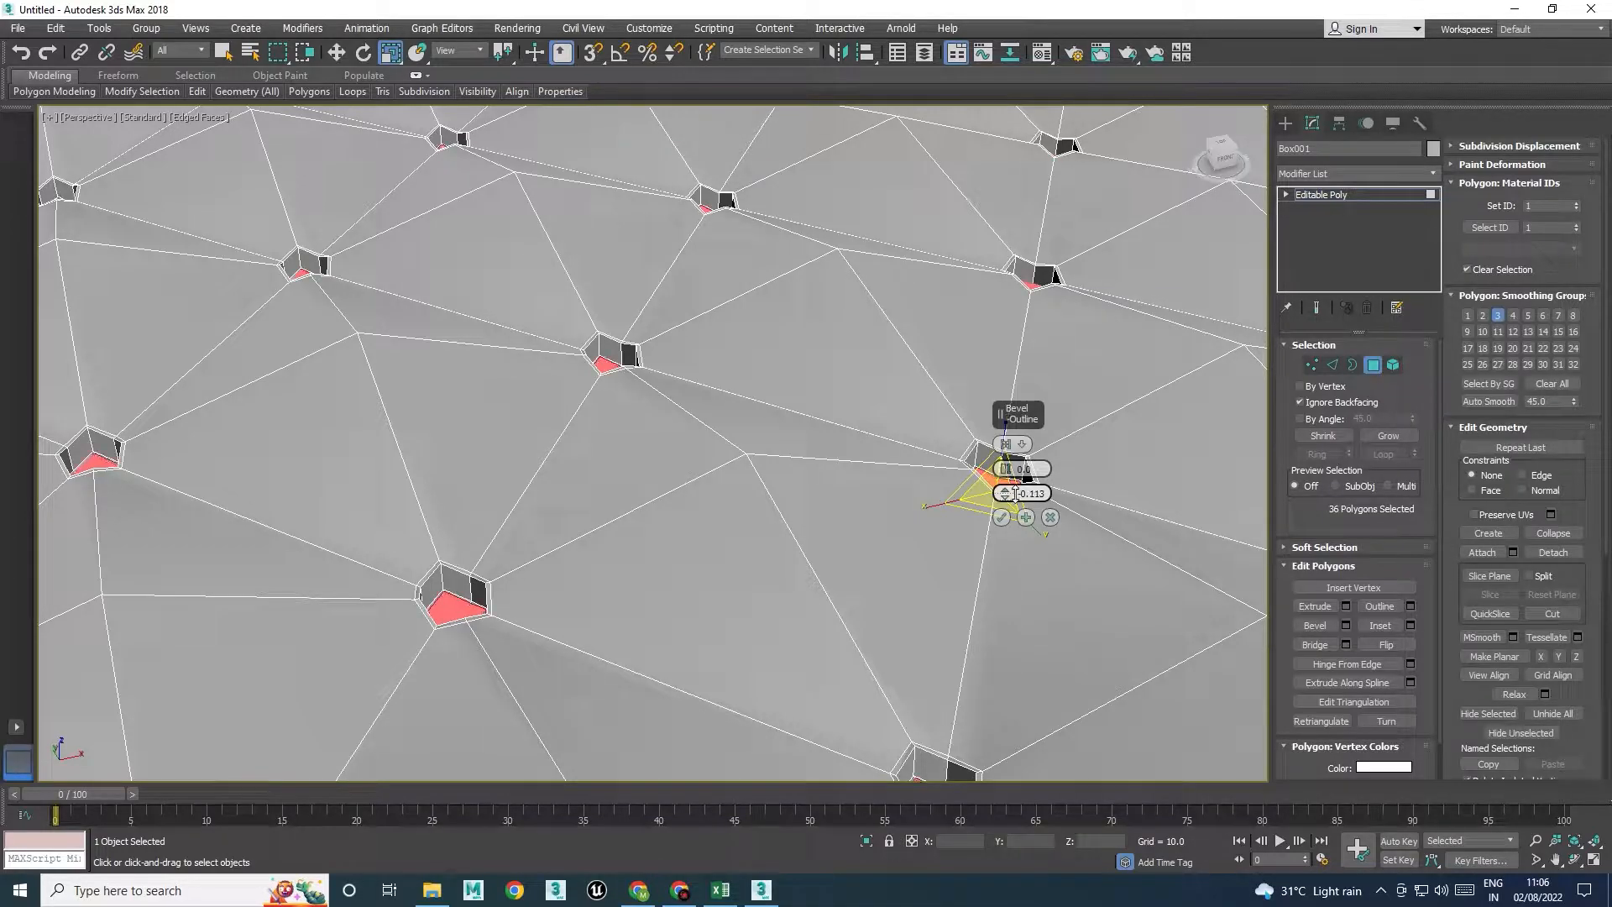
pyautogui.scroll(3, 420, 621)
pyautogui.keyDown('alt'); pyautogui.moveTo(412, 623); pyautogui.dragTo(575, 673, button='middle'); pyautogui.keyUp('alt')
pyautogui.moveTo(845, 681); pyautogui.dragTo(669, 417, button='middle')
pyautogui.click(1025, 517)
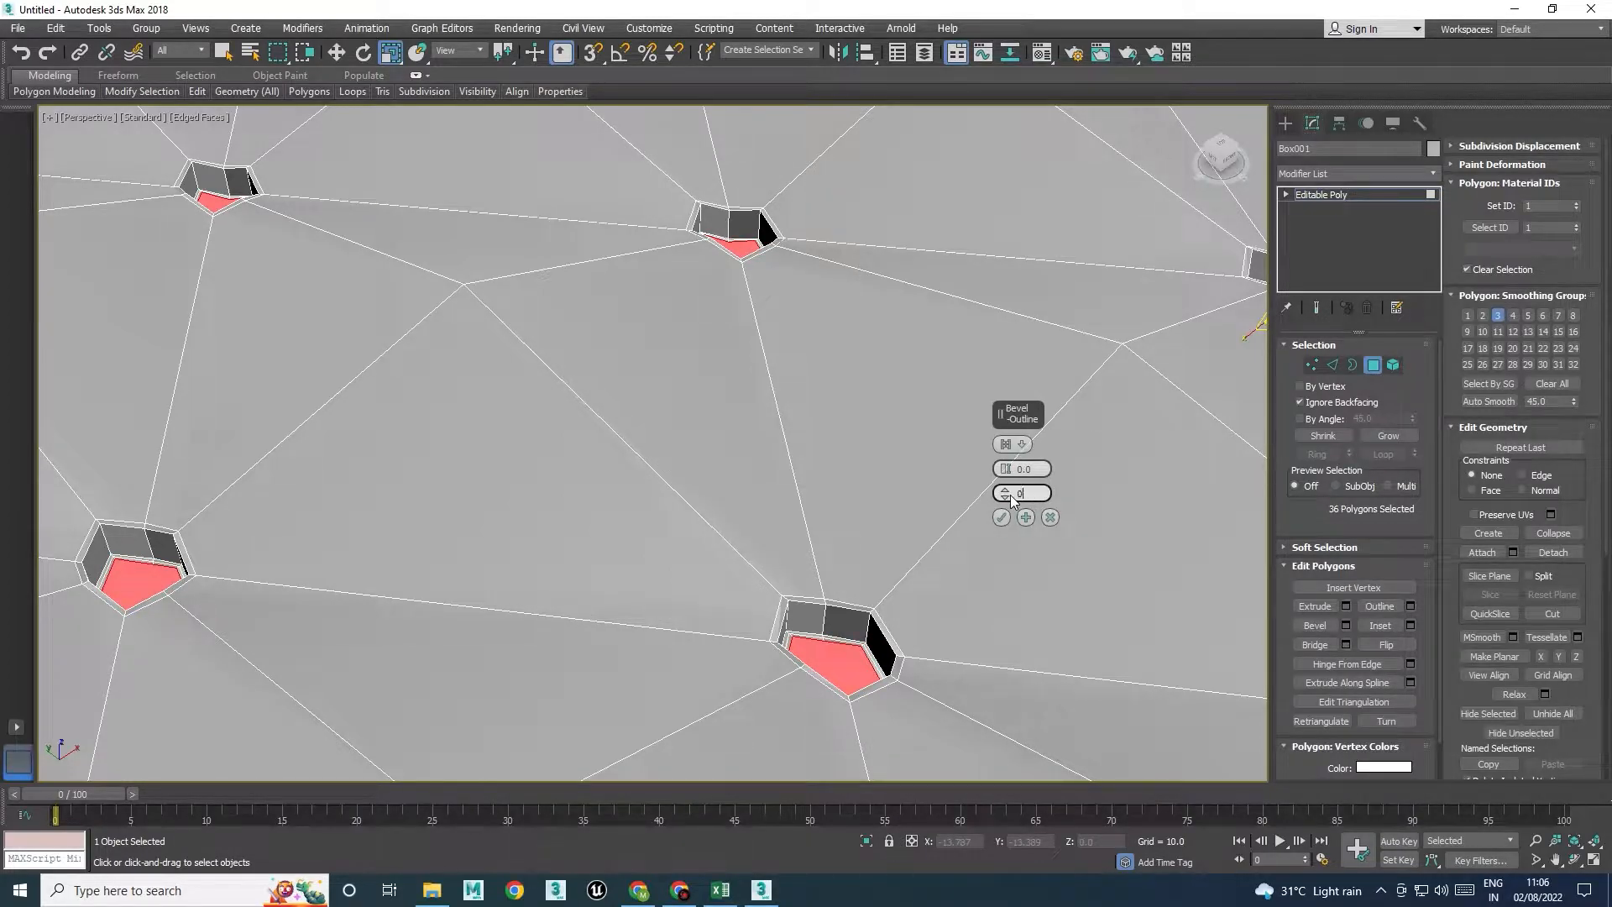
# Bevel the pocket floors upward into buttons, first with height 1.586 and outline 0.227, then with height 0.567 and outline -0.566
pyautogui.moveTo(1011, 469); pyautogui.dragTo(1011, 454)
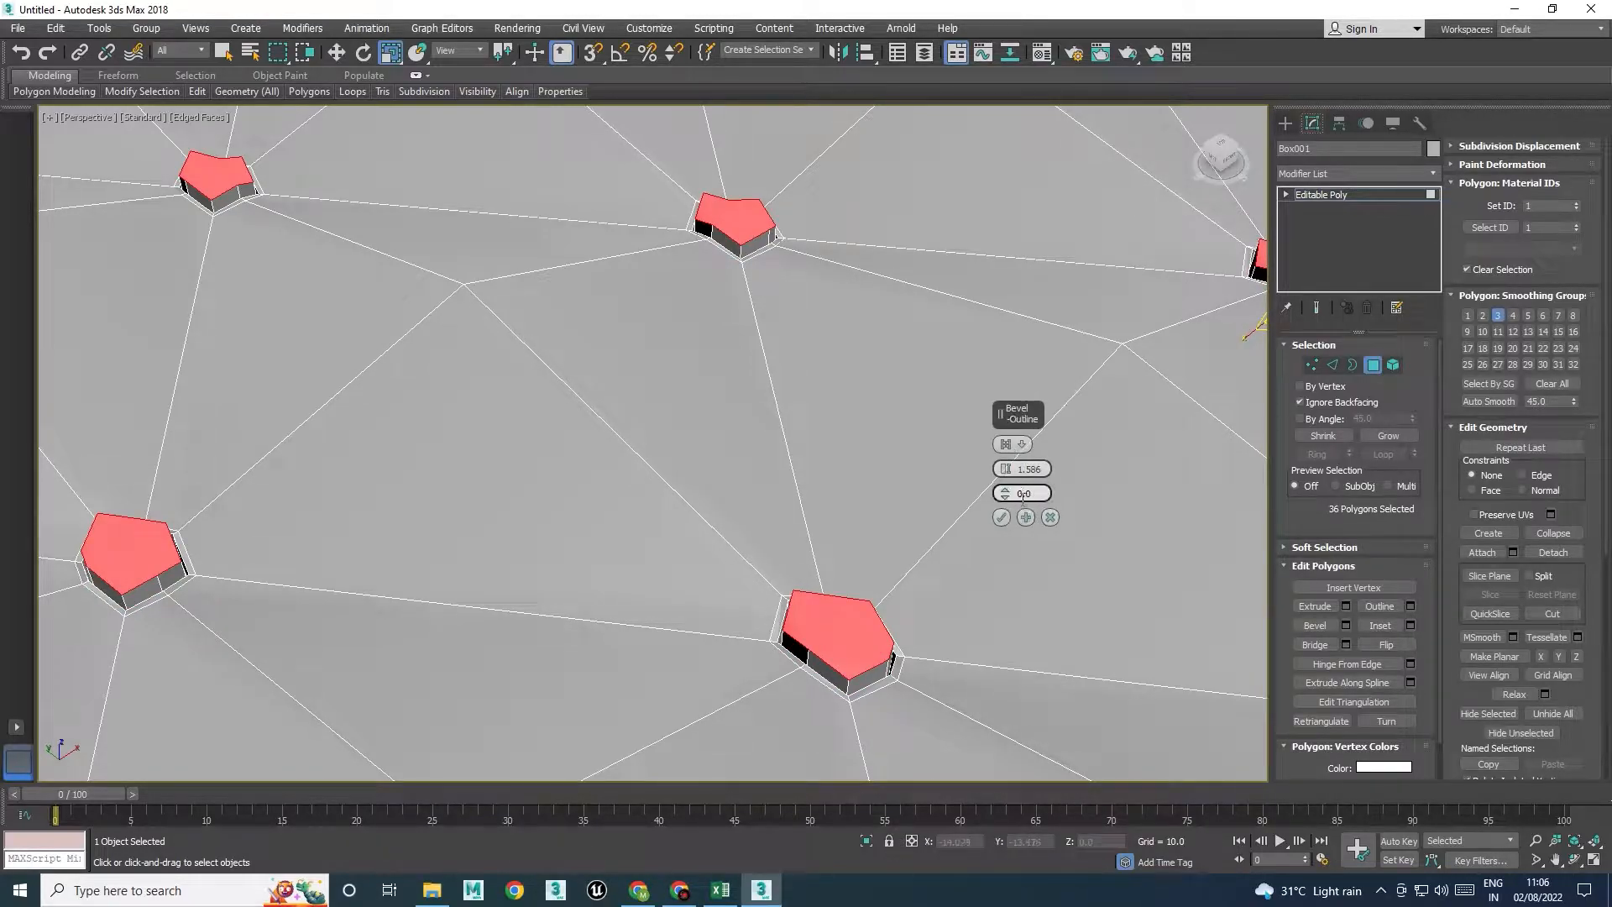
pyautogui.moveTo(1003, 496); pyautogui.dragTo(1005, 492)
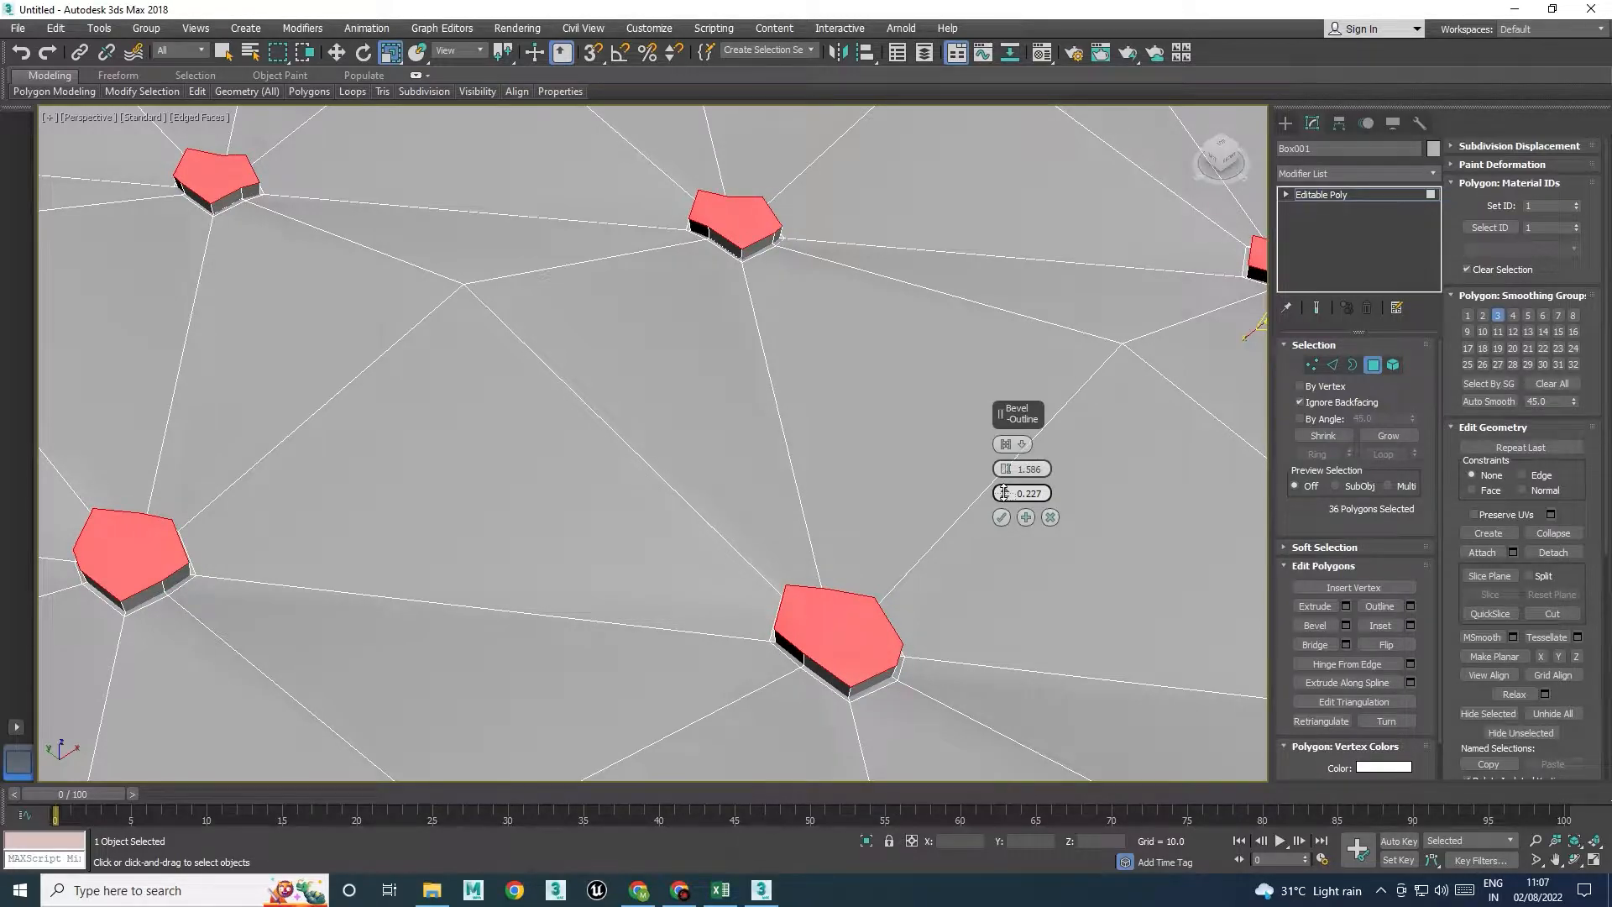
pyautogui.click(1026, 517)
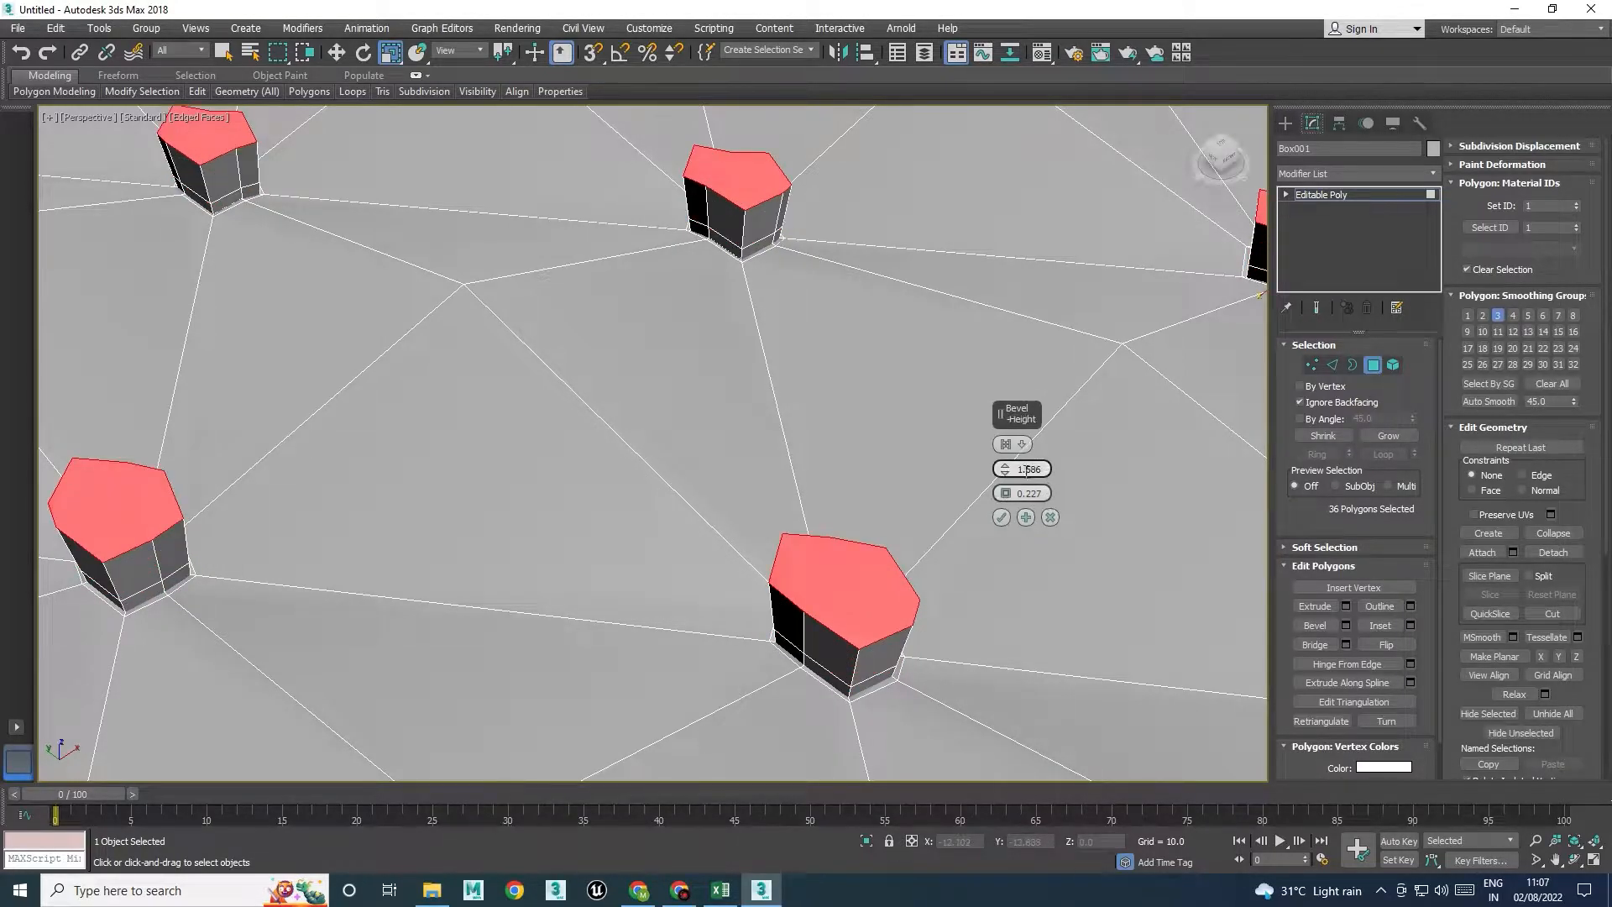
pyautogui.moveTo(1007, 475); pyautogui.dragTo(1005, 499)
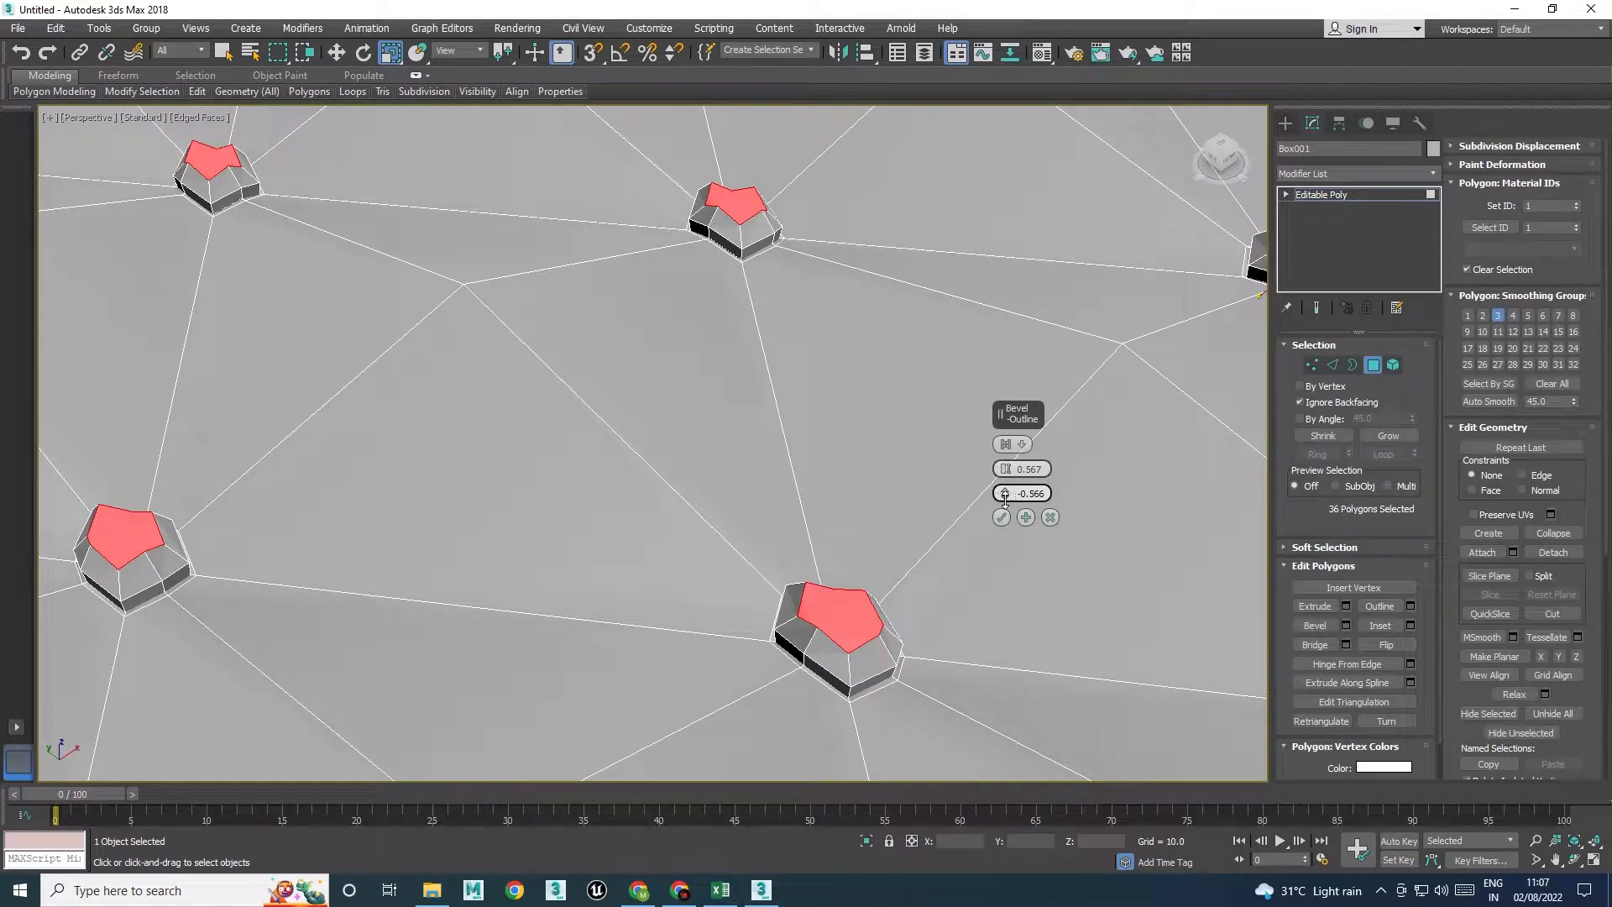
pyautogui.click(1025, 517)
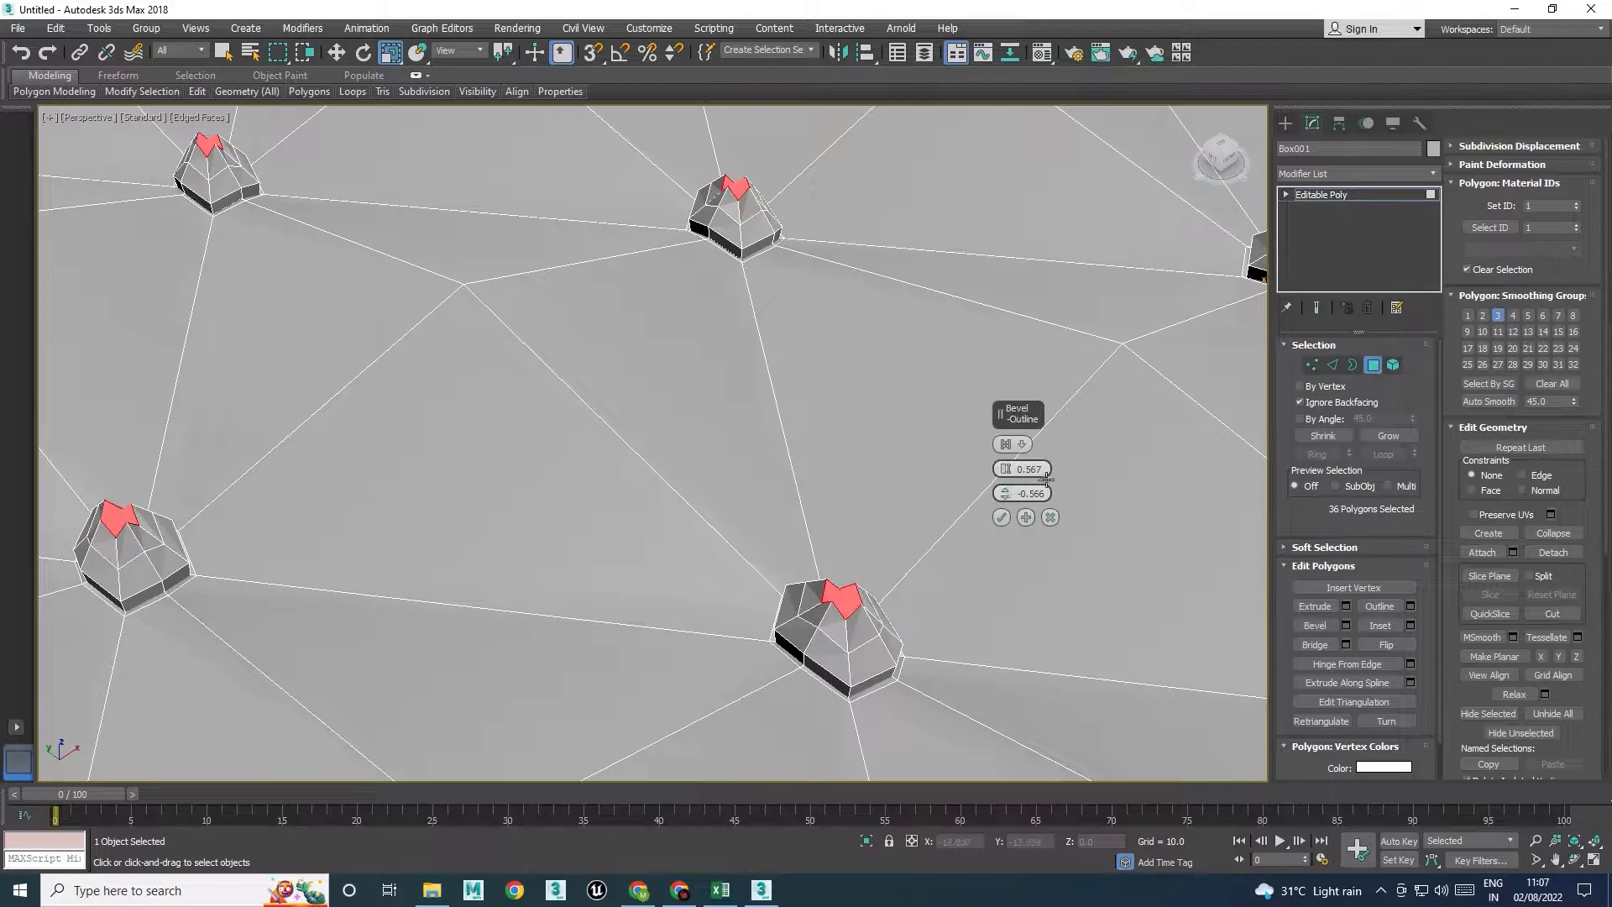
# Finish the button tops with a flat bevel of height 0 and outline -0.113, and accept the Bevel
pyautogui.click(1012, 469)
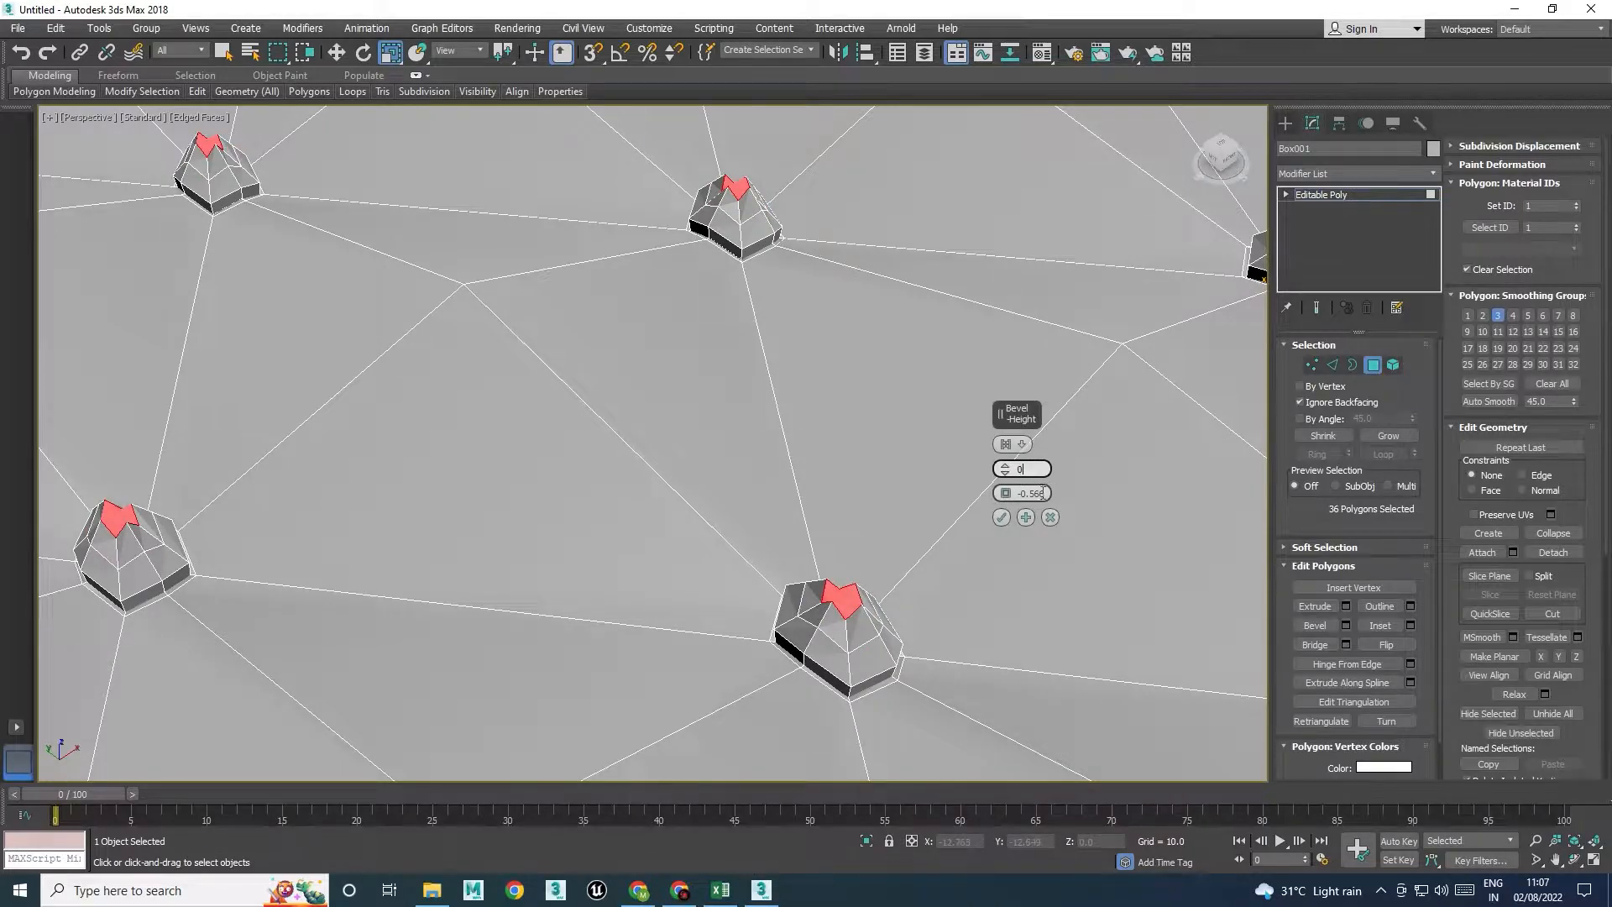
pyautogui.write('0')
pyautogui.press('Return')
pyautogui.moveTo(1005, 501); pyautogui.dragTo(1005, 493)
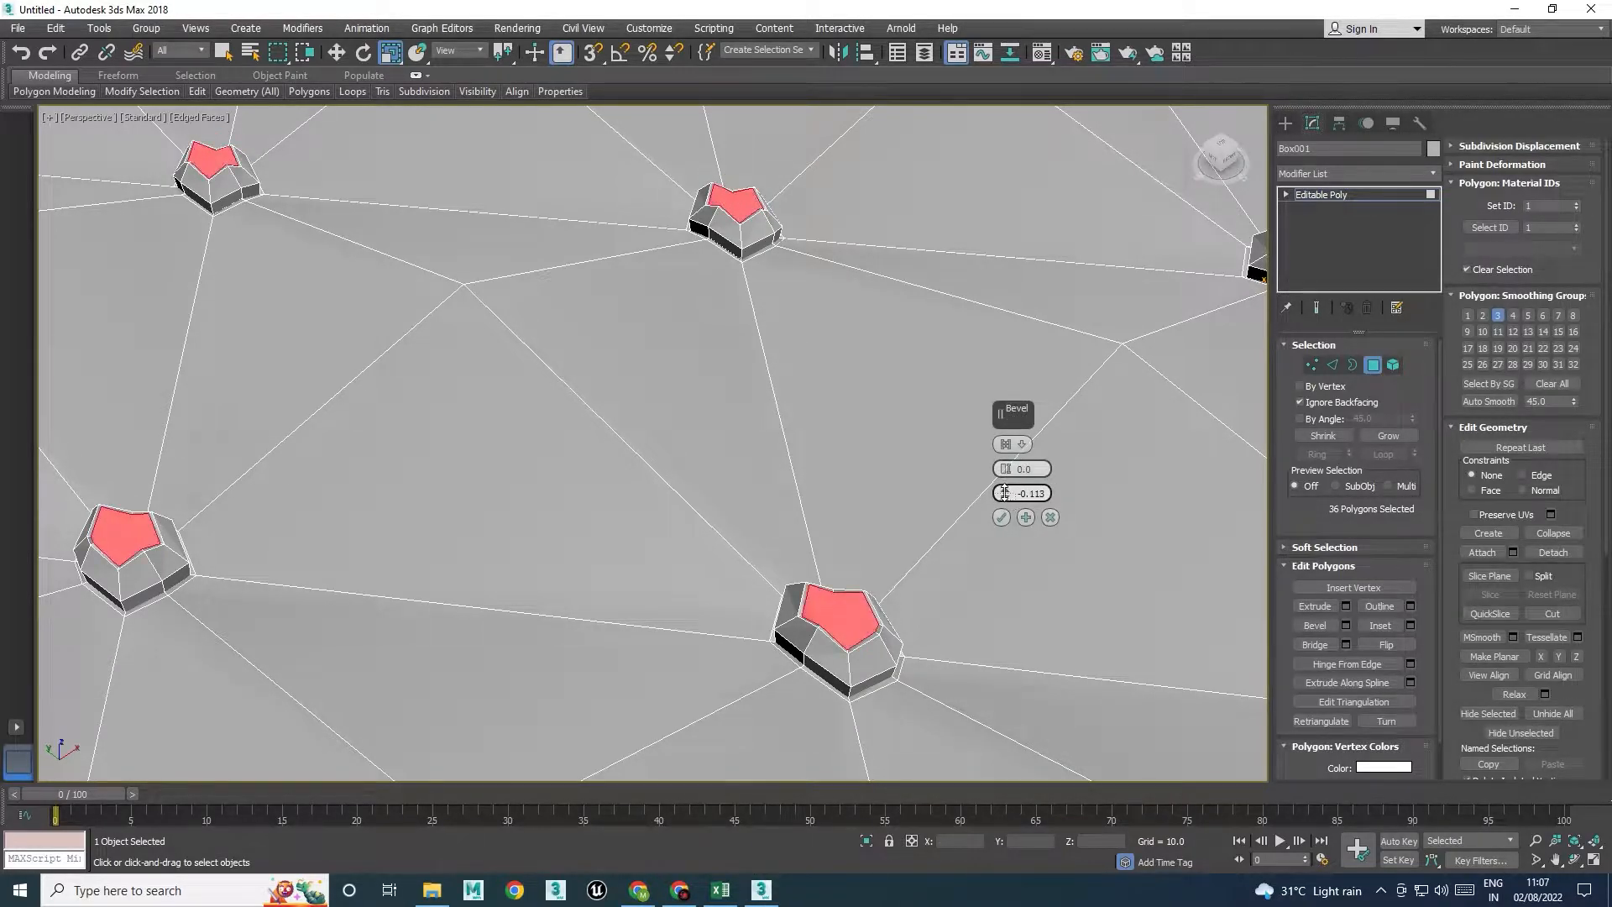
pyautogui.keyDown('alt'); pyautogui.moveTo(852, 617); pyautogui.dragTo(837, 587); pyautogui.keyUp('alt')
pyautogui.keyDown('alt'); pyautogui.moveTo(838, 586); pyautogui.dragTo(842, 584, button='middle'); pyautogui.keyUp('alt')
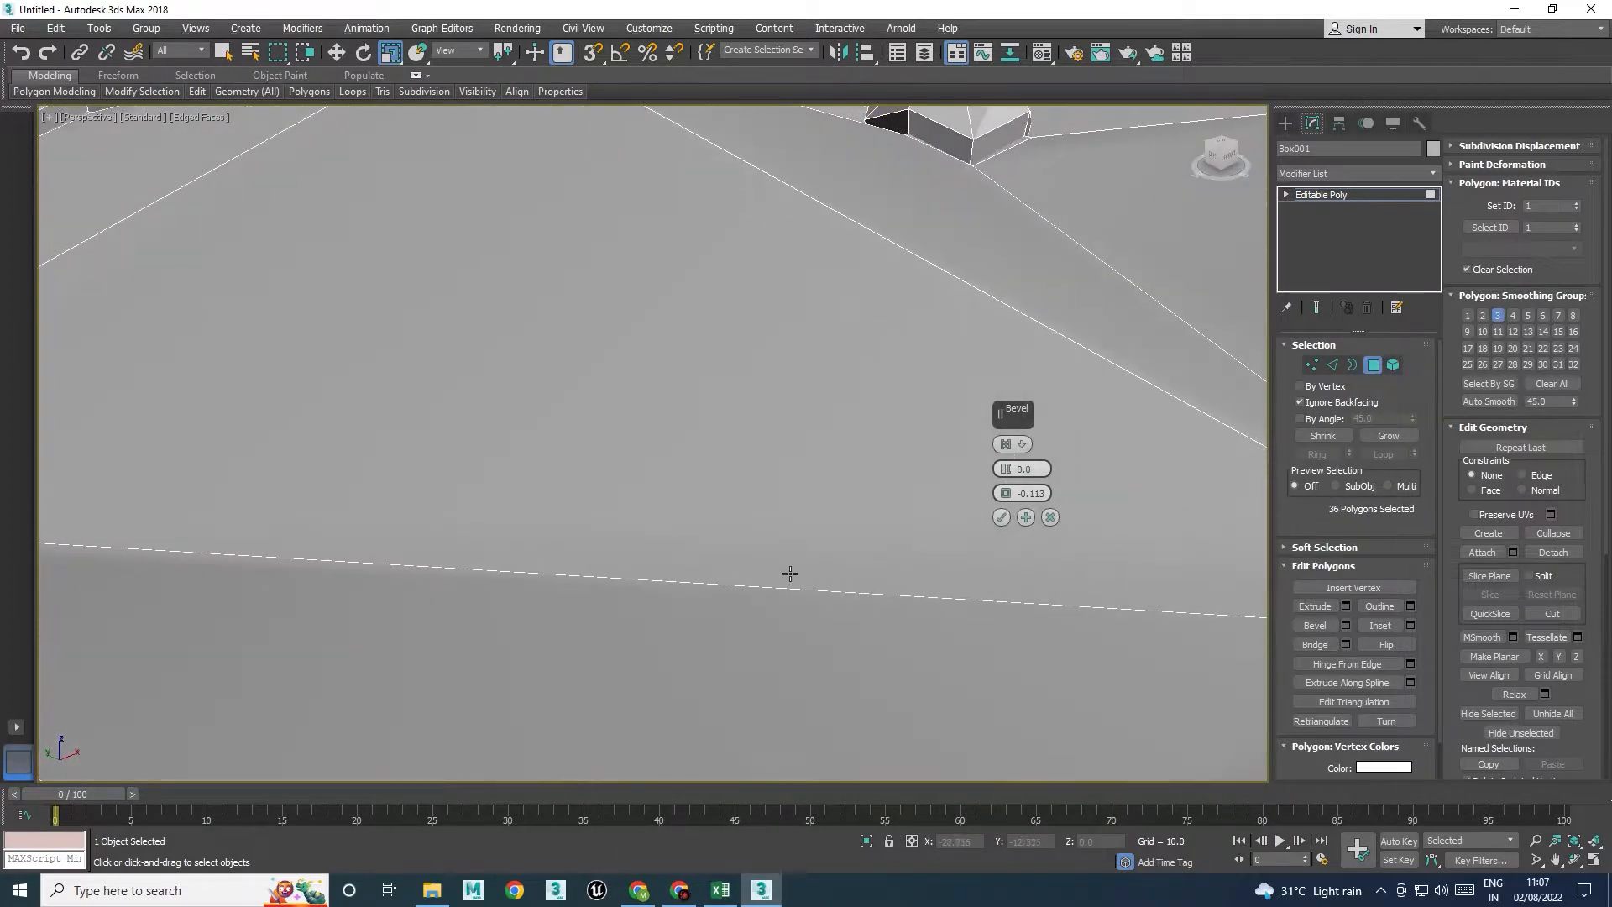
pyautogui.scroll(-7, 776, 573)
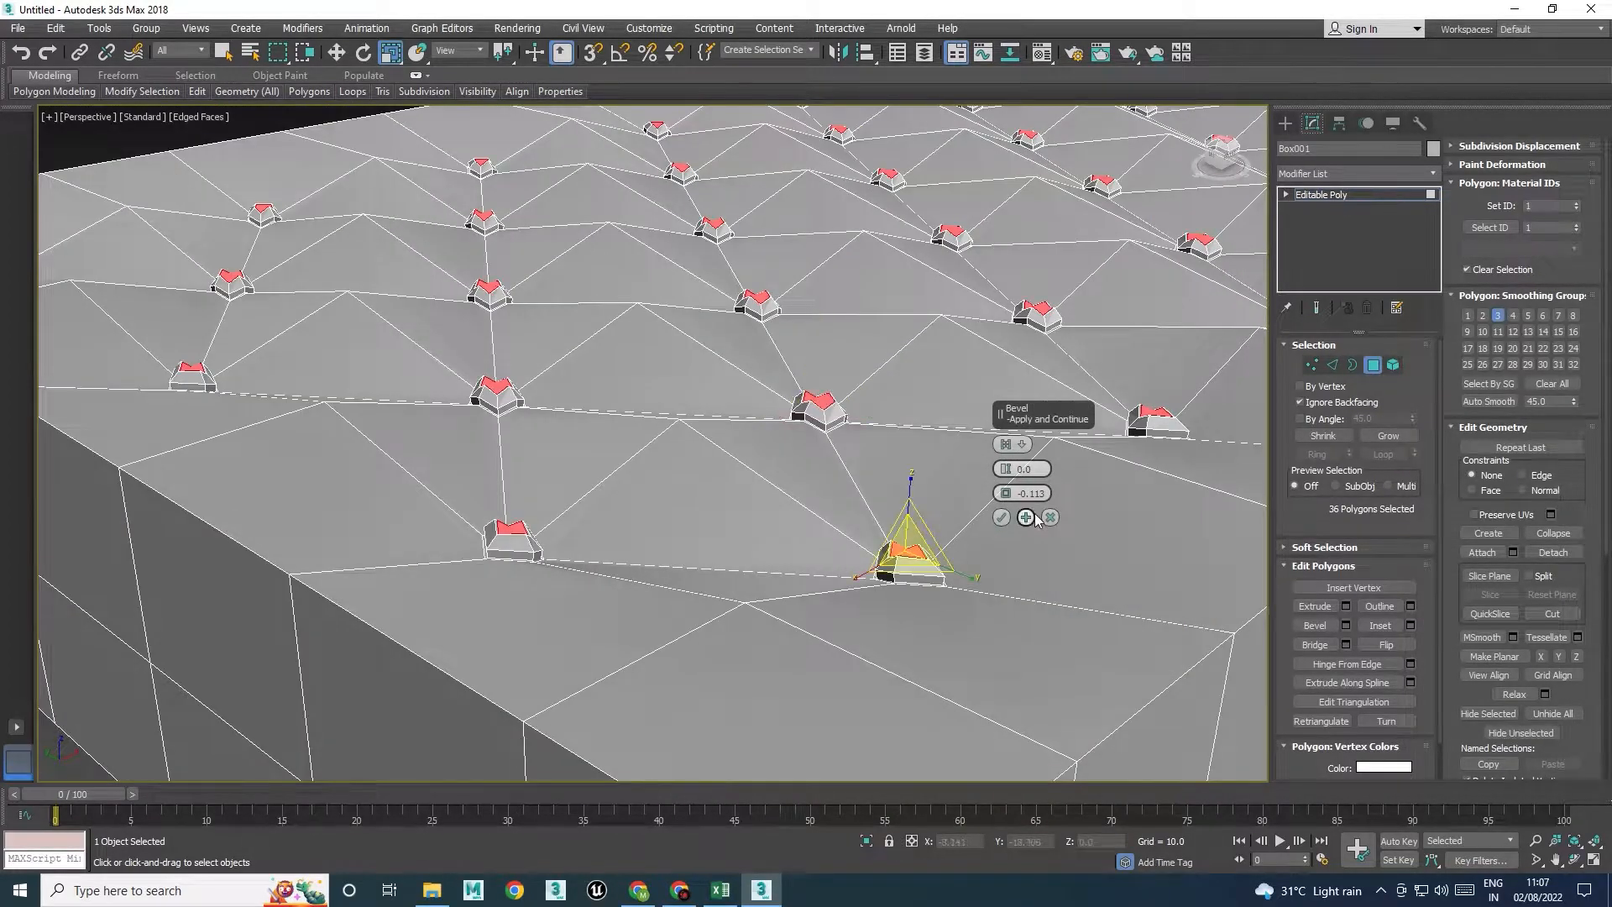
pyautogui.click(1002, 517)
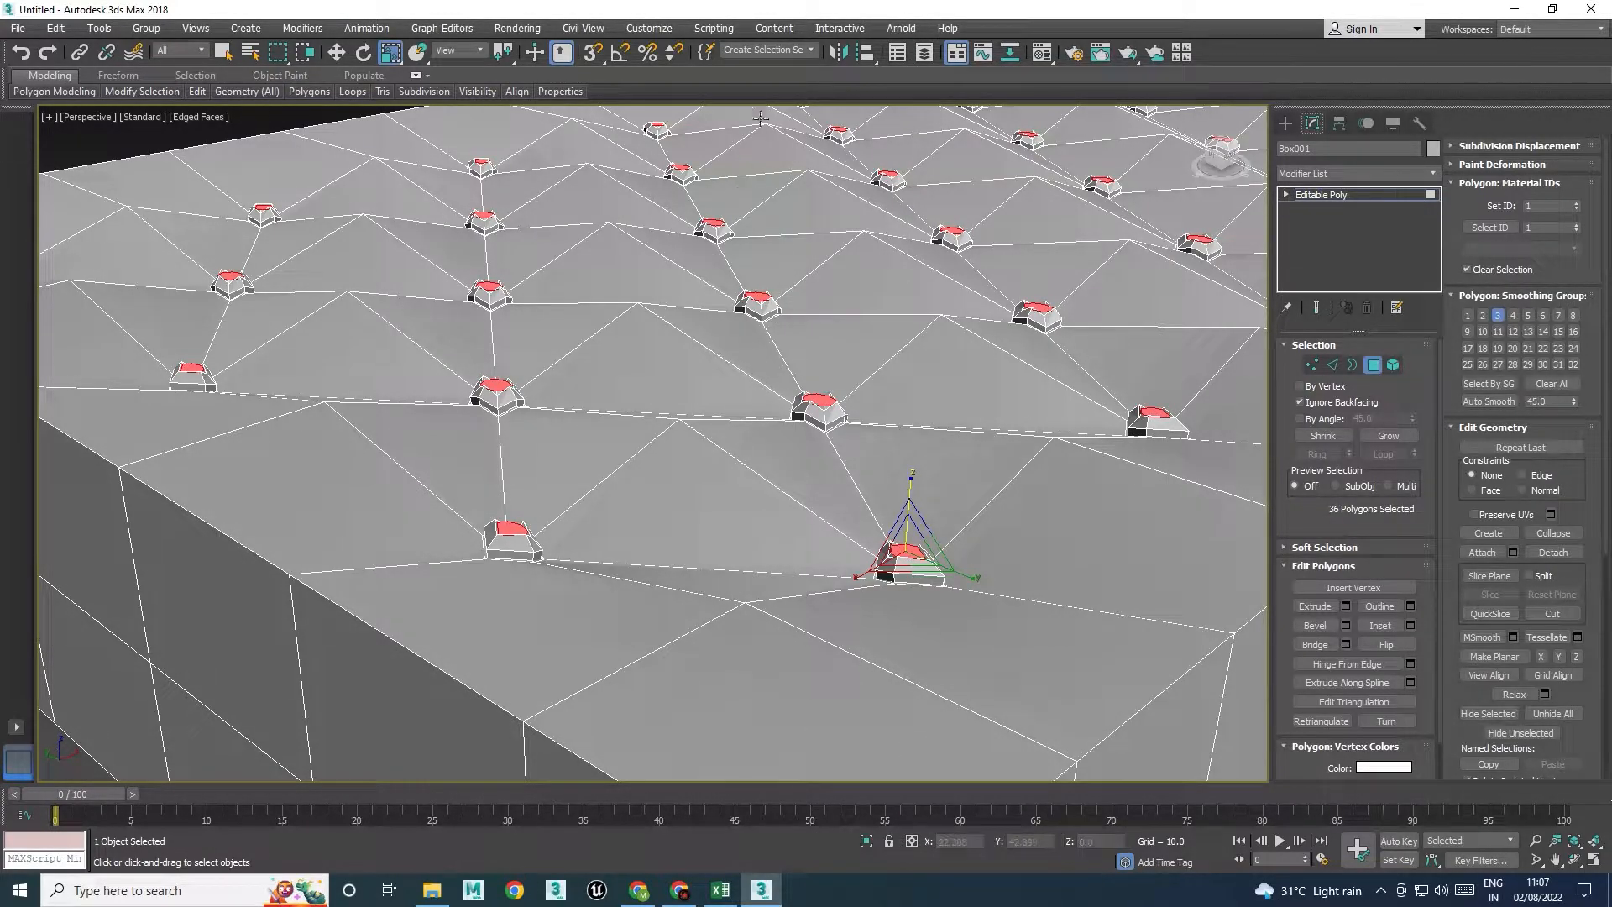
# Show the box in a maximized front view with wireframe display
pyautogui.hotkey('alt', 'w')
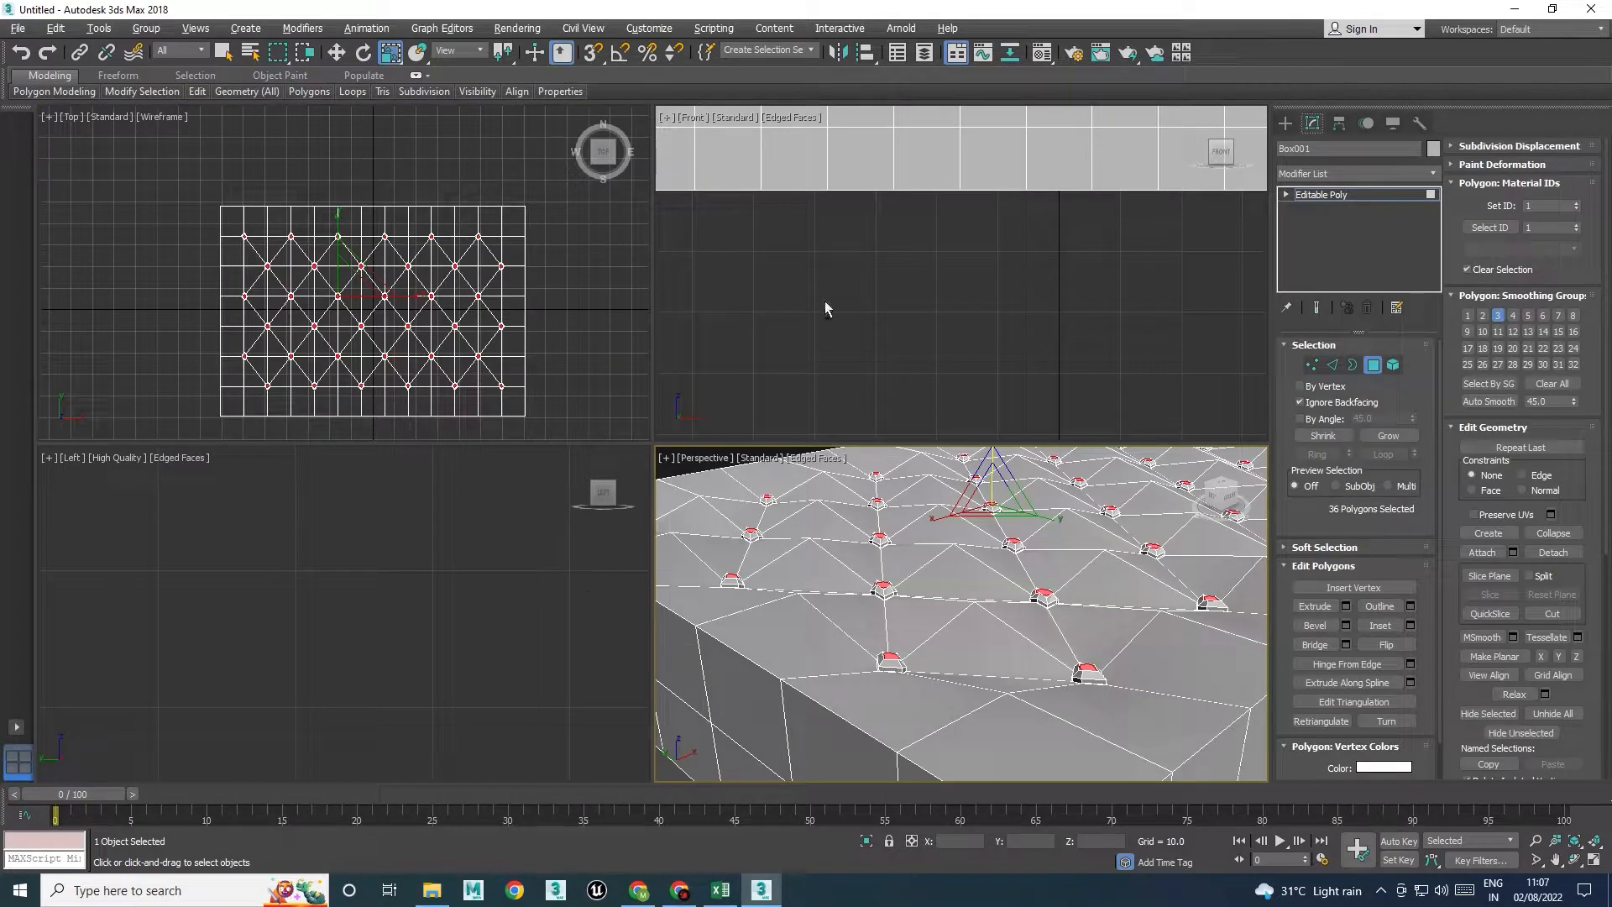
pyautogui.rightClick(826, 307)
pyautogui.hotkey('alt', 'w')
pyautogui.scroll(-3, 601, 356)
pyautogui.moveTo(611, 359); pyautogui.dragTo(615, 478, button='middle')
pyautogui.scroll(2, 610, 426)
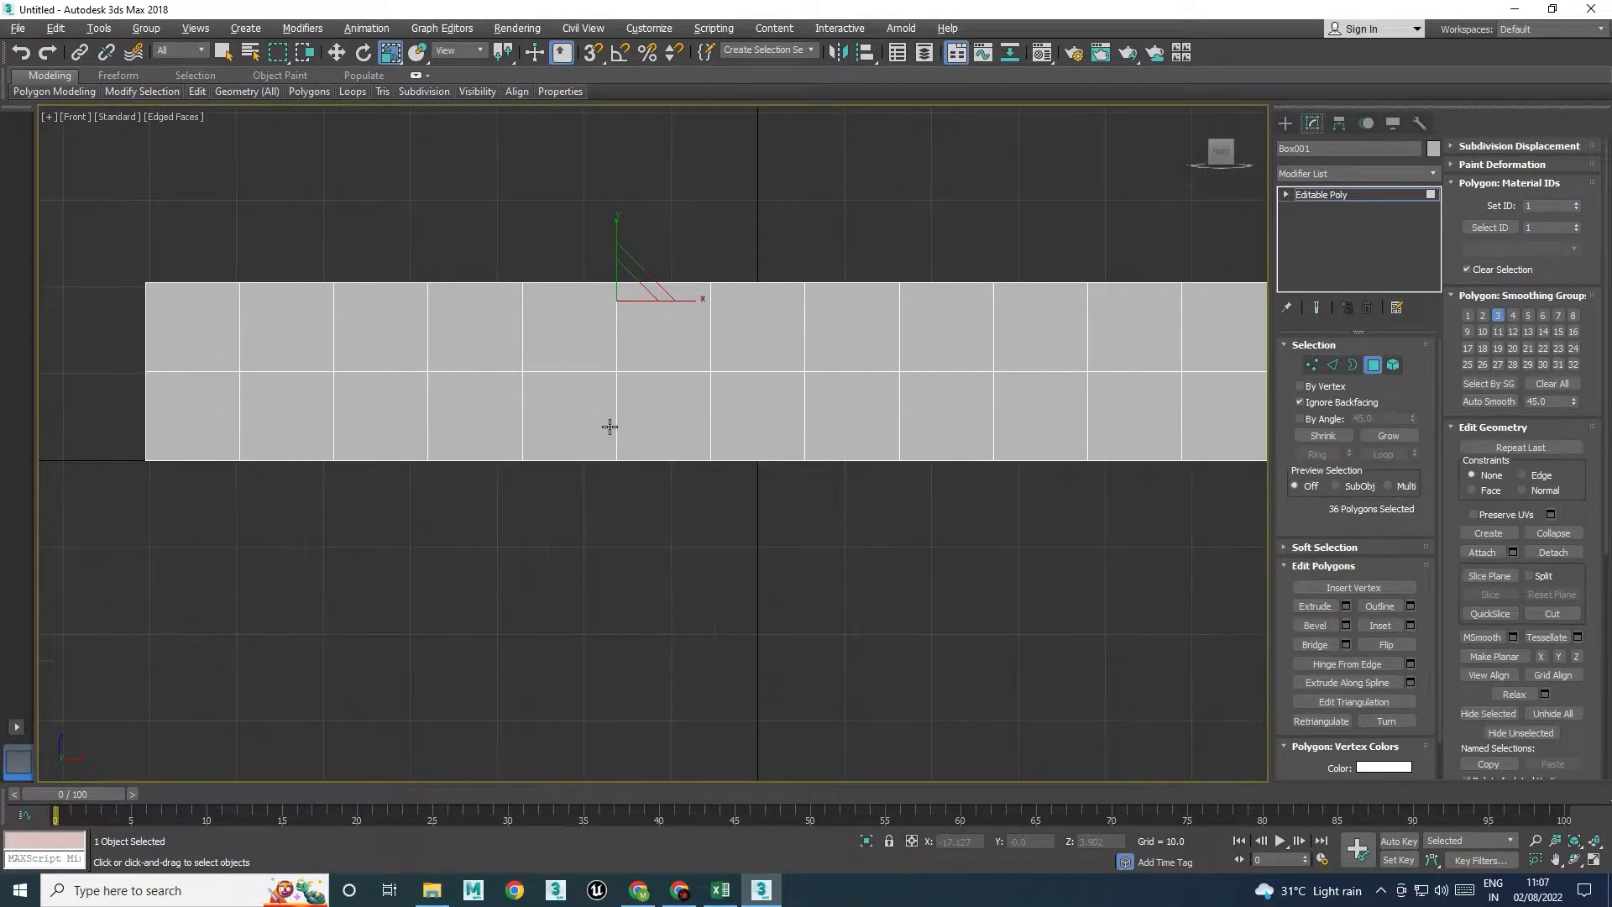
pyautogui.press('F3')
pyautogui.scroll(3, 483, 316)
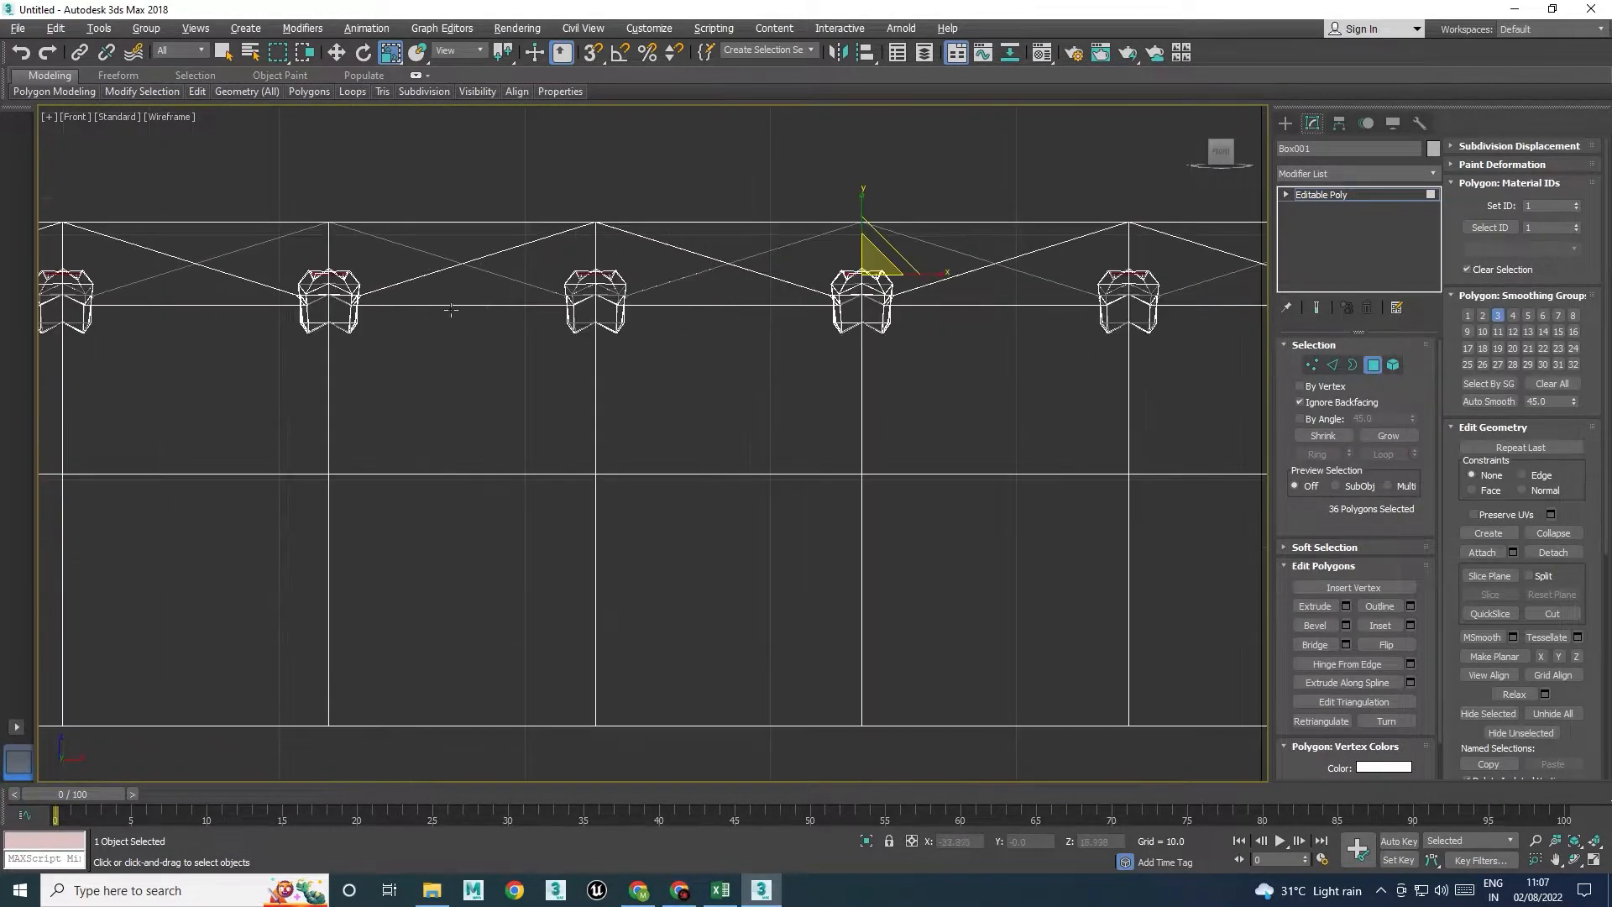
# Replace the polygon selection with the button polygons along the box's upper side, and switch to vertex editing
pyautogui.scroll(-2, 461, 303)
pyautogui.click(72, 213)
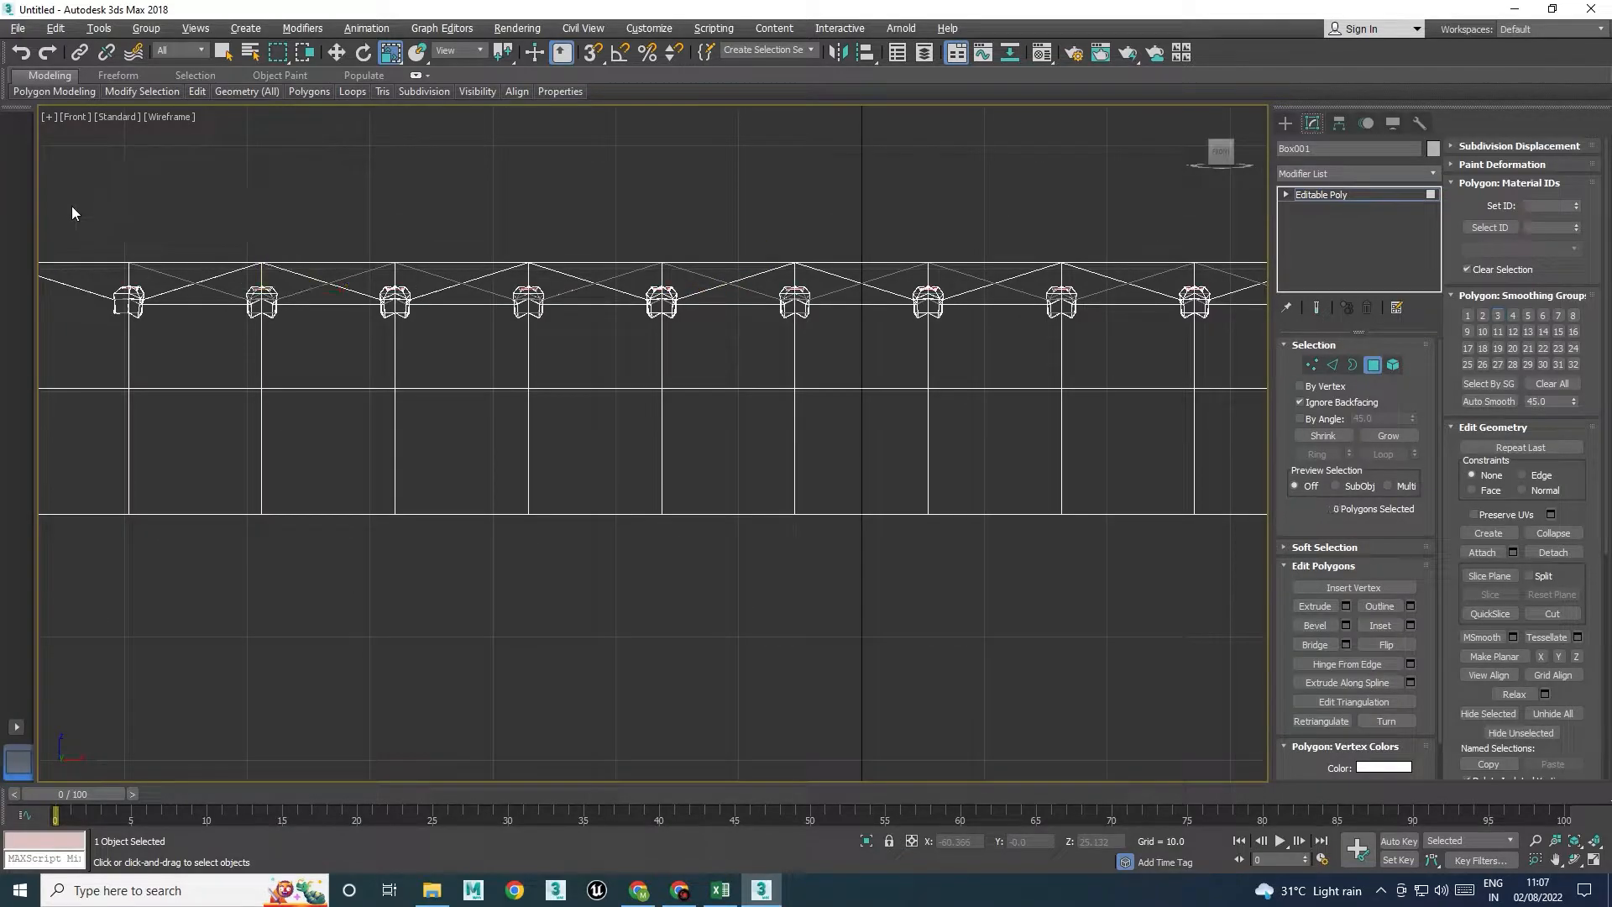
pyautogui.moveTo(403, 302); pyautogui.dragTo(1219, 295)
pyautogui.moveTo(918, 392); pyautogui.dragTo(907, 395, button='middle')
pyautogui.press('1')
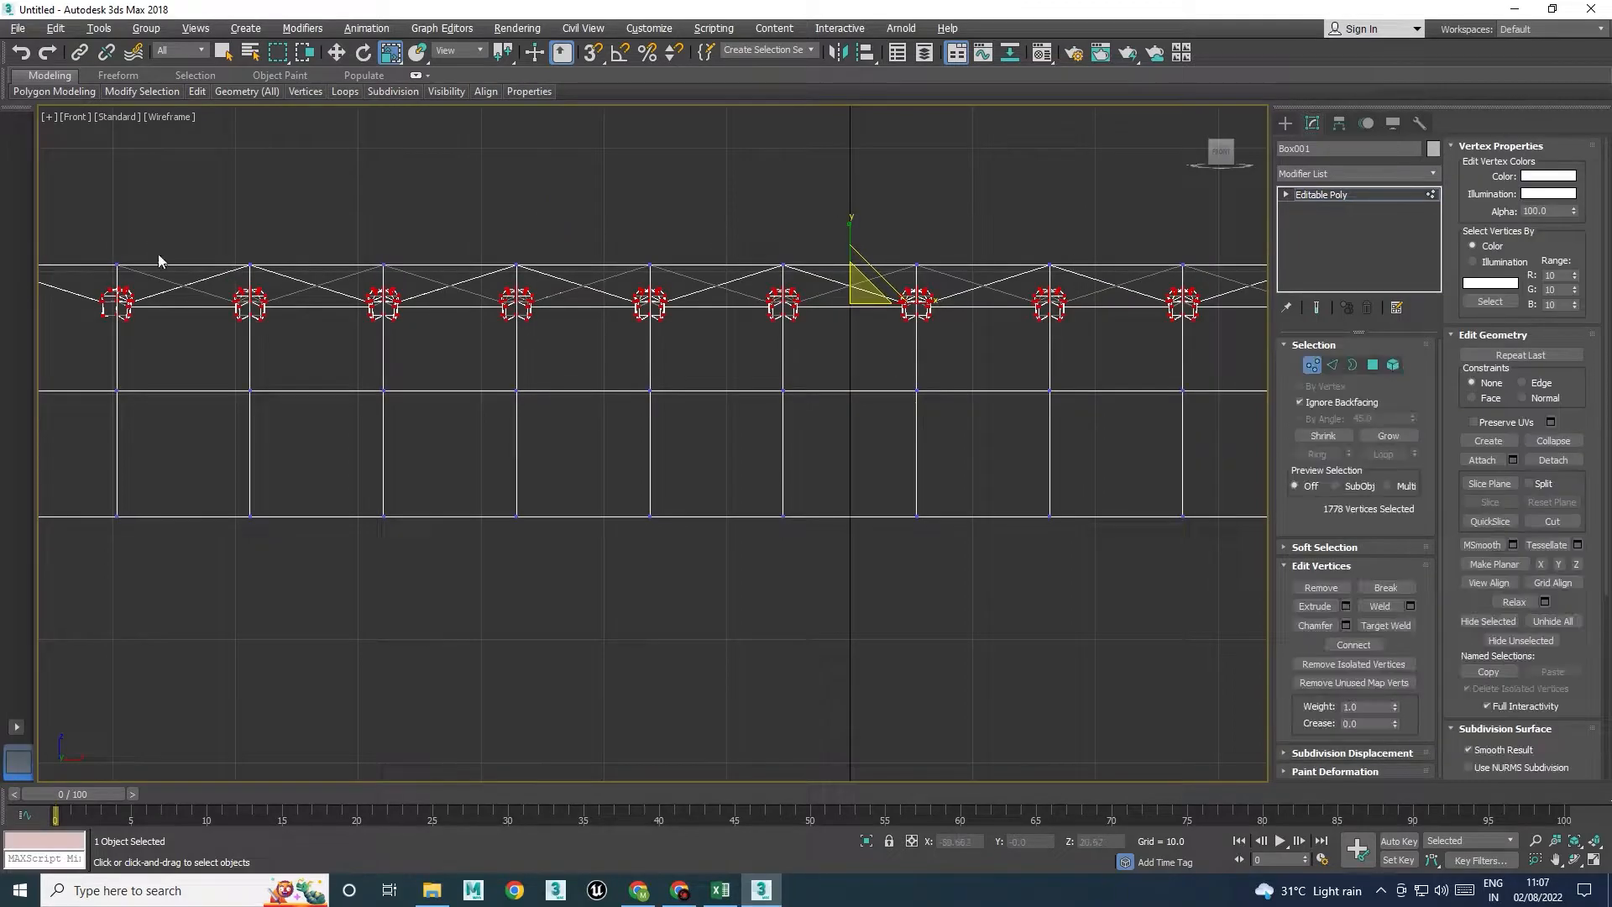
# Turn off Ignore Backfacing, select the upper button vertices in the front view, and check the selection in perspective
pyautogui.moveTo(1220, 297); pyautogui.dragTo(1222, 299)
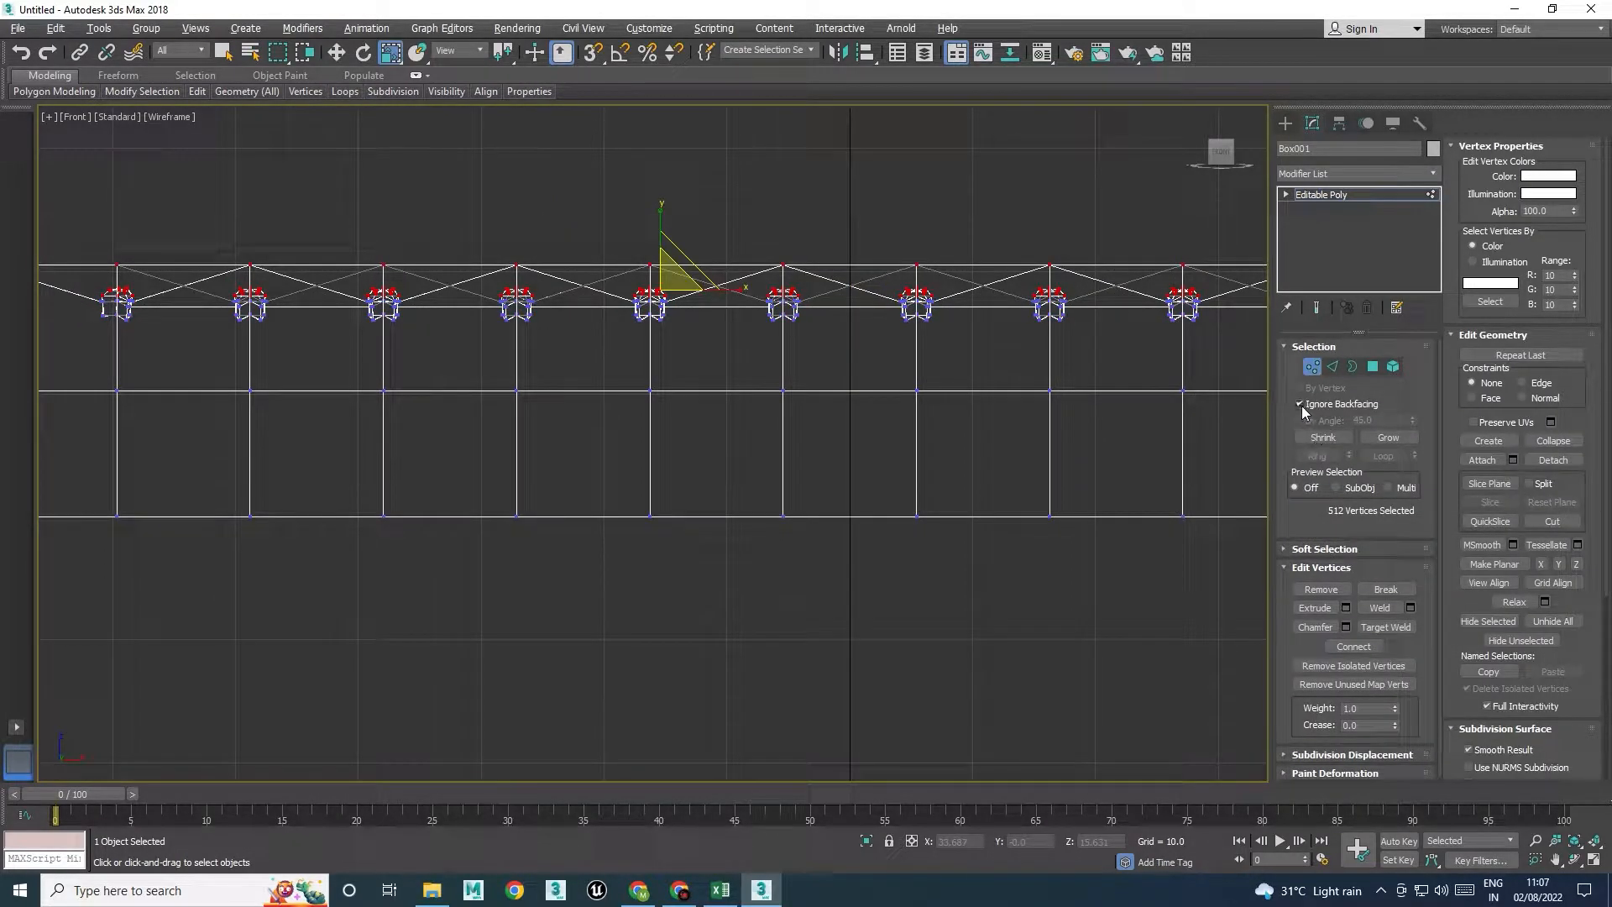
pyautogui.click(131, 242)
pyautogui.moveTo(792, 329); pyautogui.dragTo(1231, 305)
pyautogui.scroll(8, 1005, 314)
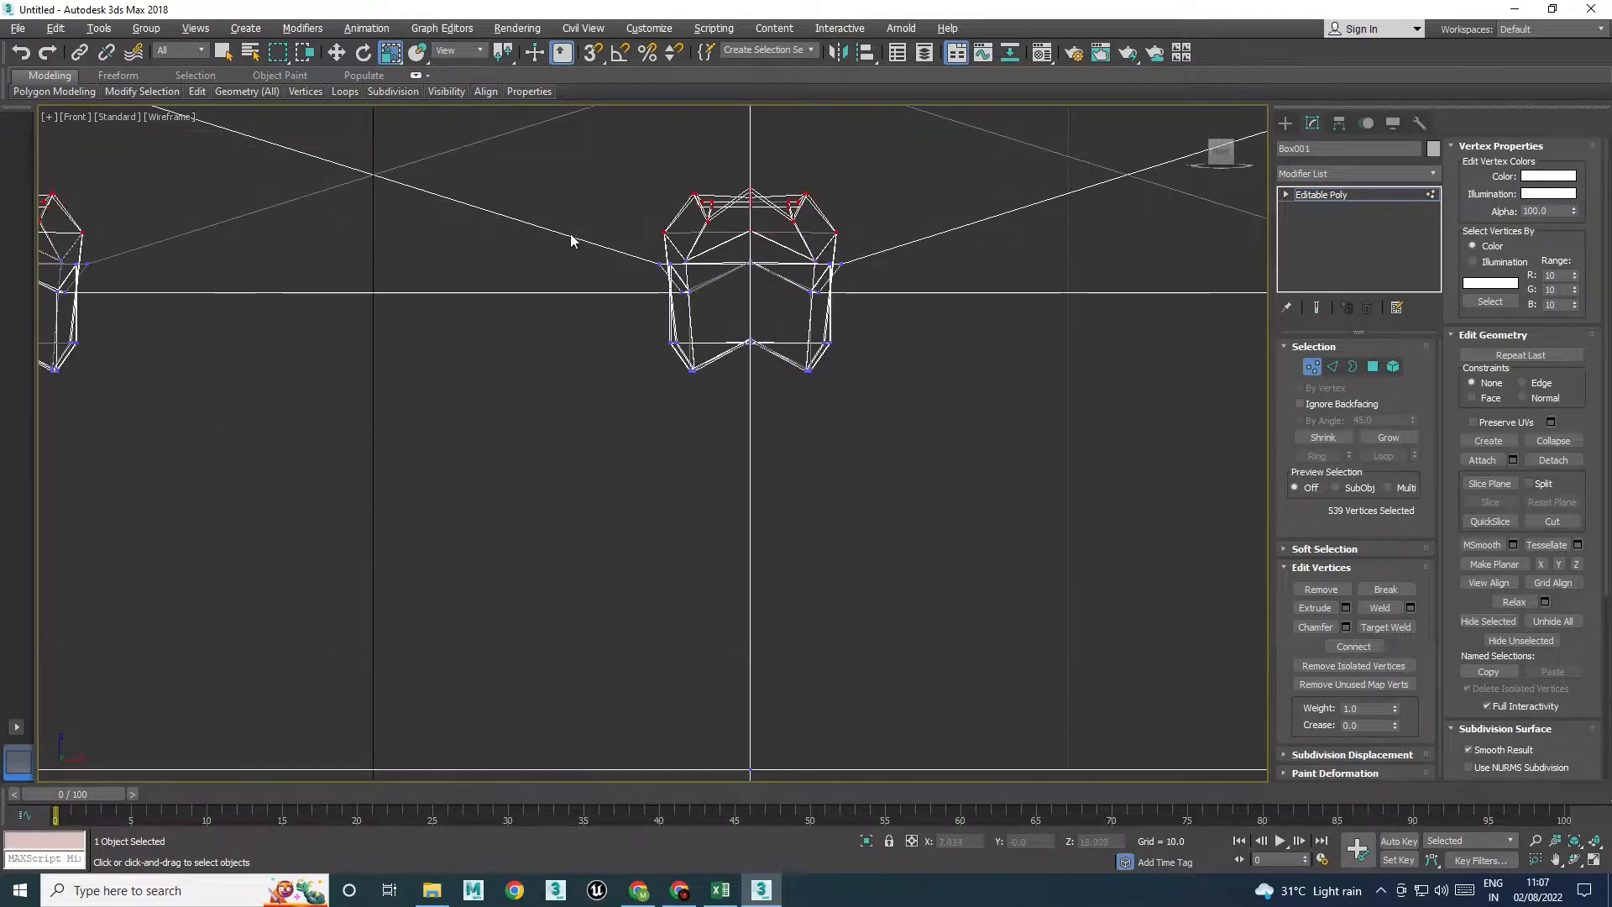
pyautogui.hotkey('alt', 'w')
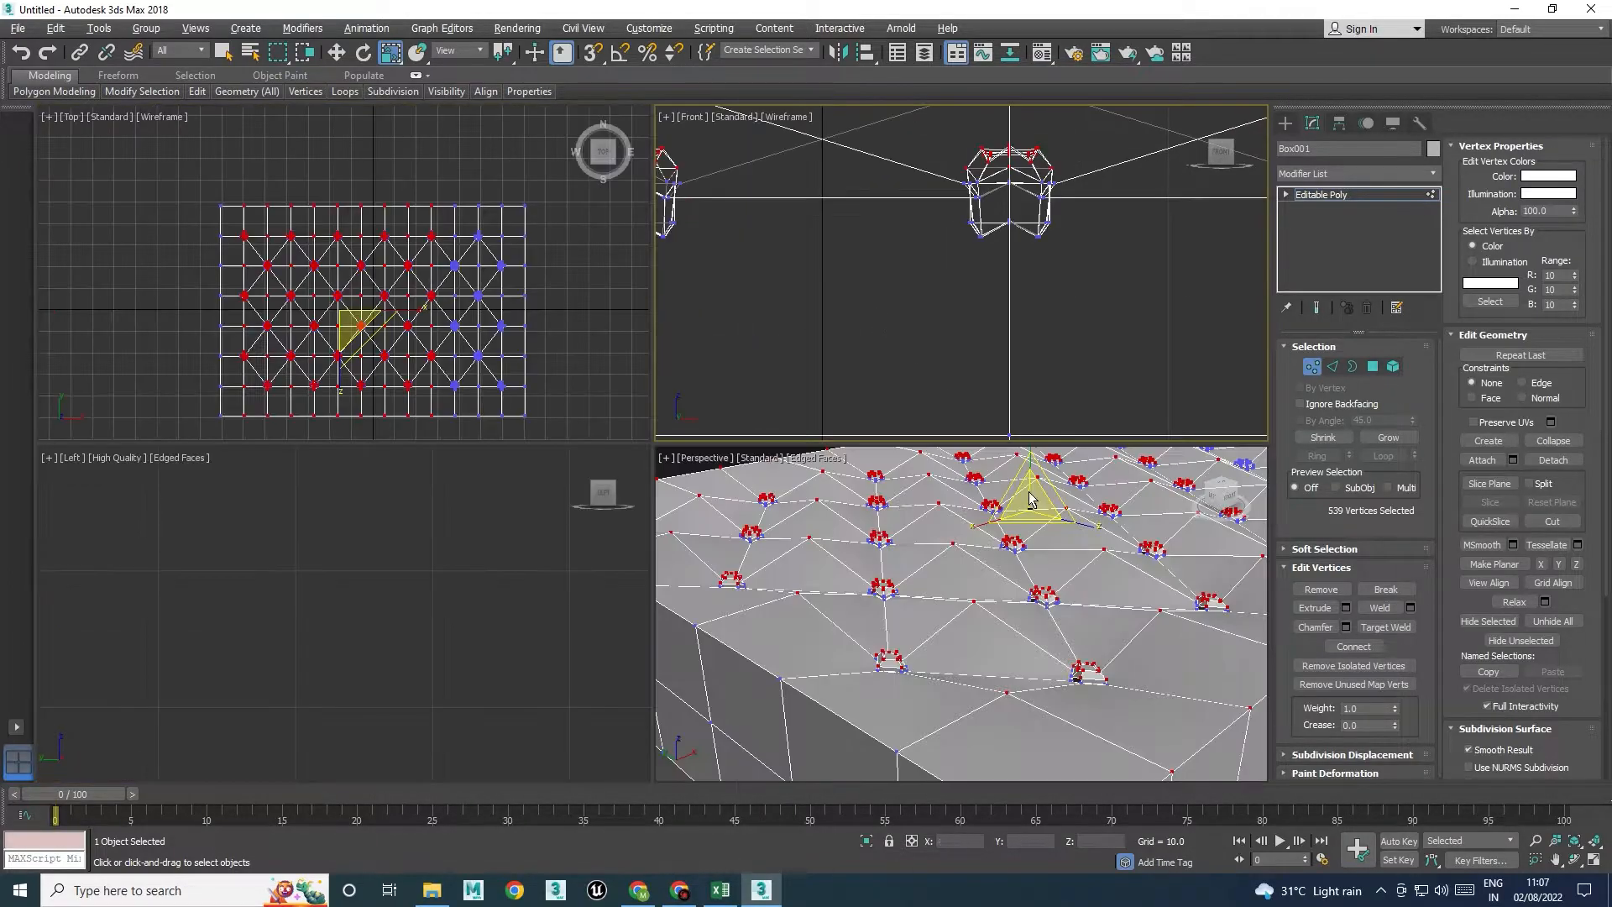
pyautogui.middleClick(1021, 475)
pyautogui.hotkey('alt', 'w')
pyautogui.scroll(3, 487, 542)
pyautogui.hotkey('alt', 'w')
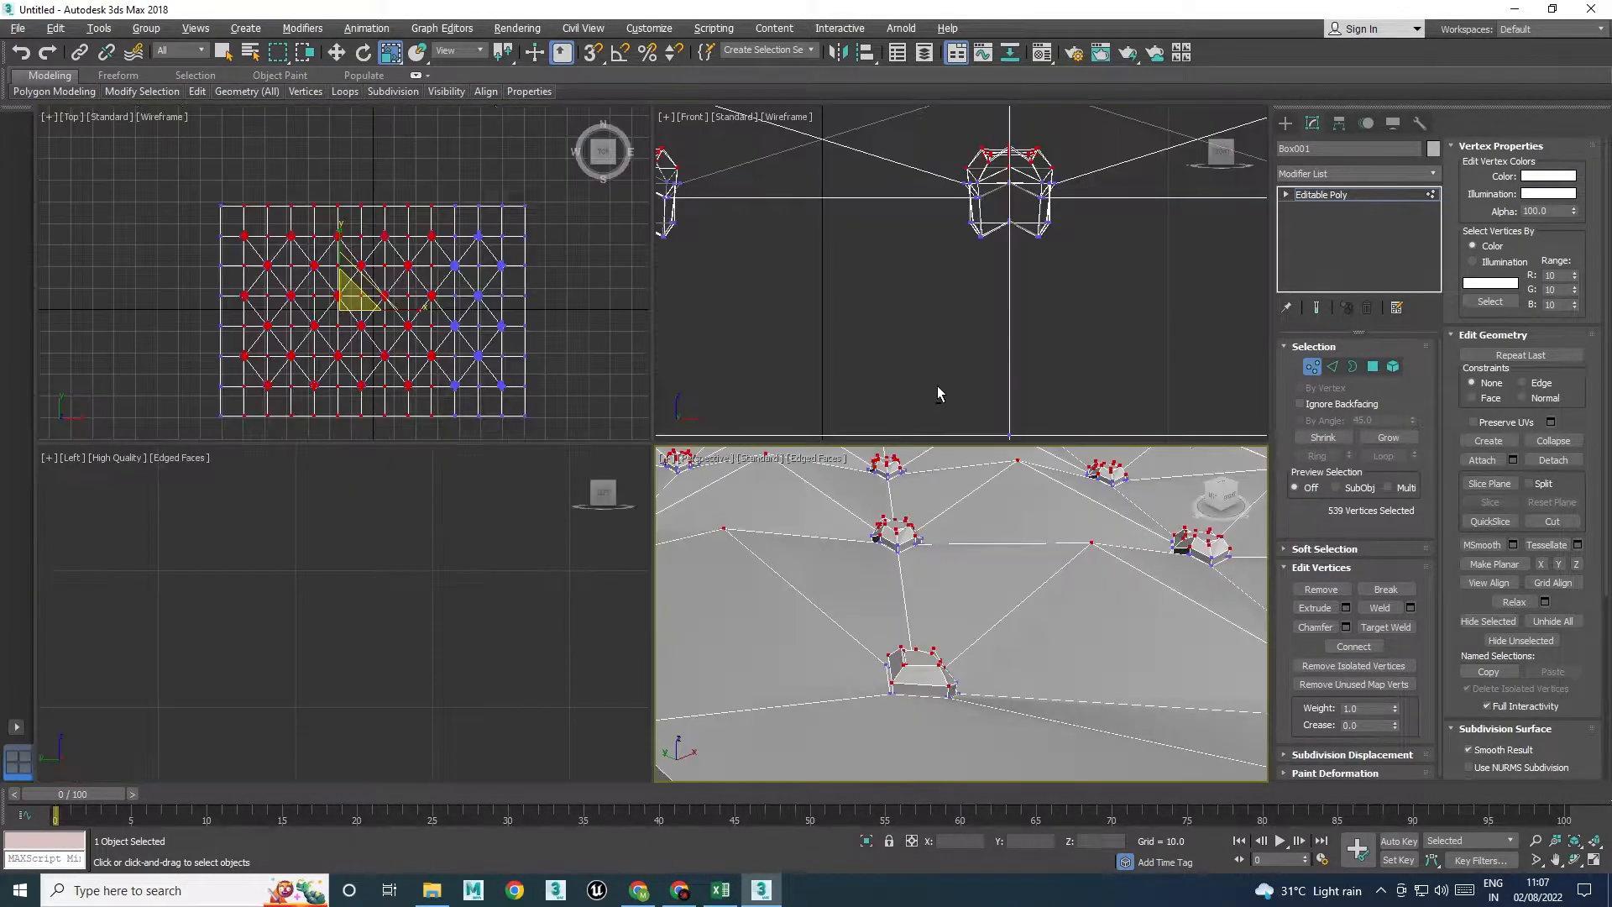
# Clear the vertex selection and select the upper vertices of the first two button columns in the front view
pyautogui.middleClick(974, 301)
pyautogui.hotkey('alt', 'w')
pyautogui.scroll(-5, 789, 328)
pyautogui.moveTo(227, 293); pyautogui.dragTo(481, 322, button='middle')
pyautogui.moveTo(250, 320)
pyautogui.mouseDown(button='middle')
pyautogui.moveTo(653, 319)
pyautogui.moveTo(610, 336)
pyautogui.mouseUp(button='middle')
pyautogui.scroll(2, 736, 320)
pyautogui.scroll(4, 692, 308)
pyautogui.moveTo(390, 192); pyautogui.dragTo(441, 225)
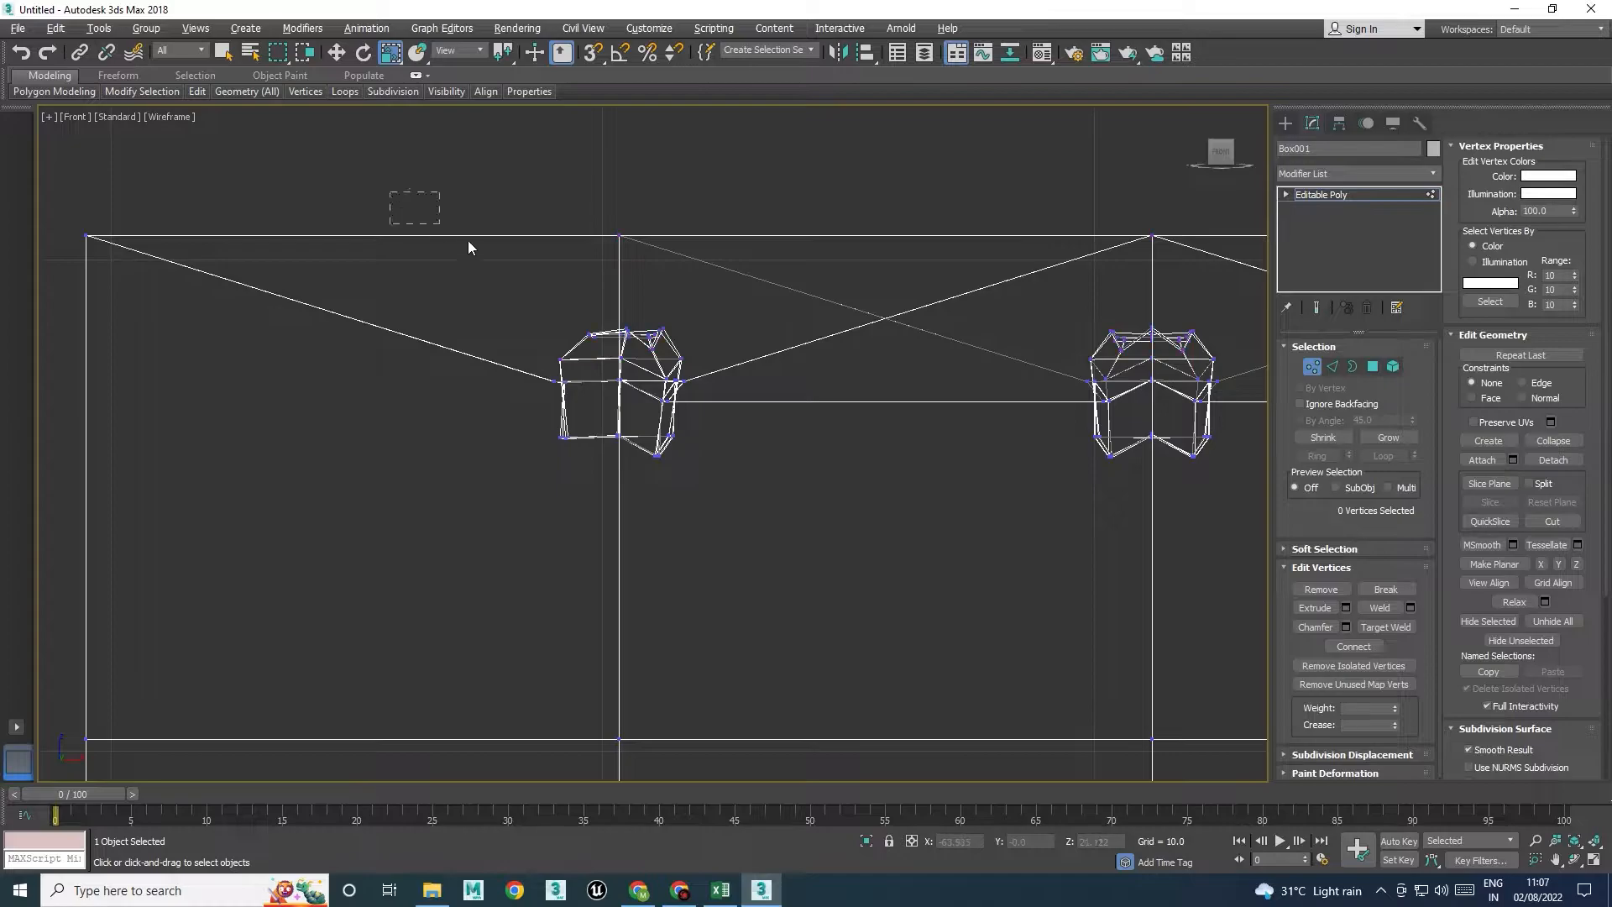
pyautogui.moveTo(722, 348); pyautogui.dragTo(719, 359)
pyautogui.moveTo(933, 366); pyautogui.dragTo(1248, 360)
# Leave vertex editing in the perspective view and add an Edit Poly modifier to the box
pyautogui.hotkey('alt', 'w')
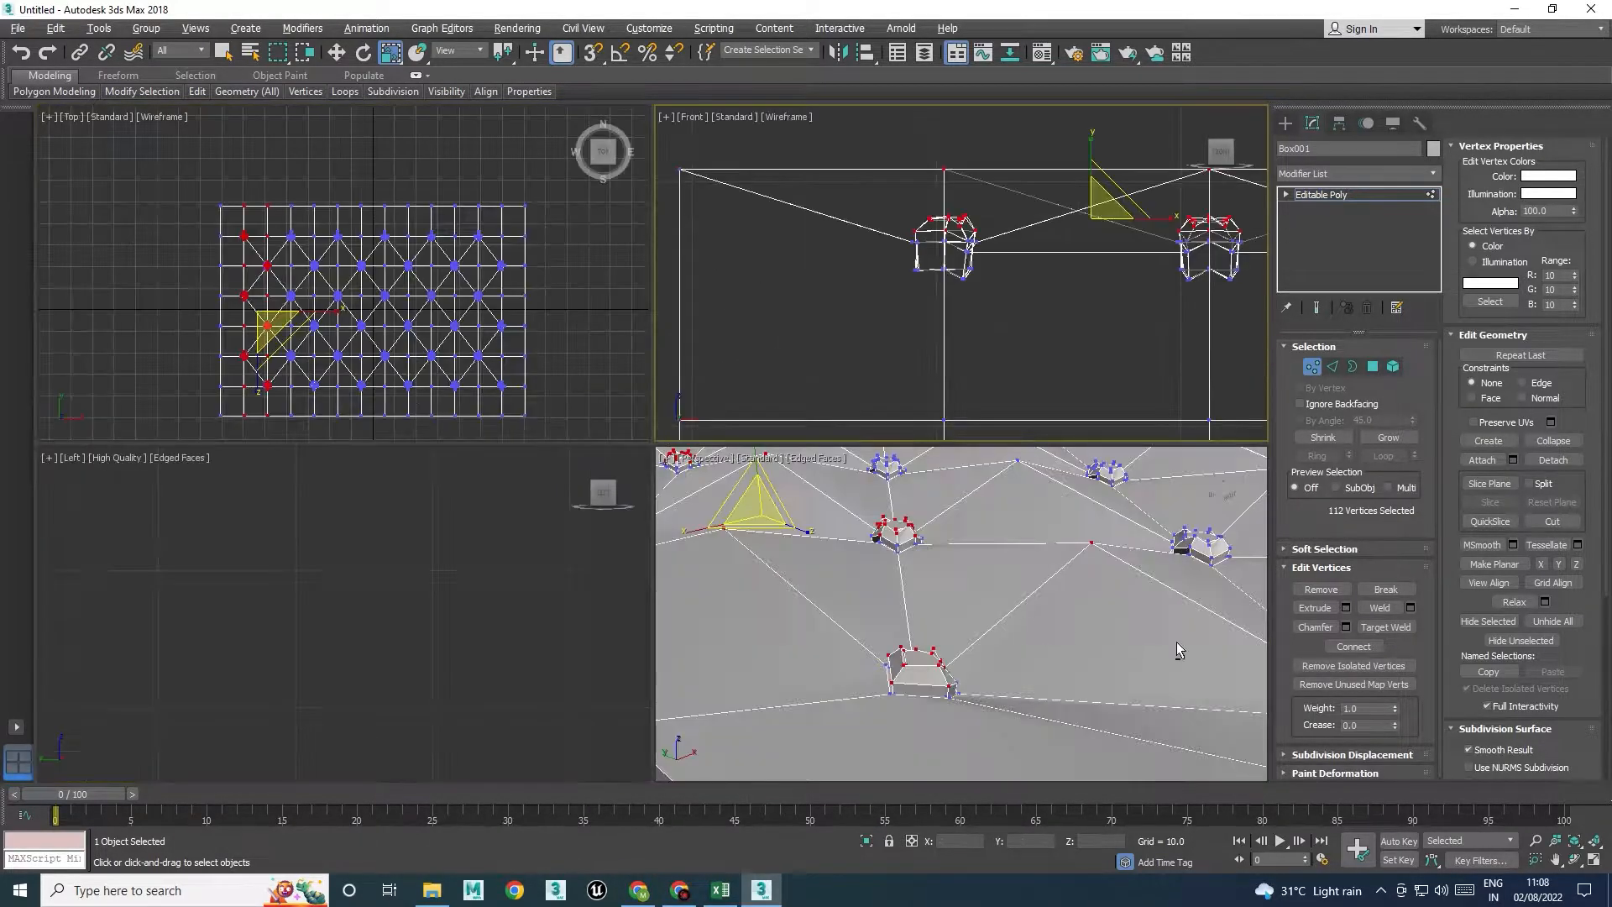
pyautogui.middleClick(1155, 636)
pyautogui.hotkey('alt', 'w')
pyautogui.scroll(-7, 834, 500)
pyautogui.keyDown('alt'); pyautogui.moveTo(838, 524); pyautogui.dragTo(877, 495, button='middle'); pyautogui.keyUp('alt')
pyautogui.scroll(4, 887, 470)
pyautogui.click(1350, 199)
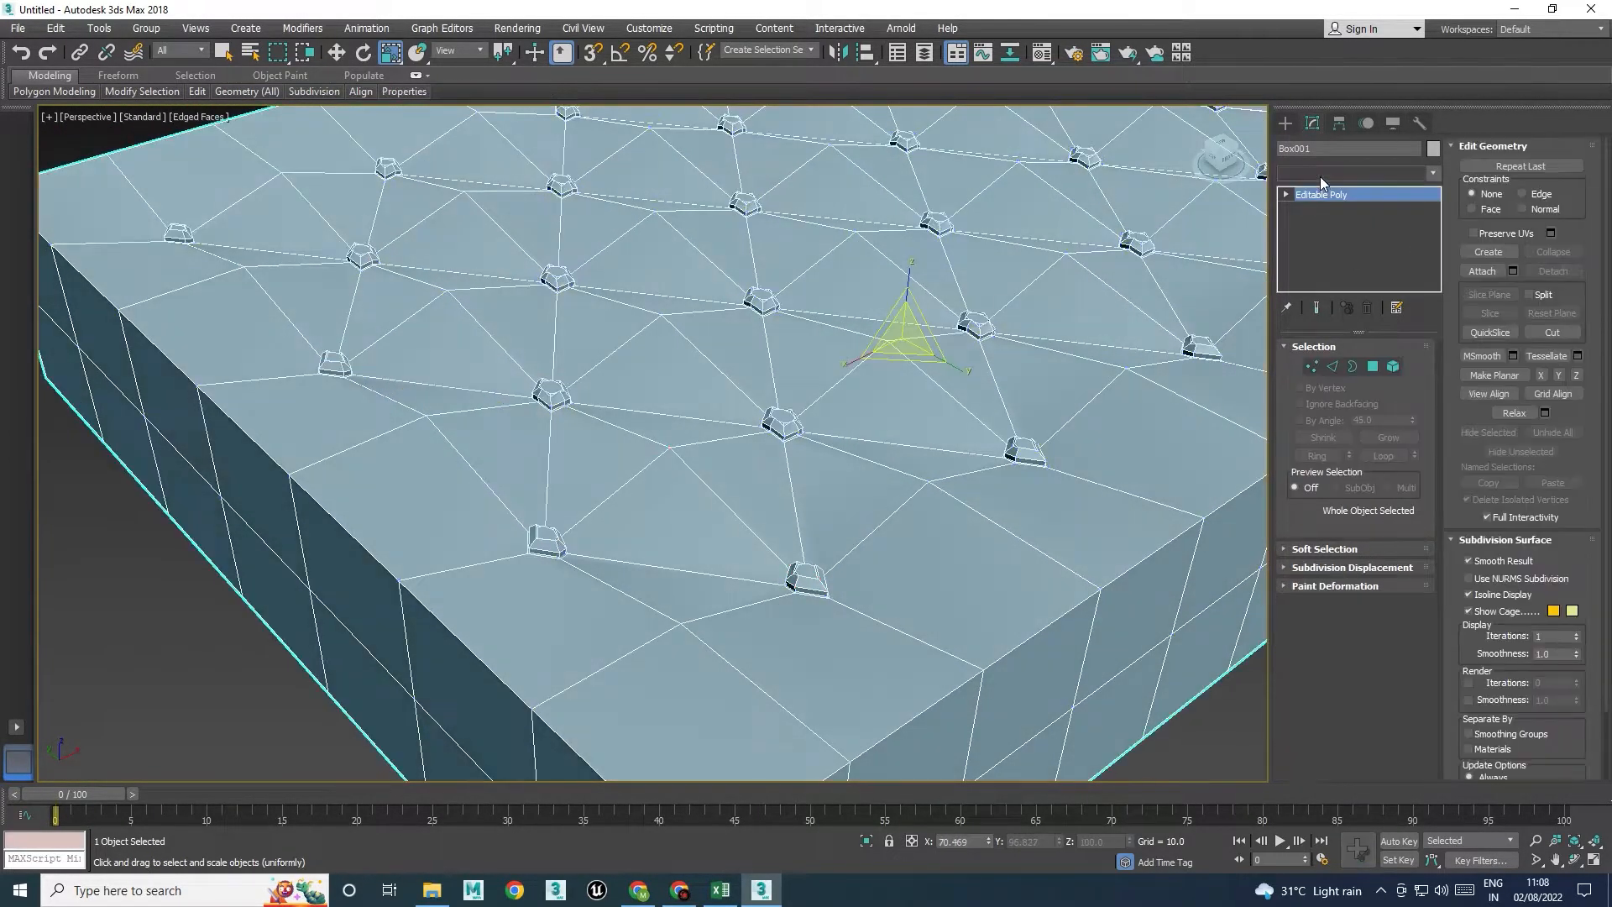
pyautogui.click(1320, 176)
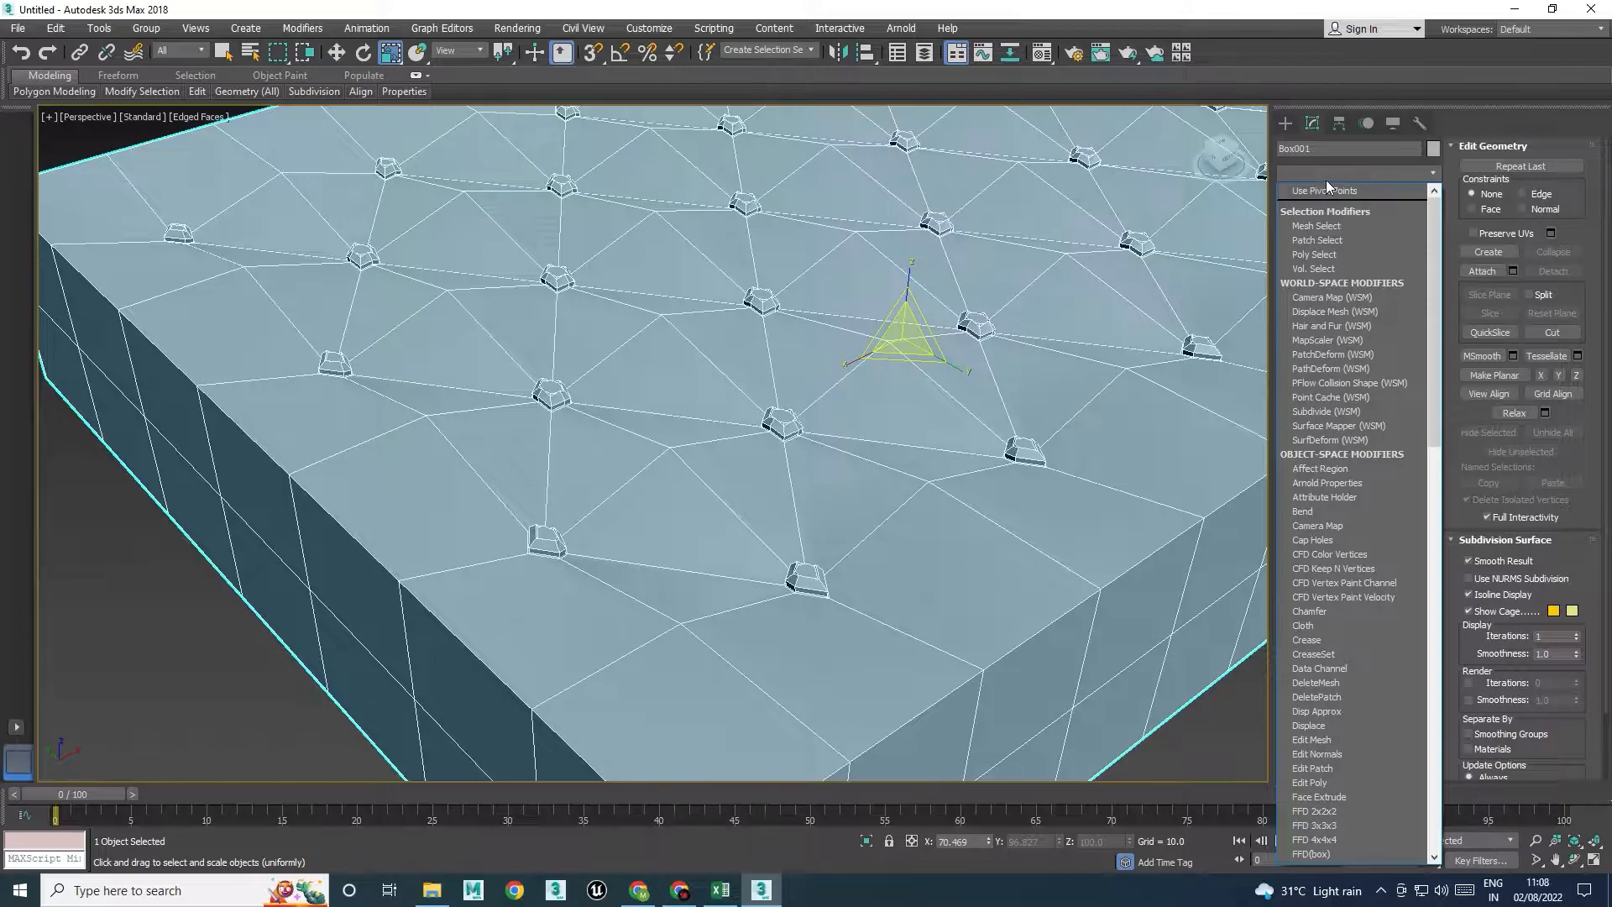
pyautogui.scroll(-12, 1314, 252)
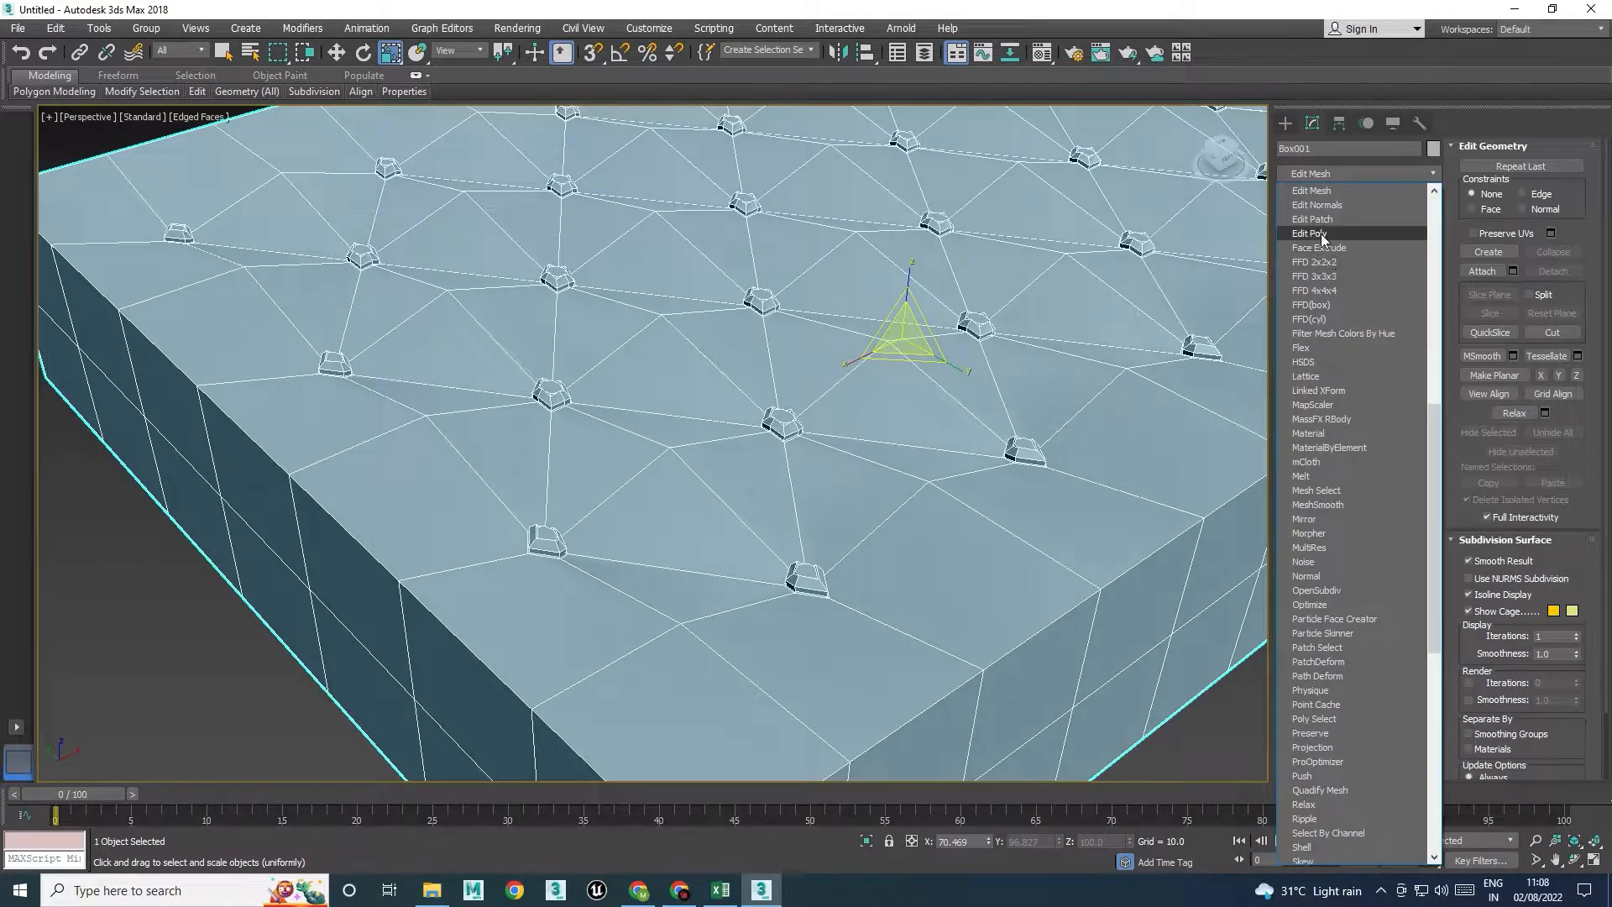
pyautogui.click(1322, 234)
pyautogui.press('1')
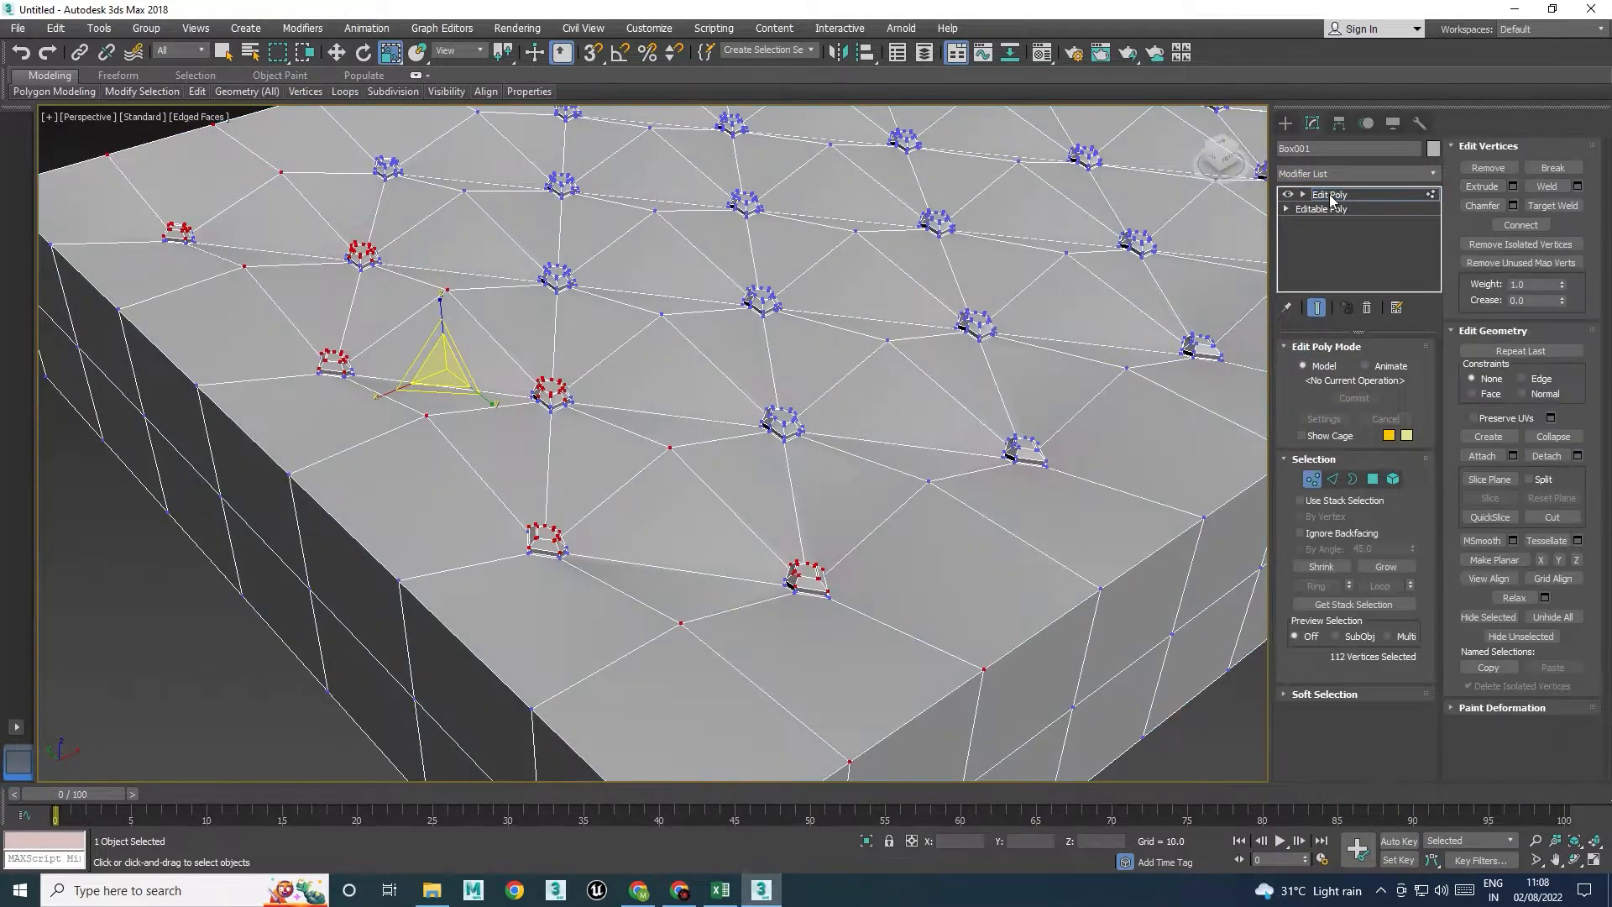
pyautogui.click(1331, 195)
# Add an OpenSubdiv modifier above Edit Poly and set its iterations to 3
pyautogui.click(1332, 173)
pyautogui.press('o')
pyautogui.click(1339, 193)
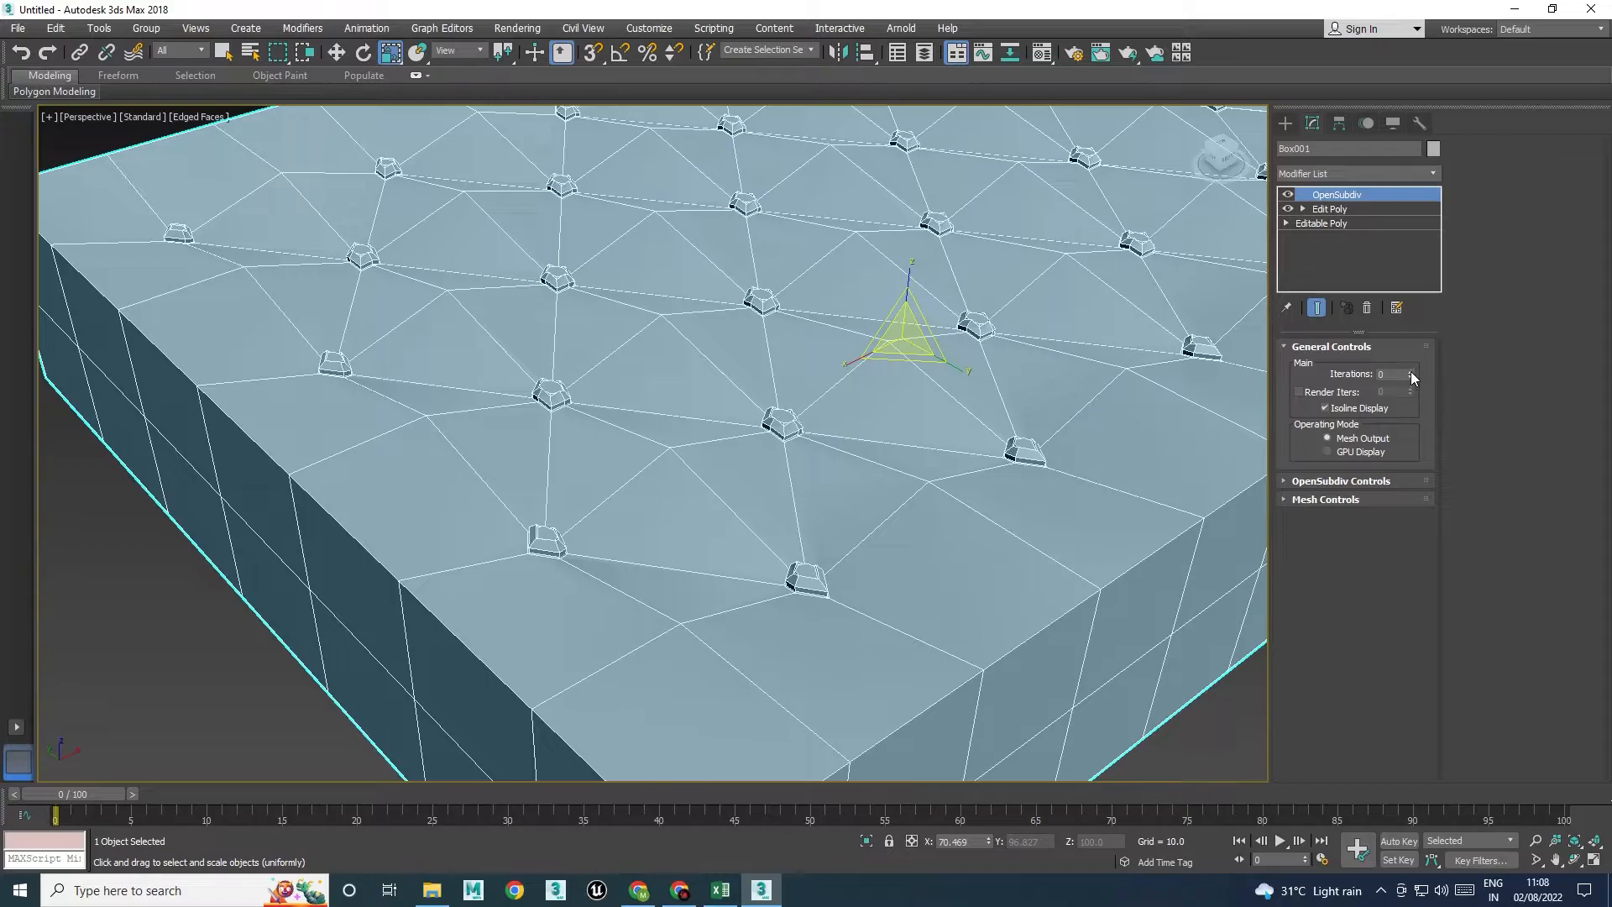
pyautogui.click(1411, 372)
pyautogui.scroll(-8, 1007, 537)
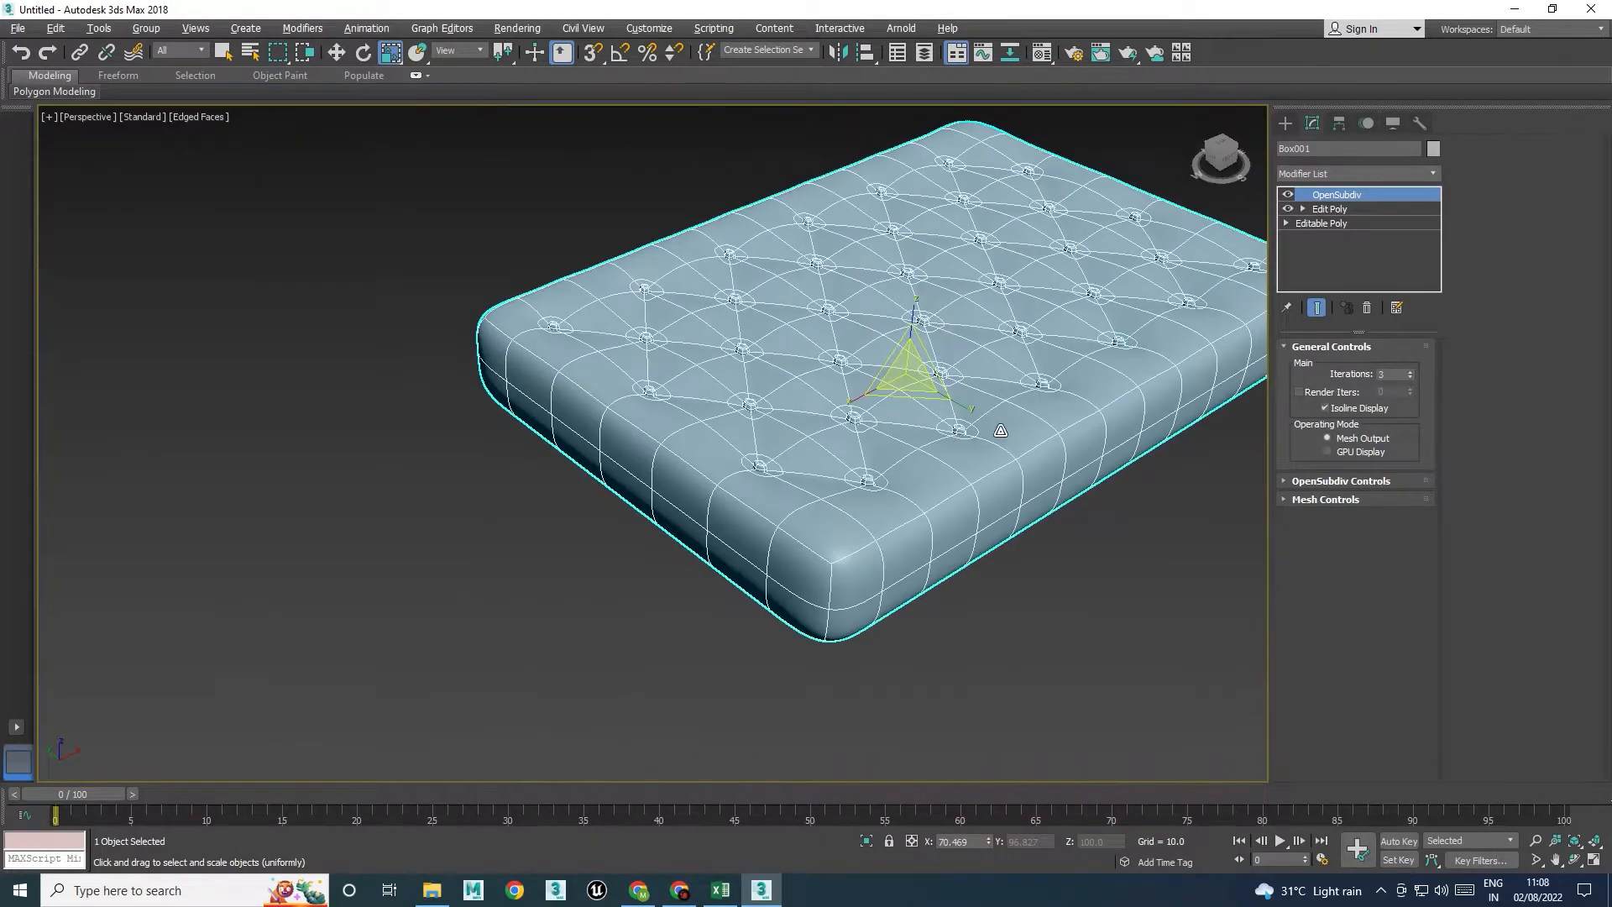
# Inspect the smoothed mattress and its buttons from several angles with edge display off
pyautogui.click(1044, 556)
pyautogui.press('F4')
pyautogui.moveTo(1045, 555)
pyautogui.keyDown('alt'); pyautogui.mouseDown(button='middle')
pyautogui.moveTo(1066, 525)
pyautogui.moveTo(893, 446)
pyautogui.moveTo(860, 475)
pyautogui.moveTo(898, 495)
pyautogui.moveTo(874, 504)
pyautogui.moveTo(878, 537)
pyautogui.moveTo(965, 518)
pyautogui.moveTo(932, 508)
pyautogui.moveTo(892, 533)
pyautogui.mouseUp(button='middle'); pyautogui.keyUp('alt')
pyautogui.scroll(5, 827, 424)
pyautogui.scroll(-5, 993, 502)
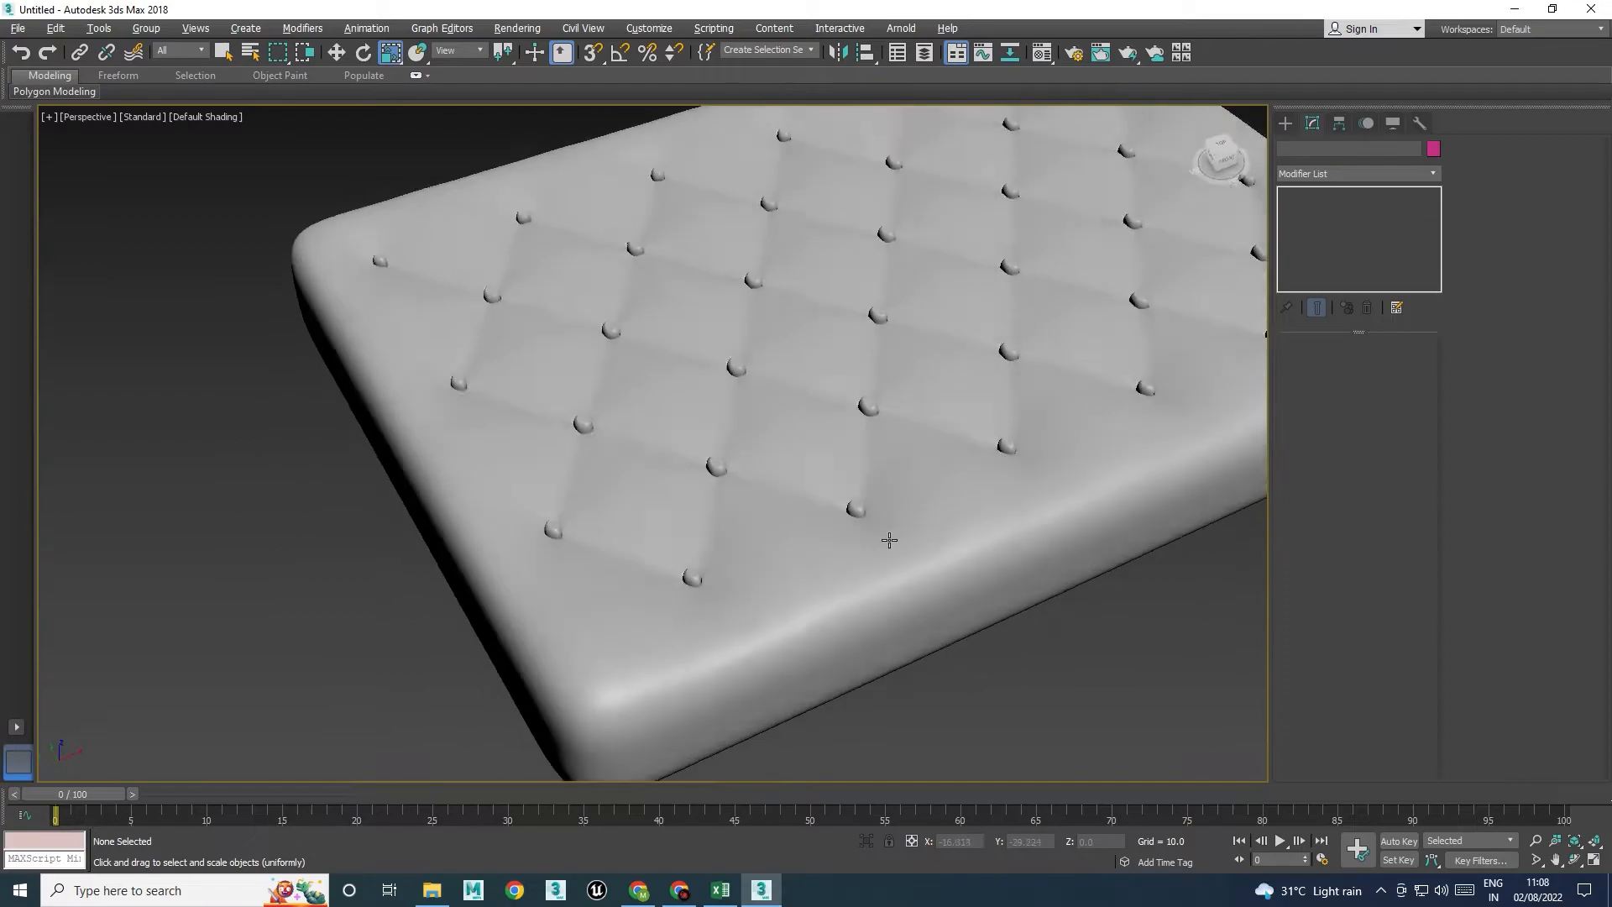
pyautogui.click(970, 475)
pyautogui.keyDown('alt'); pyautogui.moveTo(964, 443); pyautogui.dragTo(797, 590, button='middle'); pyautogui.keyUp('alt')
# Disable the OpenSubdiv smoothing and return to the Edit Poly modifier with edges displayed
pyautogui.click(1288, 195)
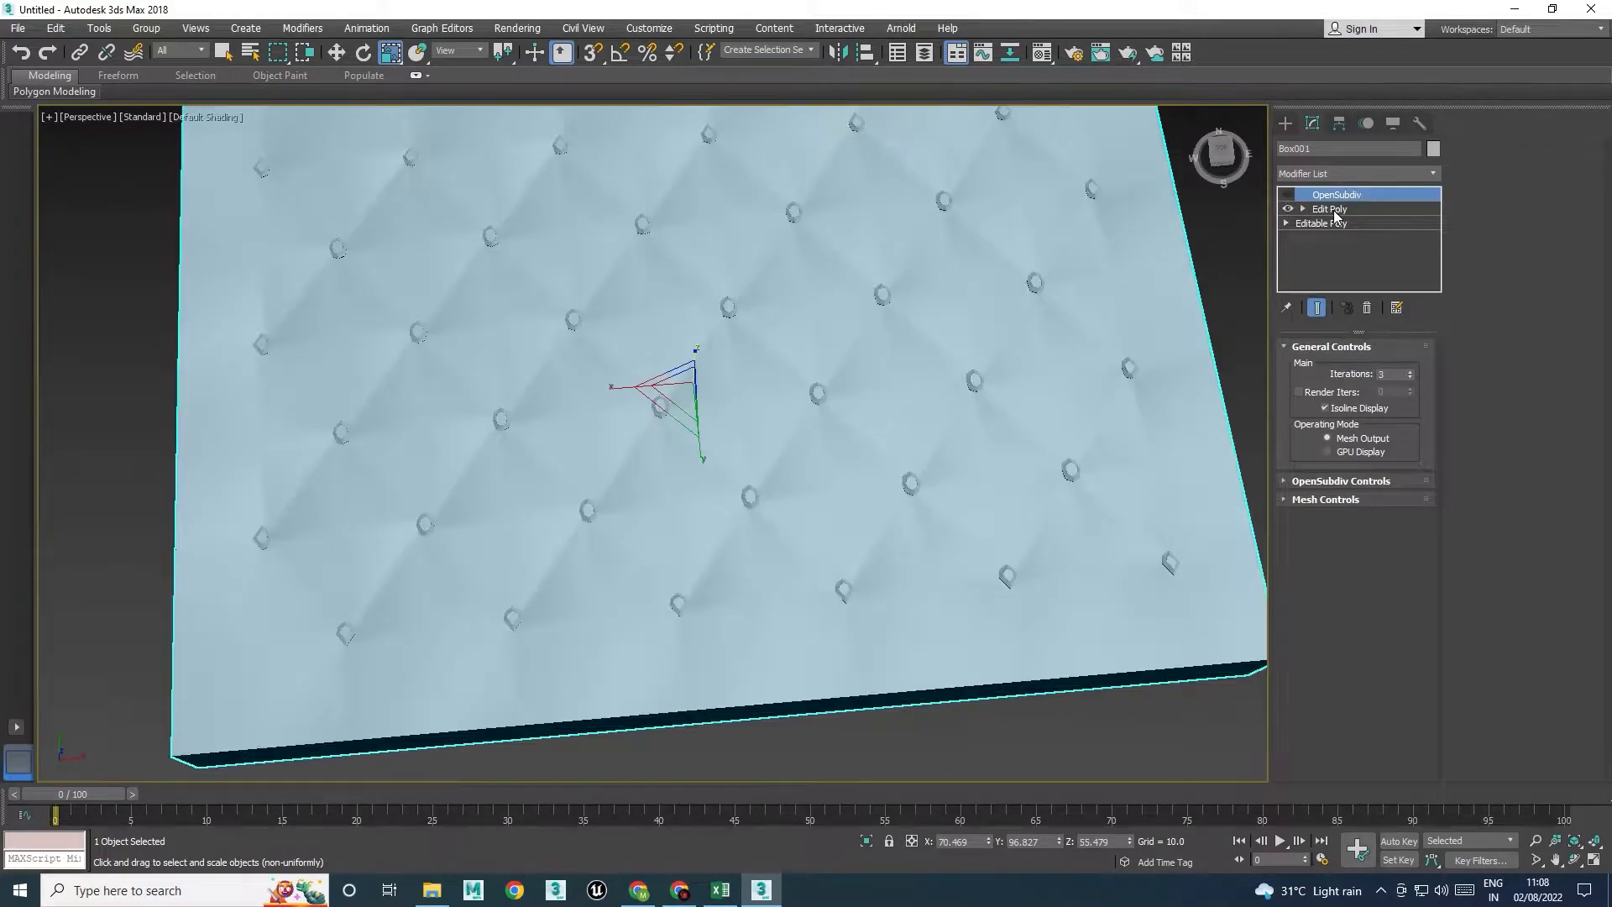
pyautogui.click(1329, 209)
pyautogui.press('F4')
# In the front view, select the bottom row of vertices on the Edit Poly level and move it down to thicken the mattress
pyautogui.hotkey('alt', 'w')
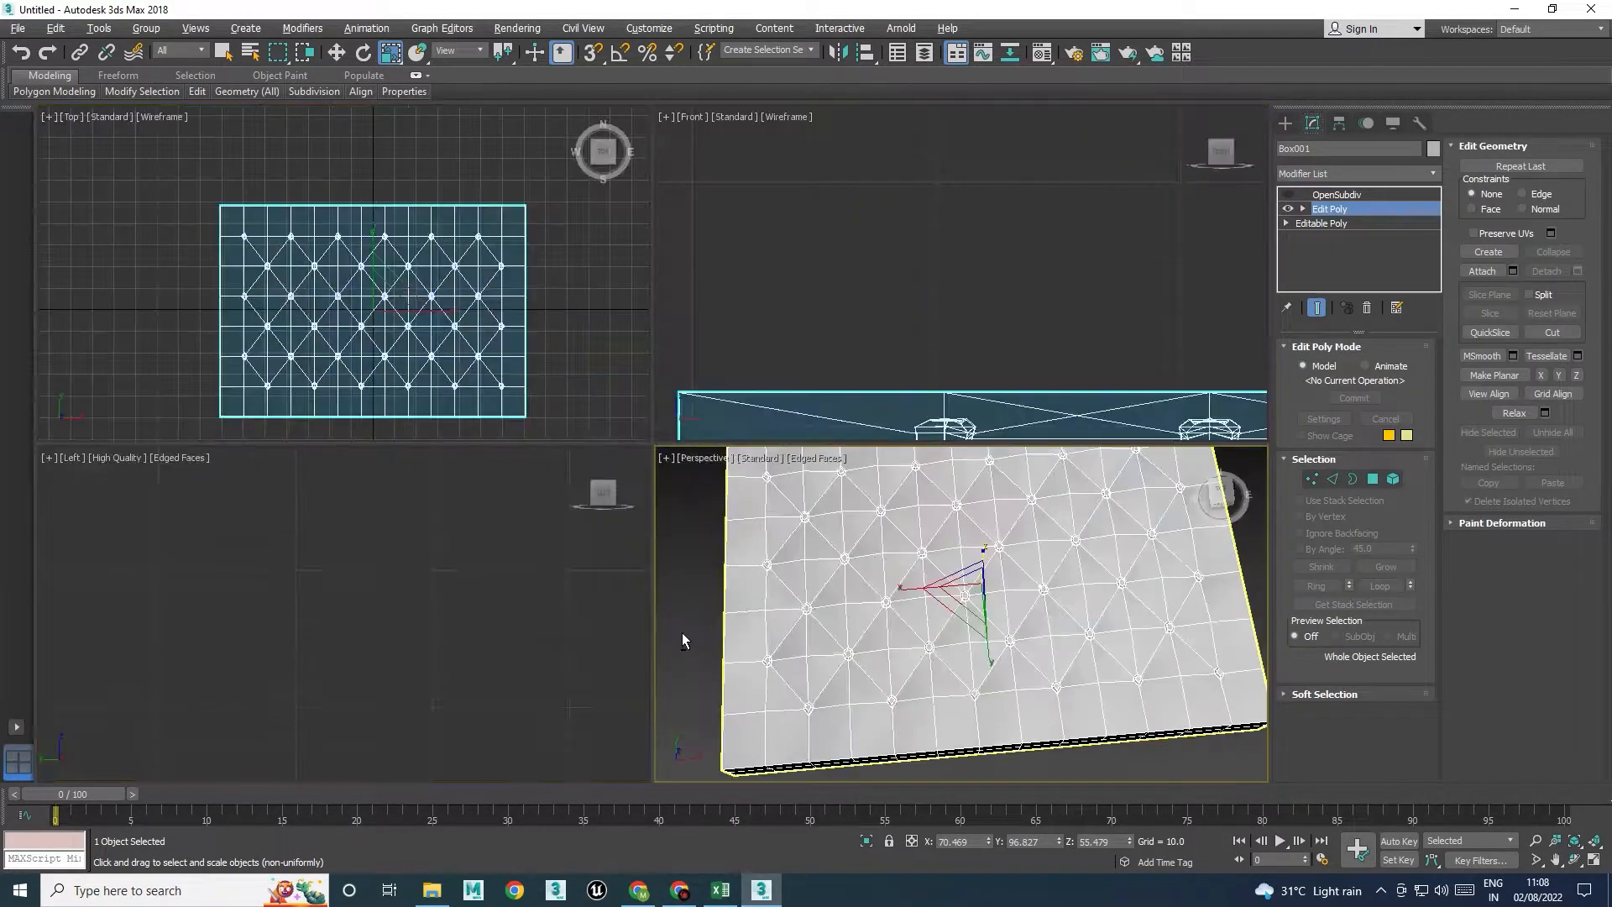
pyautogui.middleClick(774, 369)
pyautogui.hotkey('alt', 'w')
pyautogui.moveTo(735, 729); pyautogui.dragTo(722, 456, button='middle')
pyautogui.press('1')
pyautogui.scroll(-5, 698, 419)
pyautogui.moveTo(761, 542); pyautogui.dragTo(610, 343, button='middle')
pyautogui.scroll(-3, 394, 520)
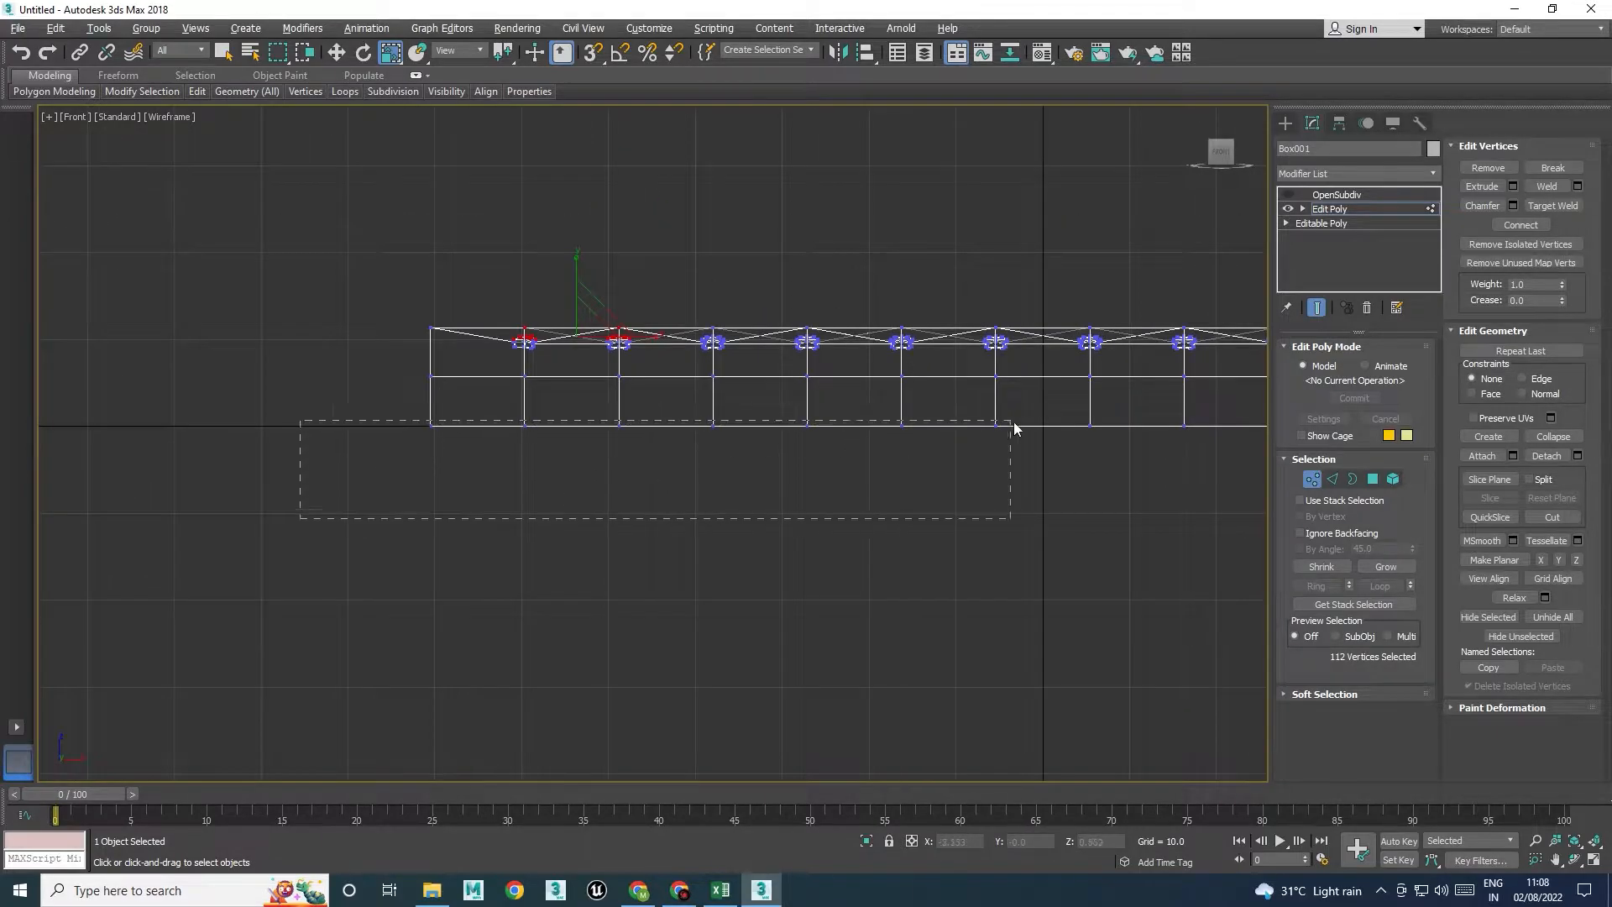
pyautogui.moveTo(1013, 429); pyautogui.dragTo(1008, 426)
pyautogui.scroll(-4, 760, 412)
pyautogui.moveTo(1185, 409); pyautogui.dragTo(1185, 410)
pyautogui.press('w')
pyautogui.scroll(3, 878, 406)
pyautogui.moveTo(838, 377); pyautogui.dragTo(836, 430)
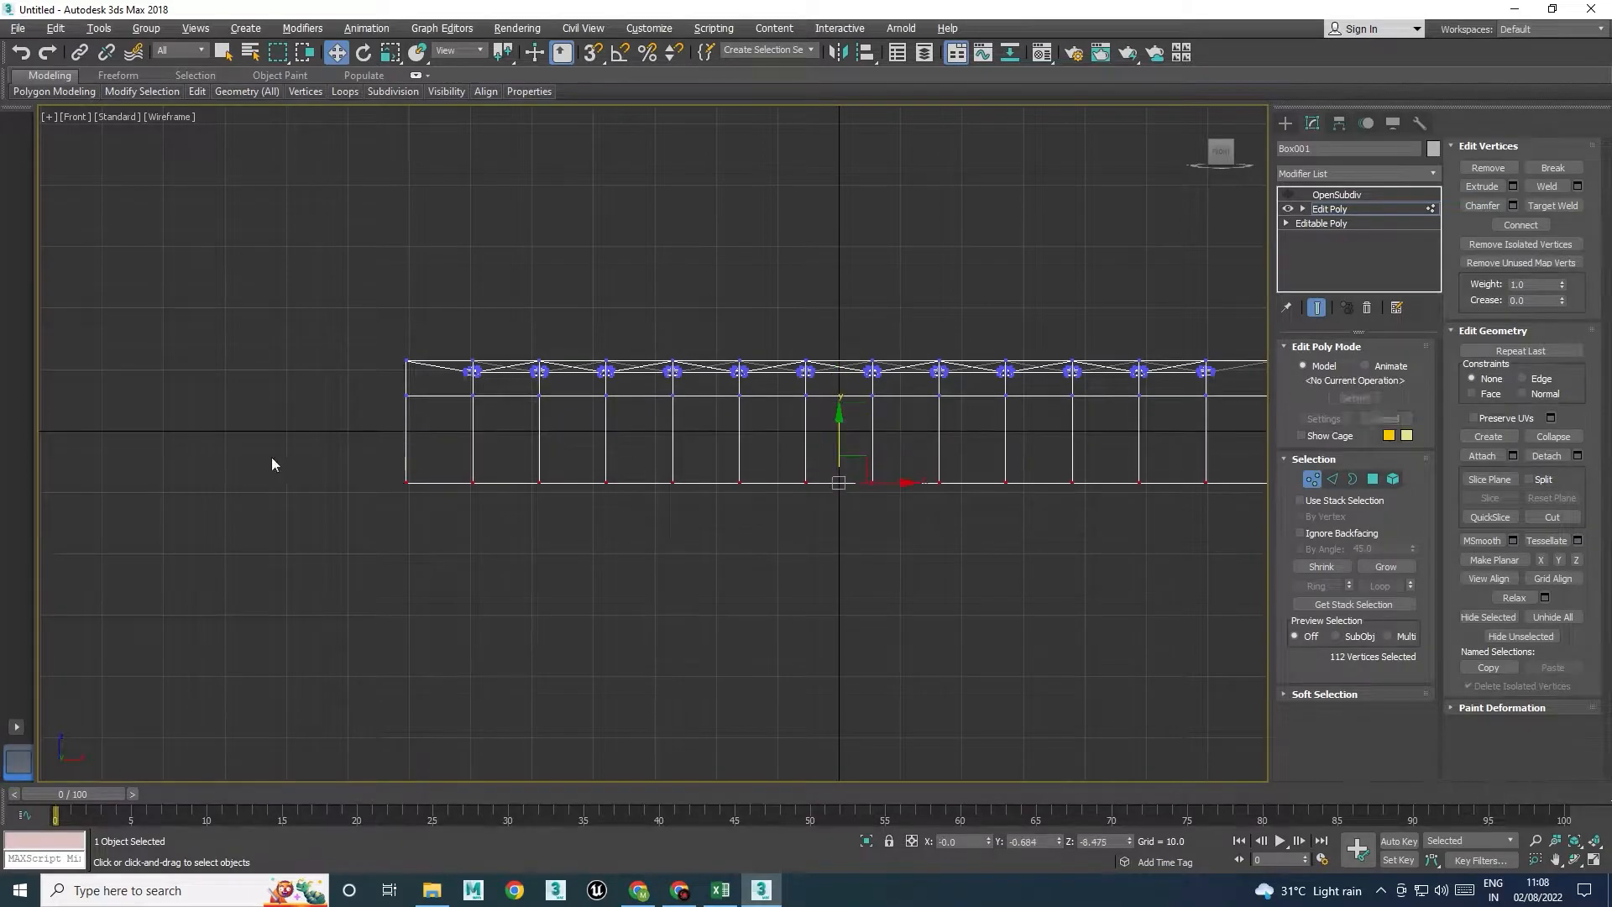
# Select the middle row of side vertices and move it down to even out the two side segments
pyautogui.moveTo(1363, 390); pyautogui.dragTo(1362, 390)
pyautogui.moveTo(910, 489); pyautogui.dragTo(574, 496, button='middle')
pyautogui.moveTo(931, 427); pyautogui.dragTo(991, 399)
pyautogui.moveTo(504, 351); pyautogui.dragTo(504, 382)
# Chamfer the selected diagonal edges between the buttons with an amount of 1.0 and 2 segments
pyautogui.hotkey('alt', 'w')
pyautogui.middleClick(934, 574)
pyautogui.hotkey('alt', 'w')
pyautogui.scroll(-3, 672, 488)
pyautogui.keyDown('alt'); pyautogui.moveTo(672, 489); pyautogui.dragTo(712, 460, button='middle'); pyautogui.keyUp('alt')
pyautogui.moveTo(594, 483); pyautogui.dragTo(674, 429, button='middle')
pyautogui.press('2')
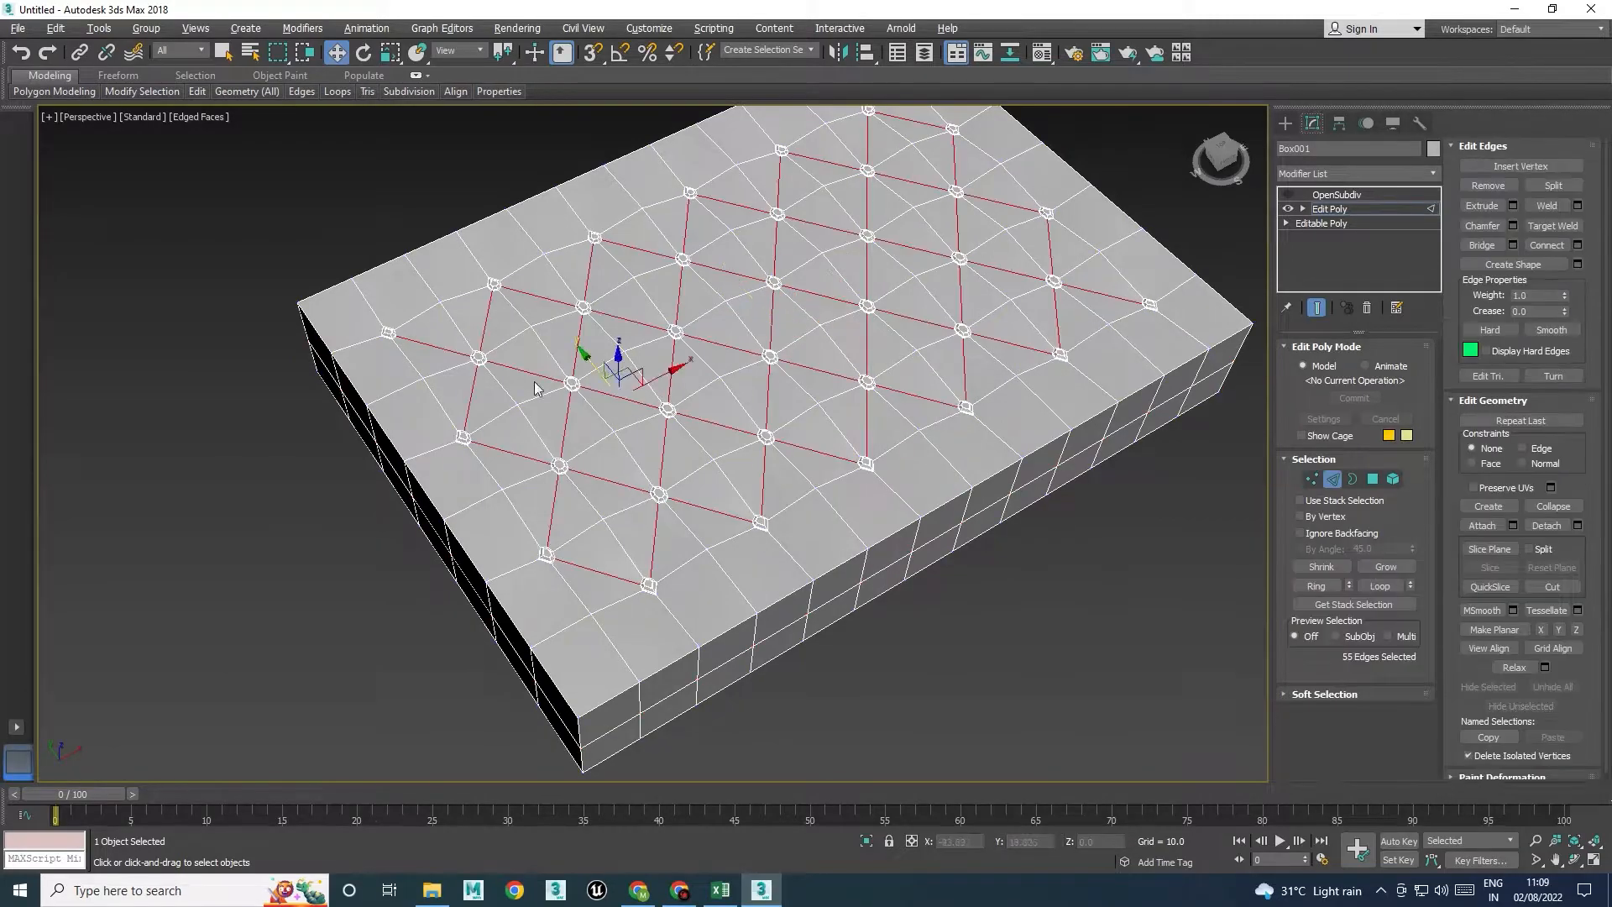
pyautogui.keyDown('alt'); pyautogui.moveTo(573, 386); pyautogui.dragTo(827, 498, button='middle'); pyautogui.keyUp('alt')
pyautogui.scroll(3, 819, 429)
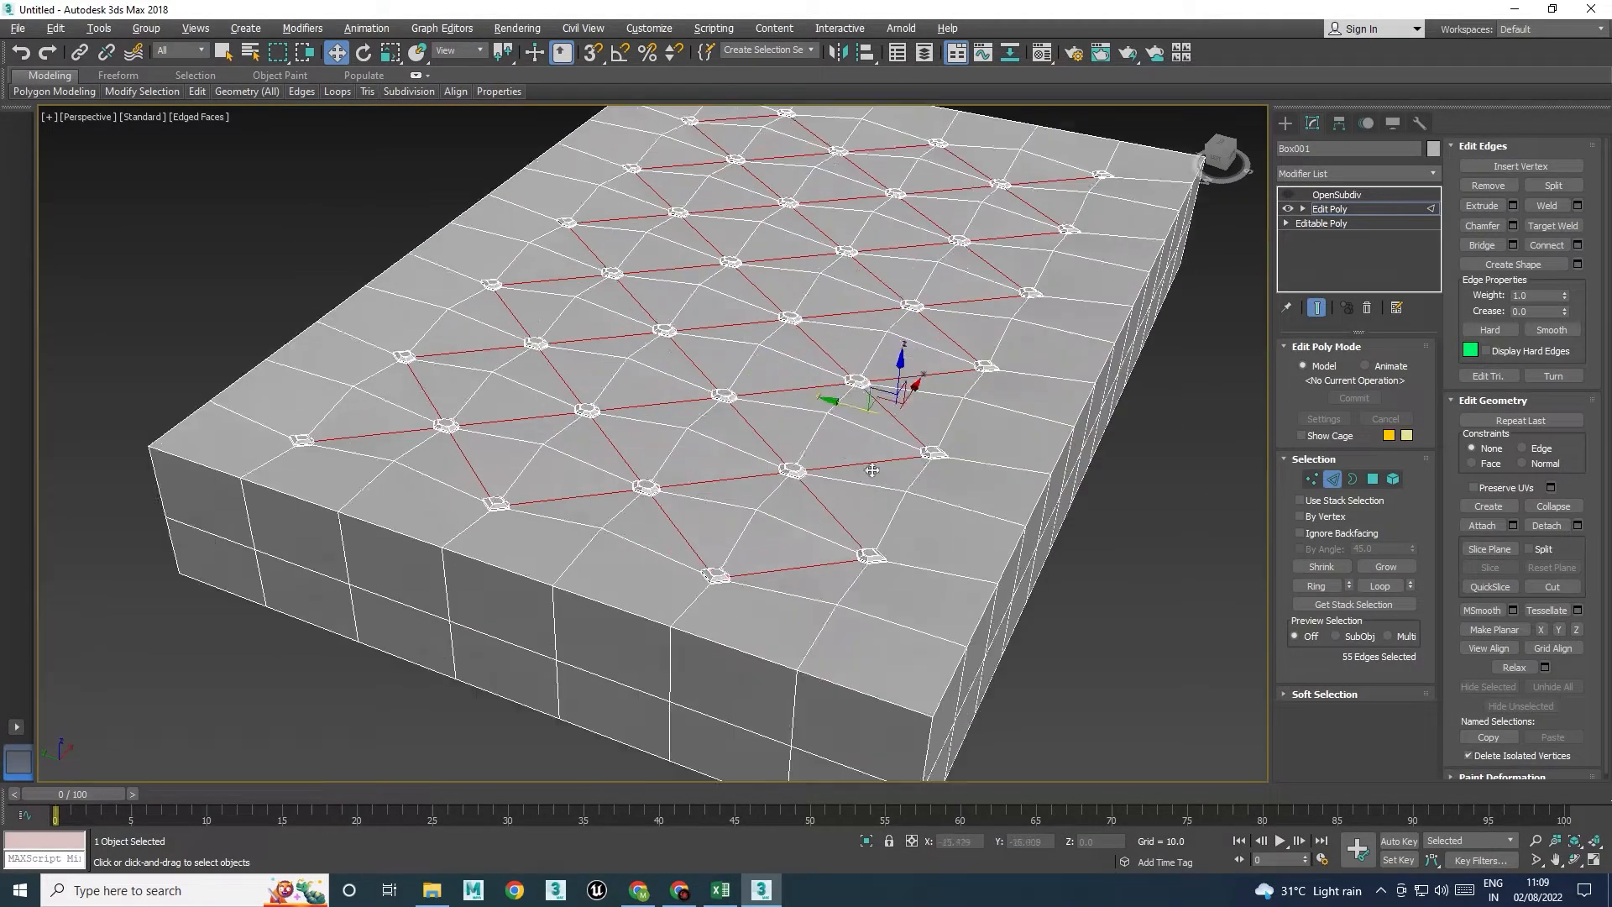
pyautogui.keyDown('alt'); pyautogui.moveTo(911, 427); pyautogui.dragTo(799, 517, button='middle'); pyautogui.keyUp('alt')
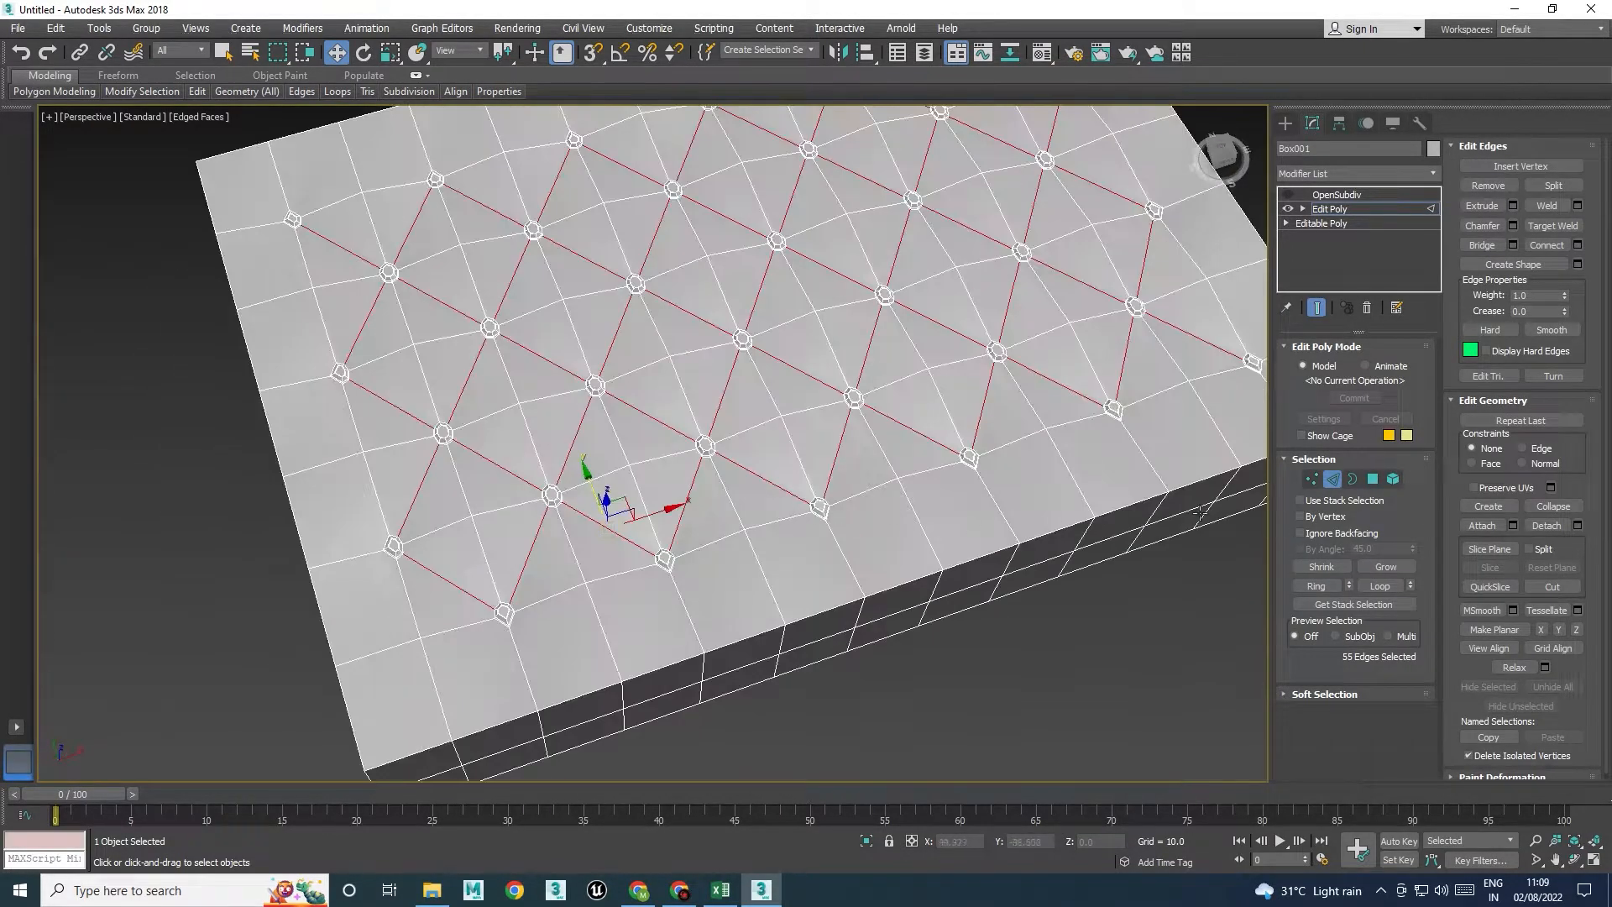
pyautogui.click(1513, 226)
pyautogui.scroll(3, 672, 457)
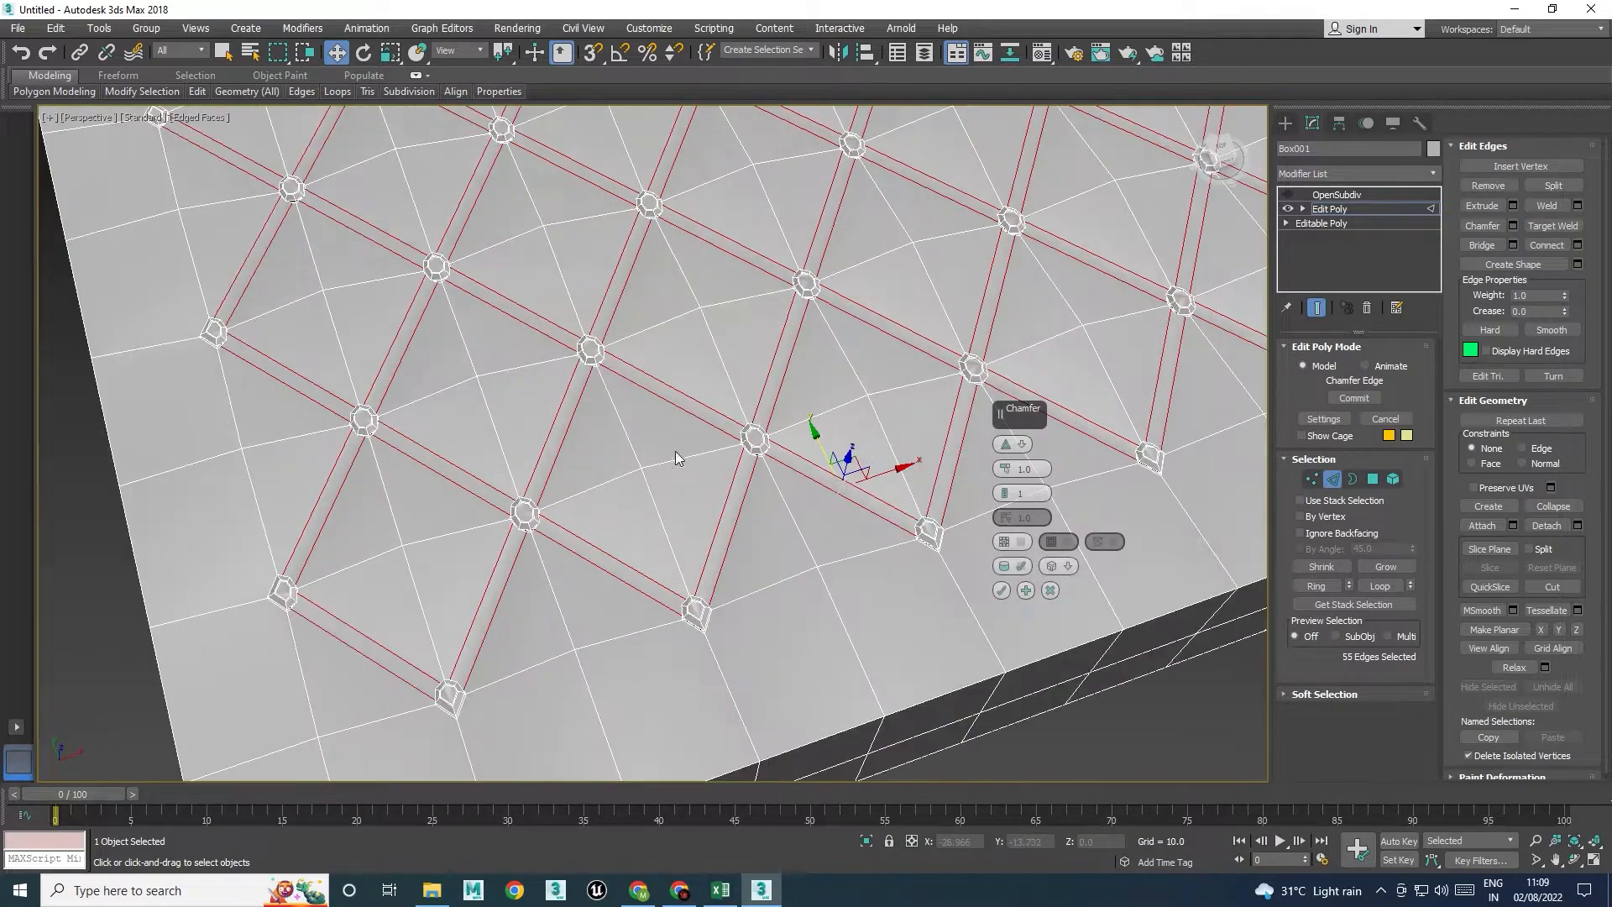
pyautogui.click(1005, 491)
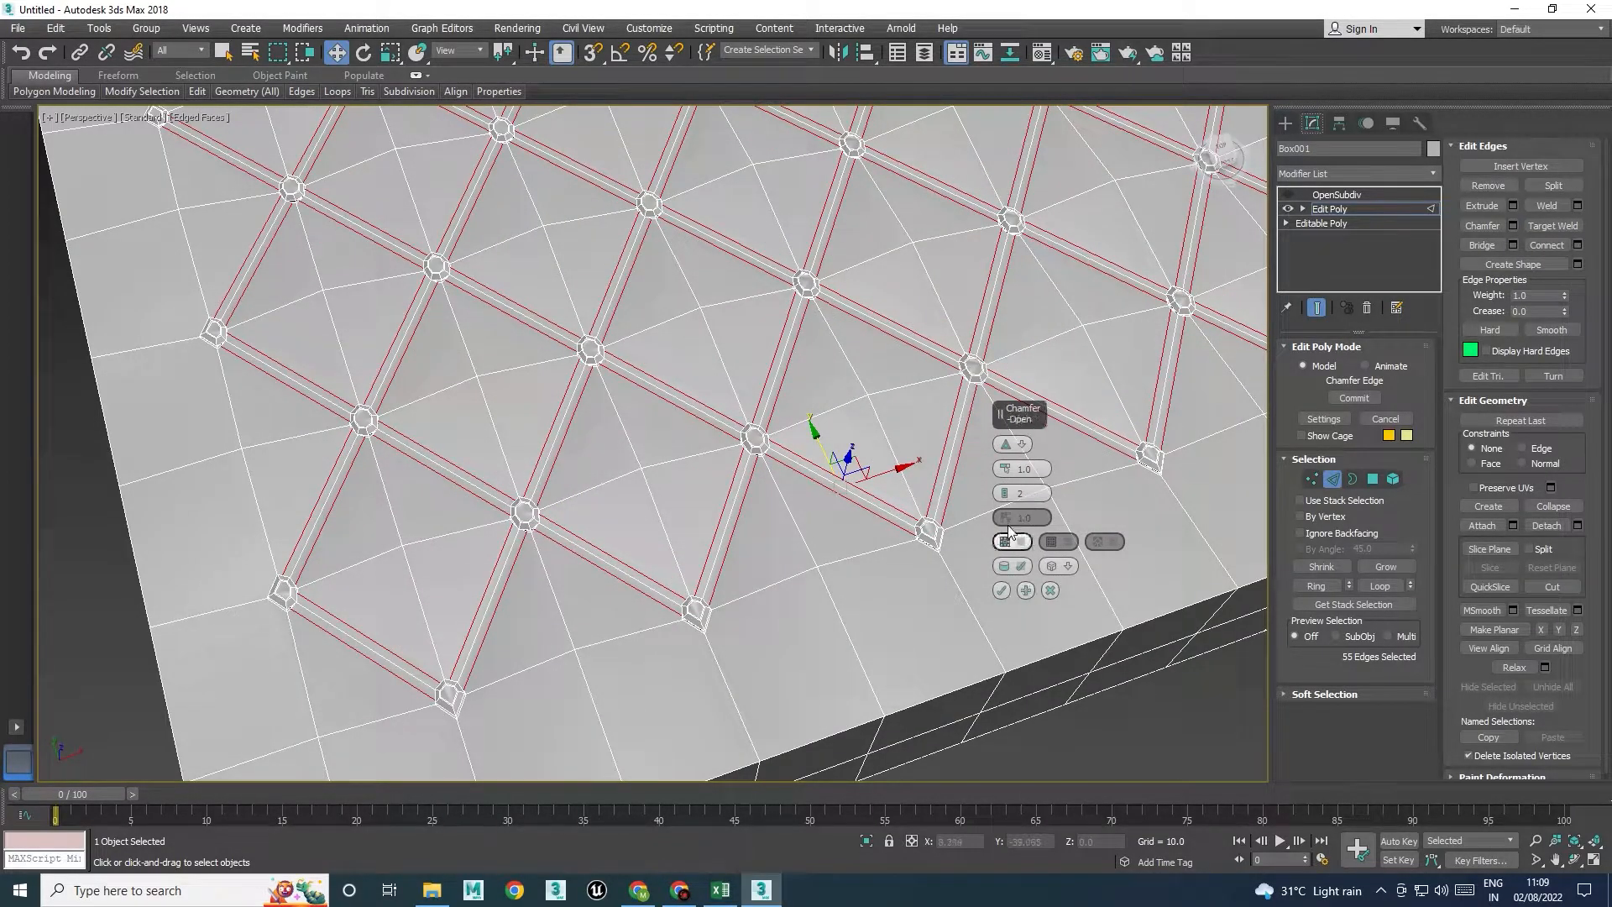
pyautogui.click(1001, 592)
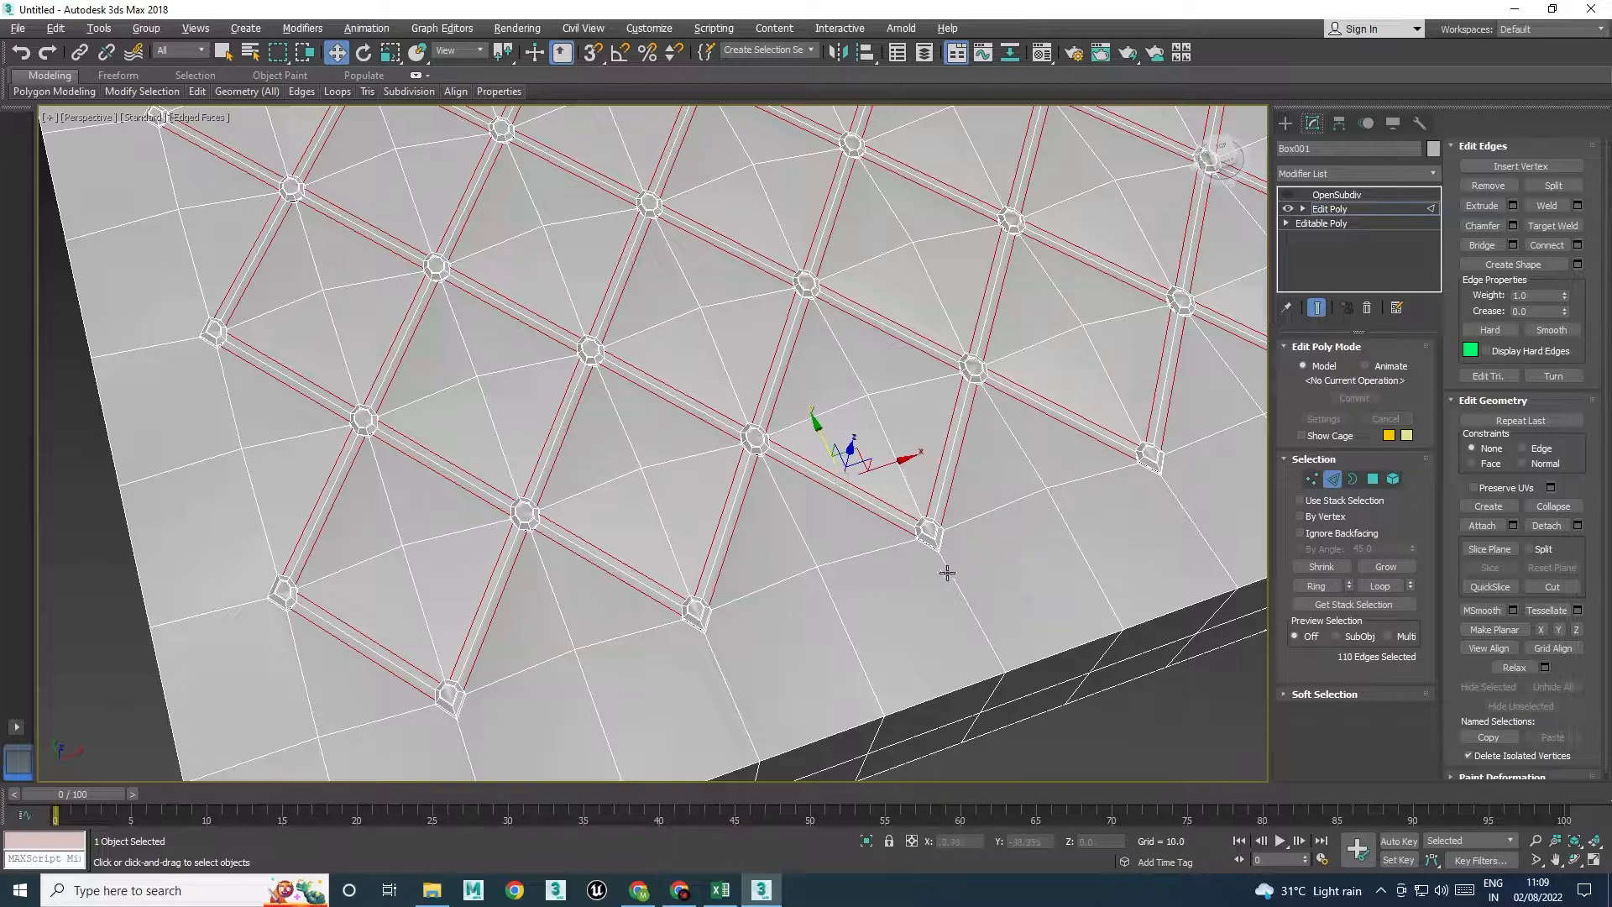
# In the top view, select the centre edges of the four chamfered strips around the first interior button in the upper-left corner
pyautogui.hotkey('alt', 'w')
pyautogui.middleClick(451, 401)
pyautogui.hotkey('alt', 'w')
pyautogui.scroll(2, 546, 457)
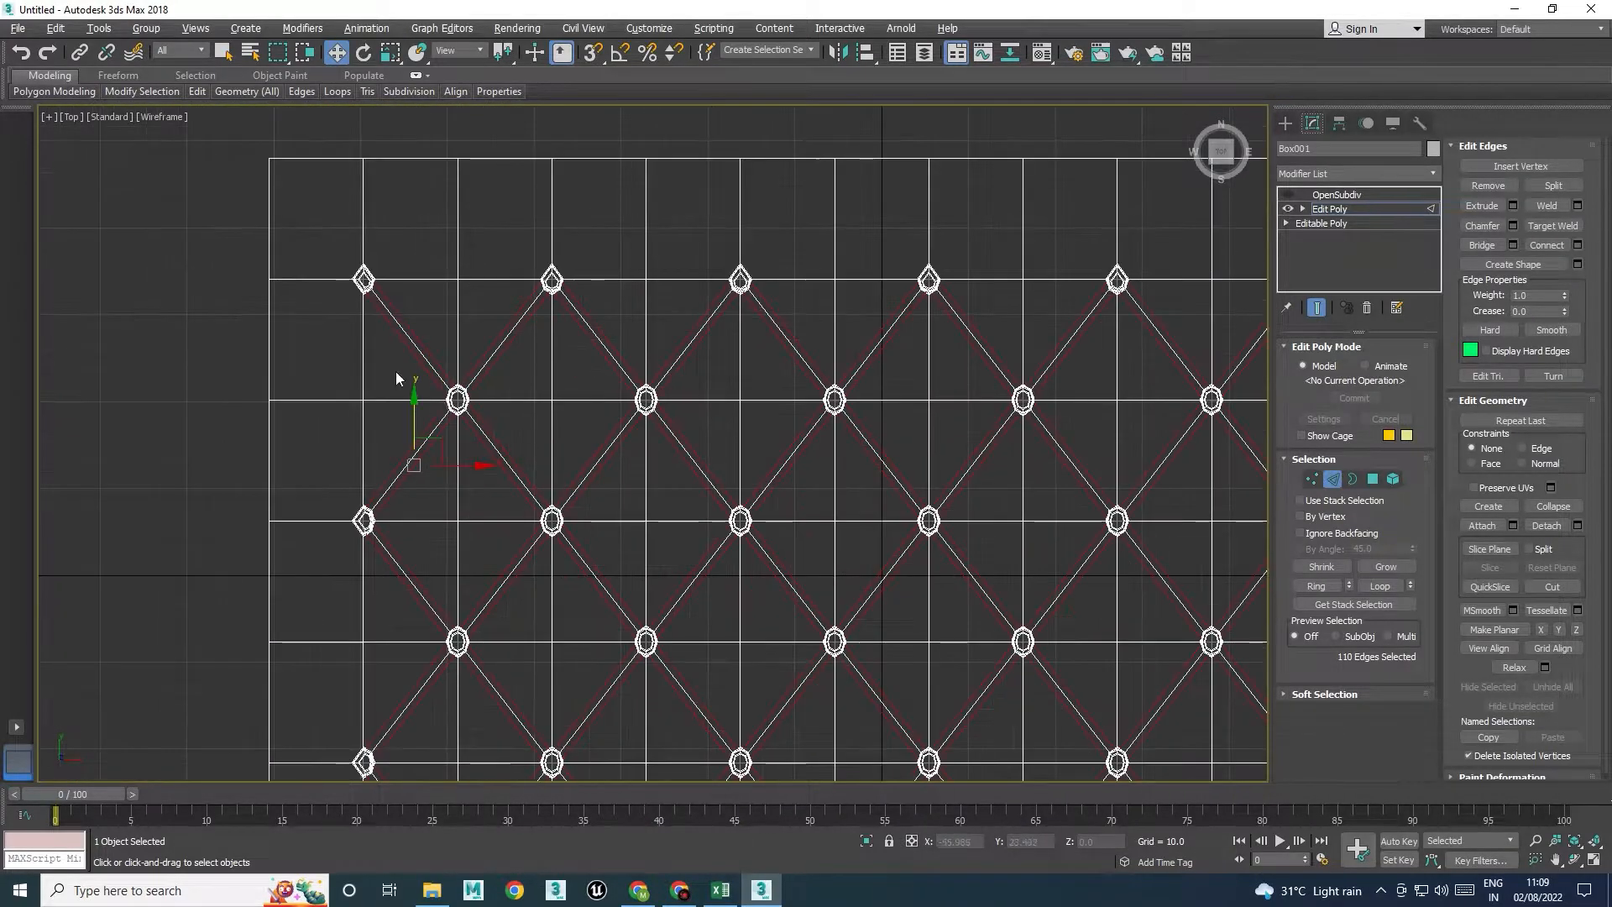
pyautogui.scroll(3, 395, 373)
pyautogui.click(506, 367)
pyautogui.keyDown('ctrl'); pyautogui.click(670, 325); pyautogui.keyUp('ctrl')
pyautogui.keyDown('ctrl'); pyautogui.click(527, 507); pyautogui.keyUp('ctrl')
pyautogui.keyDown('ctrl'); pyautogui.click(639, 545); pyautogui.keyUp('ctrl')
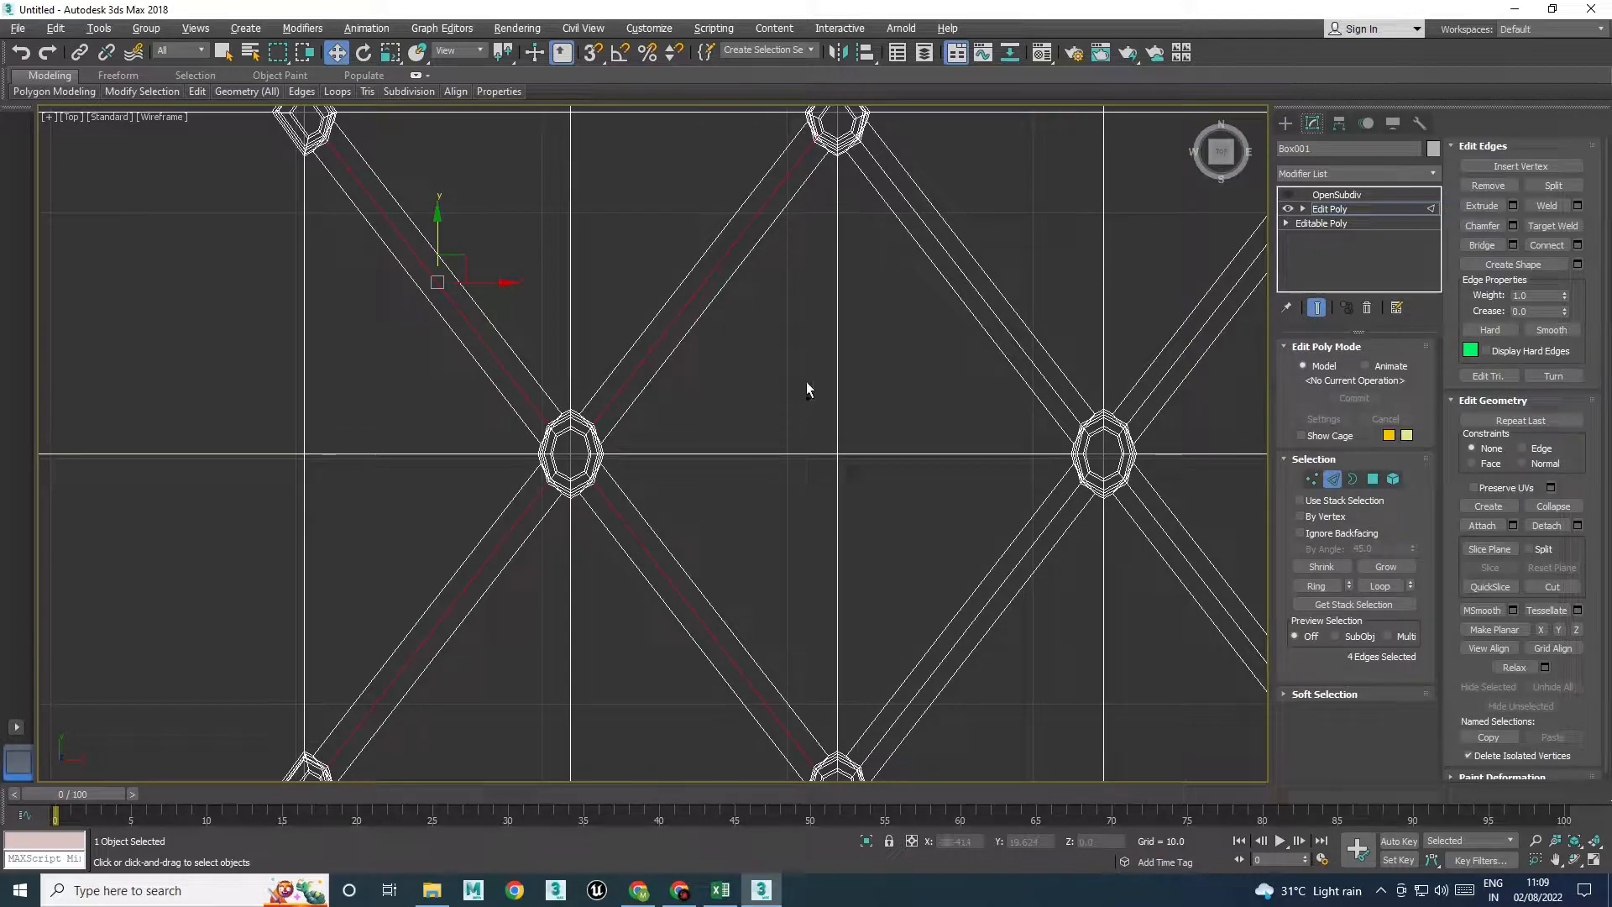
# Add the centre edges of the neighbouring diagonal strips around the second interior button and in the row below to the selection
pyautogui.keyDown('ctrl'); pyautogui.click(1003, 327); pyautogui.keyUp('ctrl')
pyautogui.keyDown('ctrl'); pyautogui.click(1150, 404); pyautogui.keyUp('ctrl')
pyautogui.moveTo(1130, 698); pyautogui.dragTo(831, 527, button='middle')
pyautogui.keyDown('ctrl'); pyautogui.click(918, 426); pyautogui.keyUp('ctrl')
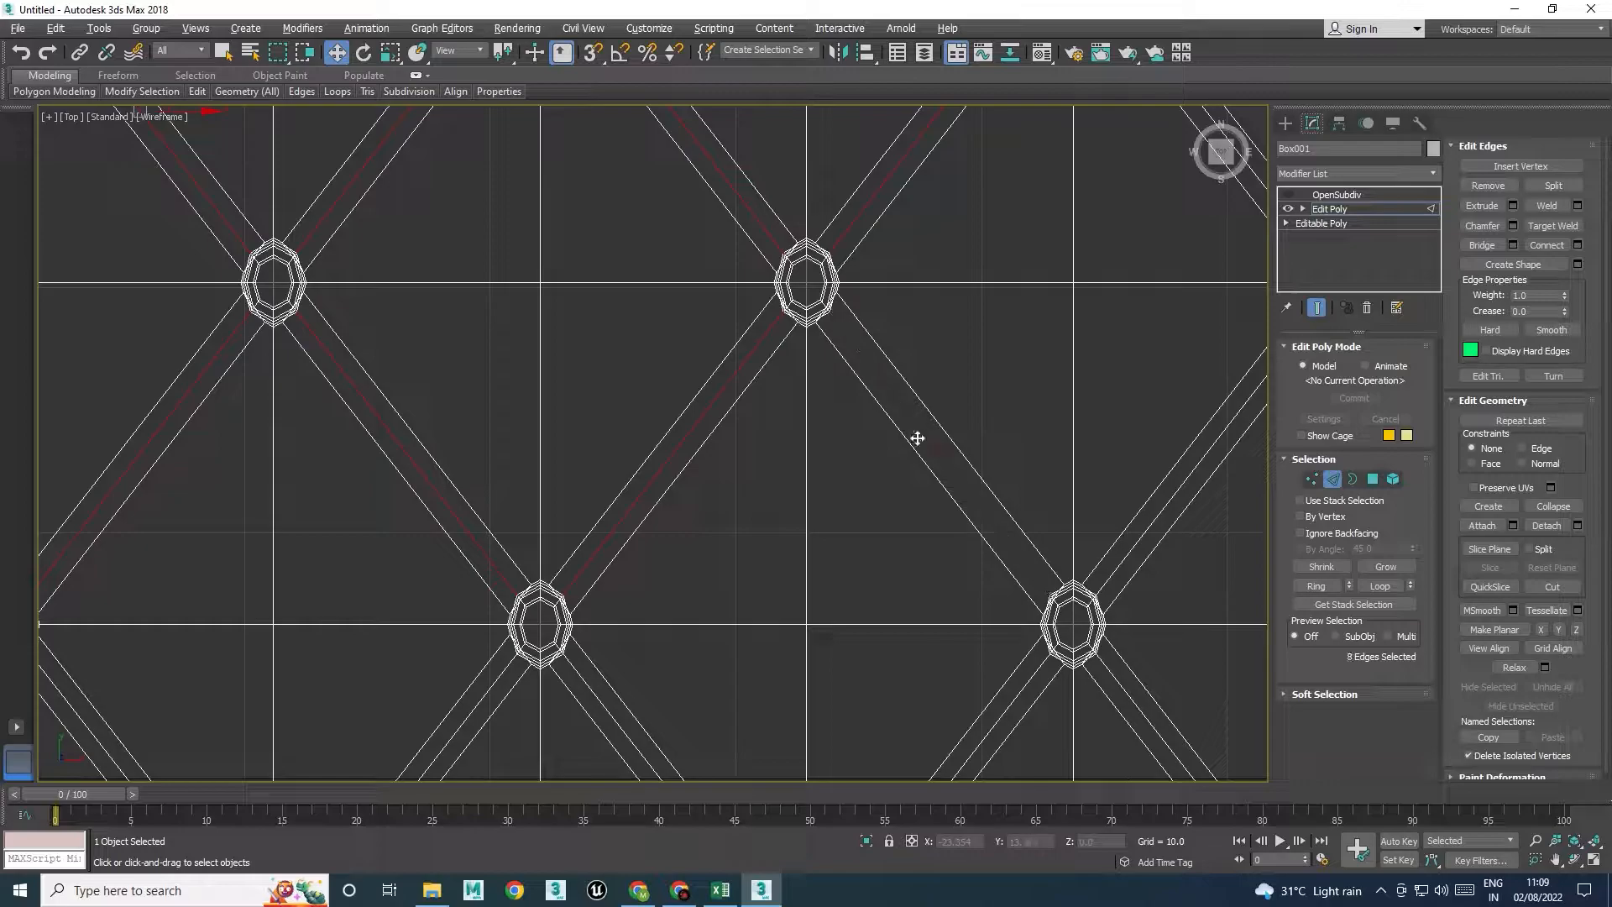
pyautogui.scroll(-2, 903, 587)
pyautogui.moveTo(903, 662); pyautogui.dragTo(911, 455, button='middle')
pyautogui.keyDown('ctrl'); pyautogui.click(732, 516); pyautogui.keyUp('ctrl')
pyautogui.keyDown('ctrl'); pyautogui.click(384, 528); pyautogui.keyUp('ctrl')
# Add the centre edges of the diagonal strips in the mattress's lower-left corner down to the bottom button row
pyautogui.moveTo(371, 533); pyautogui.dragTo(77, 244, button='middle')
pyautogui.keyDown('ctrl'); pyautogui.click(448, 482); pyautogui.keyUp('ctrl')
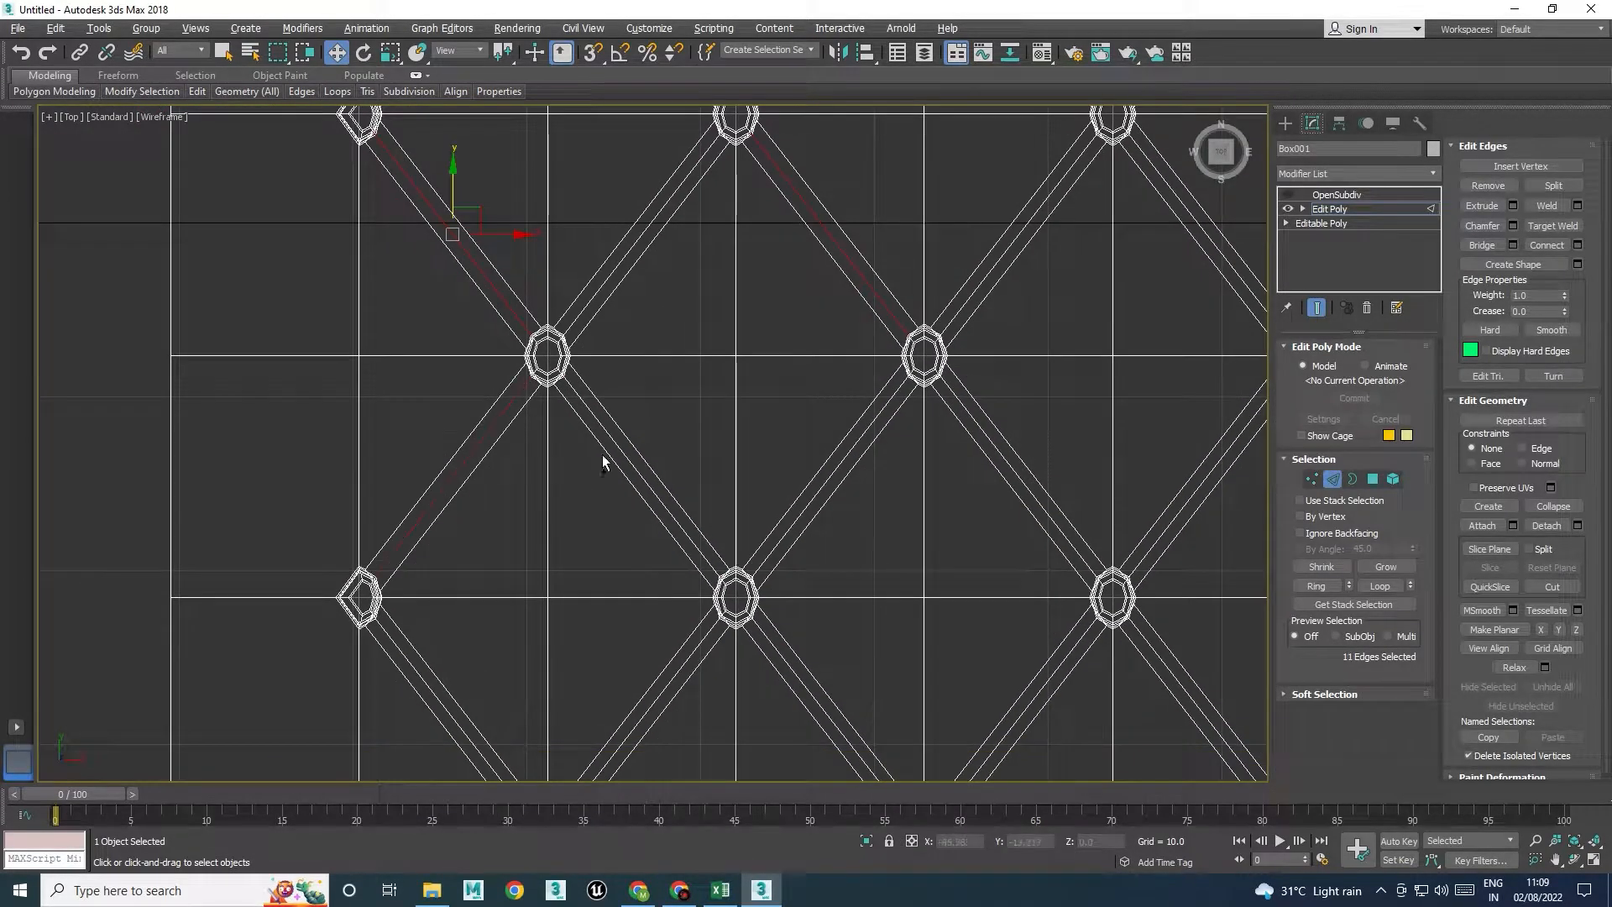
pyautogui.keyDown('ctrl'); pyautogui.click(609, 440); pyautogui.keyUp('ctrl')
pyautogui.moveTo(608, 702); pyautogui.dragTo(629, 514, button='middle')
pyautogui.keyDown('ctrl'); pyautogui.click(475, 527); pyautogui.keyUp('ctrl')
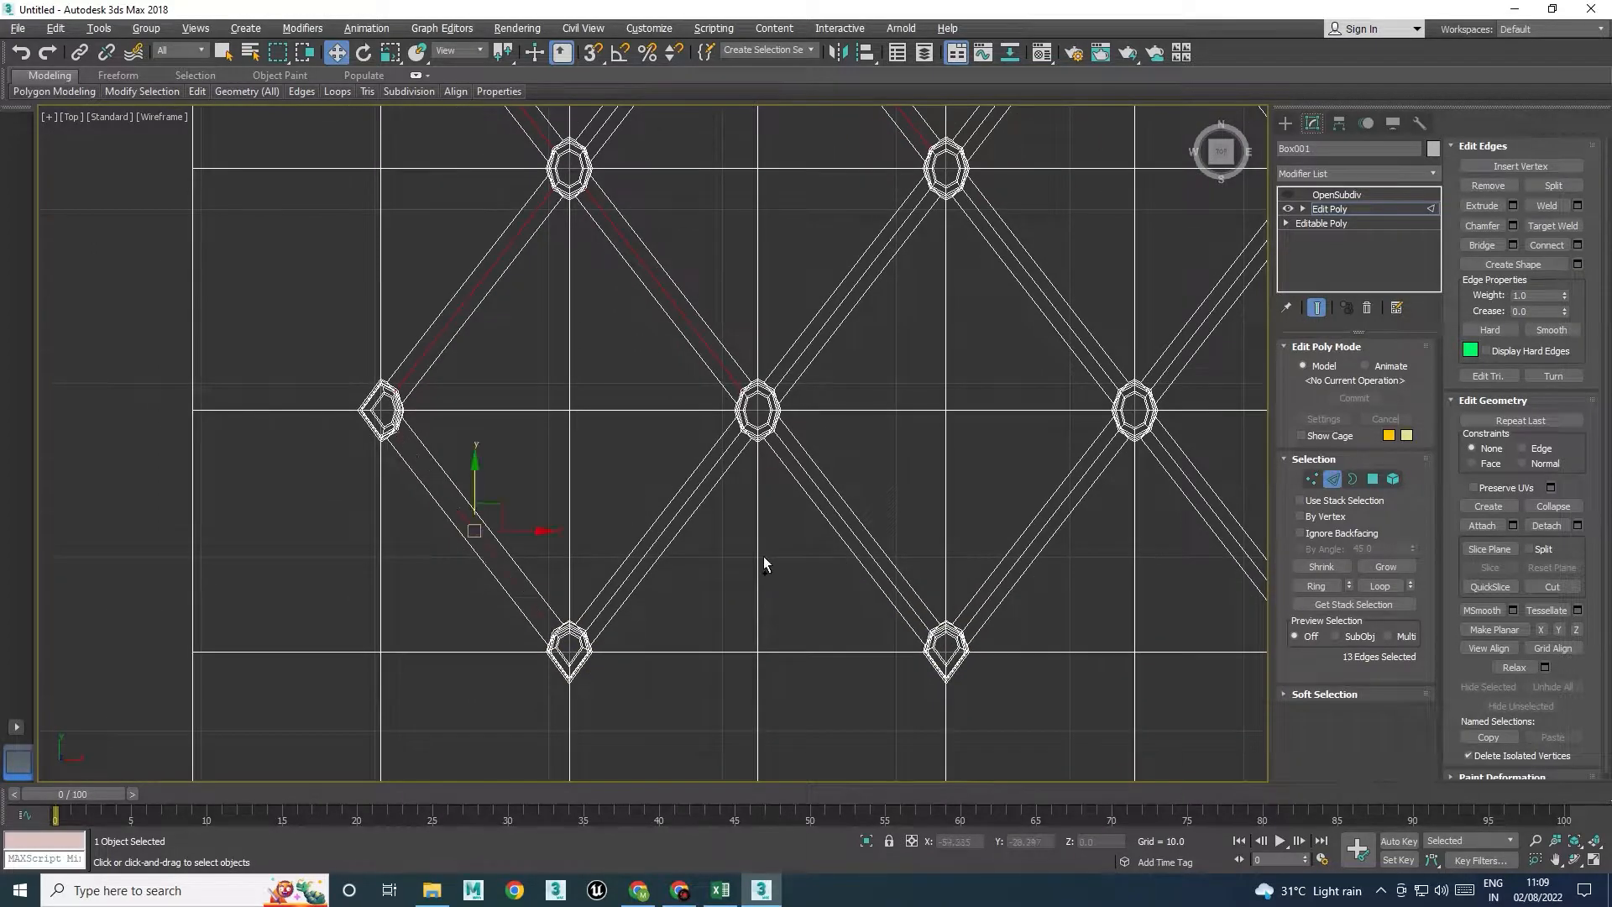
pyautogui.keyDown('ctrl'); pyautogui.click(704, 487); pyautogui.keyUp('ctrl')
pyautogui.keyDown('ctrl'); pyautogui.click(843, 520); pyautogui.keyUp('ctrl')
# Add the remaining centre edges of the diagonal strips across the middle button rows of the left half
pyautogui.moveTo(914, 425); pyautogui.dragTo(749, 612, button='middle')
pyautogui.keyDown('ctrl'); pyautogui.click(808, 464); pyautogui.keyUp('ctrl')
pyautogui.keyDown('ctrl'); pyautogui.click(1032, 645); pyautogui.keyUp('ctrl')
pyautogui.keyDown('ctrl'); pyautogui.click(594, 389); pyautogui.keyUp('ctrl')
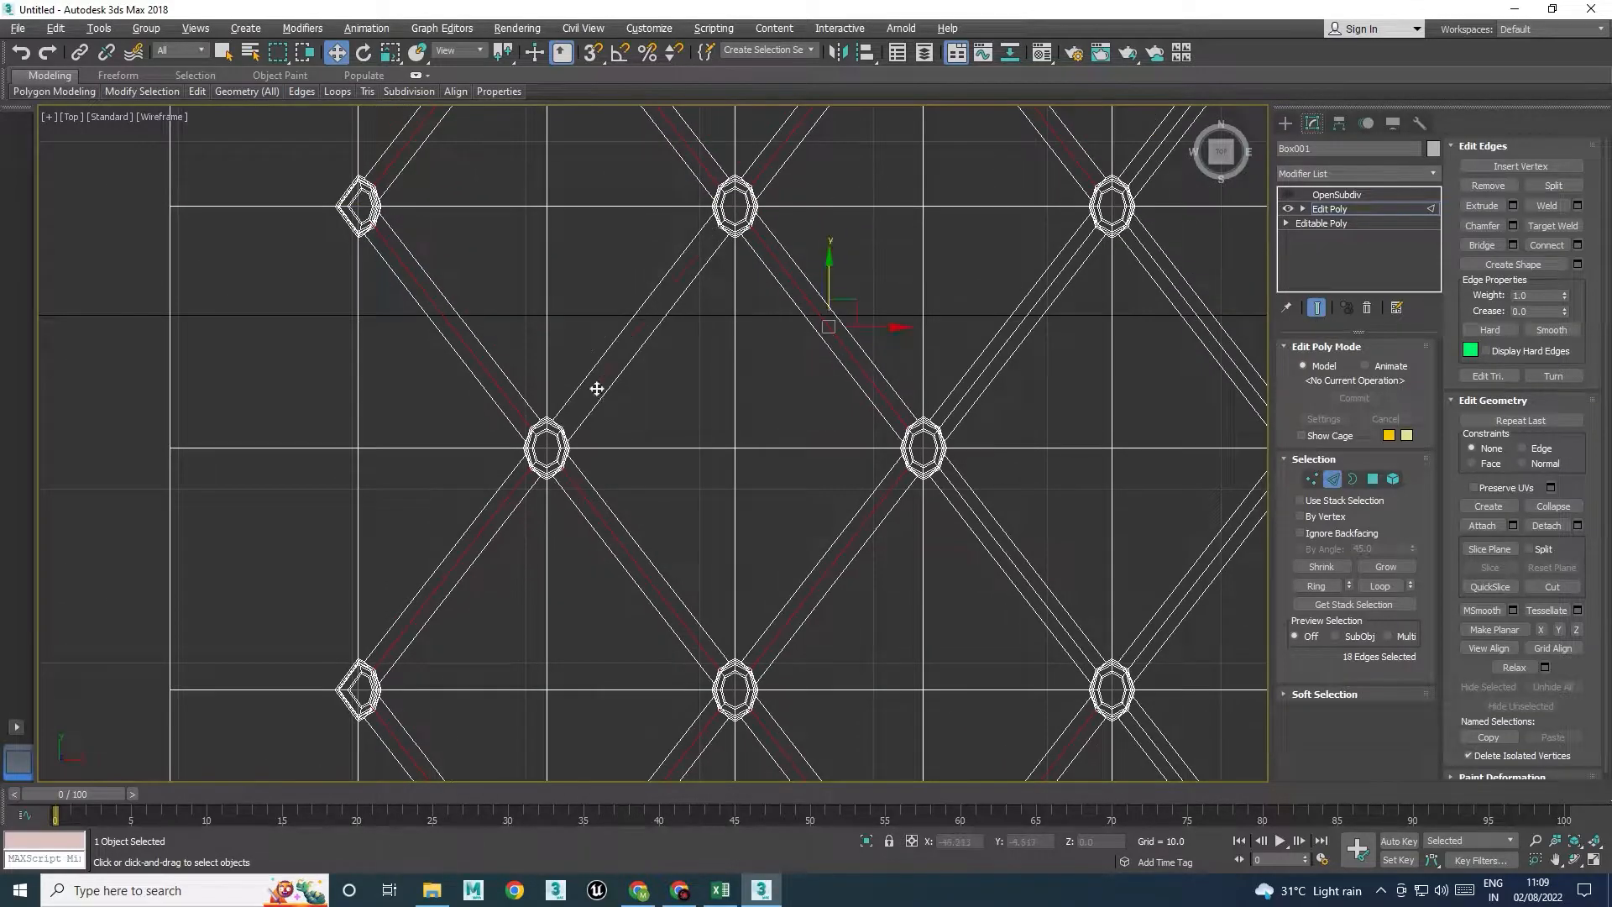
pyautogui.keyDown('ctrl'); pyautogui.click(980, 520); pyautogui.keyUp('ctrl')
pyautogui.moveTo(976, 518); pyautogui.dragTo(968, 470, button='middle')
pyautogui.keyDown('ctrl'); pyautogui.click(798, 553); pyautogui.keyUp('ctrl')
pyautogui.keyDown('ctrl'); pyautogui.click(1040, 562); pyautogui.keyUp('ctrl')
# Extend the centre-edge selection towards the middle of the mattress and along the strips below the top button row
pyautogui.moveTo(1040, 563); pyautogui.dragTo(844, 517, button='middle')
pyautogui.keyDown('ctrl'); pyautogui.click(855, 496); pyautogui.keyUp('ctrl')
pyautogui.keyDown('ctrl'); pyautogui.click(1092, 514); pyautogui.keyUp('ctrl')
pyautogui.keyDown('ctrl'); pyautogui.click(1098, 645); pyautogui.keyUp('ctrl')
pyautogui.moveTo(964, 547); pyautogui.dragTo(707, 687, button='middle')
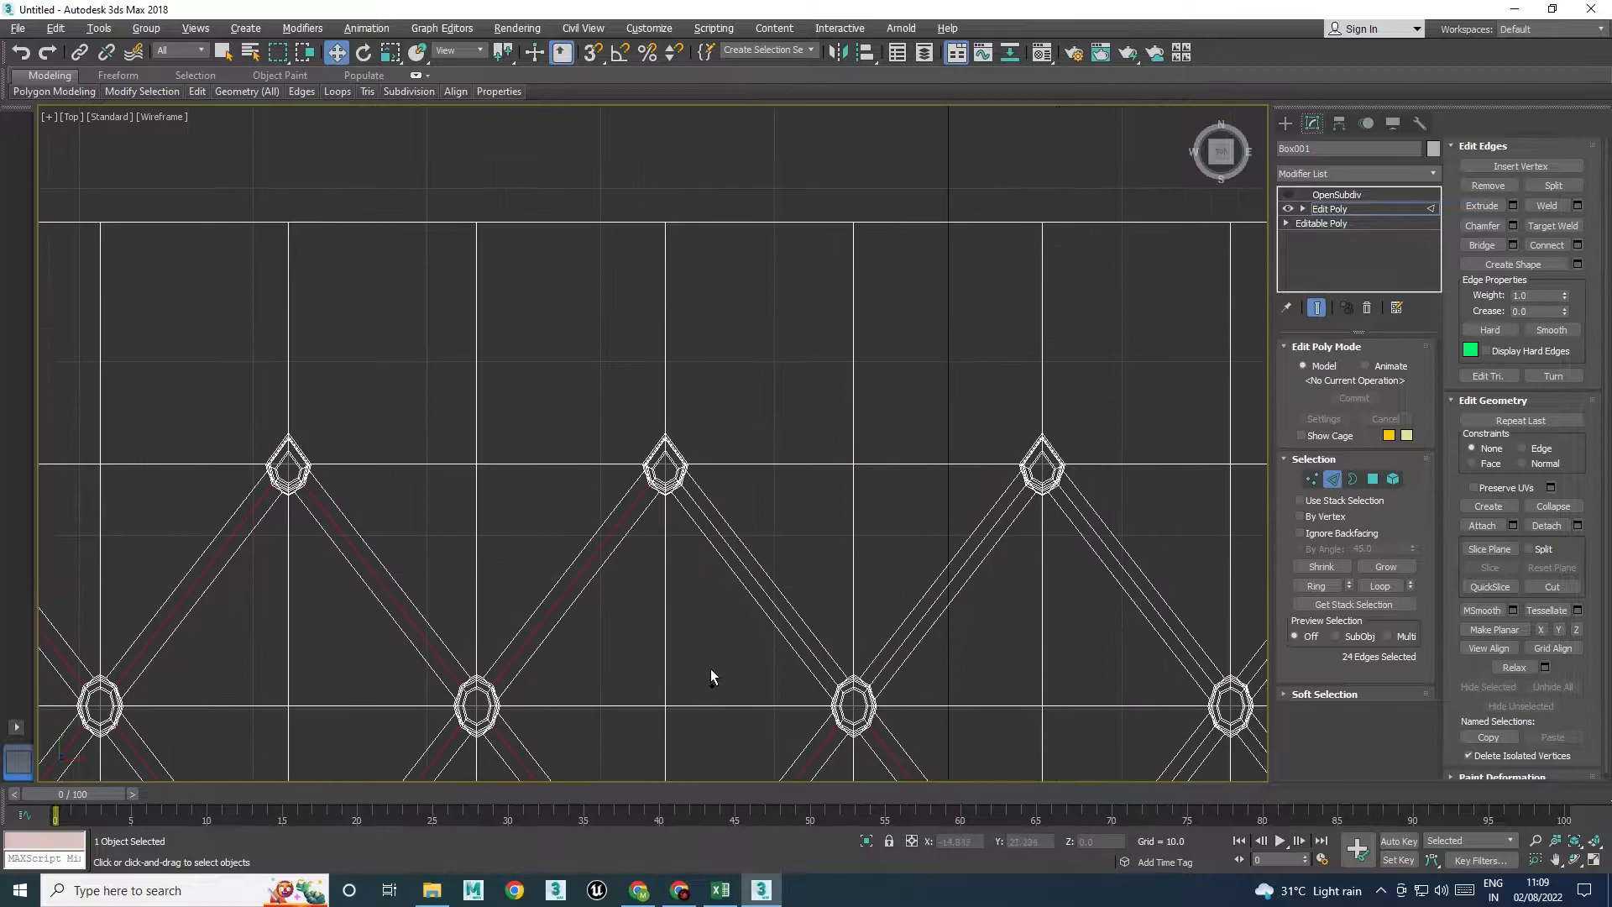
pyautogui.keyDown('ctrl'); pyautogui.click(748, 585); pyautogui.keyUp('ctrl')
pyautogui.keyDown('ctrl'); pyautogui.click(943, 590); pyautogui.keyUp('ctrl')
pyautogui.keyDown('ctrl'); pyautogui.click(1140, 585); pyautogui.keyUp('ctrl')
# Add the centre edges of the strips just right of the mattress's centre in the upper and middle button rows
pyautogui.moveTo(1140, 585); pyautogui.dragTo(734, 497, button='middle')
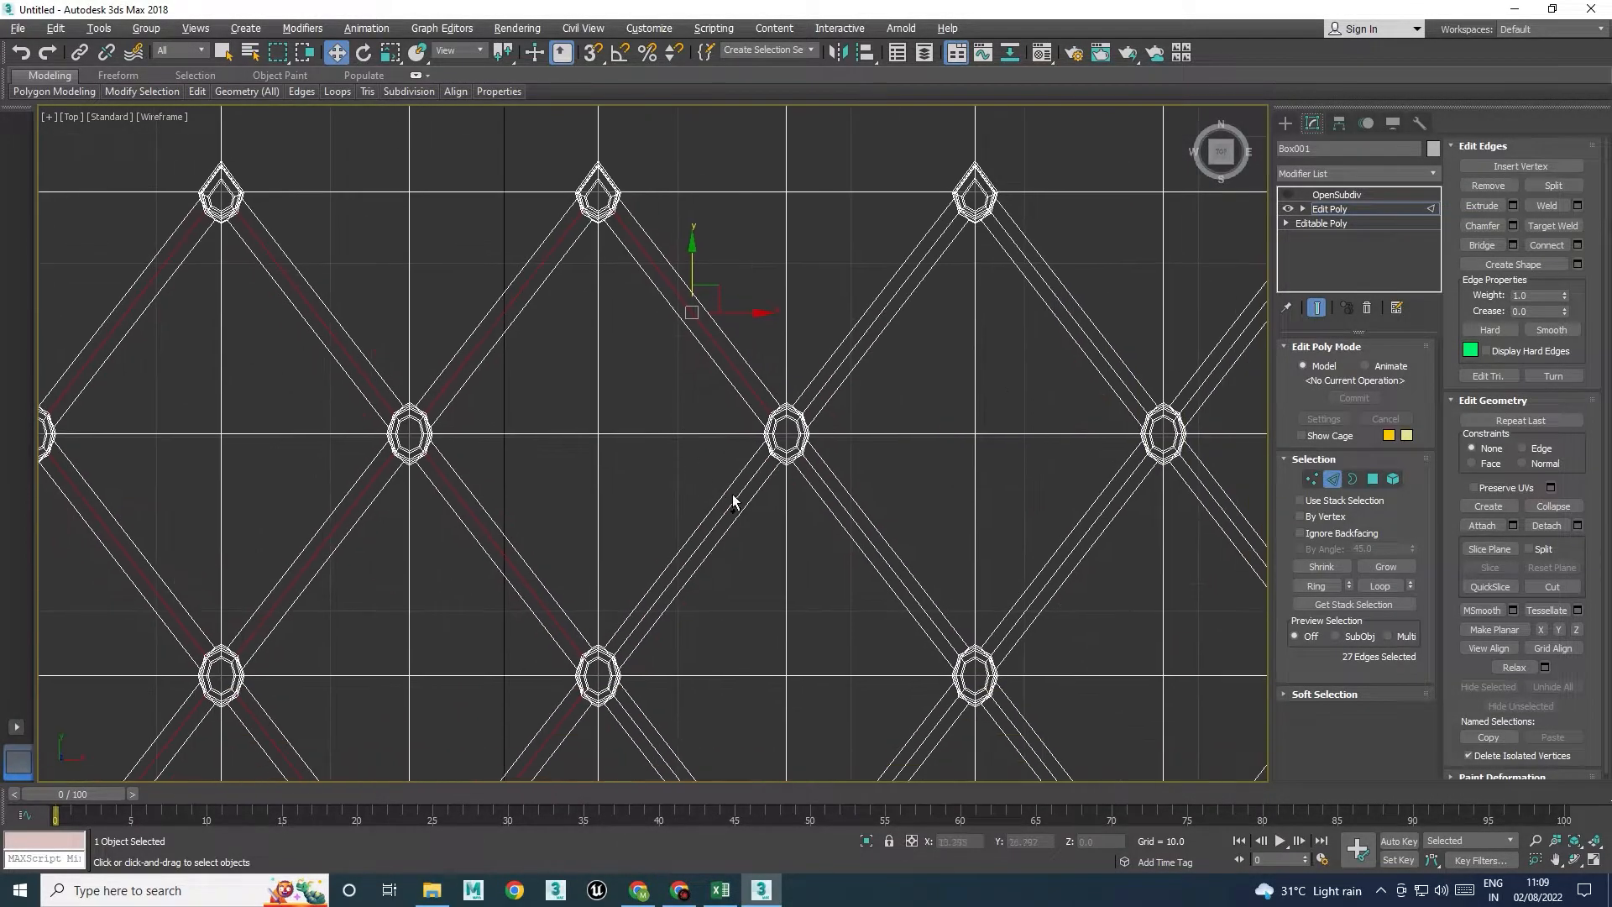
pyautogui.keyDown('ctrl'); pyautogui.click(842, 361); pyautogui.keyUp('ctrl')
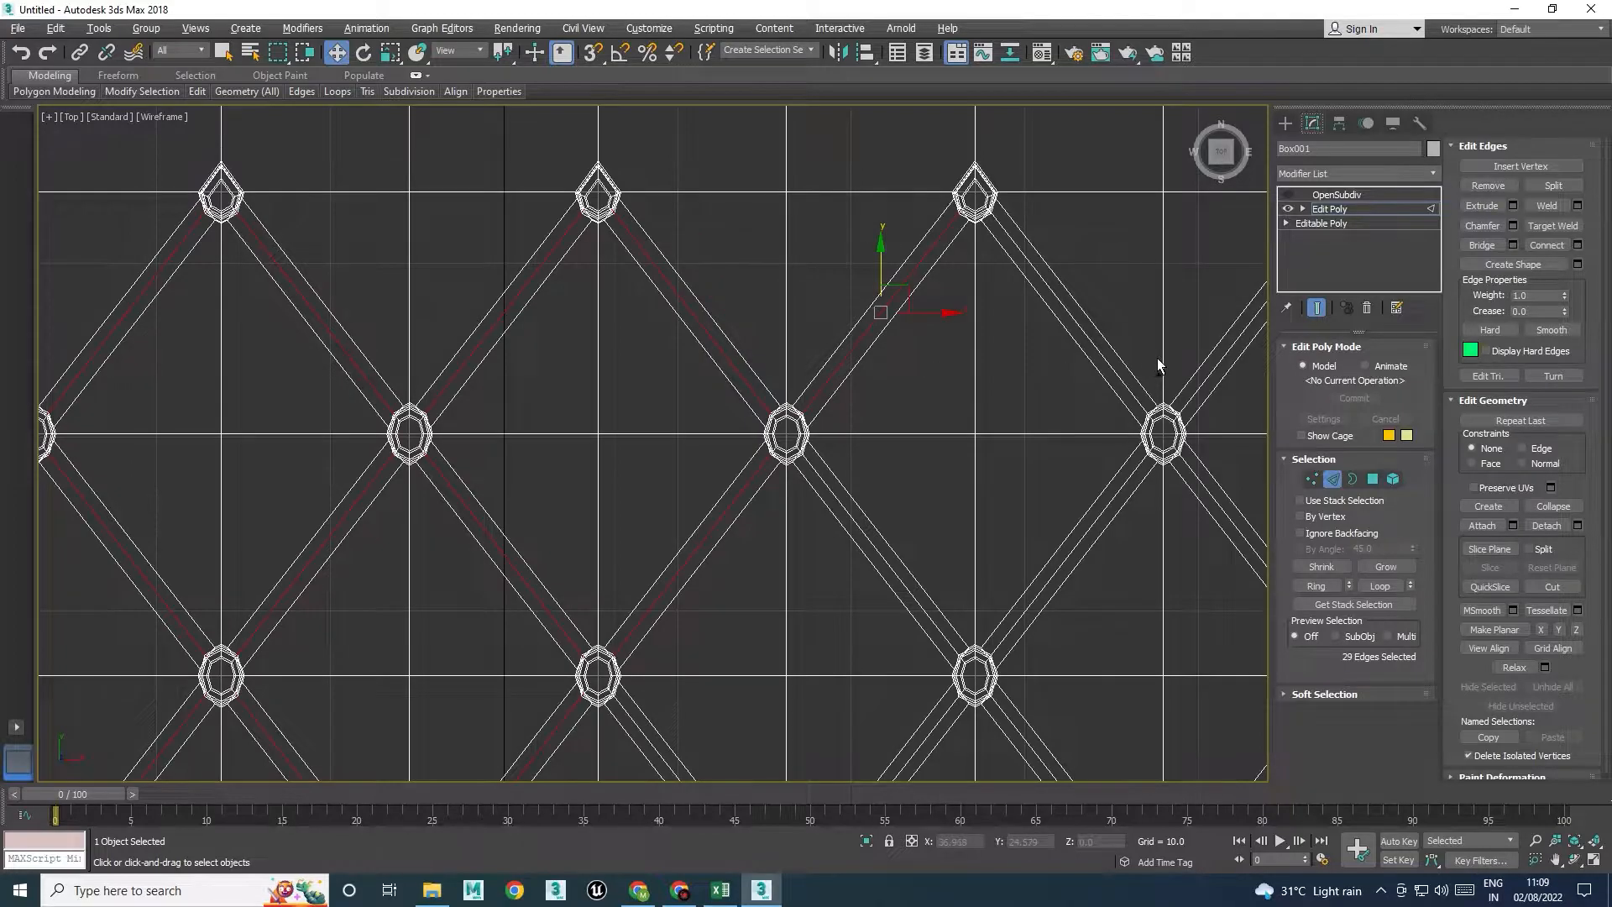
pyautogui.keyDown('ctrl'); pyautogui.click(1120, 380); pyautogui.keyUp('ctrl')
pyautogui.moveTo(1043, 586); pyautogui.dragTo(1054, 562, button='middle')
pyautogui.keyDown('ctrl'); pyautogui.click(739, 338); pyautogui.keyUp('ctrl')
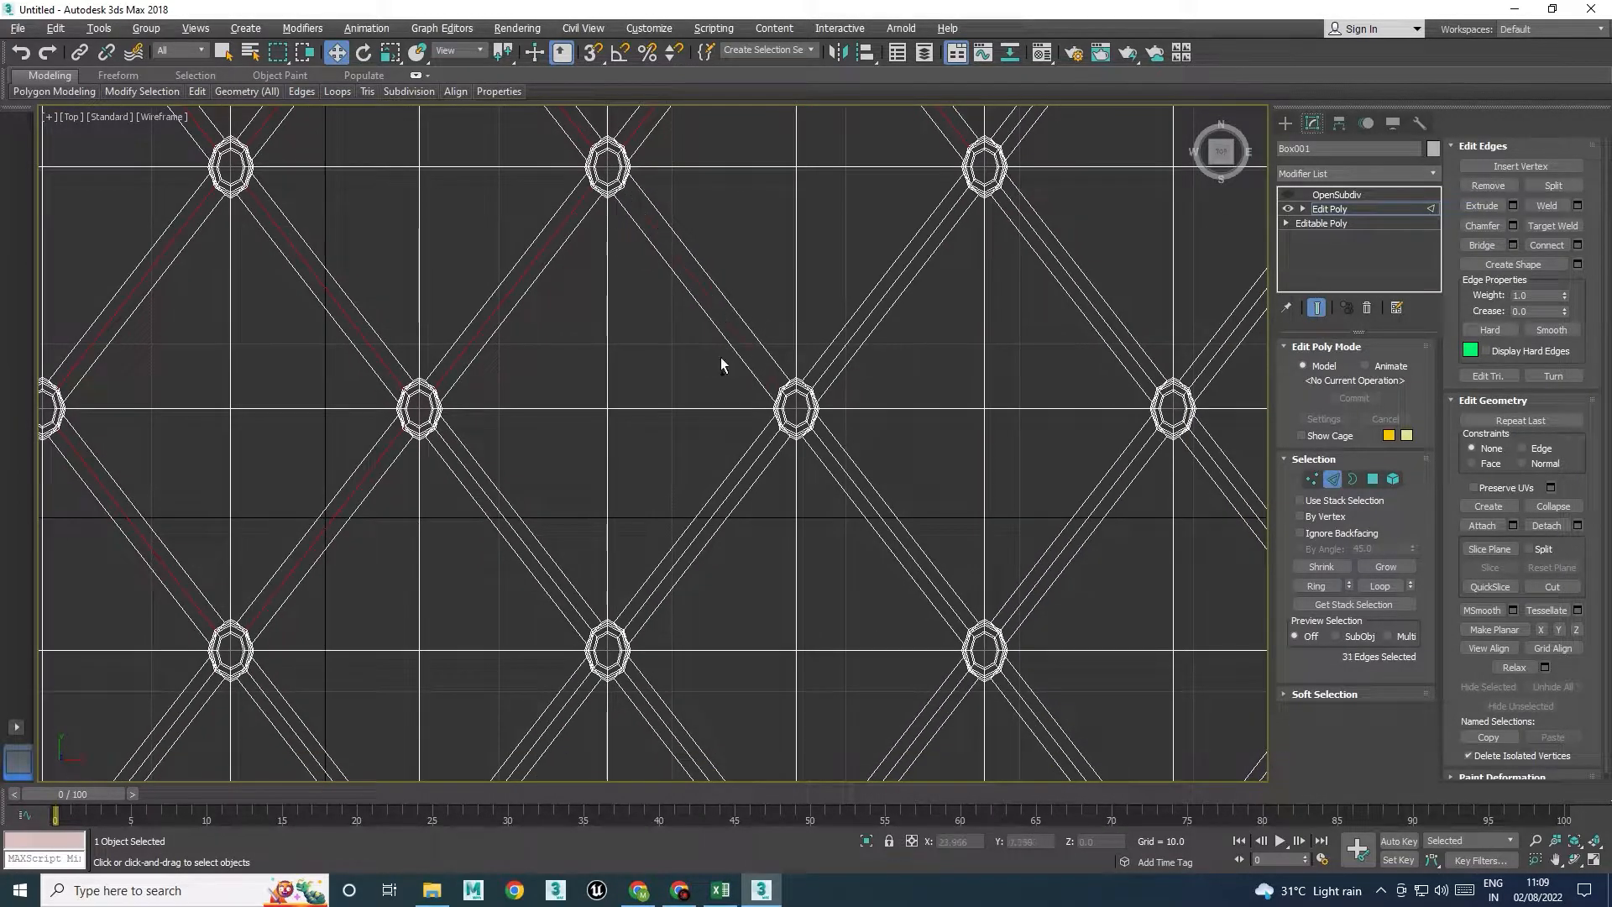
pyautogui.keyDown('ctrl'); pyautogui.click(497, 511); pyautogui.keyUp('ctrl')
# Add the centre edges of the strips along the bottom button row around the middle of the mattress
pyautogui.moveTo(399, 664); pyautogui.dragTo(624, 340, button='middle')
pyautogui.keyDown('ctrl'); pyautogui.click(548, 444); pyautogui.keyUp('ctrl')
pyautogui.keyDown('ctrl'); pyautogui.click(361, 448); pyautogui.keyUp('ctrl')
pyautogui.moveTo(535, 407); pyautogui.dragTo(566, 338, button='middle')
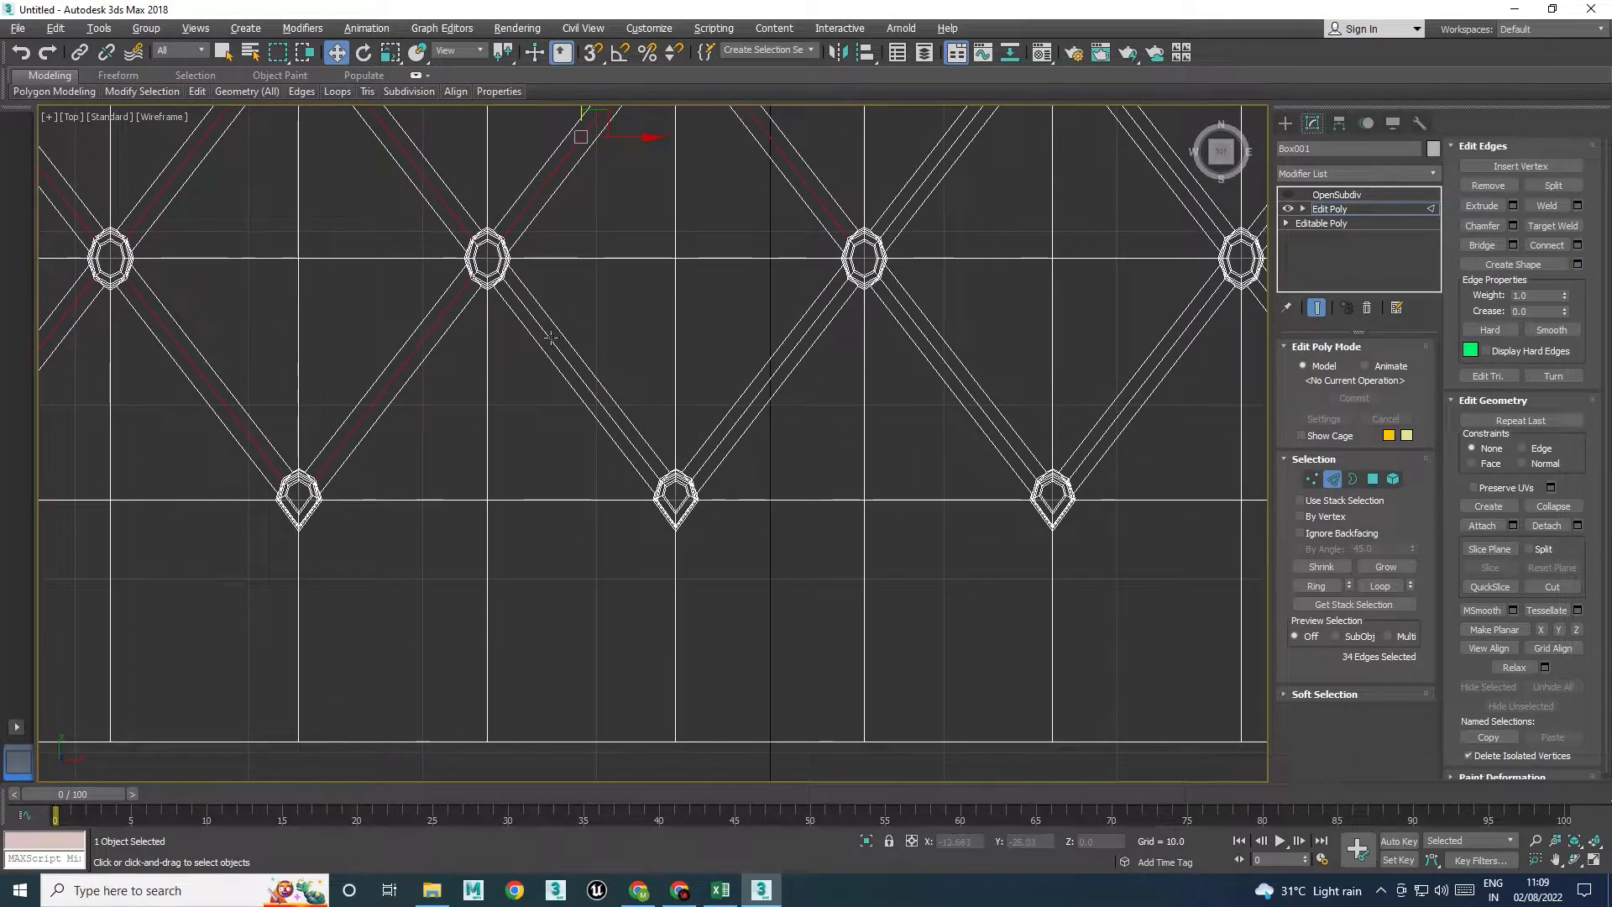
pyautogui.keyDown('ctrl'); pyautogui.click(550, 338); pyautogui.keyUp('ctrl')
pyautogui.keyDown('ctrl'); pyautogui.click(820, 333); pyautogui.keyUp('ctrl')
pyautogui.keyDown('ctrl'); pyautogui.click(899, 220); pyautogui.keyUp('ctrl')
pyautogui.keyDown('ctrl'); pyautogui.click(923, 333); pyautogui.keyUp('ctrl')
# Add the centre edges of the diagonal strips in the lower-right part of the button grid
pyautogui.moveTo(1042, 292); pyautogui.dragTo(737, 443, button='middle')
pyautogui.keyDown('ctrl'); pyautogui.click(863, 320); pyautogui.keyUp('ctrl')
pyautogui.keyDown('ctrl'); pyautogui.click(888, 463); pyautogui.keyUp('ctrl')
pyautogui.keyDown('ctrl'); pyautogui.click(974, 360); pyautogui.keyUp('ctrl')
pyautogui.keyDown('ctrl'); pyautogui.click(980, 461); pyautogui.keyUp('ctrl')
pyautogui.keyDown('ctrl'); pyautogui.click(1177, 578); pyautogui.keyUp('ctrl')
pyautogui.moveTo(1155, 448); pyautogui.dragTo(756, 612, button='middle')
pyautogui.keyDown('ctrl'); pyautogui.click(816, 448); pyautogui.keyUp('ctrl')
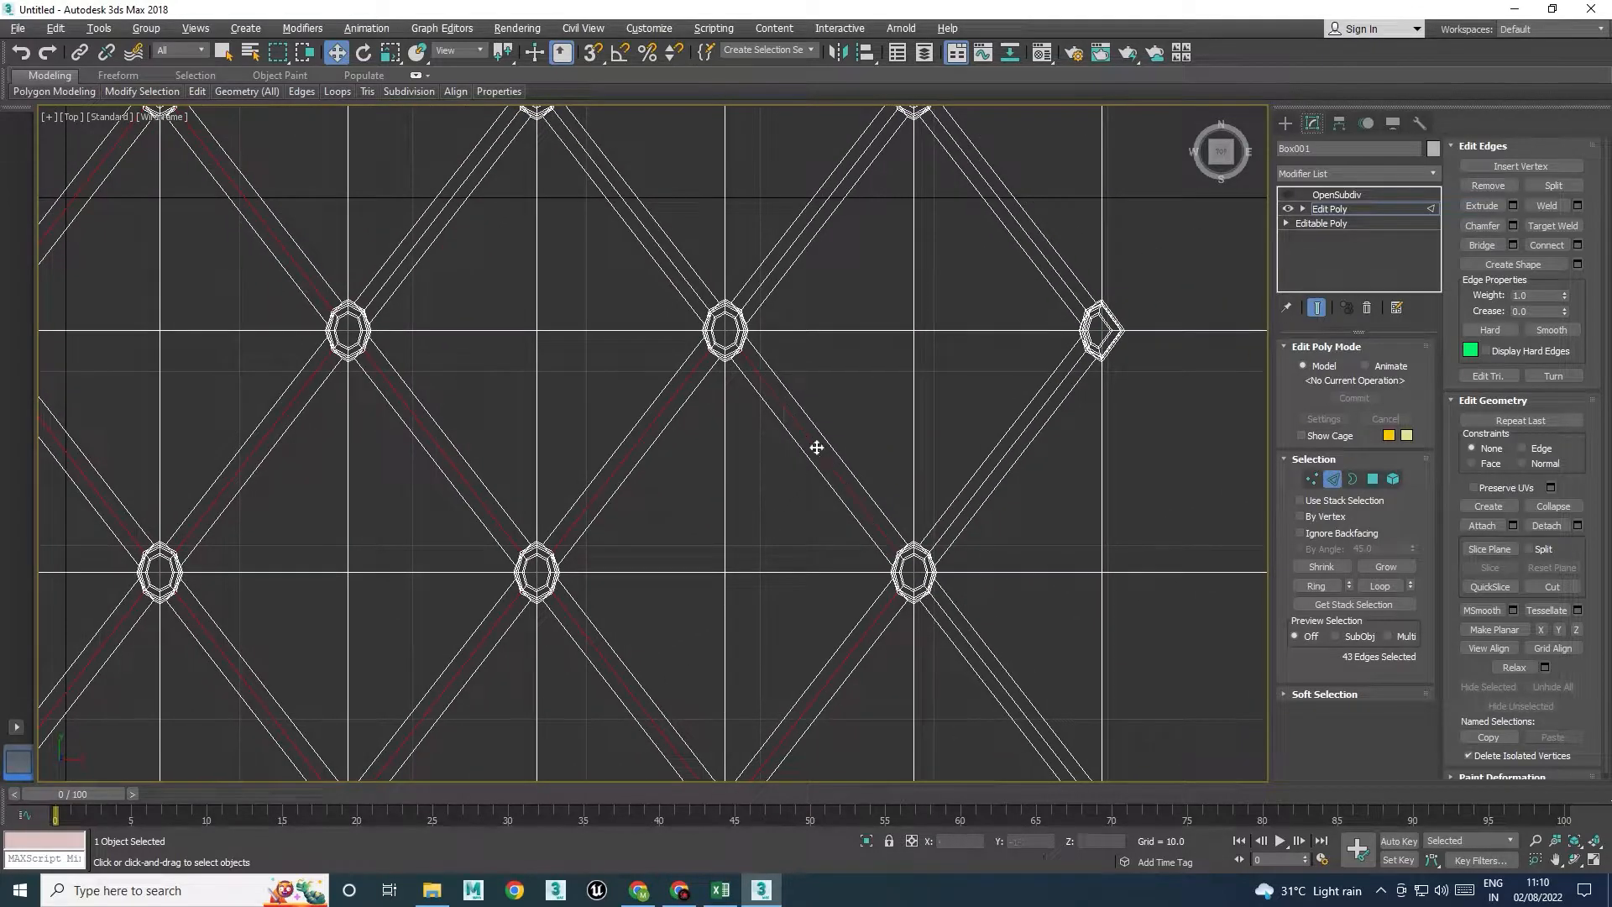
# Add the centre edges of the strips in the middle rows near the mattress's right end, including its lower-right strip
pyautogui.keyDown('ctrl'); pyautogui.click(766, 293); pyautogui.keyUp('ctrl')
pyautogui.keyDown('ctrl'); pyautogui.click(684, 271); pyautogui.keyUp('ctrl')
pyautogui.keyDown('ctrl'); pyautogui.click(405, 255); pyautogui.keyUp('ctrl')
pyautogui.keyDown('ctrl'); pyautogui.click(987, 204); pyautogui.keyUp('ctrl')
pyautogui.keyDown('ctrl'); pyautogui.click(1055, 391); pyautogui.keyUp('ctrl')
pyautogui.scroll(-5, 881, 588)
pyautogui.keyDown('ctrl'); pyautogui.click(828, 556); pyautogui.keyUp('ctrl')
# Complete the seam selection with the centre edges of the remaining diagonal strips in the upper-right corner
pyautogui.scroll(4, 784, 576)
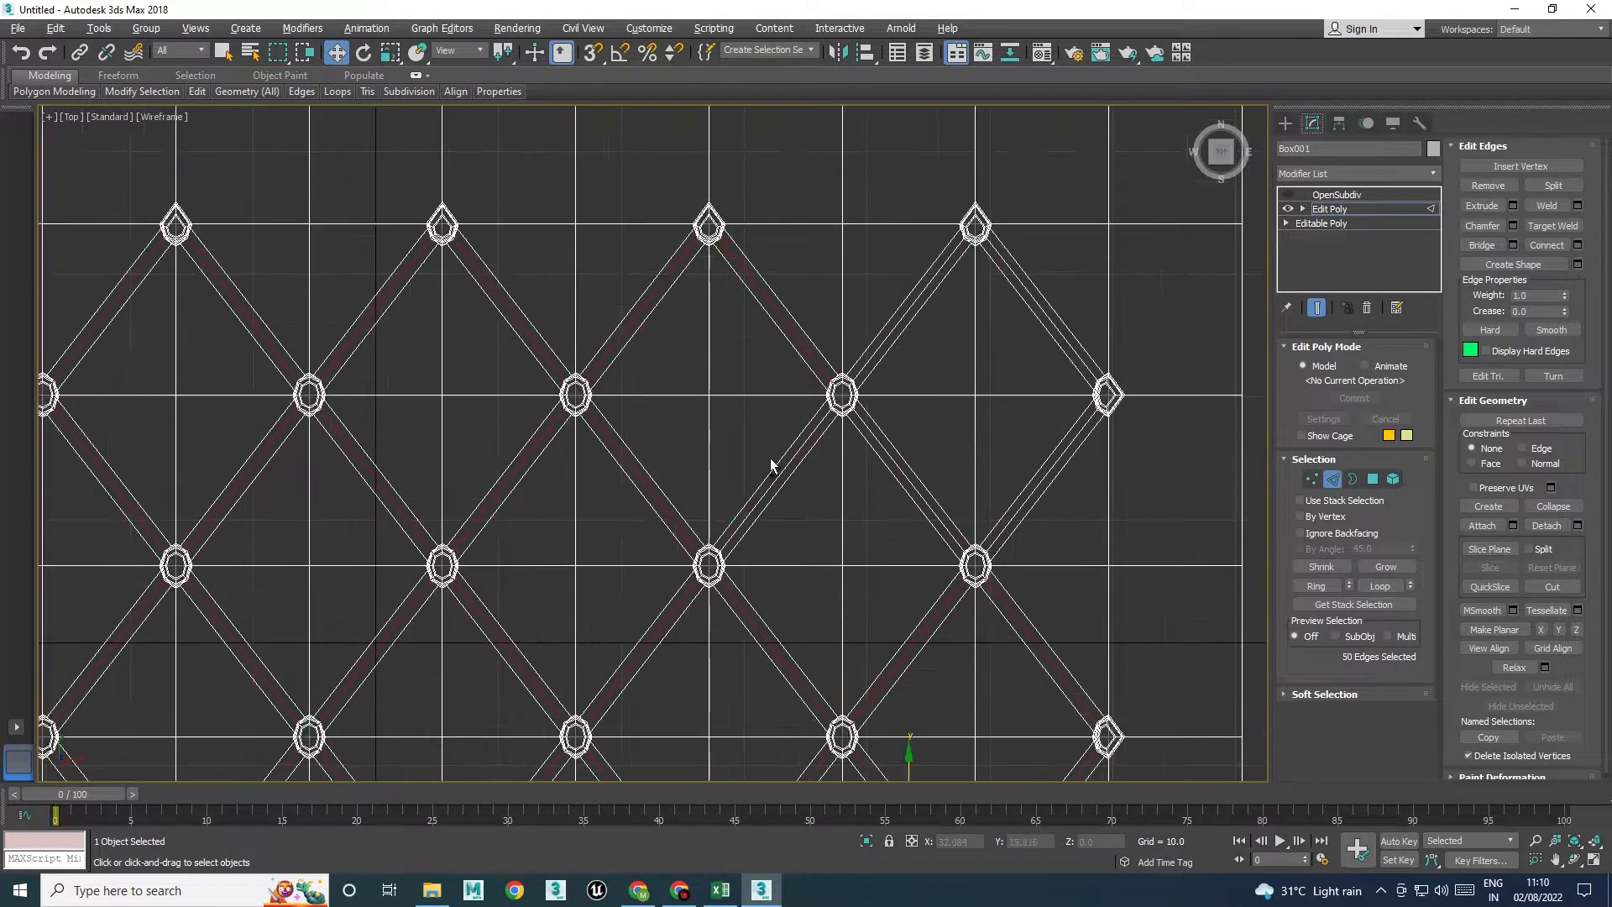
pyautogui.keyDown('ctrl'); pyautogui.click(814, 445); pyautogui.keyUp('ctrl')
pyautogui.keyDown('ctrl'); pyautogui.click(892, 459); pyautogui.keyUp('ctrl')
pyautogui.keyDown('ctrl'); pyautogui.click(889, 336); pyautogui.keyUp('ctrl')
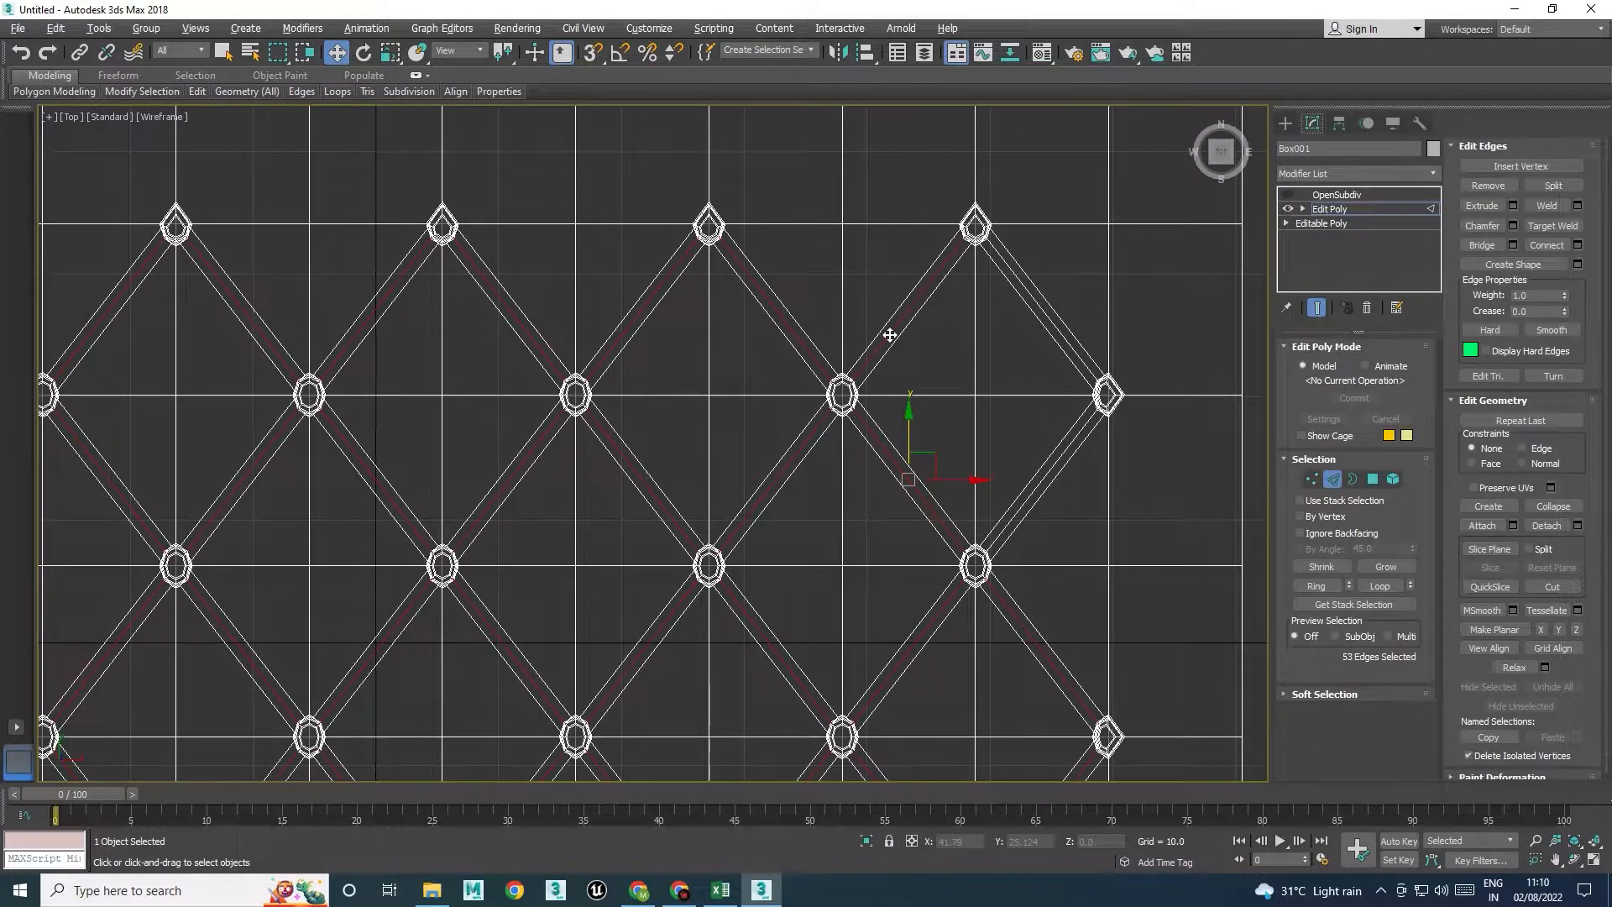
pyautogui.keyDown('ctrl'); pyautogui.click(1026, 290); pyautogui.keyUp('ctrl')
pyautogui.keyDown('ctrl'); pyautogui.click(1065, 451); pyautogui.keyUp('ctrl')
pyautogui.scroll(-3, 955, 461)
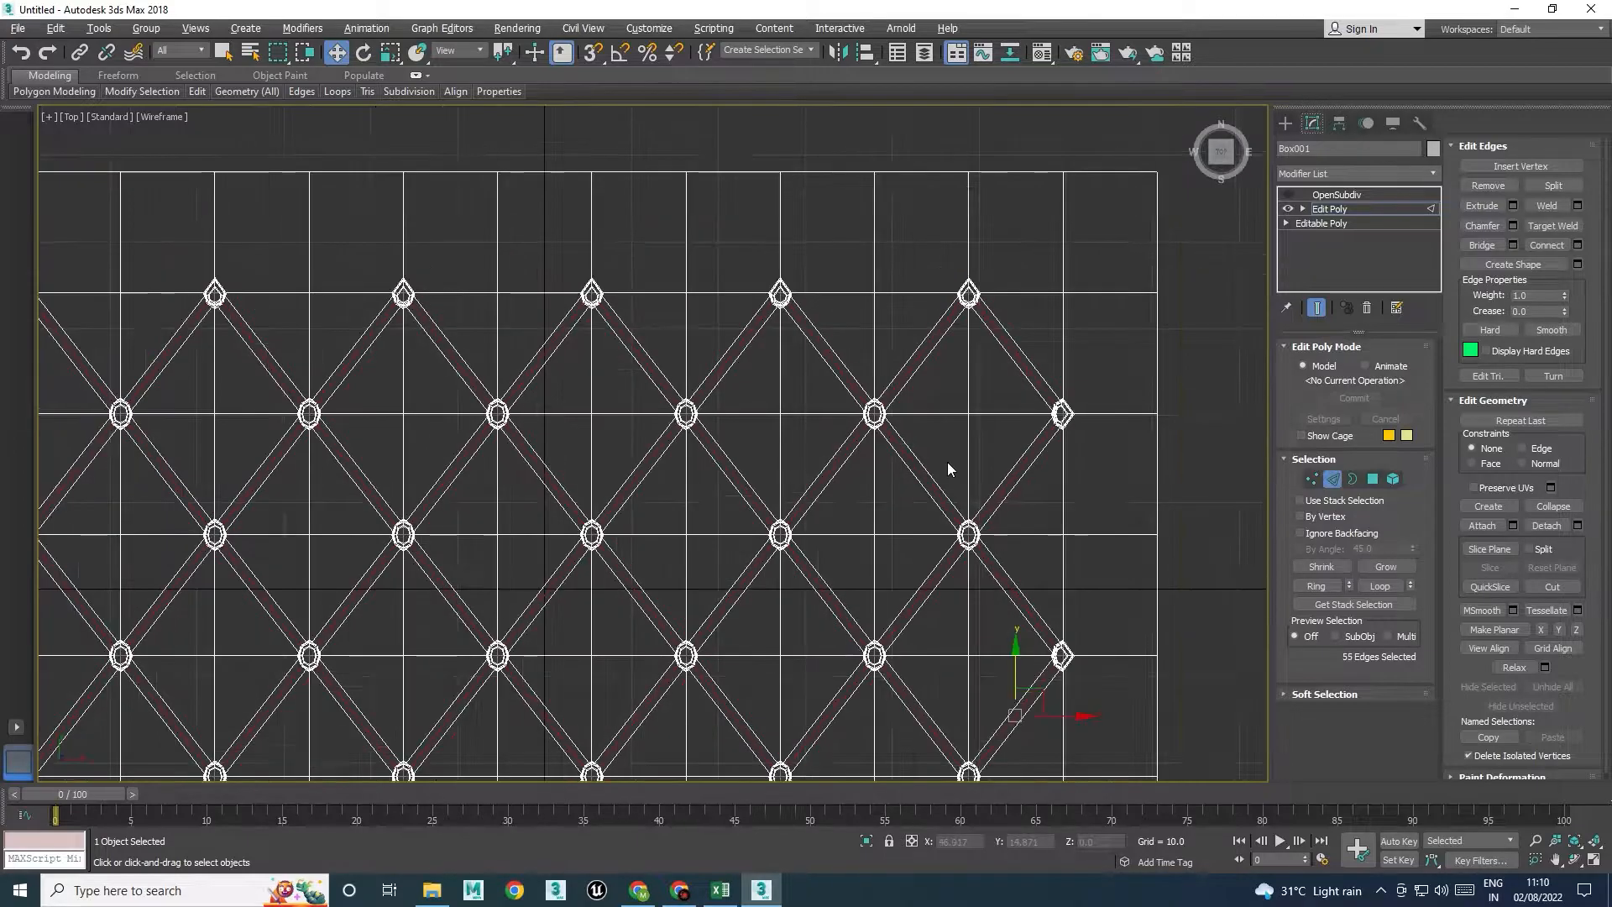
# In the perspective view, move the selected centre edges slightly down to sink seams between the buttons
pyautogui.scroll(-3, 901, 509)
pyautogui.hotkey('alt', 'w')
pyautogui.middleClick(1001, 615)
pyautogui.hotkey('alt', 'w')
pyautogui.scroll(-3, 840, 538)
pyautogui.keyDown('alt'); pyautogui.moveTo(805, 553); pyautogui.dragTo(856, 509, button='middle'); pyautogui.keyUp('alt')
pyautogui.keyDown('alt'); pyautogui.moveTo(1070, 513); pyautogui.dragTo(1018, 491, button='middle'); pyautogui.keyUp('alt')
pyautogui.moveTo(1234, 446); pyautogui.dragTo(1032, 504, button='middle')
pyautogui.scroll(3, 1164, 478)
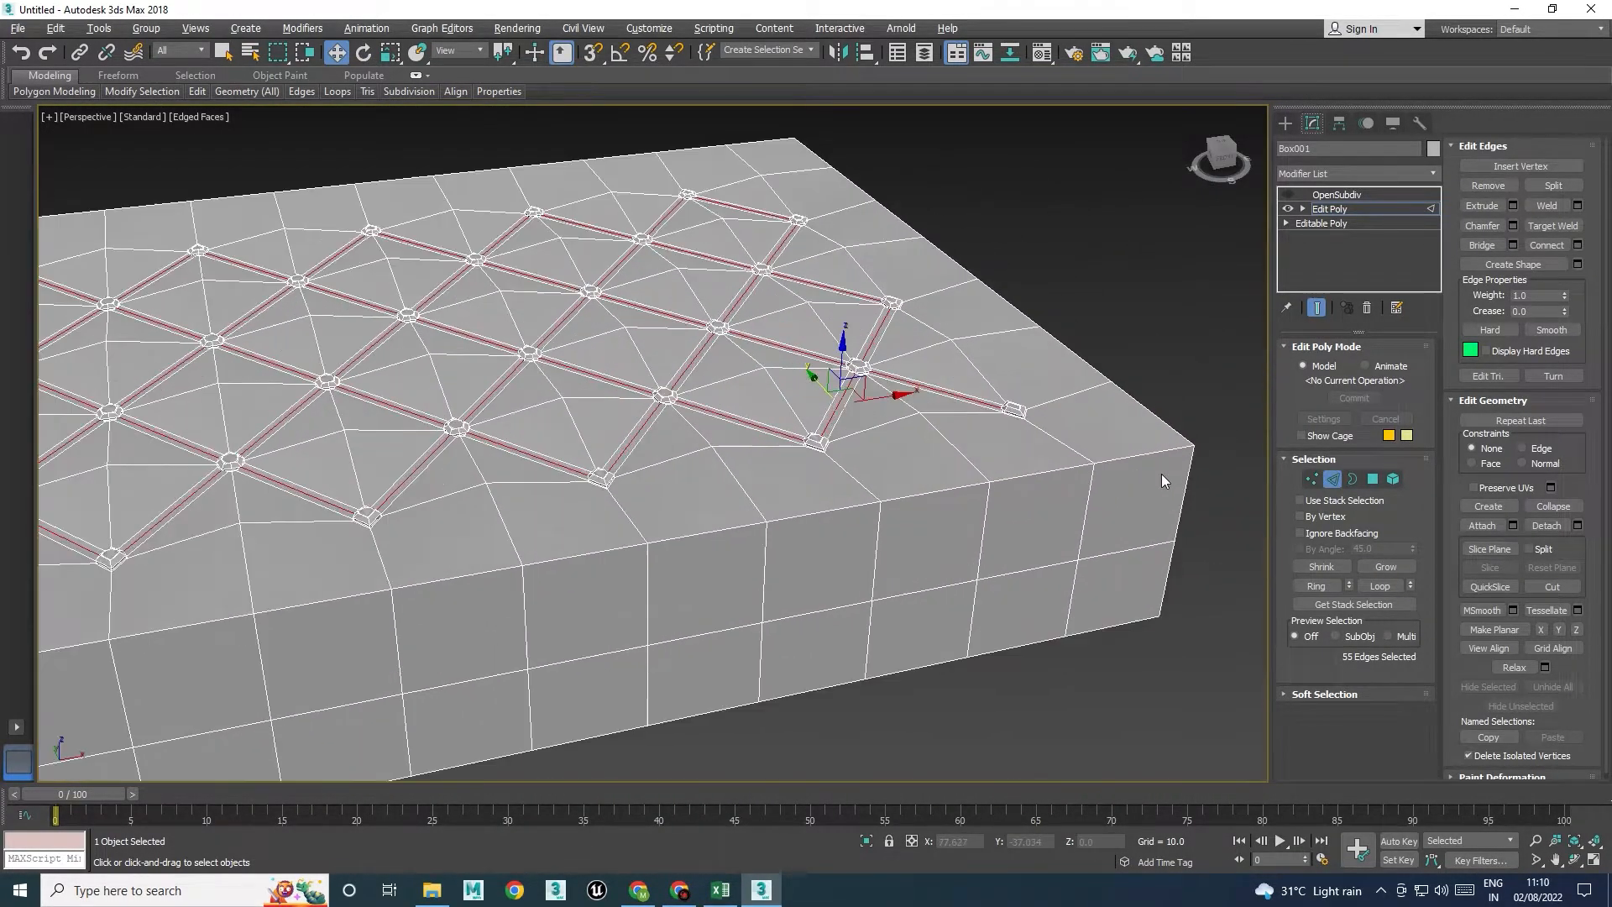
pyautogui.scroll(3, 1162, 441)
pyautogui.keyDown('alt'); pyautogui.moveTo(670, 506); pyautogui.dragTo(693, 495, button='middle'); pyautogui.keyUp('alt')
pyautogui.moveTo(649, 310); pyautogui.dragTo(646, 333)
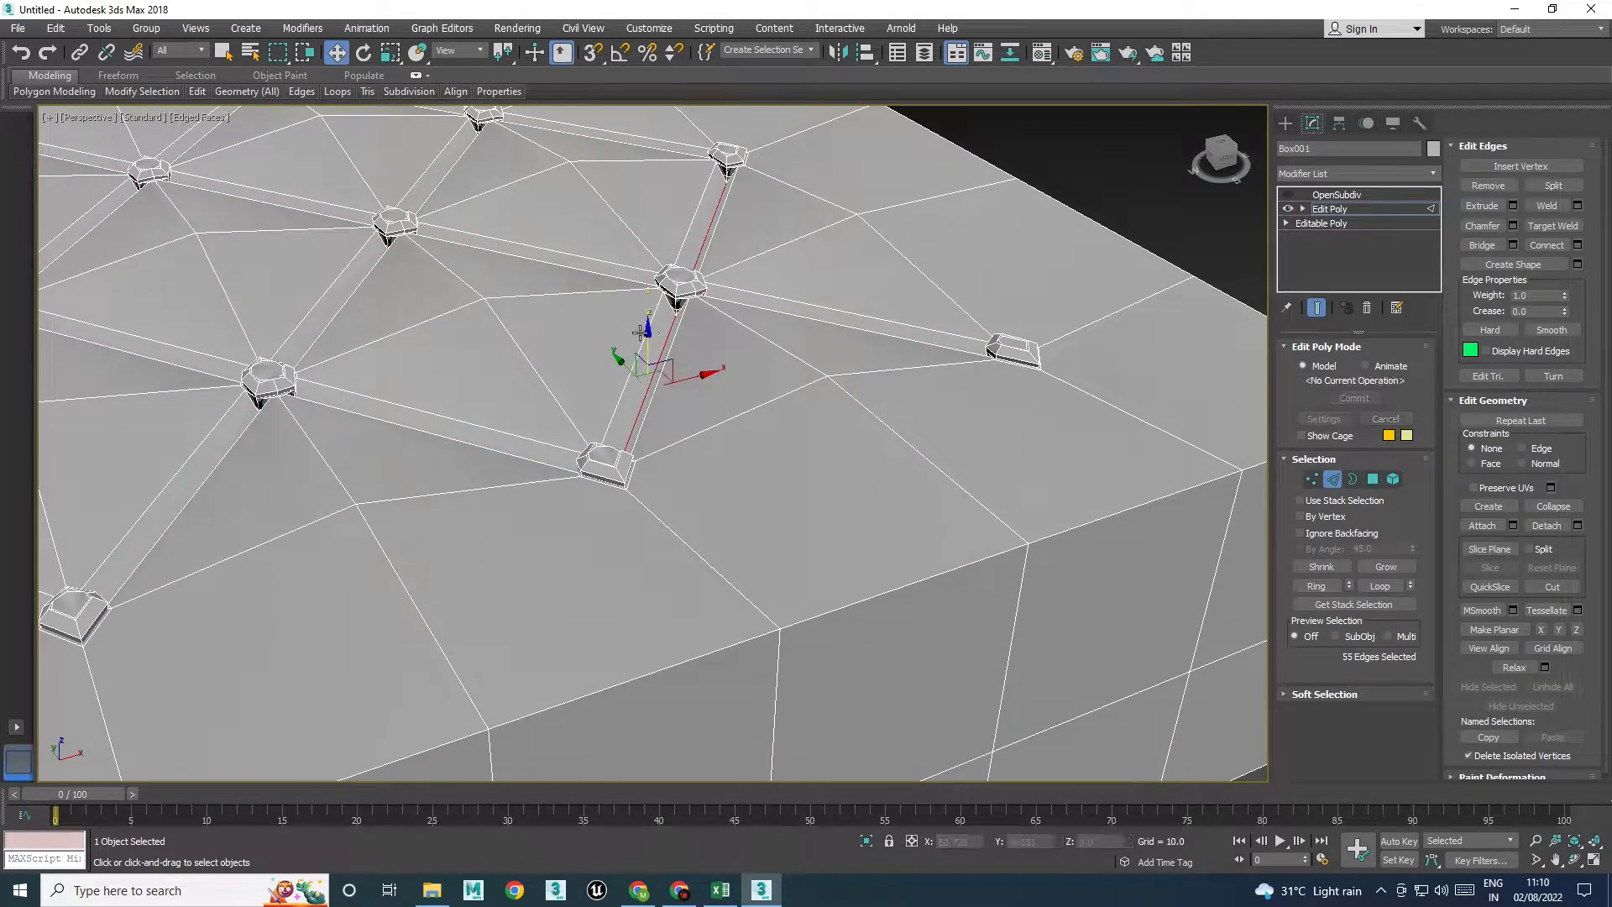
# Leave edge editing, turn the OpenSubdiv smoothing back on, and show the mattress deselected without edge display
pyautogui.scroll(-5, 647, 333)
pyautogui.keyDown('alt'); pyautogui.moveTo(647, 336); pyautogui.dragTo(599, 360, button='middle'); pyautogui.keyUp('alt')
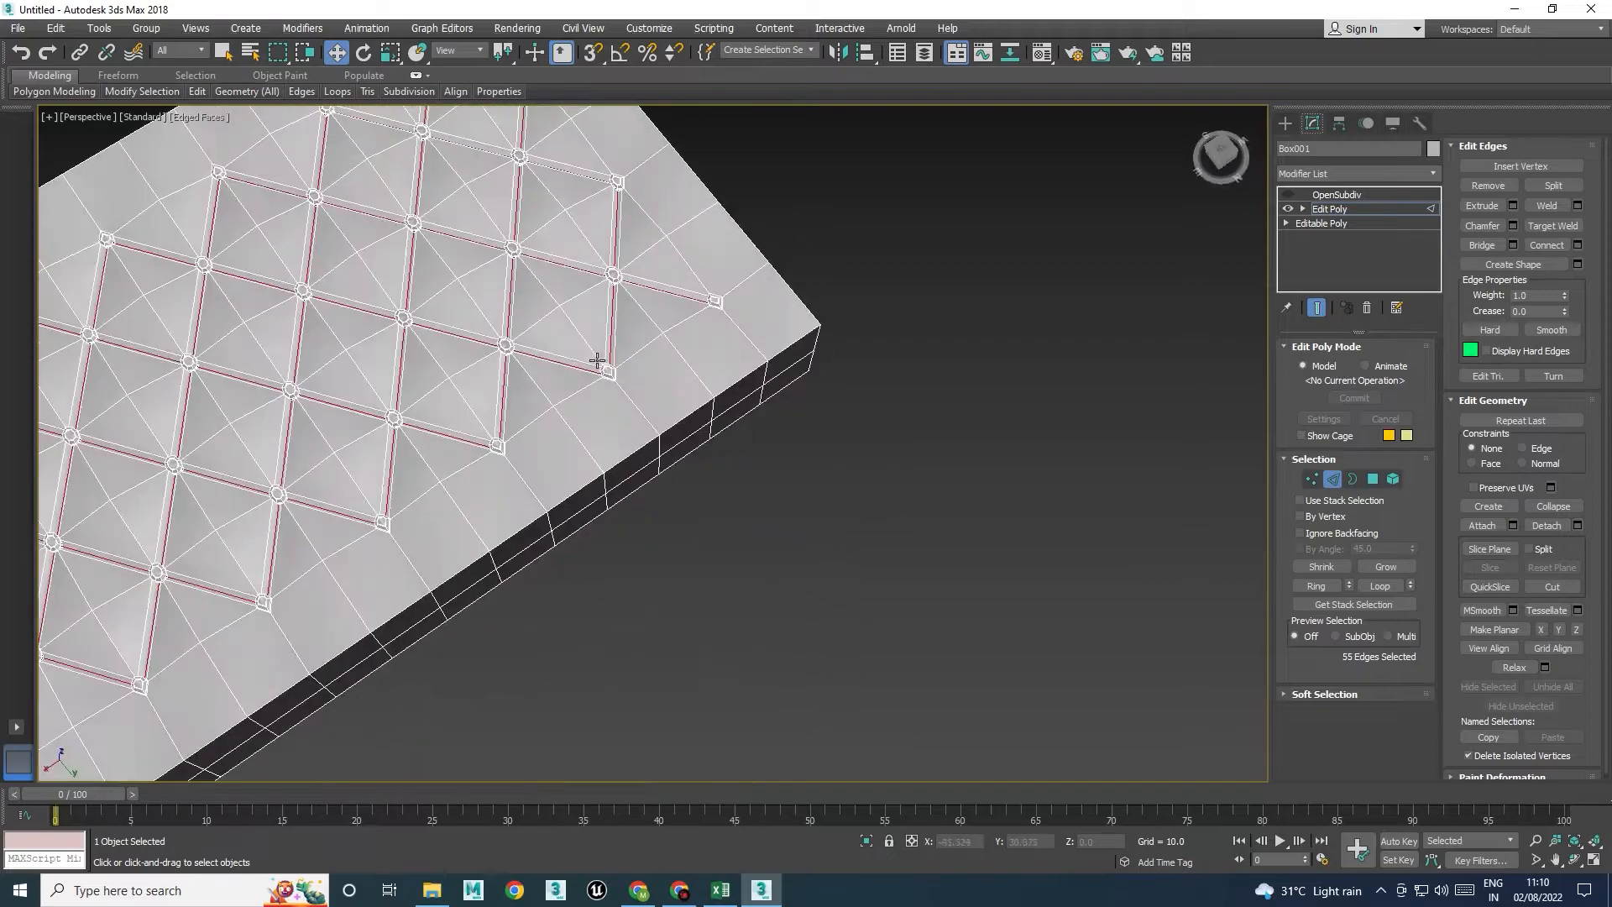
pyautogui.scroll(5, 599, 360)
pyautogui.keyDown('alt'); pyautogui.moveTo(460, 433); pyautogui.dragTo(517, 393, button='middle'); pyautogui.keyUp('alt')
pyautogui.scroll(-3, 517, 393)
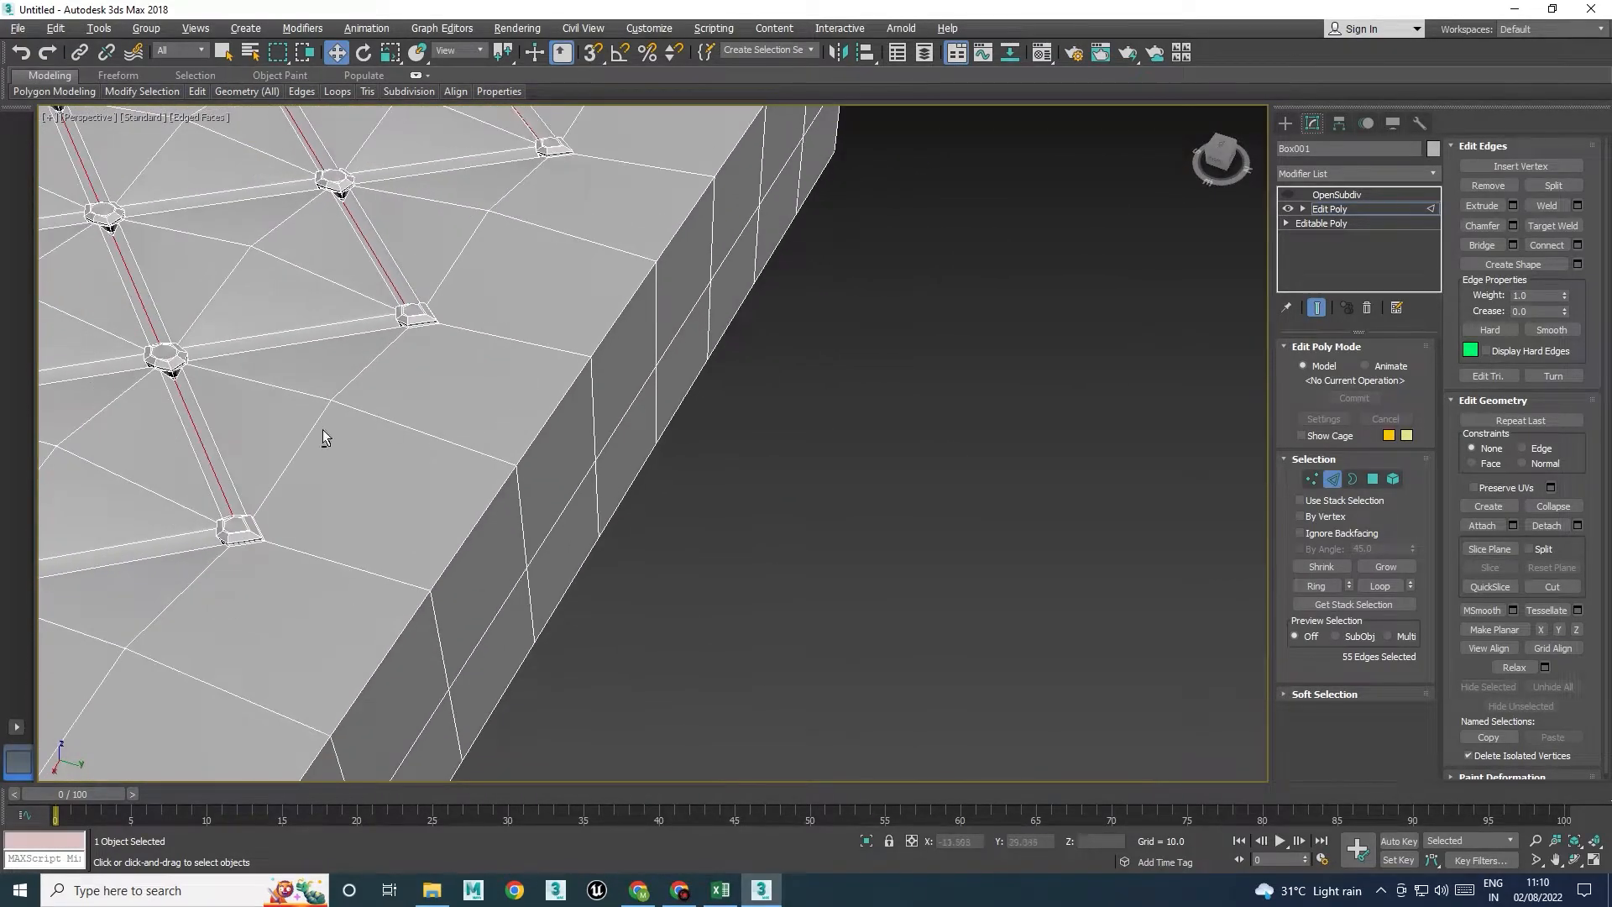
pyautogui.keyDown('alt'); pyautogui.moveTo(344, 436); pyautogui.dragTo(259, 370, button='middle'); pyautogui.keyUp('alt')
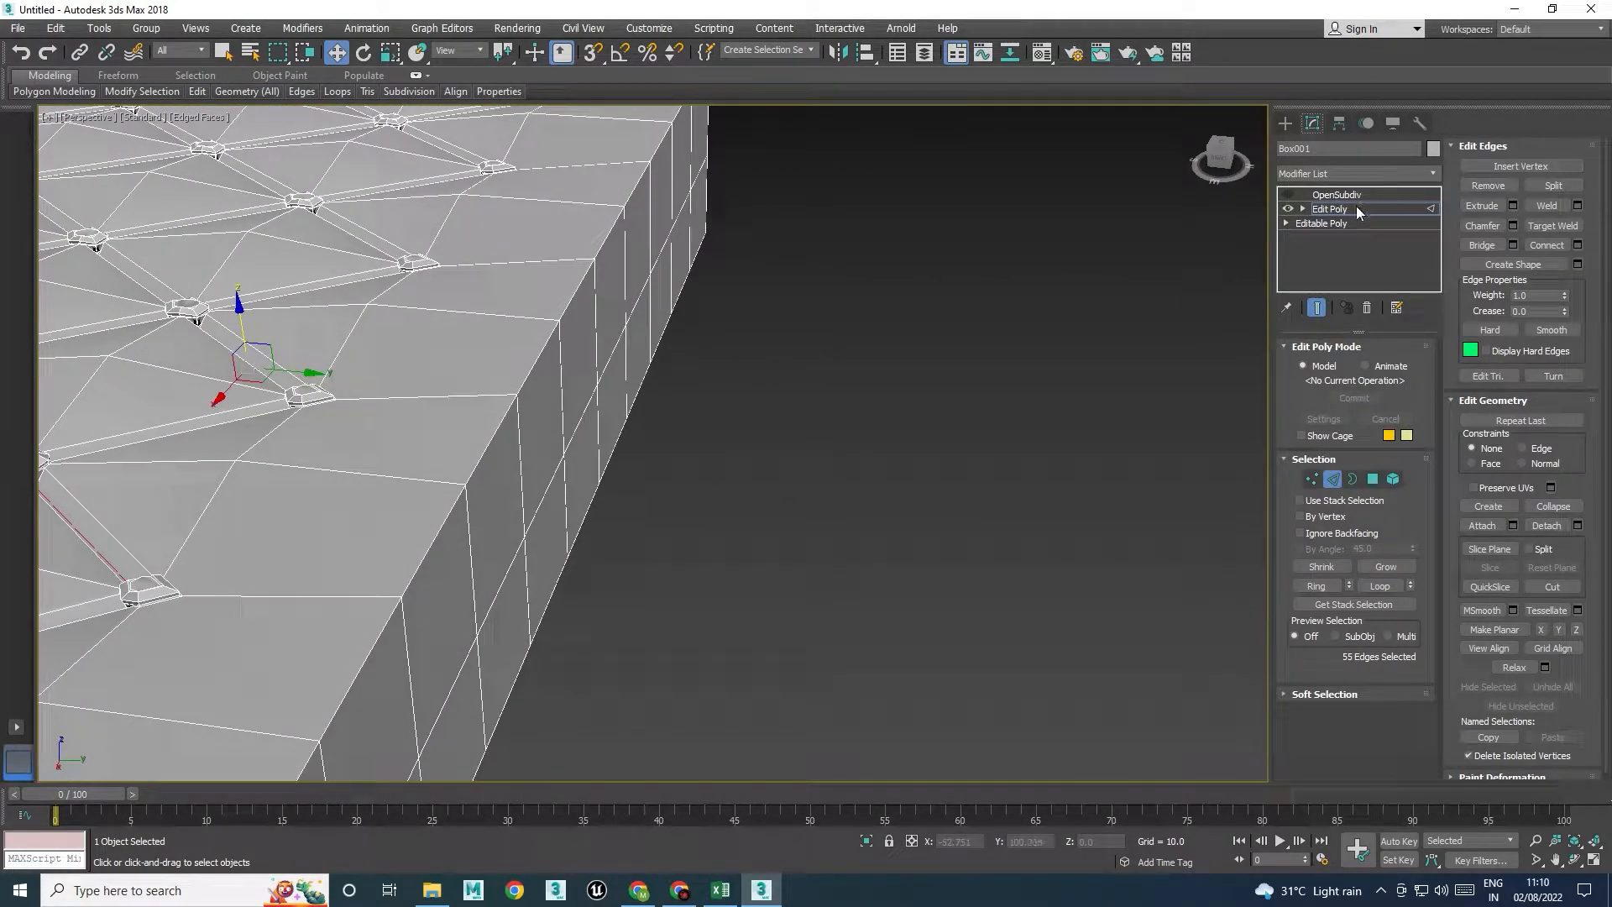
pyautogui.click(1343, 209)
pyautogui.click(1337, 194)
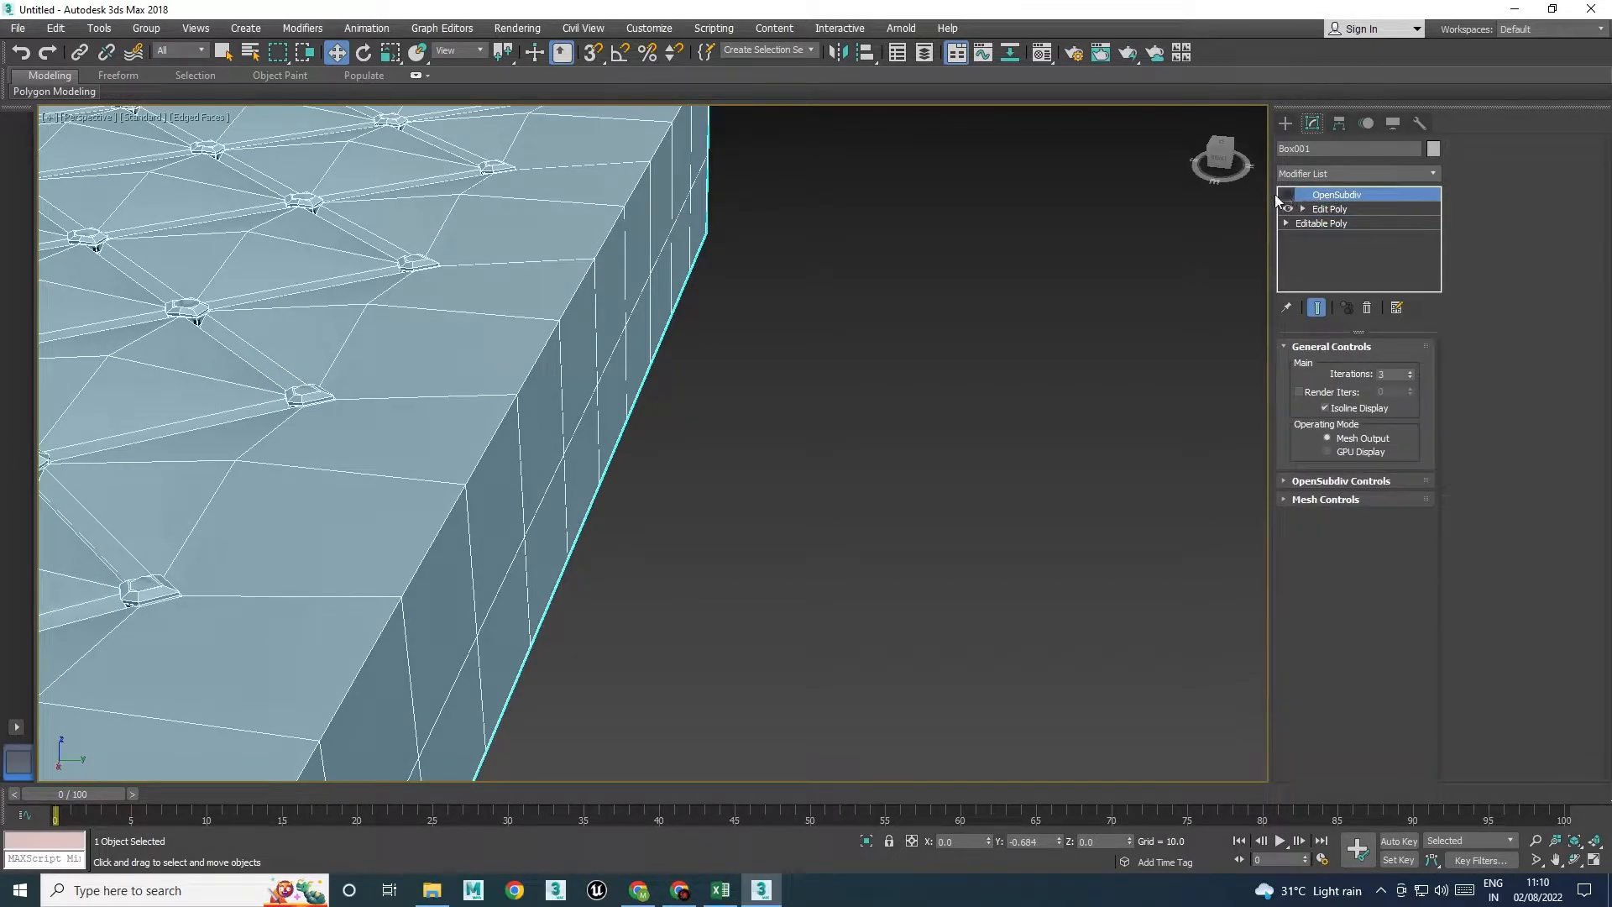
pyautogui.click(1285, 194)
pyautogui.scroll(-3, 937, 334)
pyautogui.keyDown('alt'); pyautogui.moveTo(937, 334); pyautogui.dragTo(967, 393, button='middle'); pyautogui.keyUp('alt')
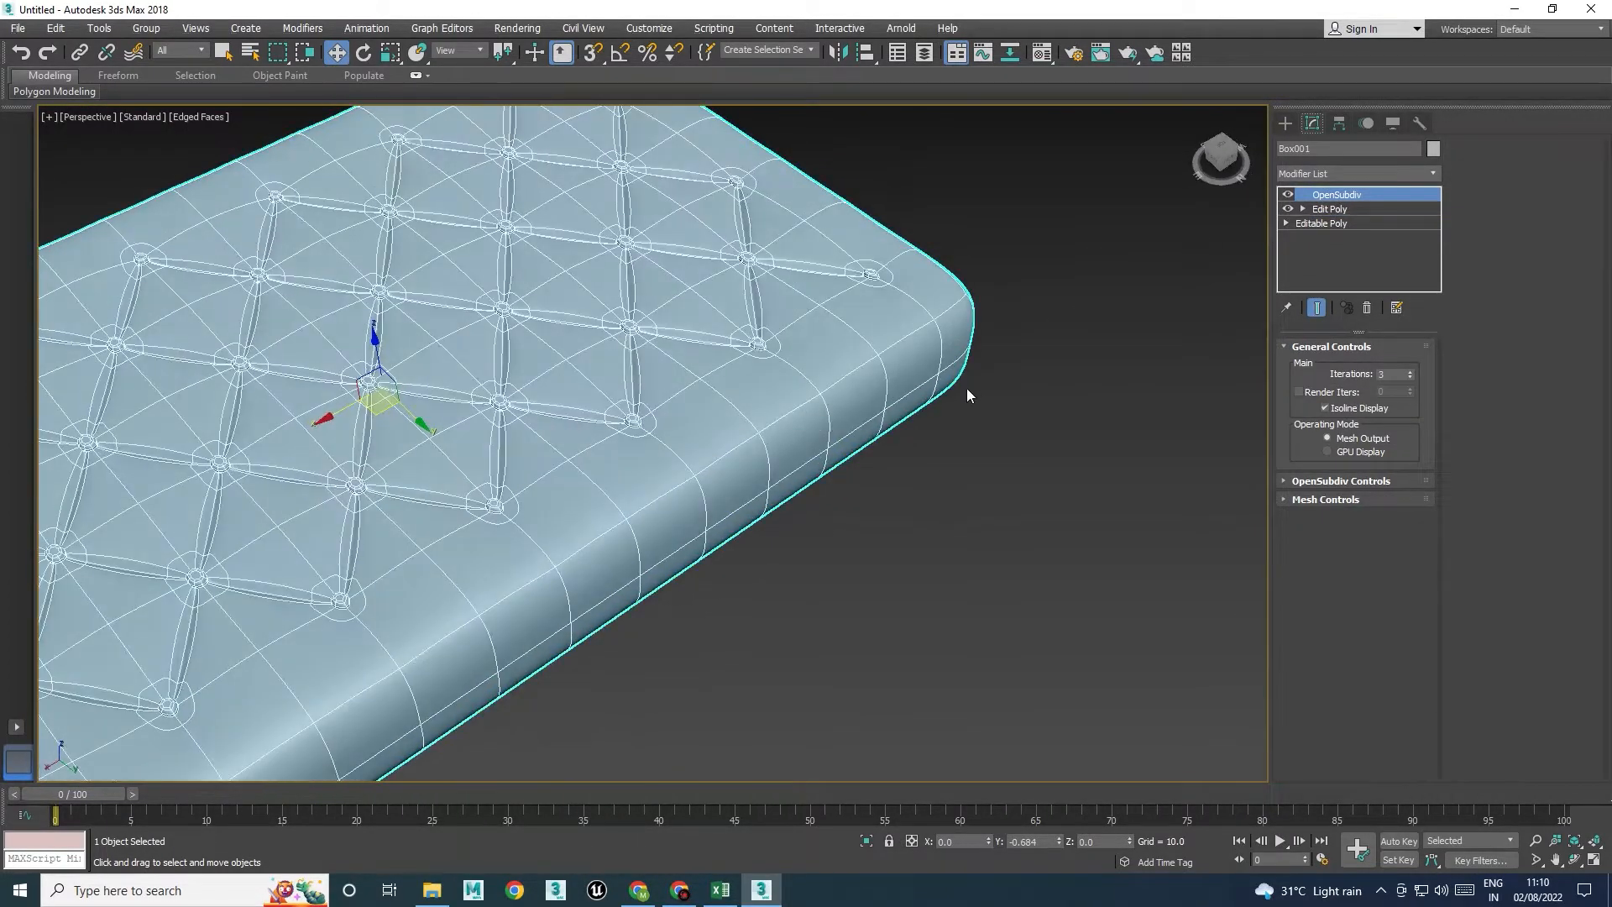
pyautogui.press('F4')
pyautogui.click(1011, 457)
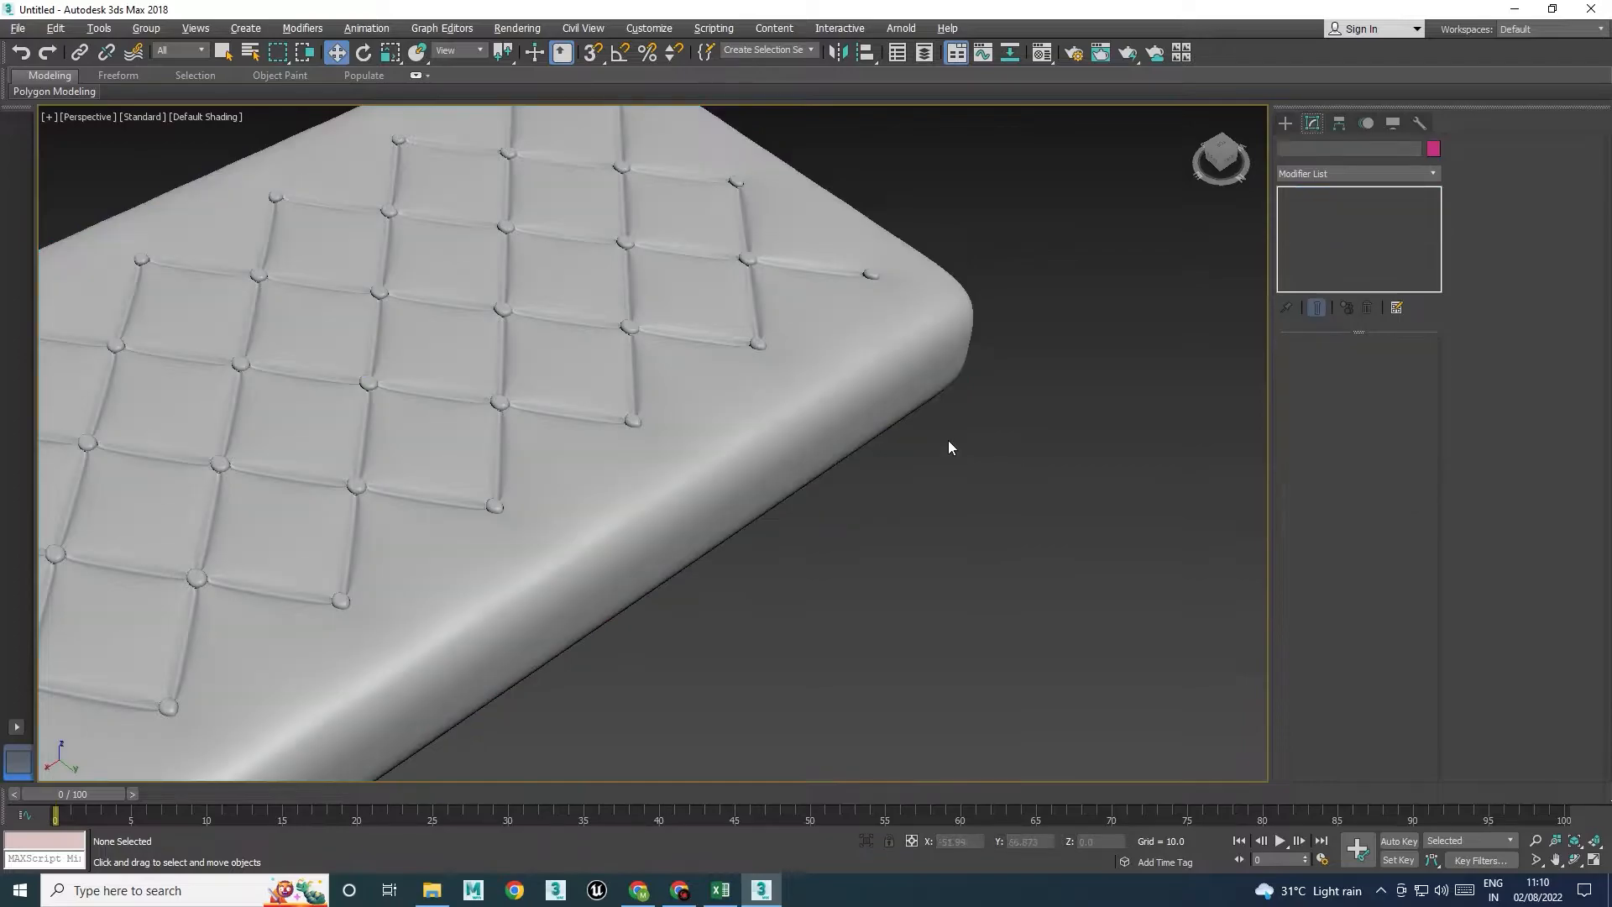
# Select the mattress and assign it the glossy red 02 - Default material from the Material Editor
pyautogui.scroll(-3, 949, 447)
pyautogui.keyDown('alt'); pyautogui.moveTo(1004, 482); pyautogui.dragTo(778, 373, button='middle'); pyautogui.keyUp('alt')
pyautogui.click(806, 342)
pyautogui.click(1287, 208)
pyautogui.press('m')
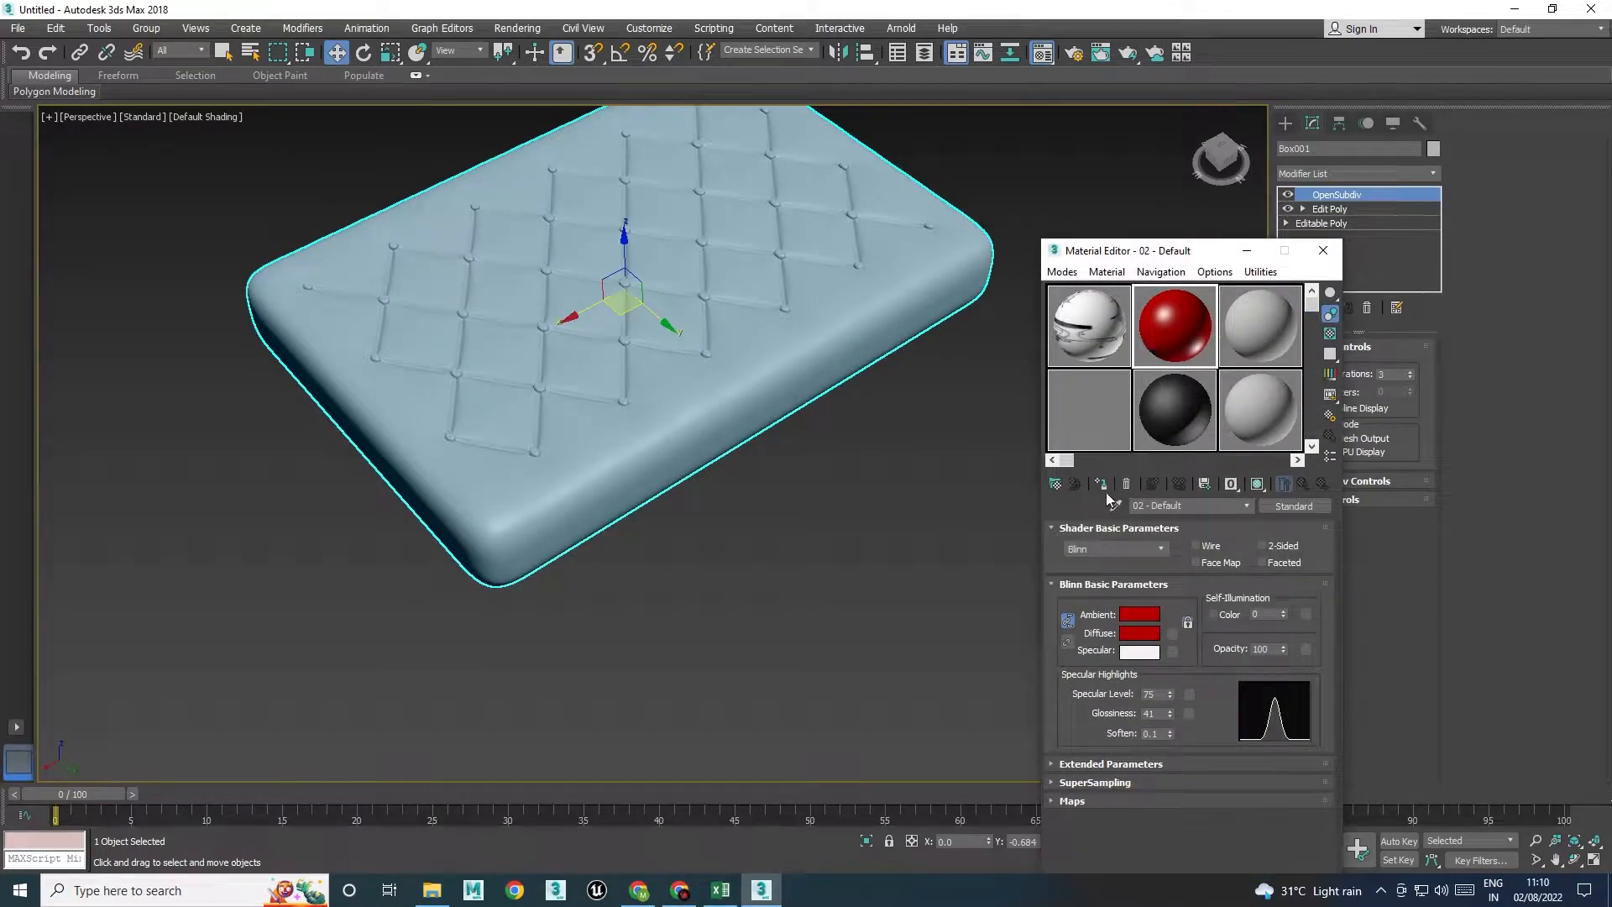
pyautogui.click(1102, 486)
pyautogui.click(756, 560)
pyautogui.keyDown('alt'); pyautogui.moveTo(818, 577); pyautogui.dragTo(1005, 547, button='middle'); pyautogui.keyUp('alt')
# Change the diffuse colour of the 02 - Default material from red to pure black, with a value of 0
pyautogui.click(1144, 618)
pyautogui.click(675, 262)
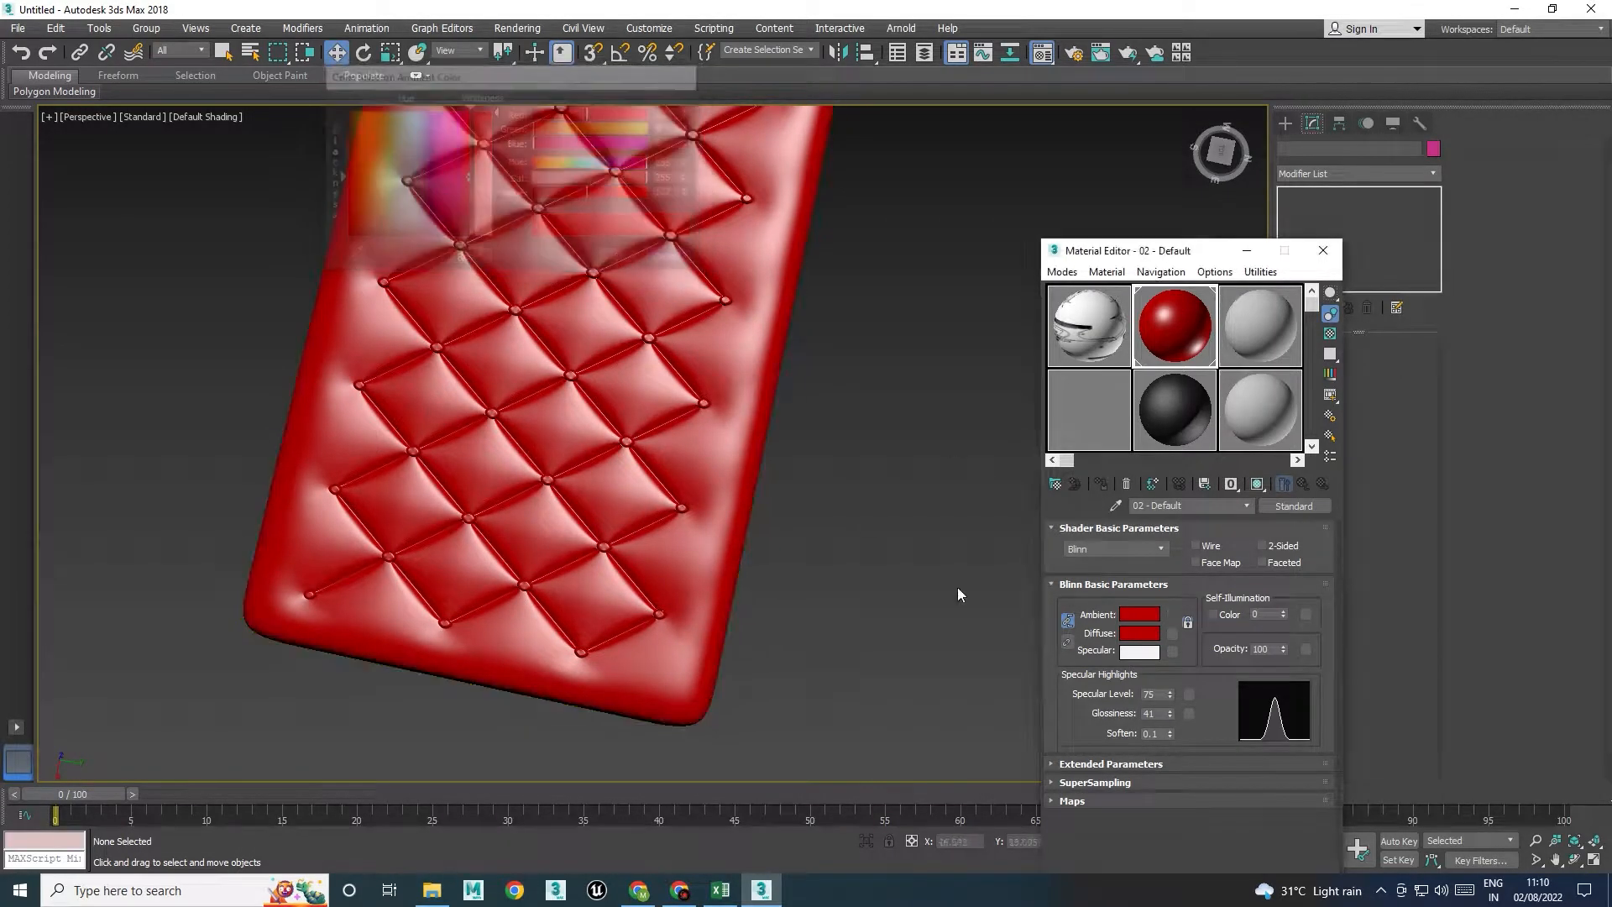
pyautogui.click(1139, 633)
pyautogui.moveTo(566, 194); pyautogui.dragTo(335, 231)
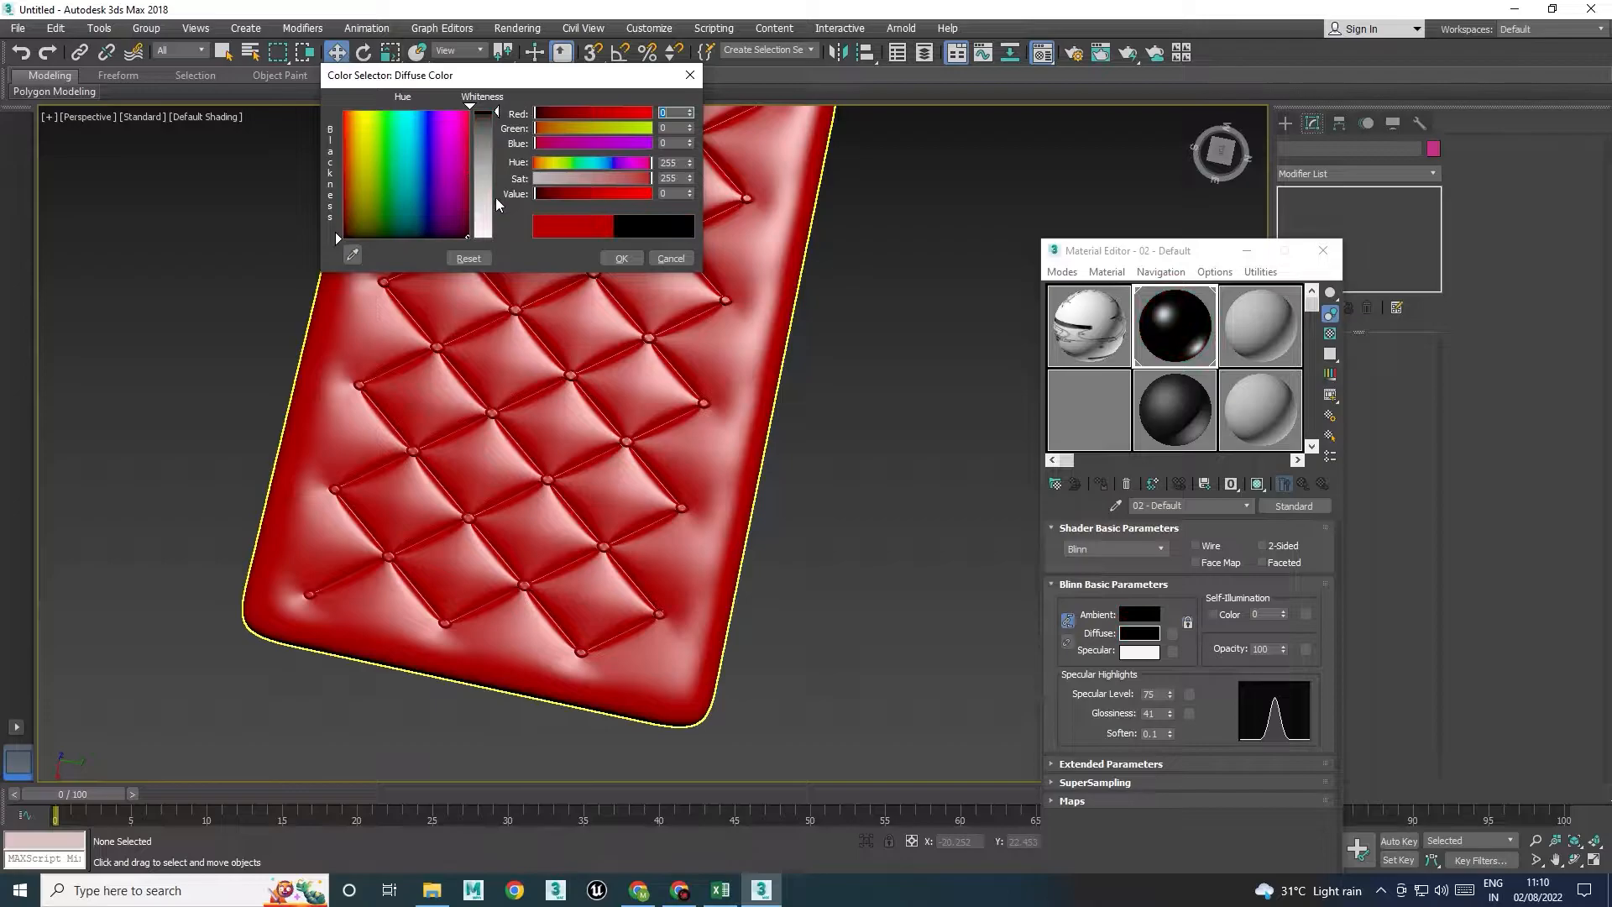
pyautogui.click(621, 258)
pyautogui.keyDown('alt'); pyautogui.moveTo(860, 384); pyautogui.dragTo(606, 512, button='middle'); pyautogui.keyUp('alt')
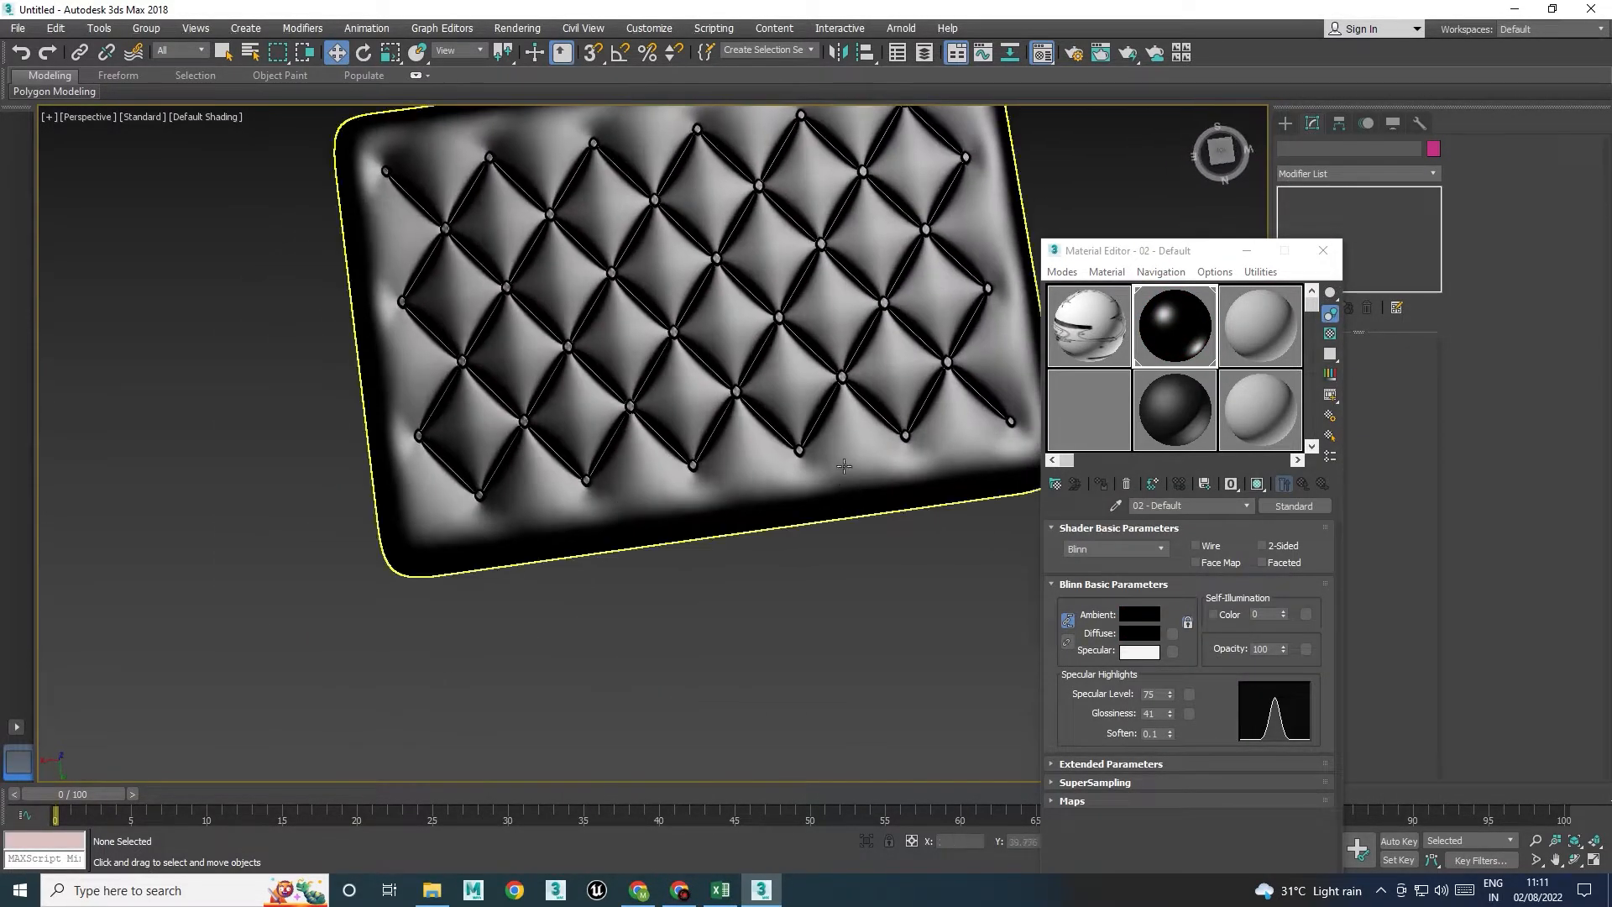
# Lighten the material's diffuse colour to a very dark grey with a value of 7
pyautogui.click(638, 476)
pyautogui.click(1154, 633)
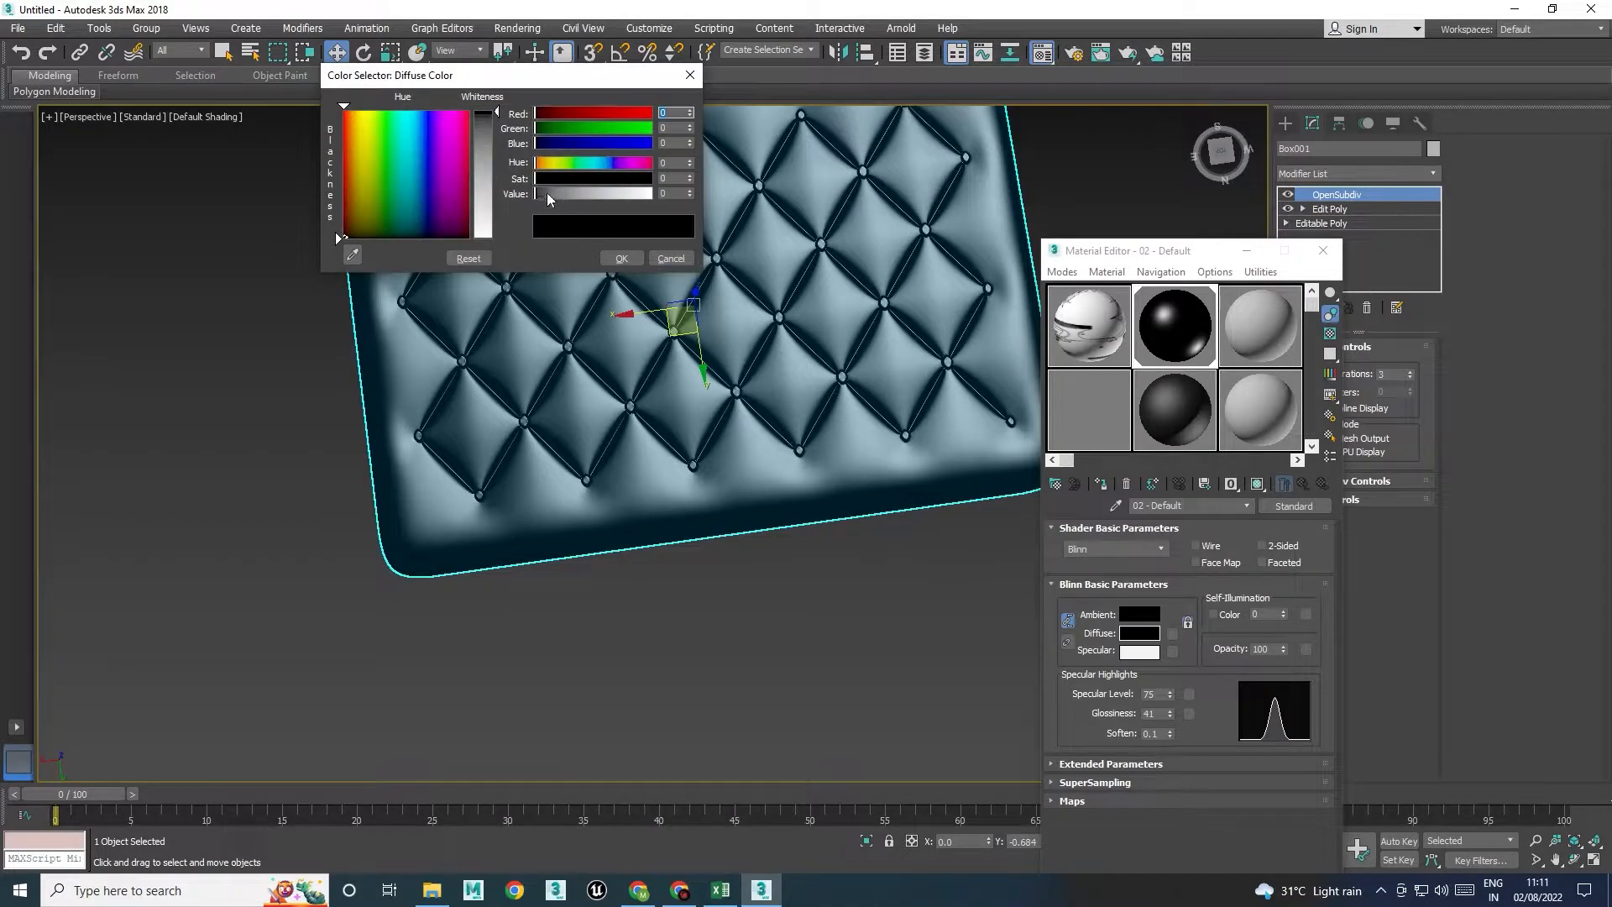
pyautogui.moveTo(538, 188); pyautogui.dragTo(538, 193)
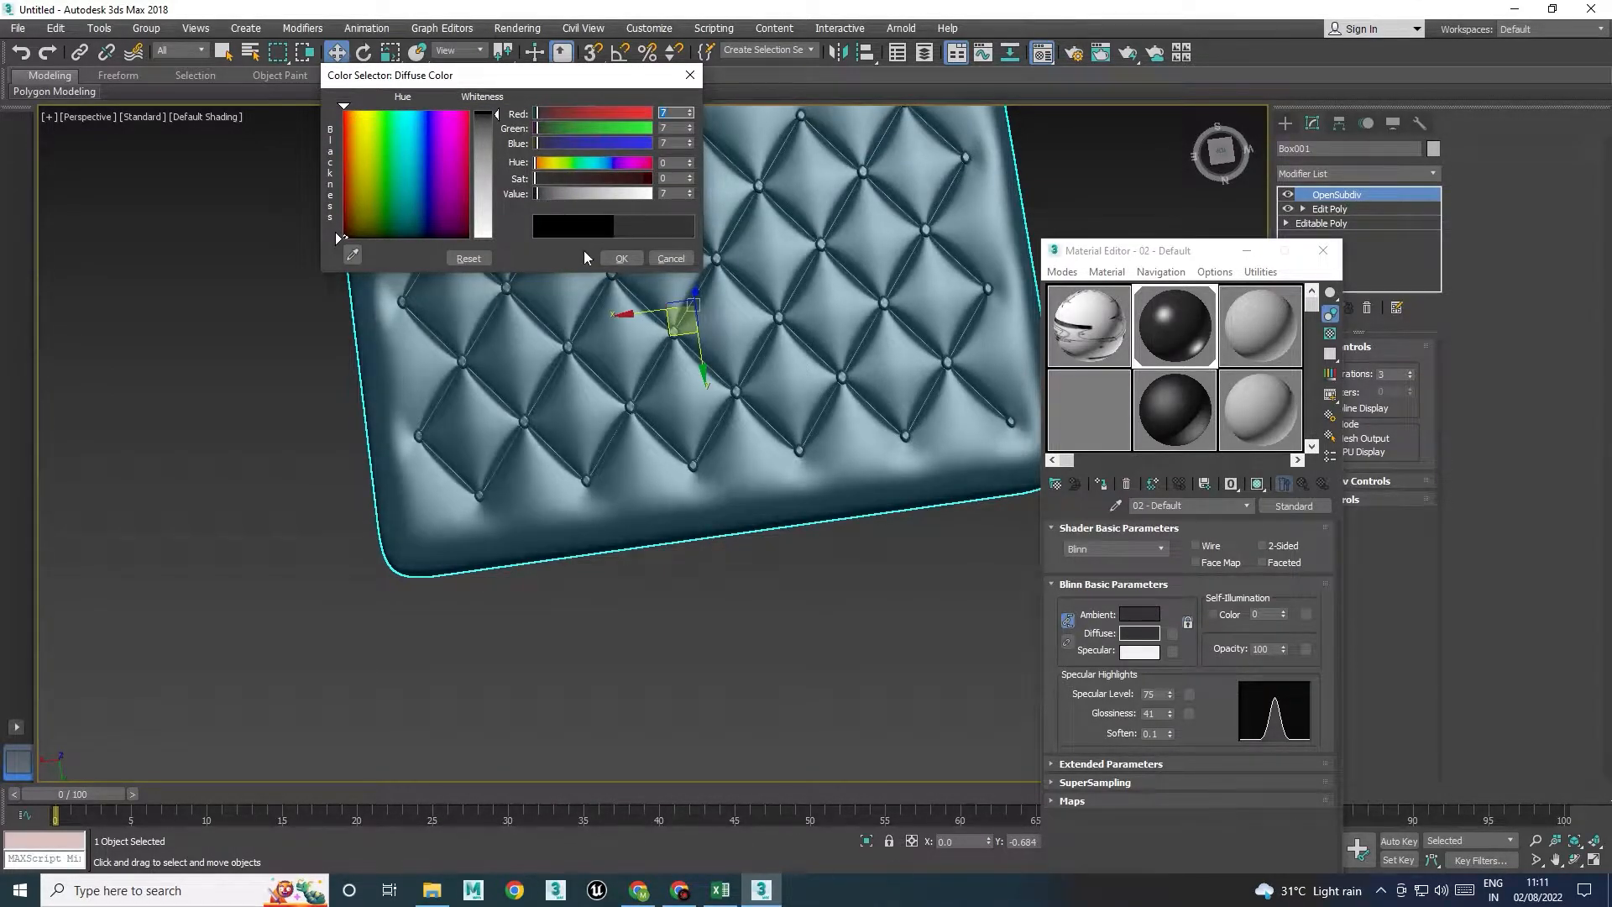
pyautogui.click(622, 258)
pyautogui.click(697, 610)
pyautogui.keyDown('alt'); pyautogui.moveTo(697, 603); pyautogui.dragTo(792, 485, button='middle'); pyautogui.keyUp('alt')
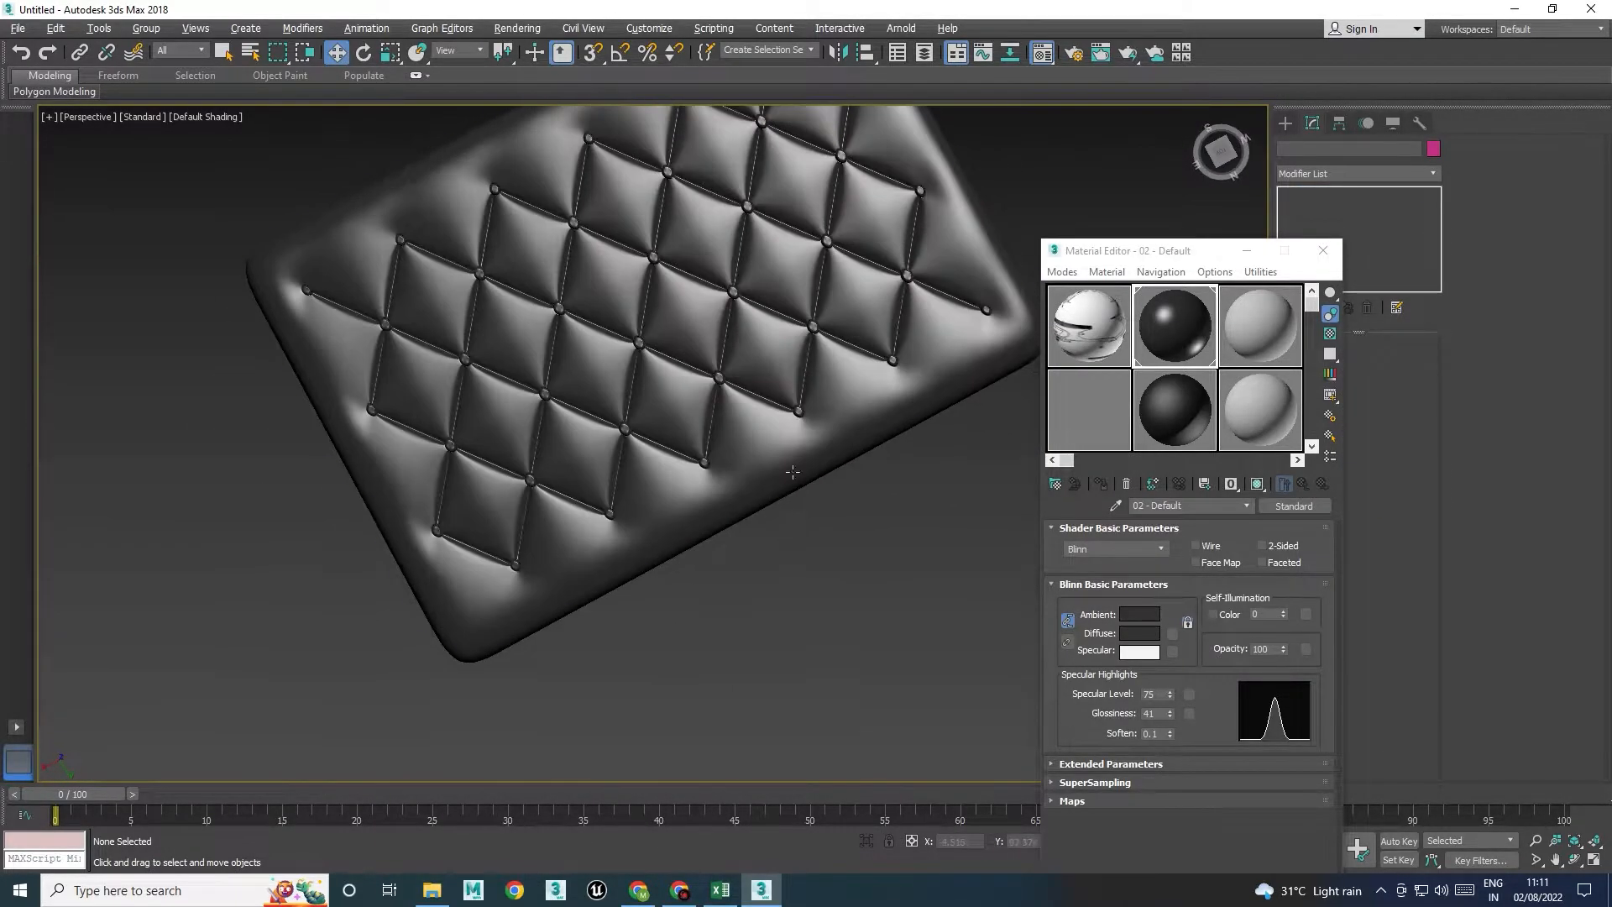
pyautogui.click(792, 477)
# Open an enlarged preview of the 02 - Default sample and lower its Specular Level to 40 and Glossiness to 22
pyautogui.doubleClick(1182, 356)
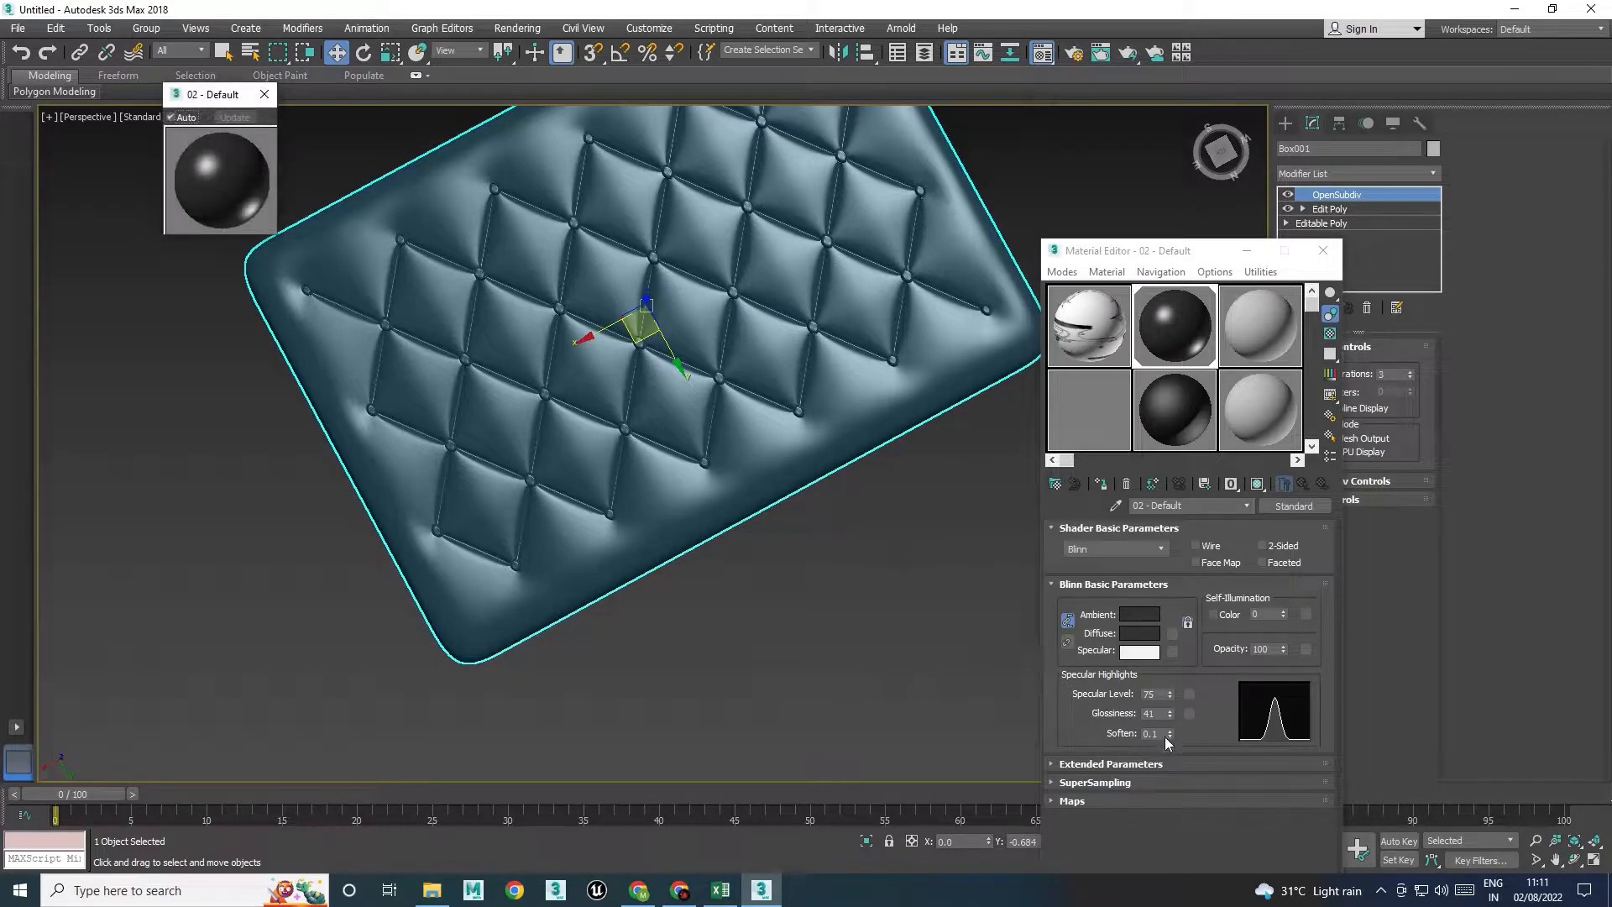
pyautogui.moveTo(1171, 693)
pyautogui.mouseDown()
pyautogui.moveTo(1183, 733)
pyautogui.moveTo(1170, 707)
pyautogui.mouseUp()
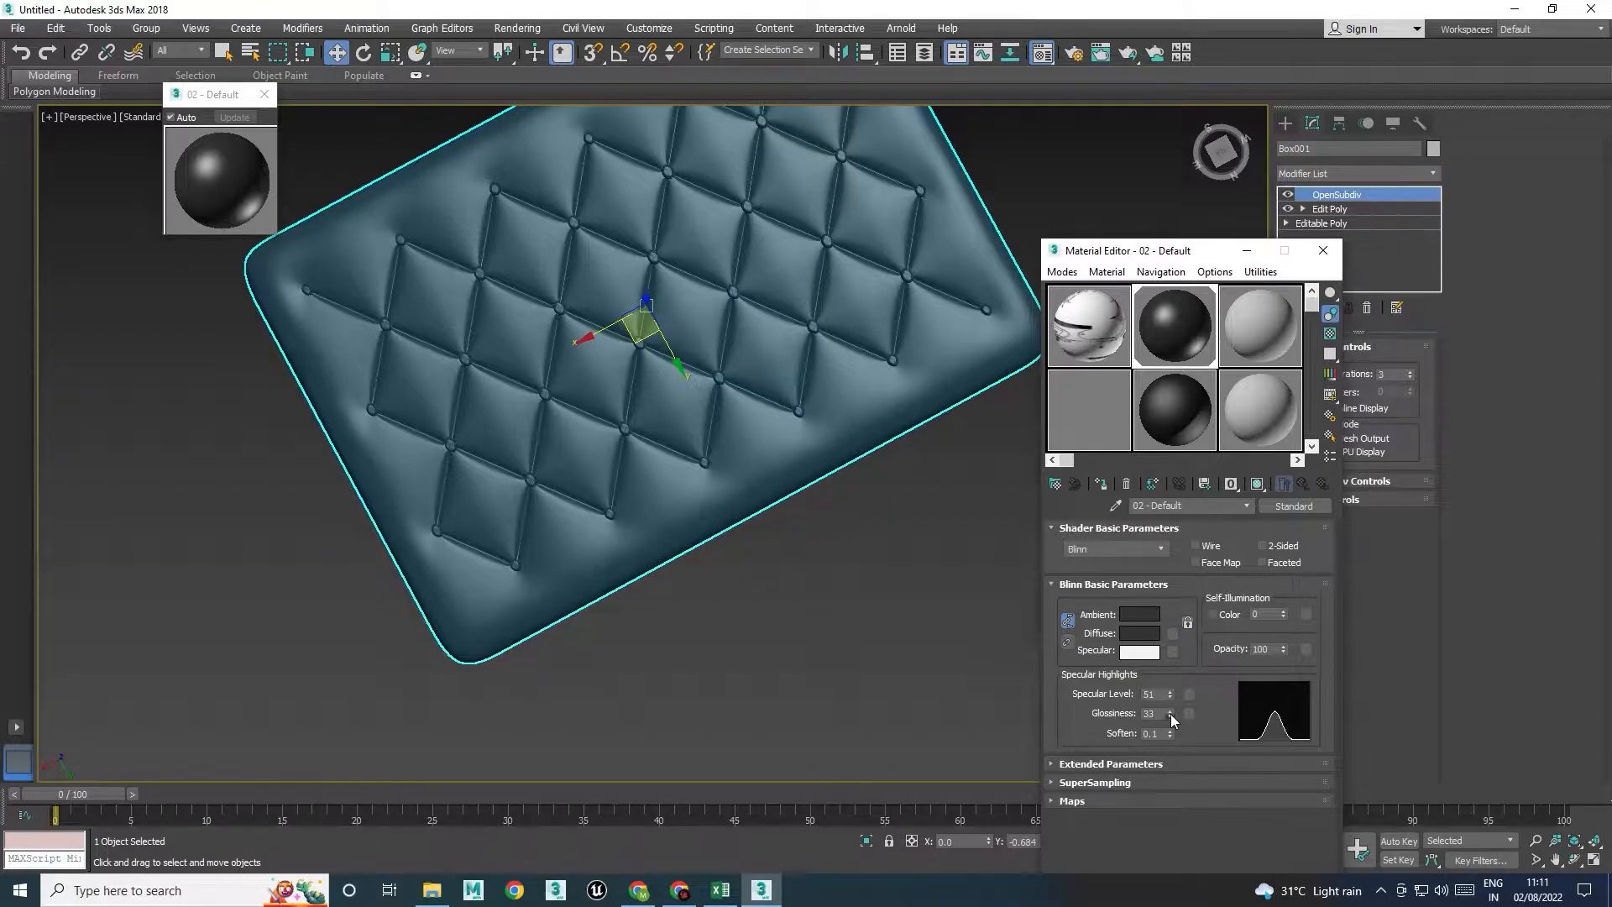
pyautogui.click(835, 687)
pyautogui.keyDown('alt'); pyautogui.moveTo(834, 687); pyautogui.dragTo(893, 648, button='middle'); pyautogui.keyUp('alt')
pyautogui.click(578, 336)
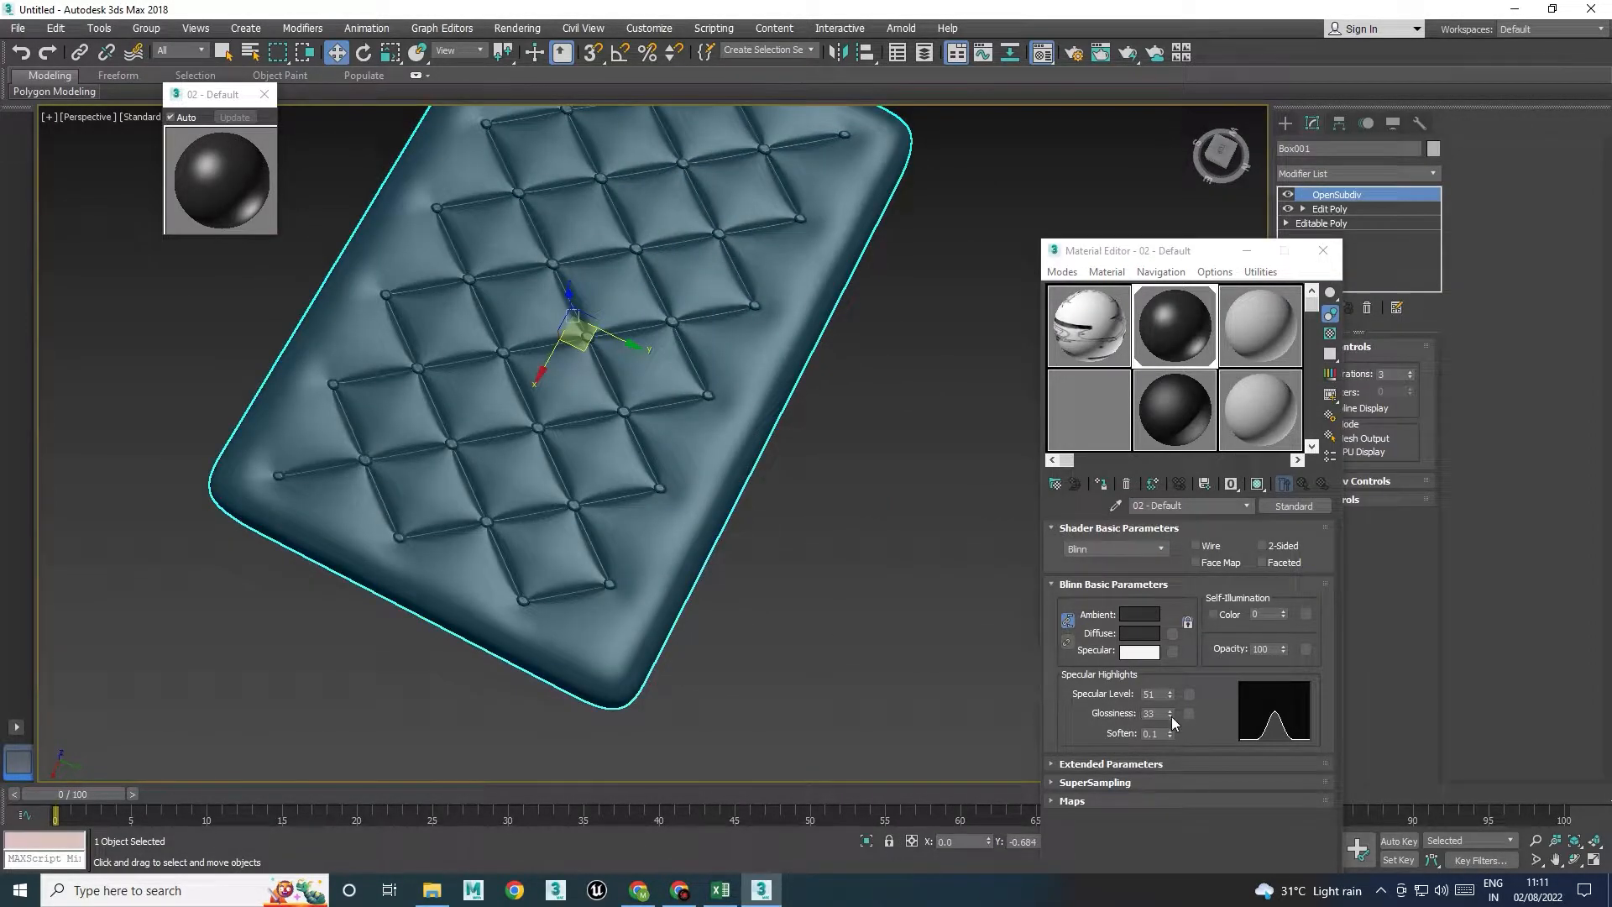
pyautogui.moveTo(1172, 718); pyautogui.dragTo(1170, 702)
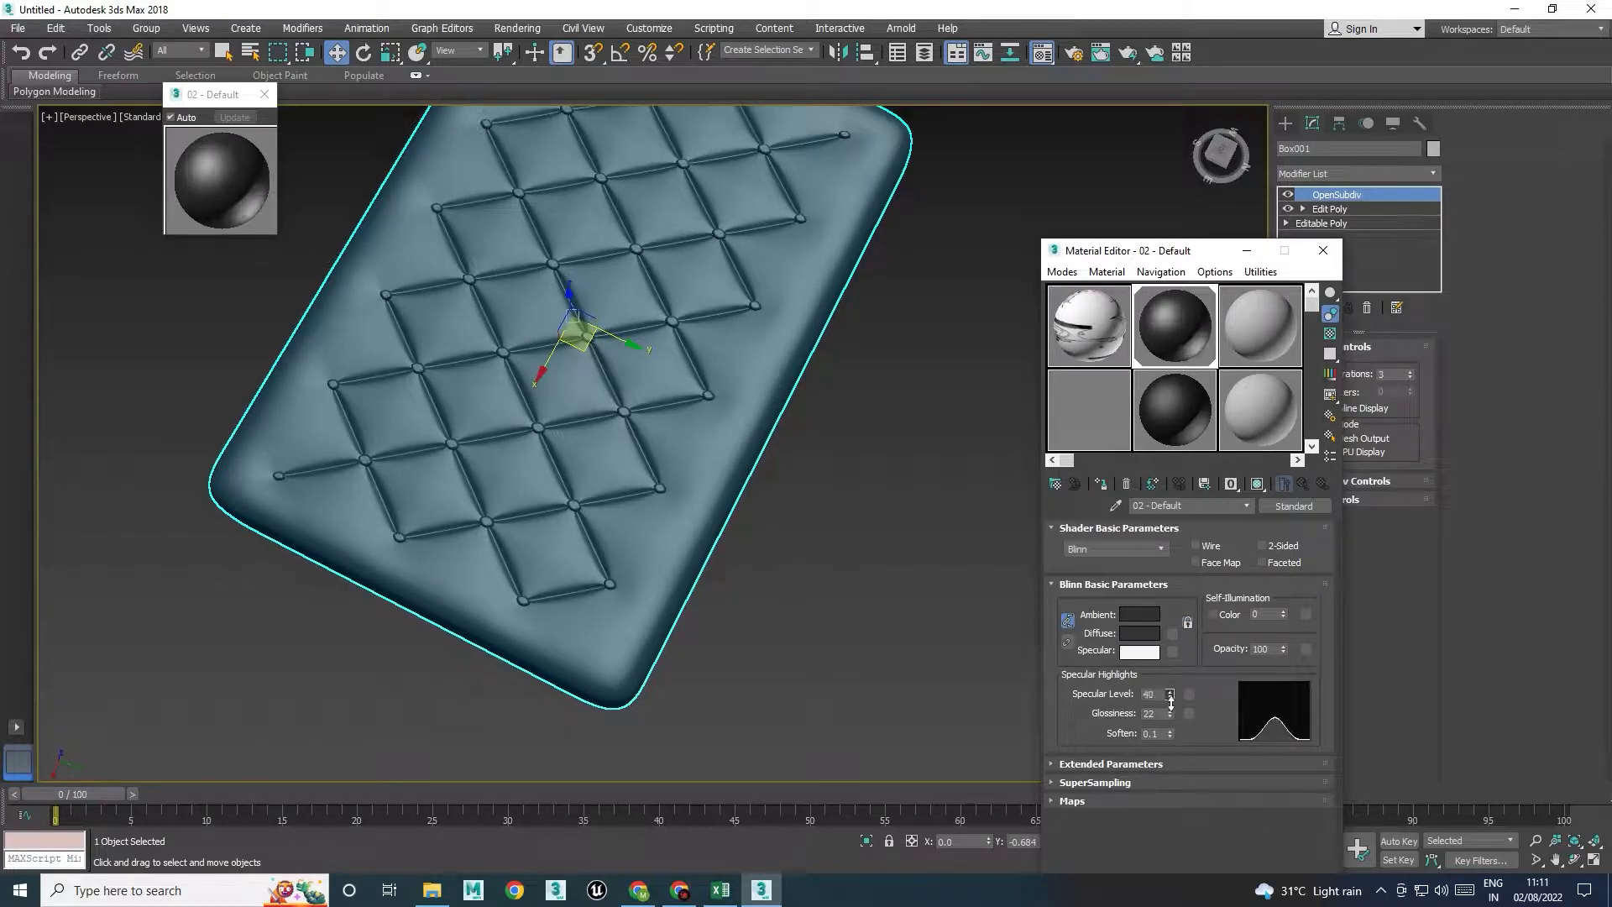
# Set the diffuse colour's value to 4 and close the Material Editor
pyautogui.click(1140, 632)
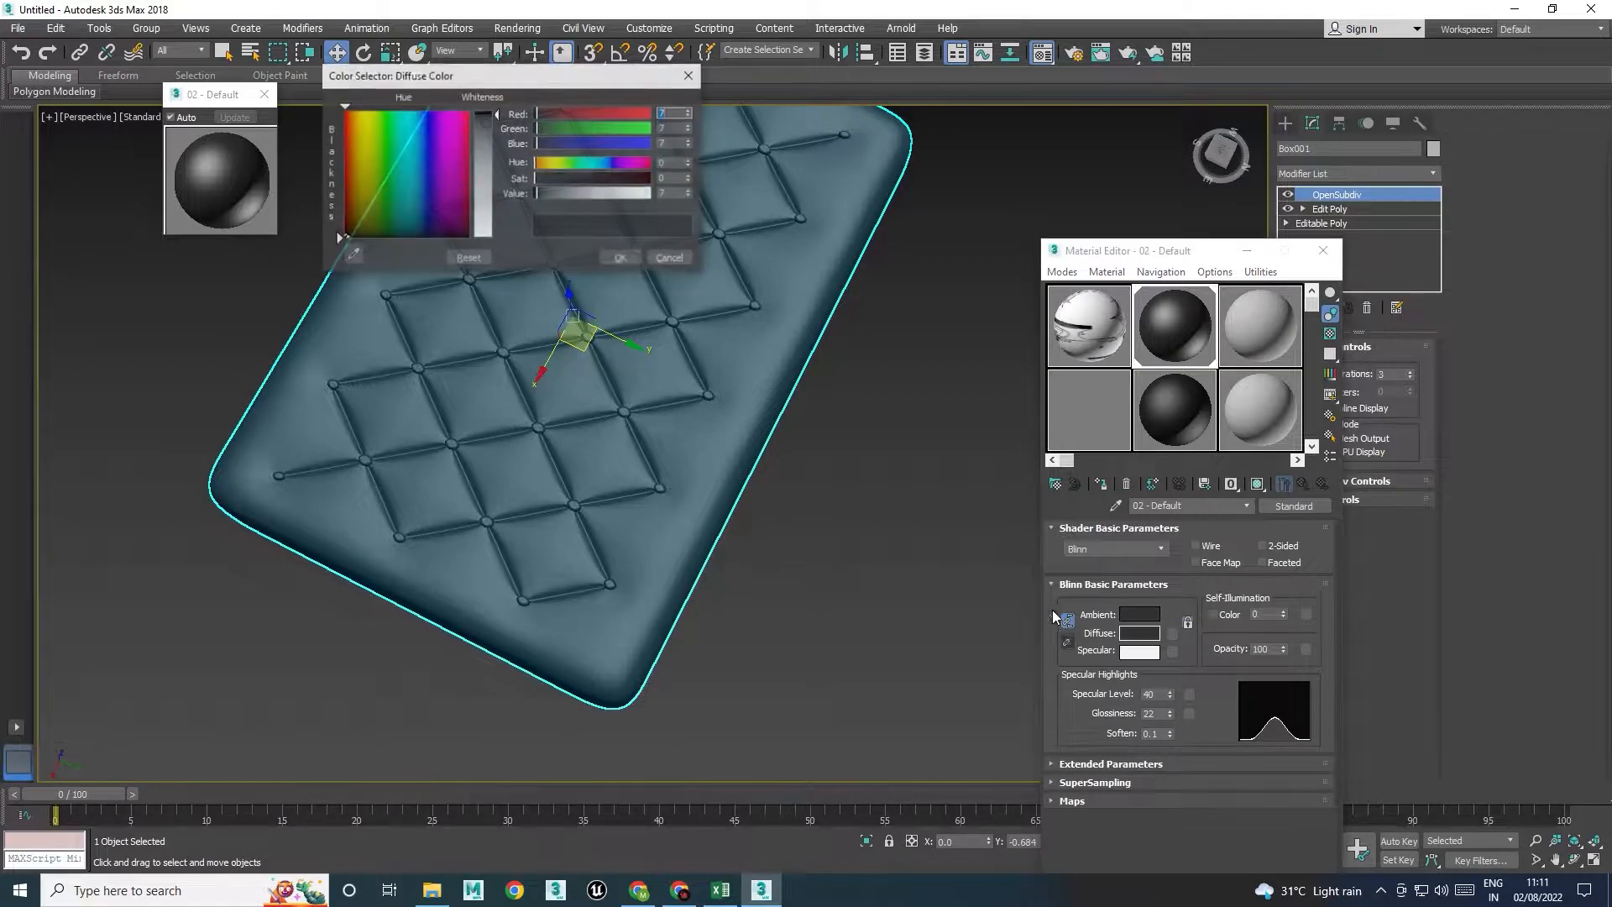
pyautogui.click(673, 194)
pyautogui.write('4')
pyautogui.press('Return')
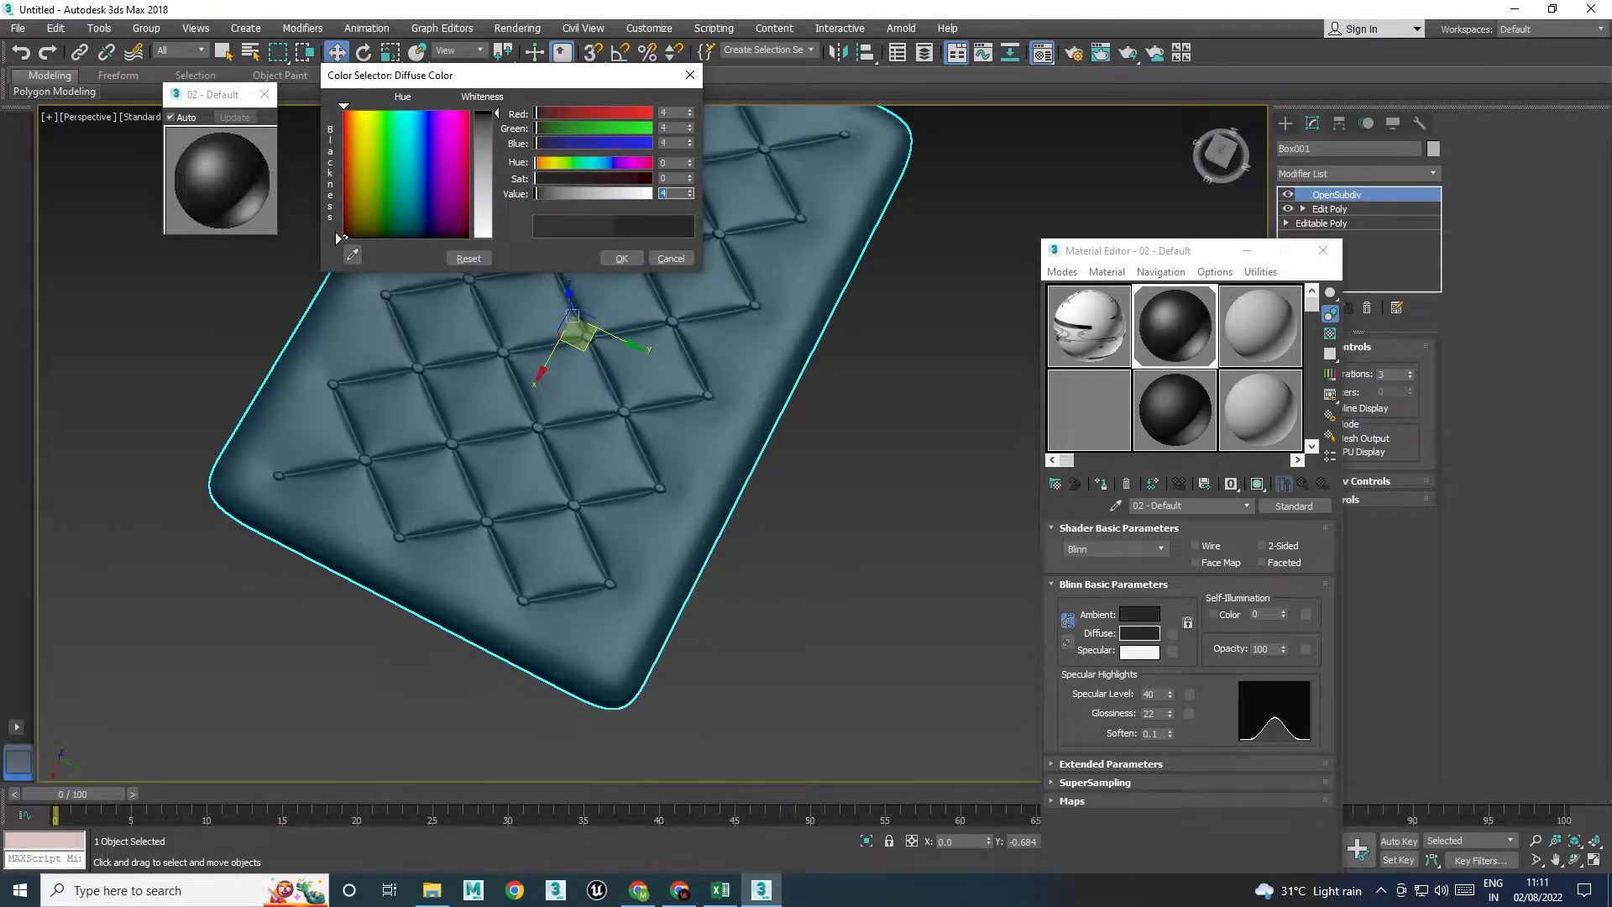
pyautogui.click(622, 258)
pyautogui.click(836, 425)
pyautogui.keyDown('alt'); pyautogui.moveTo(836, 425); pyautogui.dragTo(736, 465, button='middle'); pyautogui.keyUp('alt')
pyautogui.click(1328, 252)
pyautogui.keyDown('alt'); pyautogui.moveTo(839, 336); pyautogui.dragTo(678, 629, button='middle'); pyautogui.keyUp('alt')
pyautogui.keyDown('alt'); pyautogui.moveTo(711, 501); pyautogui.dragTo(734, 456, button='middle'); pyautogui.keyUp('alt')
# Reopen the Material Editor and set the diffuse colour to dark blue with hue 161, saturation 255 and value 25
pyautogui.click(713, 442)
pyautogui.press('m')
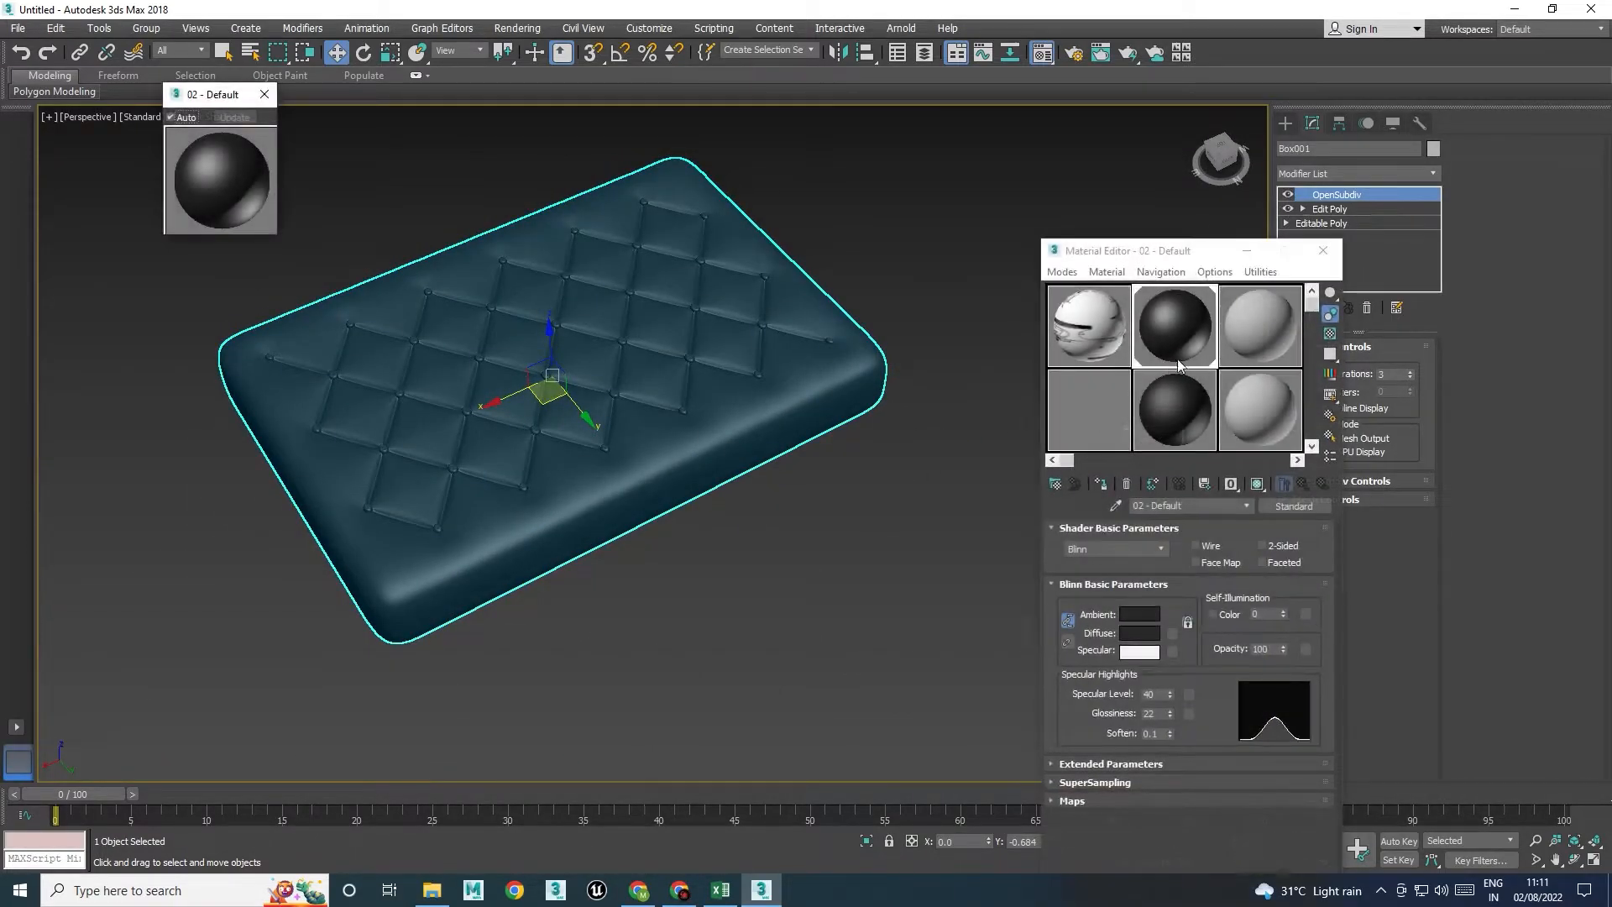
pyautogui.click(1148, 634)
pyautogui.click(611, 163)
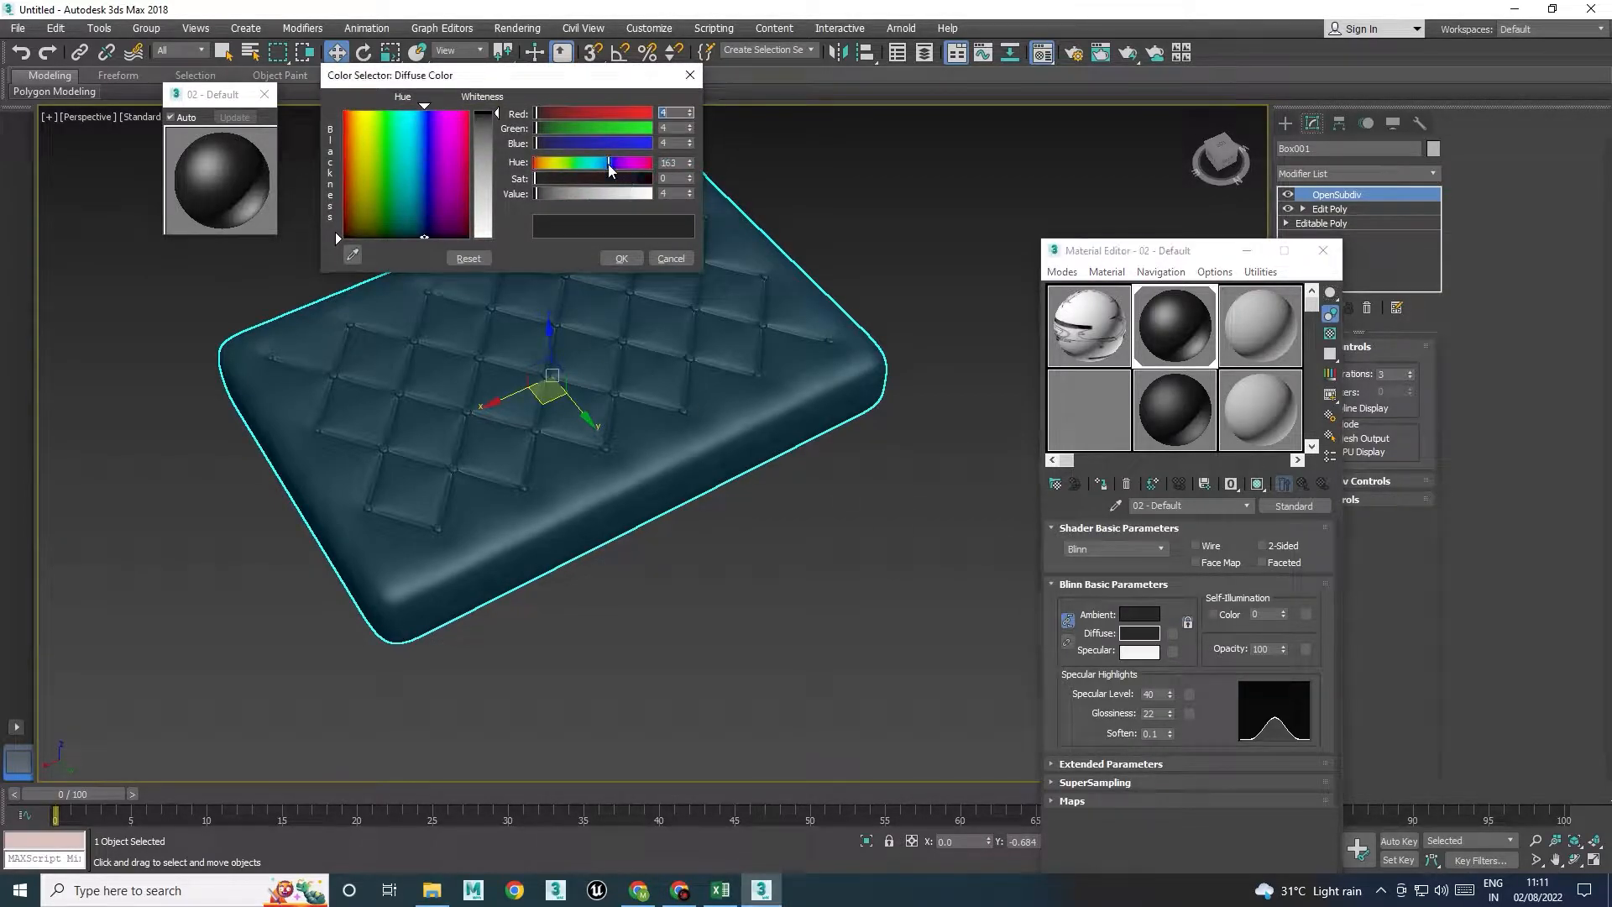
pyautogui.moveTo(588, 190); pyautogui.dragTo(656, 182)
pyautogui.click(616, 163)
pyautogui.click(608, 161)
pyautogui.moveTo(554, 194); pyautogui.dragTo(546, 194)
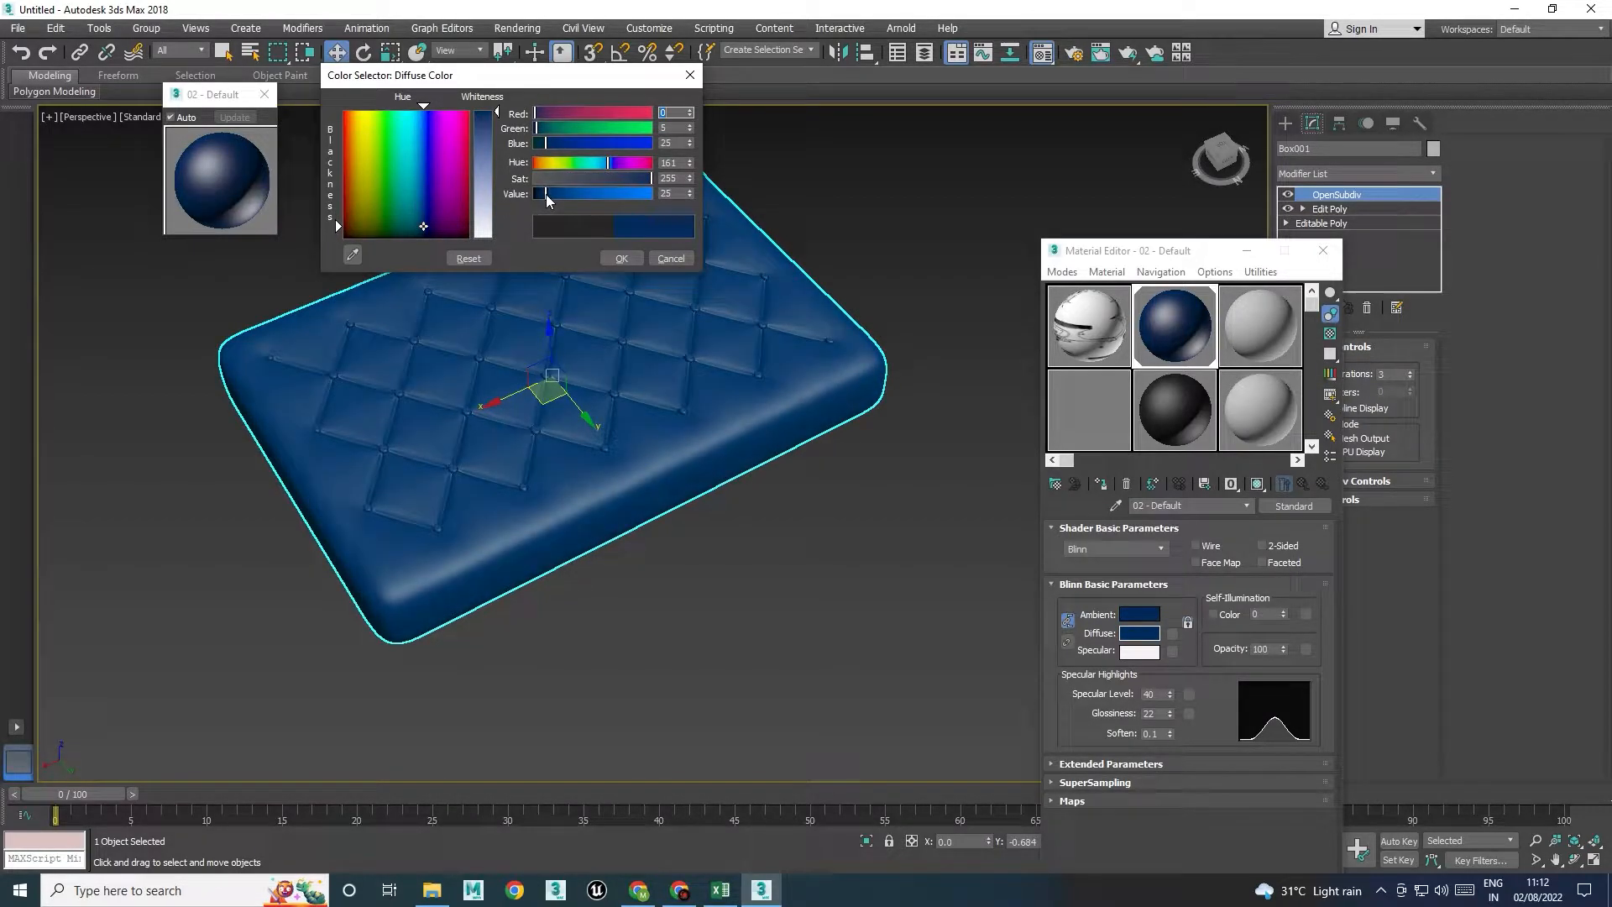
pyautogui.click(622, 258)
# Check the blue material on the mattress, reselect the mattress and close the Material Editor
pyautogui.click(761, 583)
pyautogui.keyDown('alt'); pyautogui.moveTo(761, 583); pyautogui.dragTo(818, 567, button='middle'); pyautogui.keyUp('alt')
pyautogui.click(641, 515)
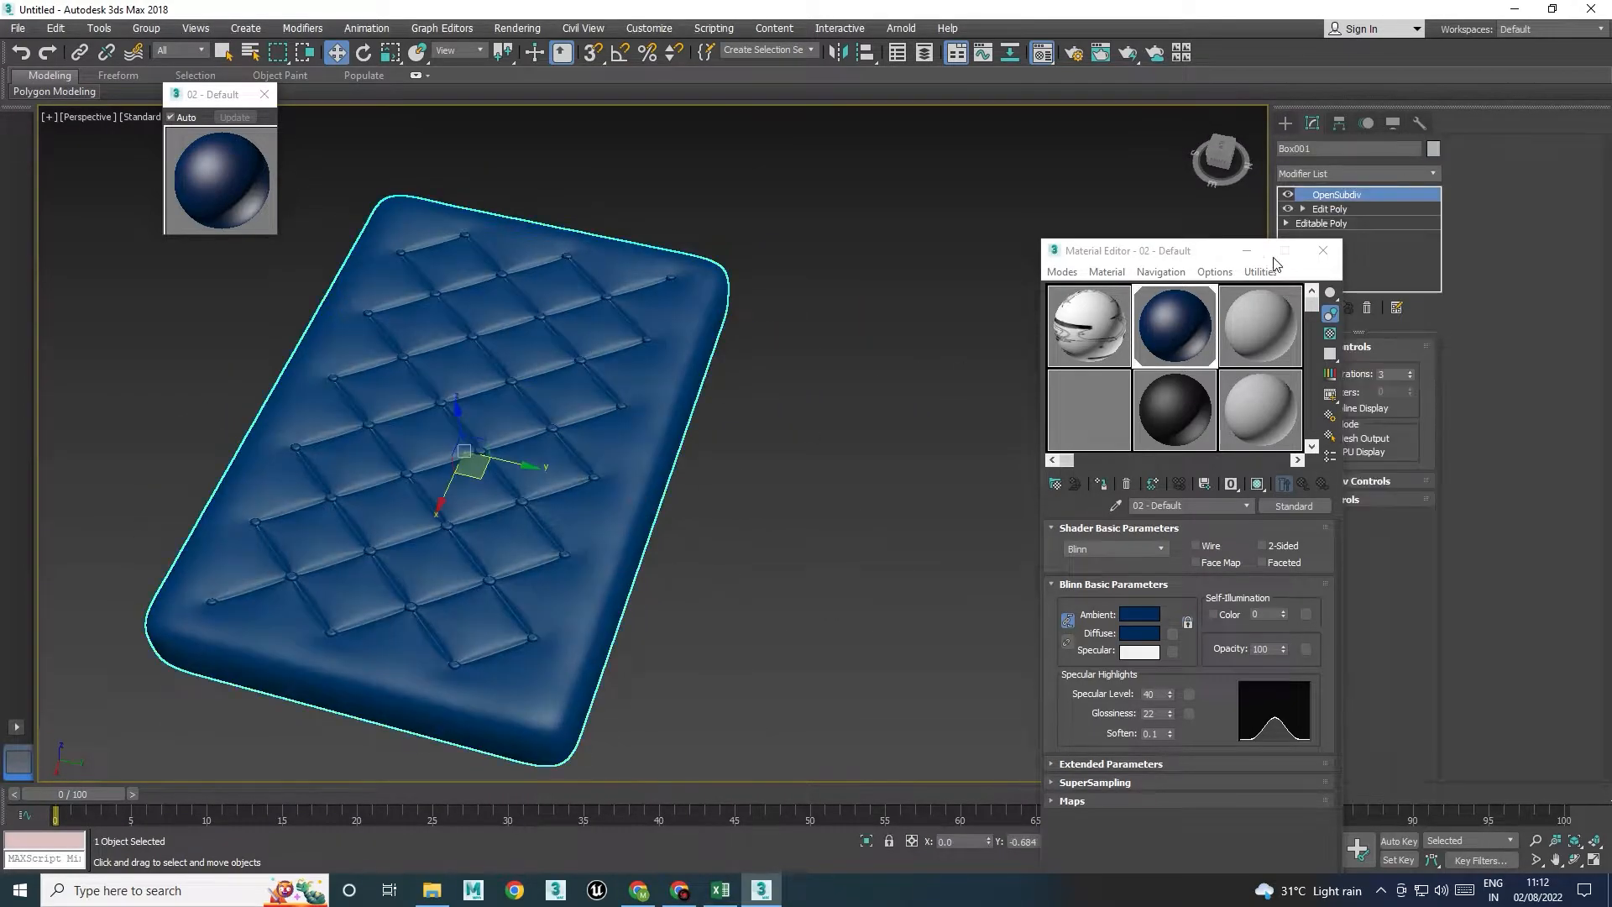
pyautogui.click(1324, 251)
# Add an FFD 4x4x4 modifier to the mattress and enter its Control Points level
pyautogui.keyDown('alt'); pyautogui.moveTo(728, 625); pyautogui.dragTo(685, 568, button='middle'); pyautogui.keyUp('alt')
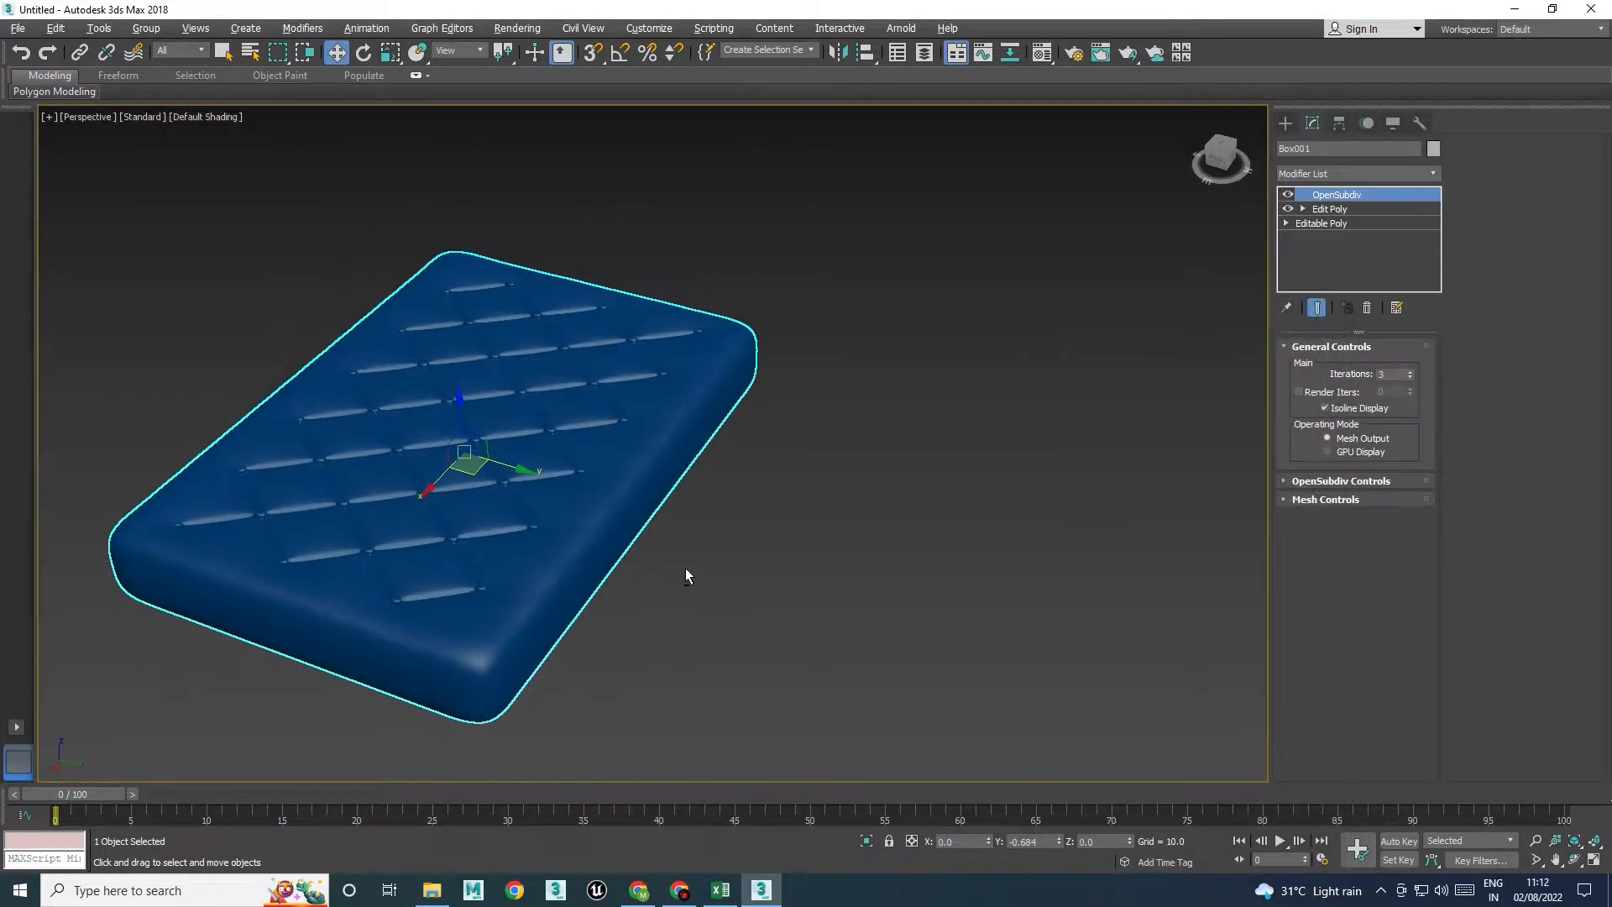
pyautogui.click(1316, 173)
pyautogui.press('f')
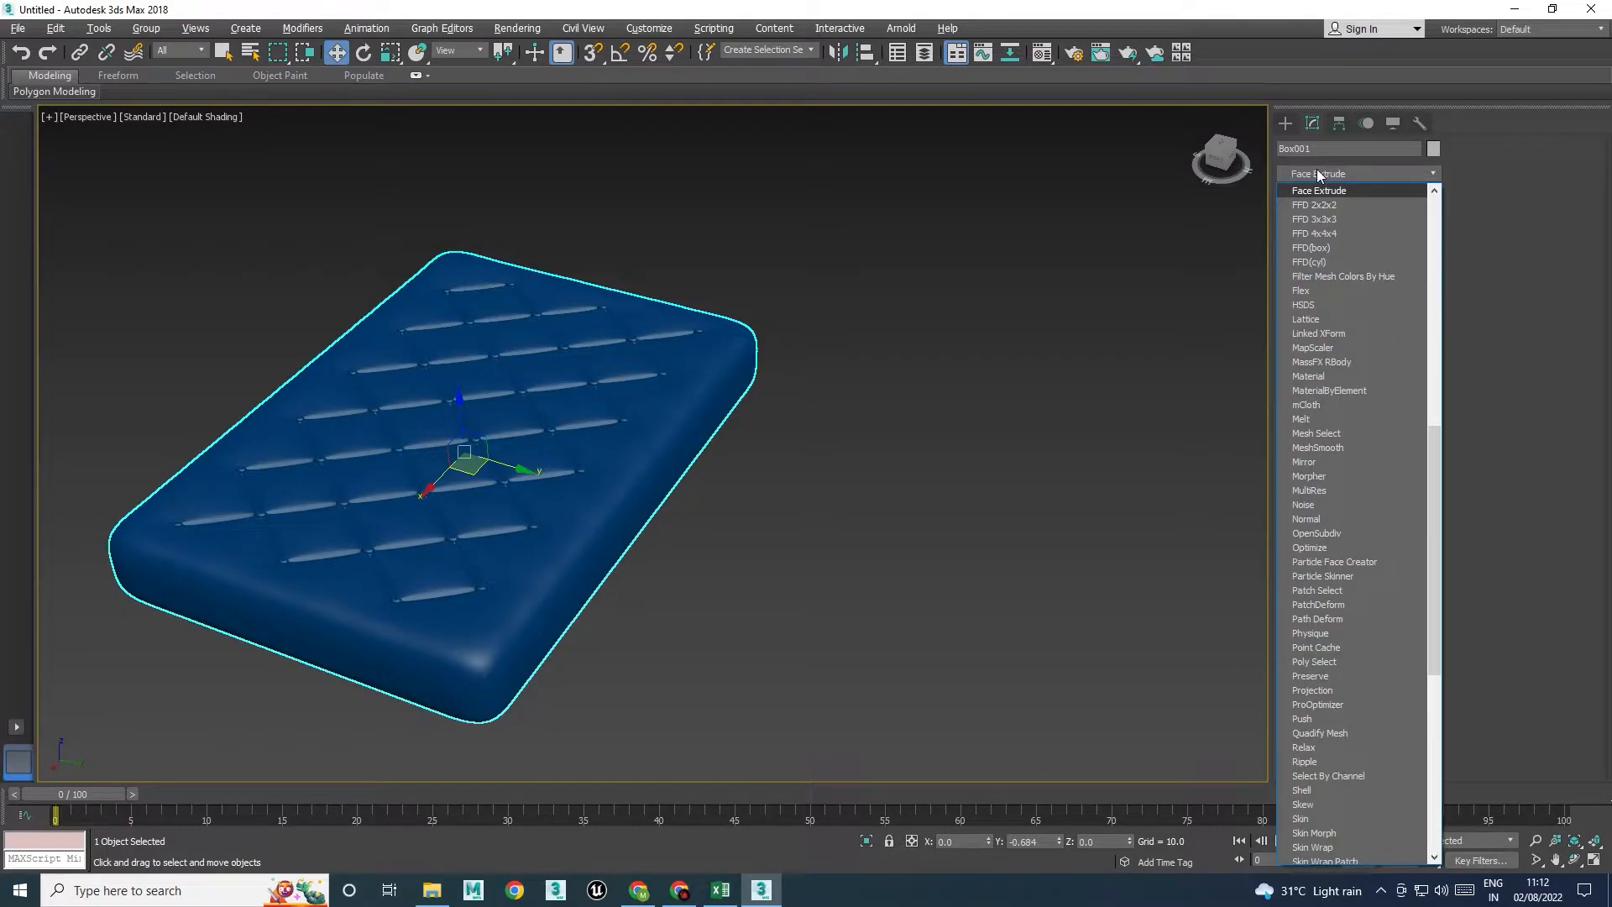
pyautogui.press('f')
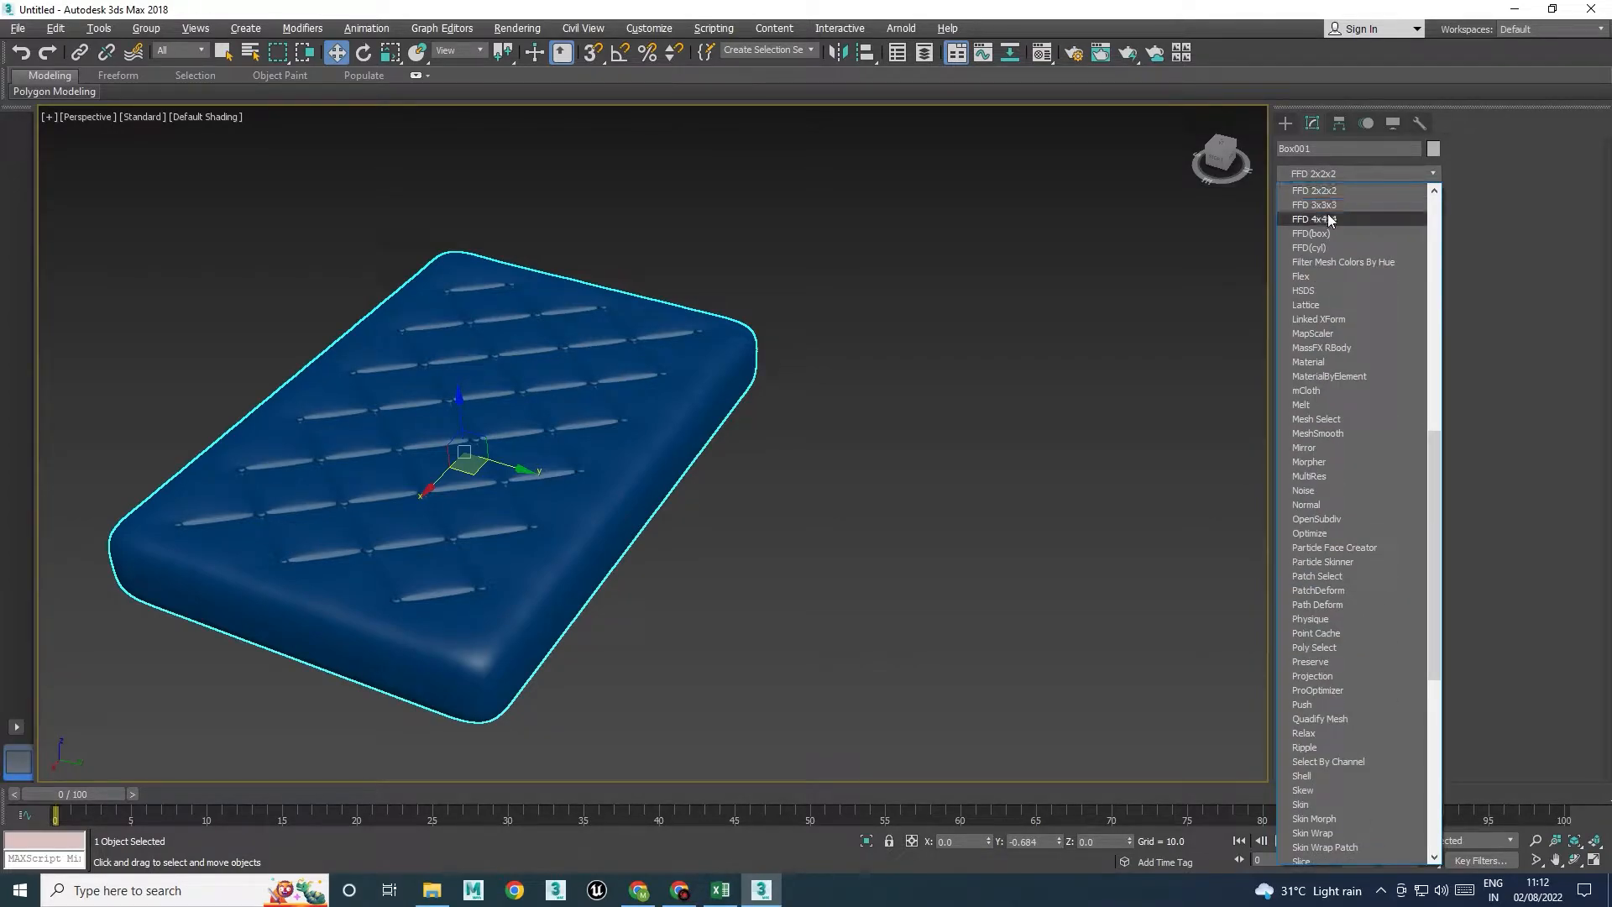
pyautogui.click(1330, 220)
pyautogui.keyDown('alt'); pyautogui.moveTo(934, 482); pyautogui.dragTo(929, 352, button='middle'); pyautogui.keyUp('alt')
pyautogui.click(1303, 194)
pyautogui.click(1349, 209)
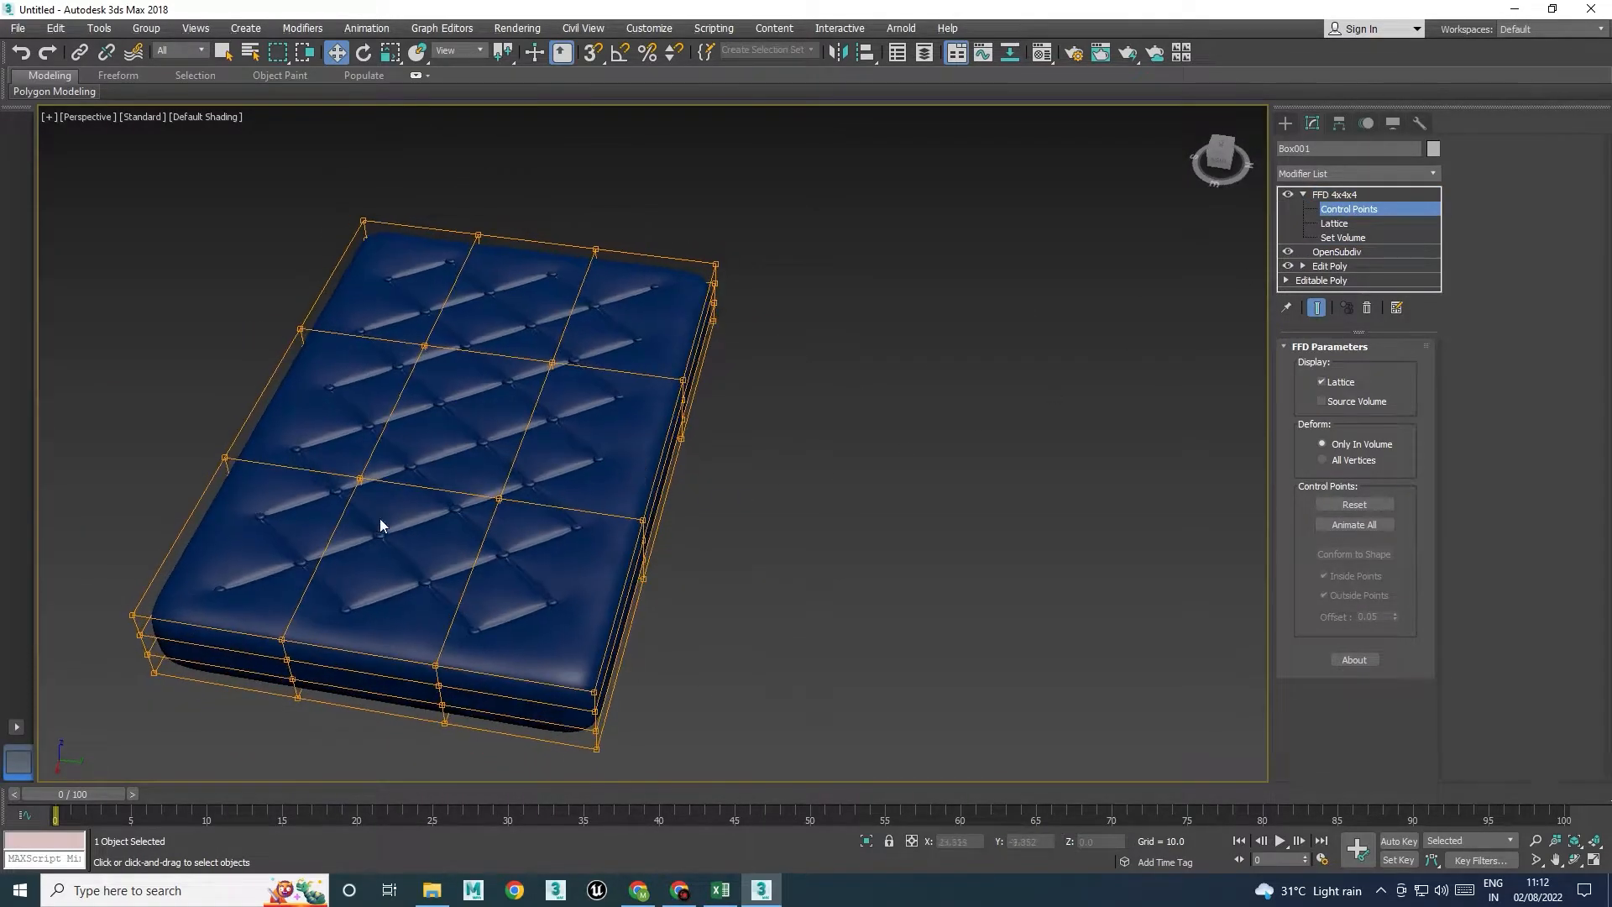
# Try to raise the four inner control points on the top face of the FFD lattice
pyautogui.moveTo(364, 472); pyautogui.dragTo(370, 459)
pyautogui.keyDown('ctrl'); pyautogui.moveTo(476, 522); pyautogui.dragTo(527, 467); pyautogui.keyUp('ctrl')
pyautogui.keyDown('ctrl'); pyautogui.moveTo(569, 354); pyautogui.dragTo(567, 356); pyautogui.keyUp('ctrl')
pyautogui.moveTo(446, 341)
pyautogui.keyDown('alt'); pyautogui.mouseDown(button='middle')
pyautogui.moveTo(530, 465)
pyautogui.moveTo(434, 369)
pyautogui.mouseUp(button='middle'); pyautogui.keyUp('alt')
pyautogui.moveTo(469, 367); pyautogui.dragTo(482, 355)
pyautogui.keyDown('alt'); pyautogui.moveTo(579, 403); pyautogui.dragTo(437, 427, button='middle'); pyautogui.keyUp('alt')
pyautogui.moveTo(461, 353); pyautogui.dragTo(467, 345)
pyautogui.keyDown('alt'); pyautogui.moveTo(461, 330); pyautogui.dragTo(461, 408, button='middle'); pyautogui.keyUp('alt')
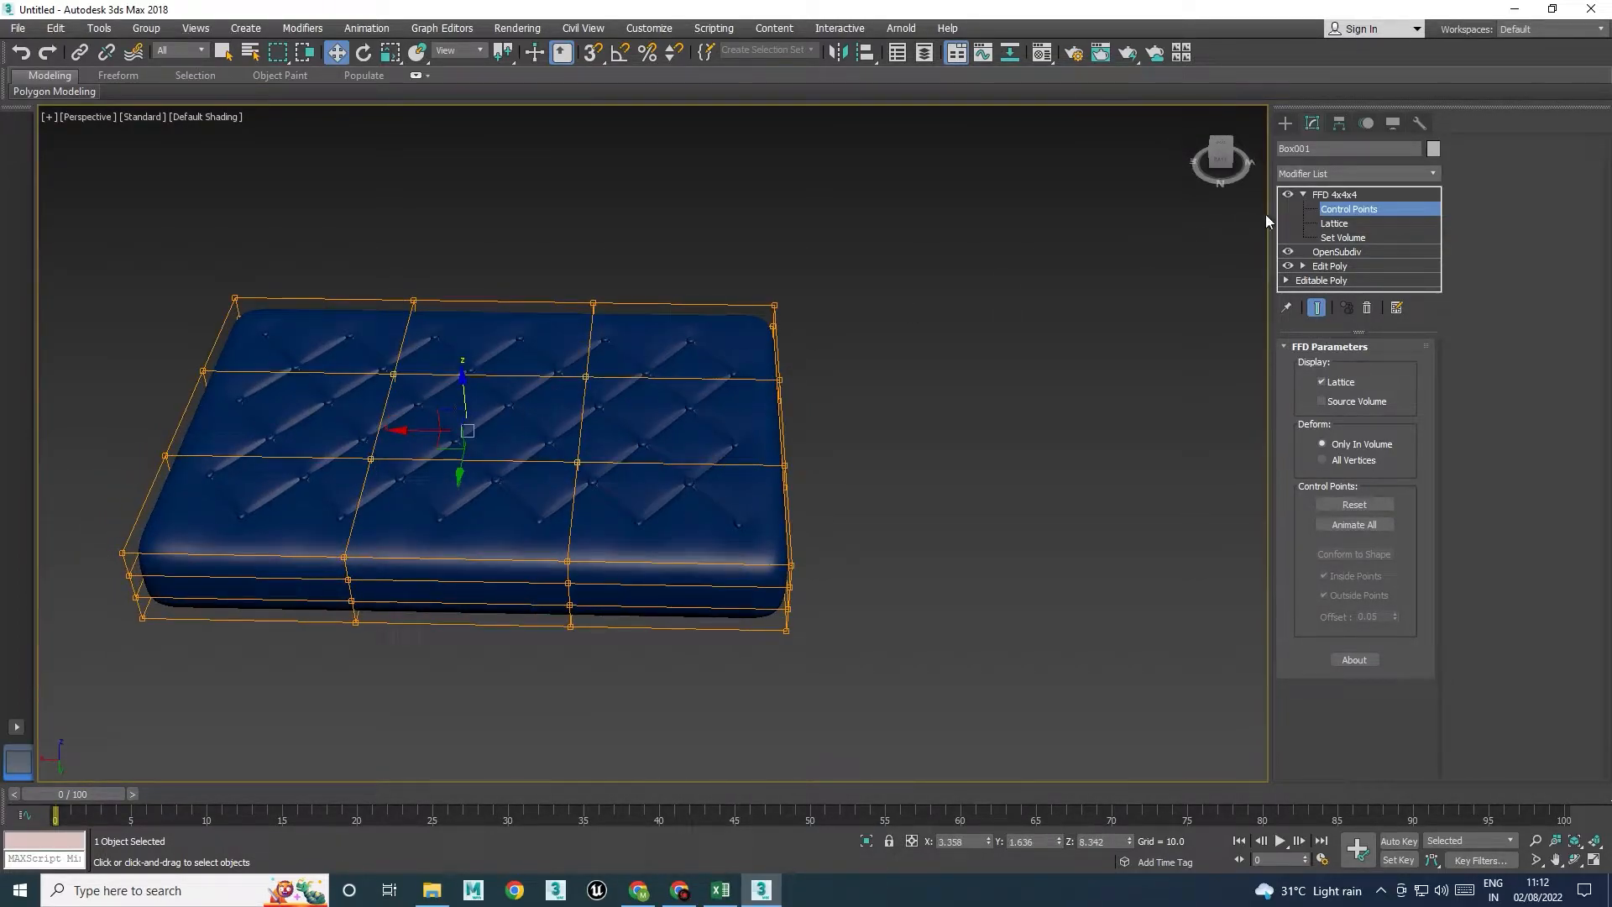
# At the Set Volume level, scale the inner lattice rows outward along X towards the short ends of the mattress
pyautogui.click(1342, 237)
pyautogui.keyDown('alt'); pyautogui.moveTo(359, 478); pyautogui.dragTo(317, 317, button='middle'); pyautogui.keyUp('alt')
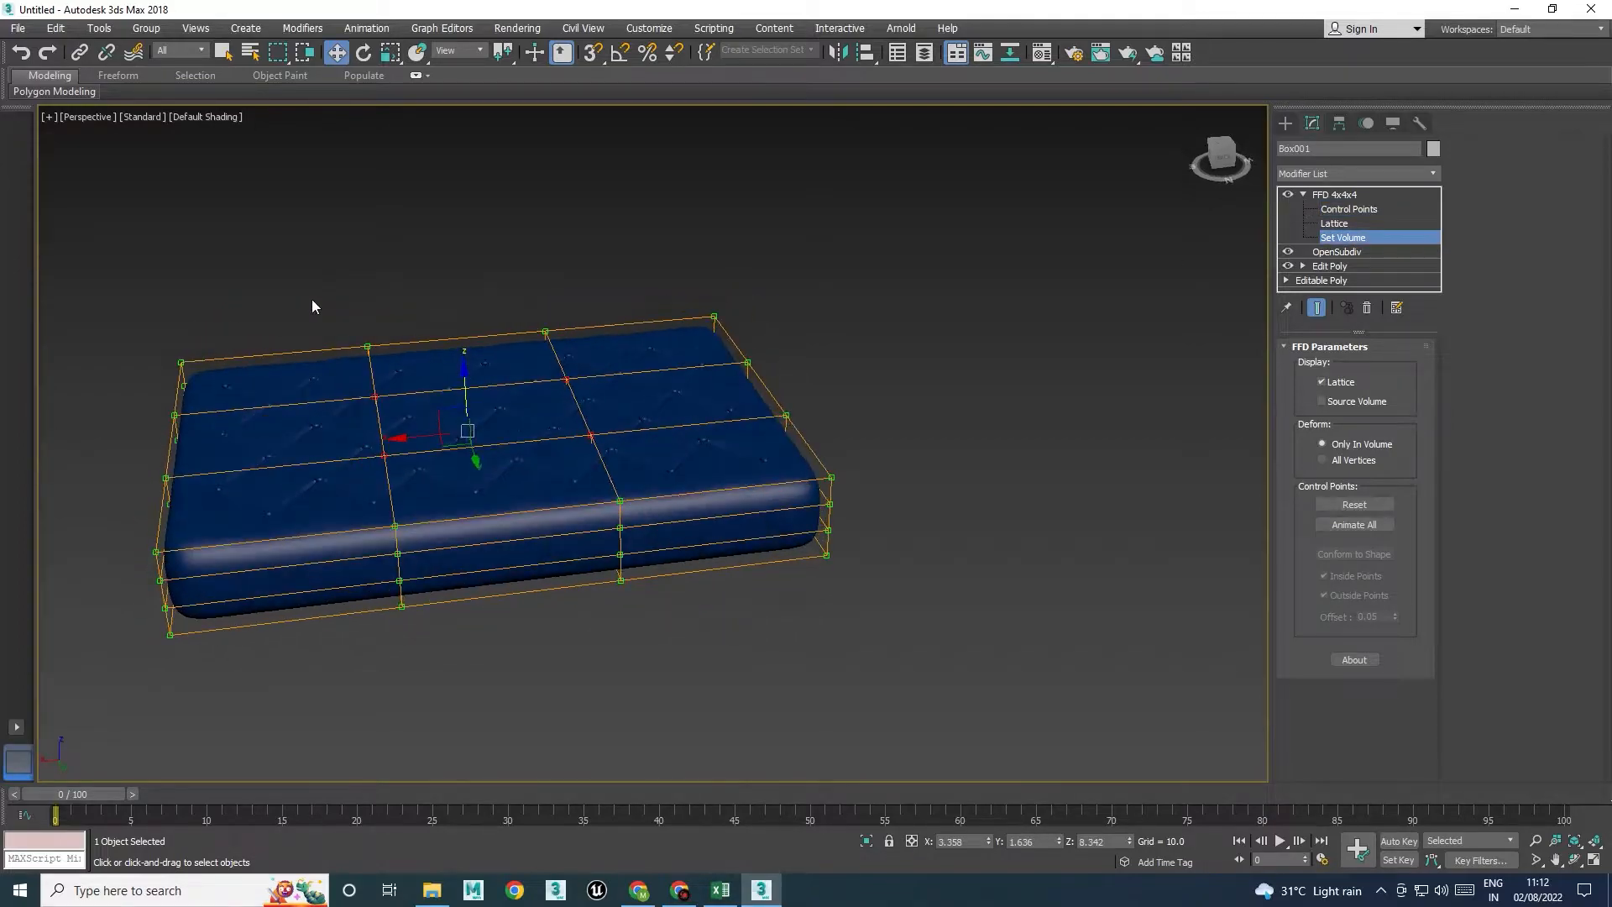
pyautogui.moveTo(642, 650); pyautogui.dragTo(641, 652)
pyautogui.keyDown('alt'); pyautogui.moveTo(640, 652); pyautogui.dragTo(637, 719, button='middle'); pyautogui.keyUp('alt')
pyautogui.press('r')
pyautogui.moveTo(411, 464); pyautogui.dragTo(358, 485)
pyautogui.keyDown('alt'); pyautogui.moveTo(358, 486); pyautogui.dragTo(361, 417, button='middle'); pyautogui.keyUp('alt')
# Select the inner lengthwise lattice points and scale them outward along Y towards the long sides of the mattress
pyautogui.moveTo(619, 683); pyautogui.dragTo(622, 718)
pyautogui.keyDown('alt'); pyautogui.moveTo(591, 486); pyautogui.dragTo(484, 365, button='middle'); pyautogui.keyUp('alt')
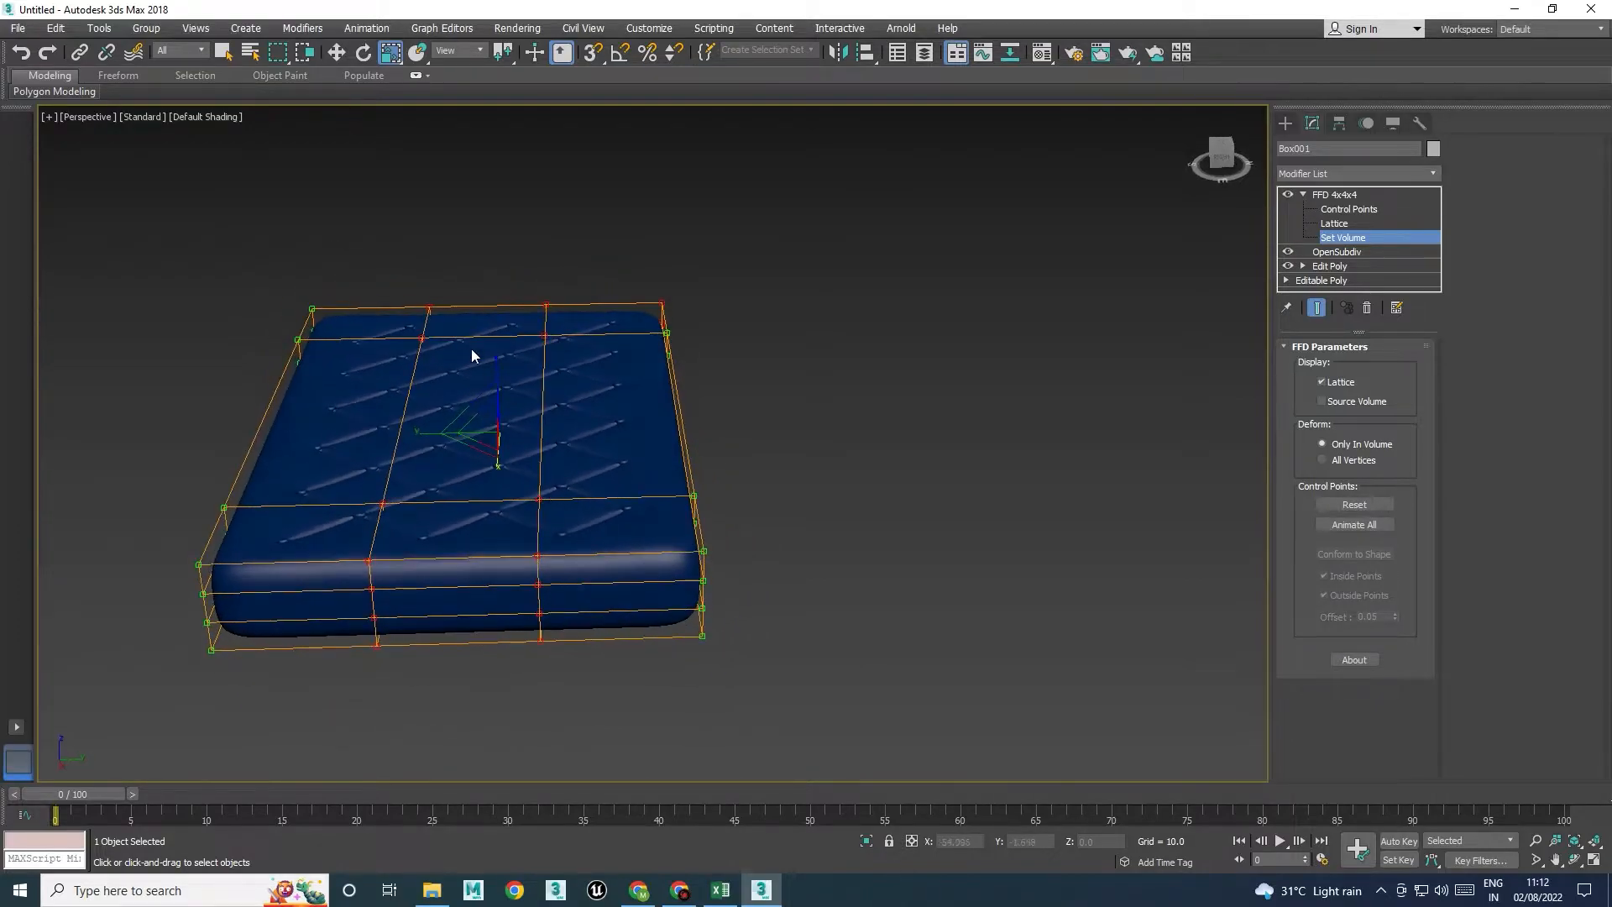
pyautogui.moveTo(463, 507); pyautogui.dragTo(564, 685)
pyautogui.moveTo(617, 784); pyautogui.dragTo(597, 777)
pyautogui.moveTo(396, 445); pyautogui.dragTo(351, 454)
pyautogui.keyDown('alt'); pyautogui.moveTo(415, 478); pyautogui.dragTo(440, 579, button='middle'); pyautogui.keyUp('alt')
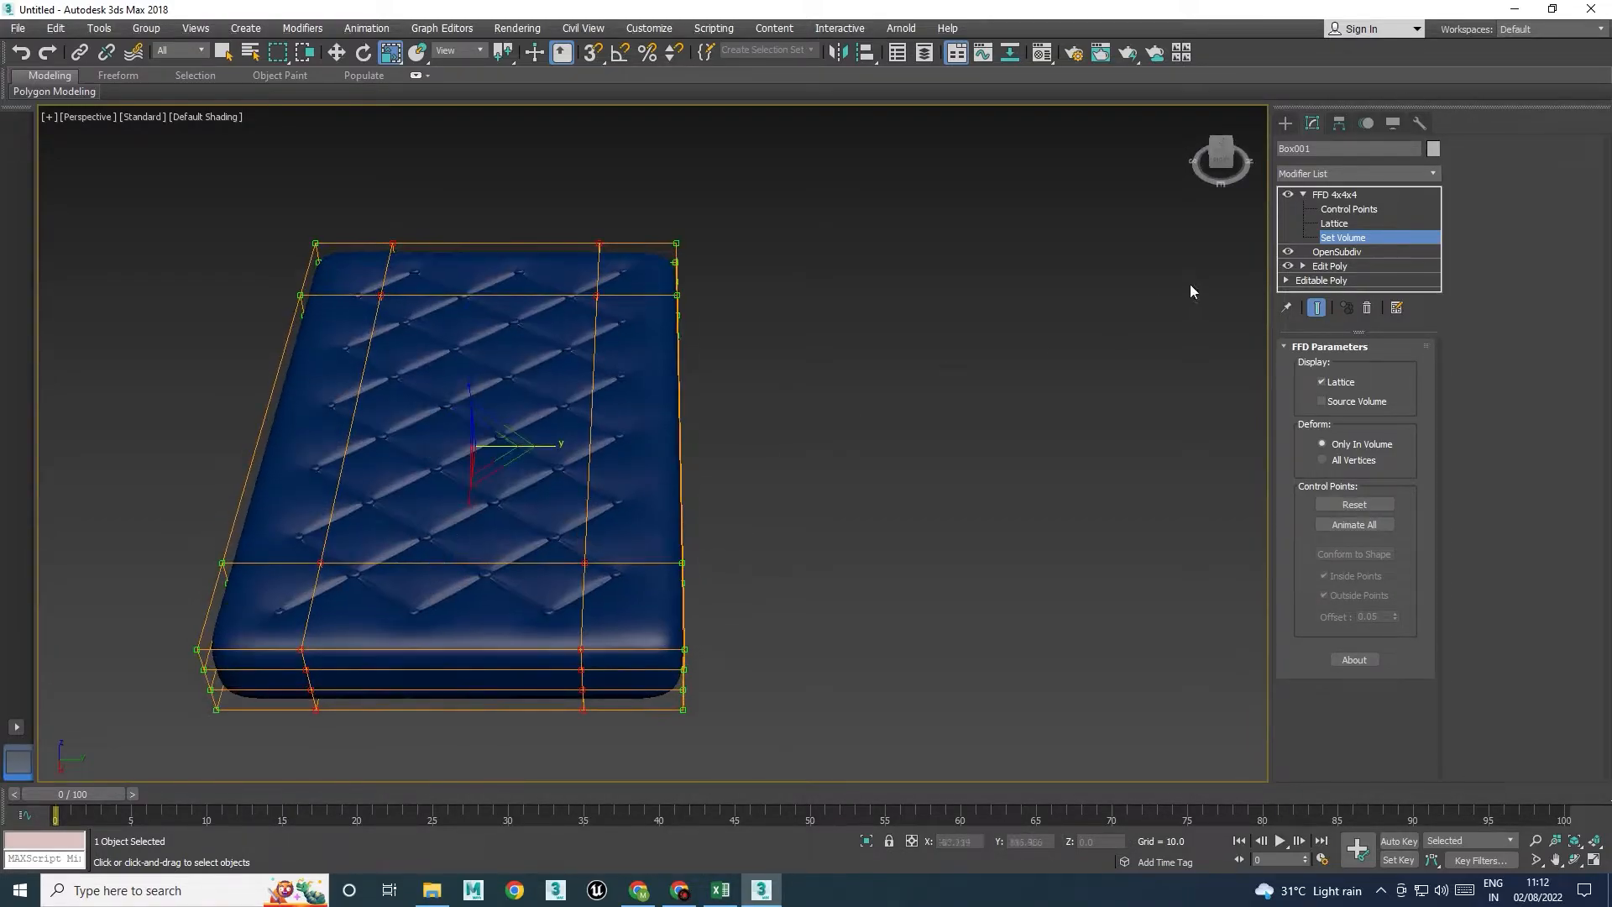
# Return to the Control Points level and raise the four inner top points along Z to bulge the mattress top
pyautogui.click(1343, 211)
pyautogui.click(383, 295)
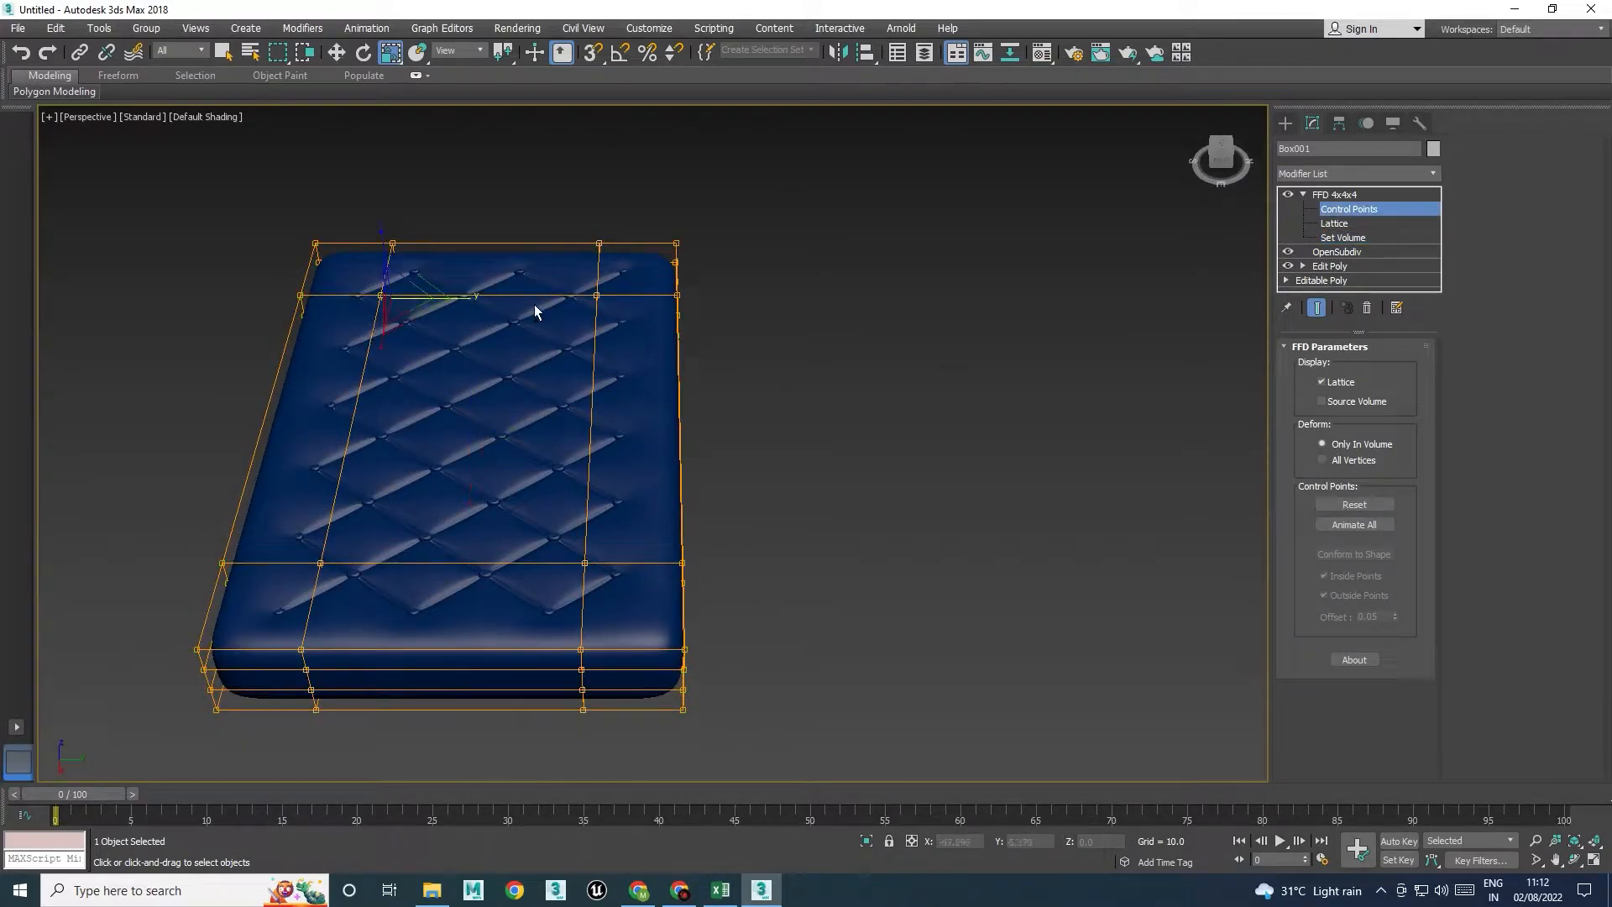
pyautogui.keyDown('ctrl'); pyautogui.moveTo(619, 298); pyautogui.dragTo(619, 299); pyautogui.keyUp('ctrl')
pyautogui.keyDown('ctrl'); pyautogui.moveTo(366, 582); pyautogui.dragTo(367, 583); pyautogui.keyUp('ctrl')
pyautogui.press('w')
pyautogui.moveTo(470, 340); pyautogui.dragTo(468, 302)
pyautogui.keyDown('alt'); pyautogui.moveTo(587, 503); pyautogui.dragTo(551, 319, button='middle'); pyautogui.keyUp('alt')
pyautogui.moveTo(467, 293); pyautogui.dragTo(469, 317)
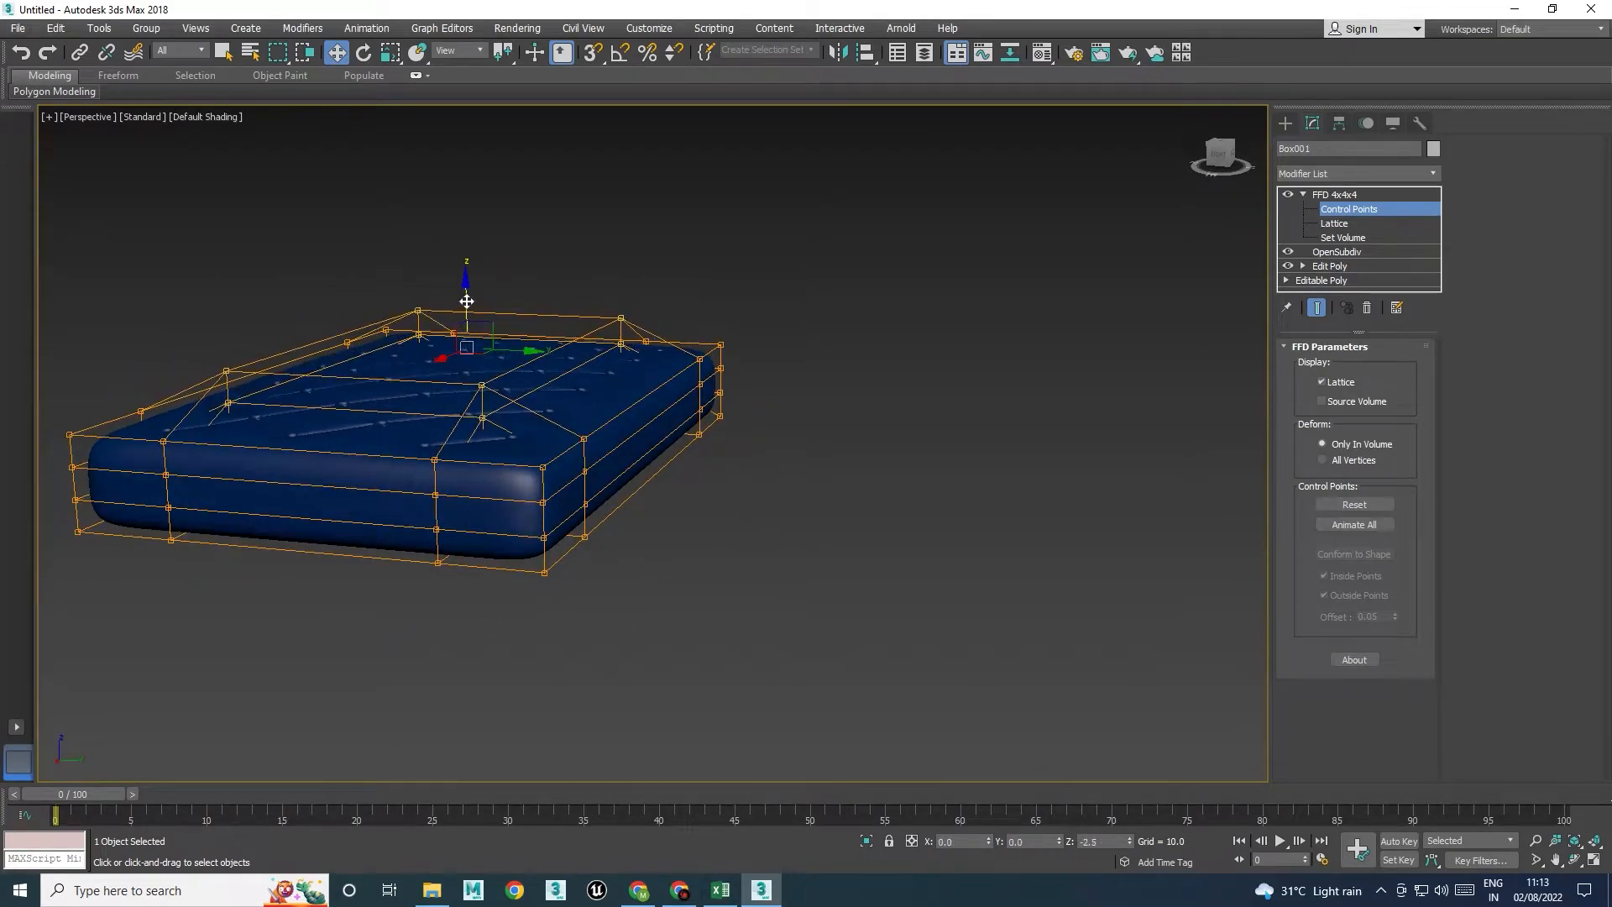
# Select the two middle lattice layers in the Front view, scale them slightly outward to round the sides, and leave control point editing
pyautogui.hotkey('alt', 'w')
pyautogui.hotkey('alt', 'w')
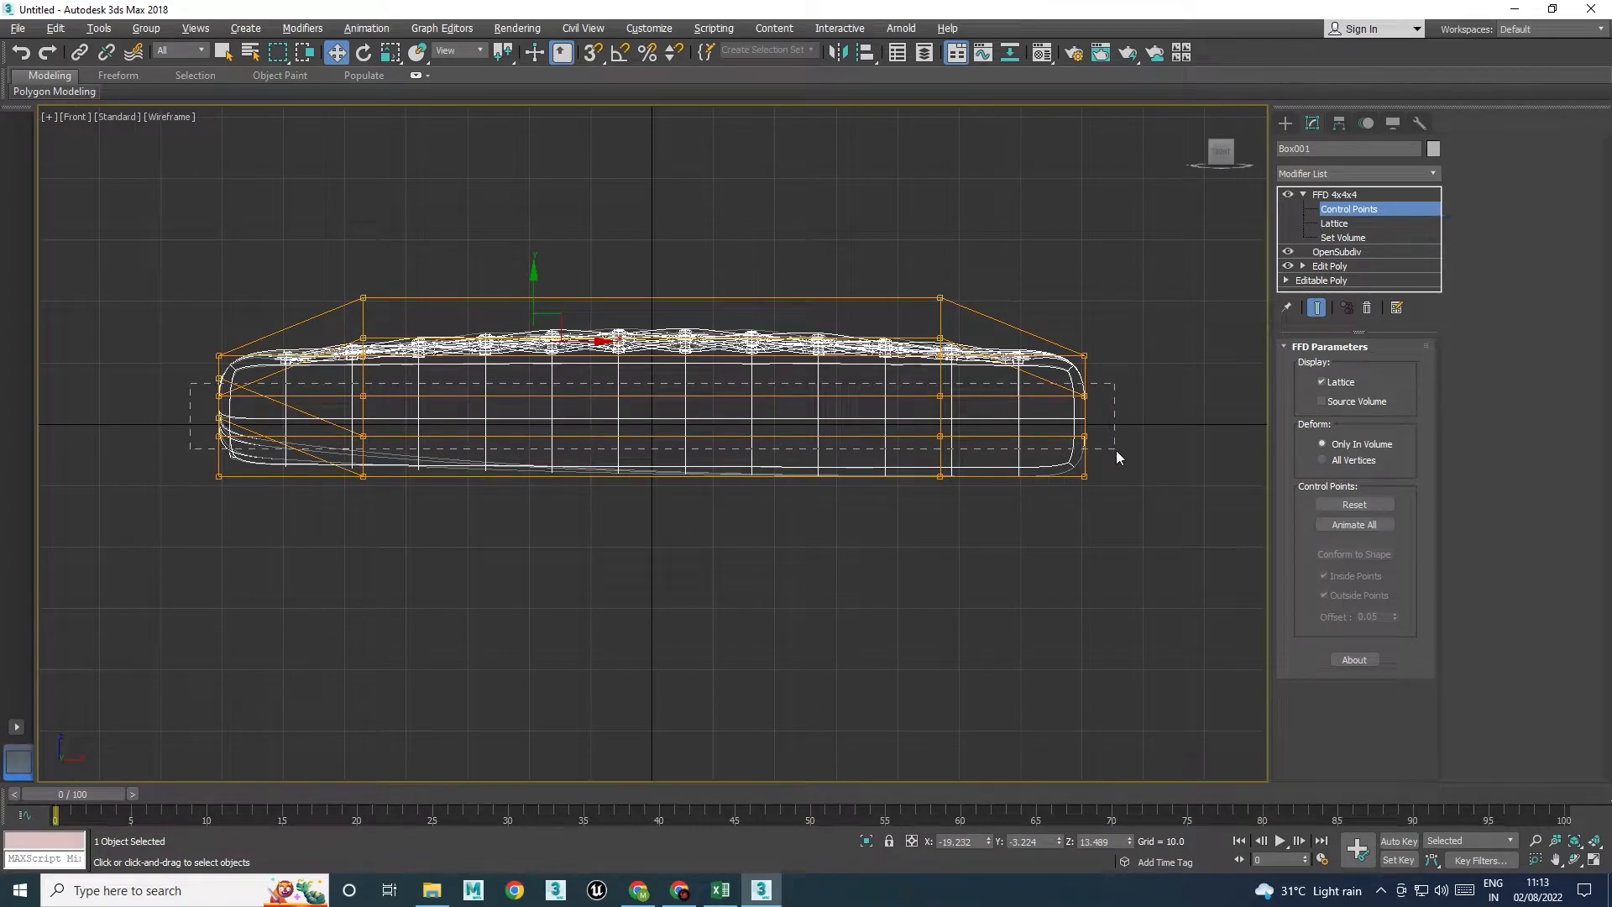
pyautogui.hotkey('alt', 'w')
pyautogui.hotkey('alt', 'w')
pyautogui.press('r')
pyautogui.moveTo(535, 419); pyautogui.dragTo(532, 421)
pyautogui.keyDown('alt'); pyautogui.moveTo(860, 502); pyautogui.dragTo(806, 518, button='middle'); pyautogui.keyUp('alt')
pyautogui.click(1333, 194)
pyautogui.click(1304, 194)
pyautogui.click(929, 490)
# Try to scale the whole mattress taller along Z with the FFD modifier on top, and undo the scaling
pyautogui.keyDown('alt'); pyautogui.moveTo(930, 497); pyautogui.dragTo(568, 441, button='middle'); pyautogui.keyUp('alt')
pyautogui.click(561, 426)
pyautogui.press('r')
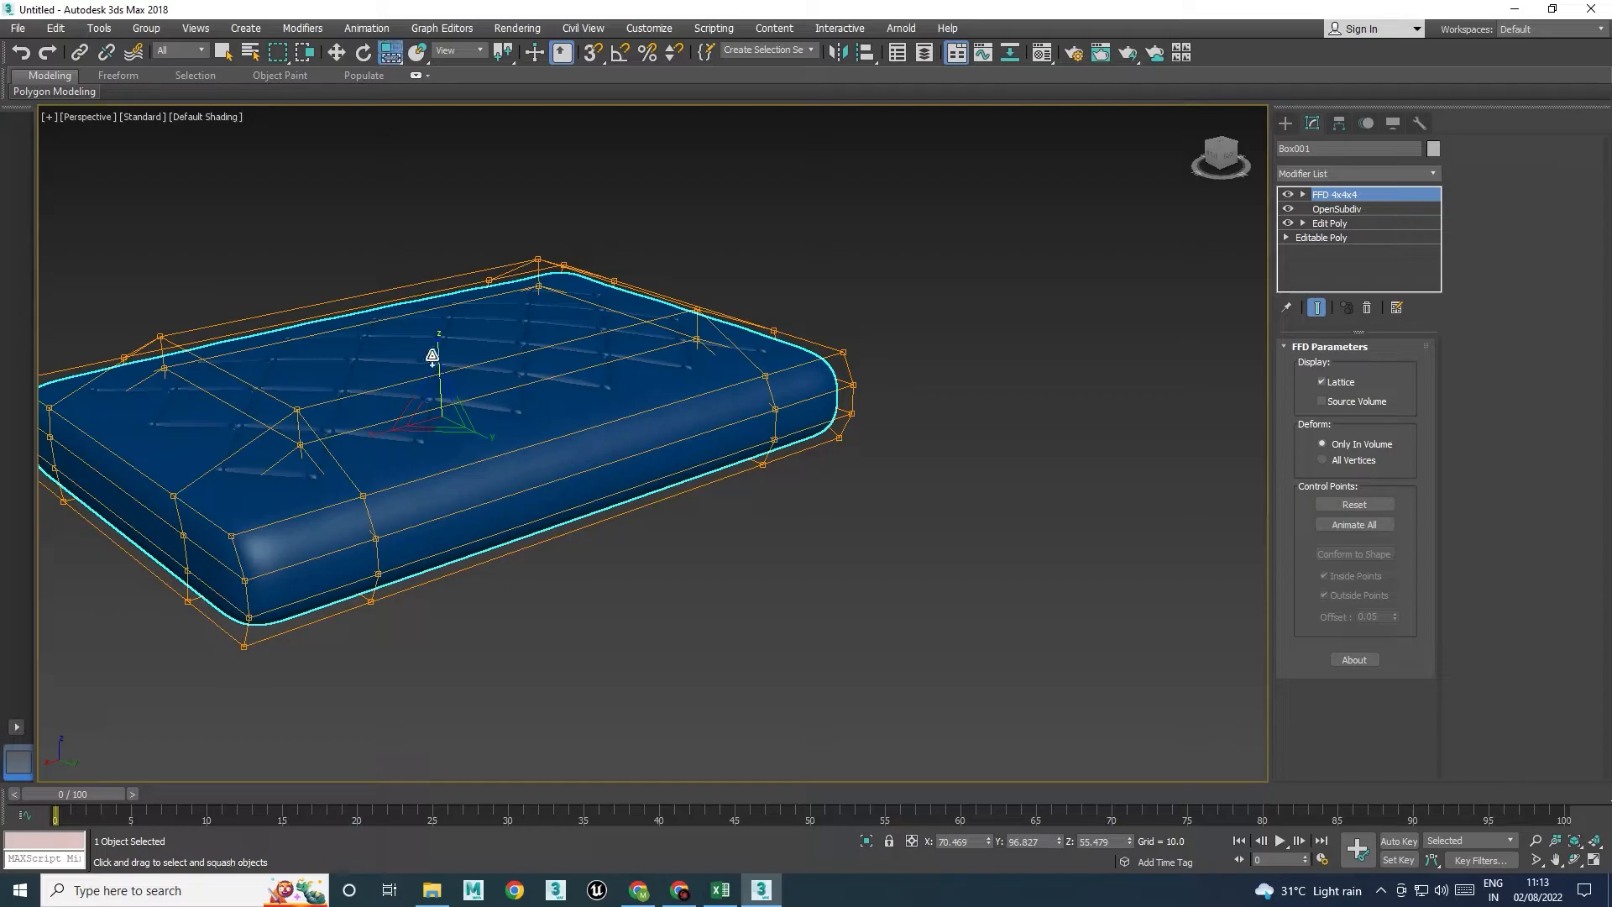
pyautogui.moveTo(439, 350); pyautogui.dragTo(445, 328)
pyautogui.hotkey('ctrl', 'z')
pyautogui.press('w')
# Insert an Edit Poly modifier between OpenSubdiv and FFD 4x4x4 in the mattress's modifier stack
pyautogui.click(1322, 195)
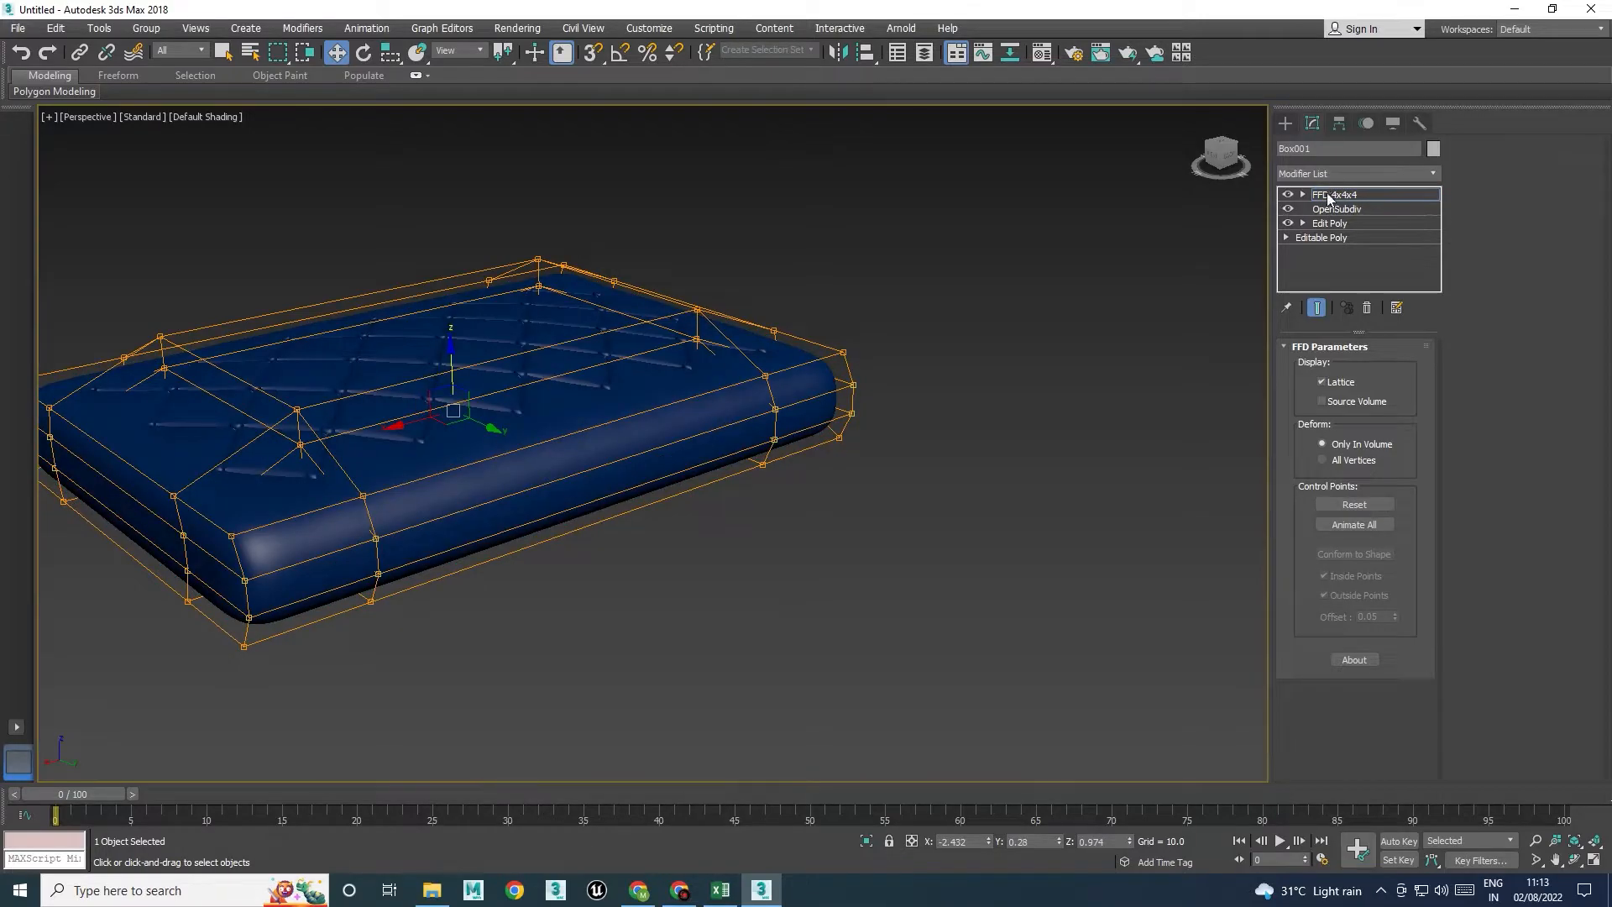
pyautogui.click(1328, 198)
pyautogui.click(1329, 211)
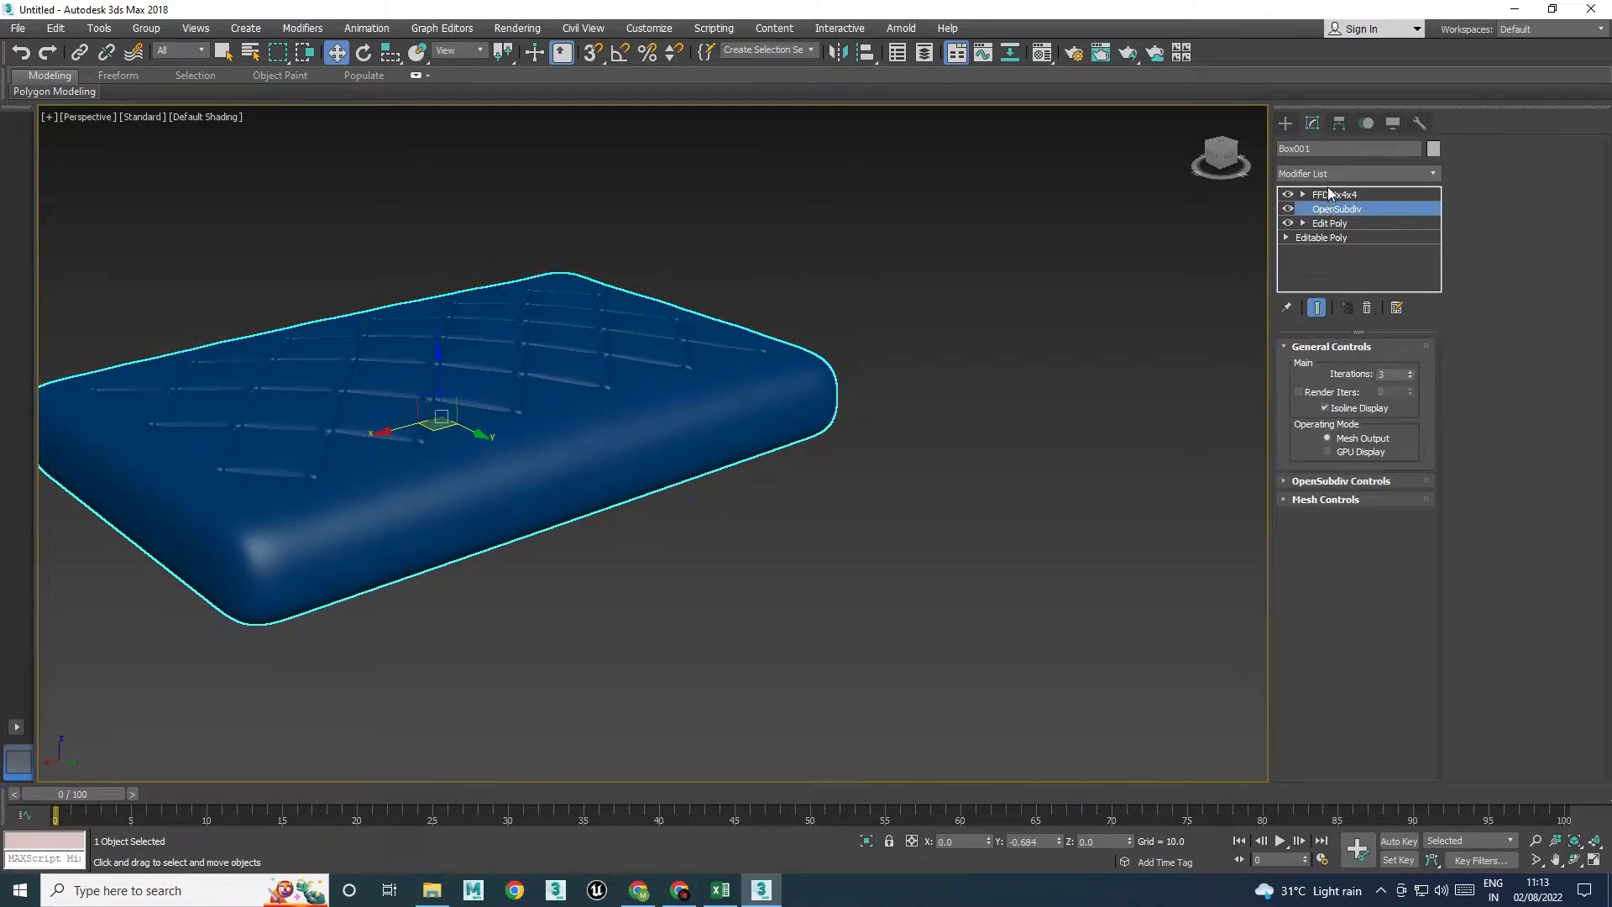
pyautogui.click(1317, 173)
pyautogui.press('e')
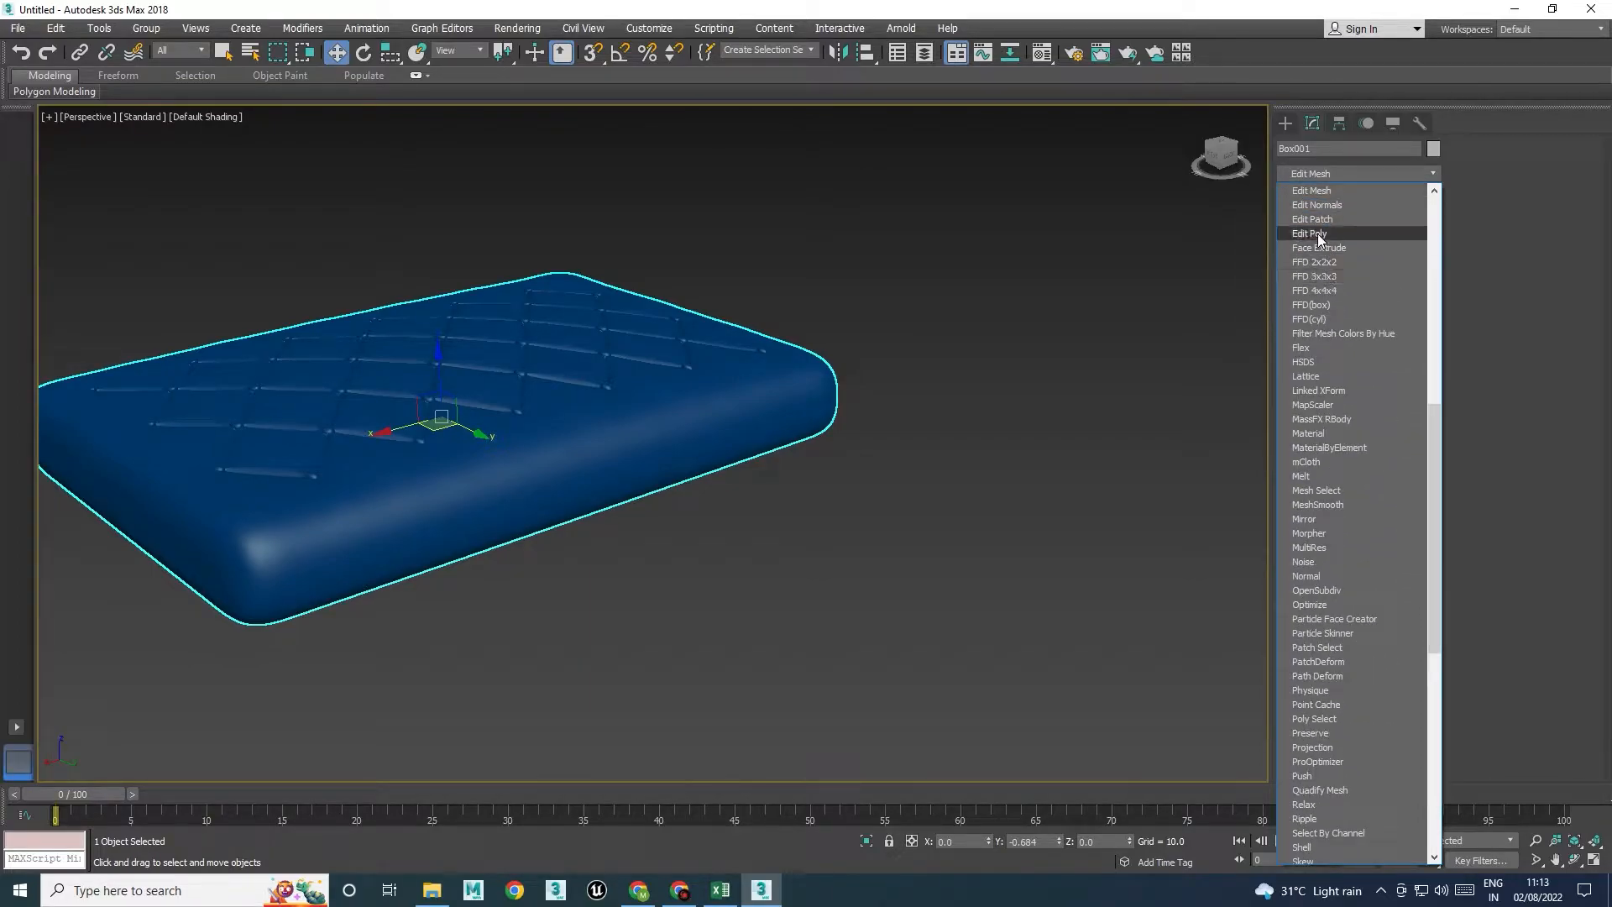
pyautogui.click(1317, 234)
# Switch to uniform scaling and stretch the mattress taller along Z and slightly longer along X
pyautogui.keyDown('alt'); pyautogui.moveTo(661, 453); pyautogui.dragTo(731, 433, button='middle'); pyautogui.keyUp('alt')
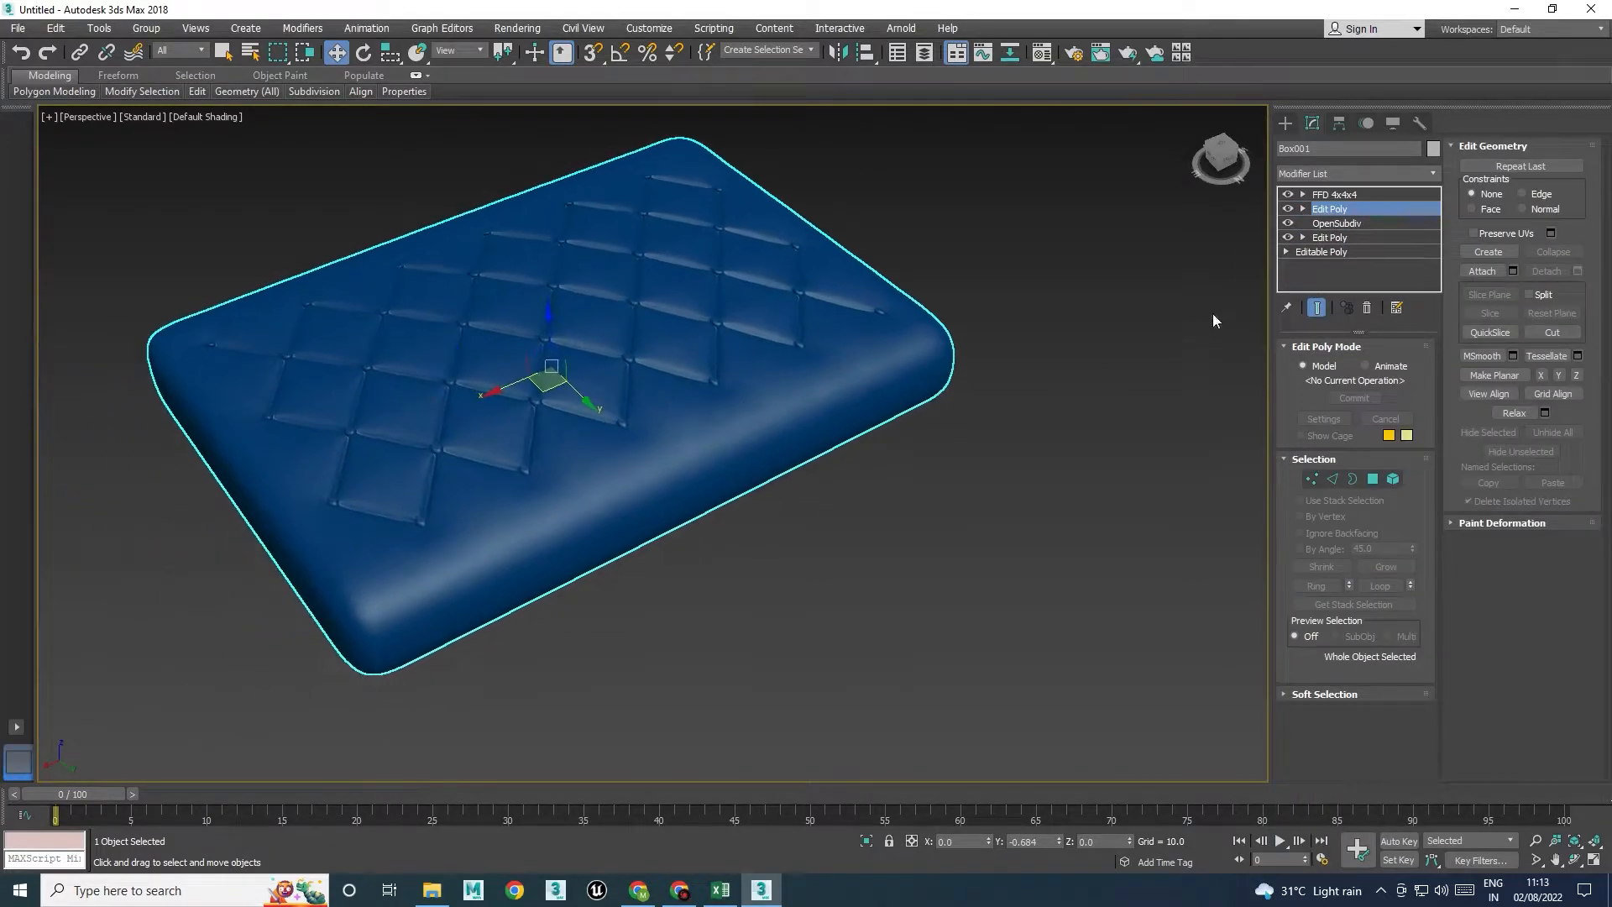
pyautogui.keyDown('alt'); pyautogui.moveTo(863, 426); pyautogui.dragTo(861, 417, button='middle'); pyautogui.keyUp('alt')
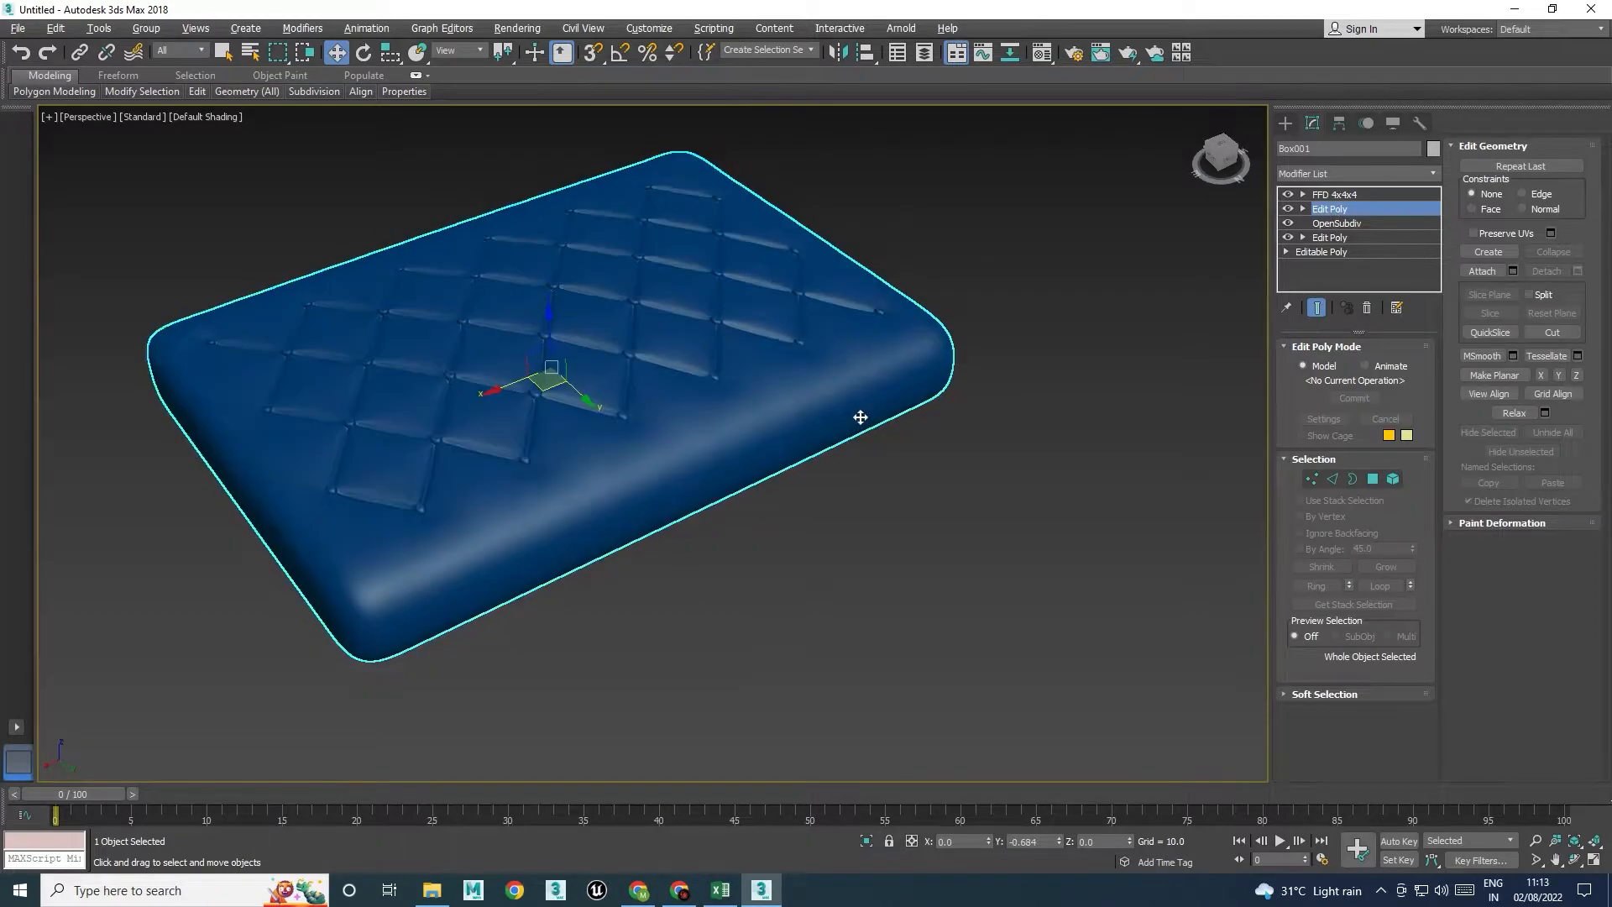
pyautogui.press('r')
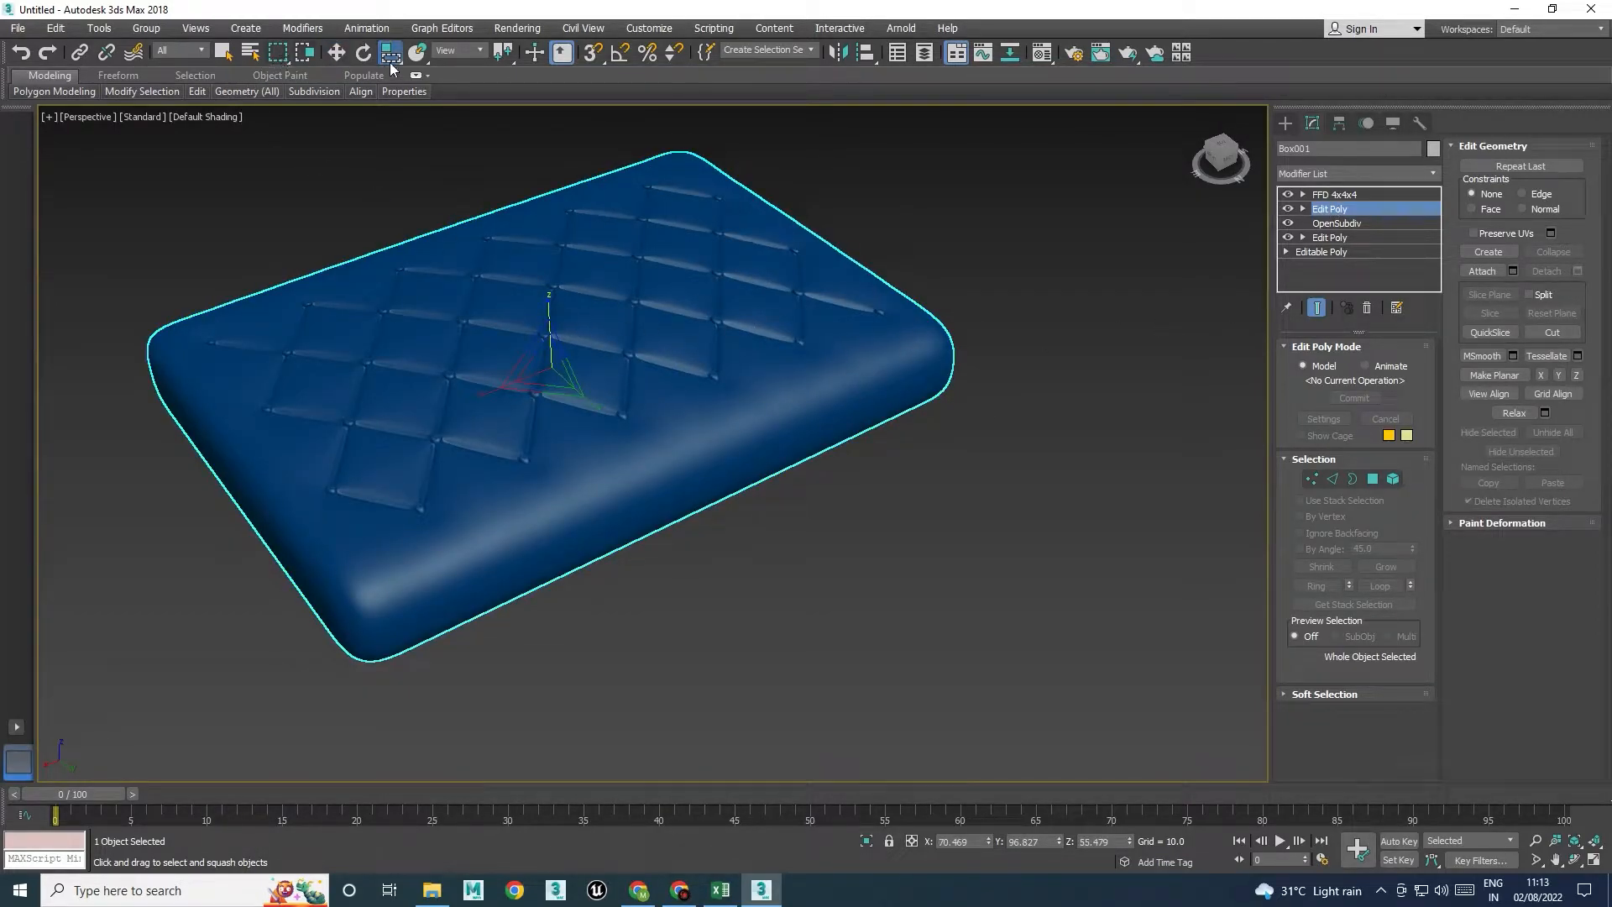
pyautogui.moveTo(396, 58); pyautogui.dragTo(393, 107)
pyautogui.moveTo(552, 307); pyautogui.dragTo(554, 277)
pyautogui.moveTo(505, 384)
pyautogui.mouseDown()
pyautogui.moveTo(472, 392)
pyautogui.moveTo(489, 386)
pyautogui.mouseUp()
pyautogui.keyDown('alt'); pyautogui.moveTo(623, 458); pyautogui.dragTo(707, 442, button='middle'); pyautogui.keyUp('alt')
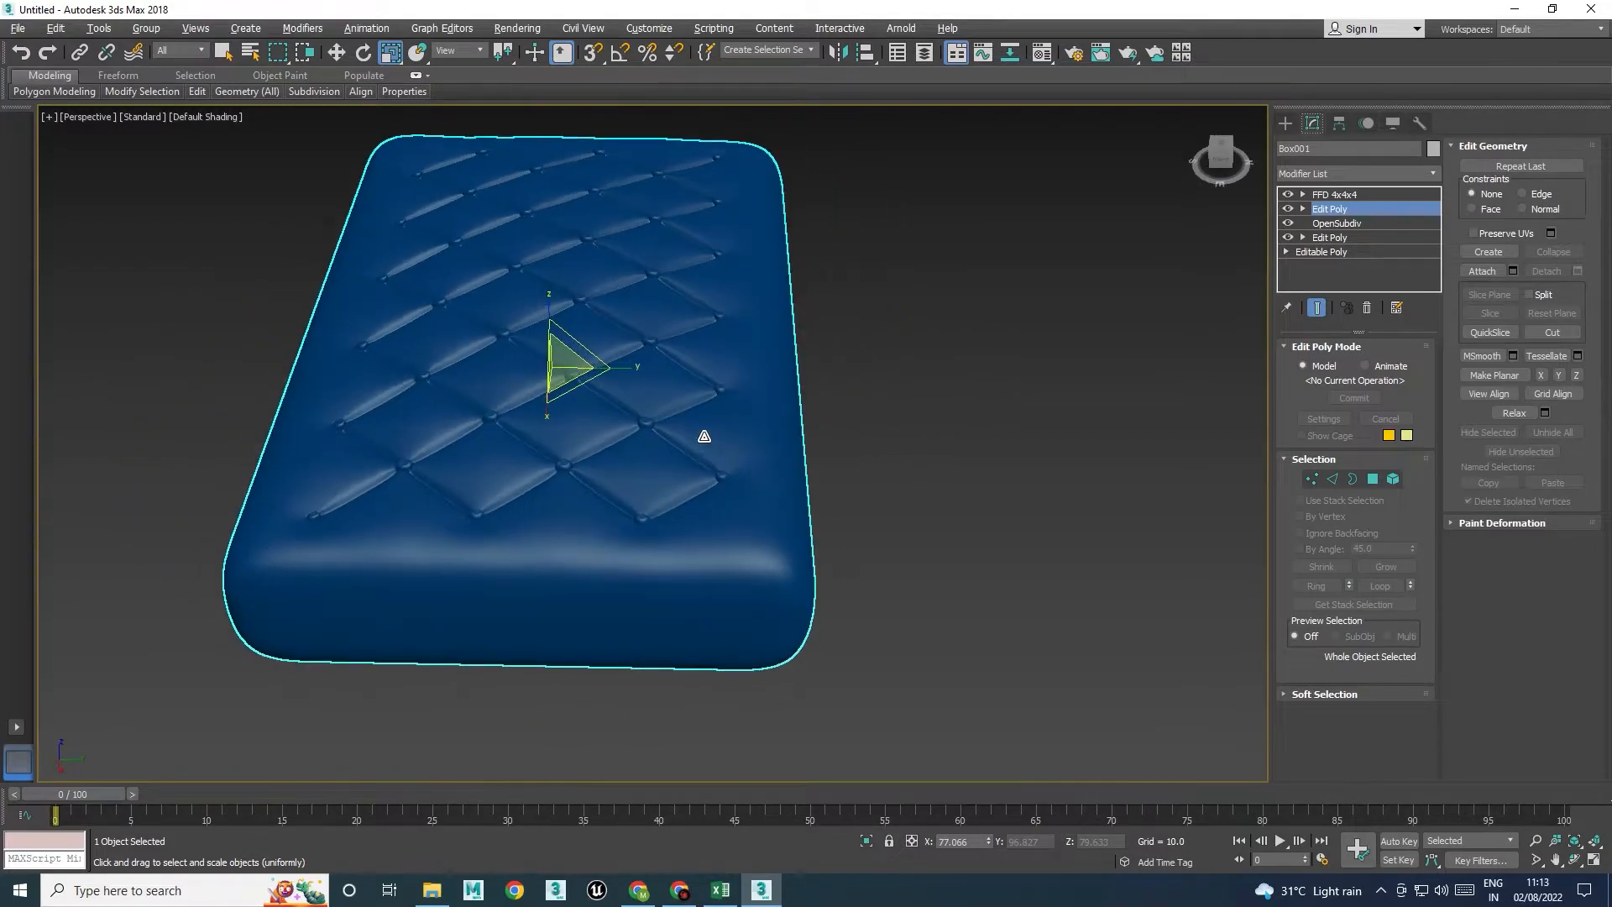
# Scale the mattress slightly wider along Y and slightly flatter along Z through the Edit Poly modifier beneath FFD 4x4x4
pyautogui.moveTo(622, 370); pyautogui.dragTo(633, 371)
pyautogui.keyDown('alt'); pyautogui.moveTo(633, 370); pyautogui.dragTo(575, 358, button='middle'); pyautogui.keyUp('alt')
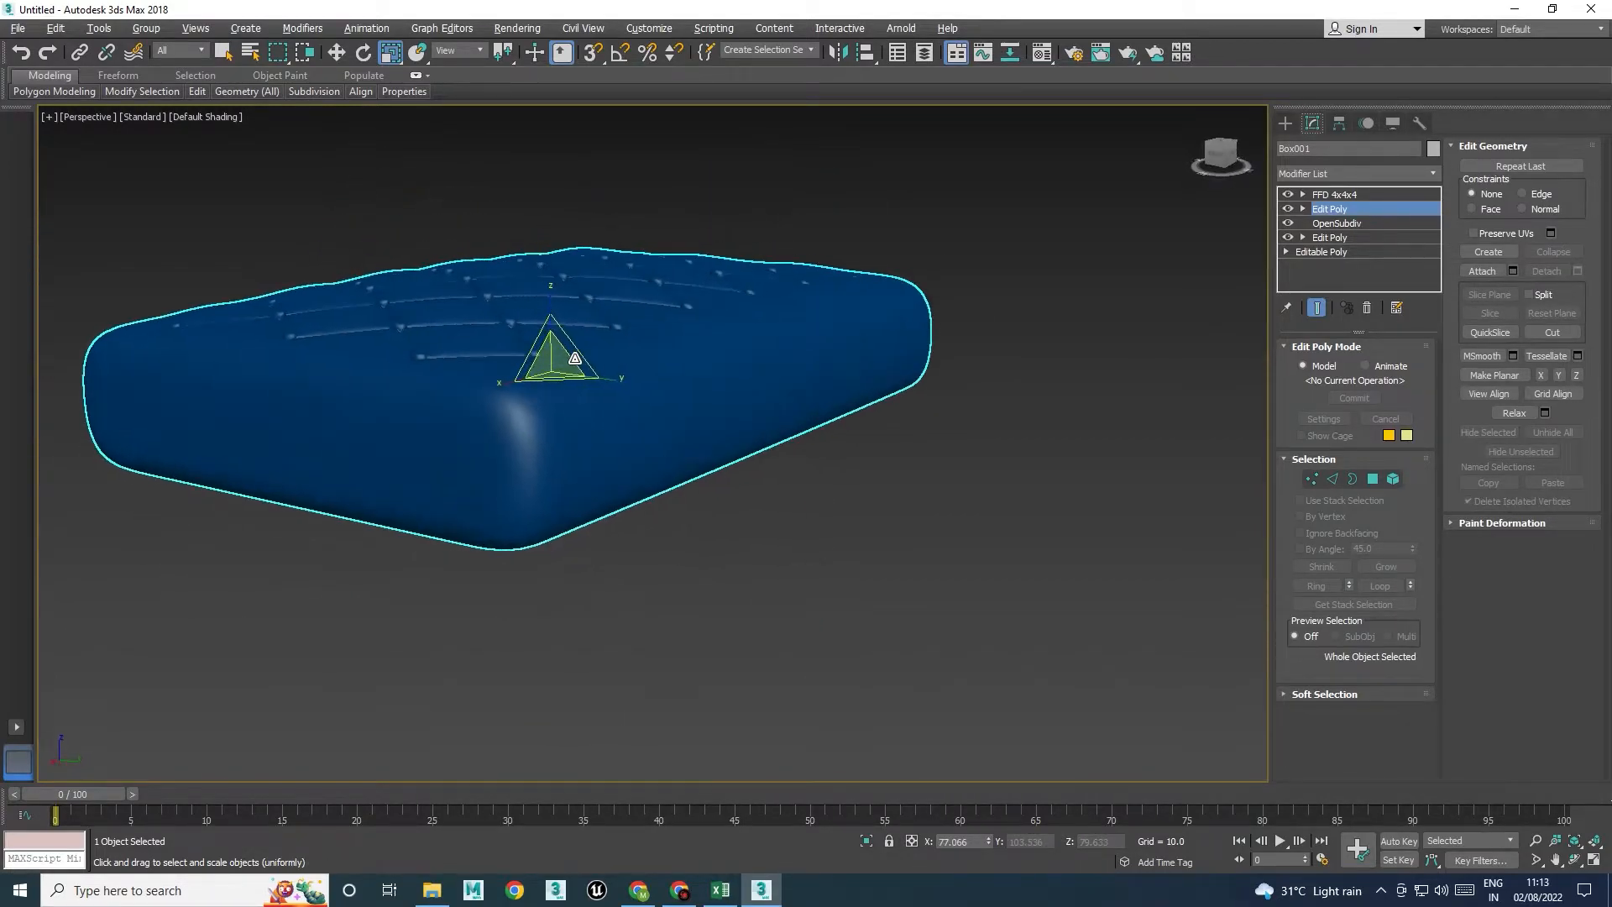
pyautogui.moveTo(547, 287); pyautogui.dragTo(549, 302)
pyautogui.press('w')
pyautogui.keyDown('alt'); pyautogui.moveTo(729, 369); pyautogui.dragTo(806, 411, button='middle'); pyautogui.keyUp('alt')
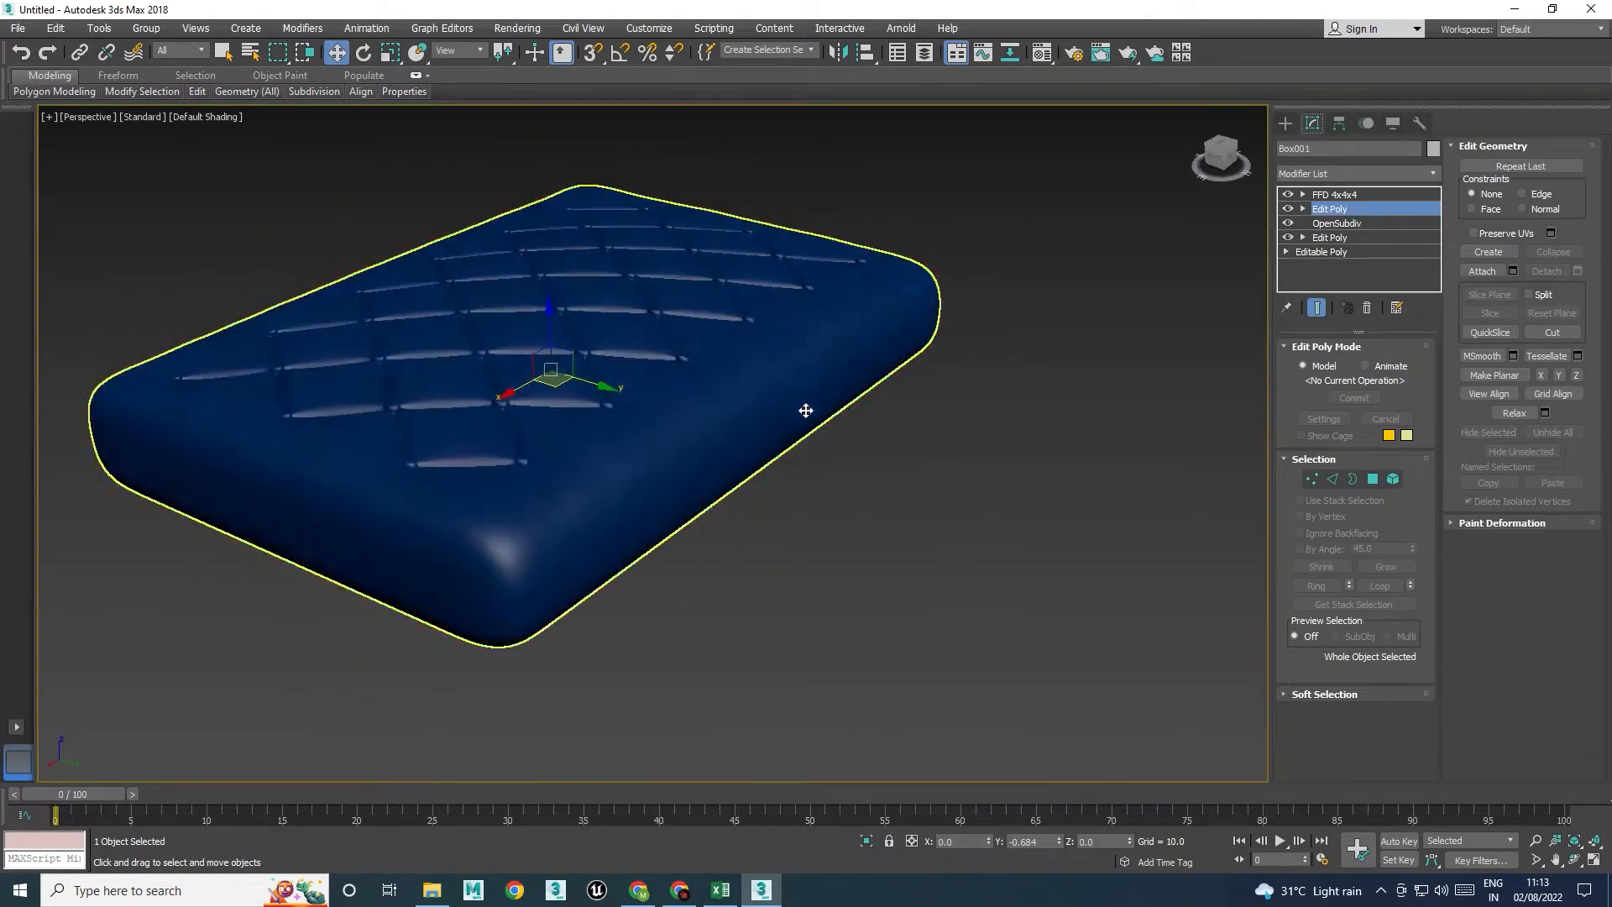
# Reselect the mattress and reorder its modifier stack so the upper Edit Poly sits above FFD 4x4x4
pyautogui.click(966, 465)
pyautogui.keyDown('alt'); pyautogui.moveTo(965, 465); pyautogui.dragTo(871, 476, button='middle'); pyautogui.keyUp('alt')
pyautogui.moveTo(889, 541); pyautogui.dragTo(674, 569, button='middle')
pyautogui.click(608, 440)
pyautogui.scroll(-4, 608, 439)
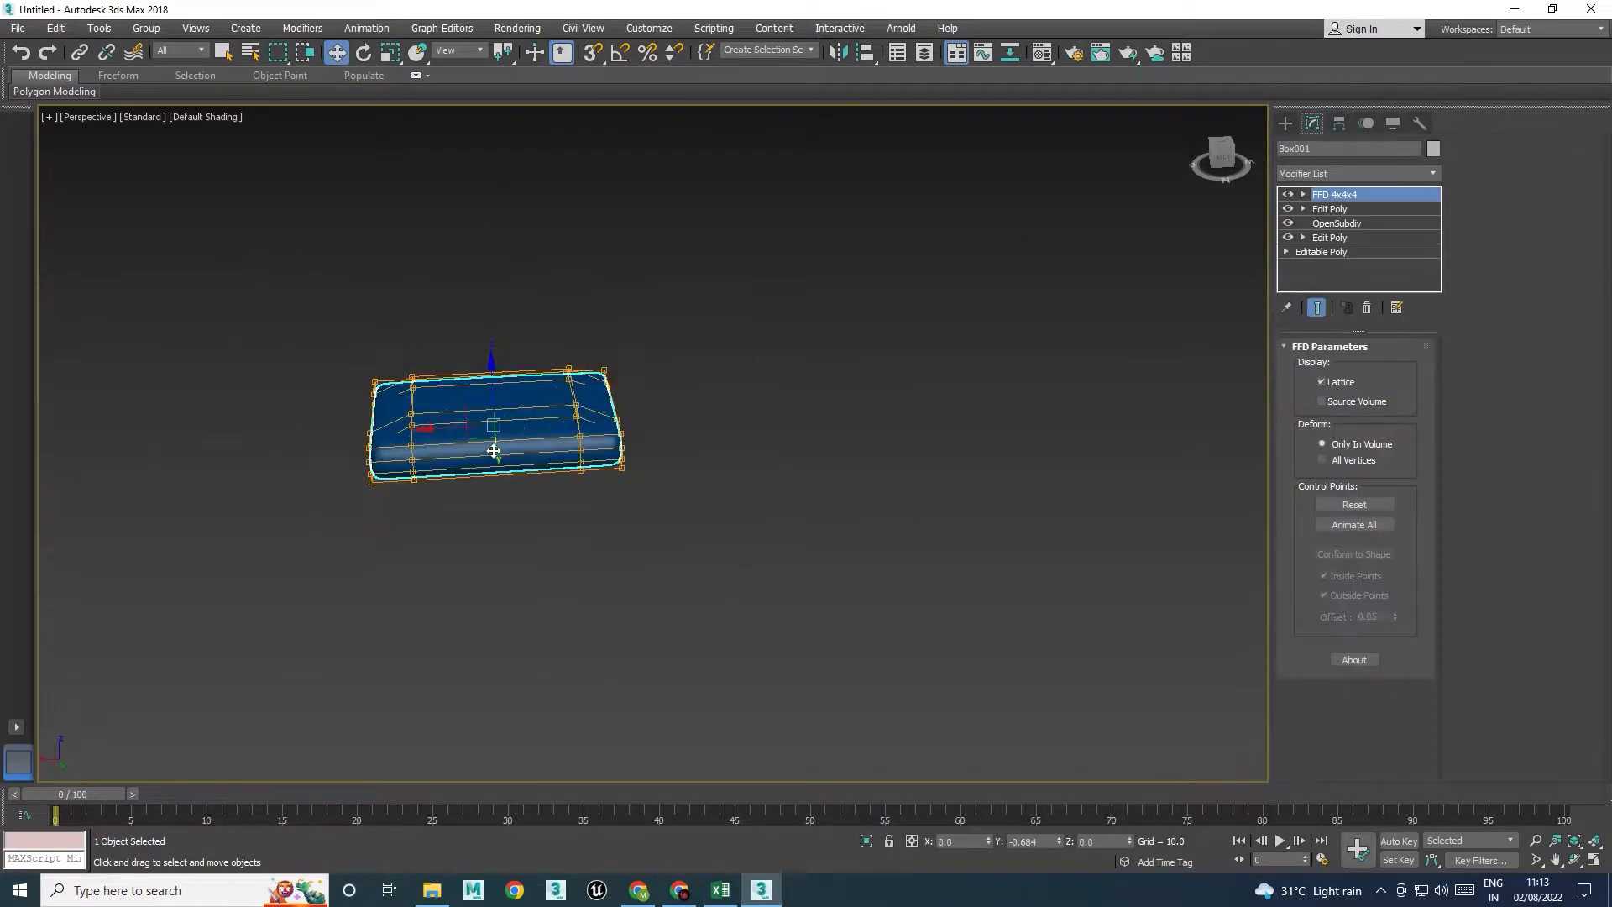
pyautogui.click(1332, 209)
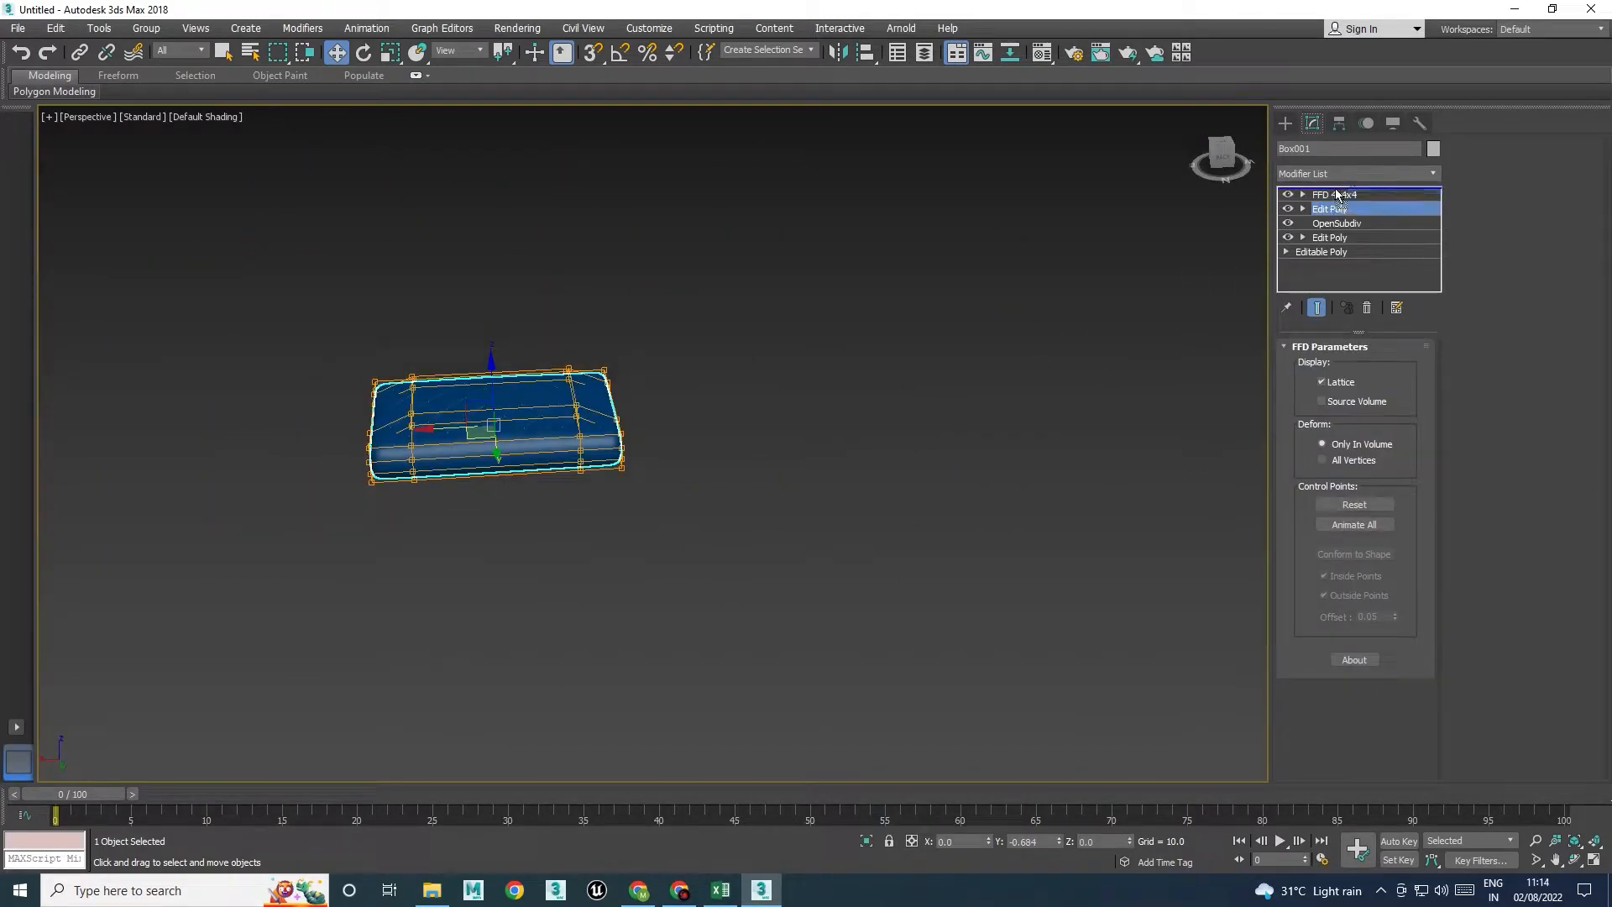
pyautogui.moveTo(1332, 209); pyautogui.dragTo(1325, 193)
# Stretch the mattress taller along Z with the topmost Edit Poly modifier active
pyautogui.scroll(5, 487, 432)
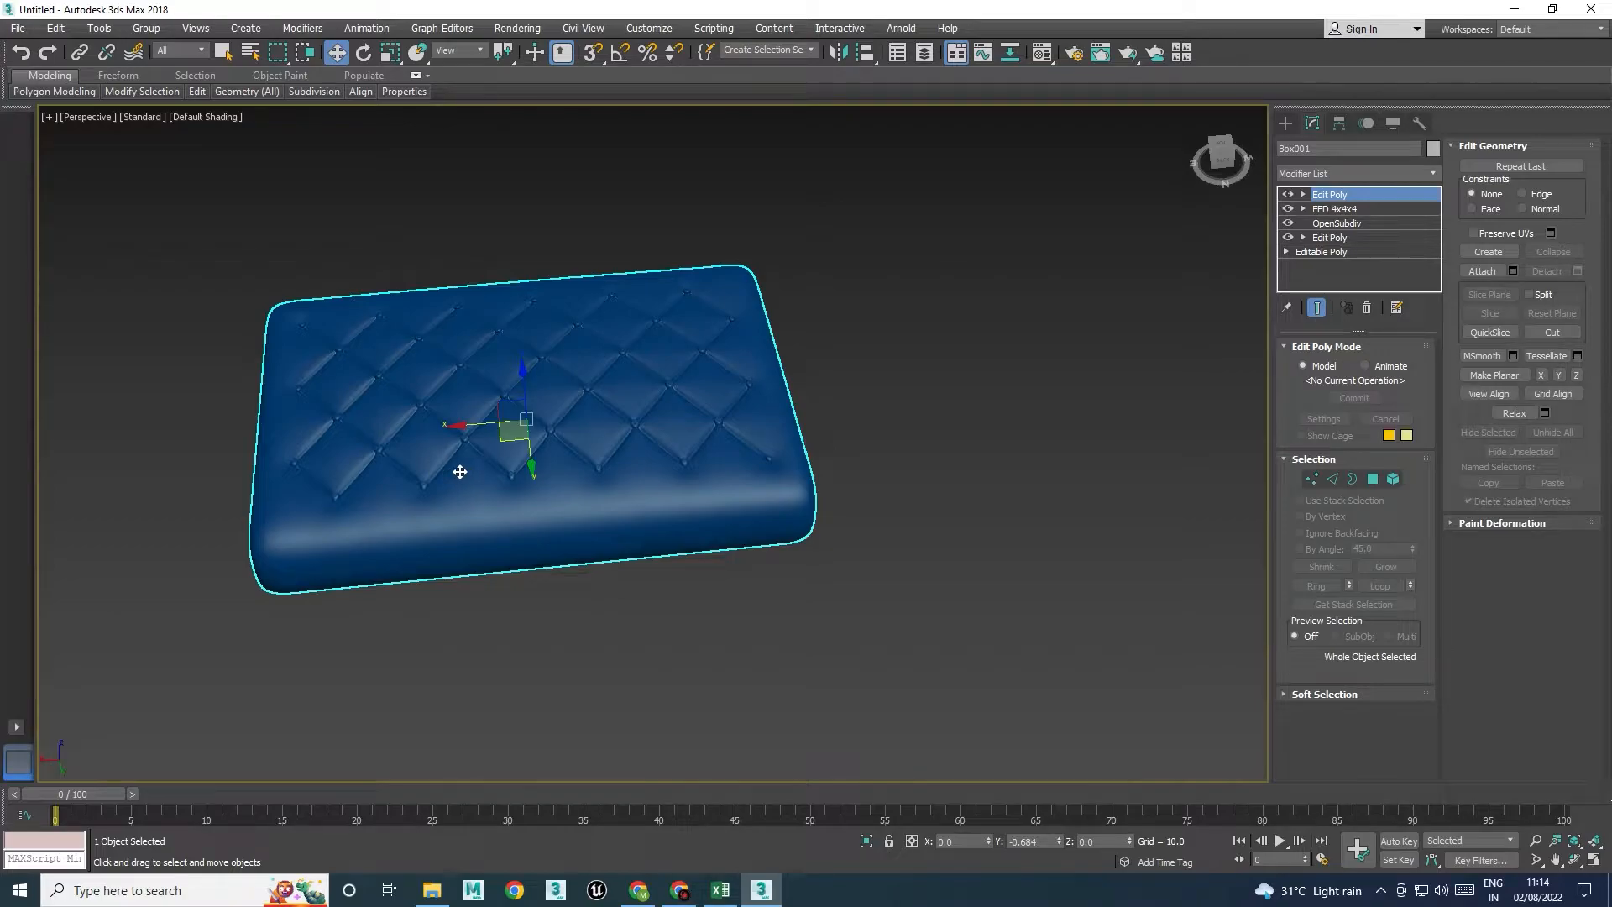
pyautogui.press('r')
pyautogui.moveTo(523, 372); pyautogui.dragTo(526, 351)
# Select the raised upper FFD 4x4x4 control points, lower them slightly along Z, and leave control point editing
pyautogui.click(1303, 208)
pyautogui.click(1345, 225)
pyautogui.keyDown('alt'); pyautogui.moveTo(690, 470); pyautogui.dragTo(479, 318, button='middle'); pyautogui.keyUp('alt')
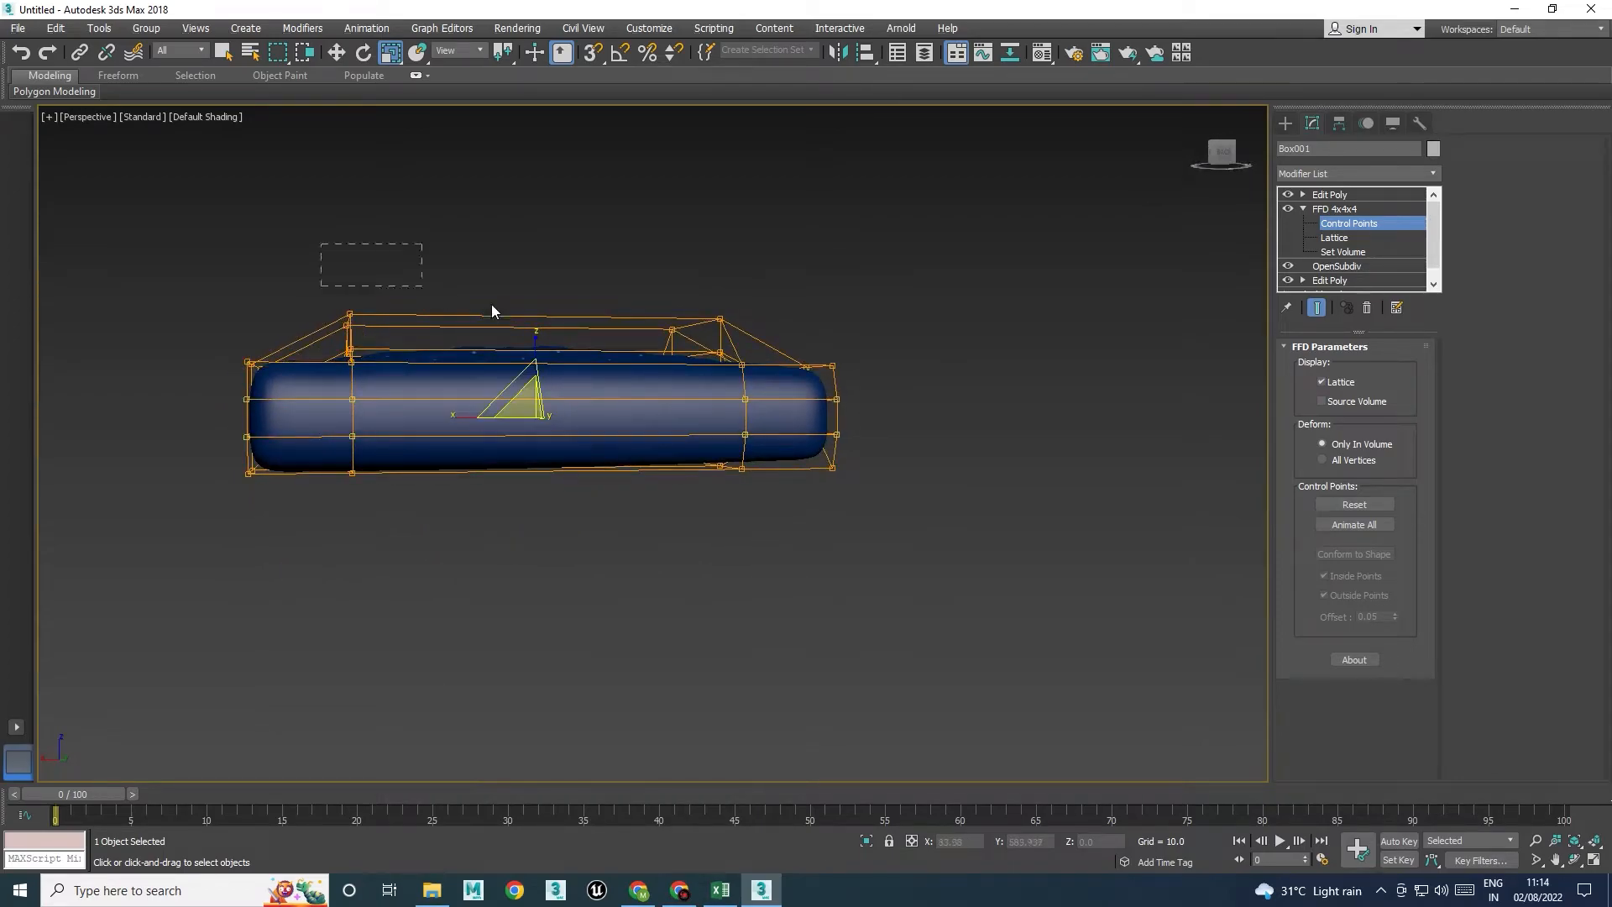
pyautogui.moveTo(761, 334); pyautogui.dragTo(757, 332)
pyautogui.press('w')
pyautogui.moveTo(527, 259); pyautogui.dragTo(529, 282)
pyautogui.keyDown('alt'); pyautogui.moveTo(621, 395); pyautogui.dragTo(768, 386, button='middle'); pyautogui.keyUp('alt')
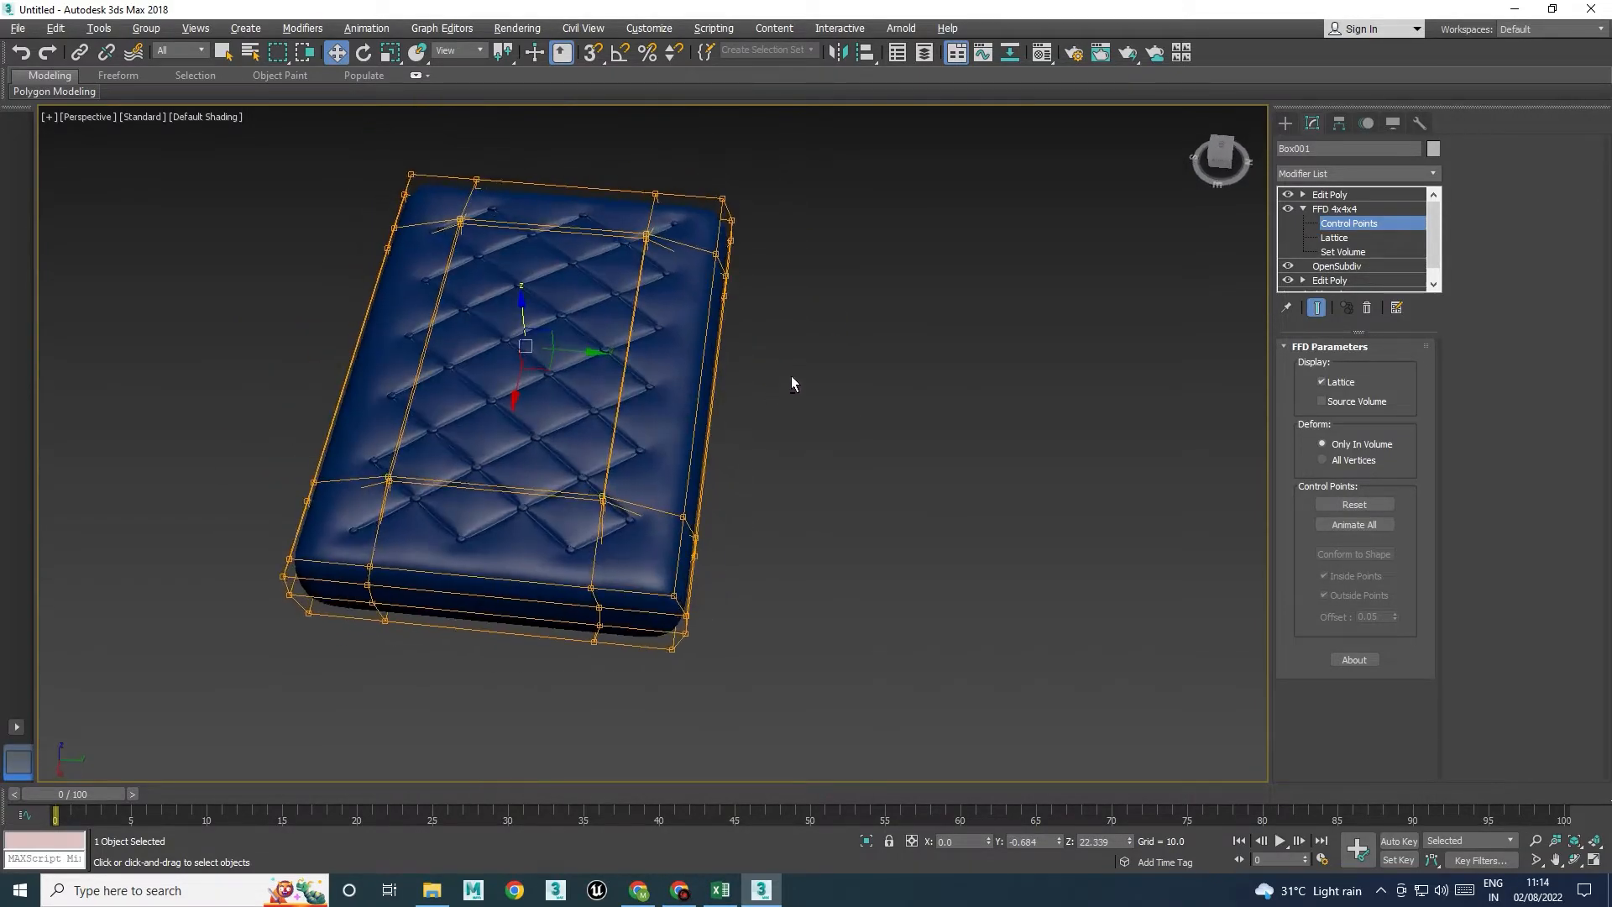
pyautogui.click(1330, 209)
pyautogui.click(1303, 209)
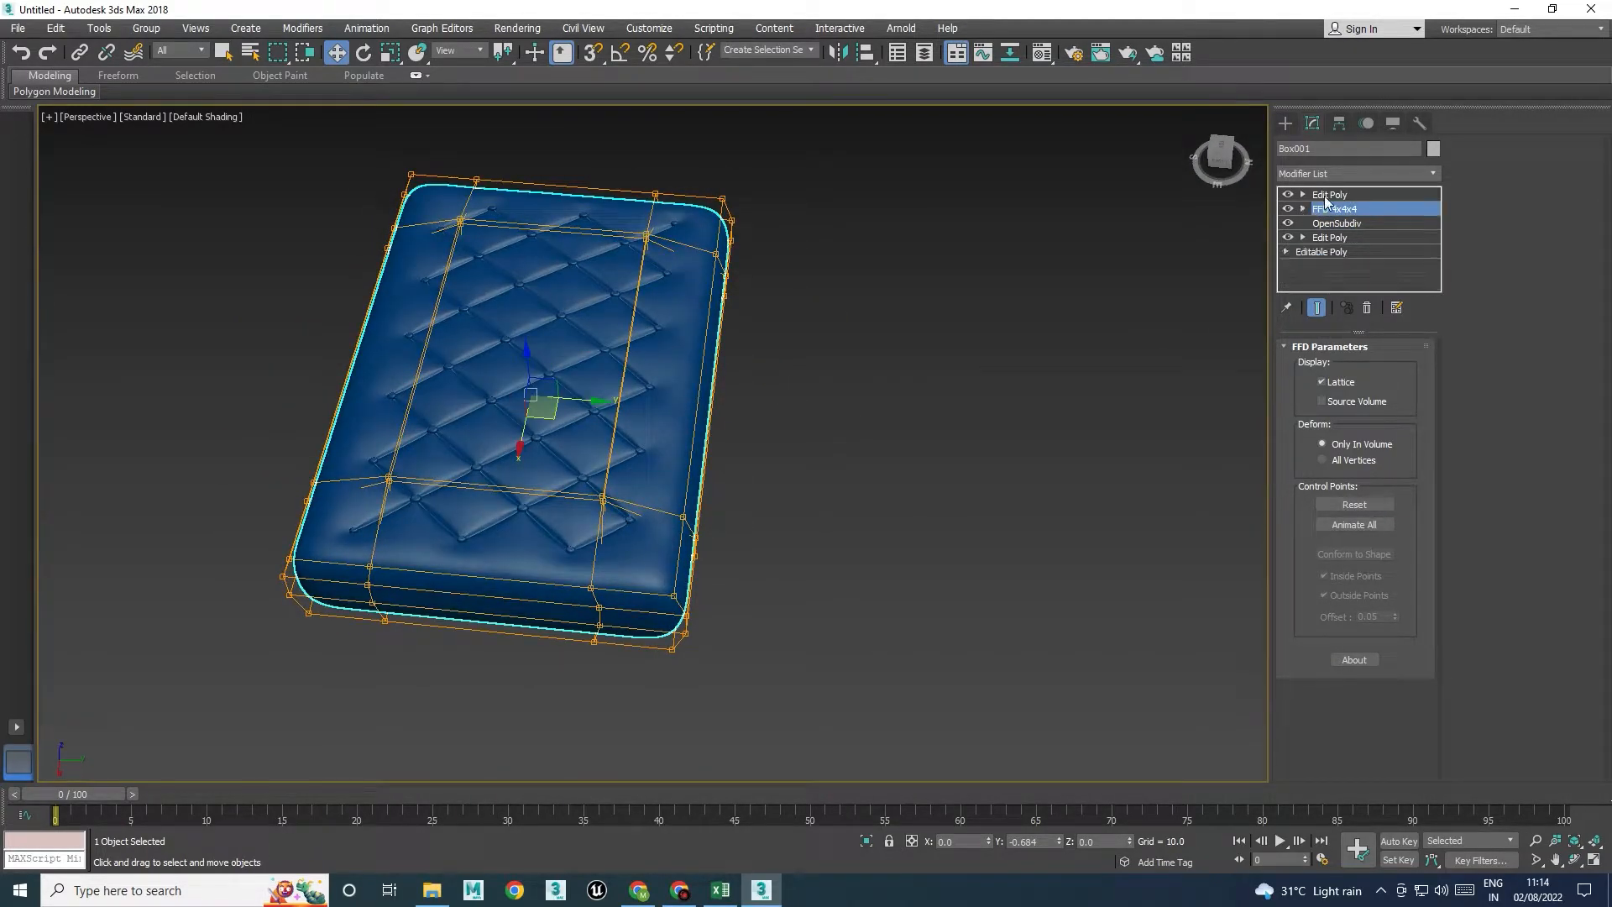
# Return to the topmost Edit Poly and clone the mattress along X as one independent copy, placed end to end with the original
pyautogui.click(1329, 195)
pyautogui.keyDown('alt'); pyautogui.moveTo(838, 407); pyautogui.dragTo(663, 445, button='middle'); pyautogui.keyUp('alt')
pyautogui.hotkey('alt', 'w')
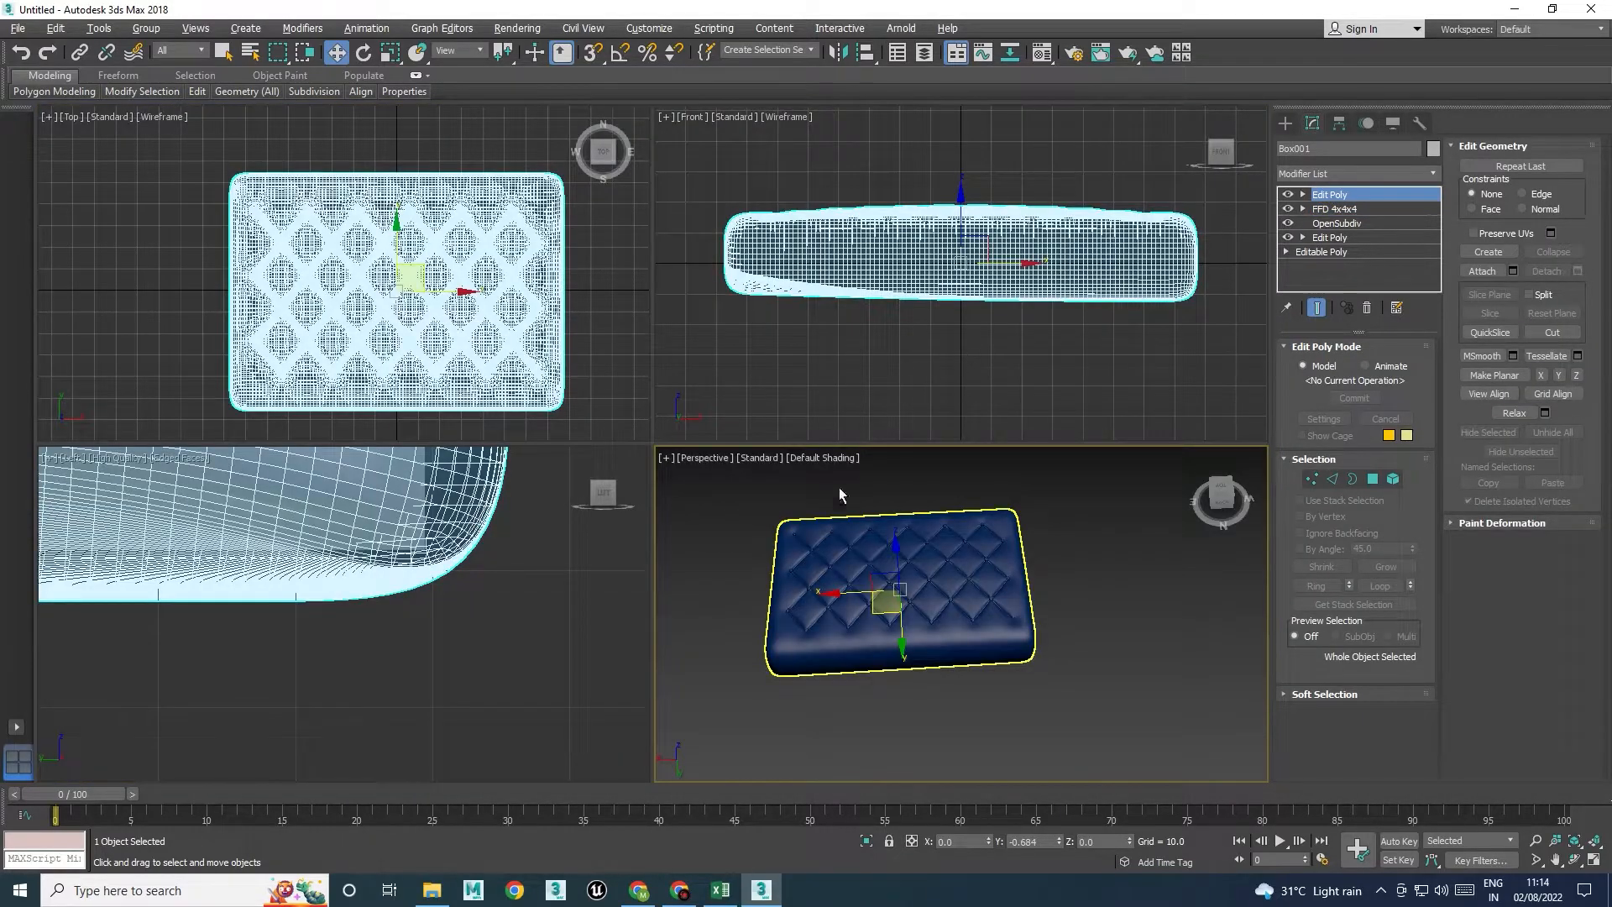
pyautogui.hotkey('alt', 'w')
pyautogui.moveTo(468, 399)
pyautogui.keyDown('shift'); pyautogui.mouseDown()
pyautogui.moveTo(984, 396)
pyautogui.moveTo(968, 408)
pyautogui.mouseUp(); pyautogui.keyUp('shift')
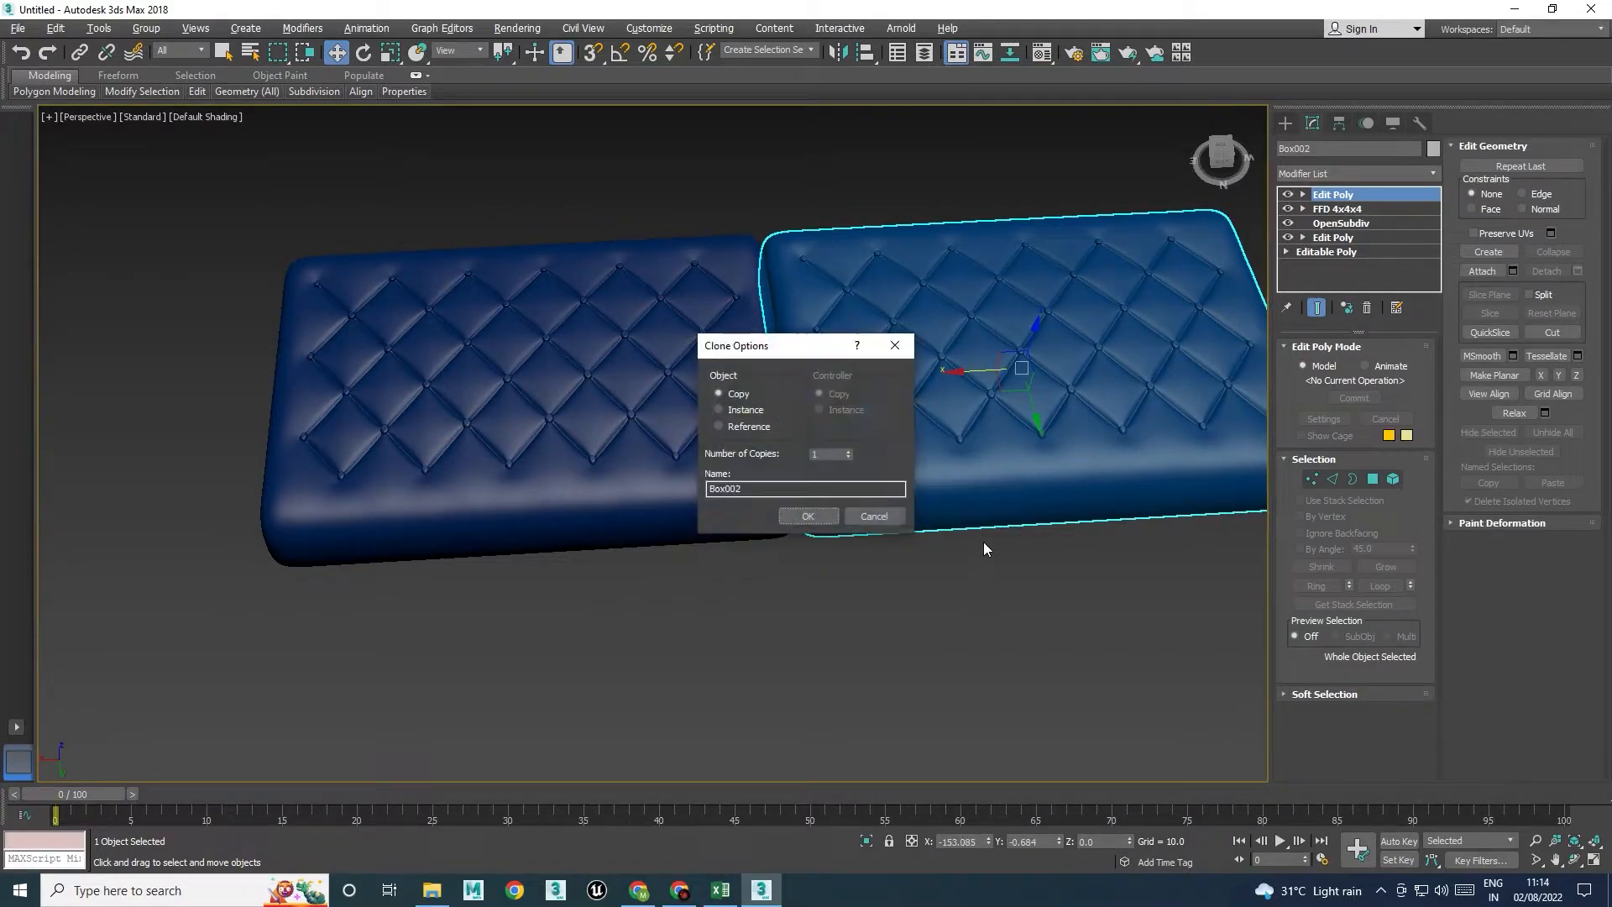
pyautogui.click(807, 517)
pyautogui.click(913, 617)
# Create a box about 285 wide and 59 long in the Front view, spanning beneath both mattresses
pyautogui.moveTo(914, 617)
pyautogui.keyDown('alt'); pyautogui.mouseDown(button='middle')
pyautogui.moveTo(924, 584)
pyautogui.moveTo(835, 532)
pyautogui.moveTo(777, 566)
pyautogui.moveTo(784, 597)
pyautogui.moveTo(890, 558)
pyautogui.moveTo(763, 552)
pyautogui.mouseUp(button='middle'); pyautogui.keyUp('alt')
pyautogui.hotkey('alt', 'w')
pyautogui.click(714, 361)
pyautogui.hotkey('alt', 'w')
pyautogui.moveTo(411, 358); pyautogui.dragTo(931, 266, button='middle')
pyautogui.scroll(-5, 799, 476)
pyautogui.click(1285, 123)
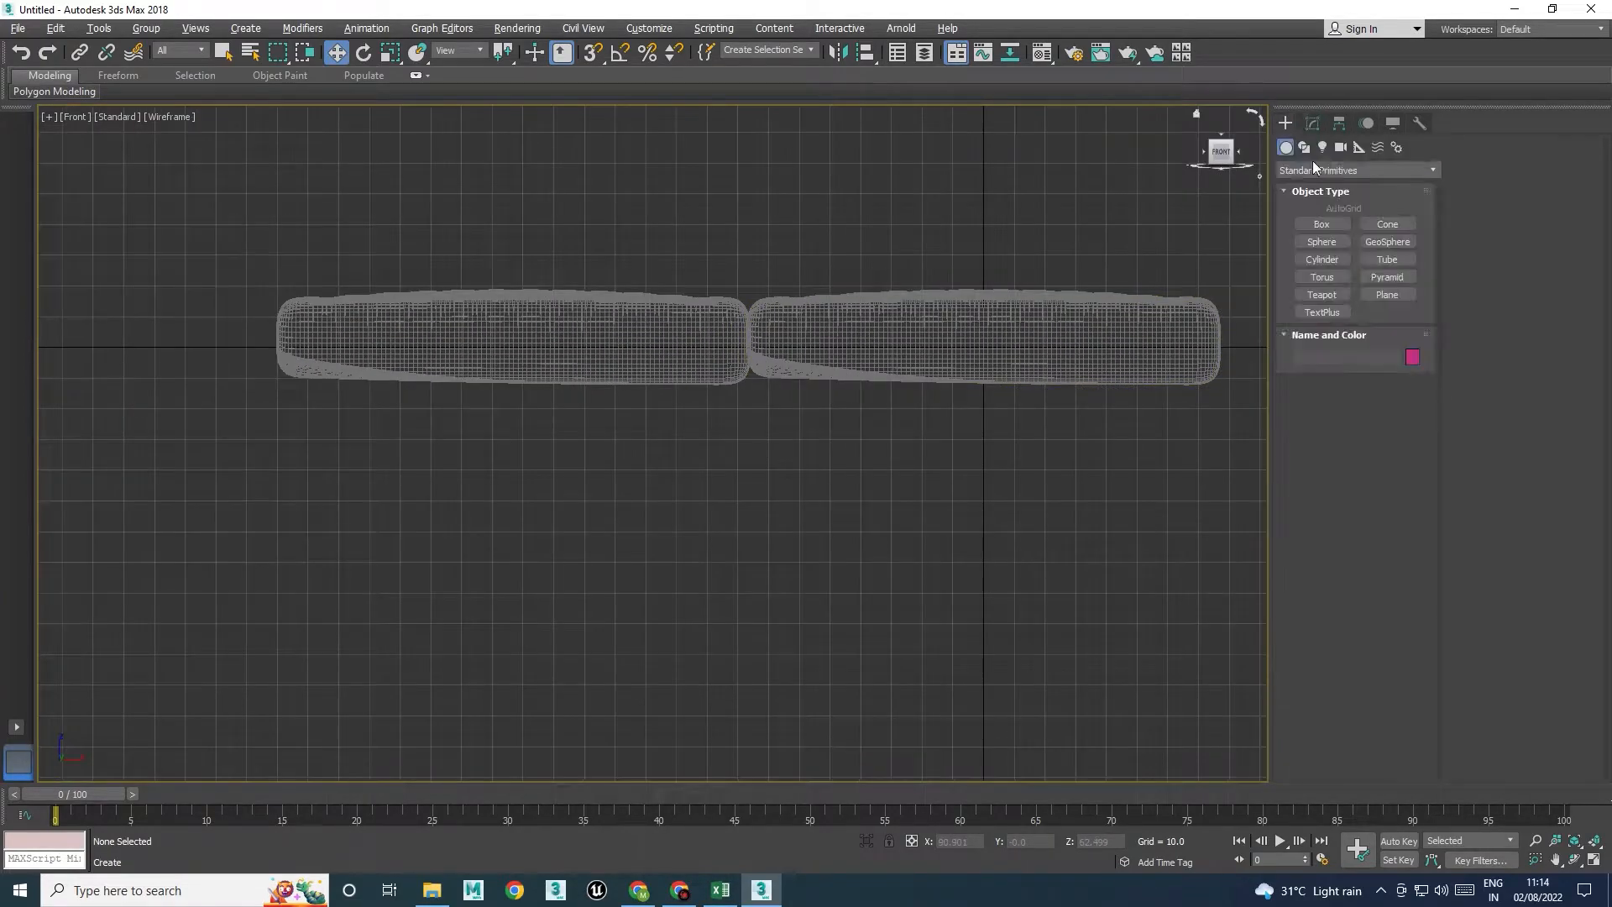
pyautogui.click(1320, 223)
pyautogui.moveTo(322, 358); pyautogui.dragTo(1198, 541)
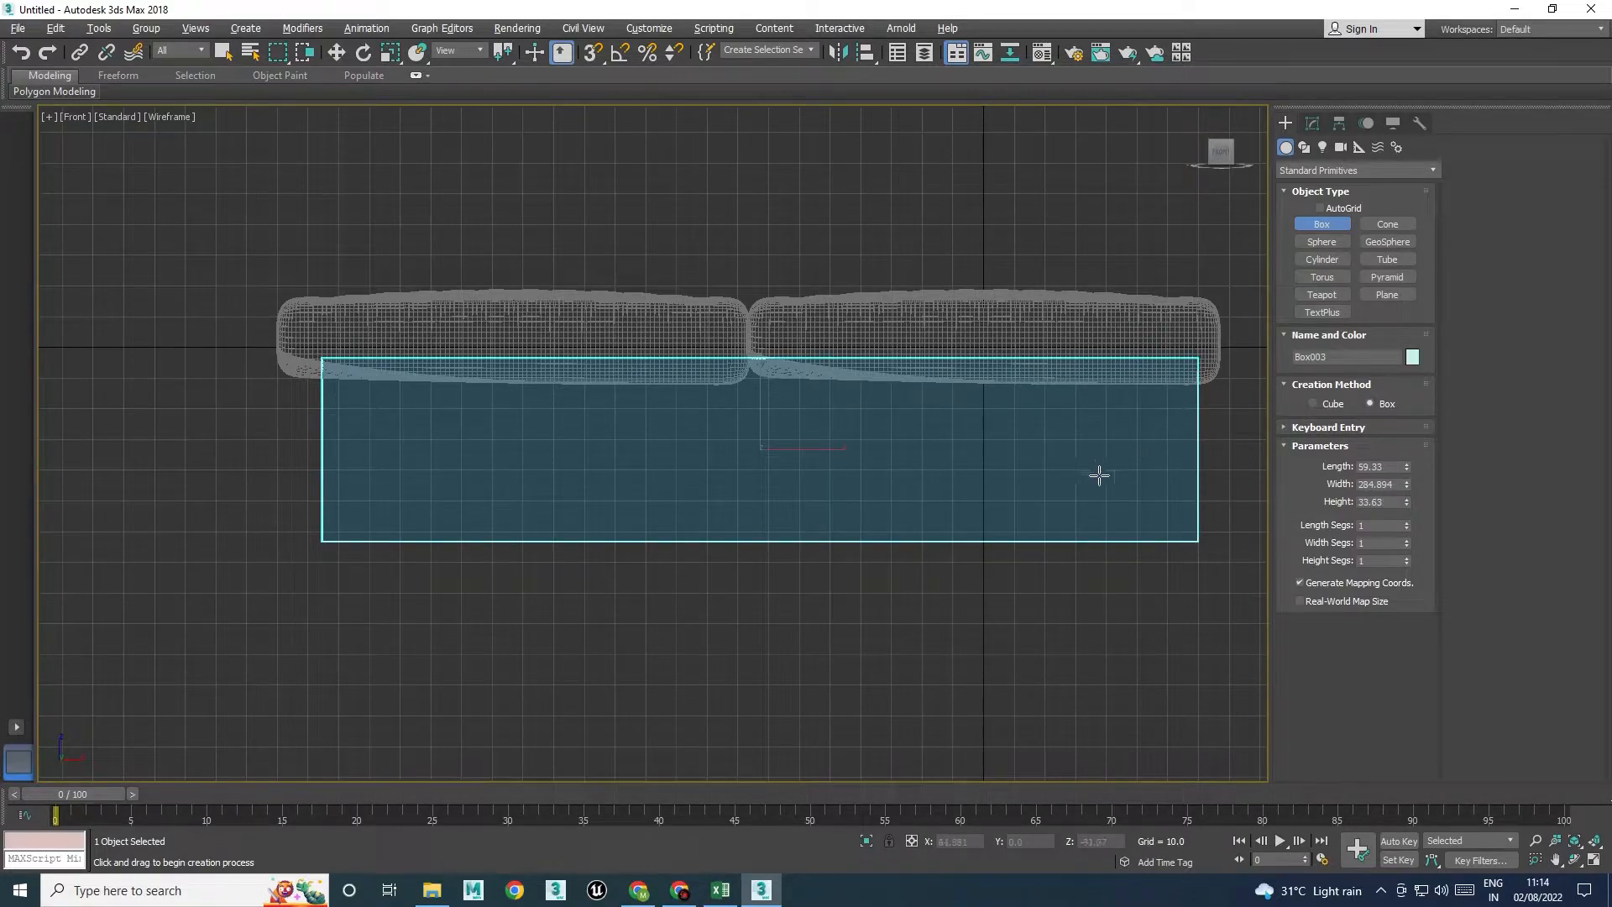
# Widen the new base box in the Left view and position it so its depth fits under the seat cushions
pyautogui.hotkey('alt', 'w')
pyautogui.hotkey('alt', 'w')
pyautogui.moveTo(601, 558); pyautogui.dragTo(762, 401, button='middle')
pyautogui.press('r')
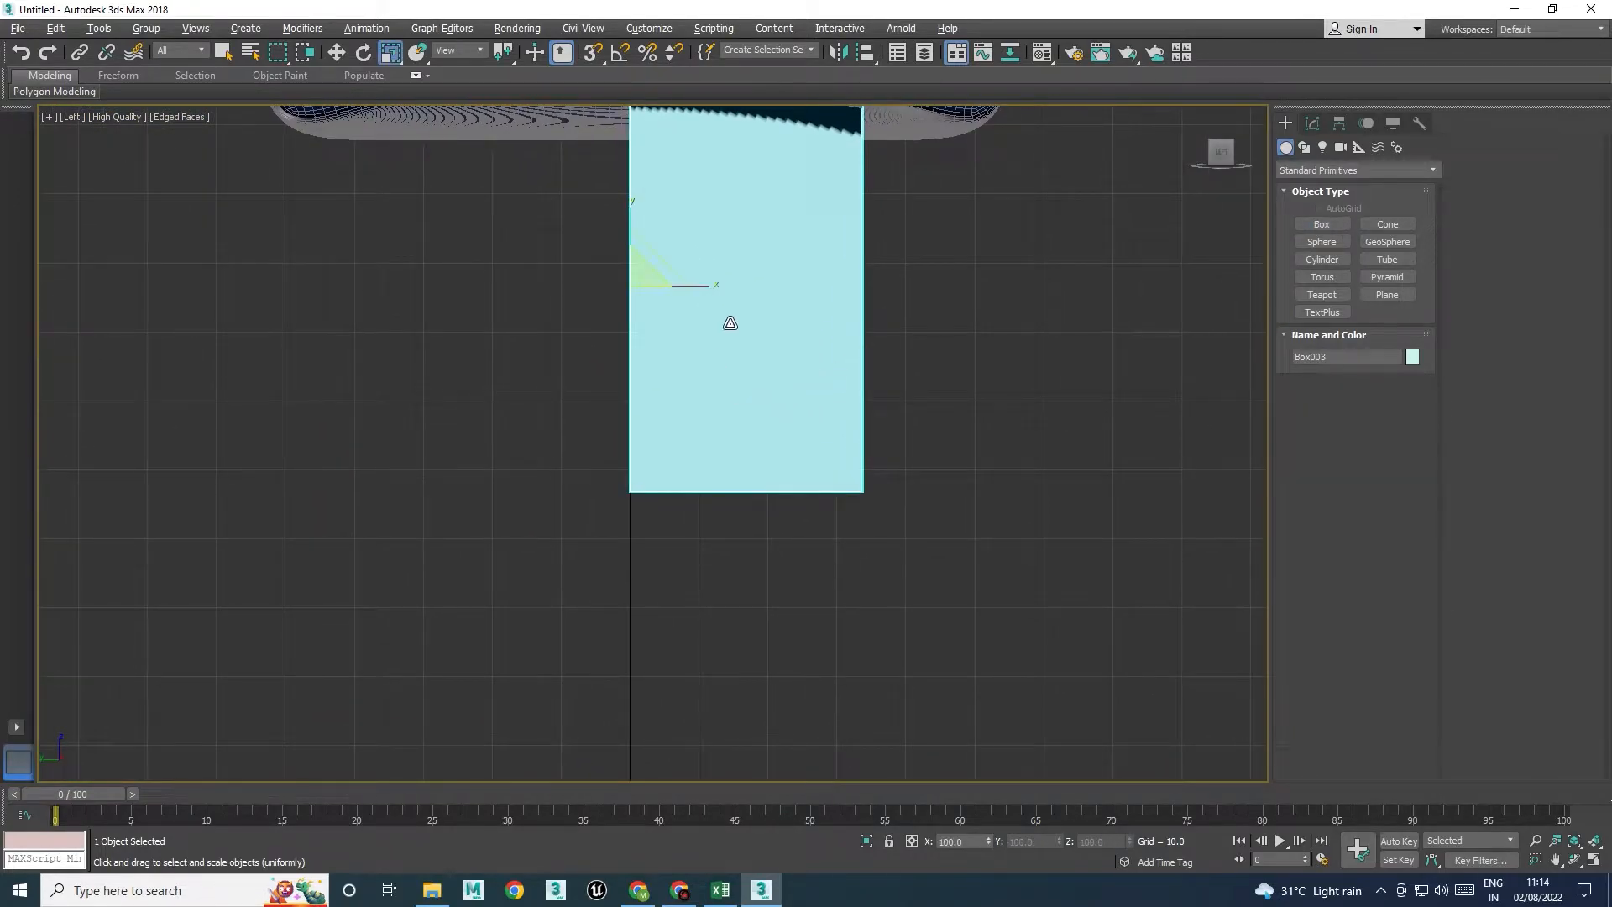
pyautogui.moveTo(705, 282); pyautogui.dragTo(571, 314)
pyautogui.press('w')
pyautogui.scroll(-3, 712, 334)
pyautogui.press('r')
pyautogui.press('w')
pyautogui.hotkey('alt', 'w')
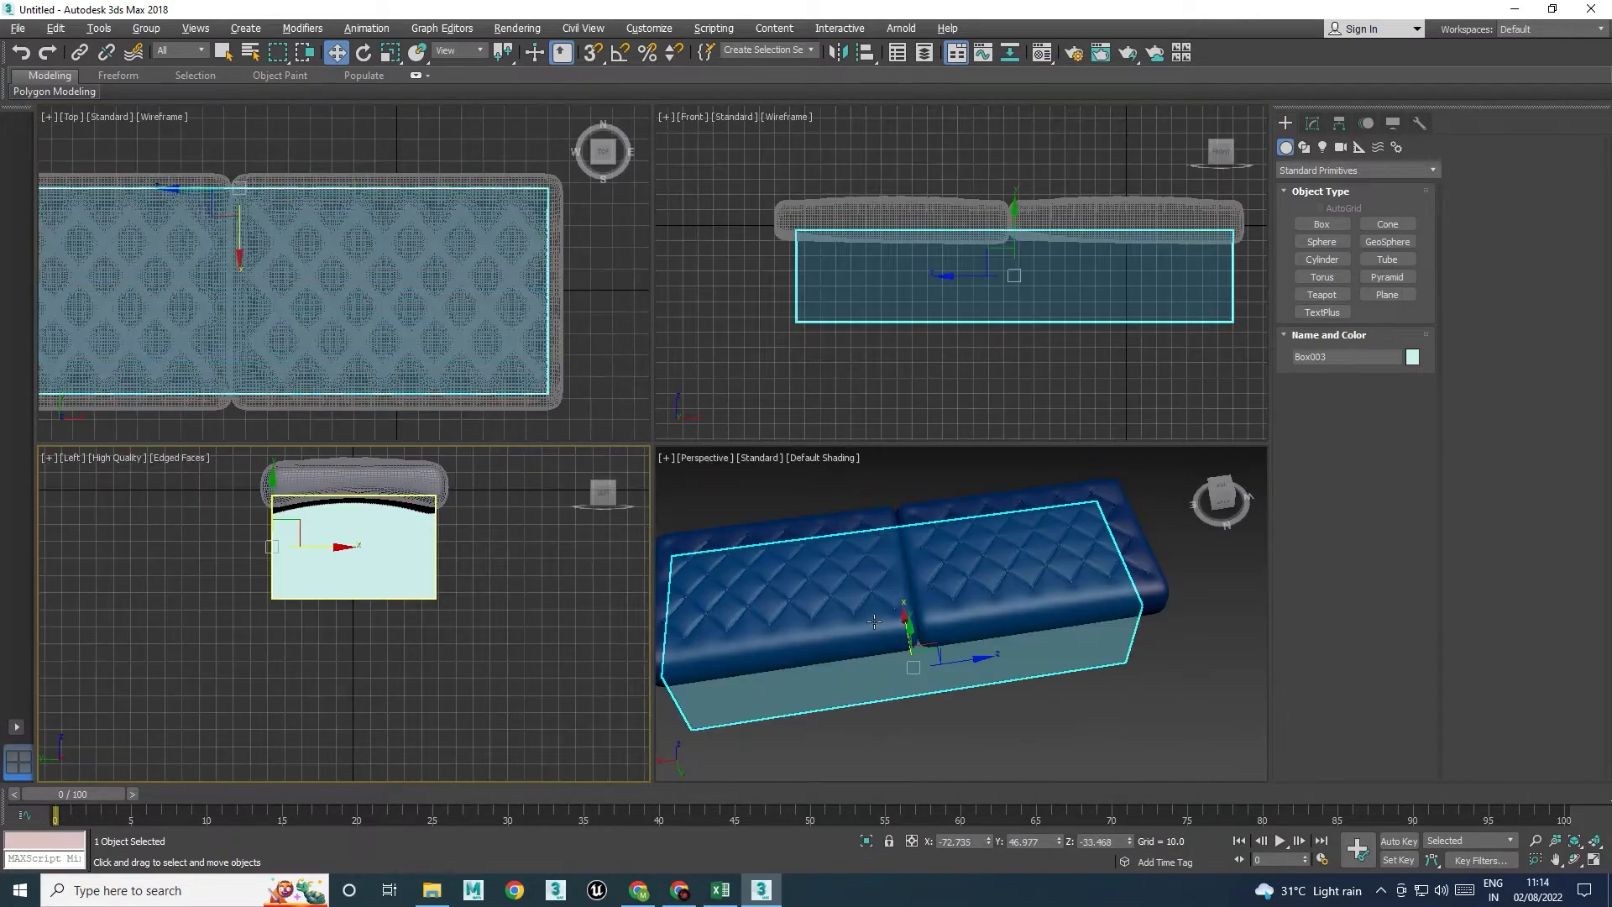
# Assign the cushions' dark blue material, 02 - Default, to the base box
pyautogui.hotkey('alt', 'w')
pyautogui.keyDown('alt'); pyautogui.moveTo(770, 550); pyautogui.dragTo(852, 503, button='middle'); pyautogui.keyUp('alt')
pyautogui.click(966, 452)
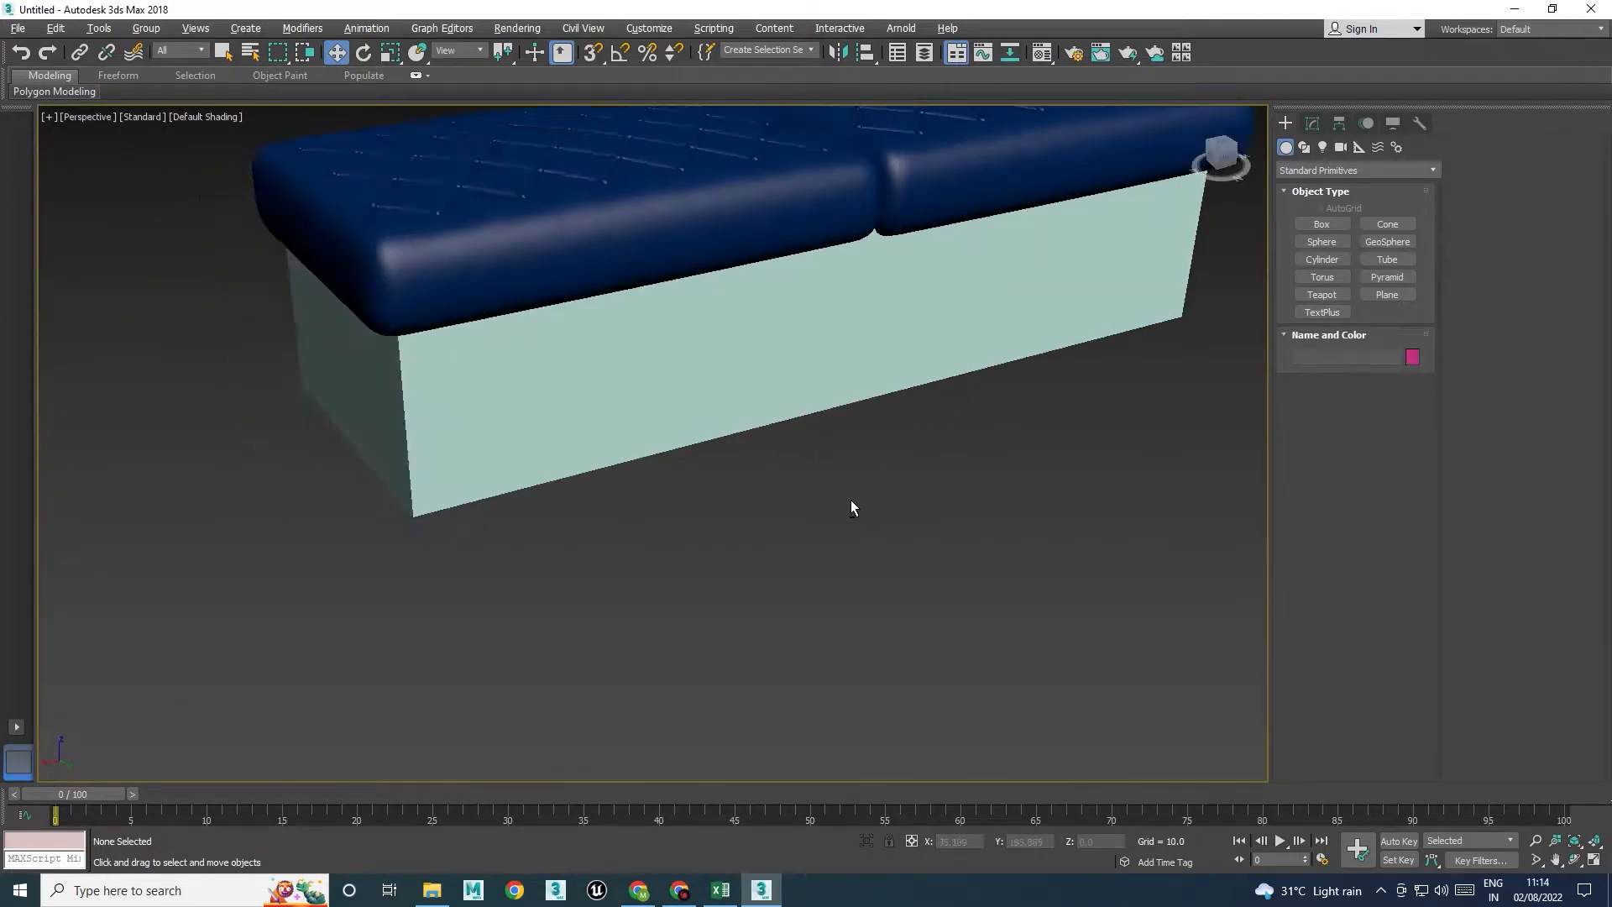
pyautogui.click(917, 369)
pyautogui.press('m')
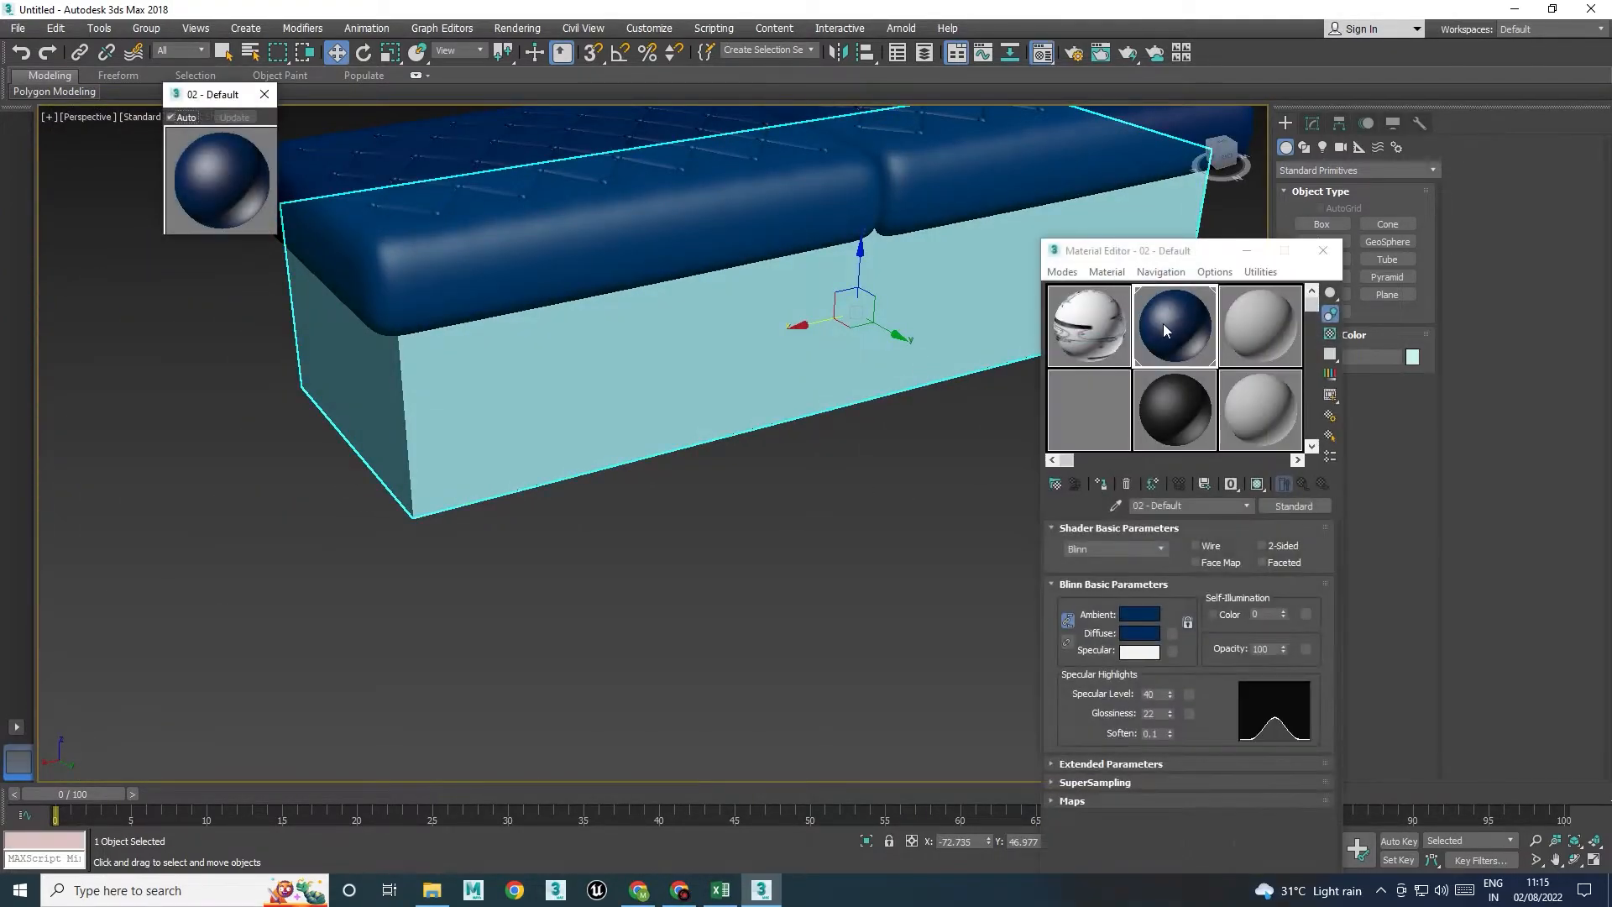
pyautogui.moveTo(827, 335); pyautogui.dragTo(823, 342)
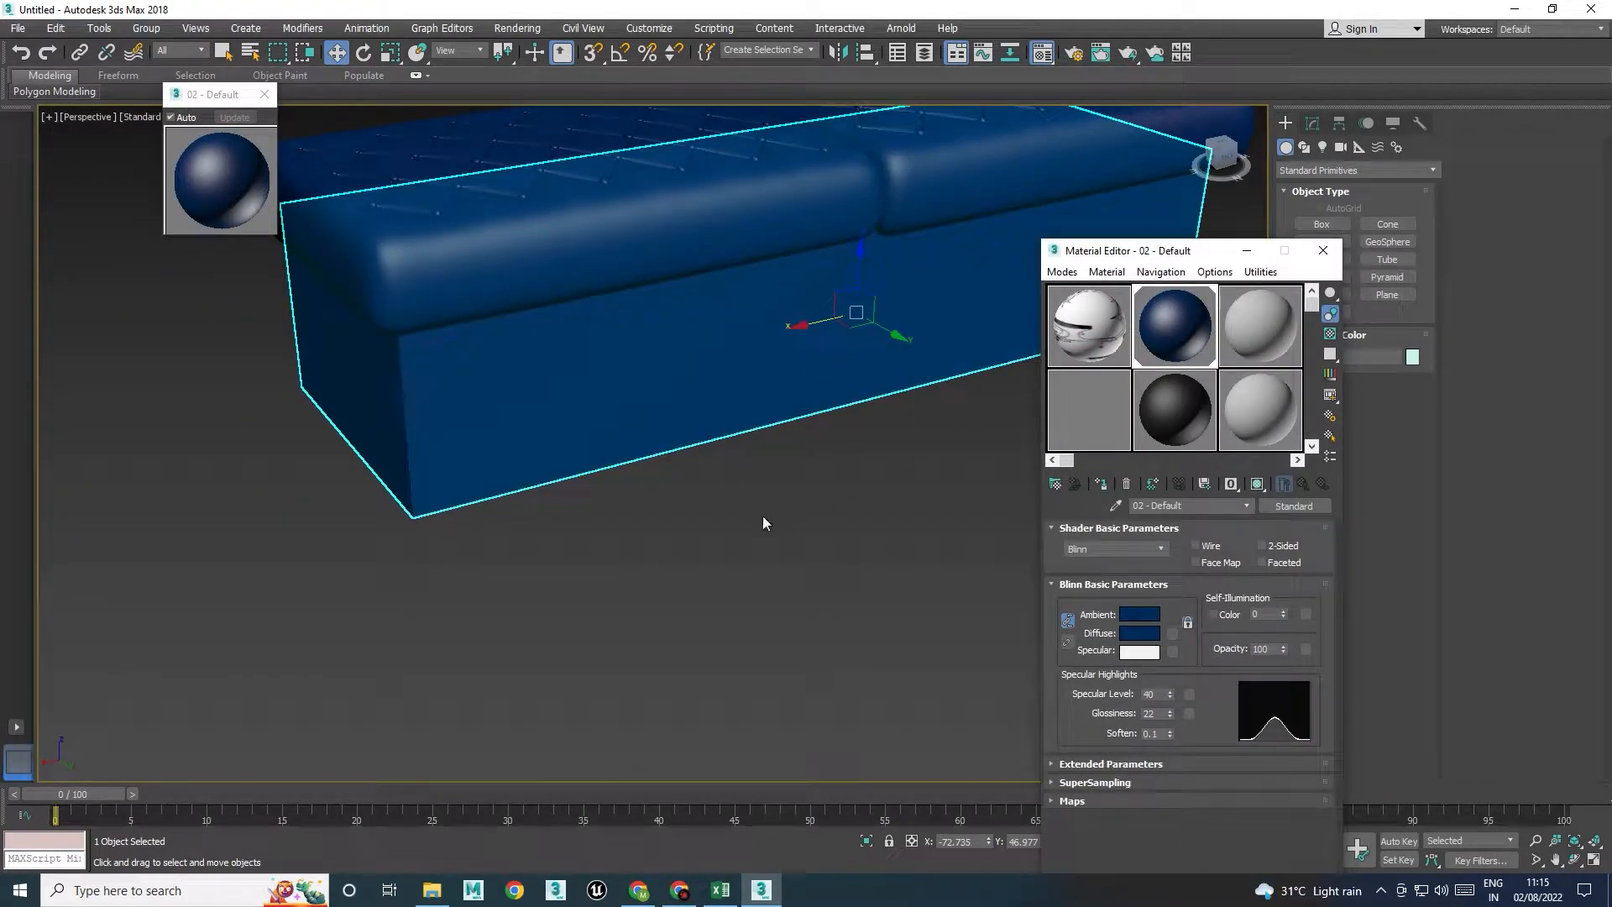
# Lighten the diffuse colour of material 02 - Default to a brighter blue and close the Material Editor
pyautogui.click(267, 93)
pyautogui.doubleClick(1176, 316)
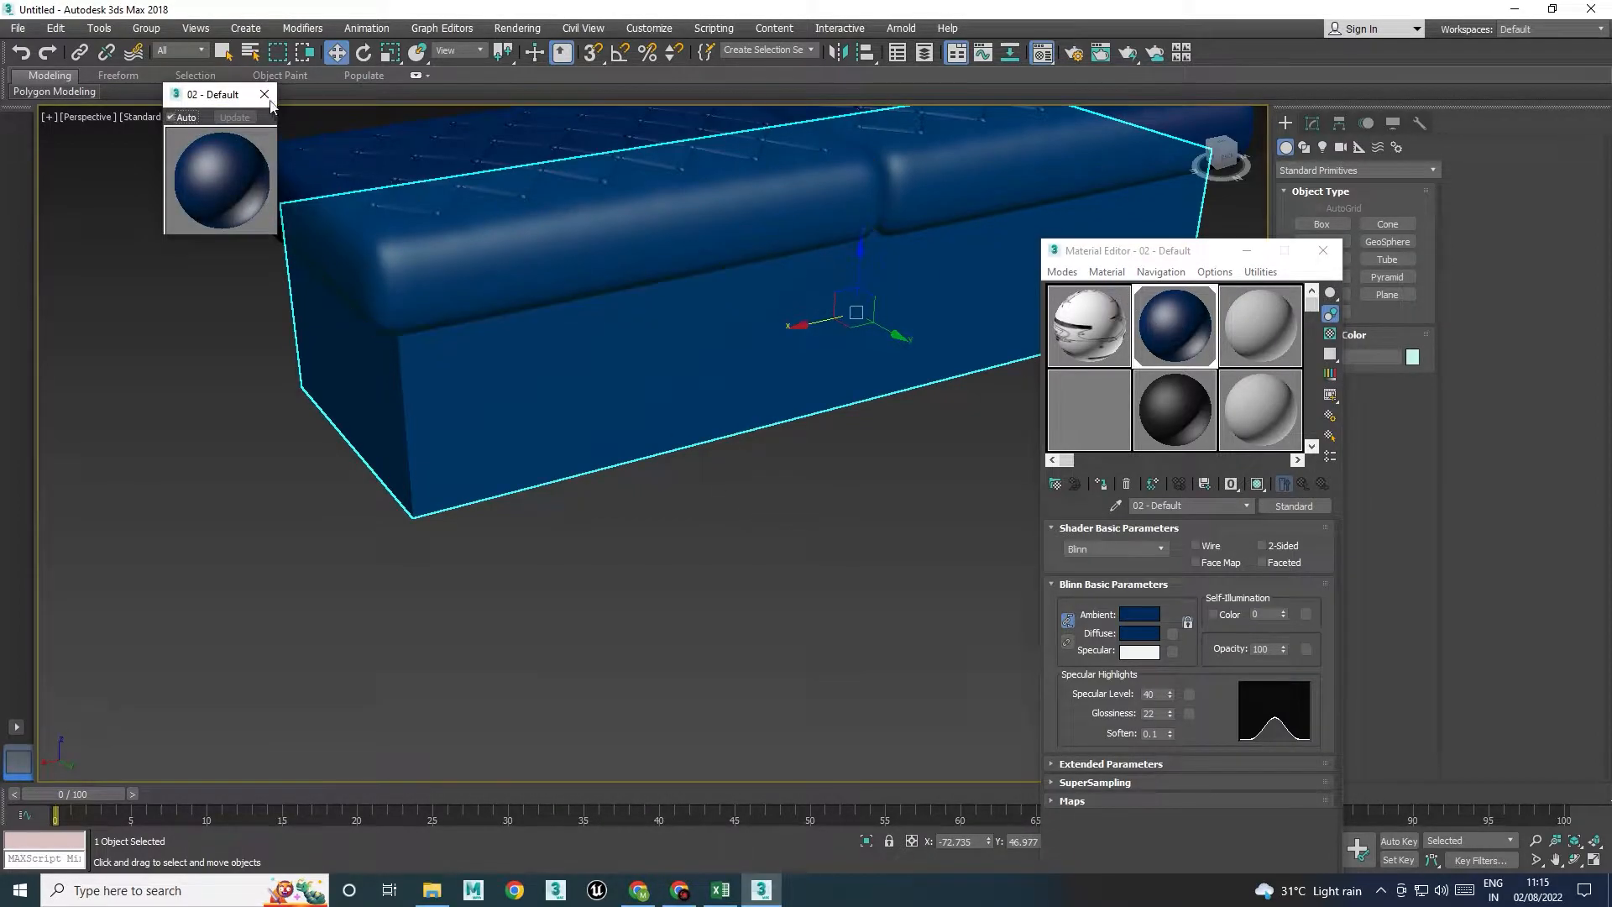
pyautogui.click(267, 94)
pyautogui.click(1150, 632)
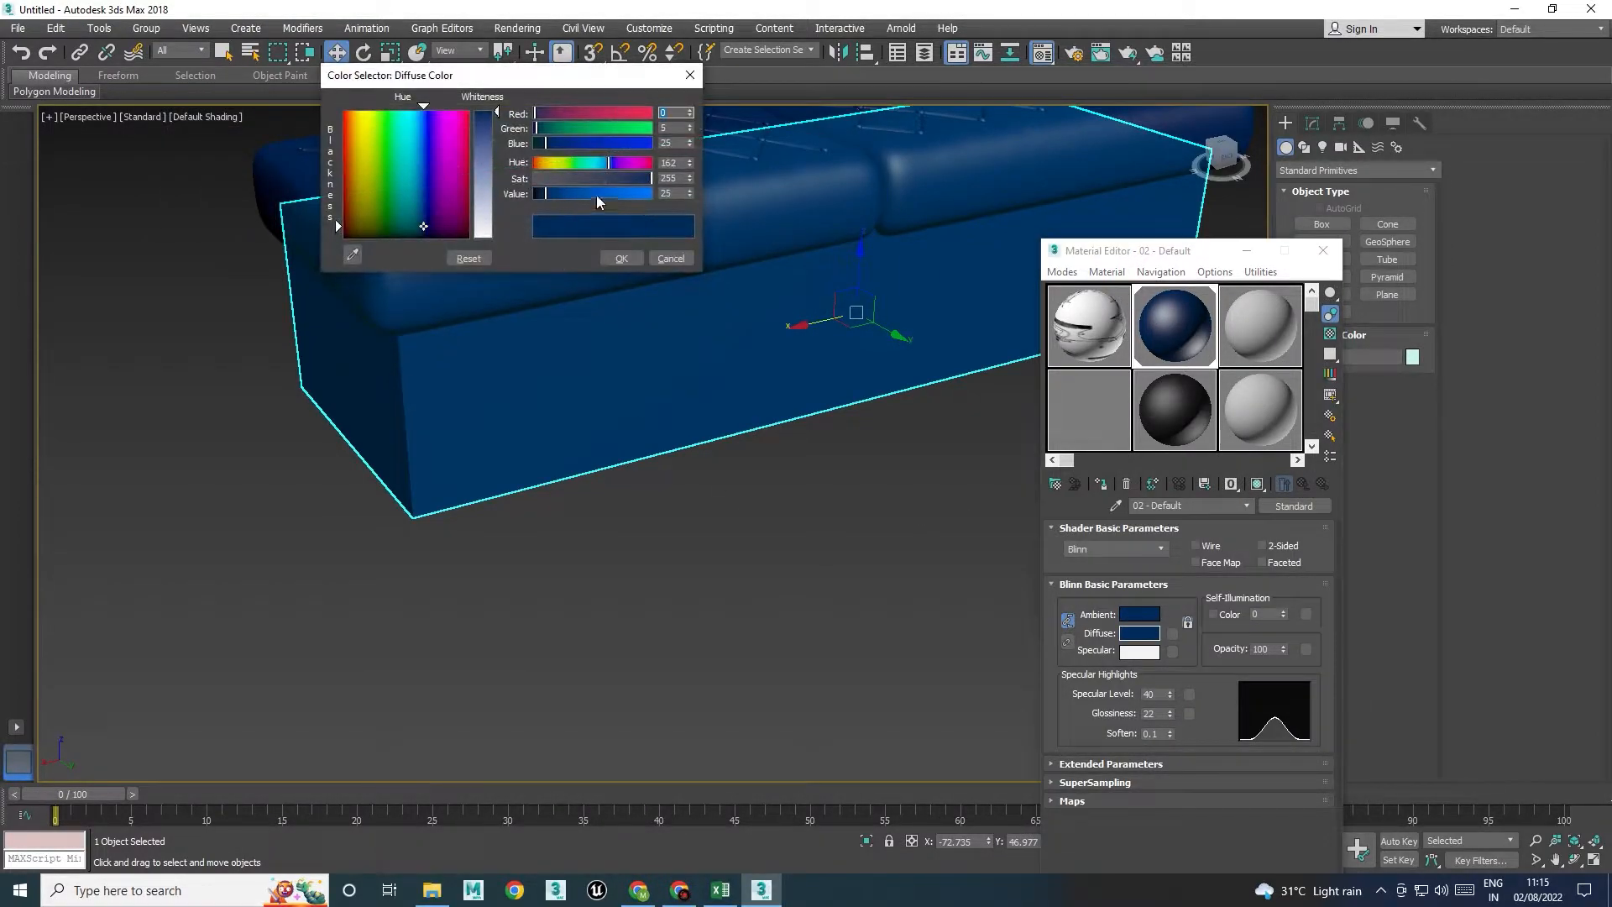
pyautogui.moveTo(614, 170); pyautogui.dragTo(565, 196)
pyautogui.click(621, 259)
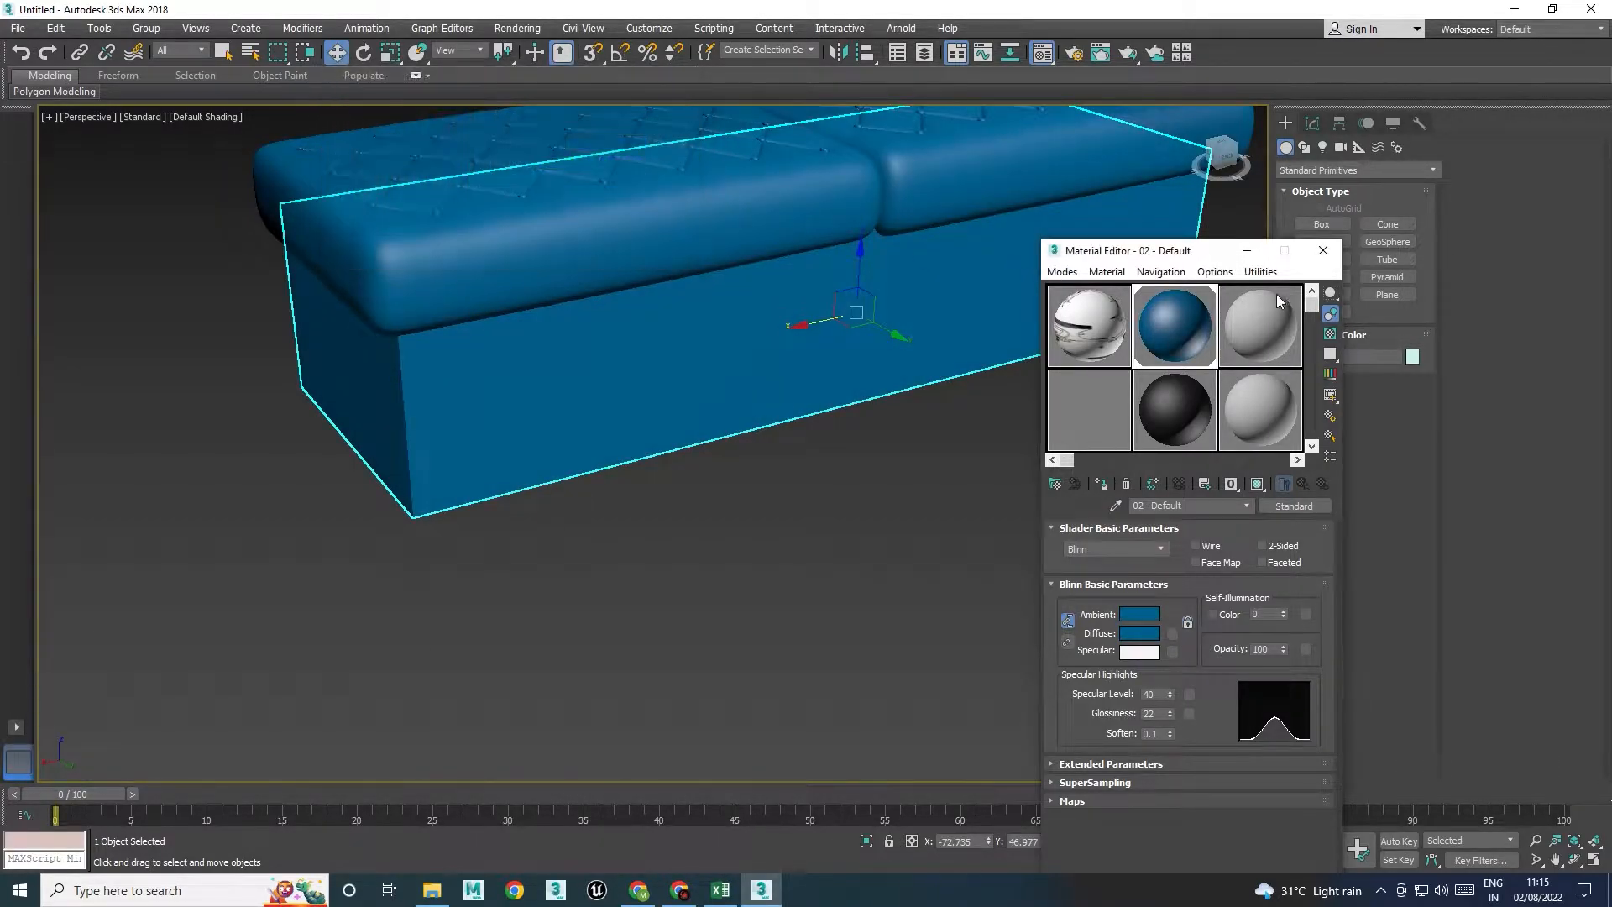
pyautogui.click(1322, 250)
pyautogui.click(864, 566)
# Clone both quilted seat cushions together and place the copies behind the originals
pyautogui.scroll(5, 901, 392)
pyautogui.moveTo(902, 386); pyautogui.dragTo(906, 512, button='middle')
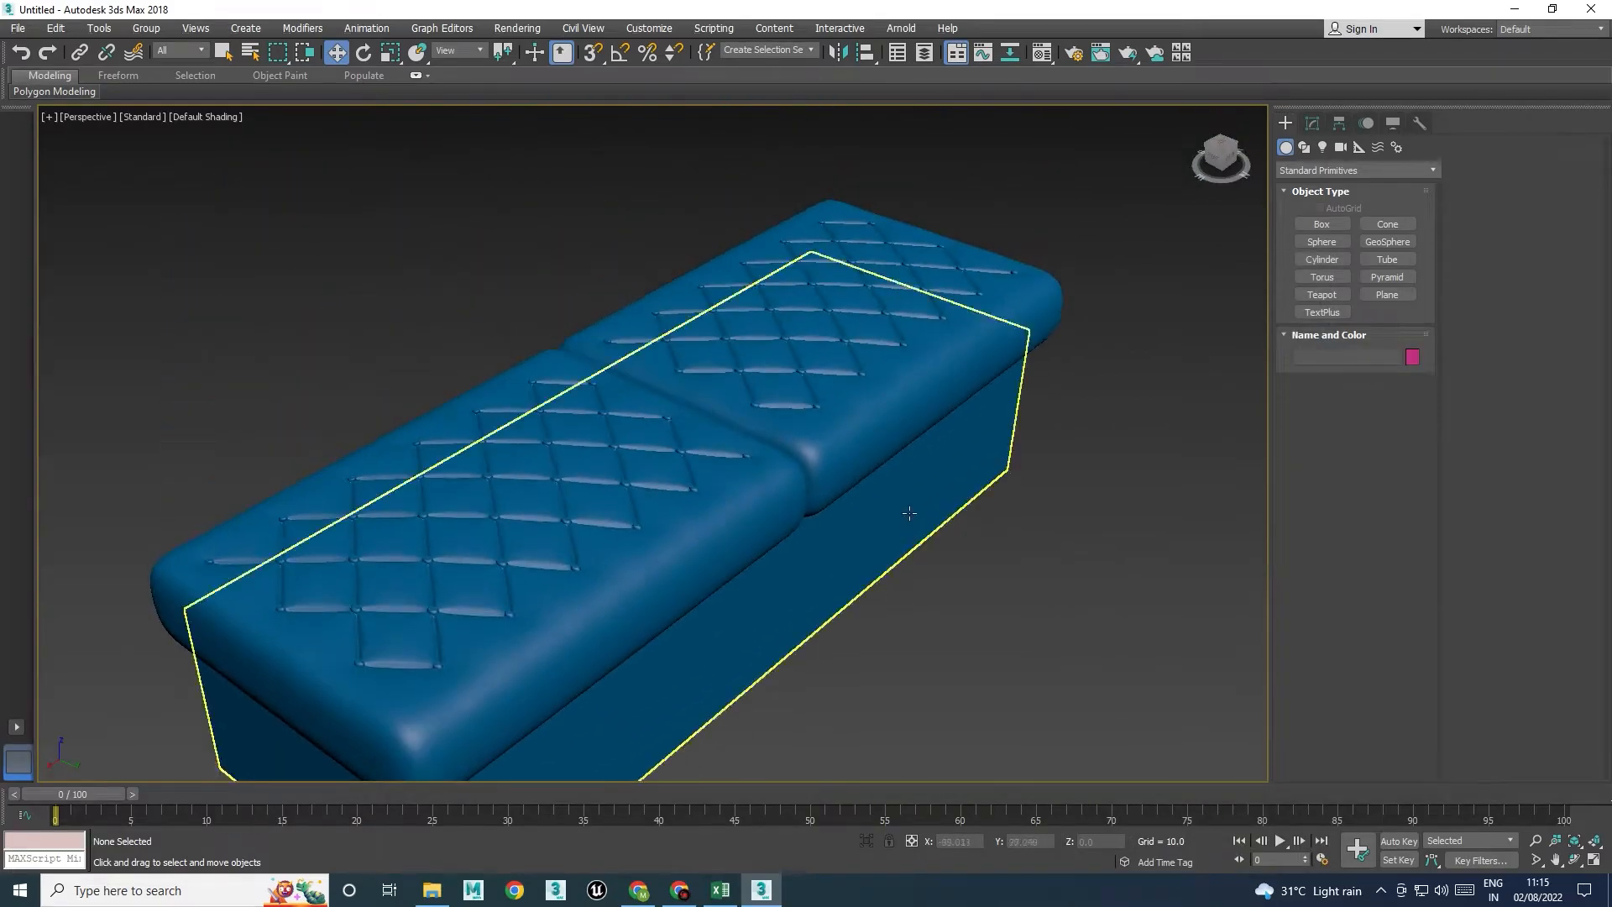
pyautogui.scroll(-3, 909, 515)
pyautogui.keyDown('alt'); pyautogui.moveTo(974, 571); pyautogui.dragTo(1004, 603, button='middle'); pyautogui.keyUp('alt')
pyautogui.click(663, 444)
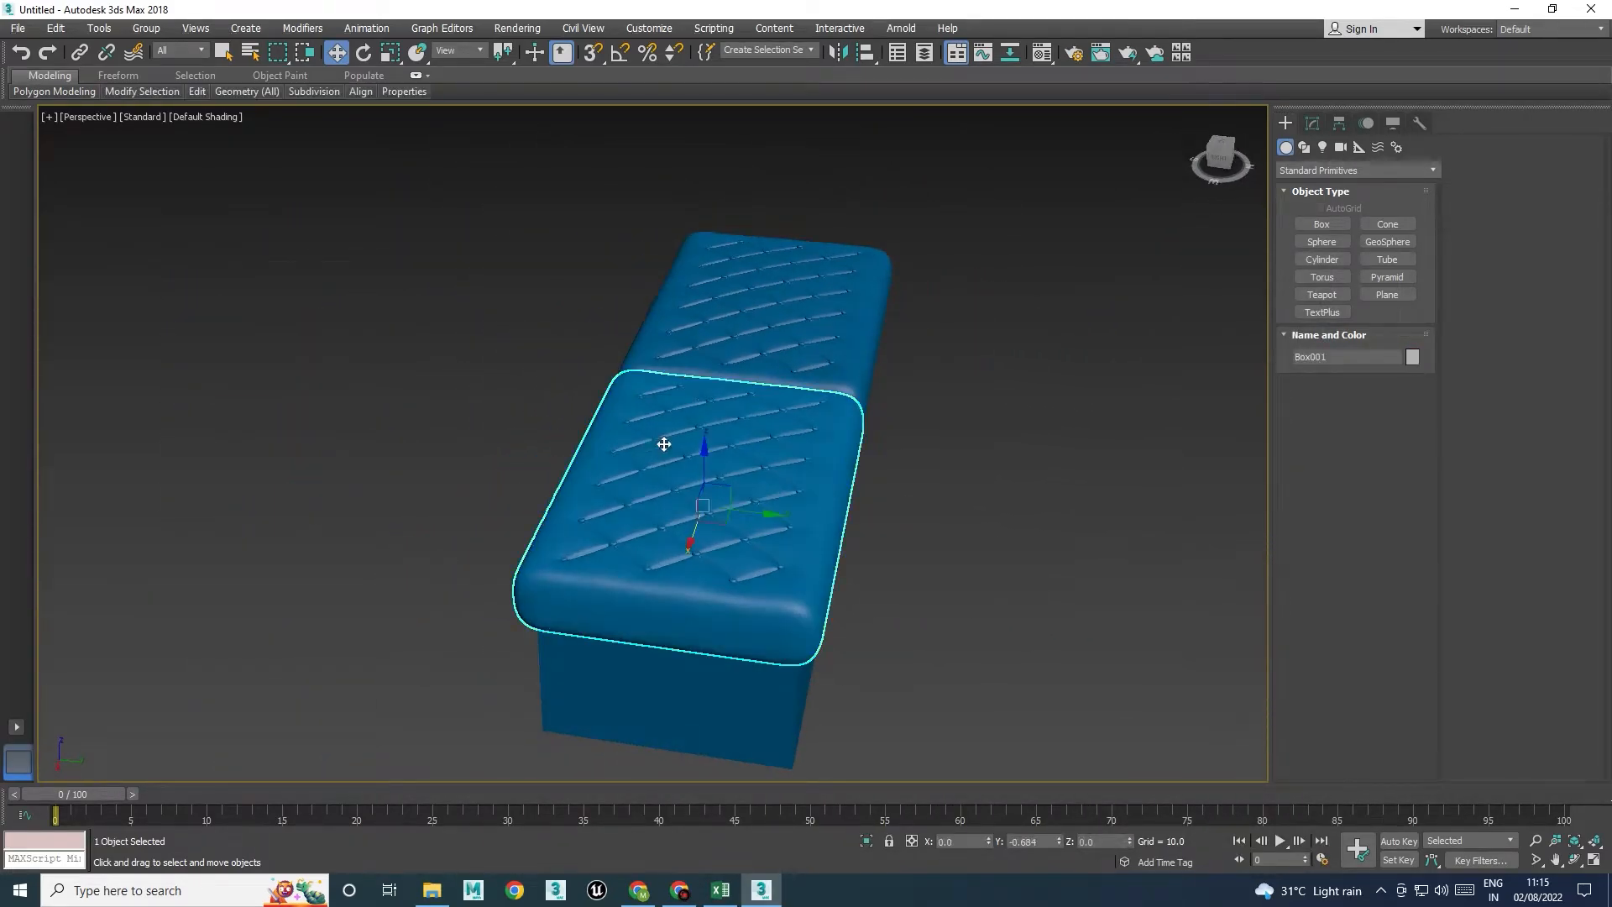
pyautogui.keyDown('ctrl'); pyautogui.click(739, 361); pyautogui.keyUp('ctrl')
pyautogui.keyDown('shift'); pyautogui.moveTo(782, 410); pyautogui.dragTo(526, 377); pyautogui.keyUp('shift')
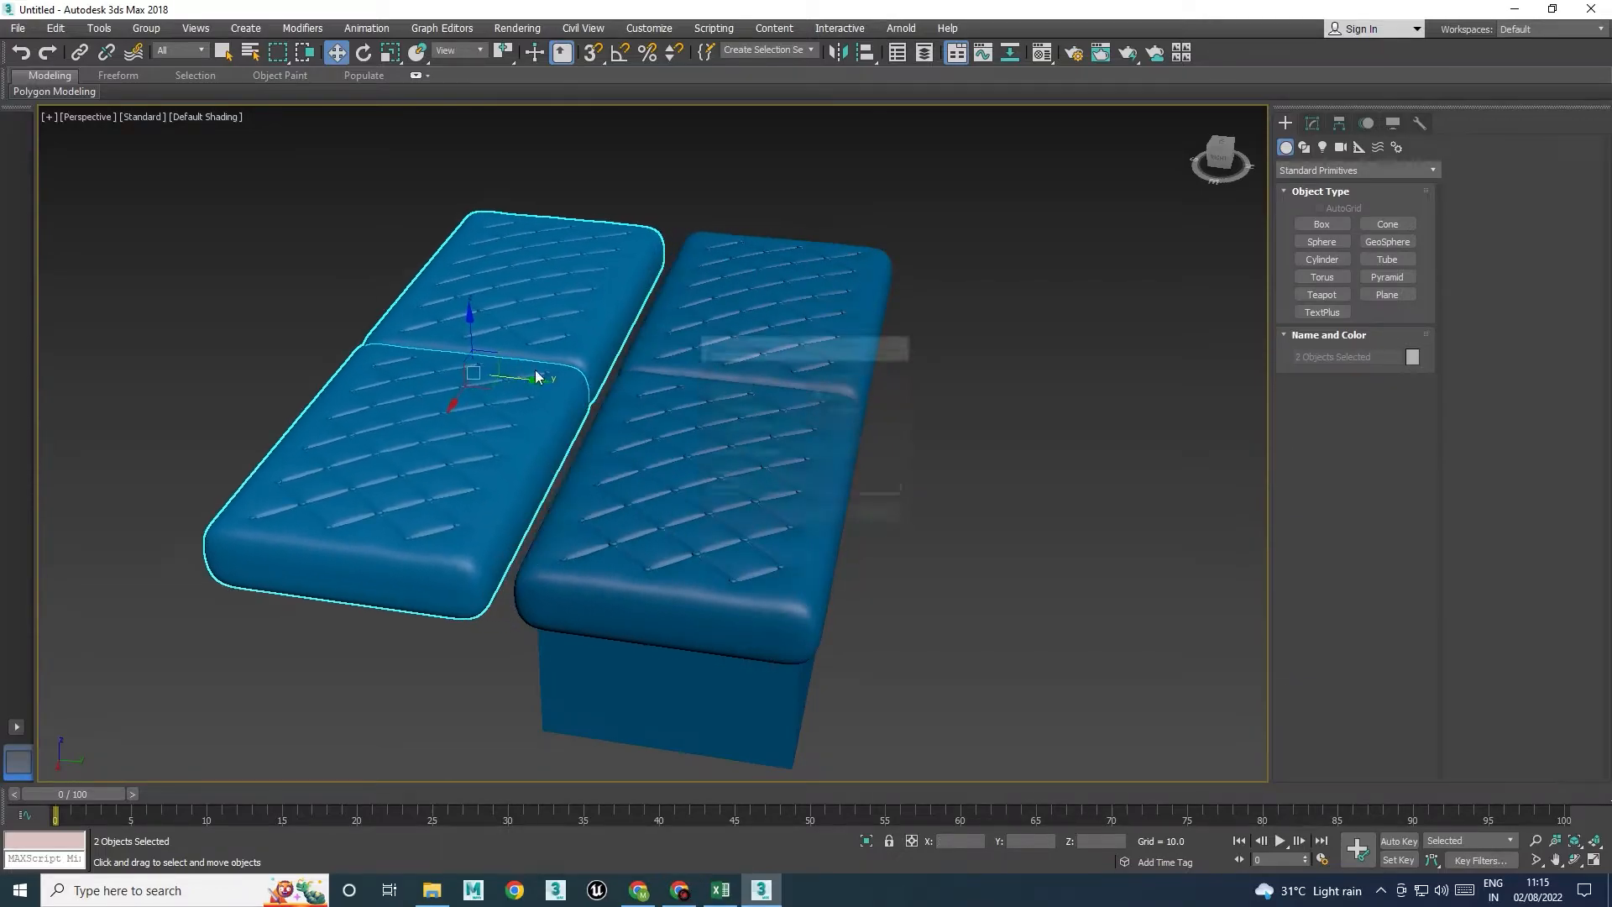
pyautogui.click(804, 515)
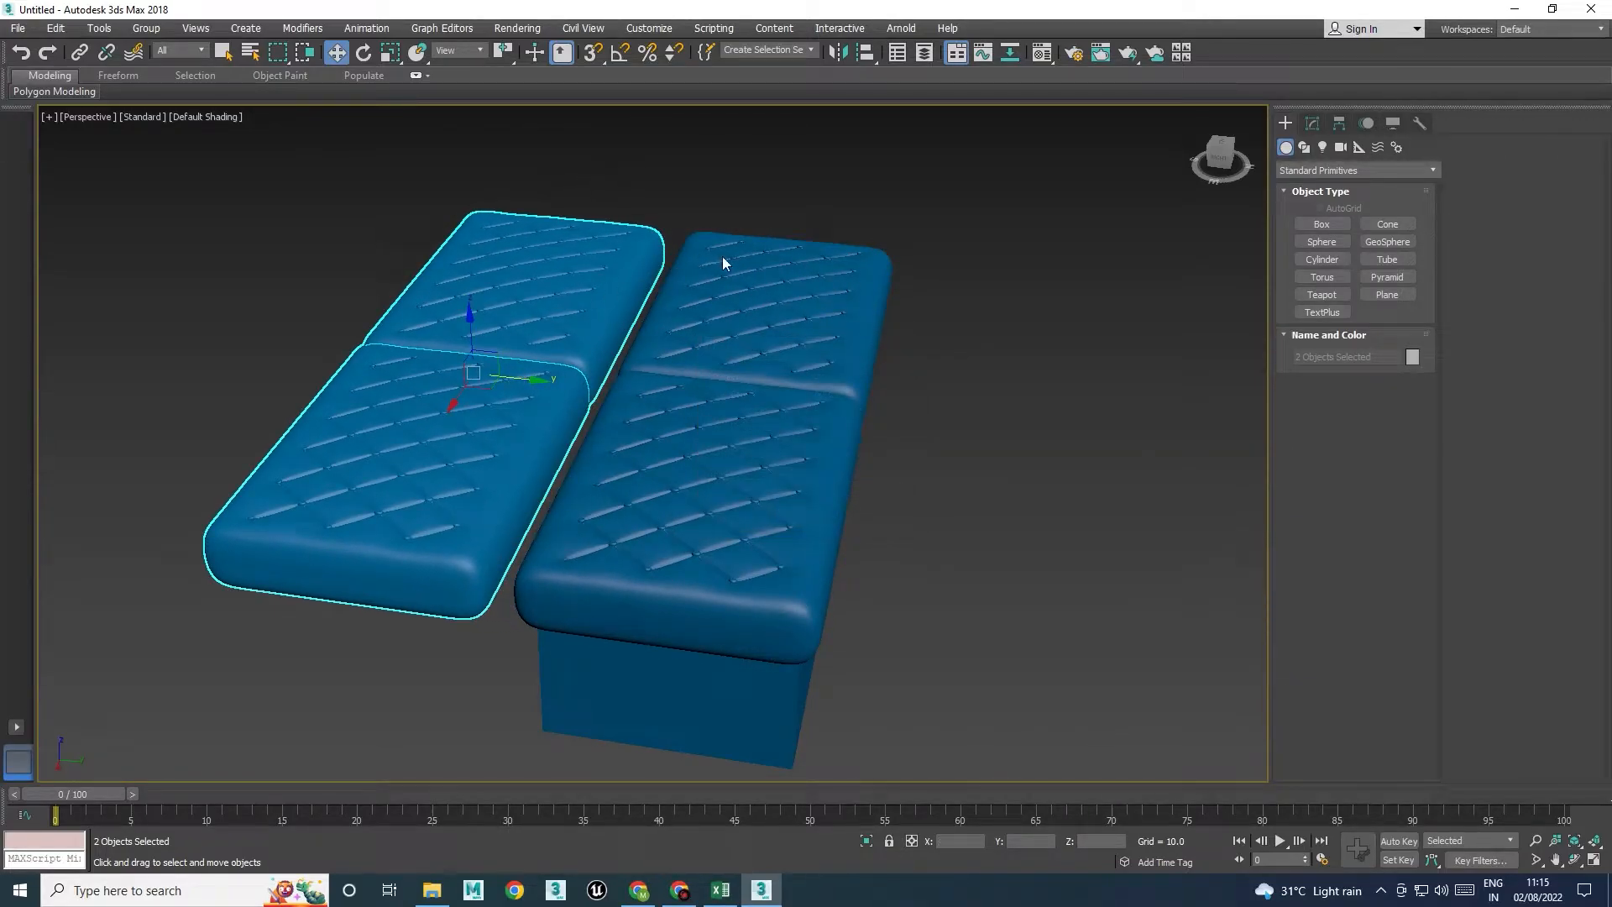
# Enable a 90-degree angle snap, rotate the copied cushions upright and move them to the seat's rear edge as a backrest
pyautogui.rightClick(621, 56)
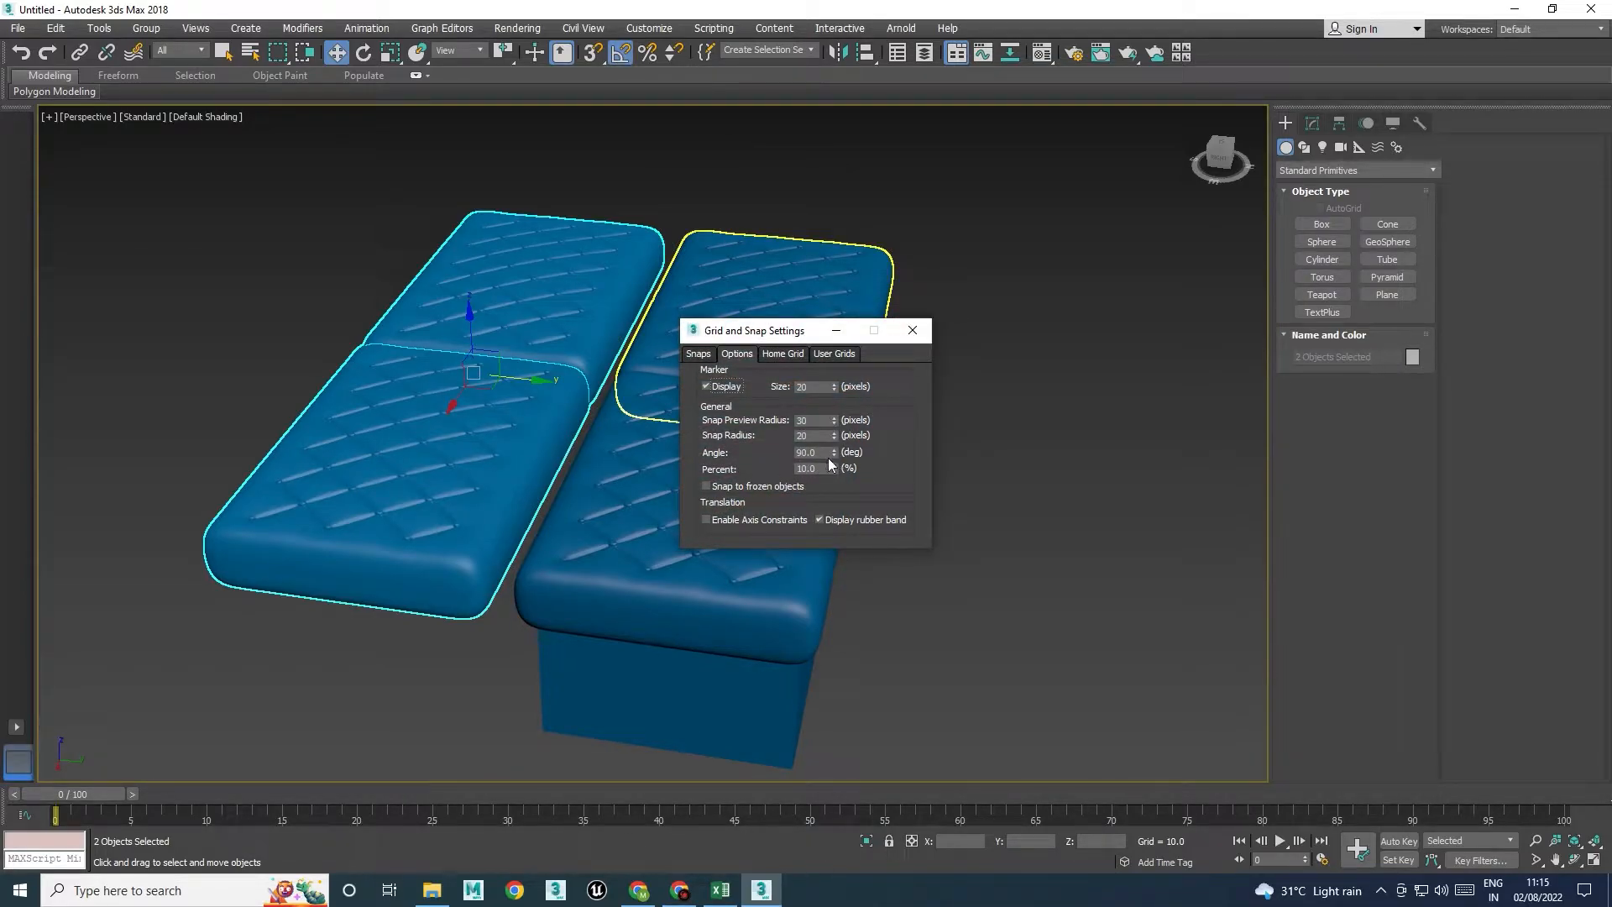
pyautogui.click(927, 332)
pyautogui.press('e')
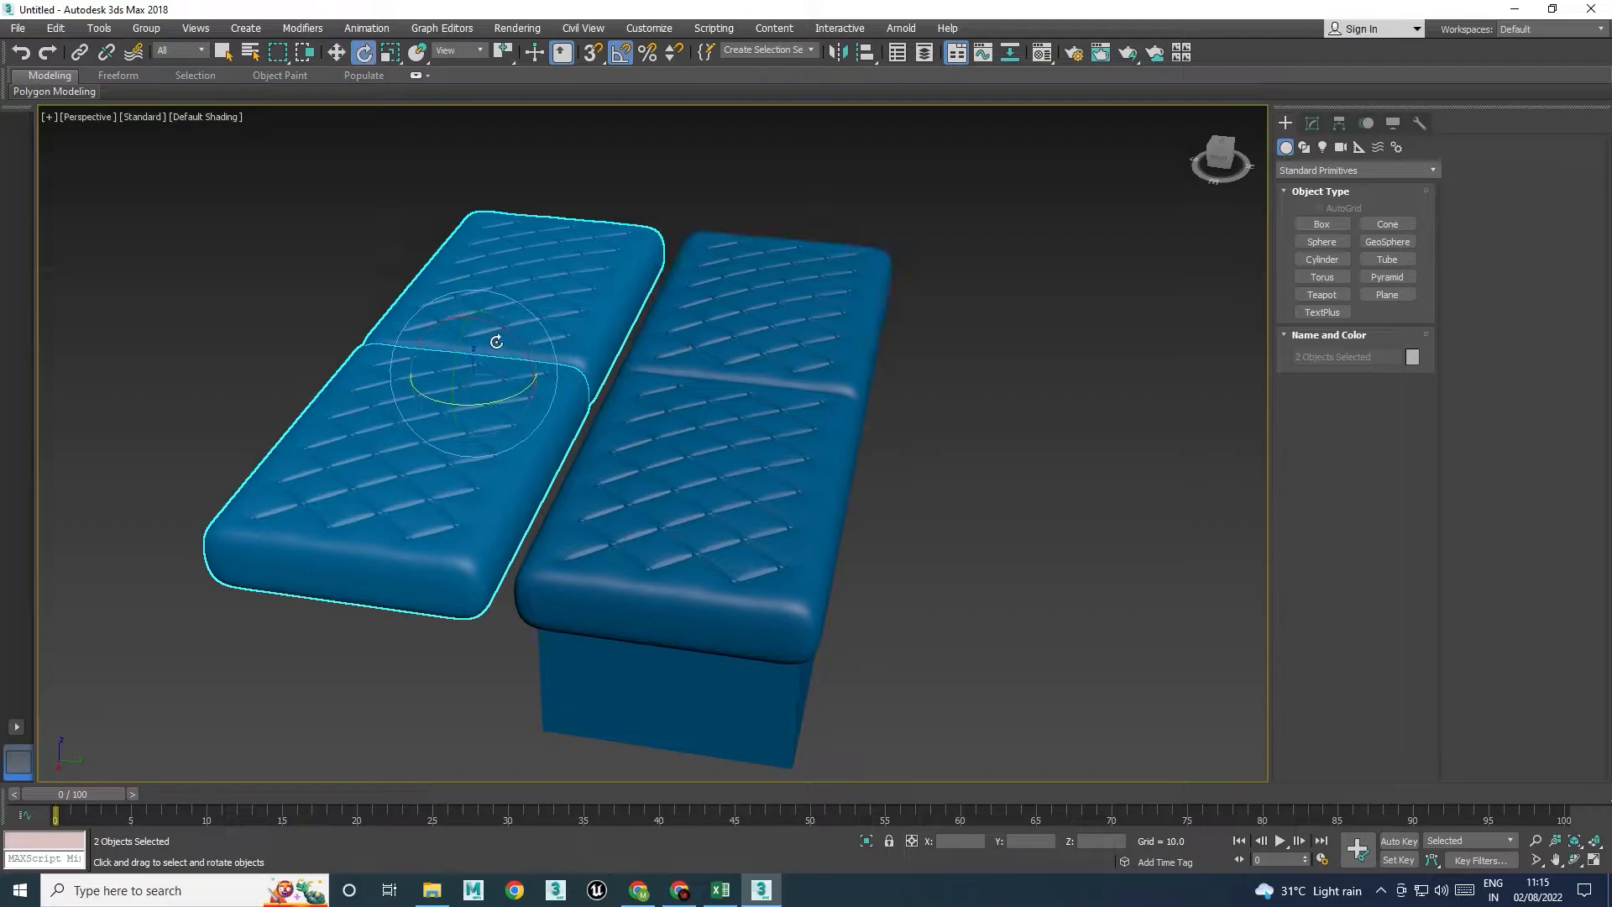
pyautogui.moveTo(508, 337); pyautogui.dragTo(666, 403)
pyautogui.press('w')
pyautogui.keyDown('alt'); pyautogui.moveTo(666, 403); pyautogui.dragTo(610, 336, button='middle'); pyautogui.keyUp('alt')
# Scale the two backrest cushions non-uniformly to proportion them to the seat
pyautogui.press('r')
pyautogui.moveTo(613, 322); pyautogui.dragTo(616, 317)
pyautogui.keyDown('alt'); pyautogui.moveTo(611, 356); pyautogui.dragTo(547, 458, button='middle'); pyautogui.keyUp('alt')
pyautogui.moveTo(616, 353); pyautogui.dragTo(614, 334)
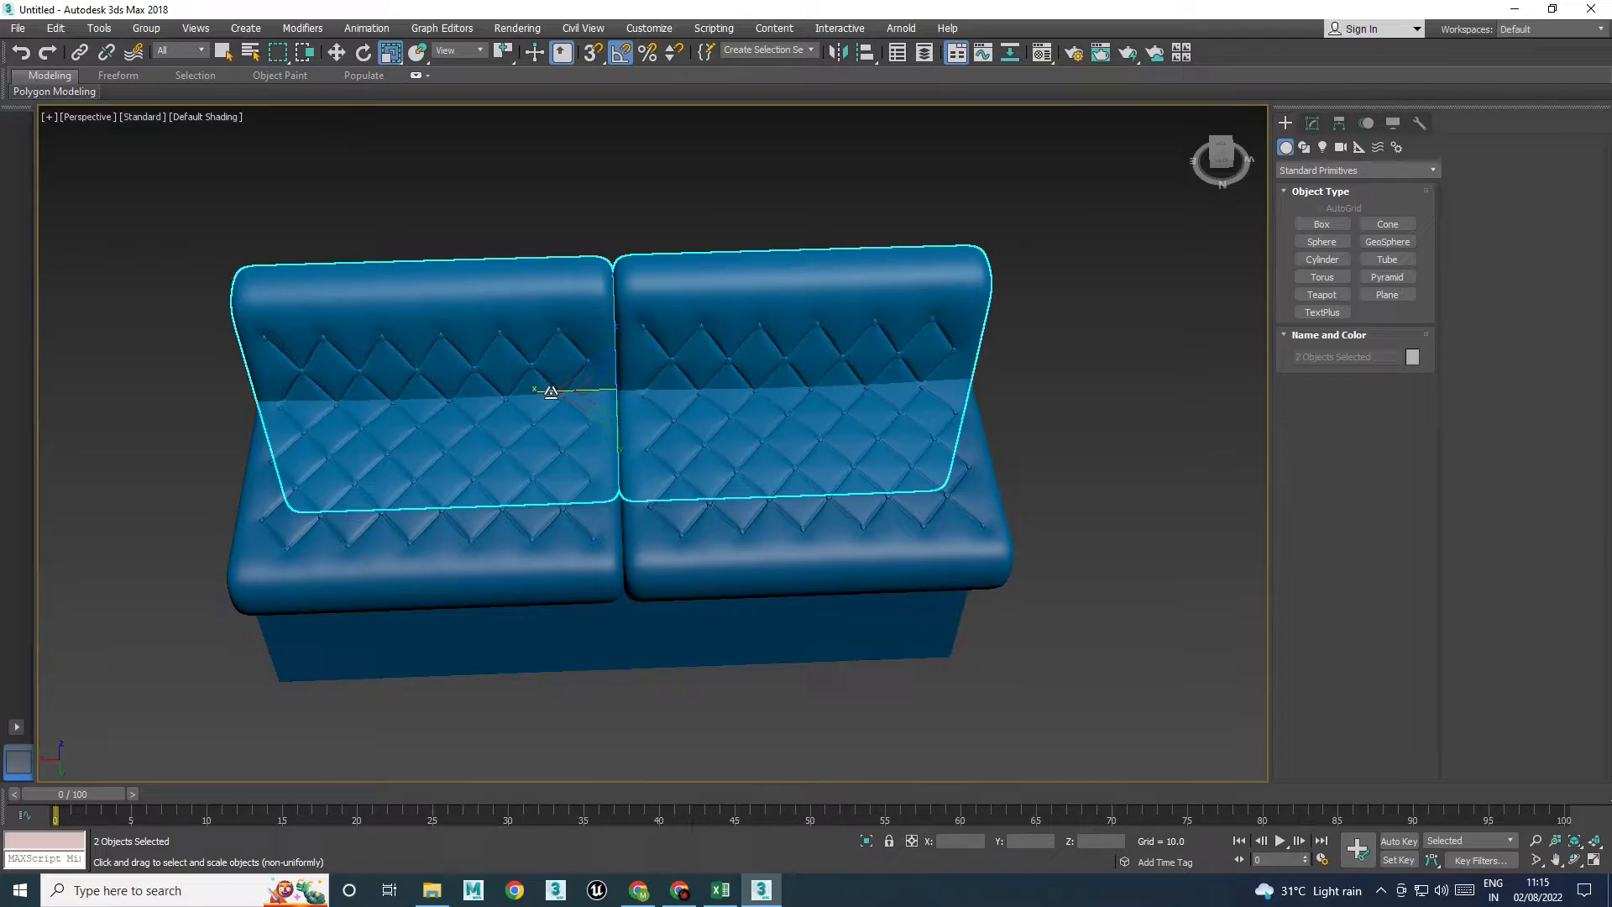
# Raise the two backrest cushions about 5 units along Z and deselect them
pyautogui.press('w')
pyautogui.keyDown('alt'); pyautogui.moveTo(551, 392); pyautogui.dragTo(720, 397, button='middle'); pyautogui.keyUp('alt')
pyautogui.moveTo(604, 331)
pyautogui.mouseDown()
pyautogui.moveTo(615, 342)
pyautogui.moveTo(617, 318)
pyautogui.mouseUp()
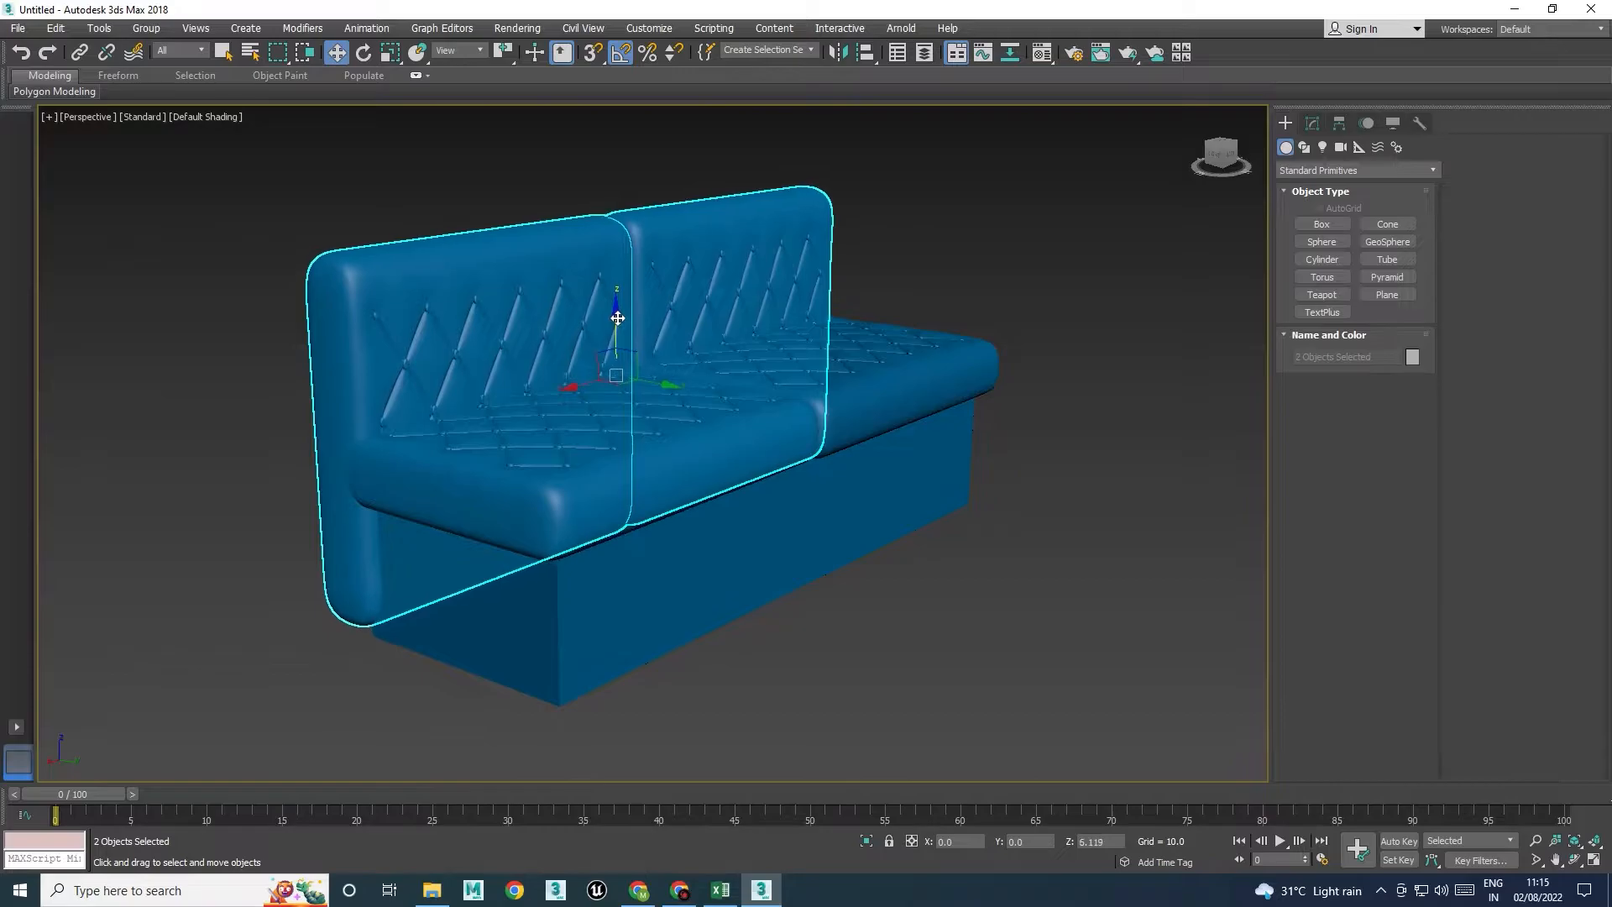
pyautogui.click(1031, 365)
pyautogui.keyDown('alt'); pyautogui.moveTo(1031, 365); pyautogui.dragTo(929, 420, button='middle'); pyautogui.keyUp('alt')
pyautogui.moveTo(409, 468); pyautogui.dragTo(547, 376, button='middle')
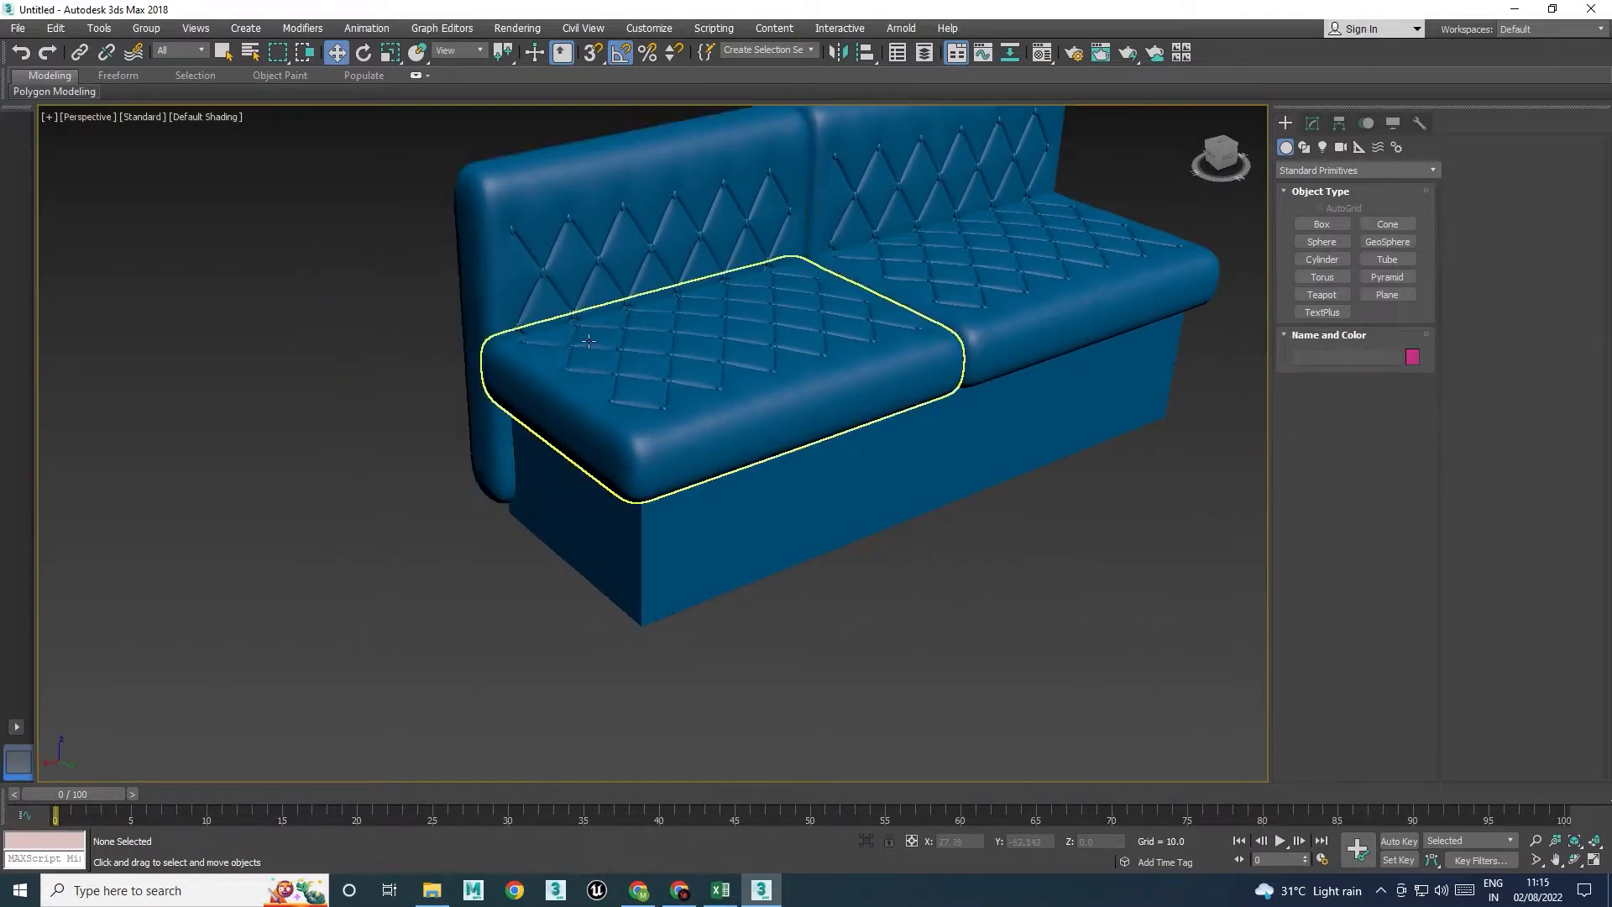
# Clone one backrest cushion as a single copy placed beside the sofa's end along X
pyautogui.keyDown('alt'); pyautogui.moveTo(681, 320); pyautogui.dragTo(561, 273, button='middle'); pyautogui.keyUp('alt')
pyautogui.click(561, 272)
pyautogui.scroll(-5, 588, 311)
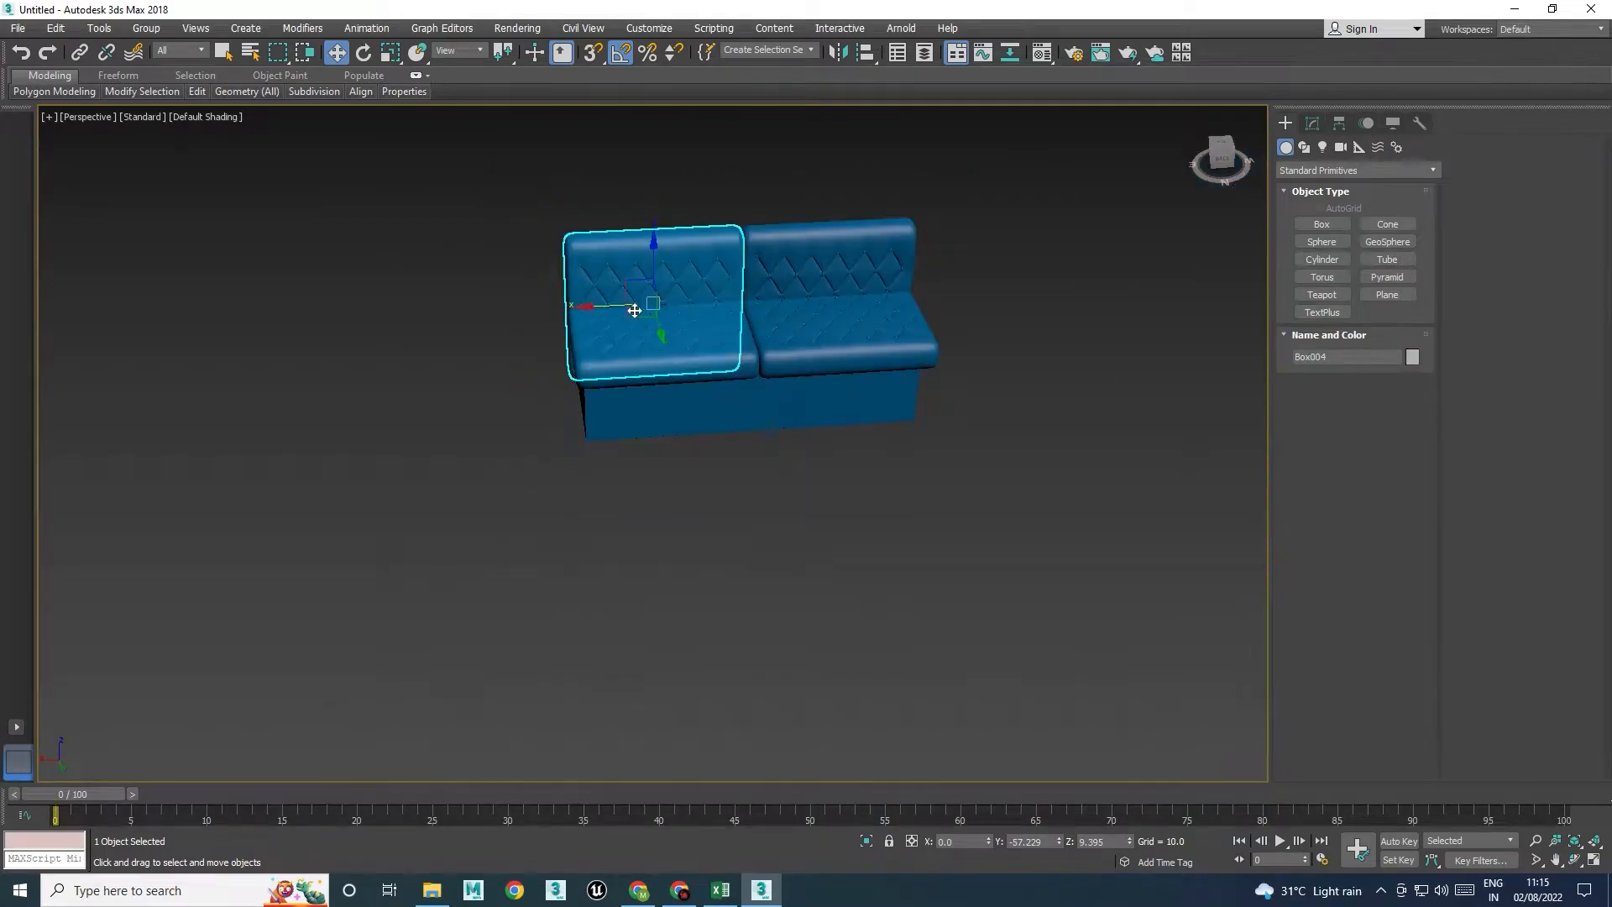
pyautogui.keyDown('shift'); pyautogui.moveTo(550, 323); pyautogui.dragTo(319, 335); pyautogui.keyUp('shift')
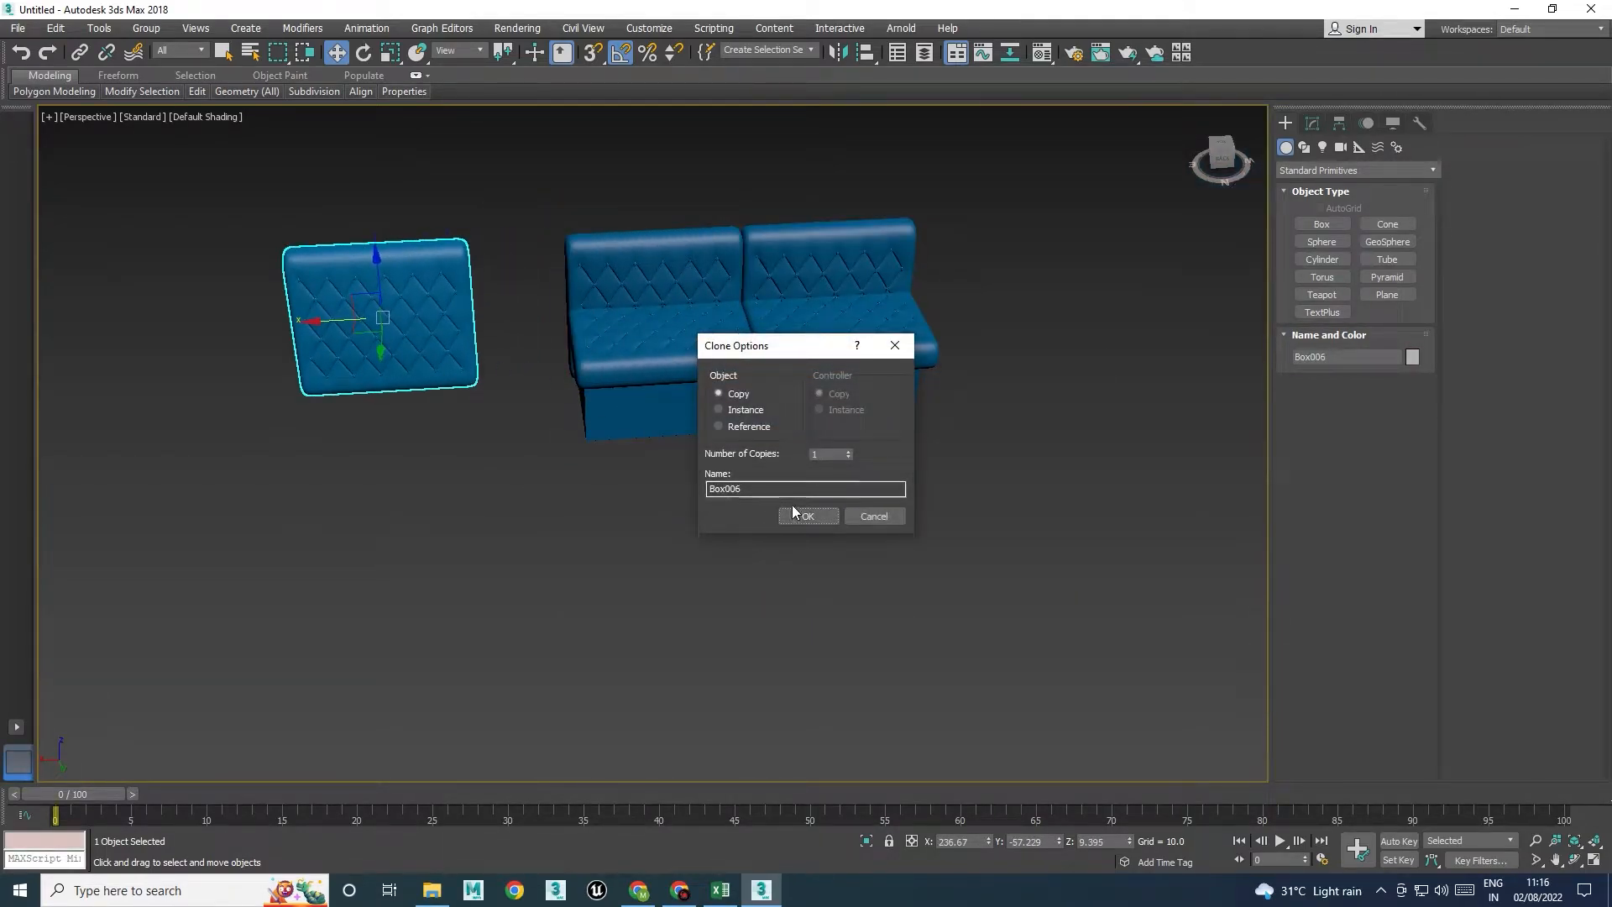
pyautogui.click(808, 515)
# Rotate the copied cushion 90 degrees about the vertical axis and move it against the sofa's end as an armrest
pyautogui.press('e')
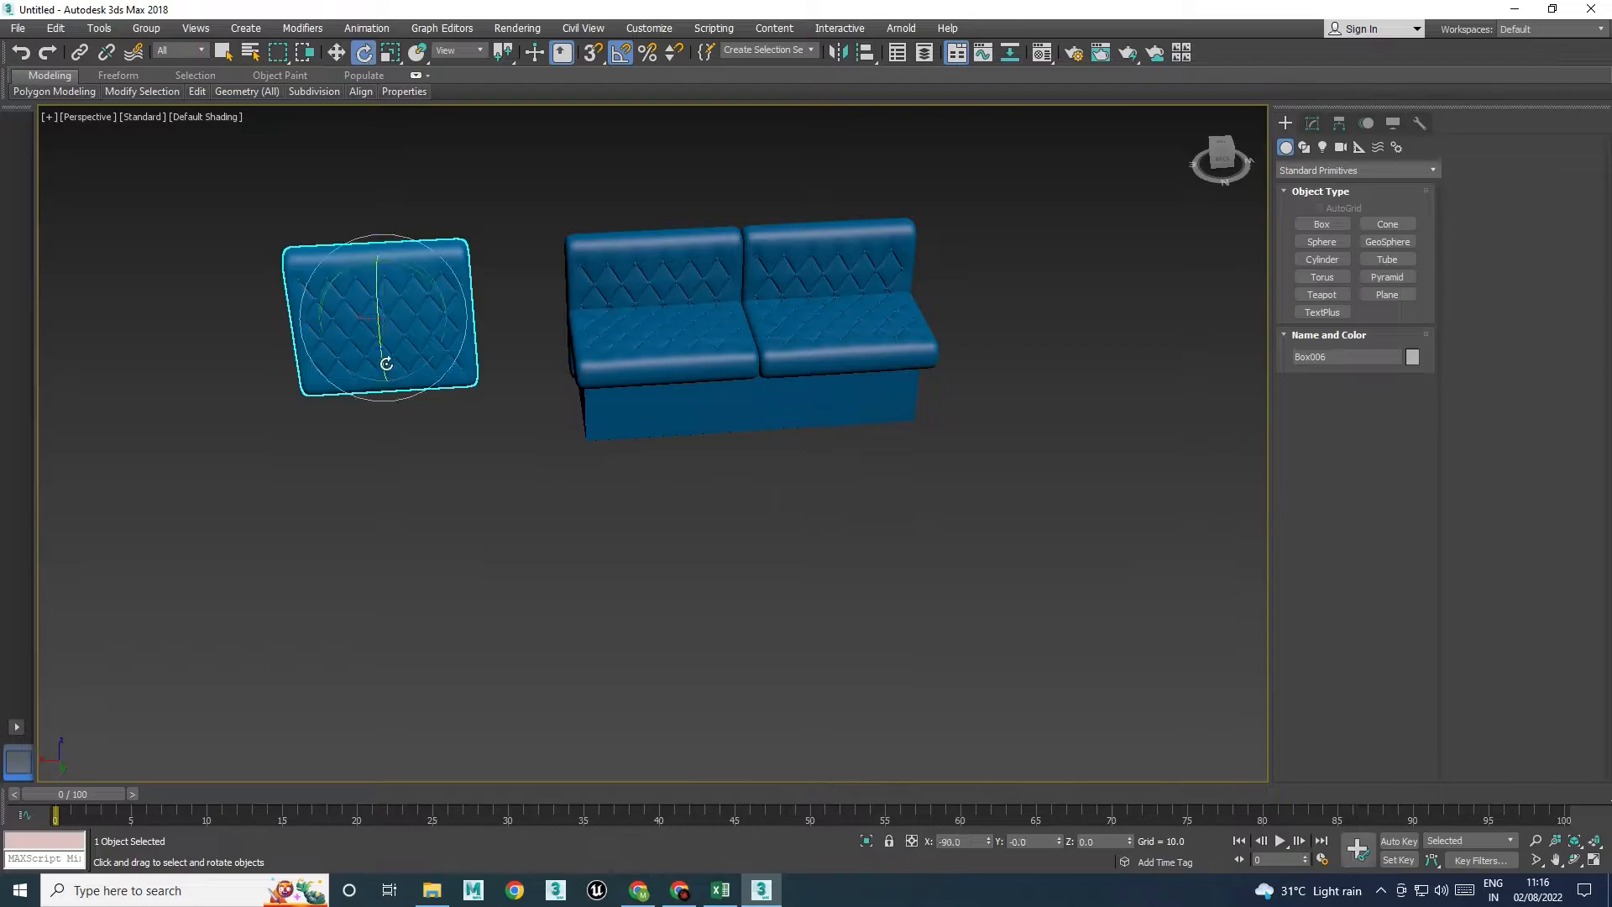
pyautogui.moveTo(356, 350); pyautogui.dragTo(507, 324)
pyautogui.press('w')
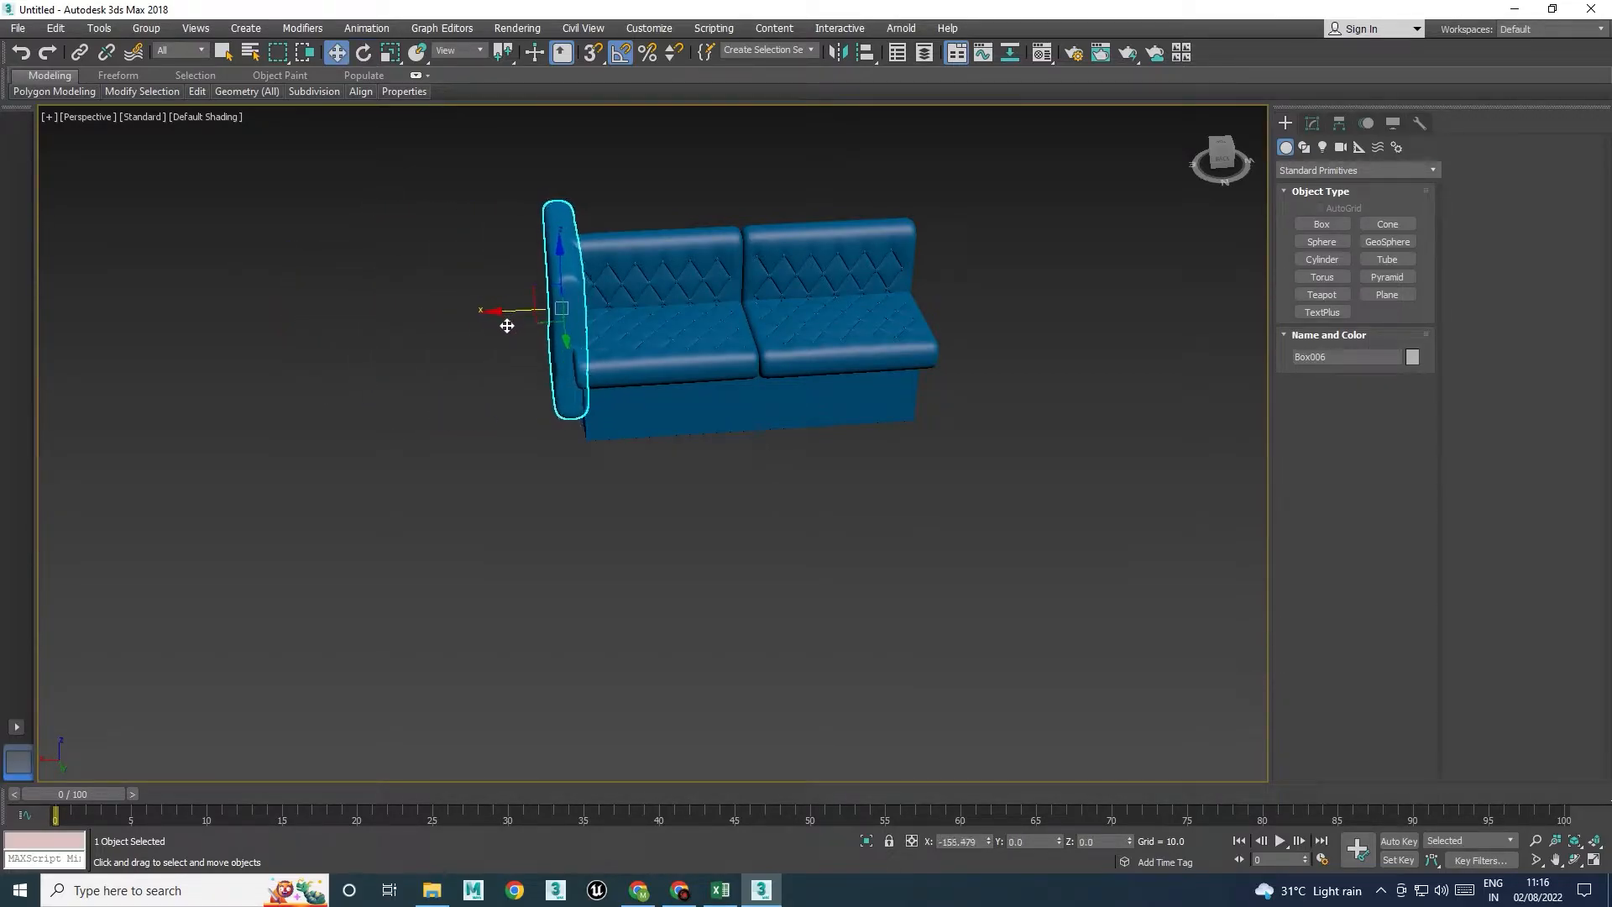
pyautogui.keyDown('alt'); pyautogui.moveTo(507, 325); pyautogui.dragTo(633, 398, button='middle'); pyautogui.keyUp('alt')
pyautogui.scroll(2, 612, 319)
pyautogui.moveTo(612, 324); pyautogui.dragTo(680, 336)
# Scale the armrest along its depth to match the depth of the seat
pyautogui.keyDown('alt'); pyautogui.moveTo(681, 336); pyautogui.dragTo(687, 418, button='middle'); pyautogui.keyUp('alt')
pyautogui.press('r')
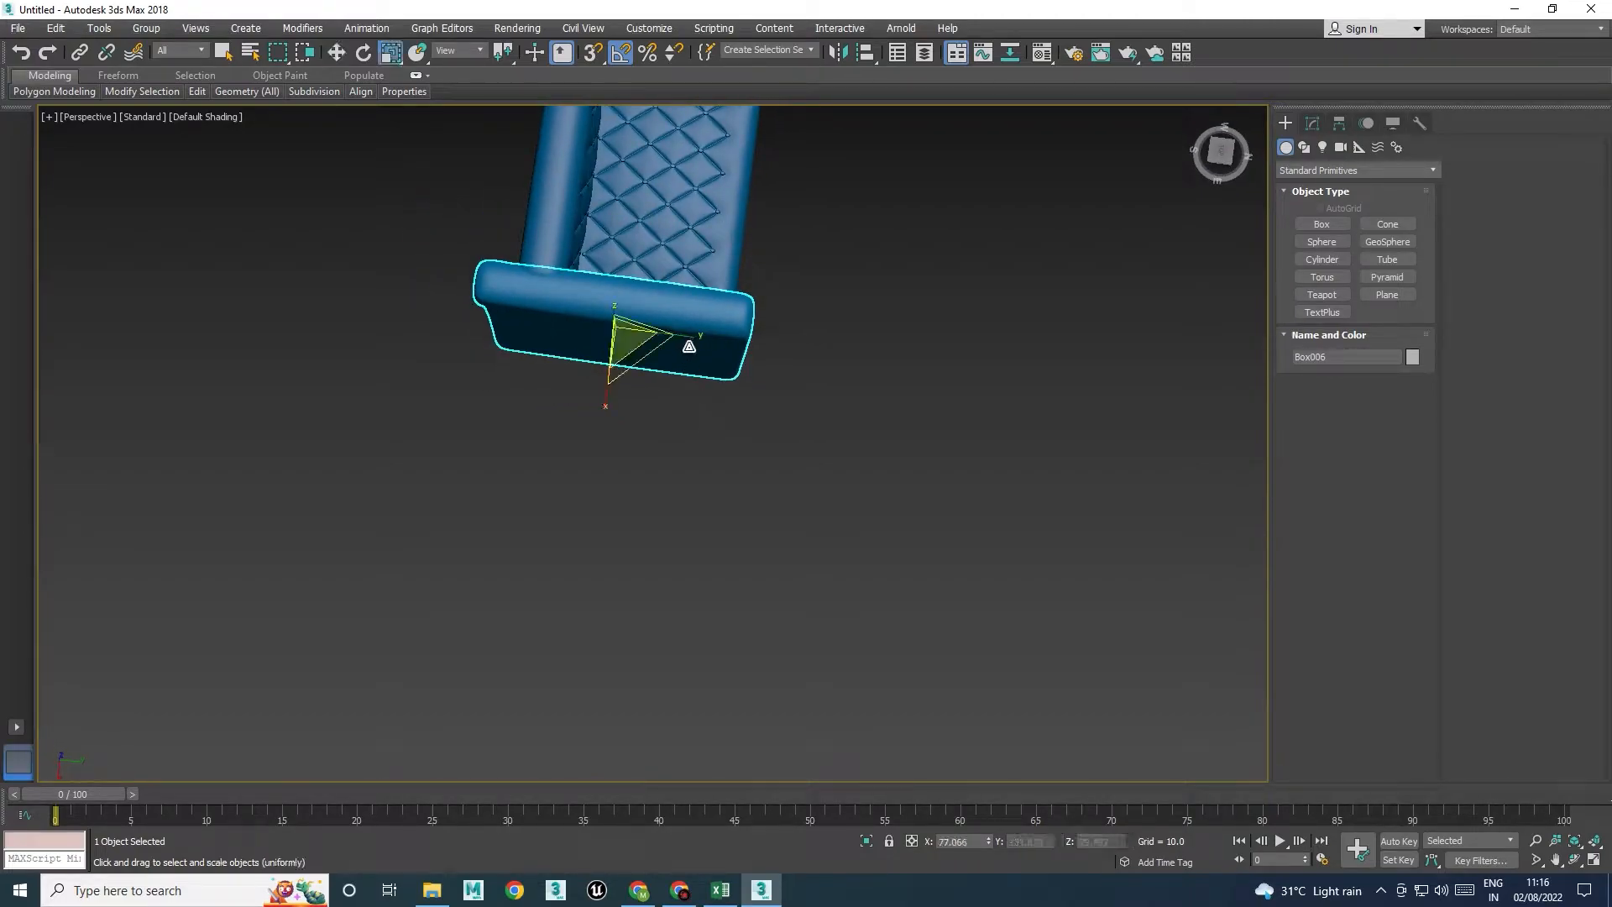
pyautogui.moveTo(694, 338)
pyautogui.mouseDown()
pyautogui.moveTo(674, 336)
pyautogui.moveTo(706, 341)
pyautogui.mouseUp()
pyautogui.press('w')
pyautogui.press('r')
pyautogui.press('w')
# Shift the armrest slightly outward from the seat and lower it to about Z 0.9
pyautogui.keyDown('alt'); pyautogui.moveTo(695, 345); pyautogui.dragTo(573, 356, button='middle'); pyautogui.keyUp('alt')
pyautogui.moveTo(617, 356); pyautogui.dragTo(568, 479, button='middle')
pyautogui.scroll(4, 579, 480)
pyautogui.moveTo(433, 391)
pyautogui.mouseDown()
pyautogui.moveTo(373, 388)
pyautogui.moveTo(409, 398)
pyautogui.mouseUp()
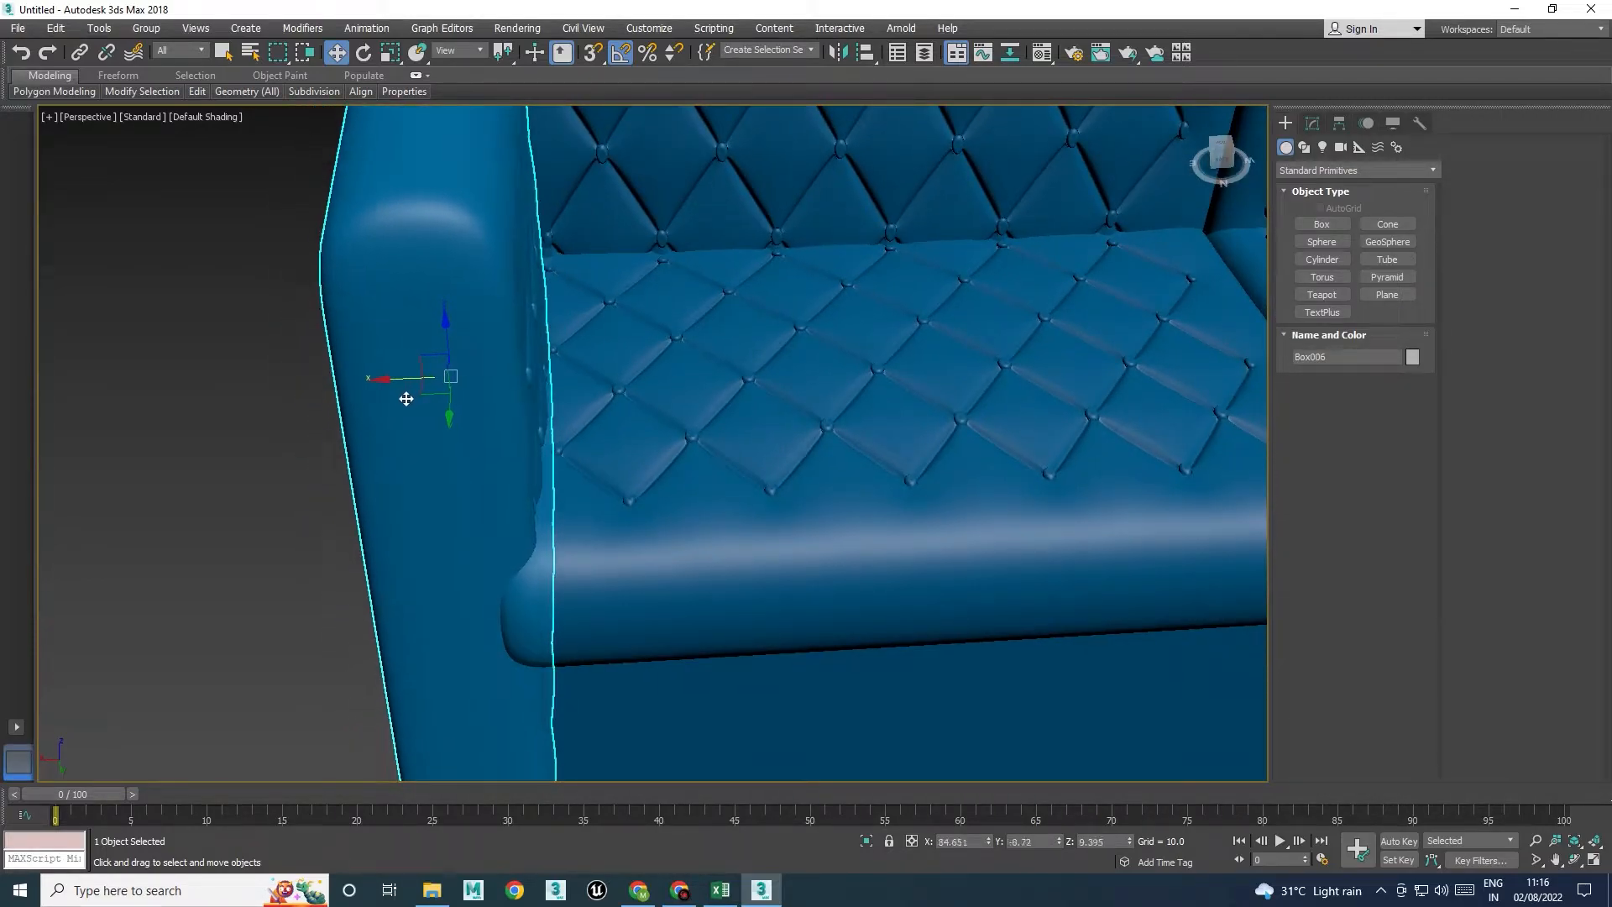
pyautogui.scroll(-5, 406, 399)
pyautogui.keyDown('alt'); pyautogui.moveTo(407, 399); pyautogui.dragTo(496, 467, button='middle'); pyautogui.keyUp('alt')
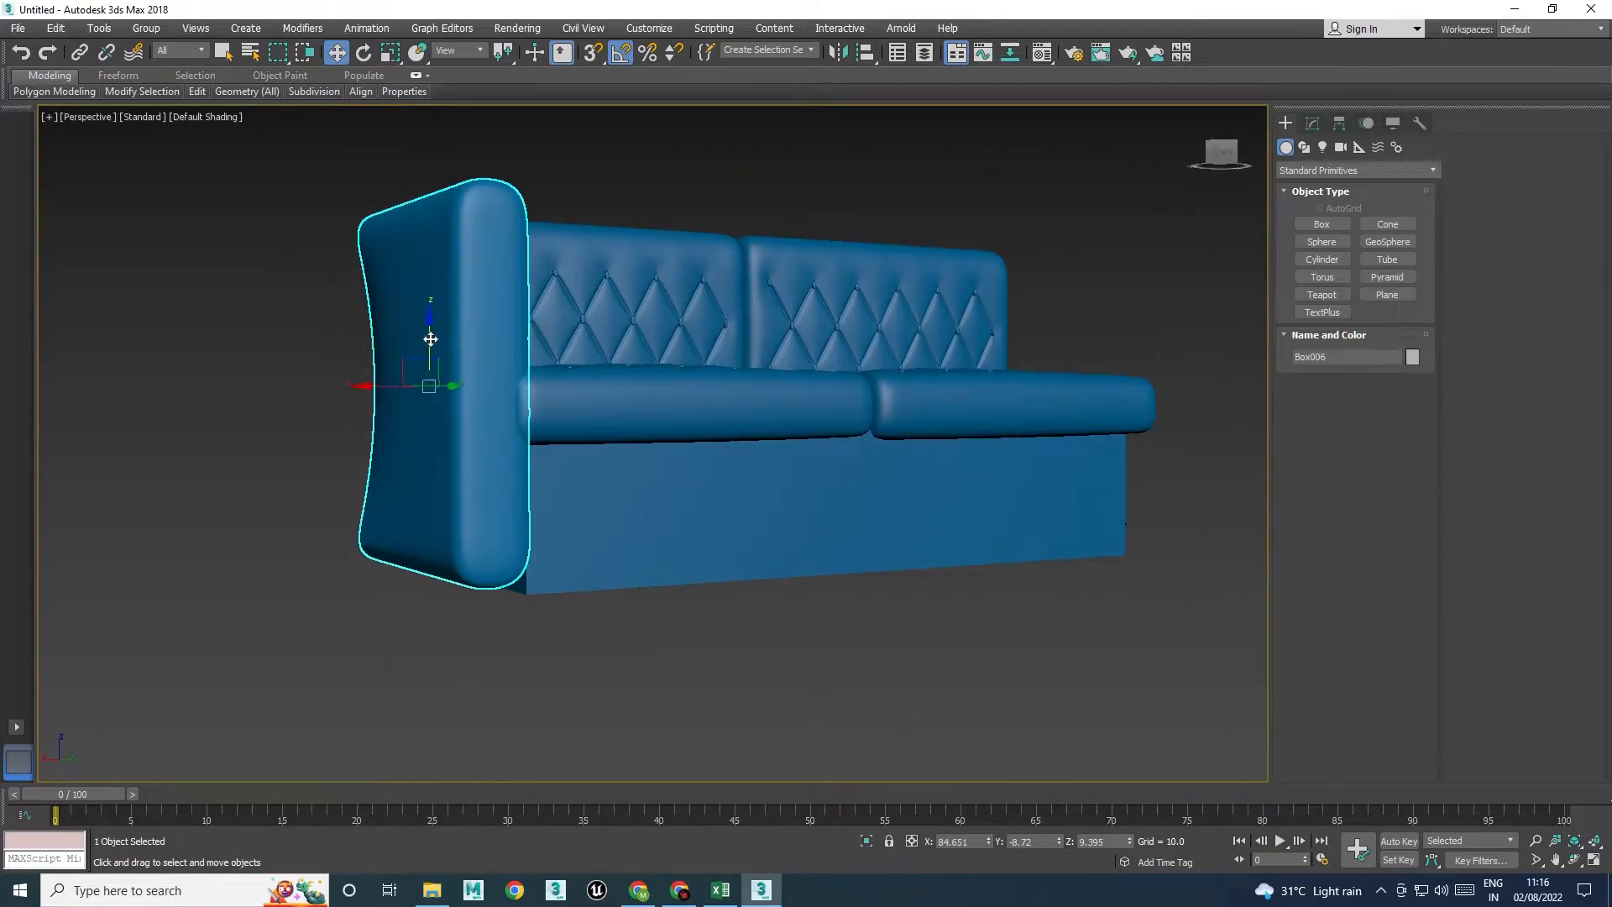
pyautogui.moveTo(430, 338); pyautogui.dragTo(437, 361)
pyautogui.keyDown('alt'); pyautogui.moveTo(554, 501); pyautogui.dragTo(802, 524, button='middle'); pyautogui.keyUp('alt')
# Edit the armrest's FFD 4x4x4 control points, moving the rear edge points outward along X to straighten its sunken outer side
pyautogui.click(1312, 124)
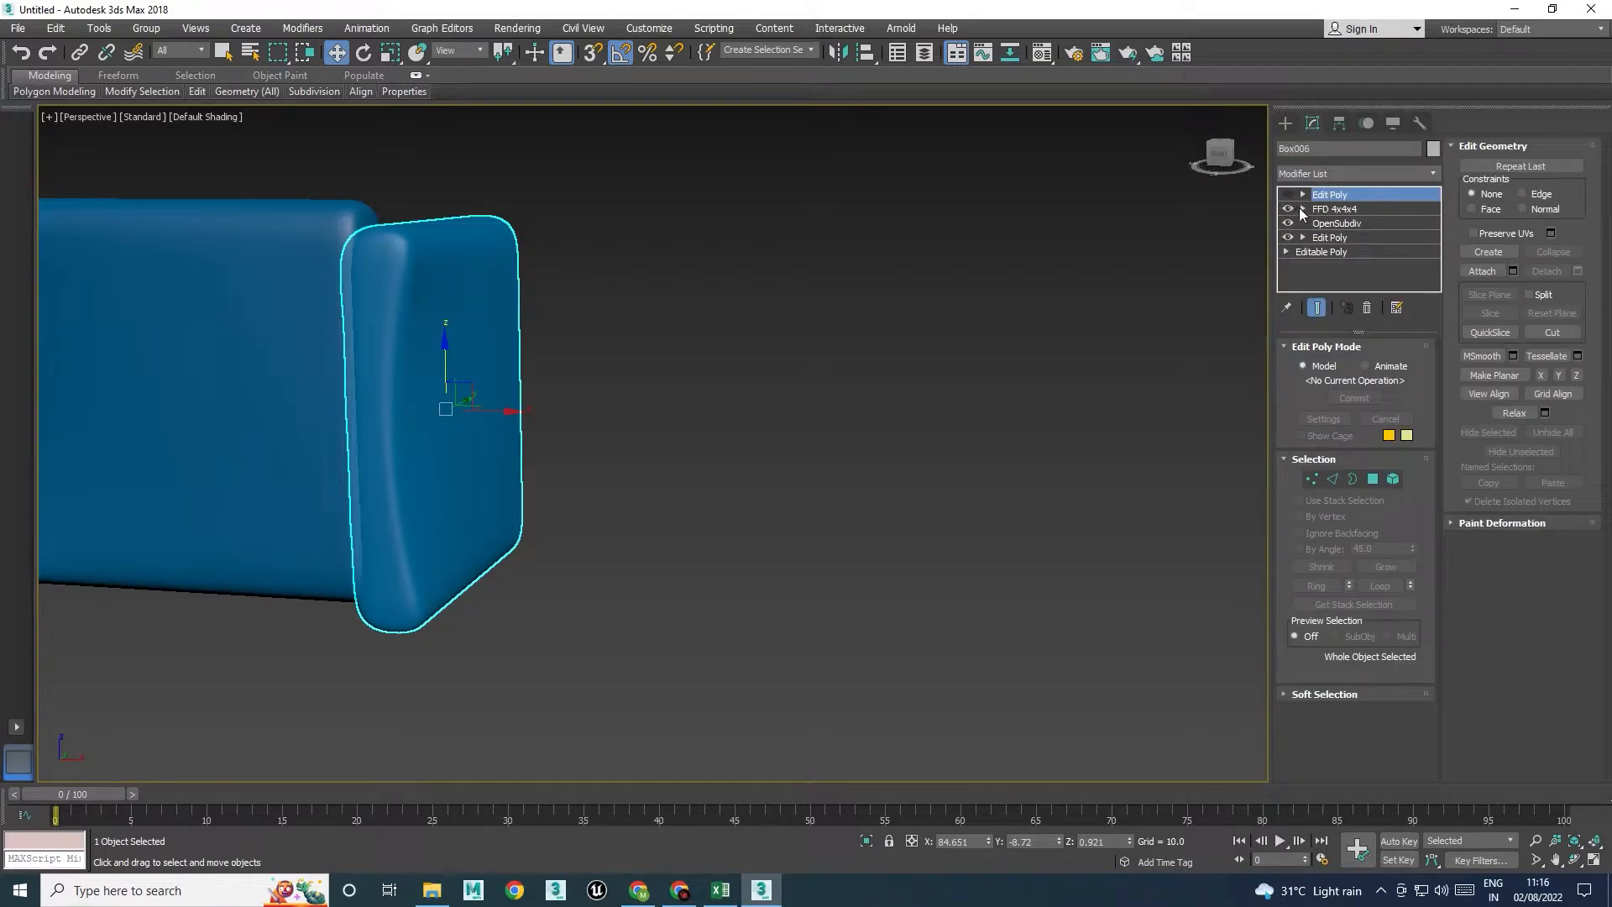
pyautogui.click(1302, 209)
pyautogui.click(1347, 223)
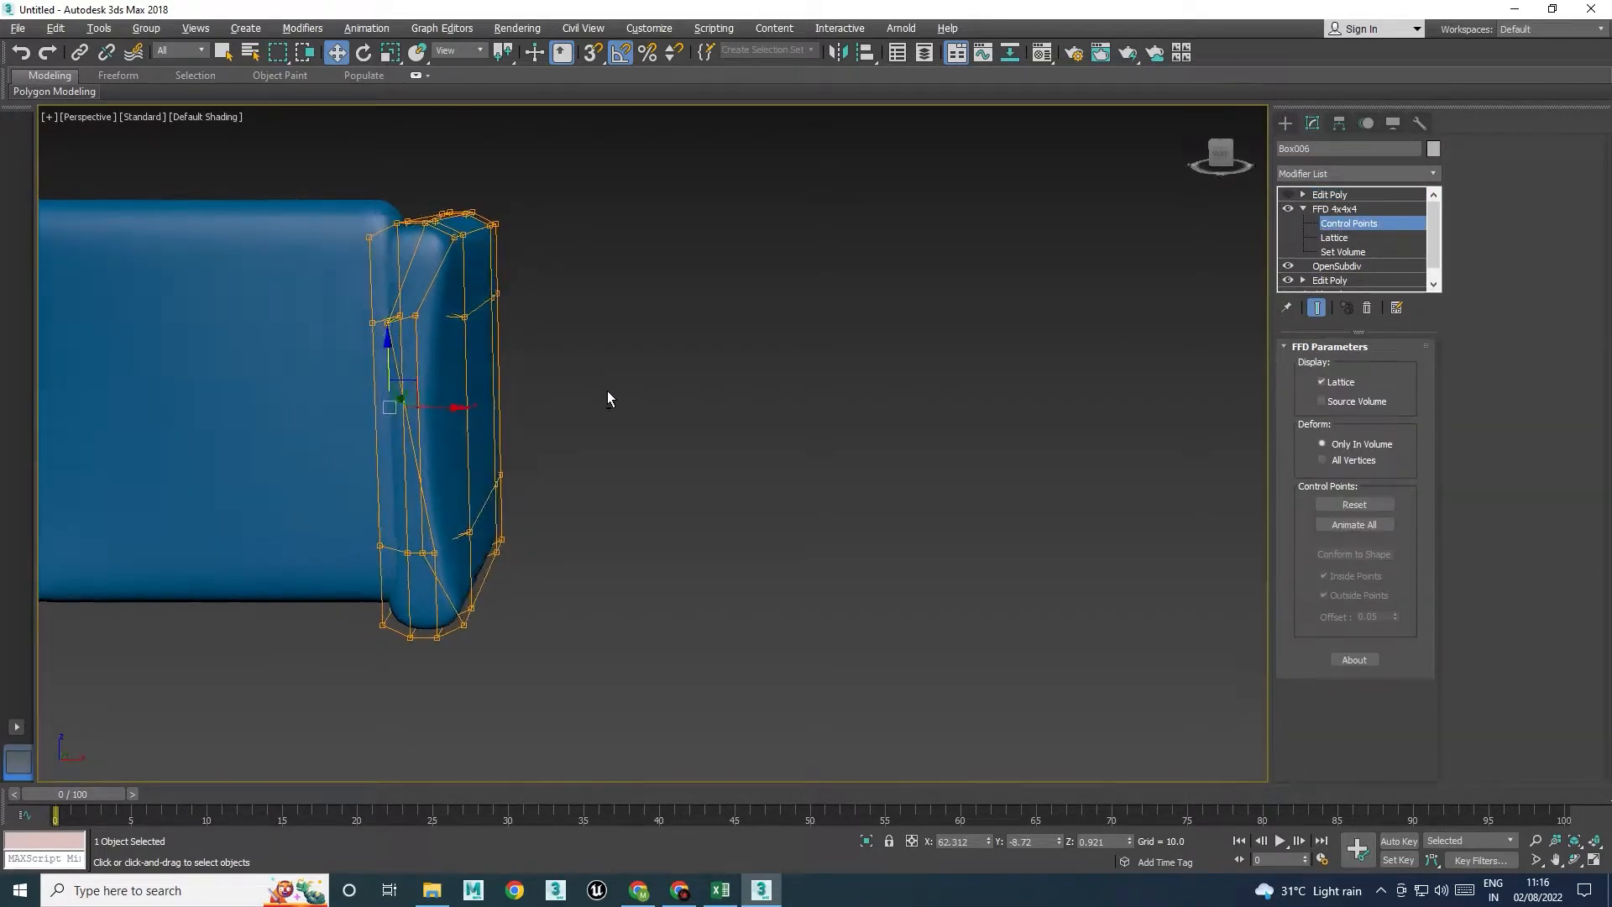
pyautogui.scroll(2, 392, 322)
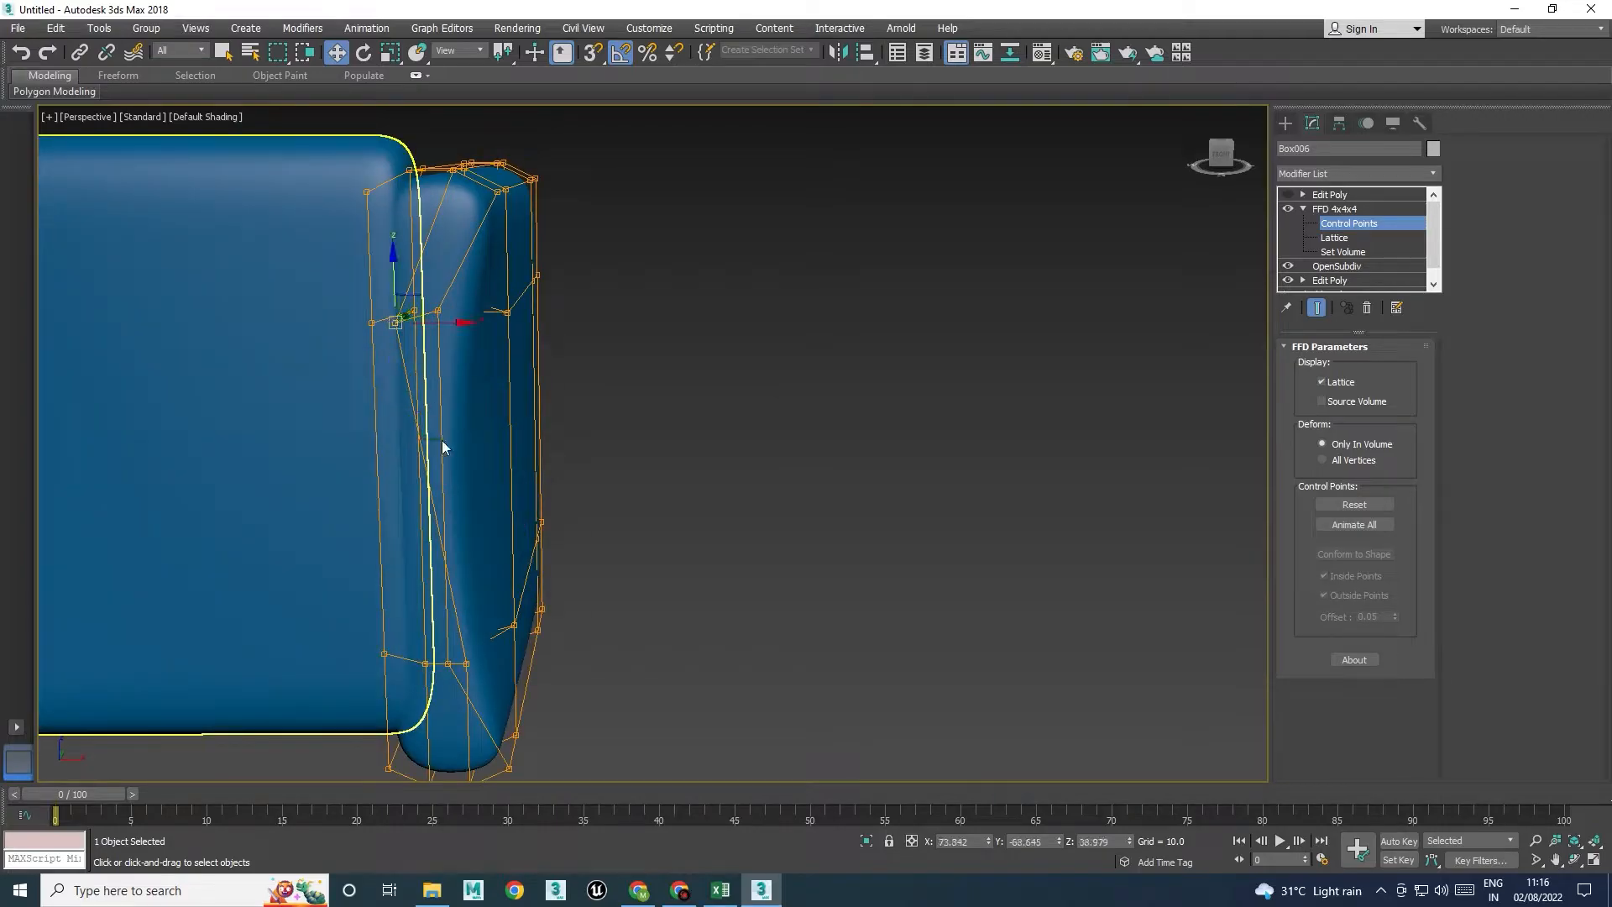
pyautogui.moveTo(464, 321); pyautogui.dragTo(625, 354)
pyautogui.hotkey('ctrl', 'z')
pyautogui.moveTo(487, 313); pyautogui.dragTo(522, 320)
pyautogui.hotkey('ctrl', 'z')
pyautogui.moveTo(450, 665); pyautogui.dragTo(551, 666)
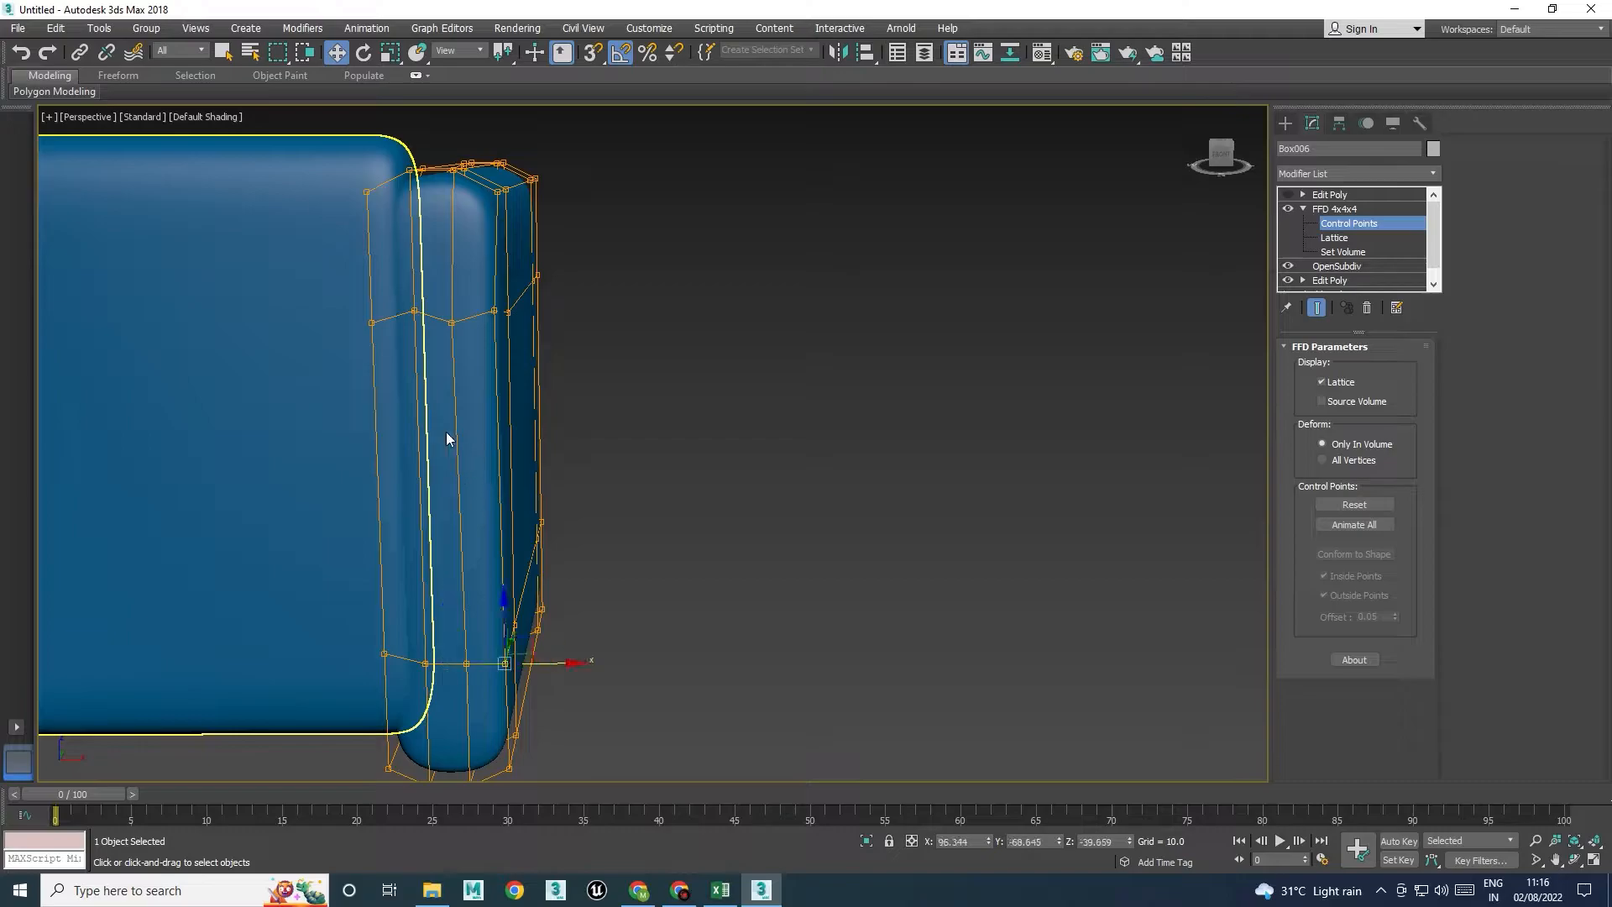
pyautogui.keyDown('alt'); pyautogui.moveTo(447, 323); pyautogui.dragTo(487, 319, button='middle'); pyautogui.keyUp('alt')
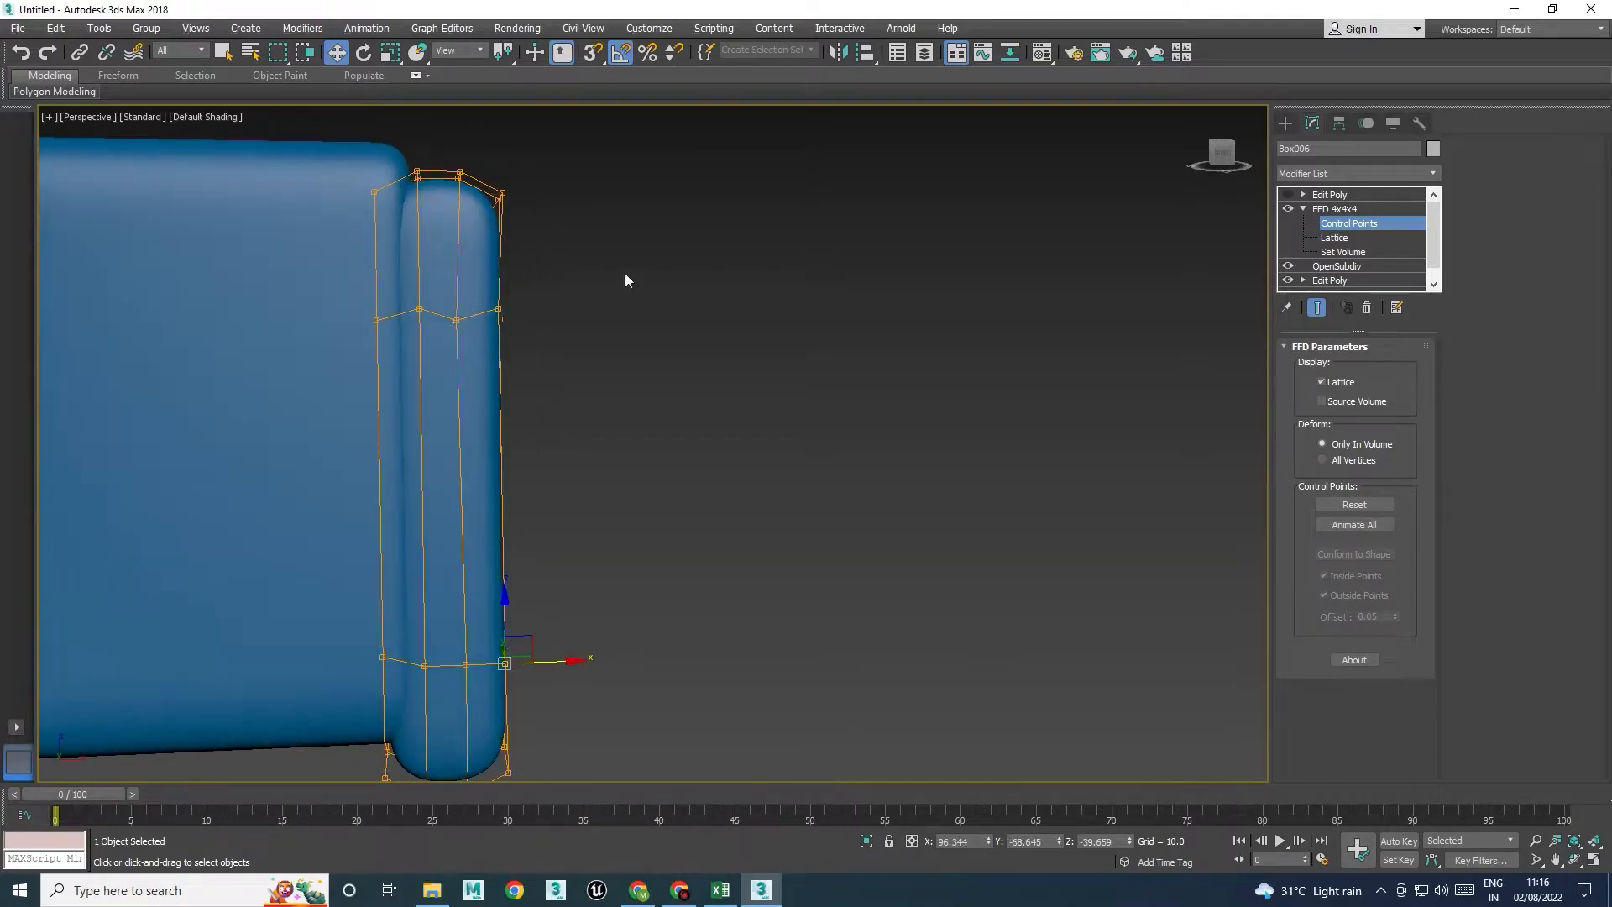
# Scale the armrest's upper row of FFD control points vertically to level them
pyautogui.moveTo(394, 382); pyautogui.dragTo(388, 380)
pyautogui.press('r')
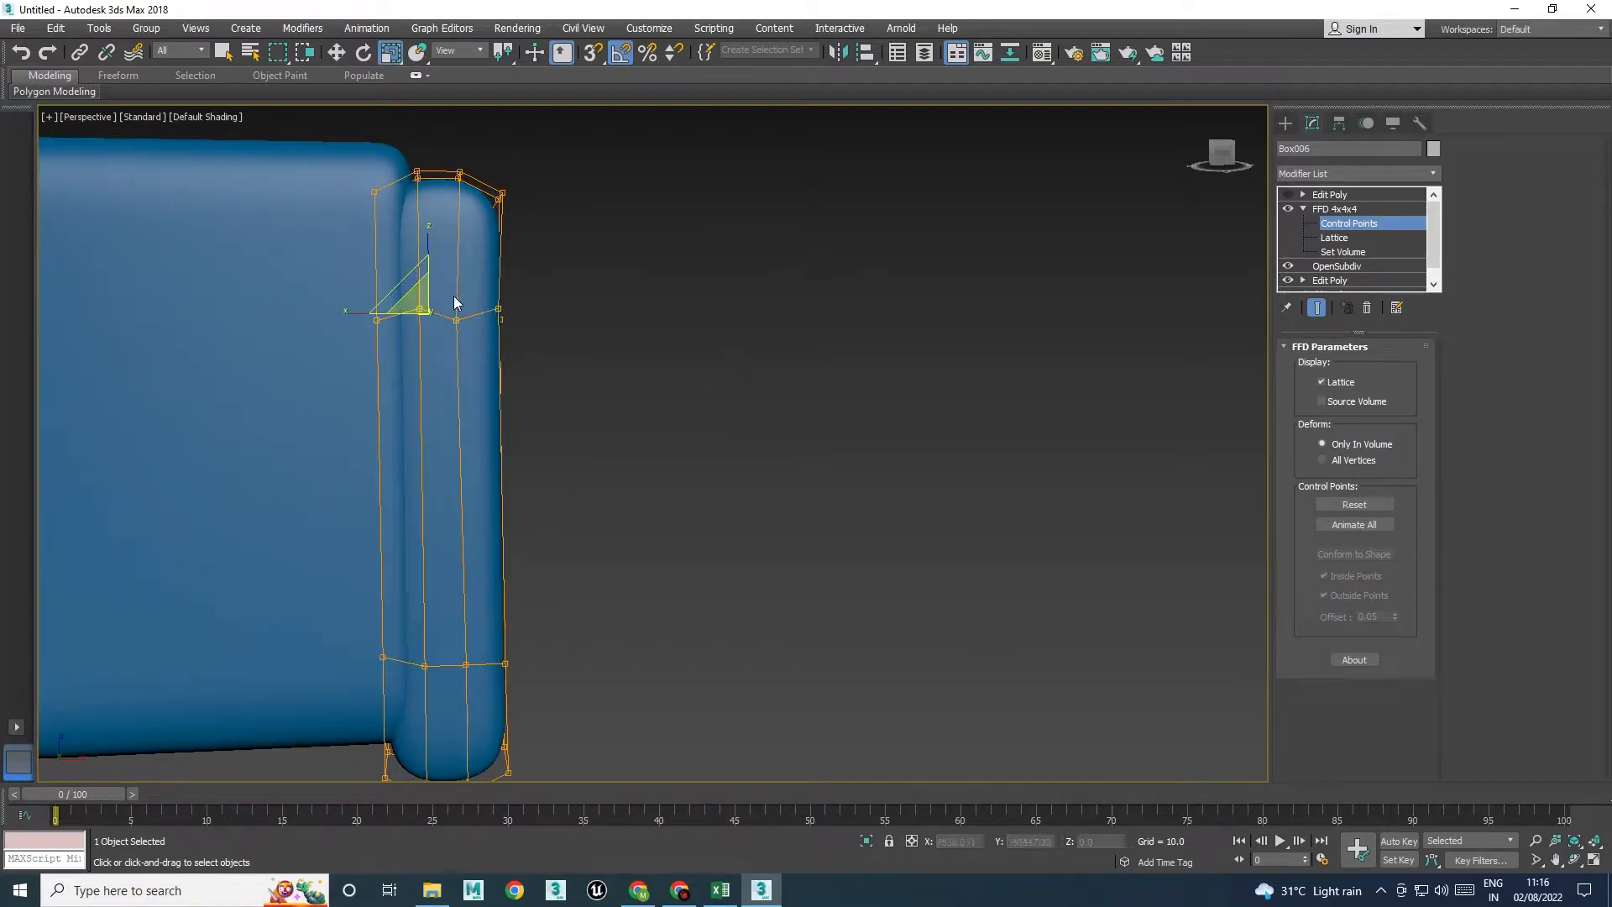
pyautogui.moveTo(431, 241); pyautogui.dragTo(430, 280)
pyautogui.press('w')
pyautogui.keyDown('alt'); pyautogui.moveTo(630, 590); pyautogui.dragTo(918, 437, button='middle'); pyautogui.keyUp('alt')
# Leave FFD control point editing, turn the armrest's top Edit Poly modifier back on and deselect the armrest
pyautogui.click(1303, 208)
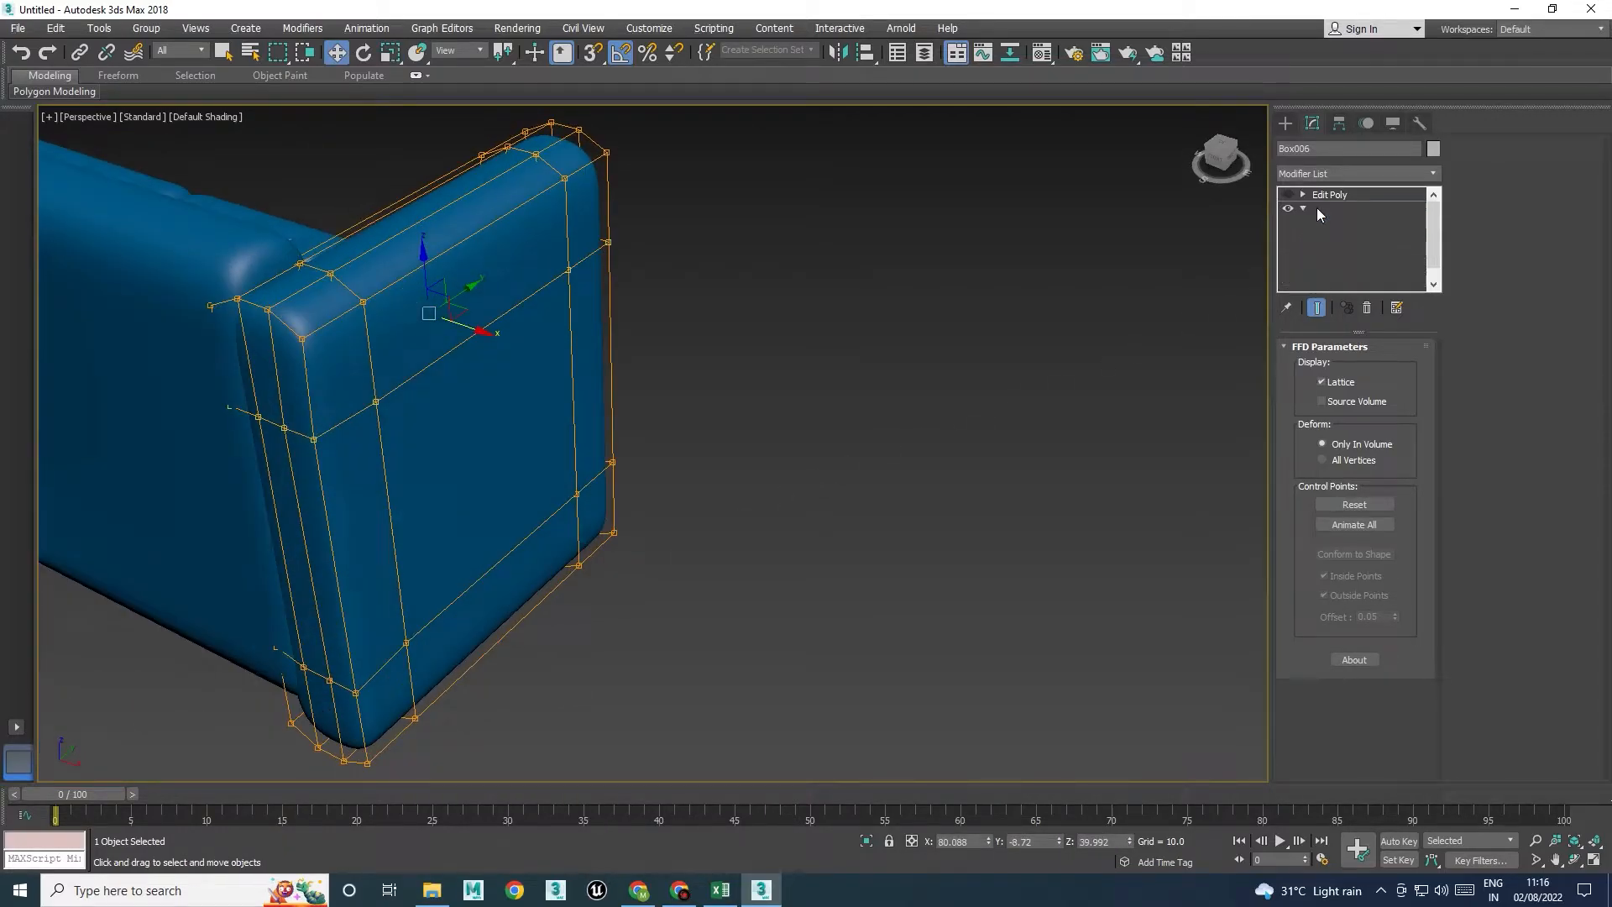
pyautogui.click(1310, 193)
pyautogui.click(880, 412)
pyautogui.keyDown('alt'); pyautogui.moveTo(880, 412); pyautogui.dragTo(457, 592, button='middle'); pyautogui.keyUp('alt')
pyautogui.moveTo(827, 613); pyautogui.dragTo(537, 579, button='middle')
pyautogui.keyDown('alt'); pyautogui.moveTo(537, 579); pyautogui.dragTo(643, 559, button='middle'); pyautogui.keyUp('alt')
pyautogui.scroll(-4, 817, 626)
pyautogui.moveTo(1072, 694); pyautogui.dragTo(1005, 689, button='middle')
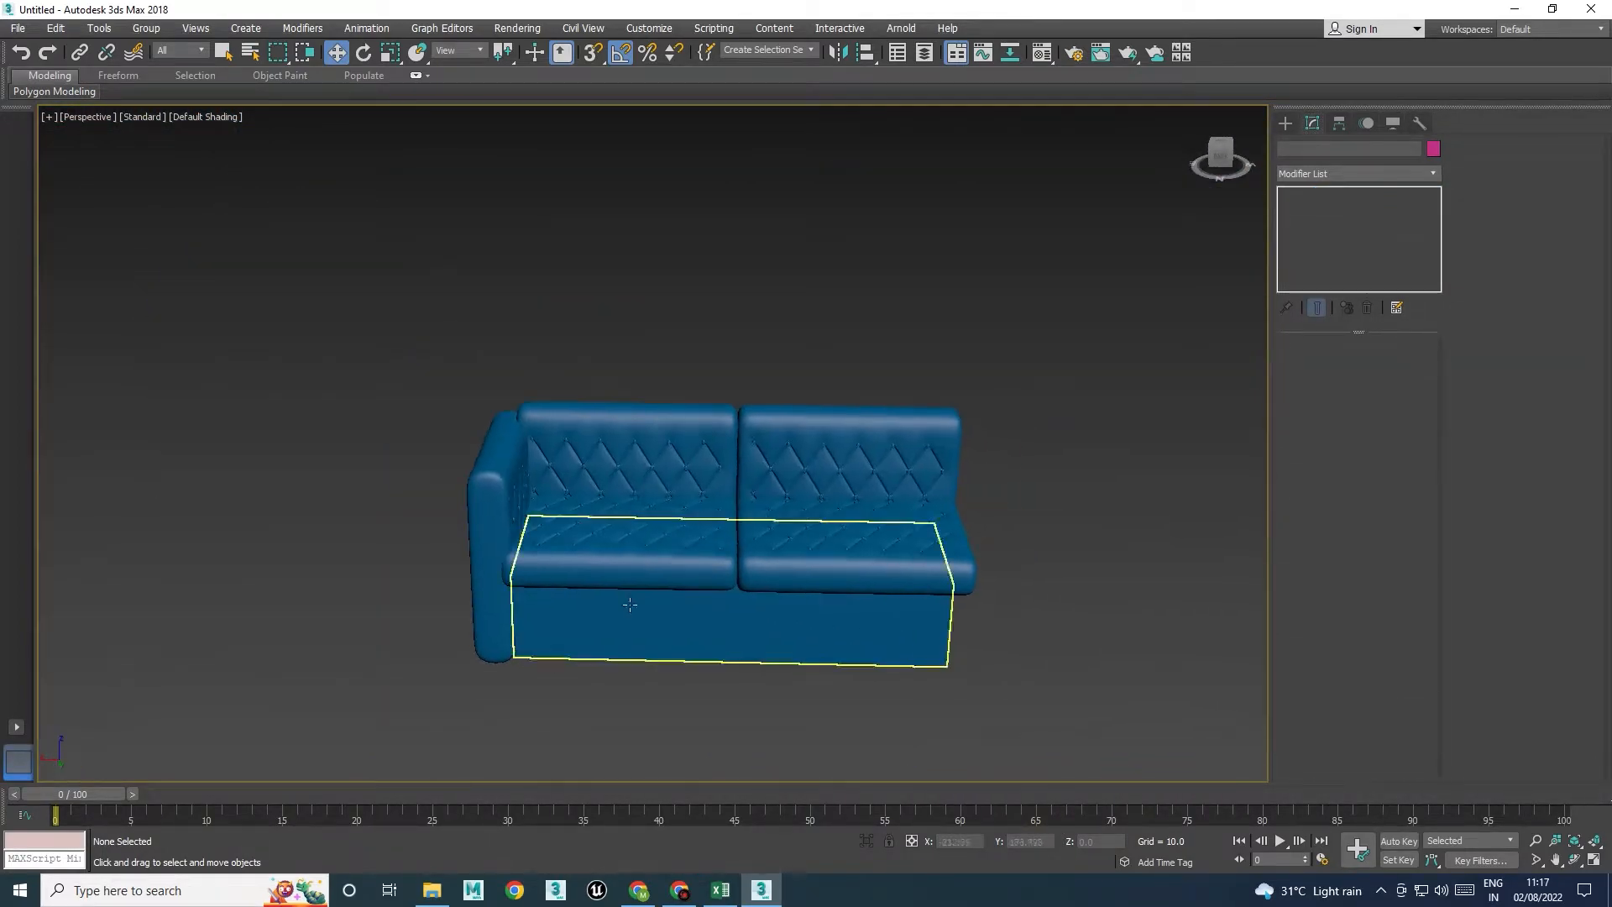
# Add a Bend modifier to the armrest
pyautogui.click(496, 494)
pyautogui.scroll(4, 502, 494)
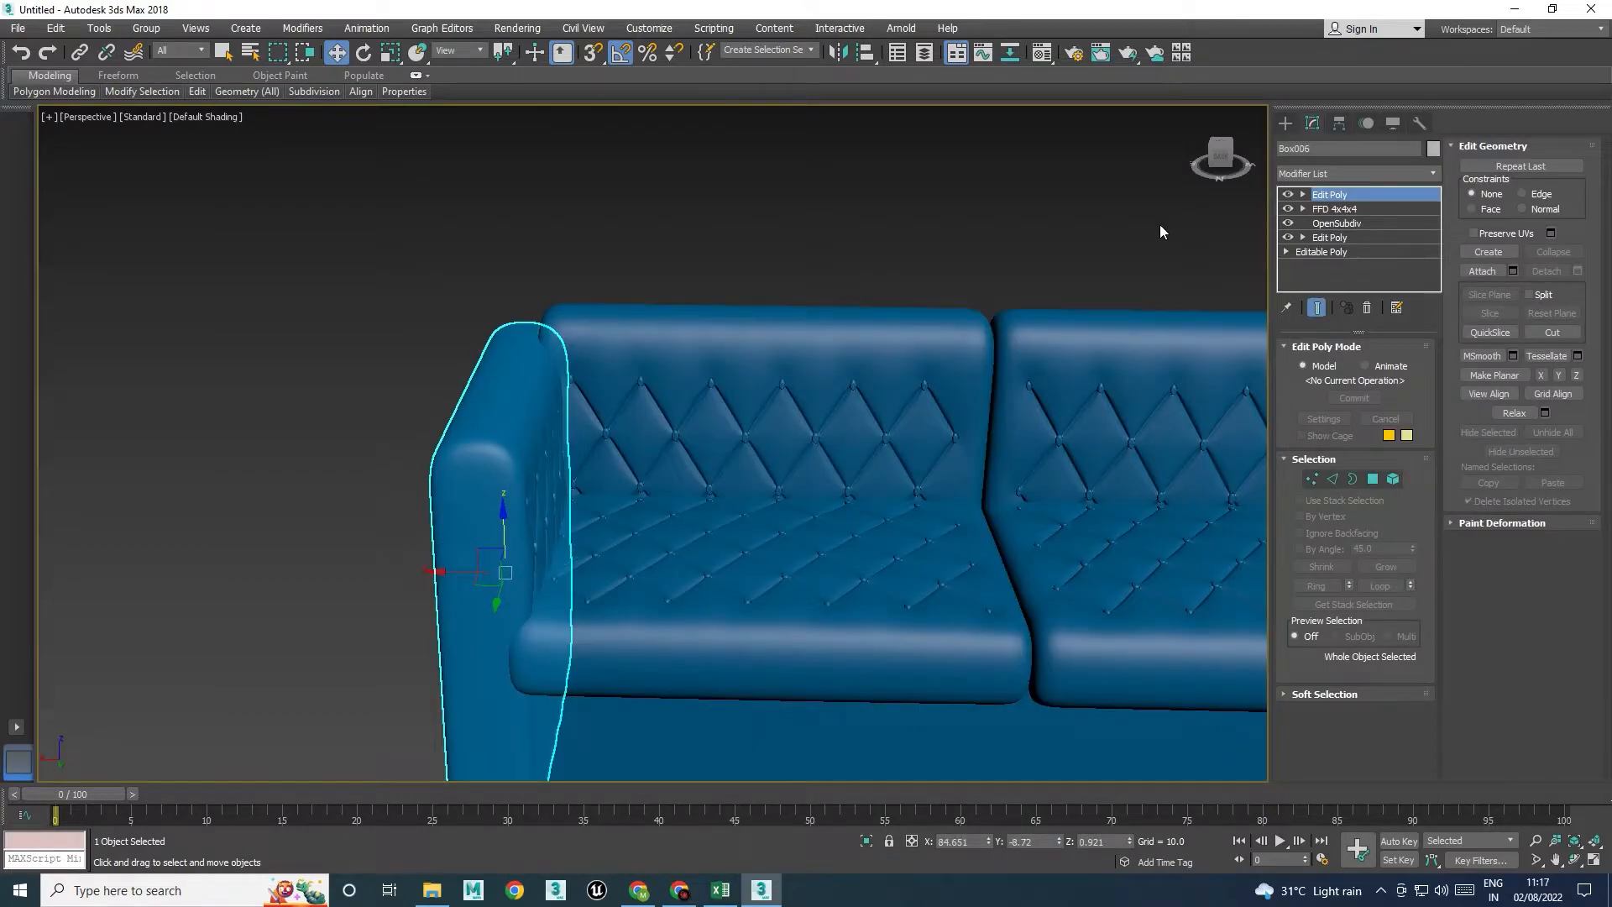
pyautogui.click(1301, 173)
pyautogui.press('b')
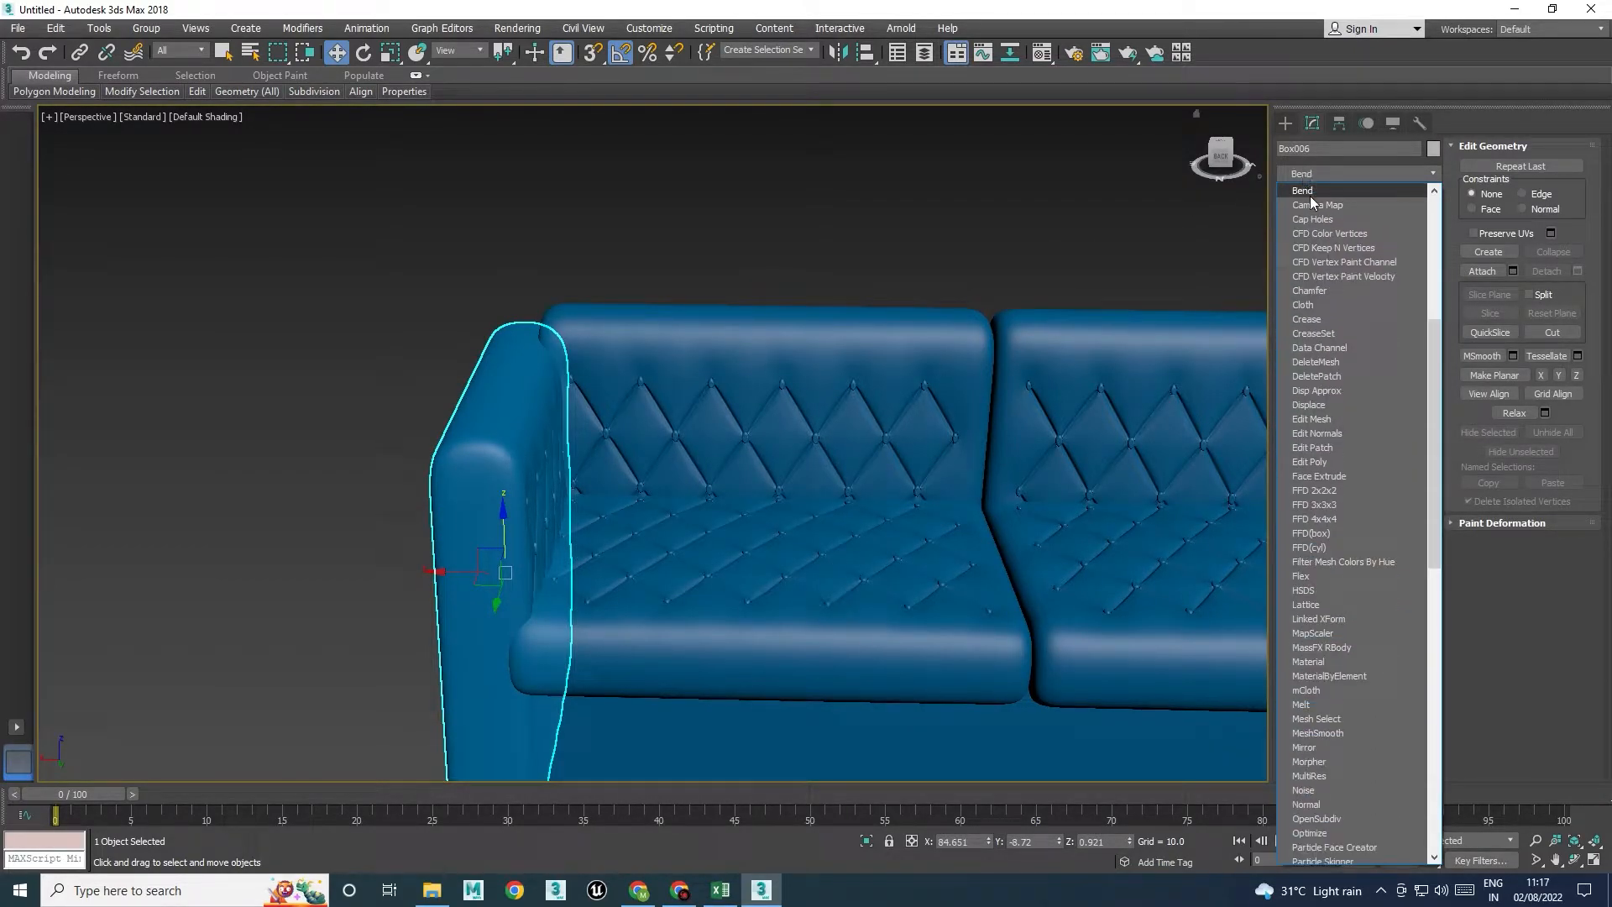
pyautogui.click(1310, 195)
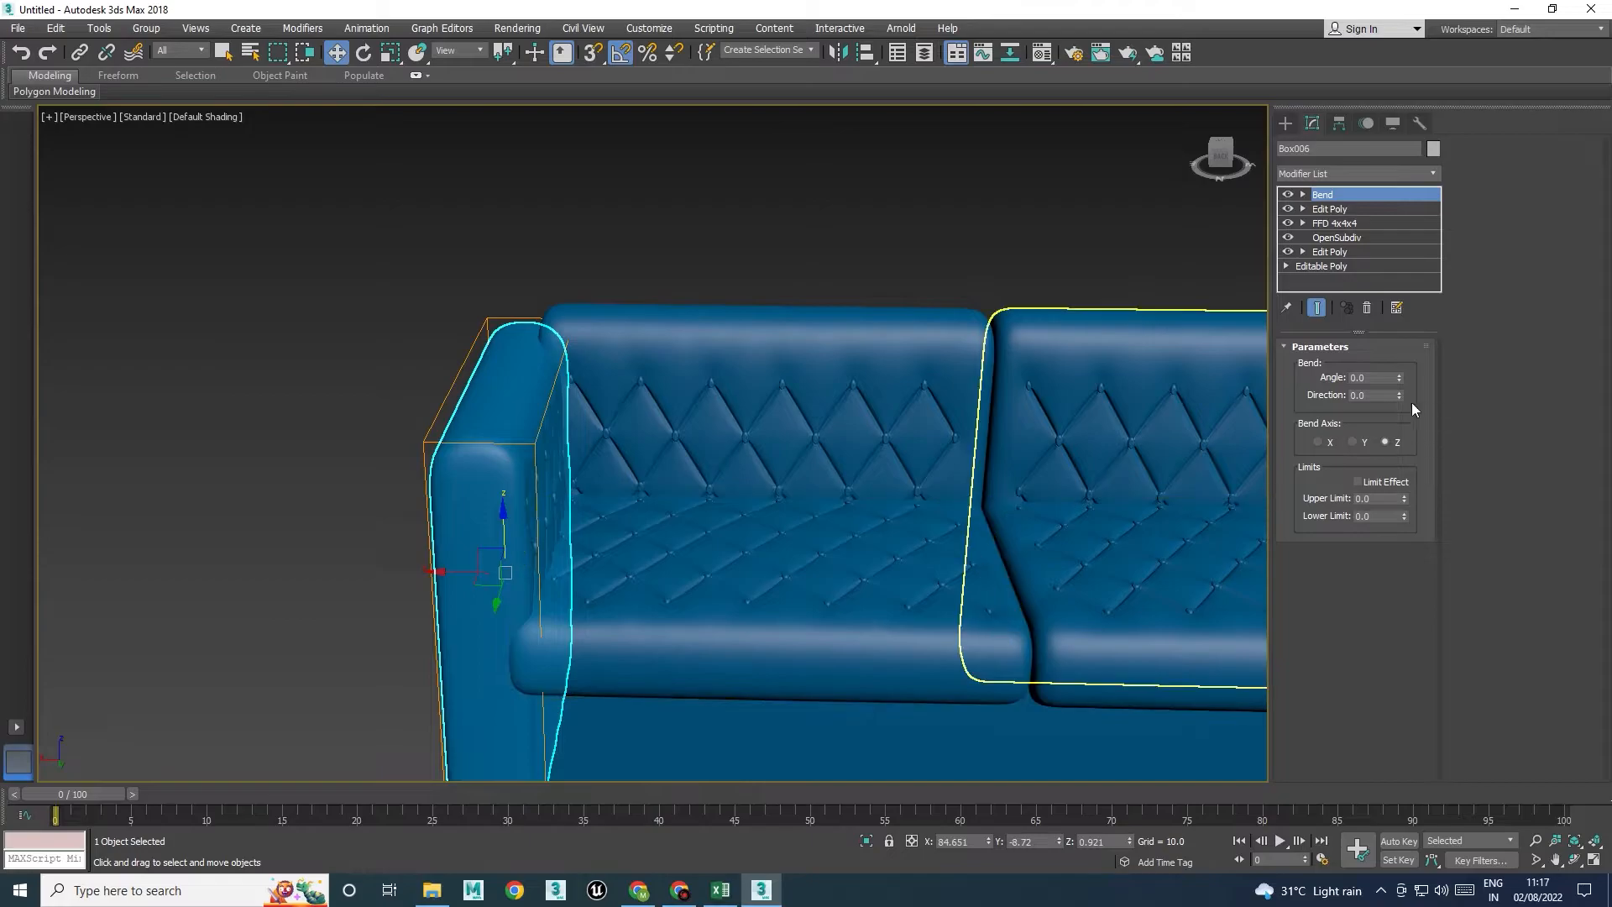
# Set the armrest's Bend to direction 90 on the Y axis with an angle of -192.5
pyautogui.moveTo(1401, 378); pyautogui.dragTo(1408, 331)
pyautogui.hotkey('ctrl', 'z')
pyautogui.write('9')
pyautogui.moveTo(1403, 377); pyautogui.dragTo(1342, 447)
pyautogui.click(1354, 442)
pyautogui.moveTo(1399, 377); pyautogui.dragTo(1478, 645)
pyautogui.keyDown('alt'); pyautogui.moveTo(739, 626); pyautogui.dragTo(612, 414, button='middle'); pyautogui.keyUp('alt')
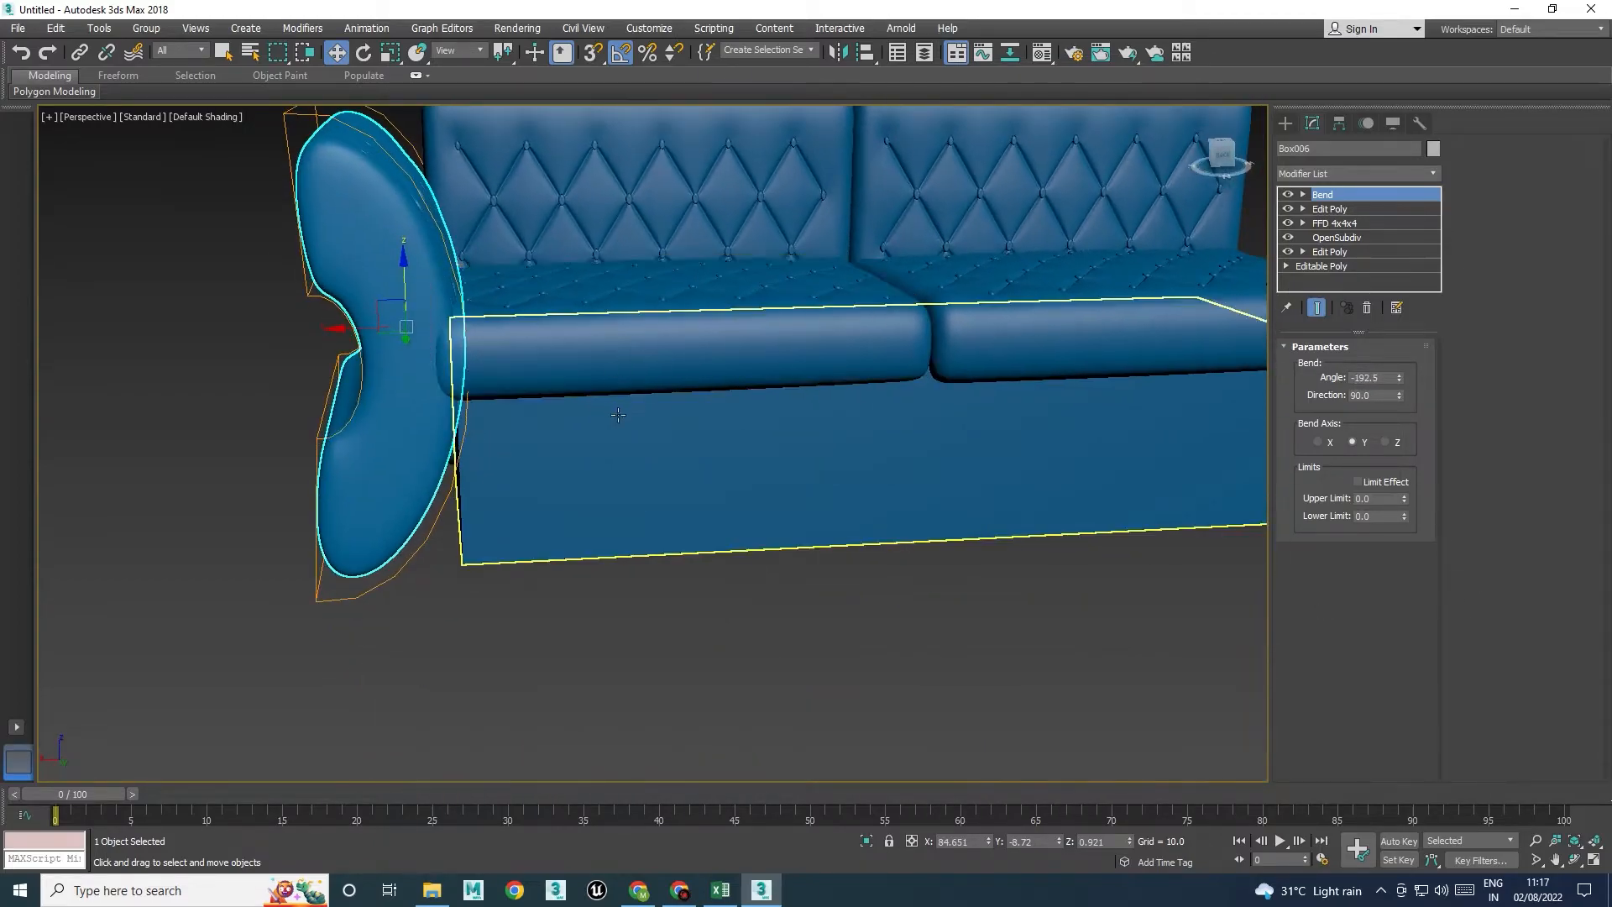
# Limit the armrest's bend effect, with an upper limit of 0 and a lower limit of about -79.1
pyautogui.click(1358, 481)
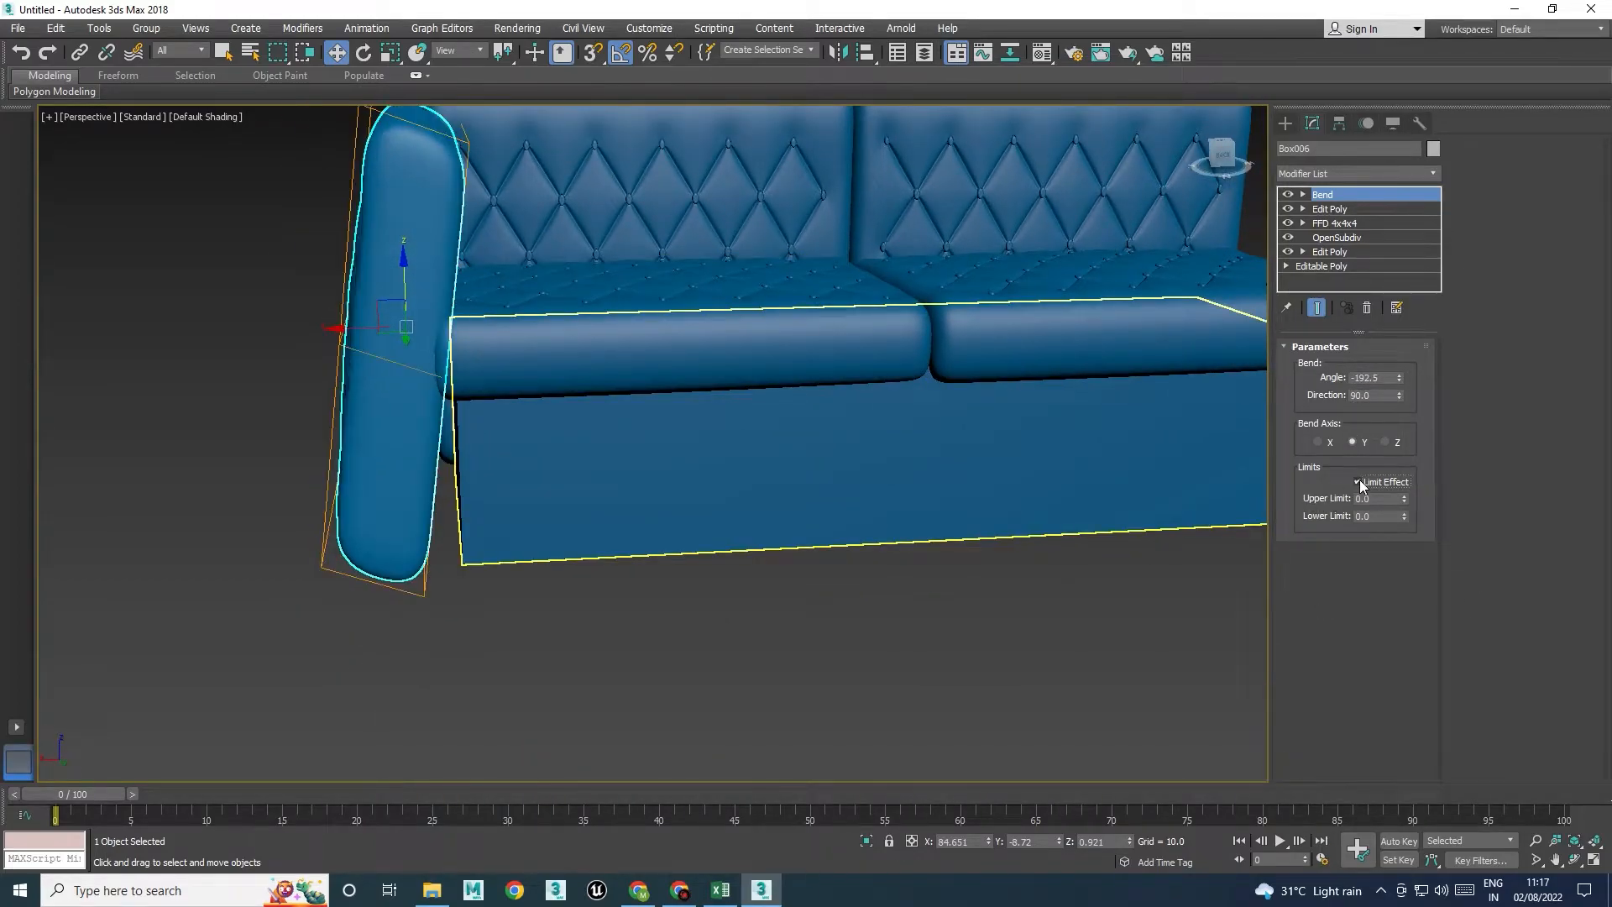
pyautogui.moveTo(1404, 498); pyautogui.dragTo(1438, 830)
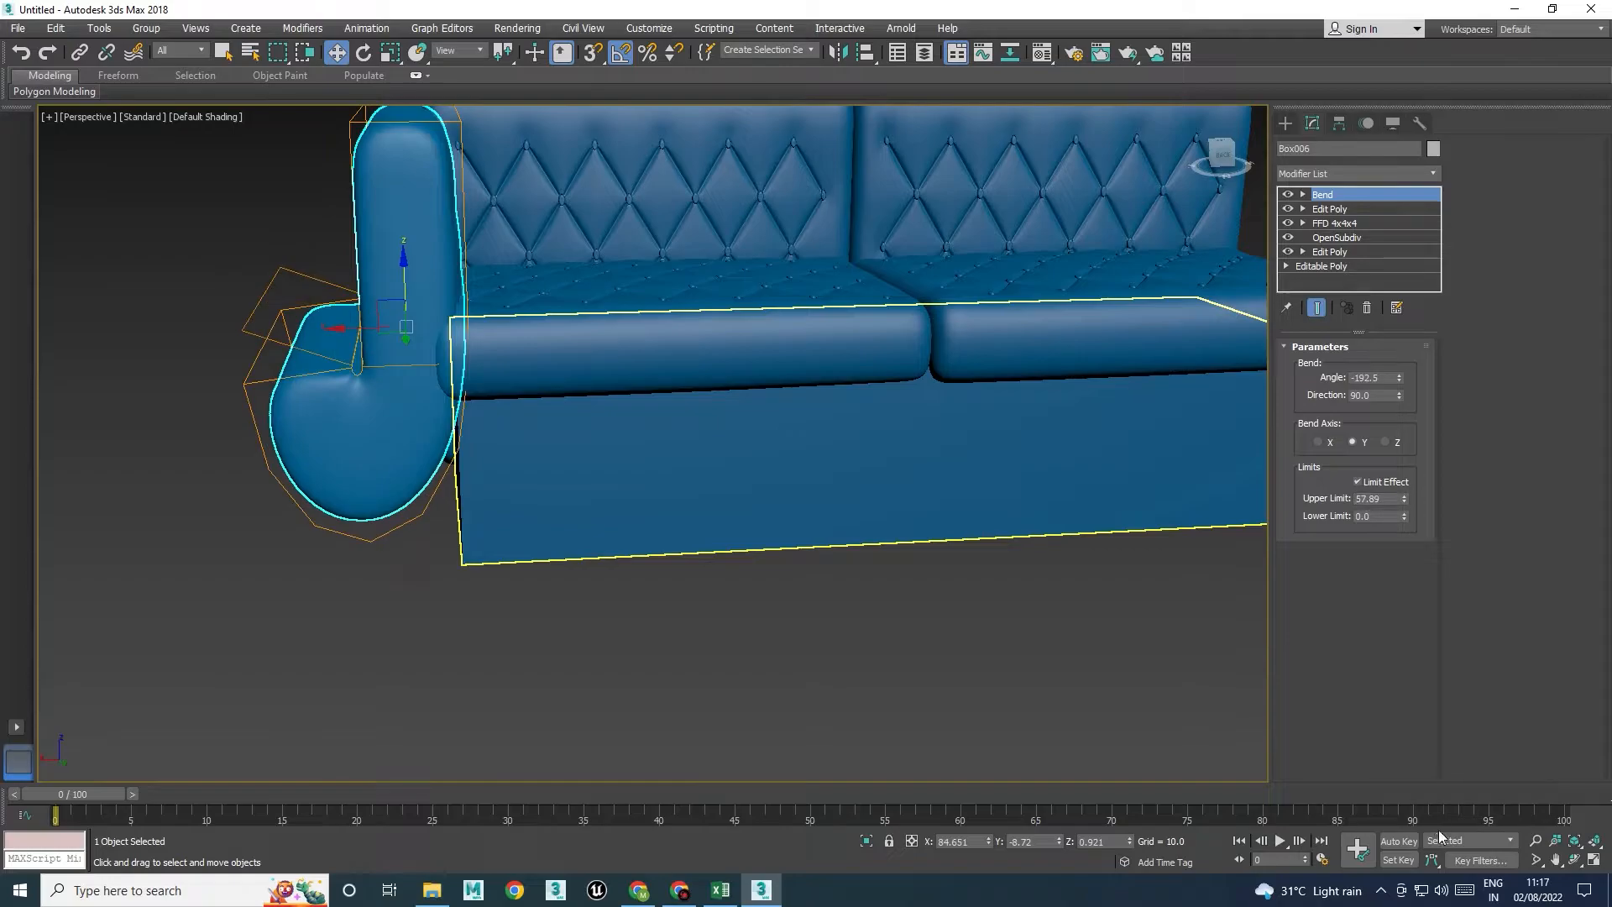
pyautogui.moveTo(1404, 499); pyautogui.dragTo(1512, 410)
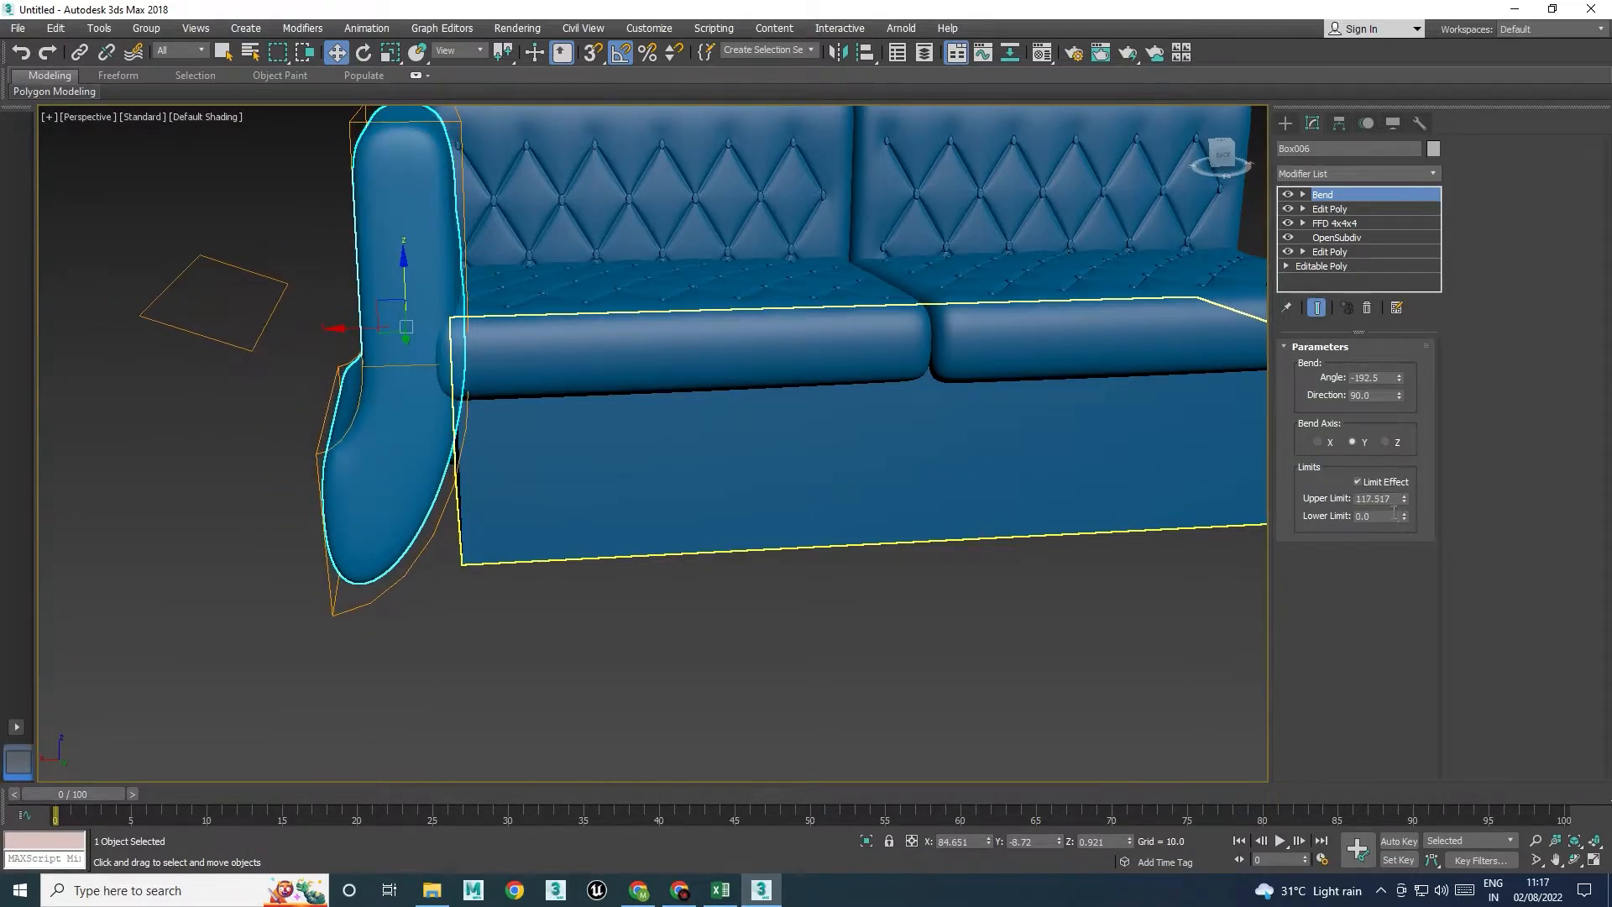
pyautogui.moveTo(1403, 517); pyautogui.dragTo(1455, 478)
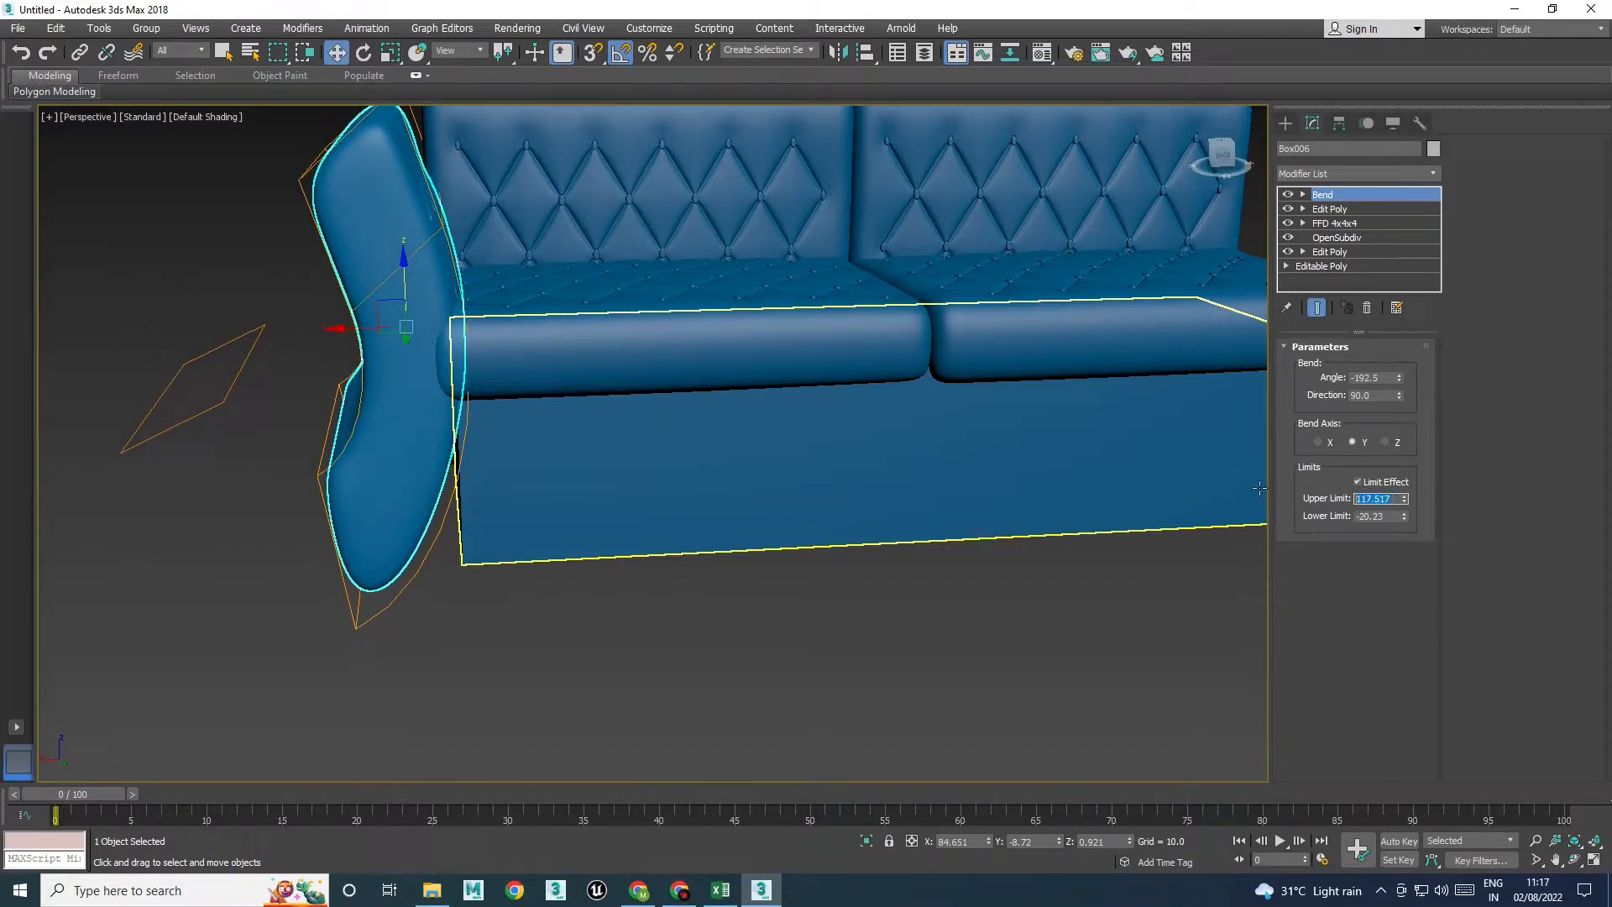
pyautogui.press('Return')
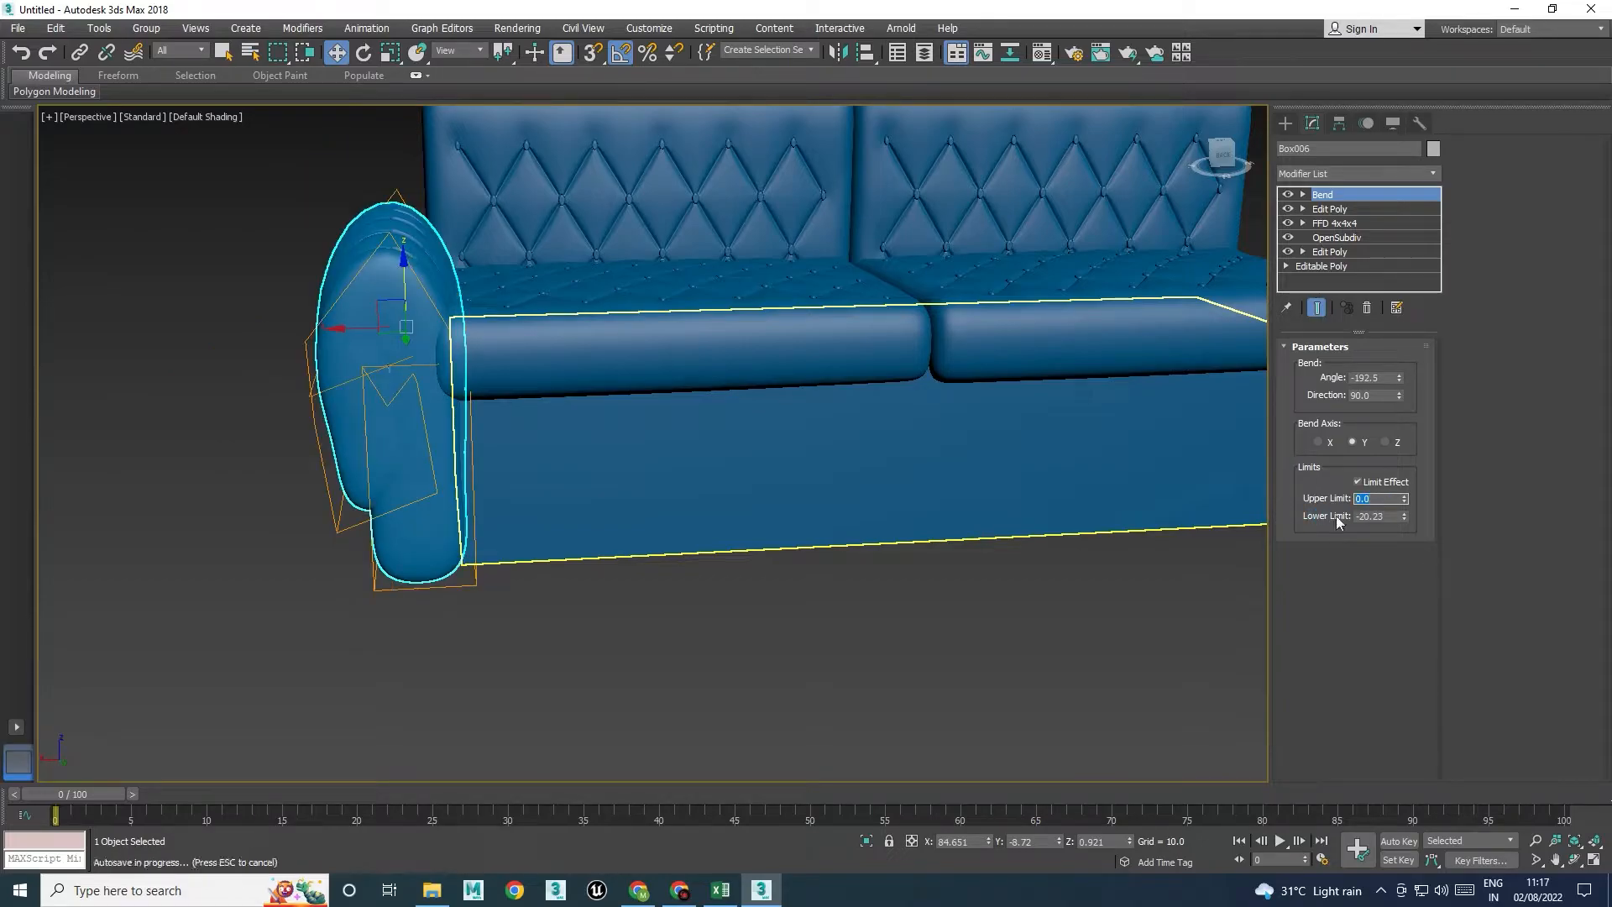
pyautogui.moveTo(1401, 518); pyautogui.dragTo(1484, 768)
pyautogui.keyDown('alt'); pyautogui.moveTo(690, 437); pyautogui.dragTo(655, 437, button='middle'); pyautogui.keyUp('alt')
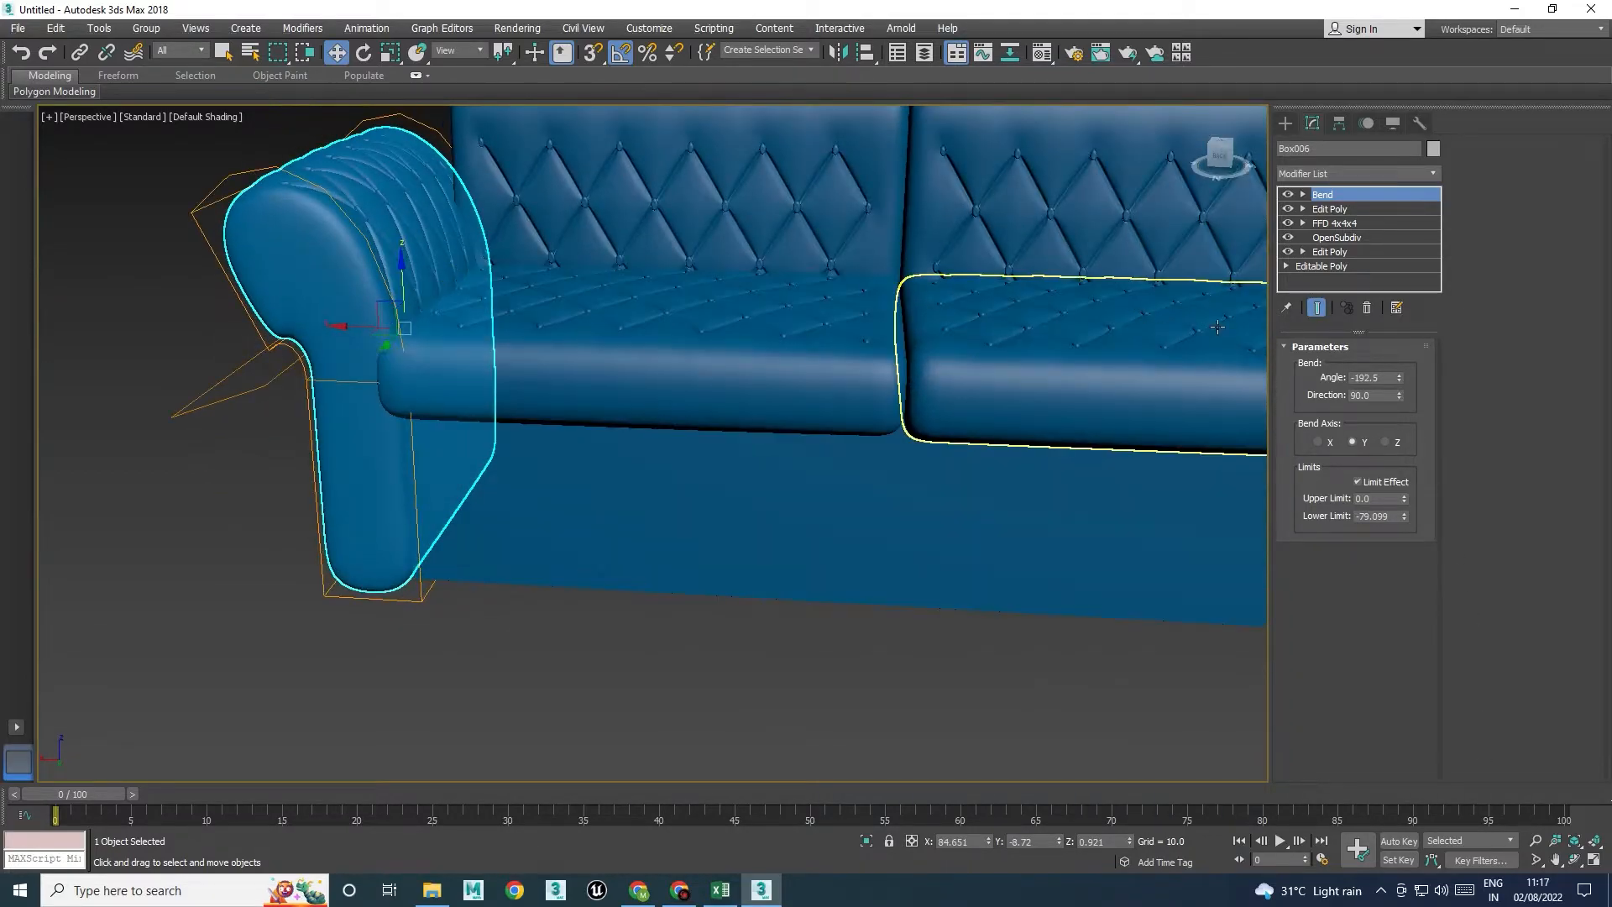
# Try a bend angle of -412 on the armrest with a lower limit of about -86.8
pyautogui.moveTo(1399, 378); pyautogui.dragTo(1434, 746)
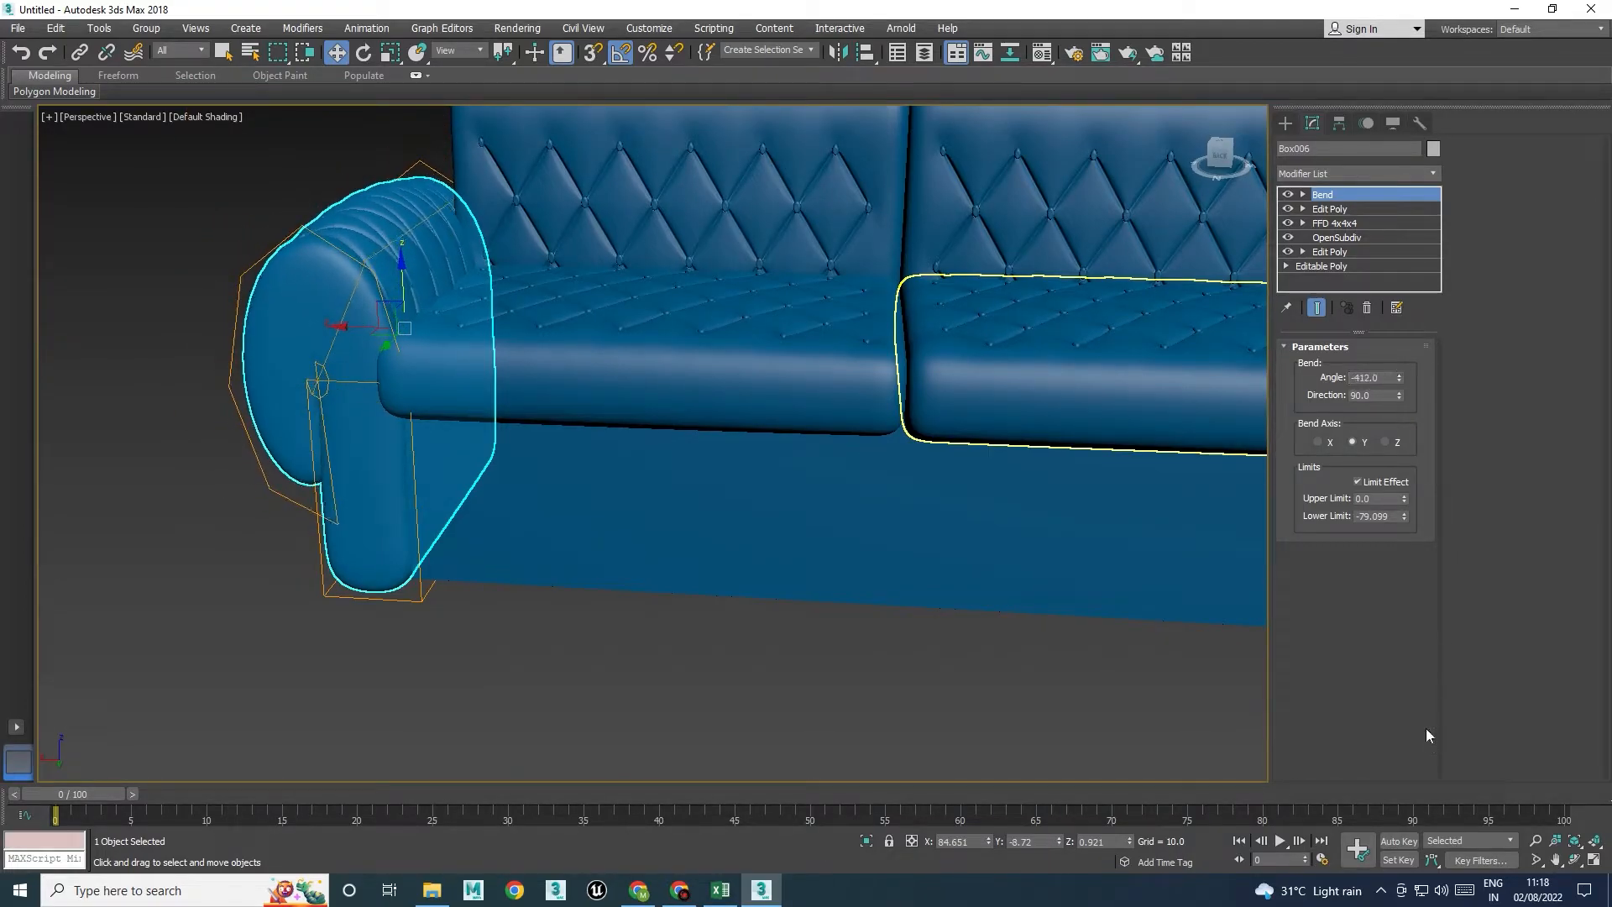
pyautogui.moveTo(1402, 515); pyautogui.dragTo(1421, 539)
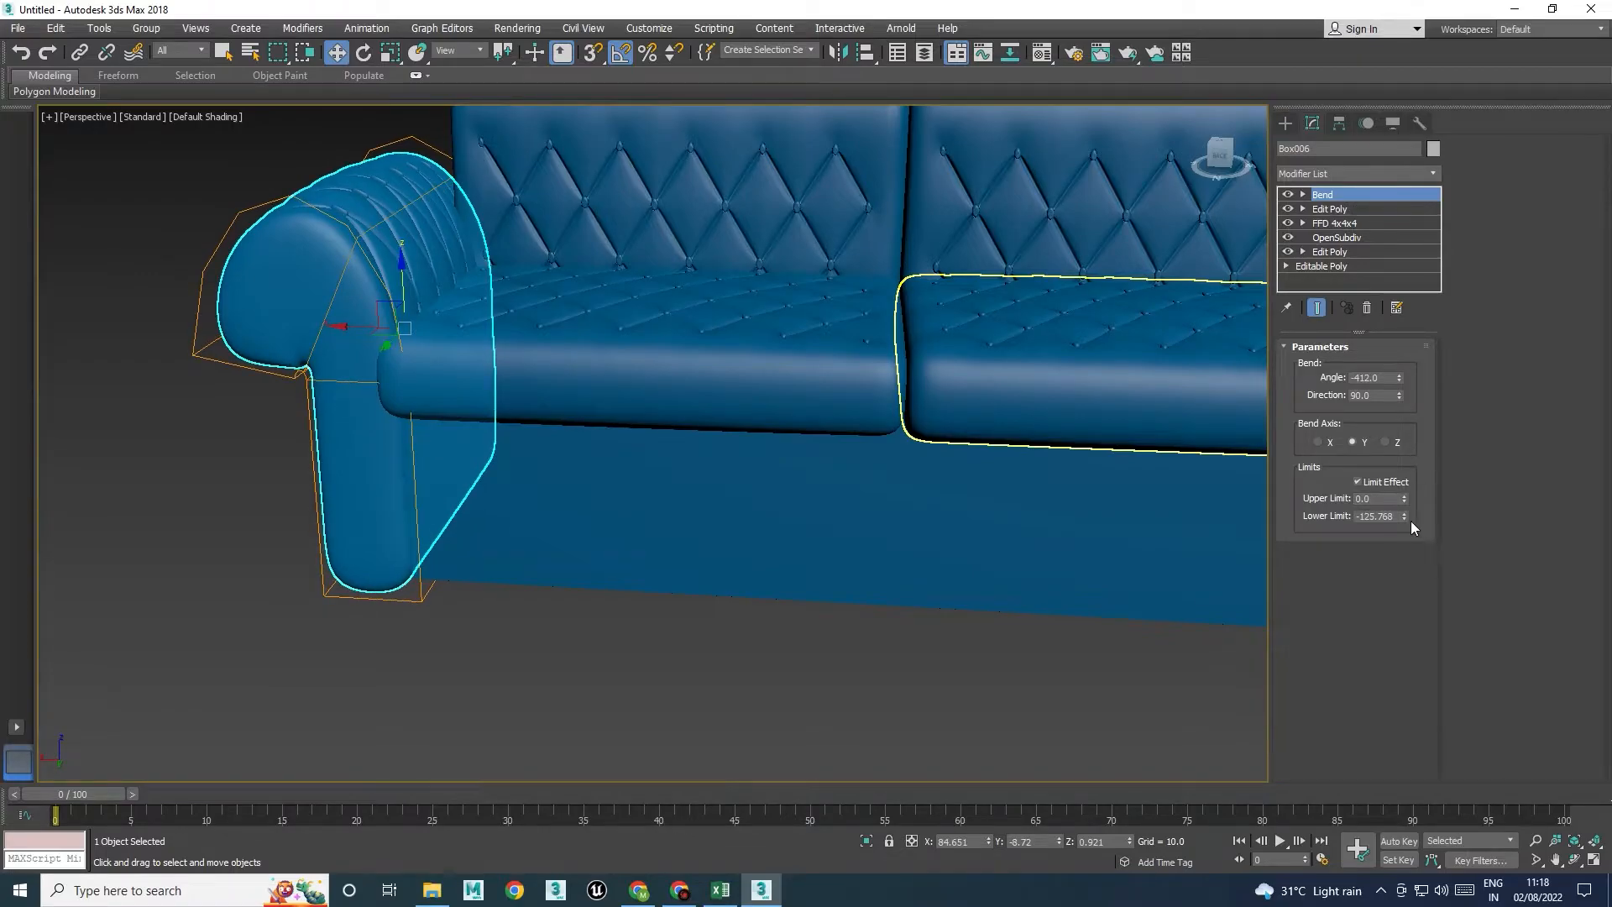
pyautogui.moveTo(1404, 501); pyautogui.dragTo(1423, 591)
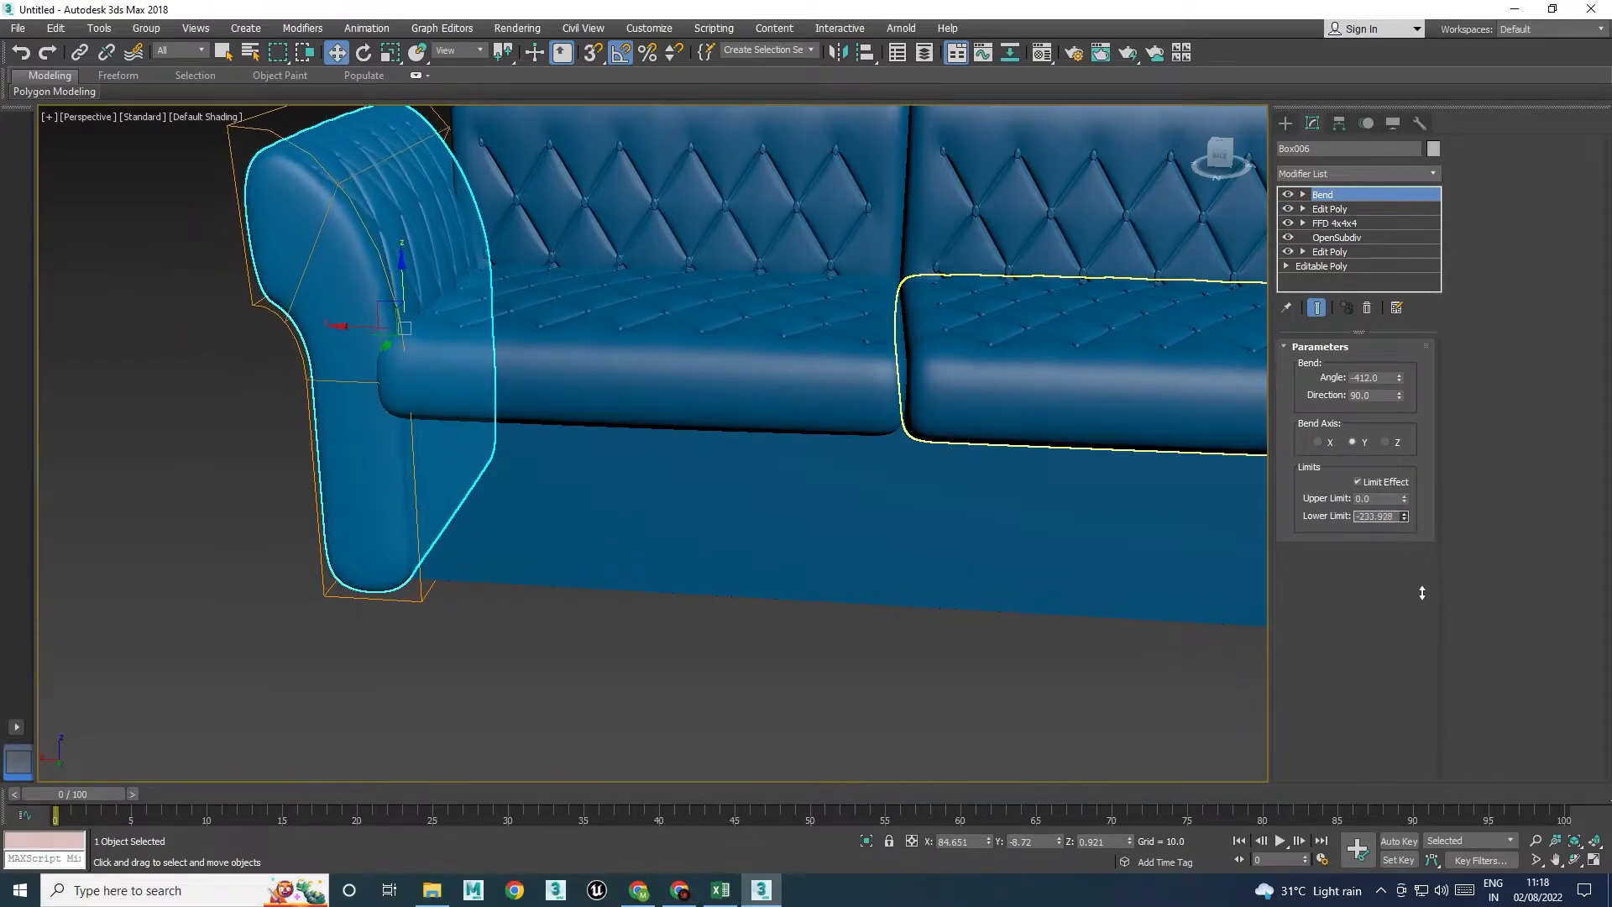
pyautogui.moveTo(1427, 508); pyautogui.dragTo(1426, 474)
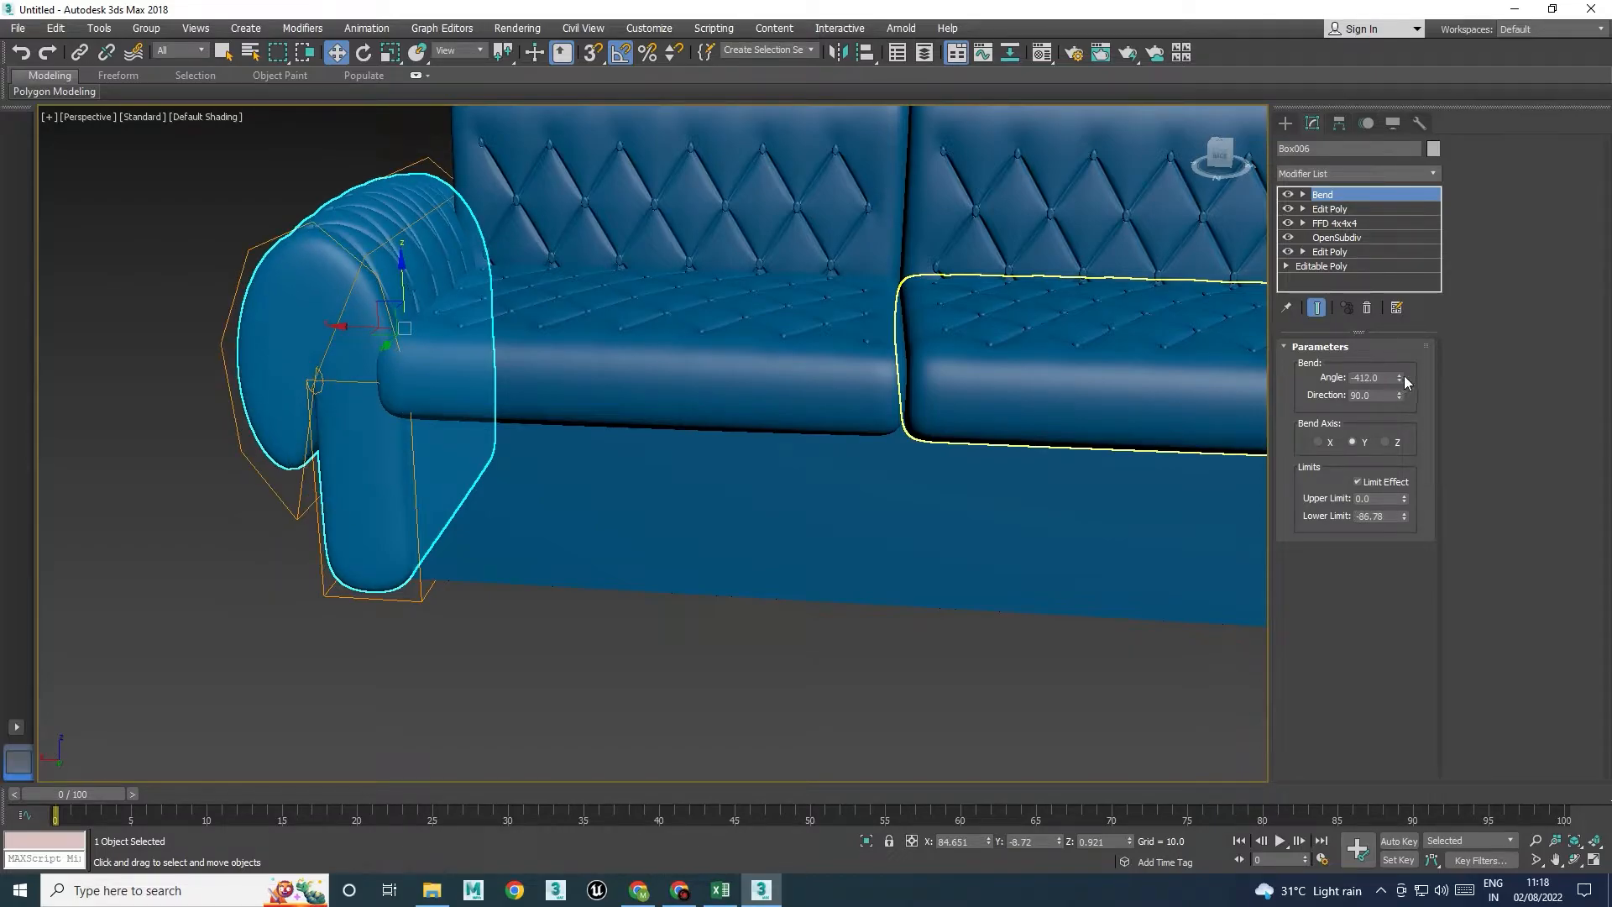
# Try a bend angle of -231.5 on the armrest with a lower limit of about -39.4
pyautogui.moveTo(1400, 377); pyautogui.dragTo(1417, 440)
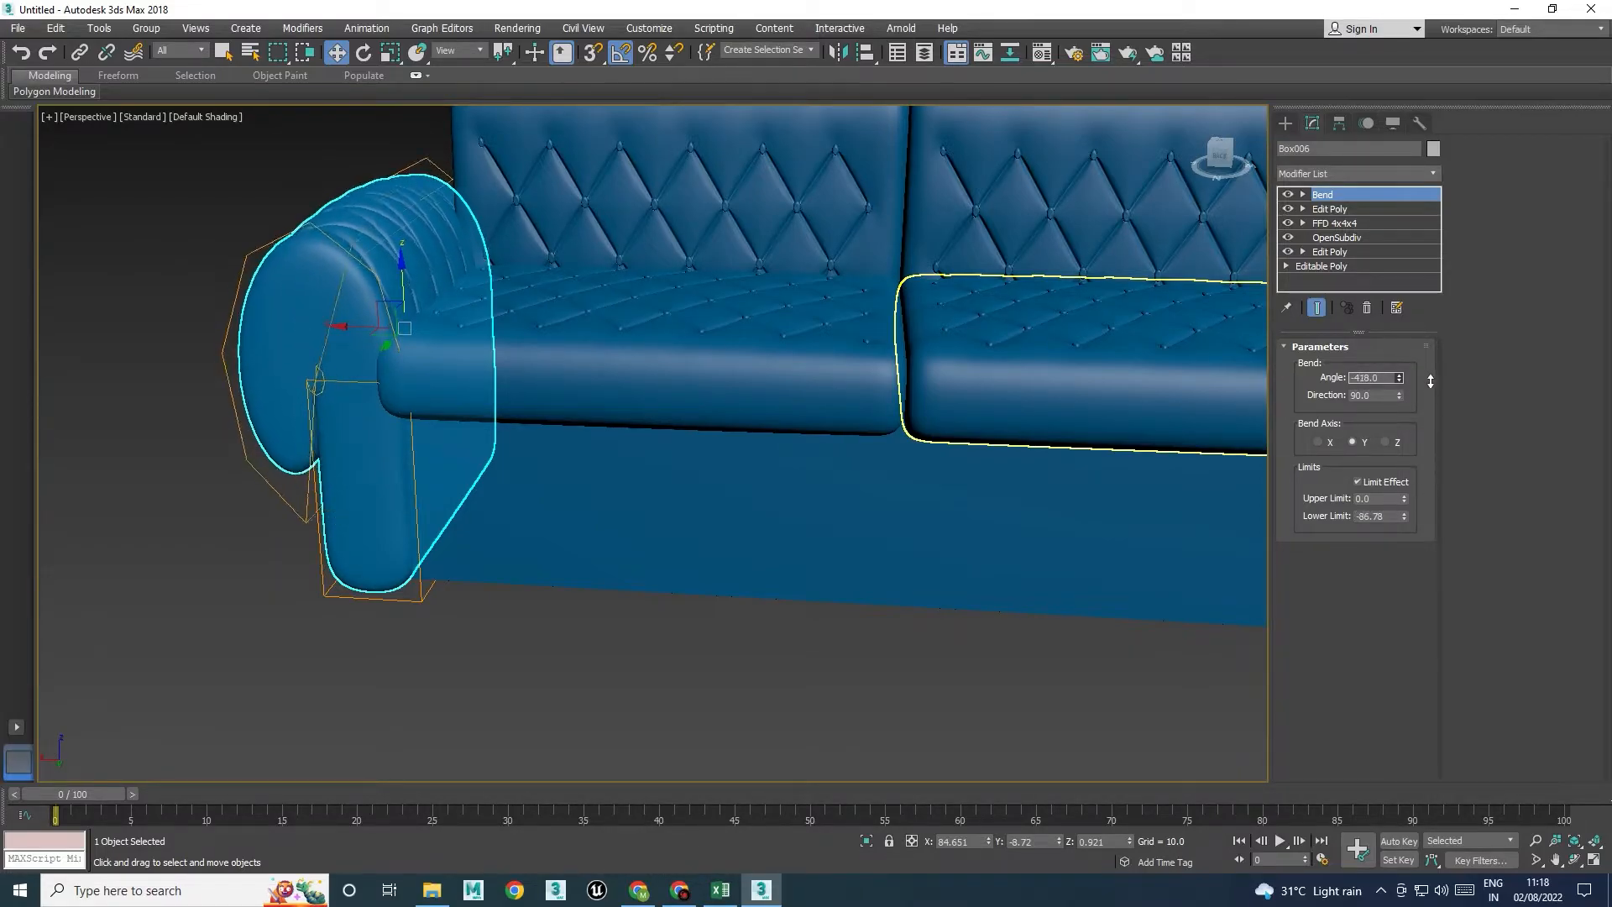
pyautogui.moveTo(1414, 271); pyautogui.dragTo(1414, 361)
pyautogui.moveTo(1404, 516); pyautogui.dragTo(1410, 453)
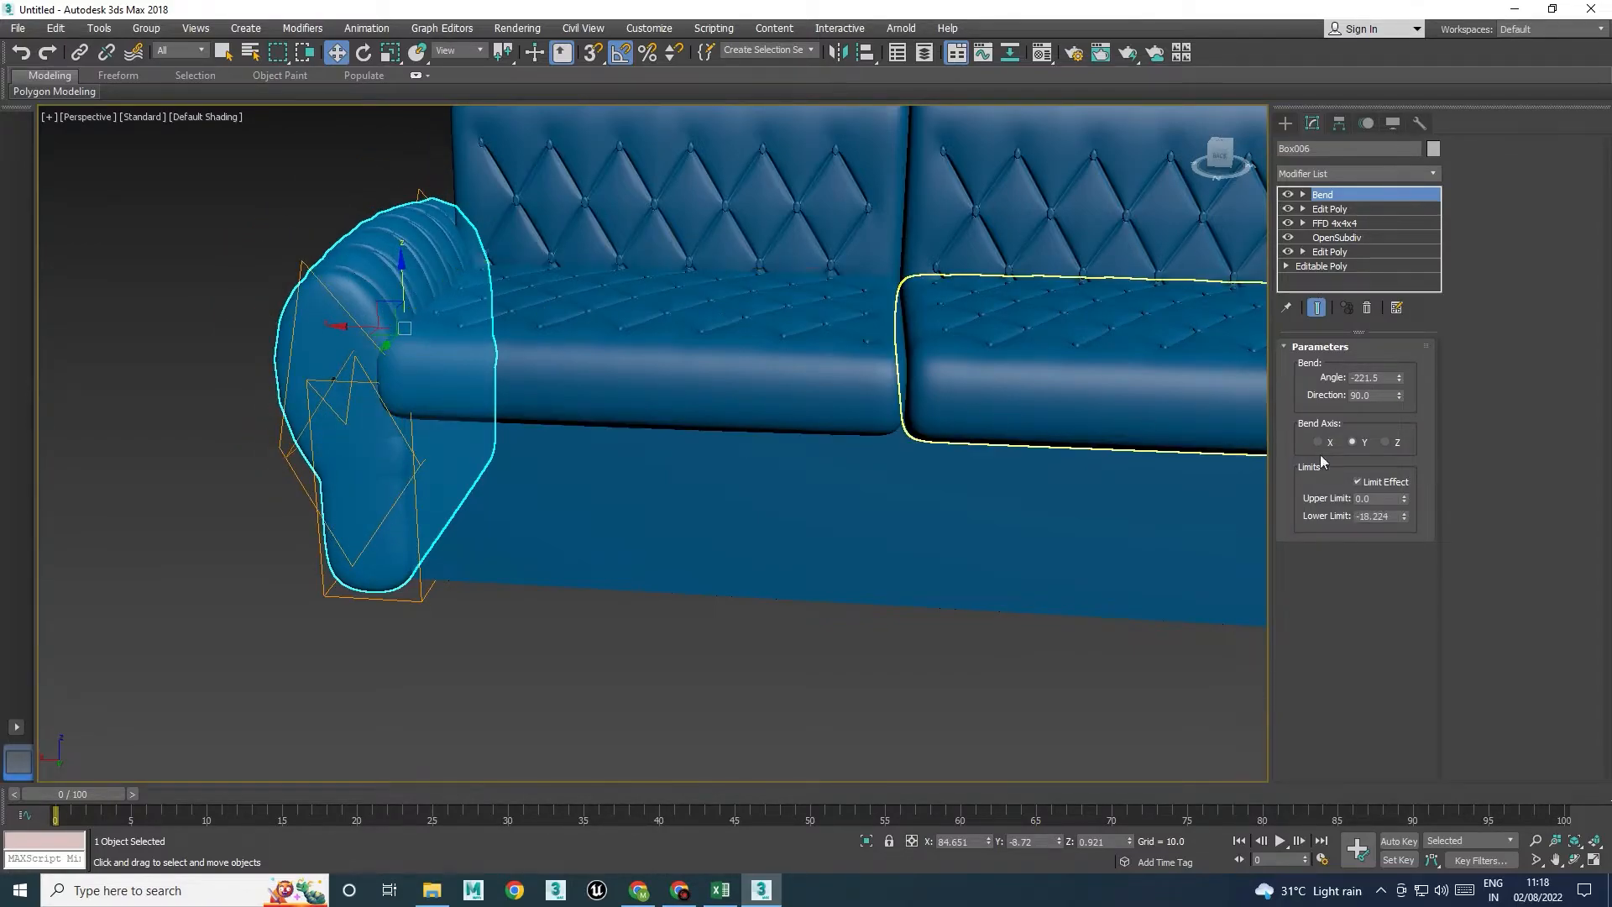
pyautogui.moveTo(1397, 379)
pyautogui.mouseDown()
pyautogui.moveTo(1408, 217)
pyautogui.moveTo(1423, 393)
pyautogui.mouseUp()
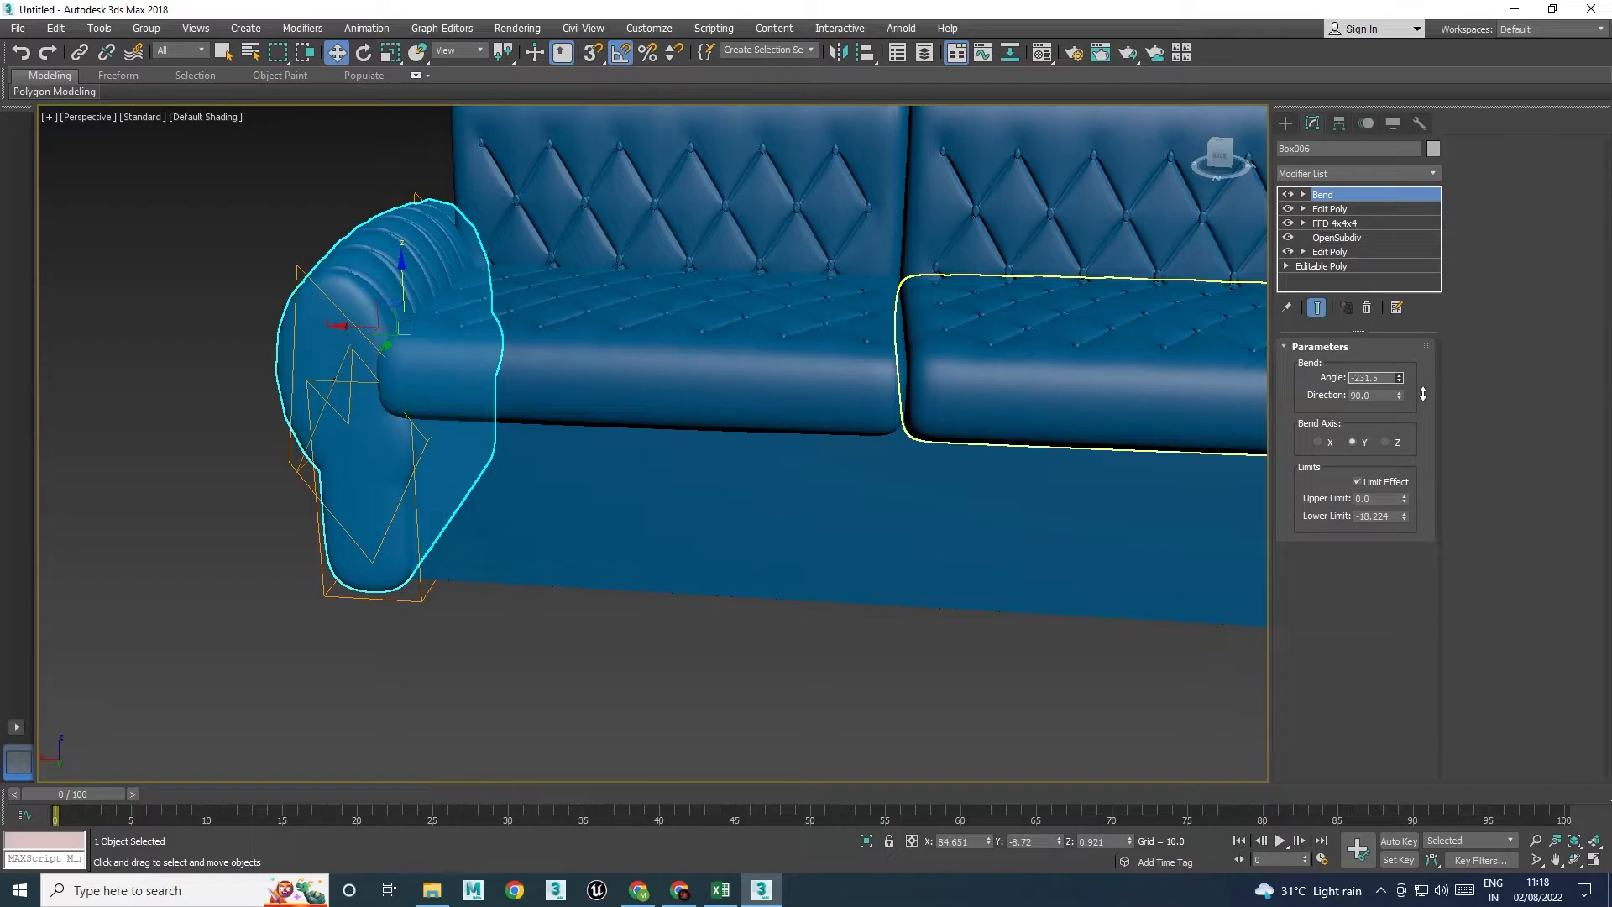
pyautogui.moveTo(1402, 505); pyautogui.dragTo(1408, 612)
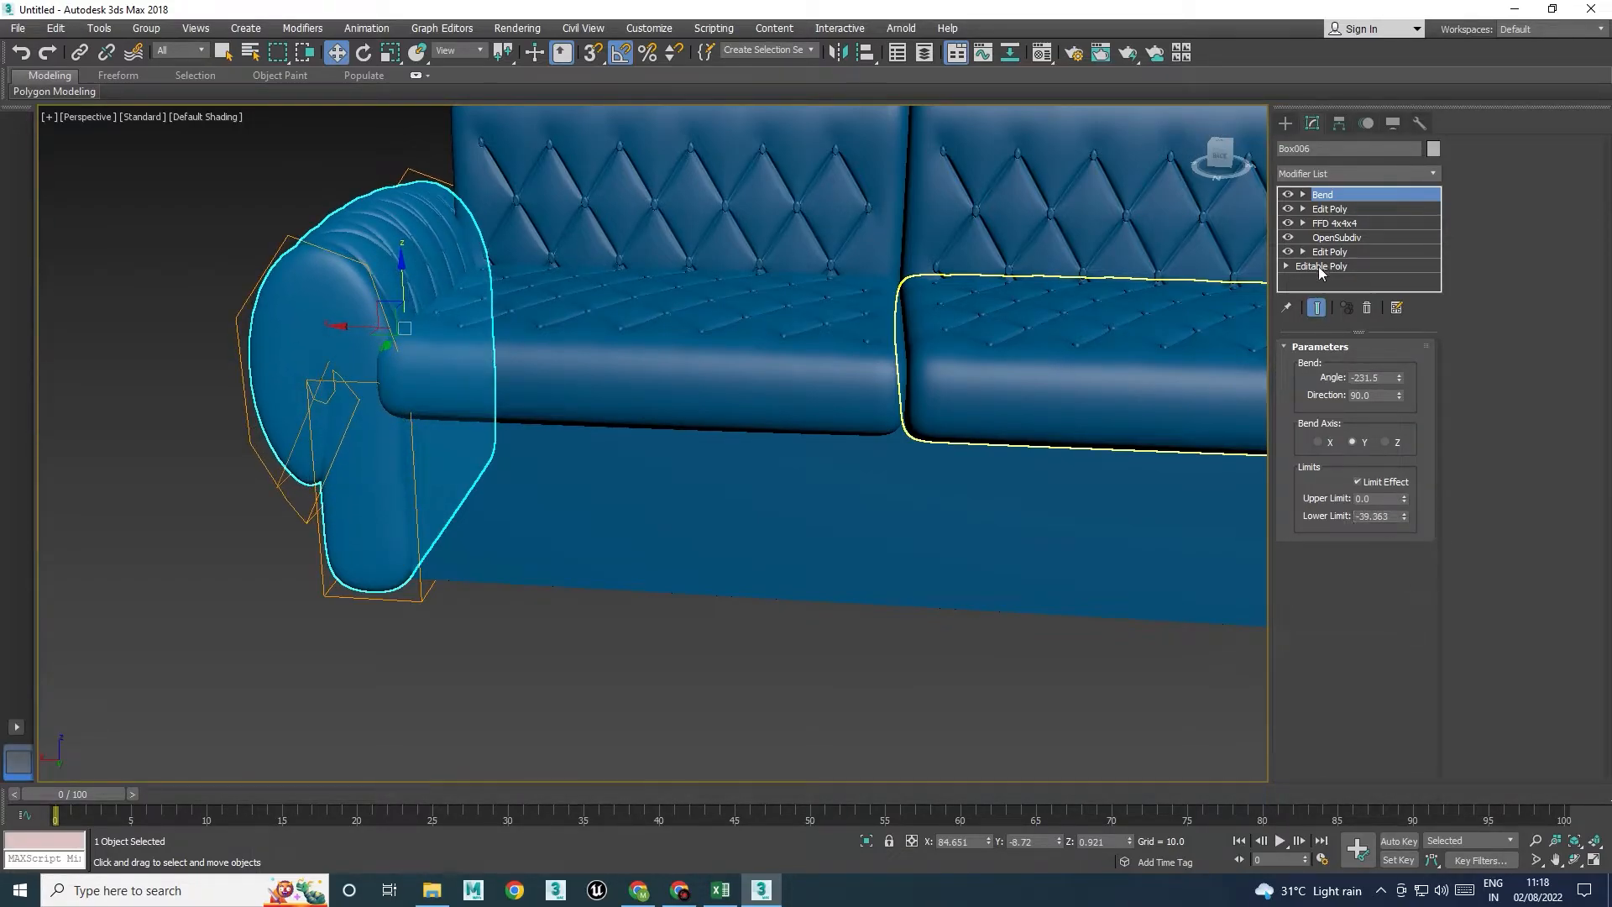
# Edit the armrest's Bend gizmo and raise it along Z to about 27.2
pyautogui.click(1303, 193)
pyautogui.click(1335, 209)
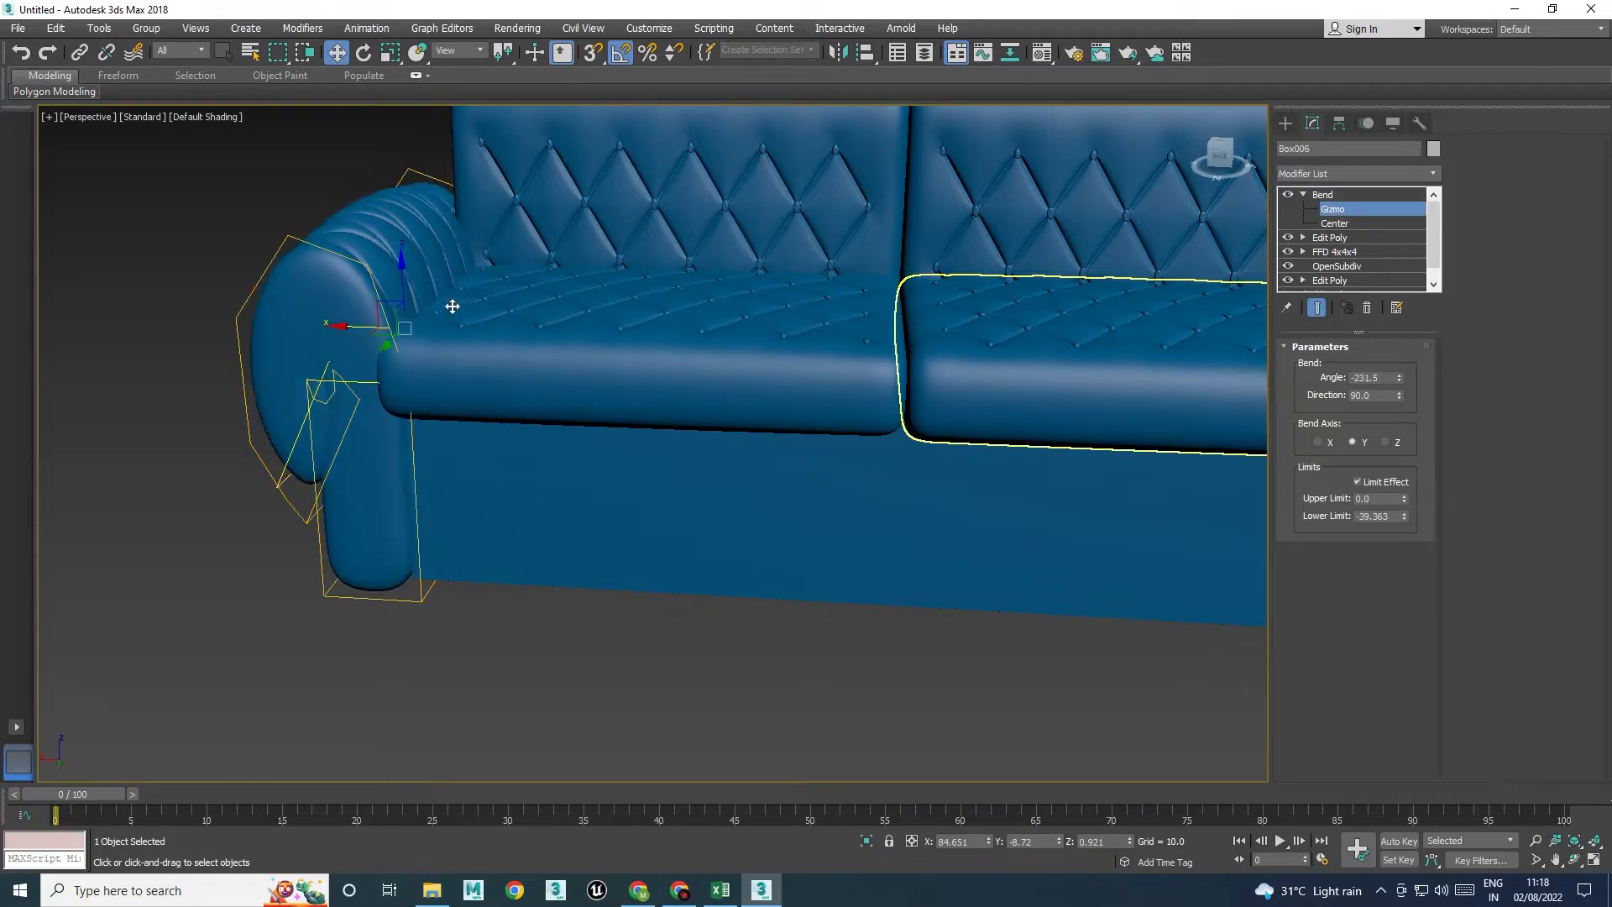
pyautogui.moveTo(404, 277); pyautogui.dragTo(493, 251)
# Set the armrest's bend angle to -318 and the lower limit to about -36.2
pyautogui.press('r')
pyautogui.keyDown('alt'); pyautogui.moveTo(538, 272); pyautogui.dragTo(542, 410, button='middle'); pyautogui.keyUp('alt')
pyautogui.keyDown('alt'); pyautogui.moveTo(541, 410); pyautogui.dragTo(532, 450, button='middle'); pyautogui.keyUp('alt')
pyautogui.scroll(3, 493, 407)
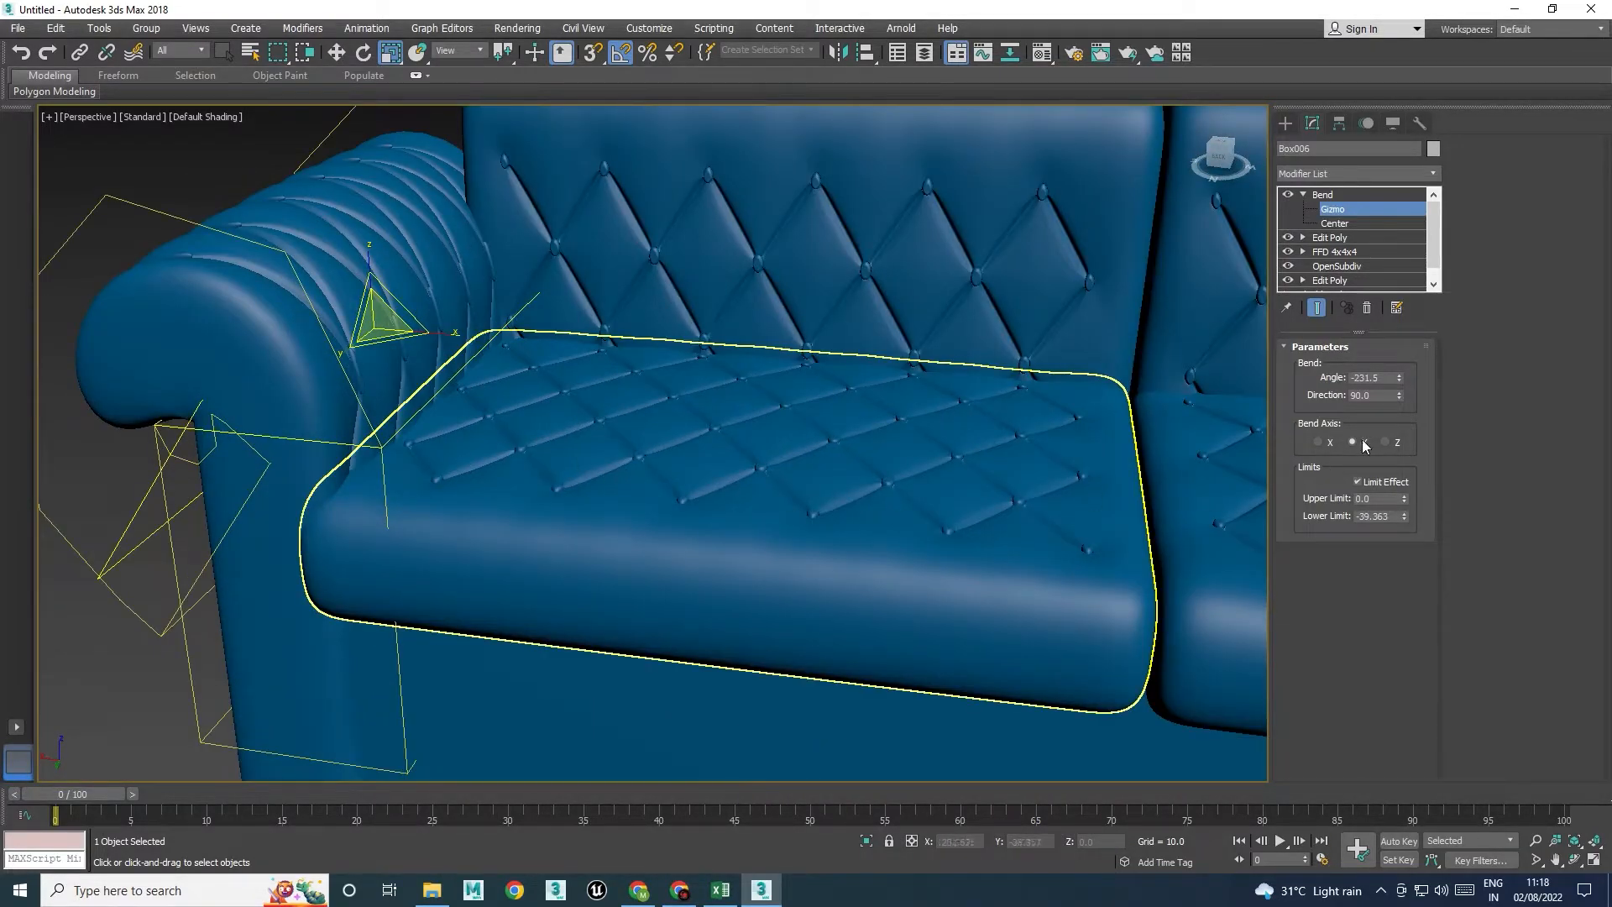
pyautogui.moveTo(1399, 384); pyautogui.dragTo(1413, 517)
pyautogui.moveTo(1413, 517); pyautogui.dragTo(1413, 510)
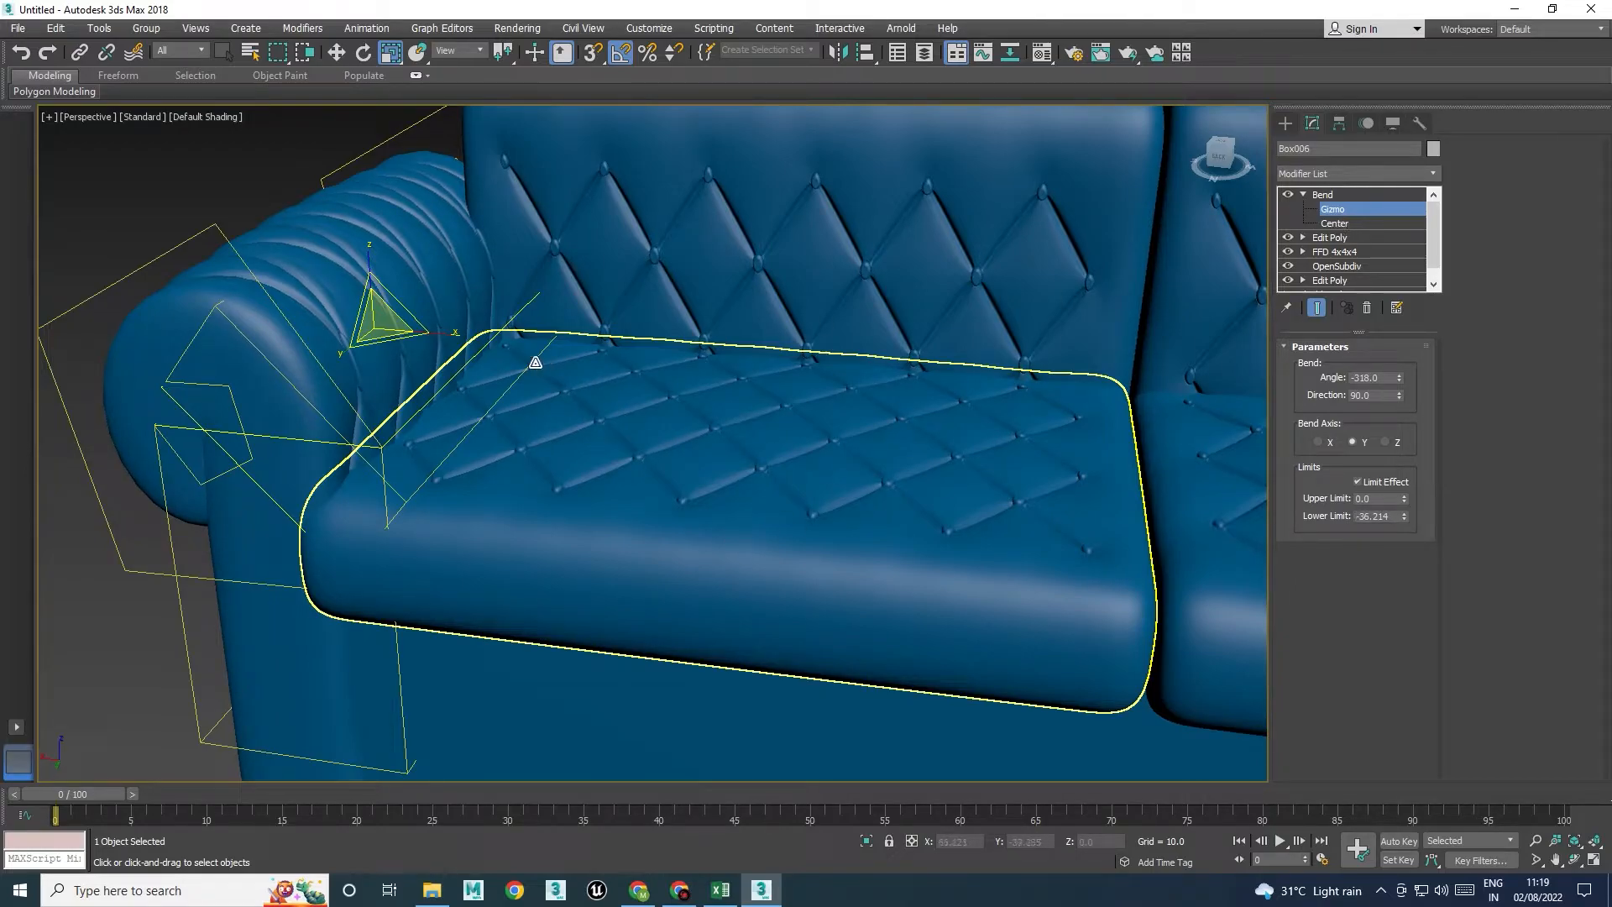
# Fine-tune the armrest's Bend gizmo by nudging it along Z and scaling it slightly along X
pyautogui.press('w')
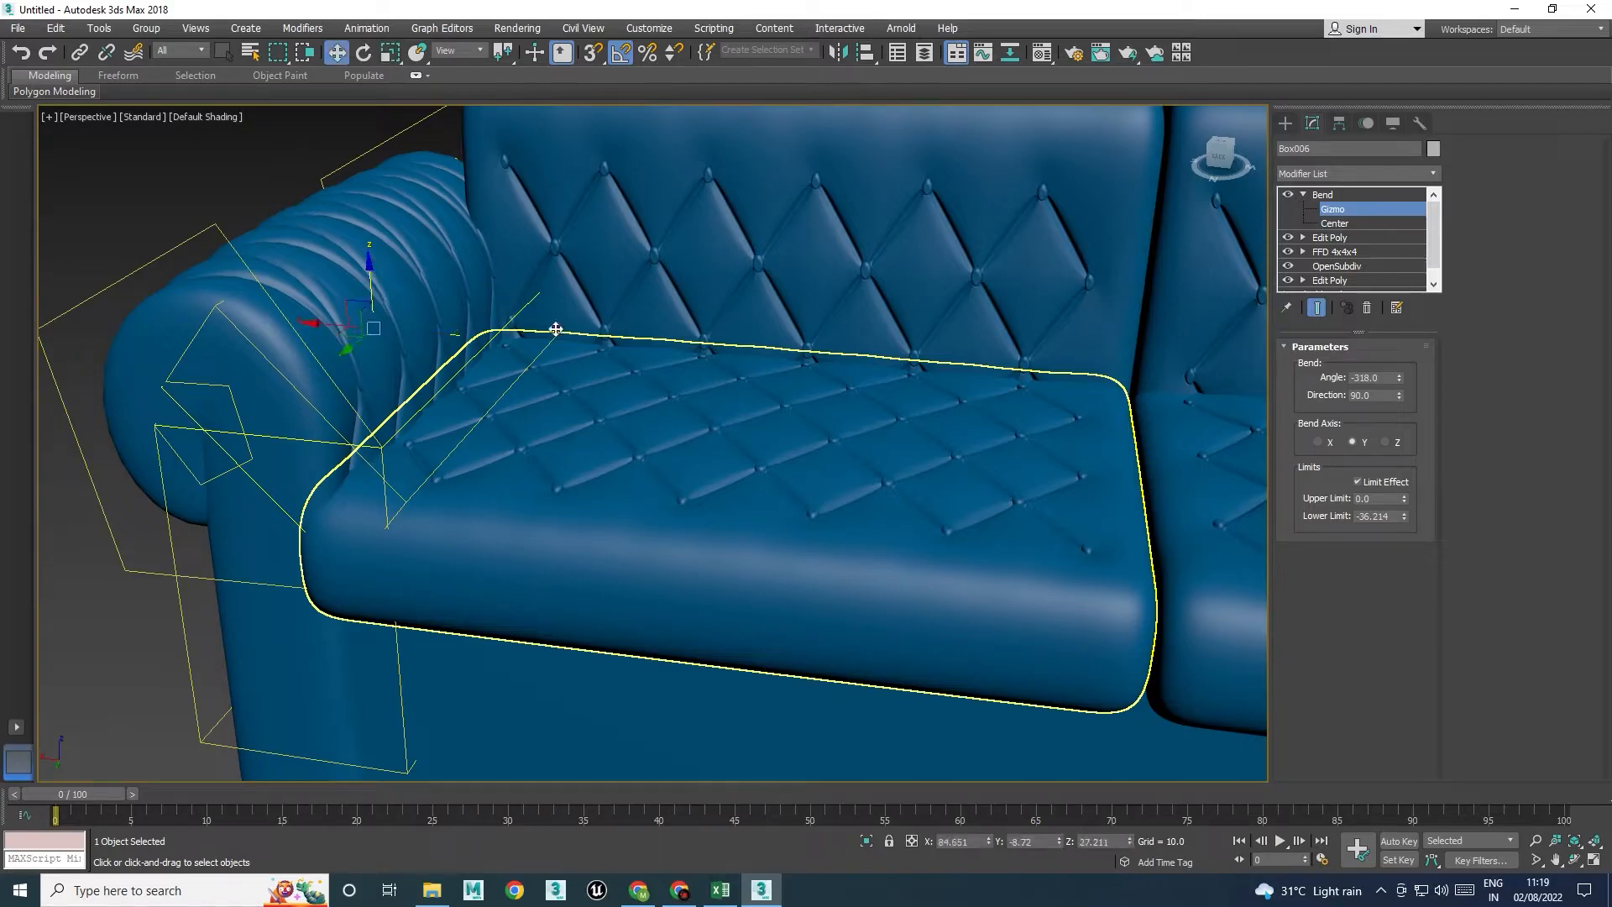
pyautogui.moveTo(370, 278); pyautogui.dragTo(375, 272)
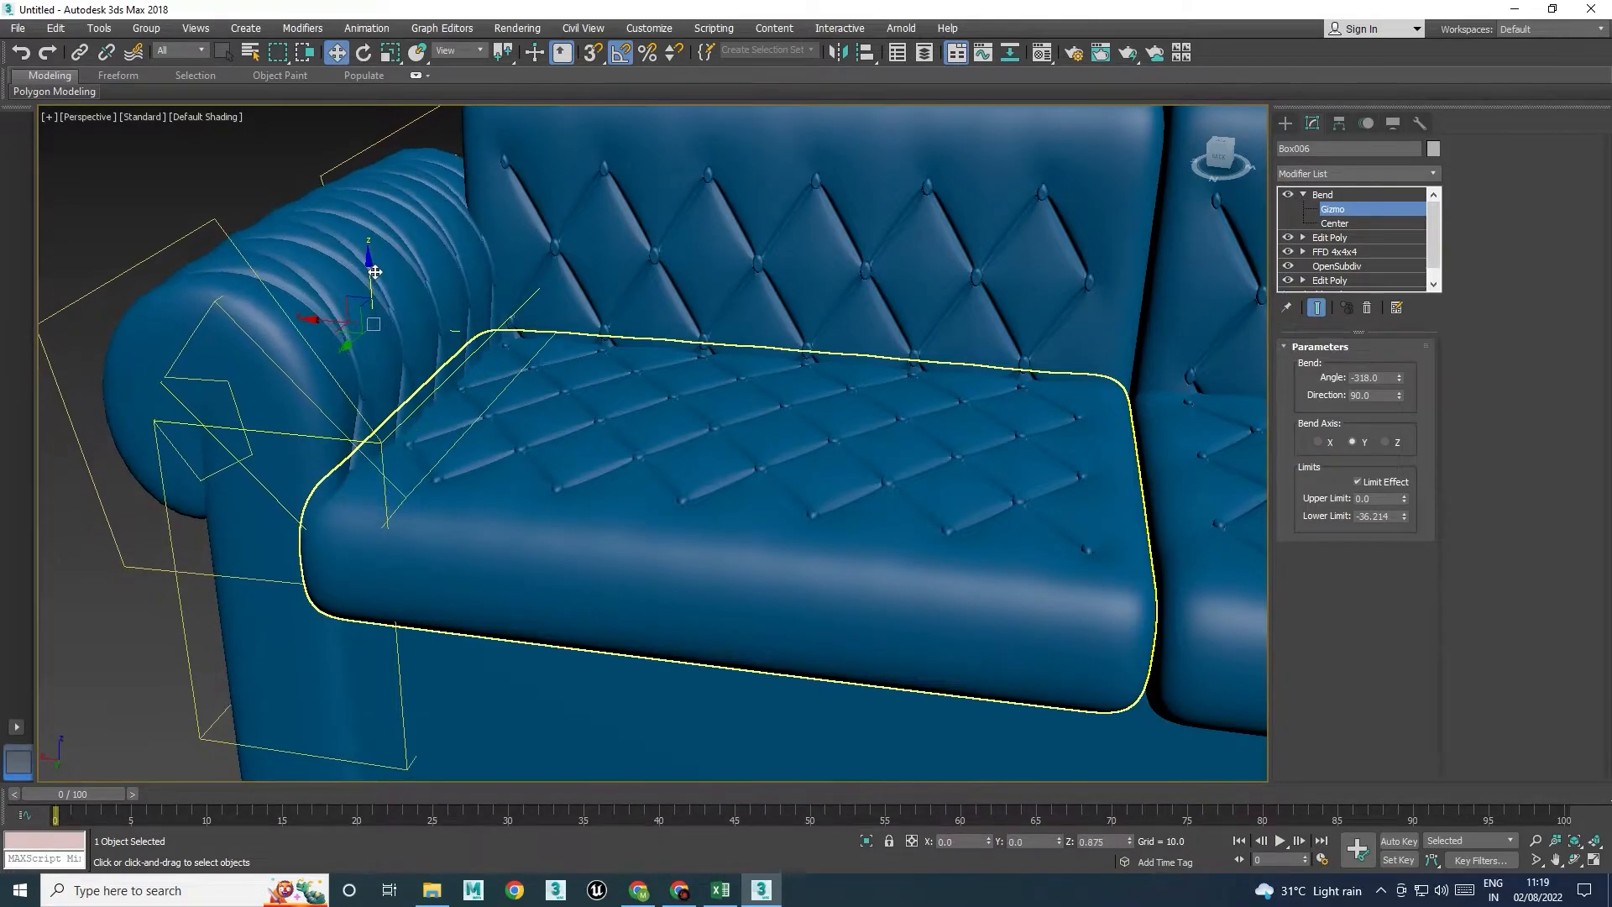
pyautogui.press('r')
pyautogui.moveTo(439, 330); pyautogui.dragTo(443, 331)
pyautogui.press('w')
pyautogui.moveTo(364, 263)
pyautogui.mouseDown()
pyautogui.moveTo(368, 245)
pyautogui.moveTo(380, 280)
pyautogui.moveTo(380, 229)
pyautogui.moveTo(391, 278)
pyautogui.mouseUp()
pyautogui.press('r')
pyautogui.press('w')
# Adjust the scale of the armrest's Bend gizmo and leave gizmo editing
pyautogui.scroll(-5, 391, 278)
pyautogui.keyDown('alt'); pyautogui.moveTo(392, 278); pyautogui.dragTo(553, 359, button='middle'); pyautogui.keyUp('alt')
pyautogui.keyDown('alt'); pyautogui.moveTo(332, 258); pyautogui.dragTo(411, 302, button='middle'); pyautogui.keyUp('alt')
pyautogui.press('r')
pyautogui.moveTo(420, 307); pyautogui.dragTo(365, 361)
pyautogui.keyDown('alt'); pyautogui.moveTo(364, 362); pyautogui.dragTo(330, 362, button='middle'); pyautogui.keyUp('alt')
pyautogui.moveTo(468, 320); pyautogui.dragTo(459, 320)
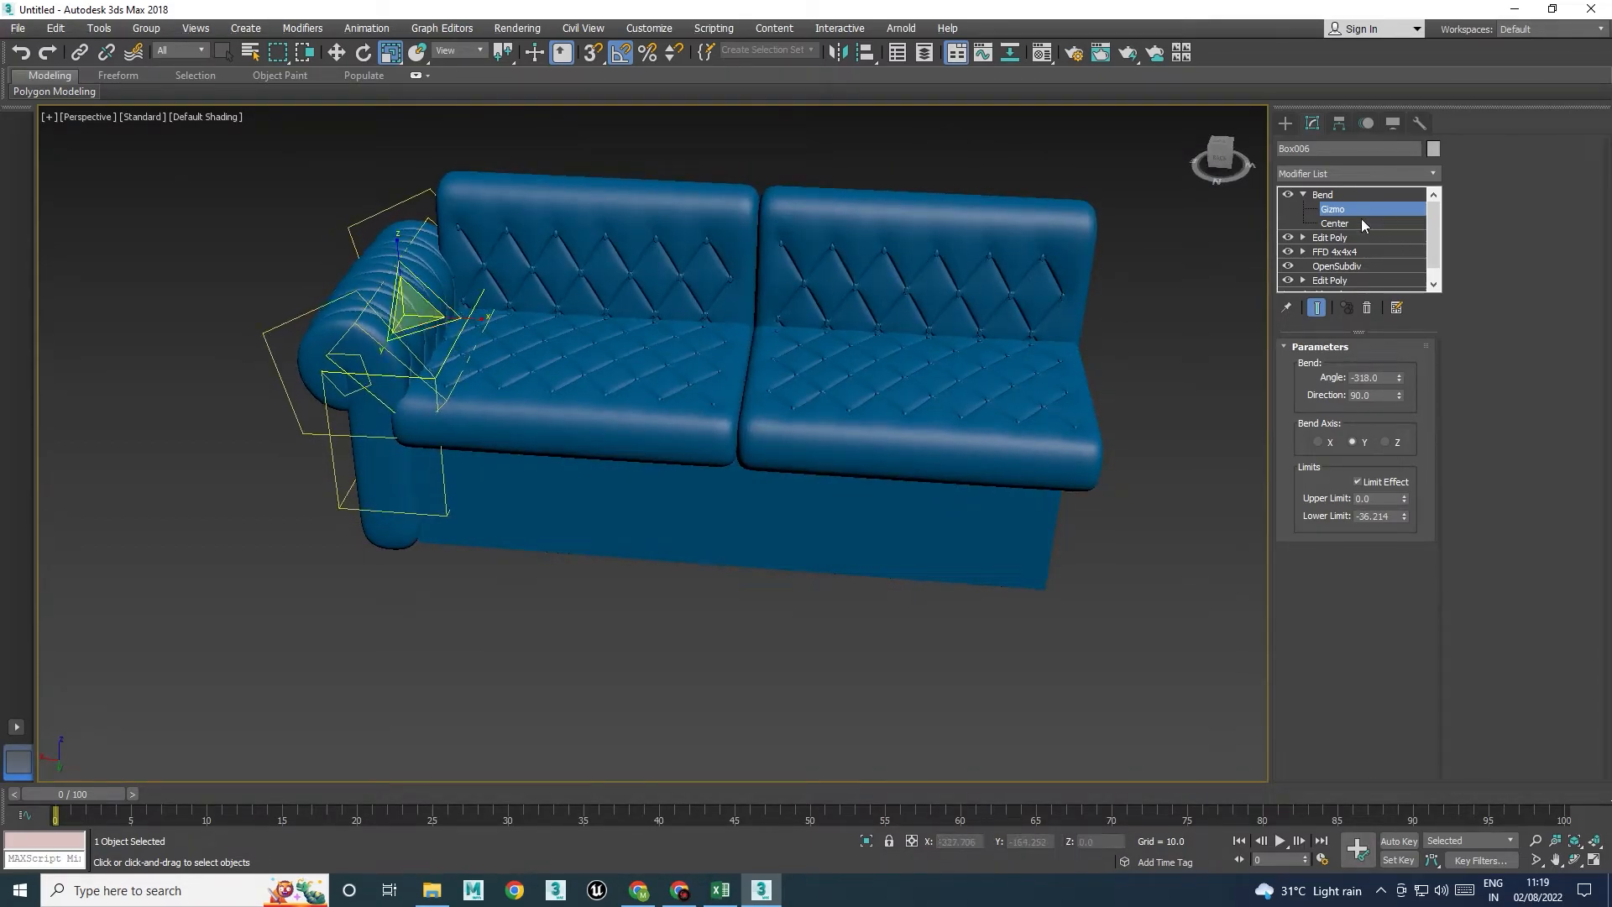
pyautogui.click(1323, 196)
pyautogui.click(1303, 194)
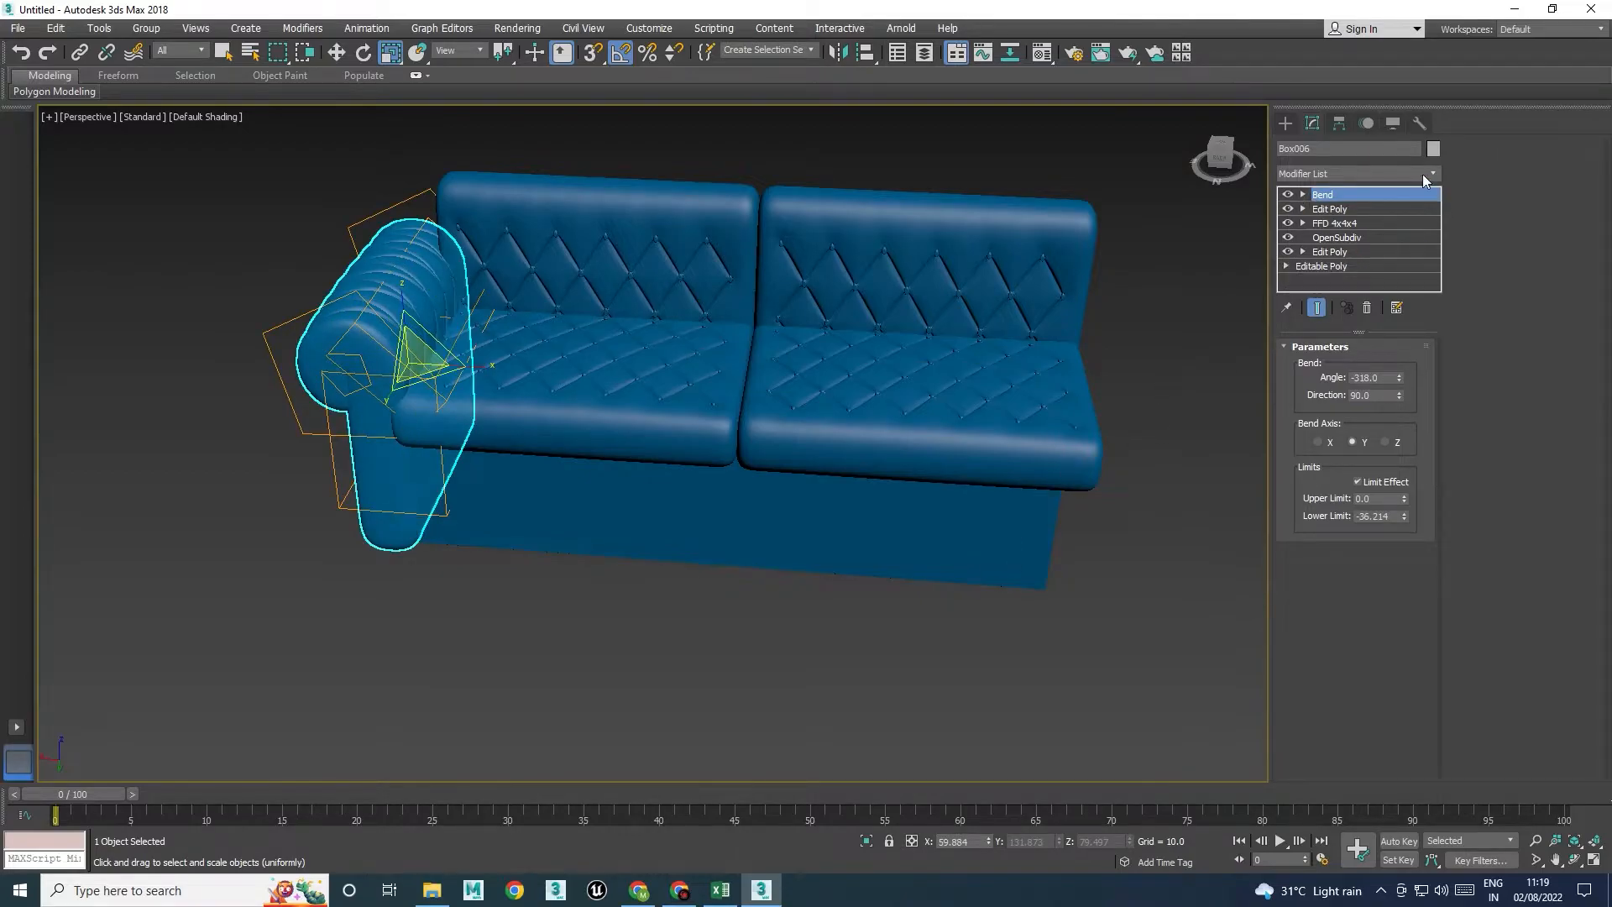
# Reorder the armrest's modifiers so Bend sits below the upper Edit Poly, and make that Edit Poly active
pyautogui.click(1113, 579)
pyautogui.keyDown('alt'); pyautogui.moveTo(693, 591); pyautogui.dragTo(719, 592, button='middle'); pyautogui.keyUp('alt')
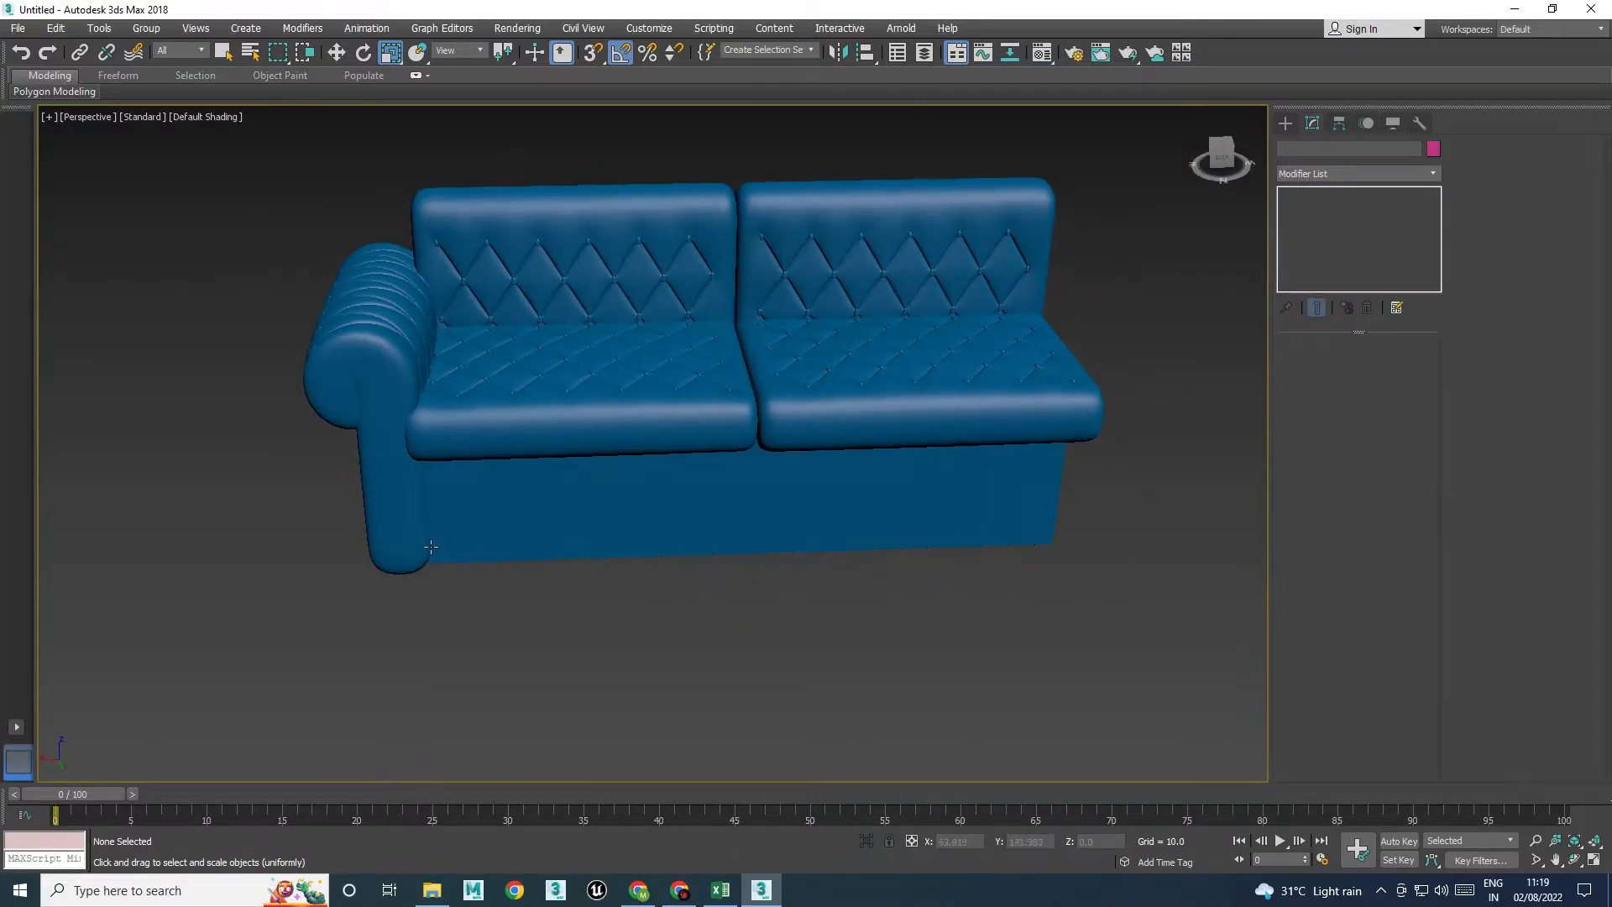
pyautogui.click(393, 456)
pyautogui.keyDown('alt'); pyautogui.moveTo(393, 456); pyautogui.dragTo(392, 554, button='middle'); pyautogui.keyUp('alt')
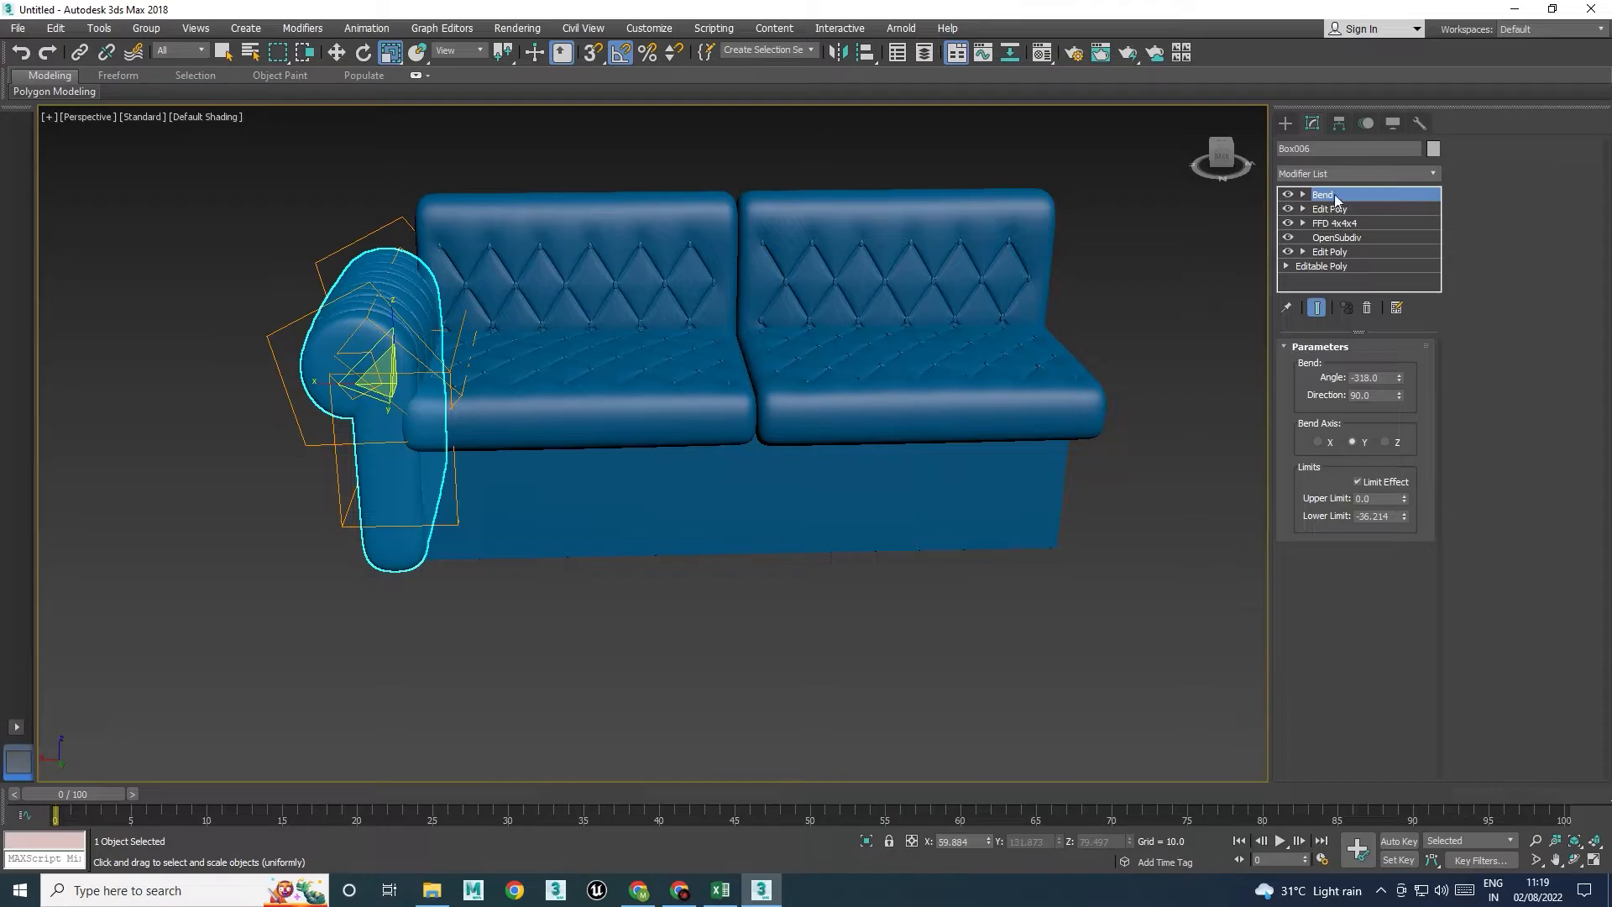
pyautogui.moveTo(1342, 199); pyautogui.dragTo(1341, 224)
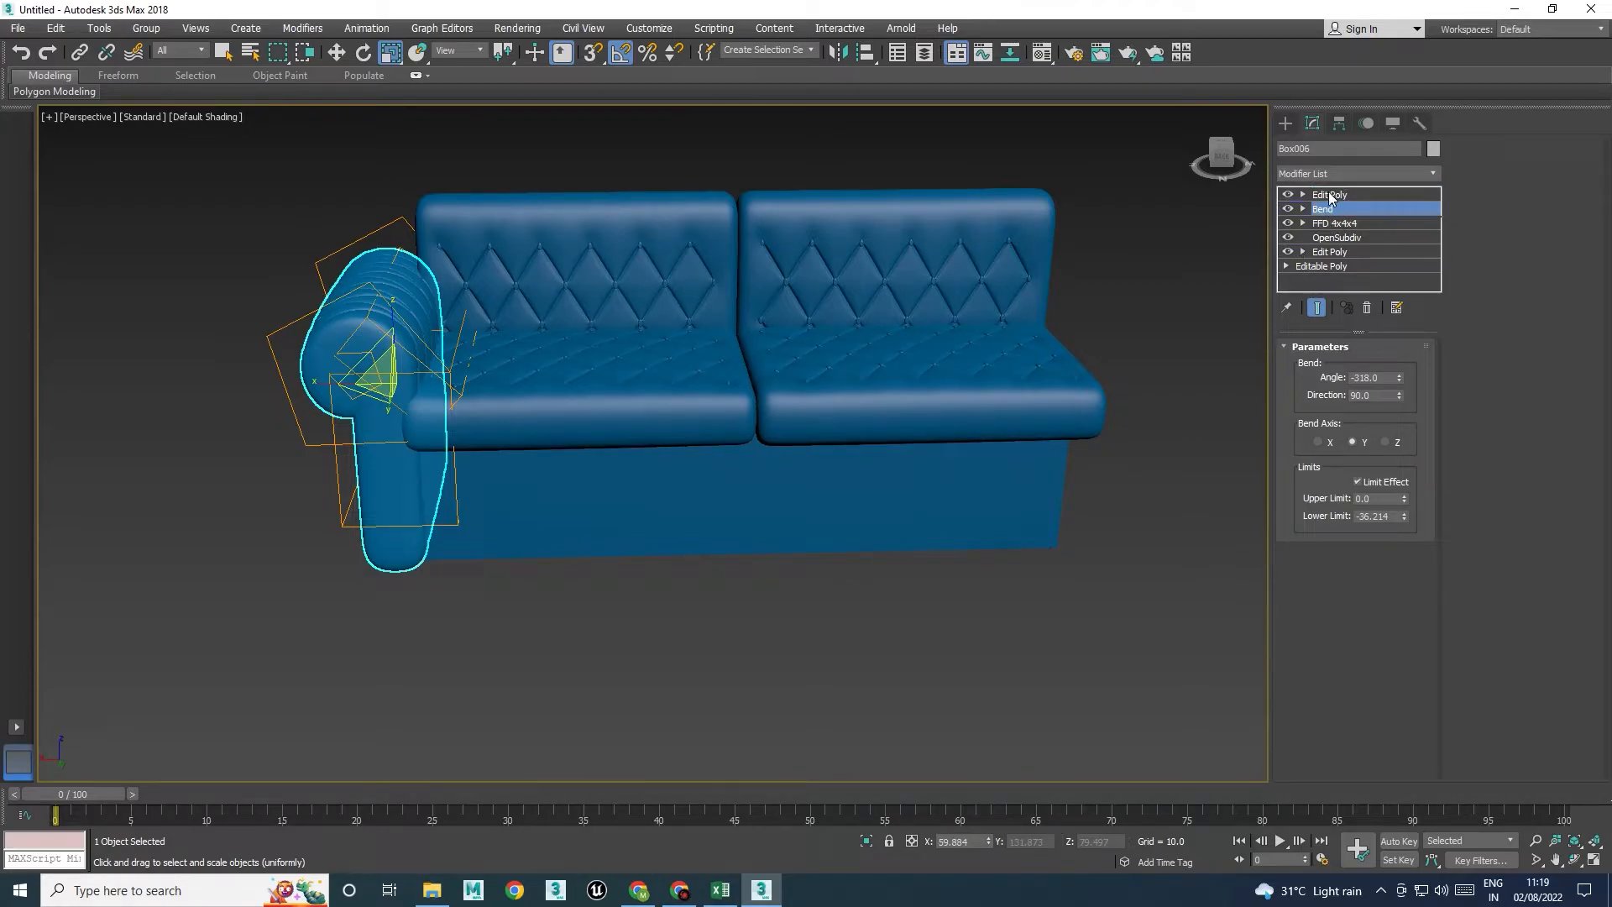
pyautogui.click(1330, 195)
pyautogui.press('w')
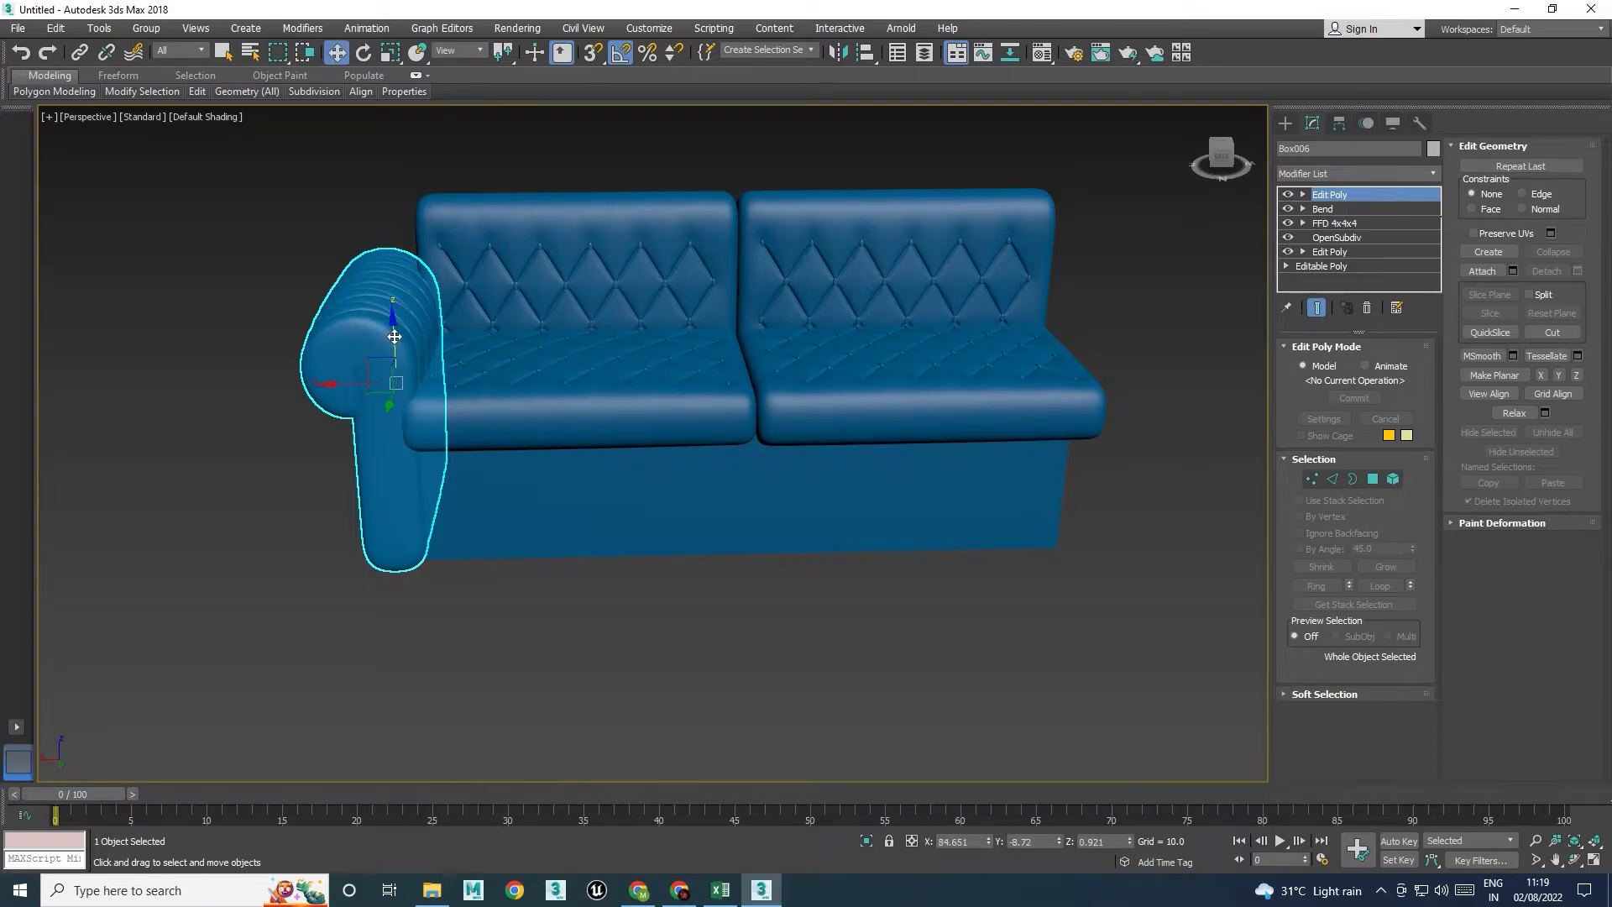
# Clone the armrest along X to the sofa's opposite end as one copy
pyautogui.click(588, 639)
pyautogui.keyDown('alt'); pyautogui.moveTo(588, 638); pyautogui.dragTo(817, 576, button='middle'); pyautogui.keyUp('alt')
pyautogui.click(451, 504)
pyautogui.moveTo(357, 459)
pyautogui.keyDown('shift'); pyautogui.mouseDown()
pyautogui.moveTo(834, 360)
pyautogui.moveTo(922, 403)
pyautogui.mouseUp(); pyautogui.keyUp('shift')
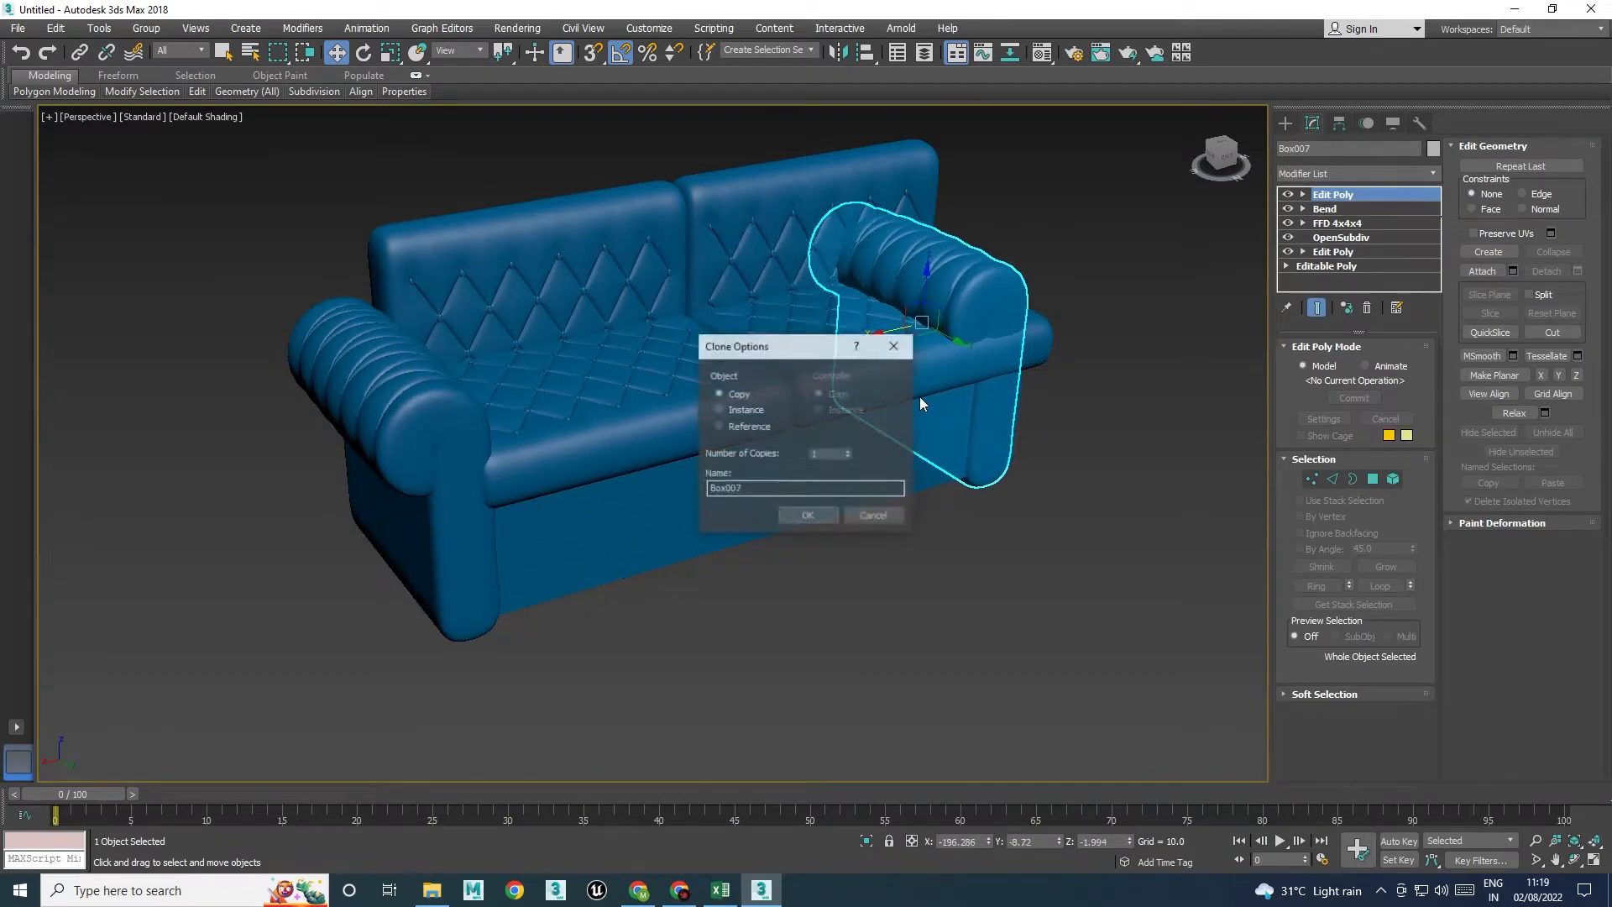
pyautogui.click(821, 518)
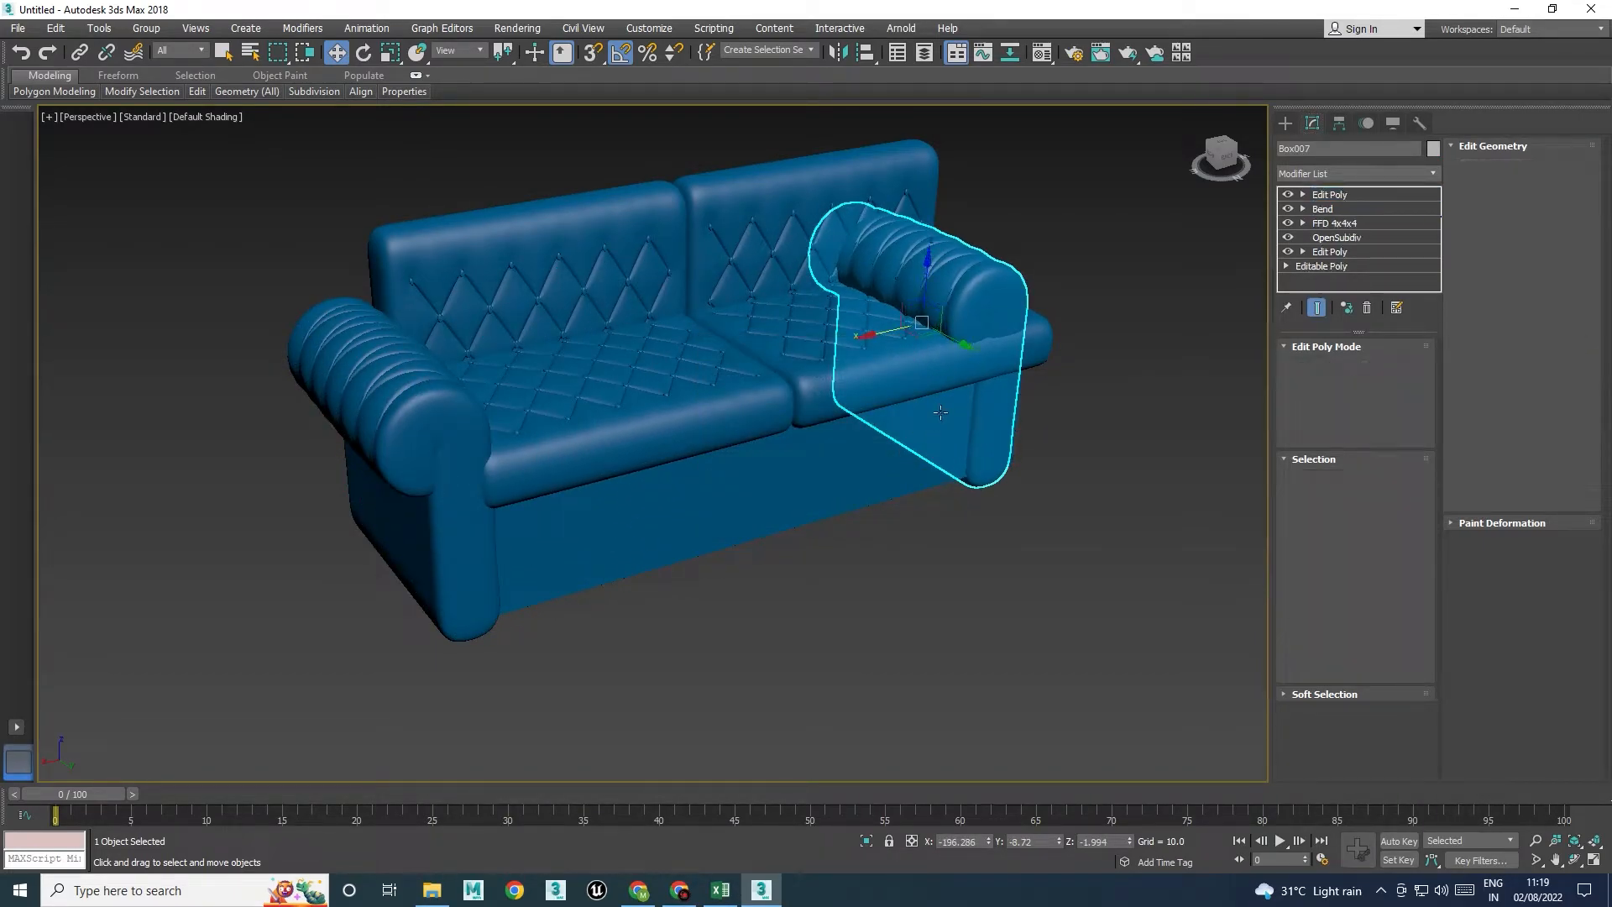
# Mirror the copied armrest so its roll faces outward and move it along X to about -241.8
pyautogui.click(839, 53)
pyautogui.click(760, 575)
pyautogui.moveTo(869, 339); pyautogui.dragTo(960, 319)
pyautogui.click(1127, 497)
# Convert the sofa's base box to an Editable Poly in the Front view
pyautogui.keyDown('alt'); pyautogui.moveTo(1125, 497); pyautogui.dragTo(946, 469, button='middle'); pyautogui.keyUp('alt')
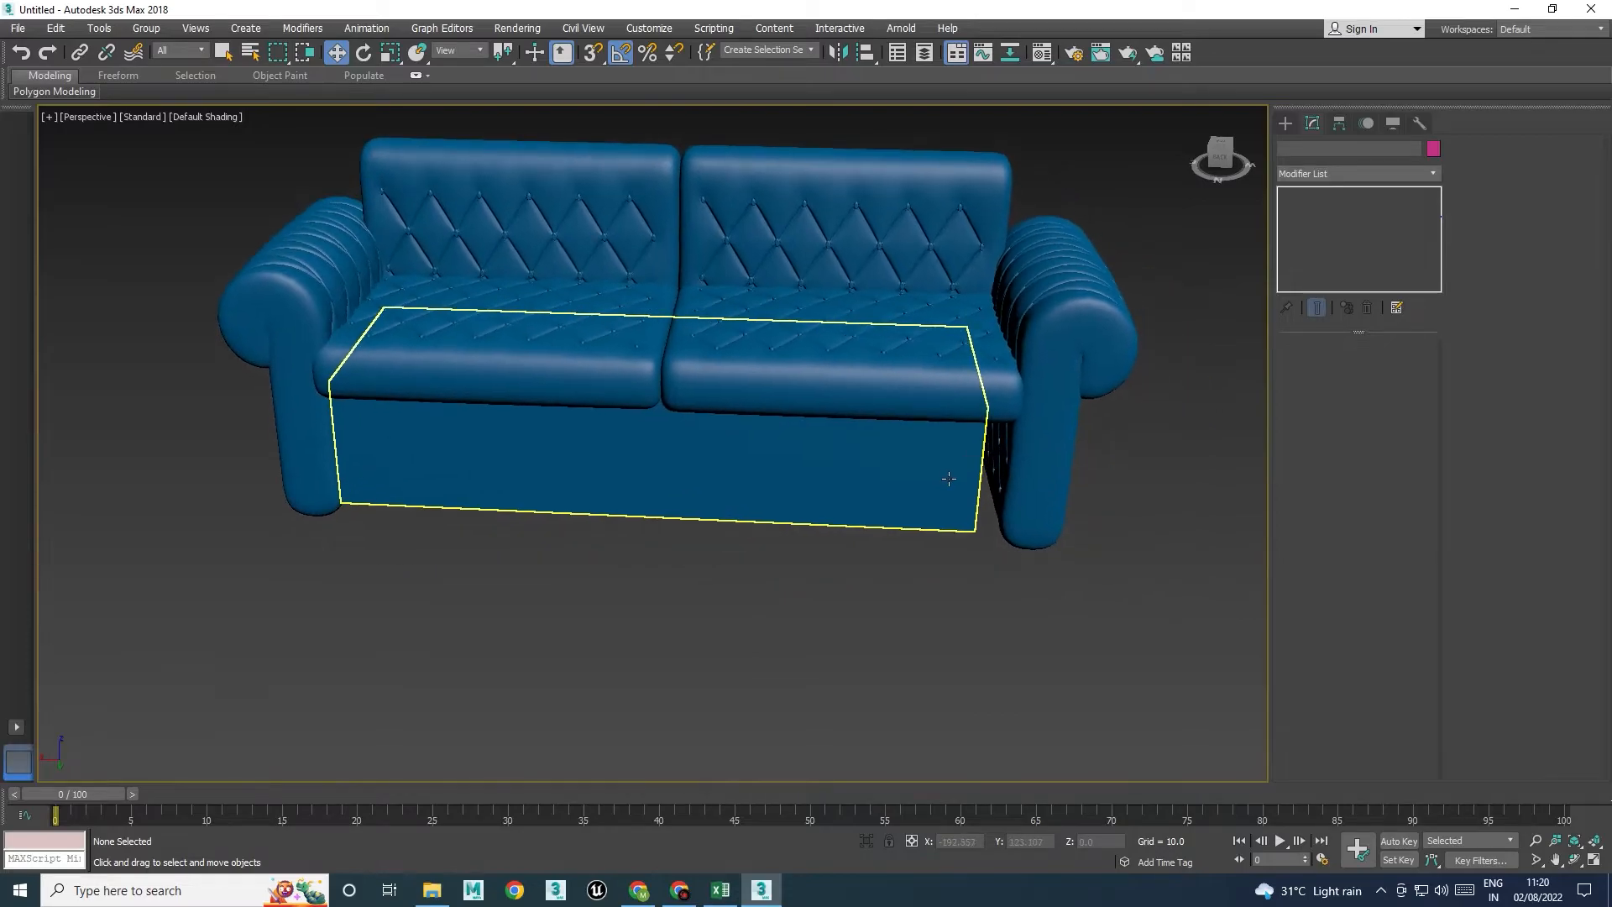
pyautogui.click(953, 468)
pyautogui.press('r')
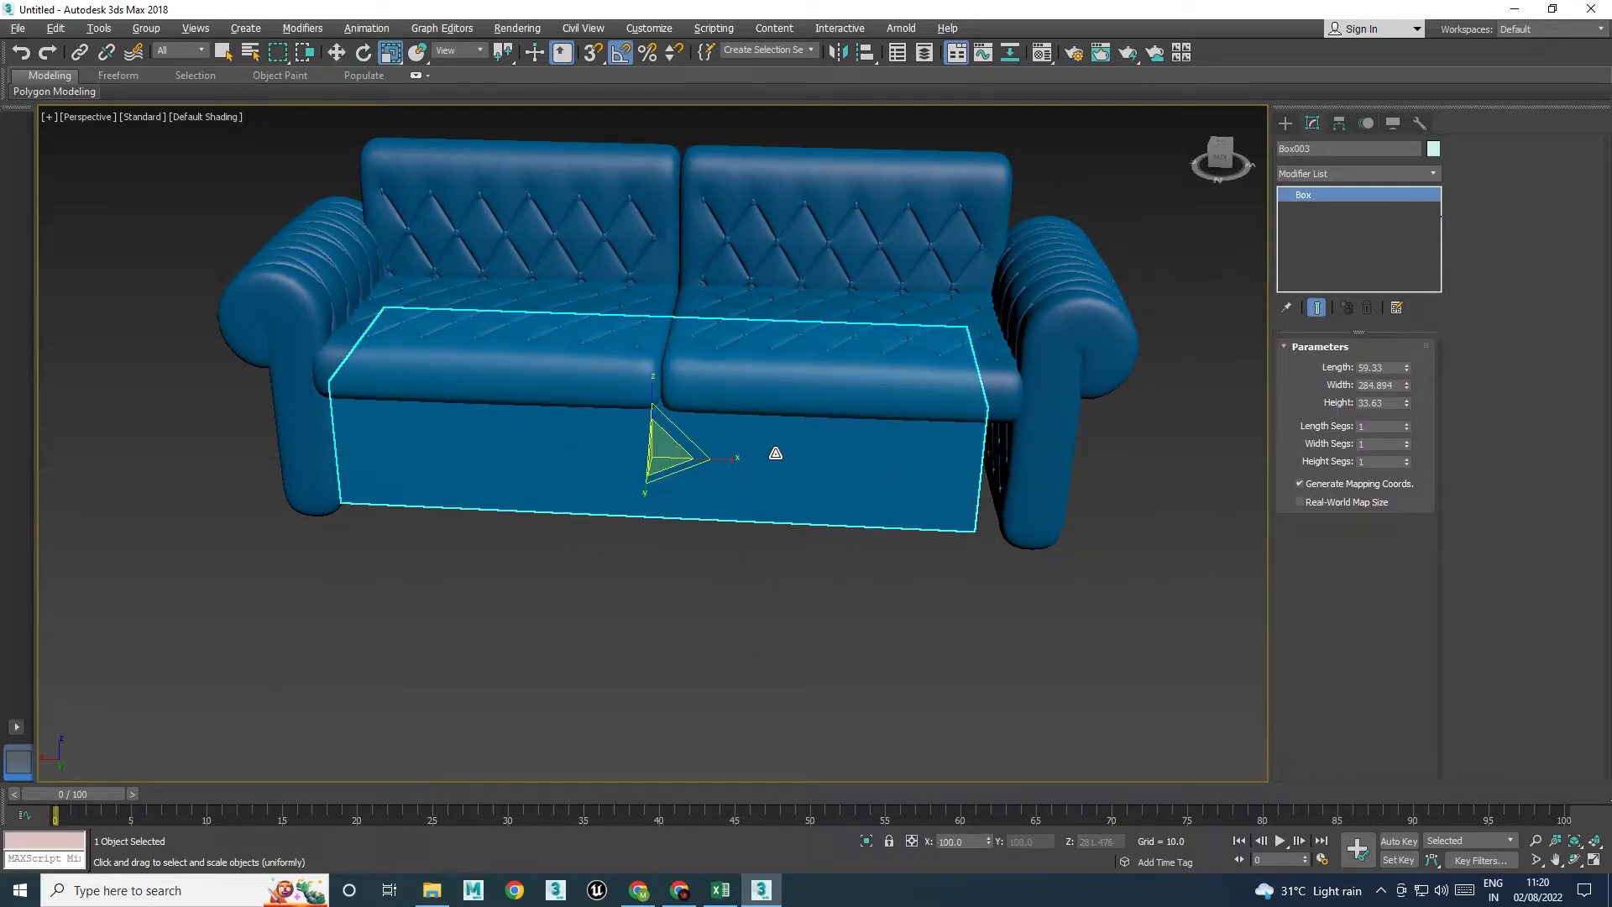
pyautogui.hotkey('alt', 'w')
pyautogui.middleClick(960, 337)
pyautogui.hotkey('alt', 'w')
pyautogui.moveTo(902, 356); pyautogui.dragTo(838, 305, button='middle')
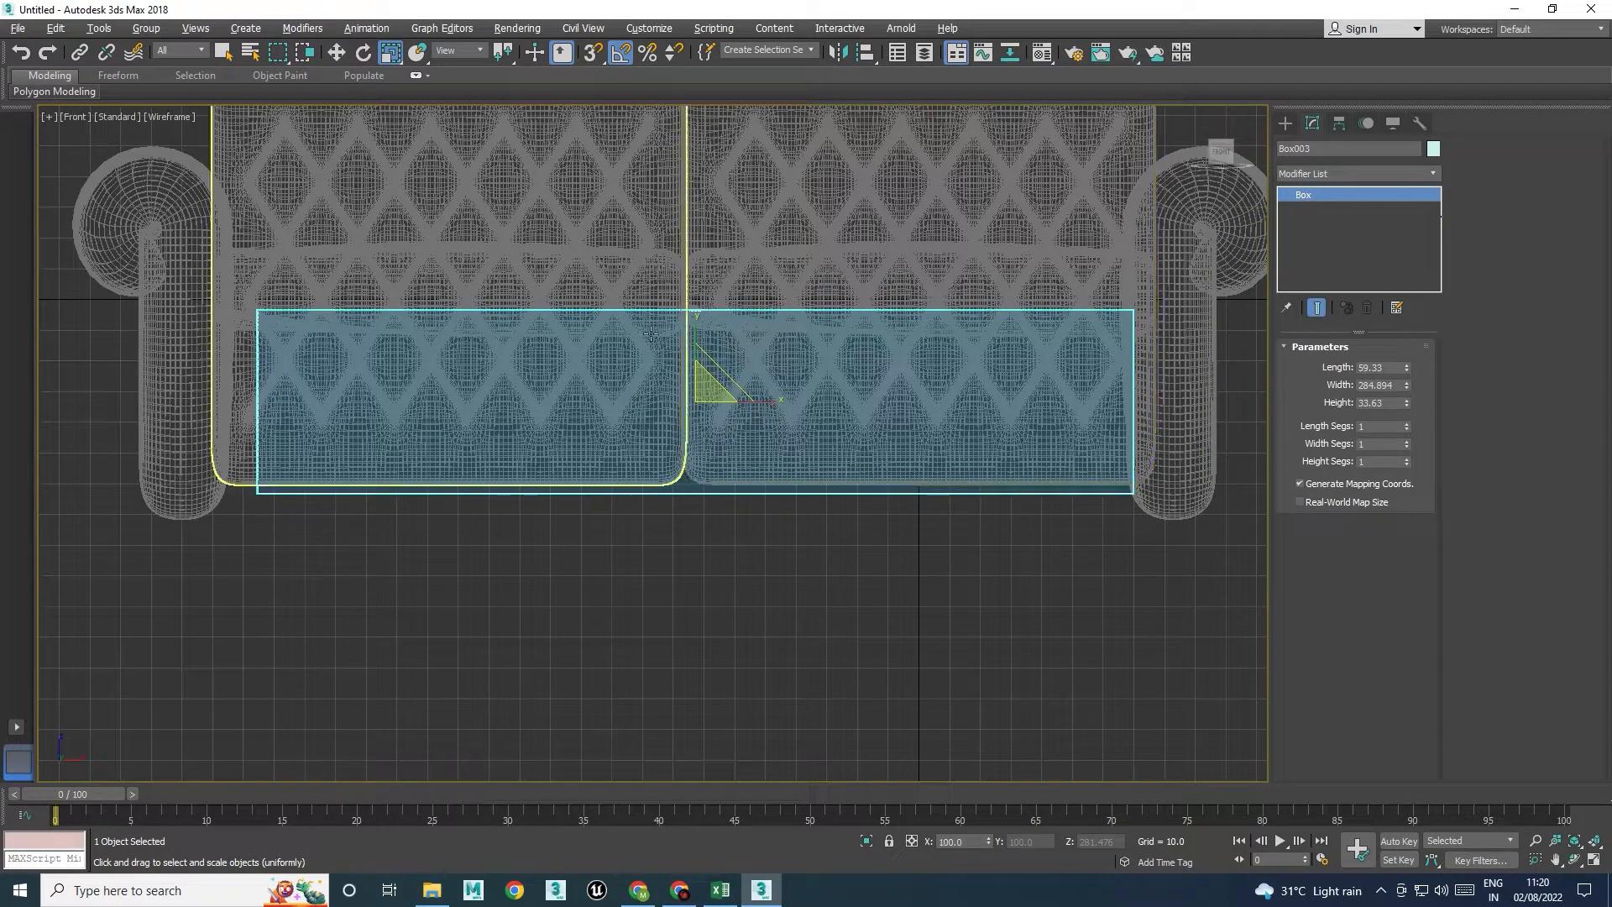
pyautogui.rightClick(802, 416)
pyautogui.moveTo(882, 596)
pyautogui.click(990, 608)
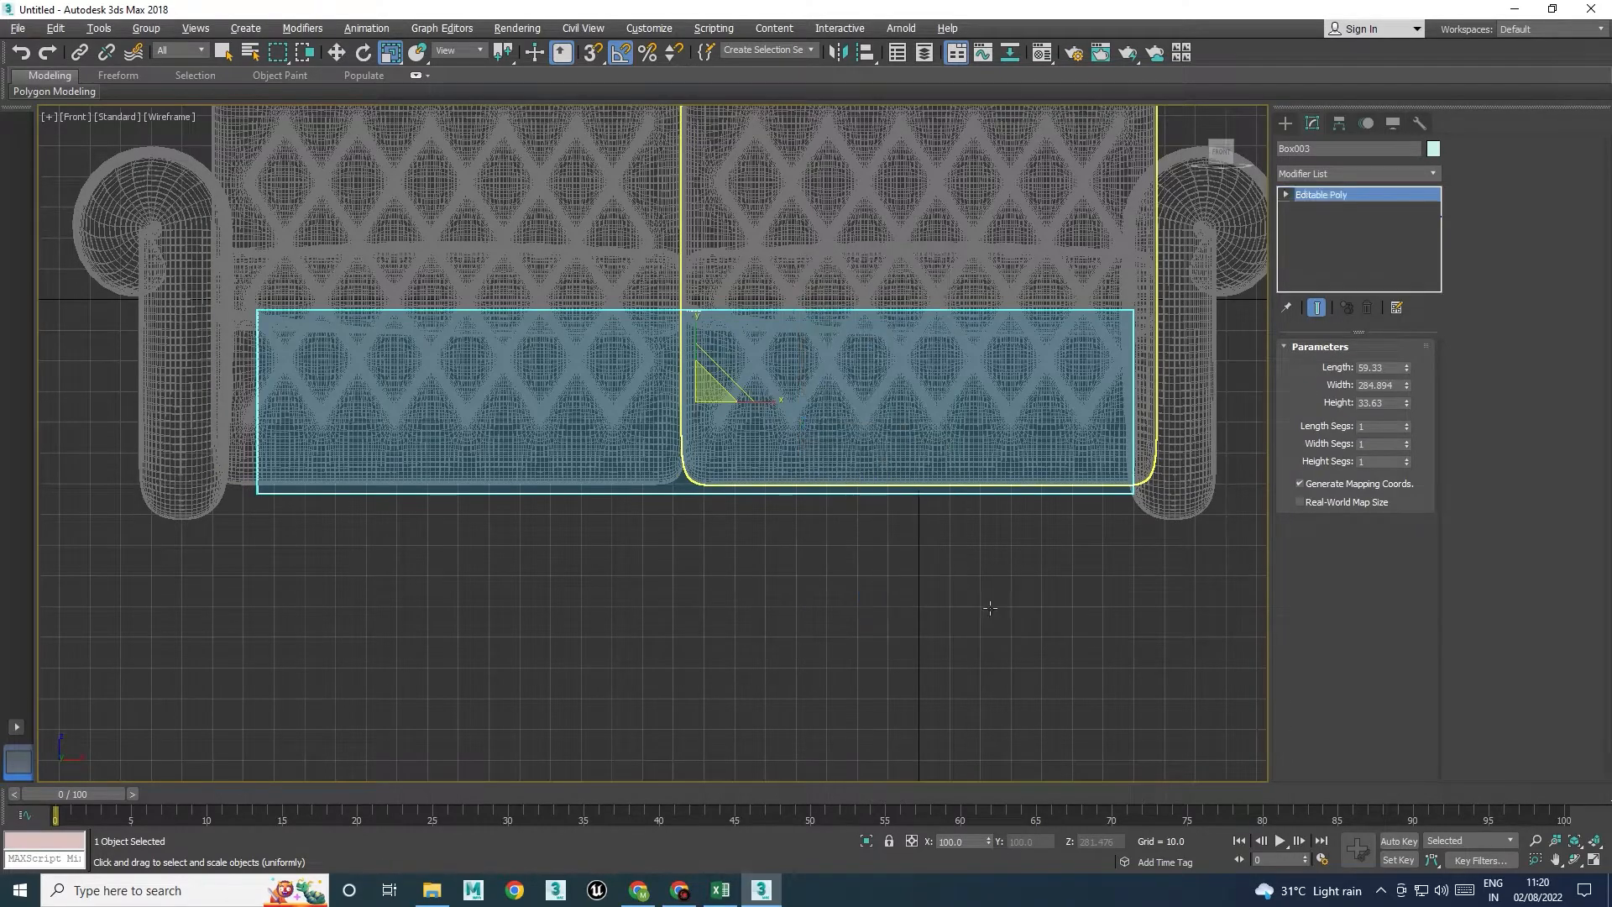
# Move the vertices at both ends of the base outward along X to meet the two armrests
pyautogui.press('1')
pyautogui.moveTo(486, 272); pyautogui.dragTo(487, 273)
pyautogui.press('w')
pyautogui.moveTo(323, 402); pyautogui.dragTo(286, 407)
pyautogui.moveTo(729, 683); pyautogui.dragTo(1200, 403)
pyautogui.hotkey('alt', 'w')
pyautogui.rightClick(992, 642)
pyautogui.hotkey('alt', 'w')
pyautogui.press('1')
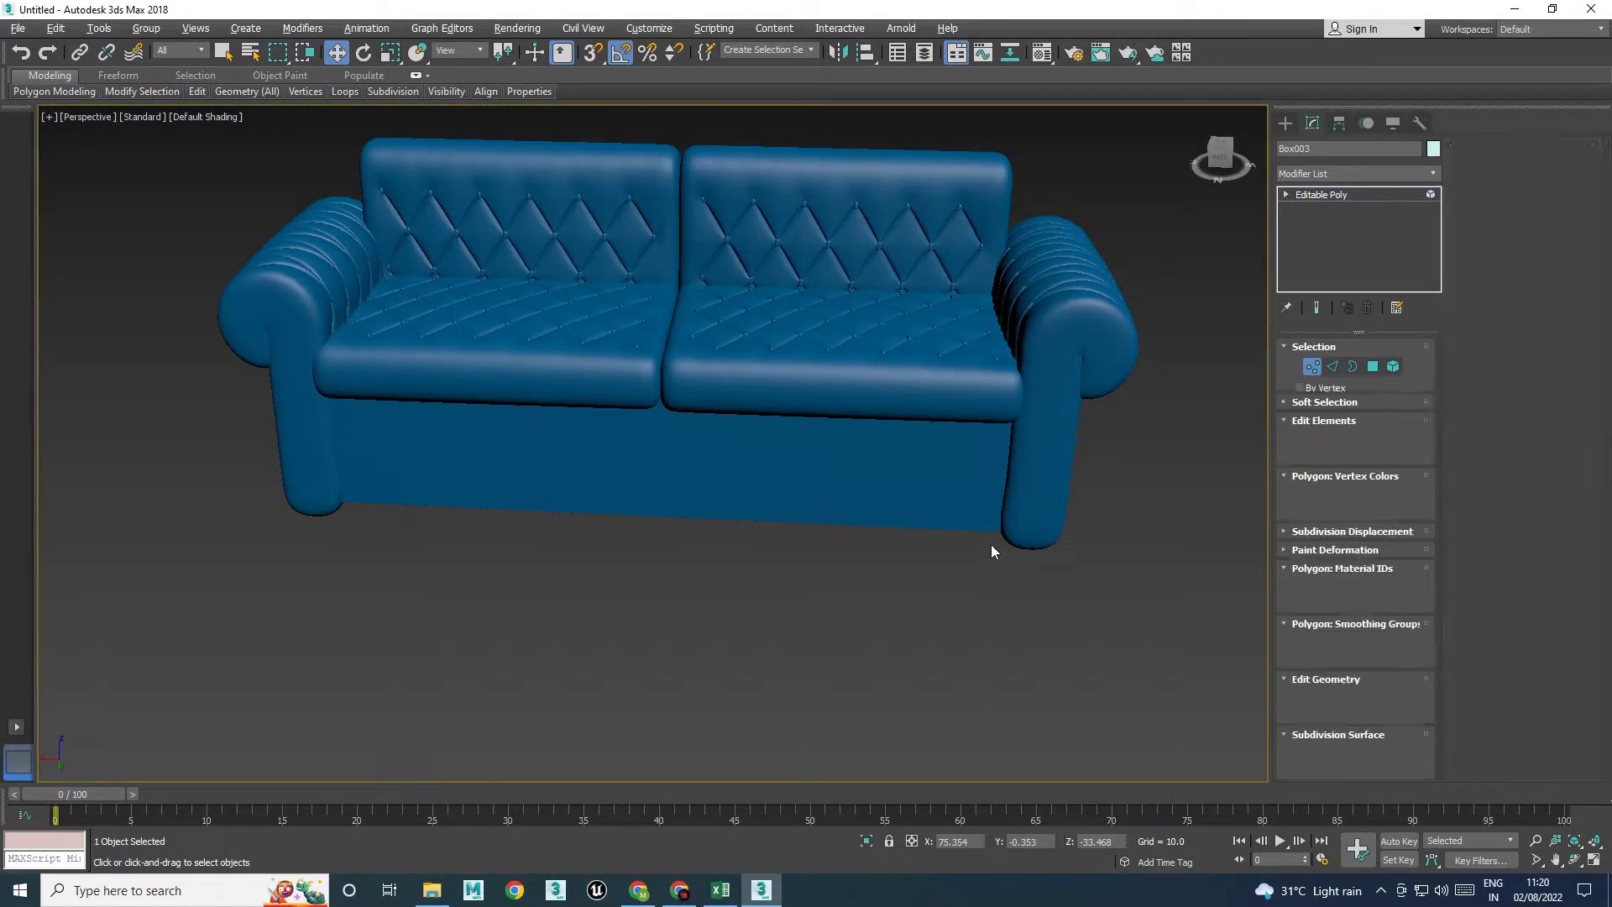
# Isolate the sofa's base box and display it with edged faces
pyautogui.click(1167, 471)
pyautogui.click(1106, 342)
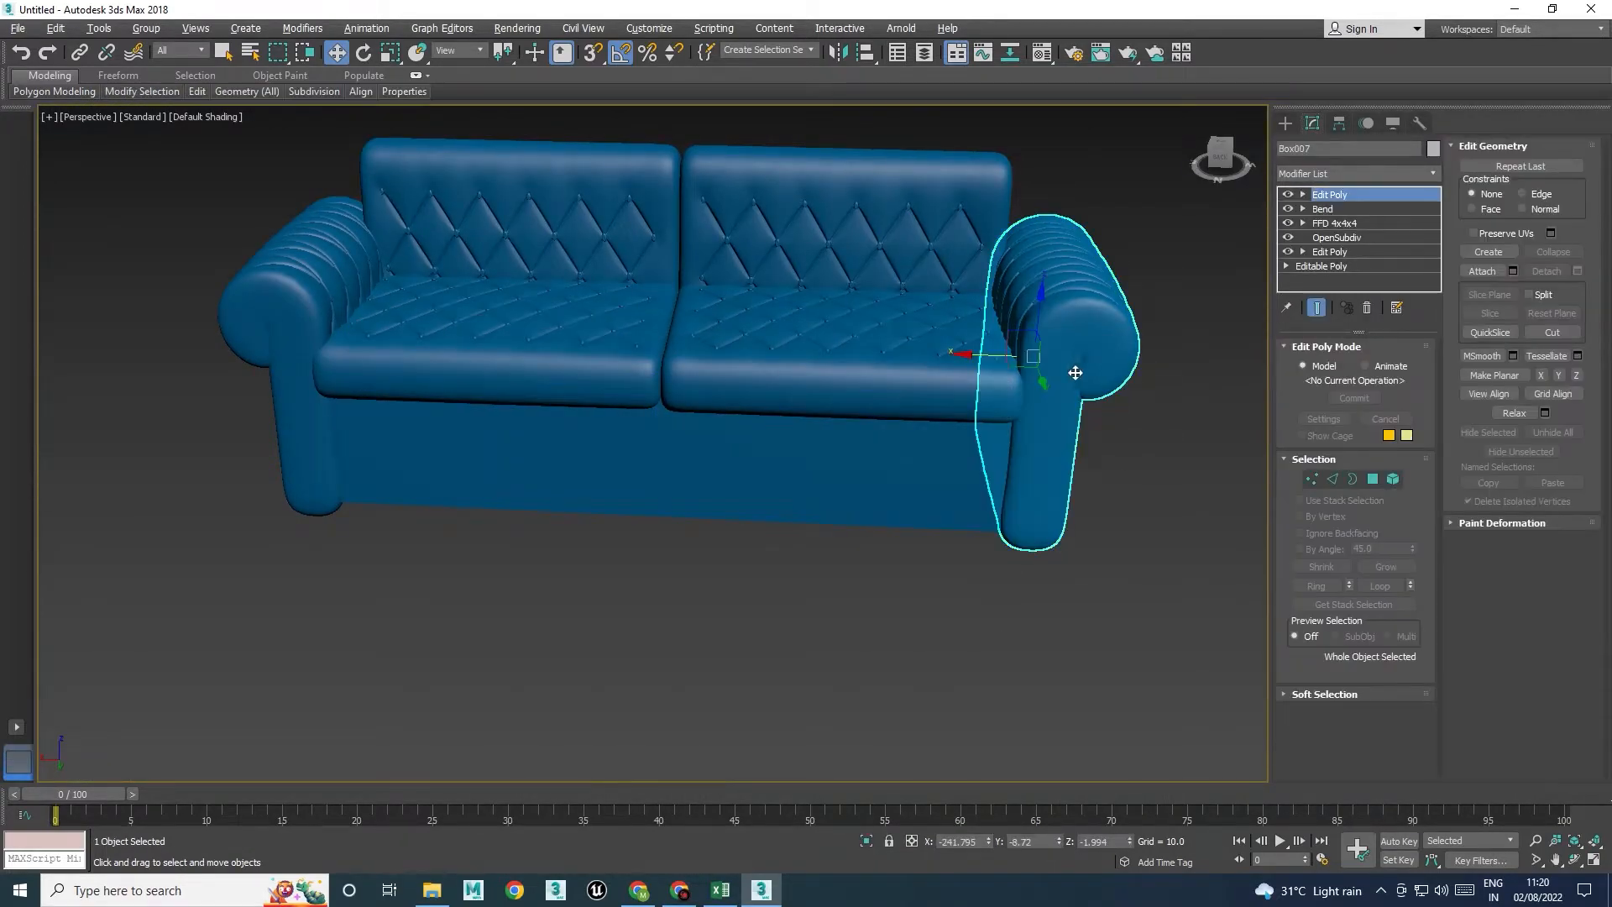
pyautogui.click(995, 561)
pyautogui.keyDown('alt'); pyautogui.moveTo(994, 561); pyautogui.dragTo(722, 533, button='middle'); pyautogui.keyUp('alt')
pyautogui.click(729, 461)
pyautogui.hotkey('alt', 'q')
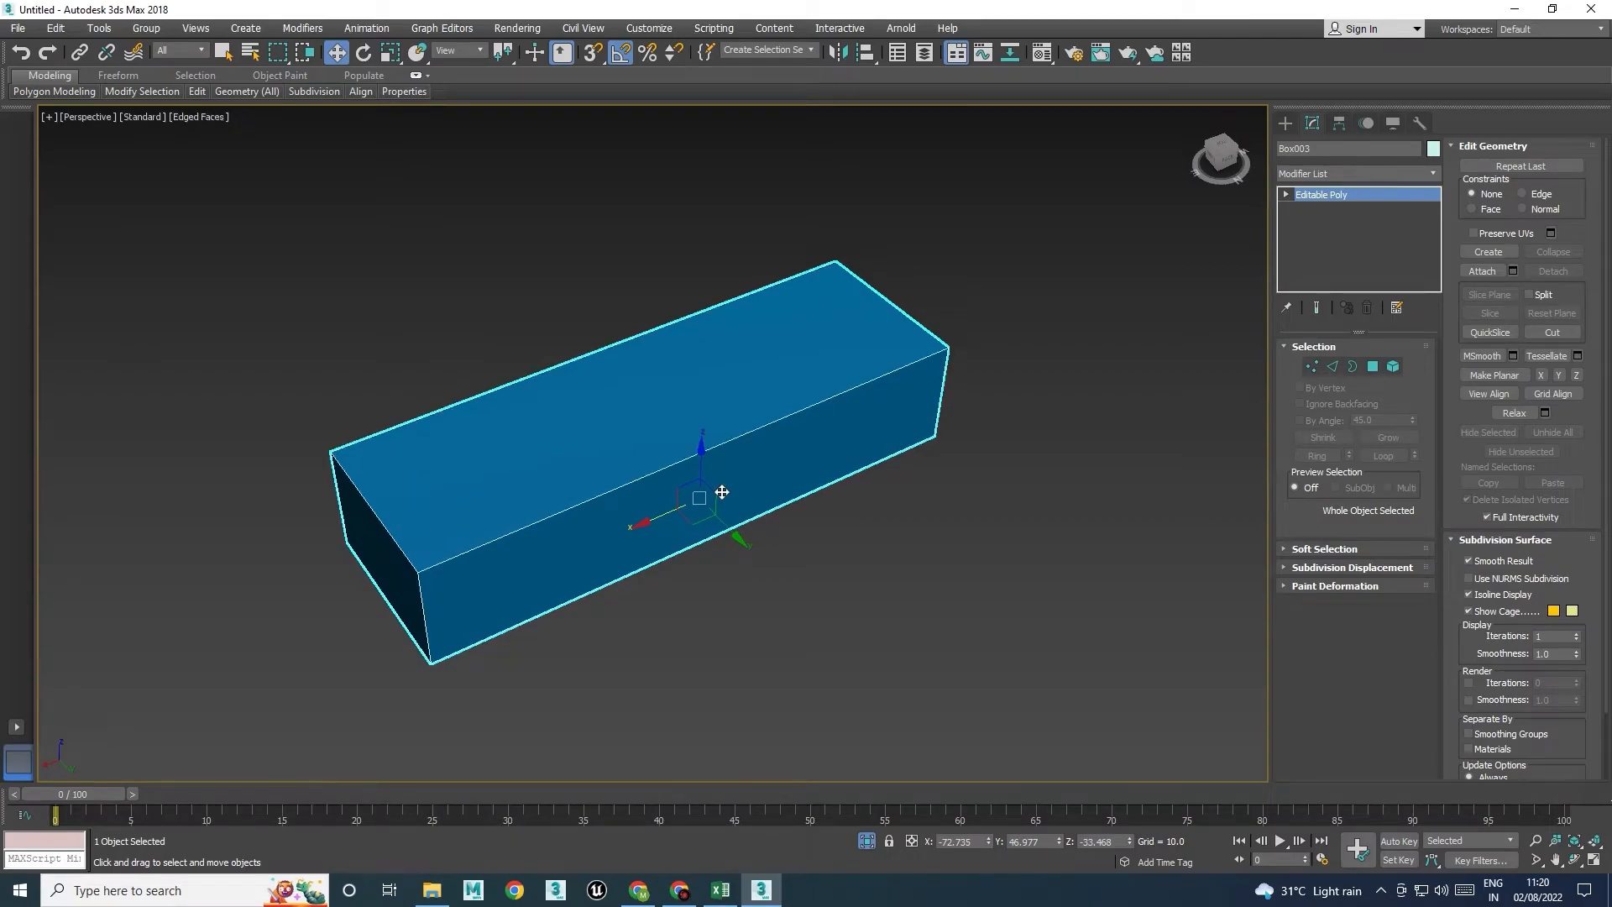
# Chamfer all edges of the base box by about 4.51 with 2 segments
pyautogui.press('2')
pyautogui.keyDown('alt'); pyautogui.moveTo(463, 414); pyautogui.dragTo(267, 303, button='middle'); pyautogui.keyUp('alt')
pyautogui.moveTo(263, 286); pyautogui.dragTo(1229, 683)
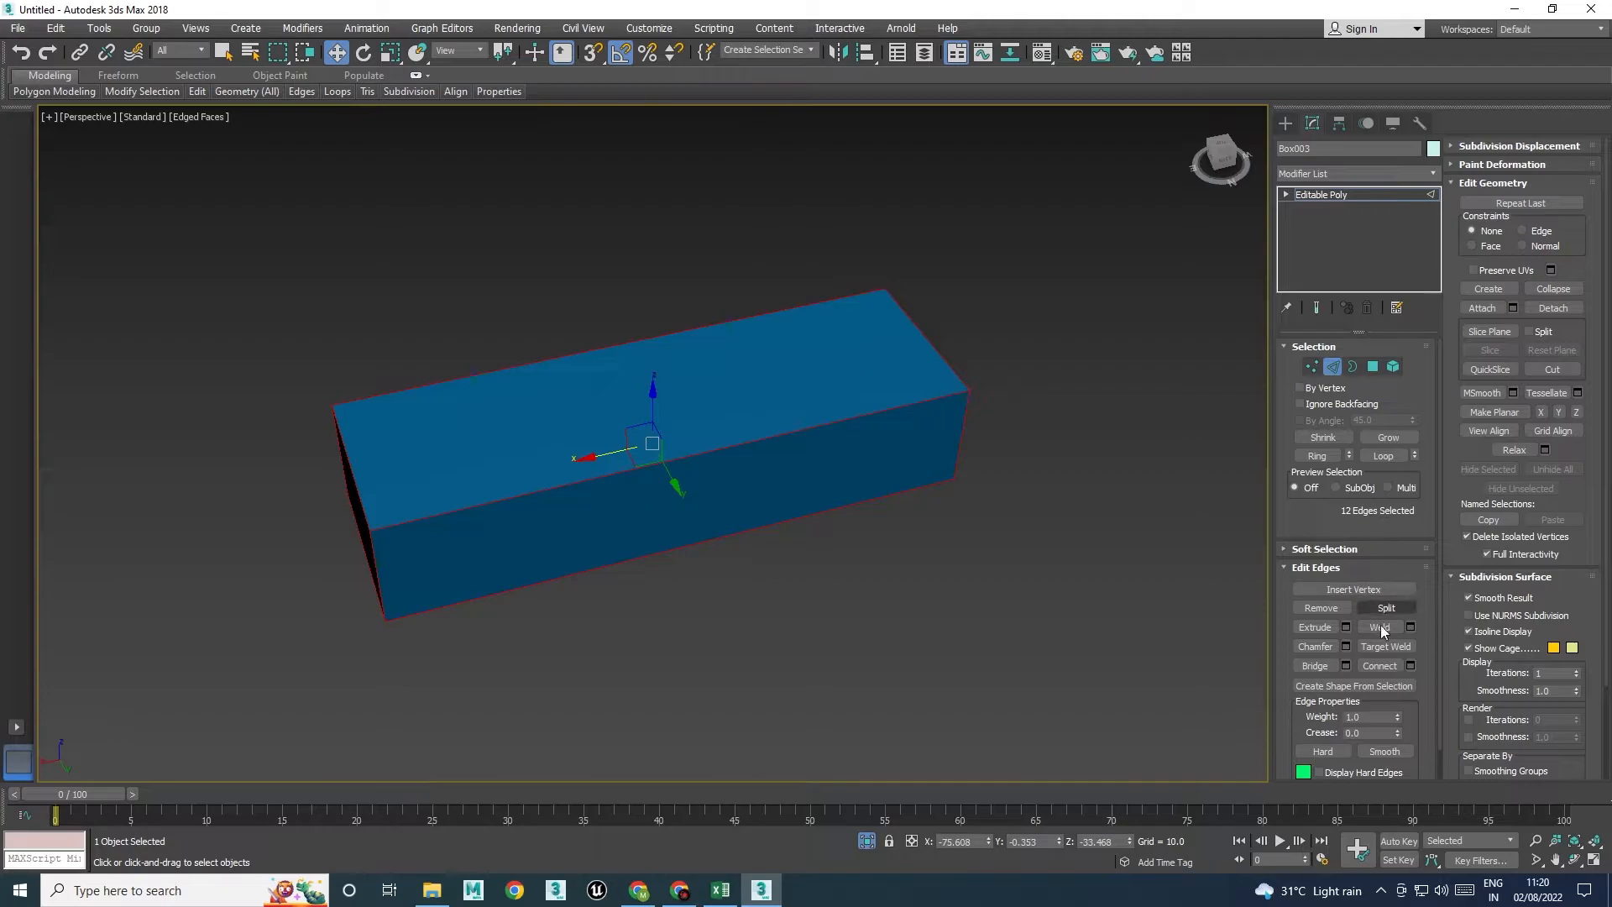
pyautogui.click(1345, 646)
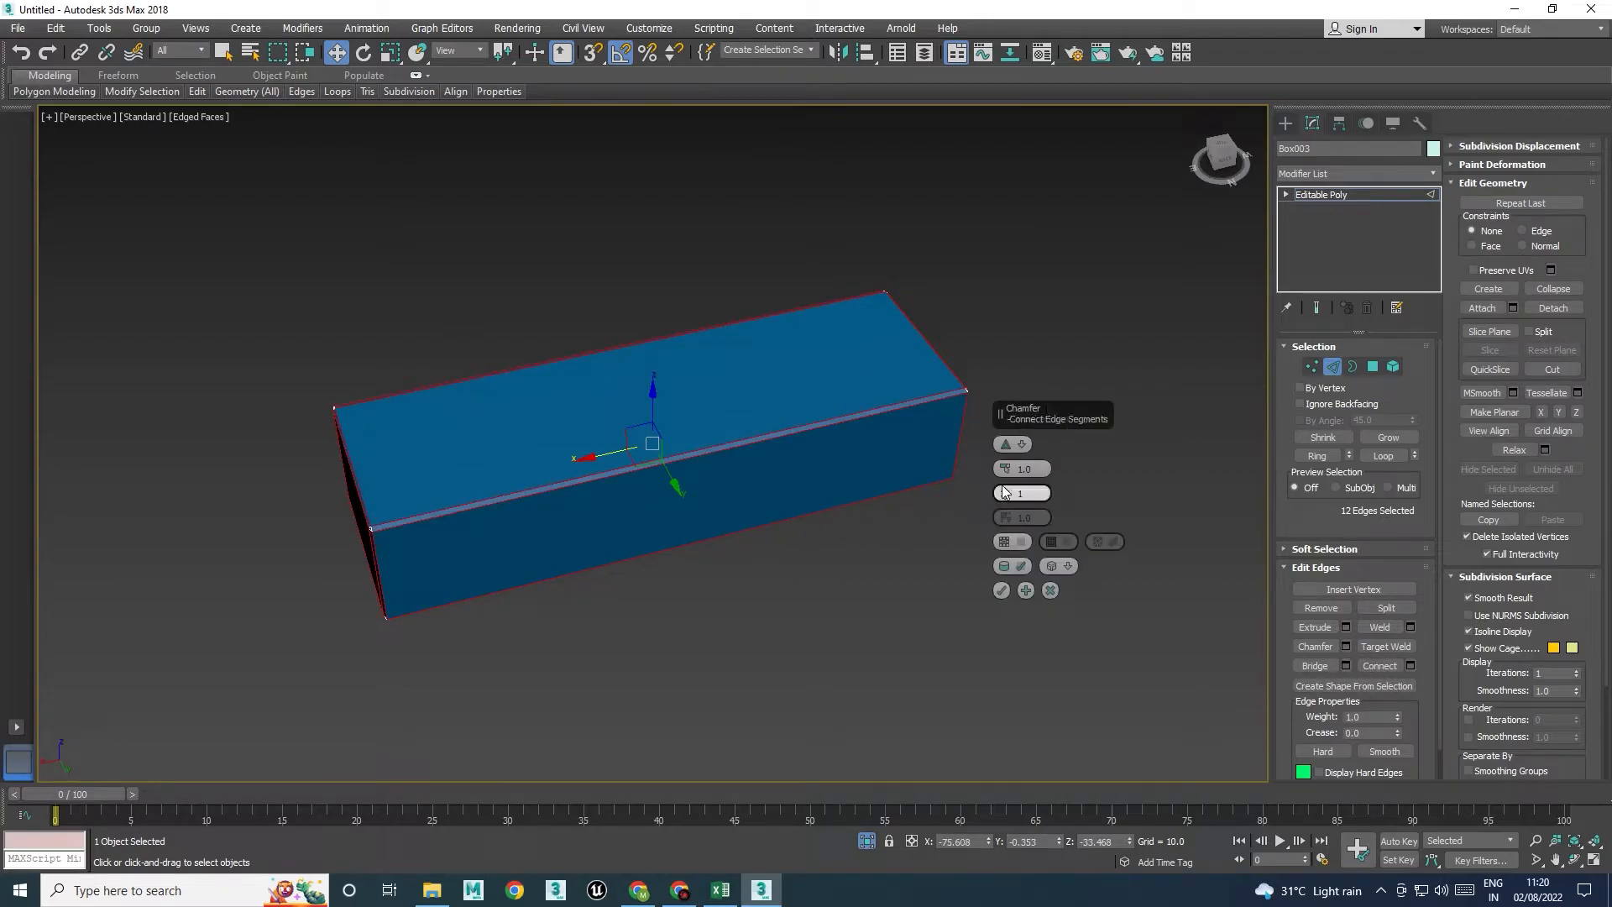
pyautogui.moveTo(1005, 469); pyautogui.dragTo(1009, 442)
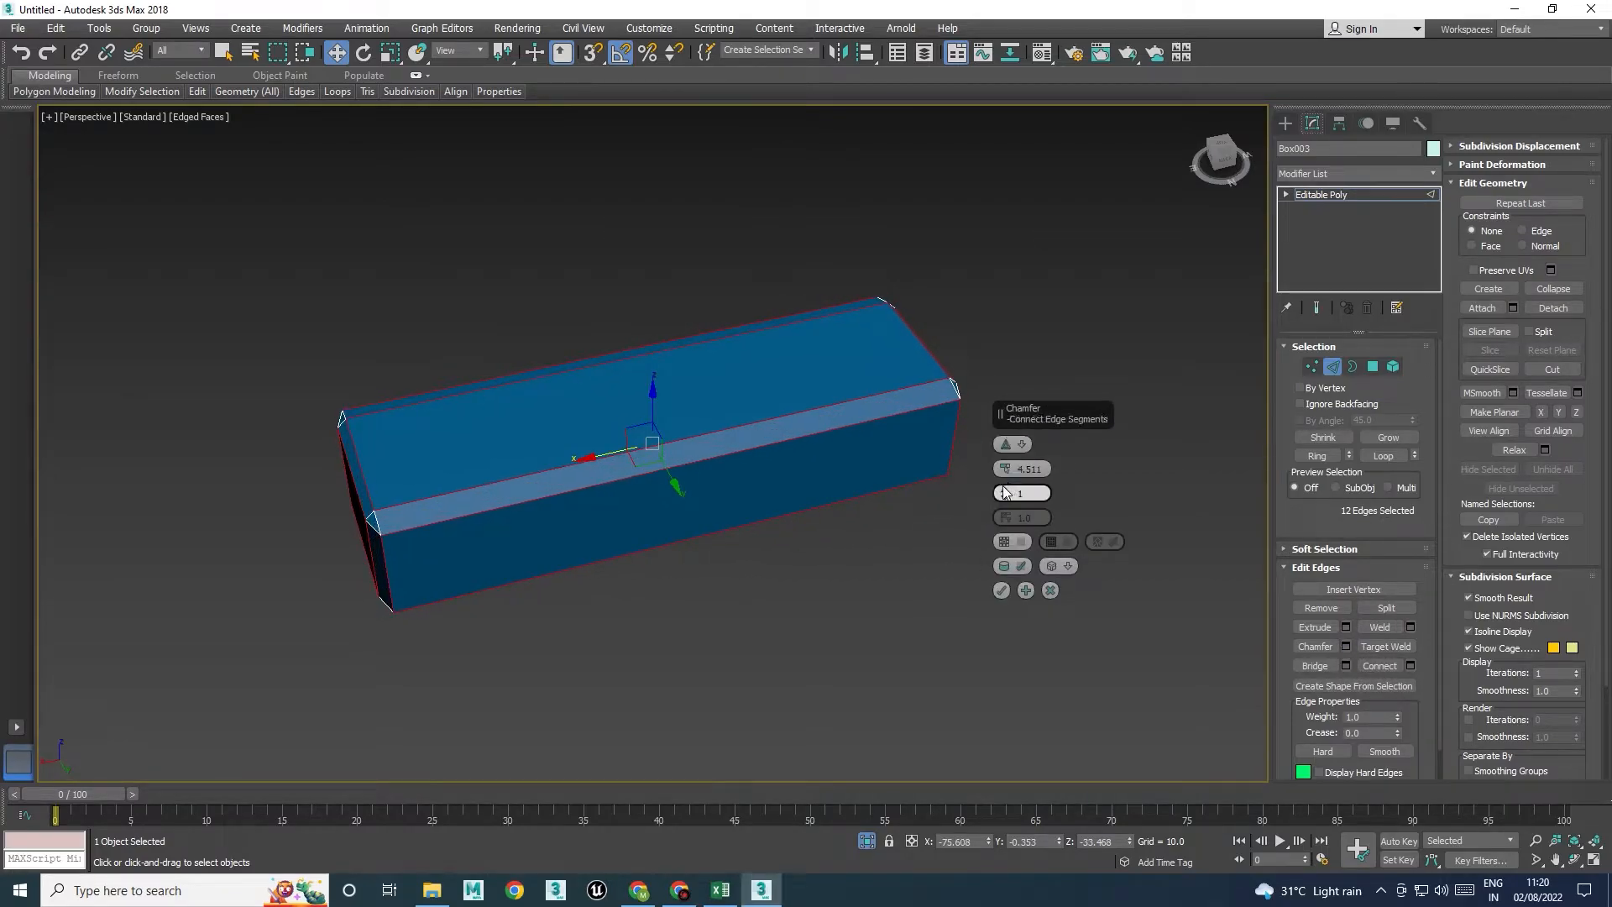
pyautogui.moveTo(1005, 497); pyautogui.dragTo(1005, 493)
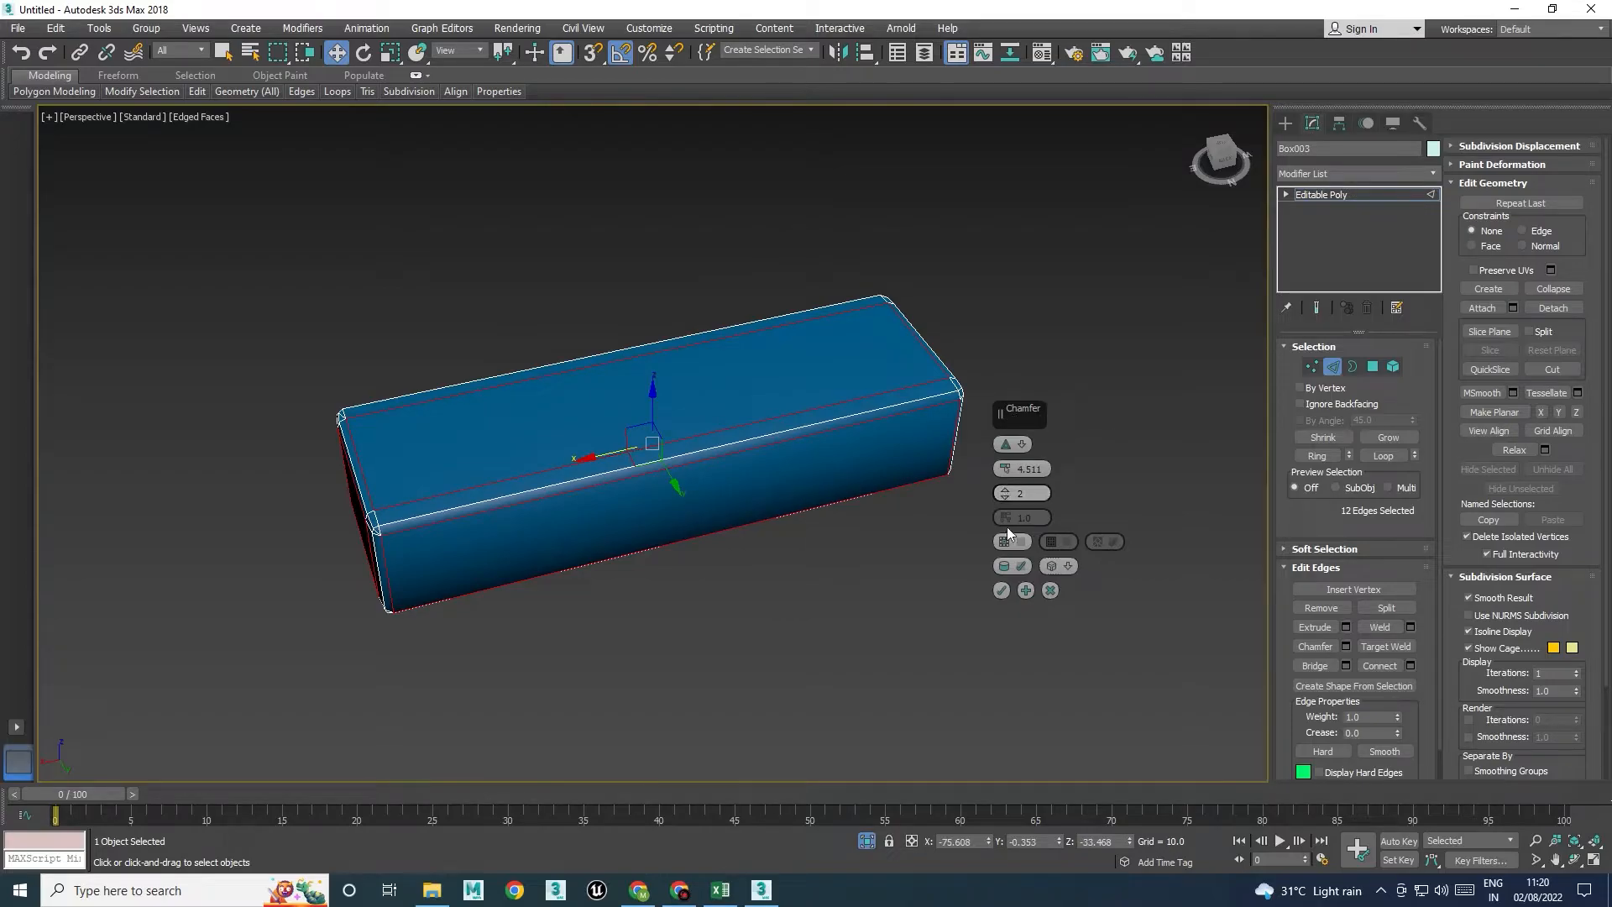
pyautogui.click(1002, 590)
# Add an OpenSubdiv modifier to the base box and set its iterations to 3
pyautogui.click(1334, 195)
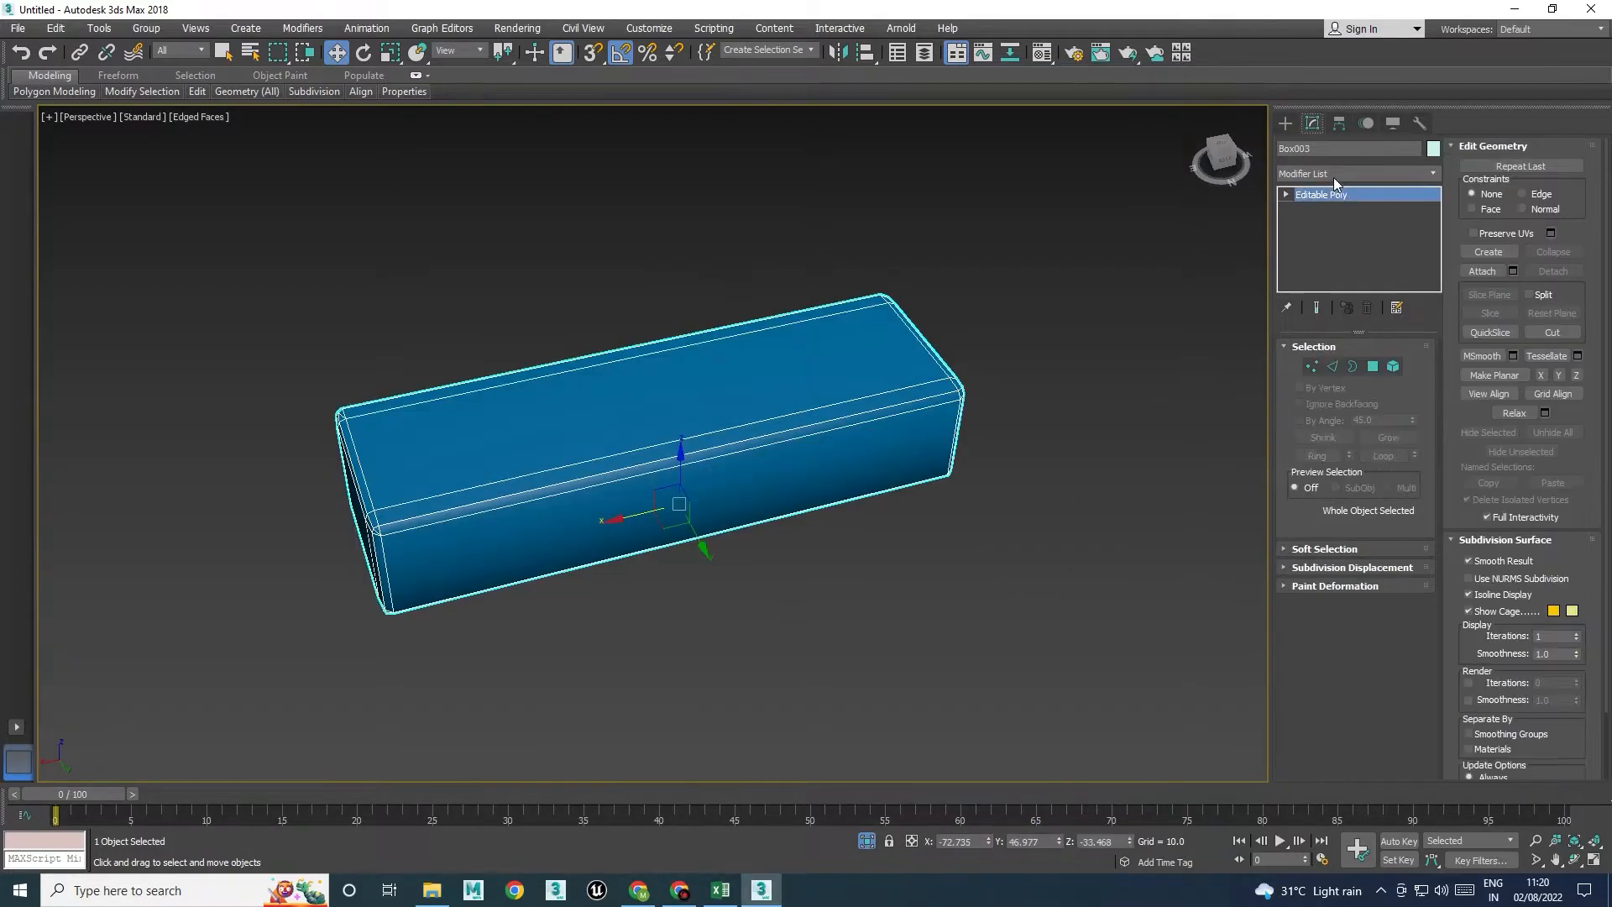
pyautogui.click(1334, 177)
pyautogui.press('o')
pyautogui.click(1334, 191)
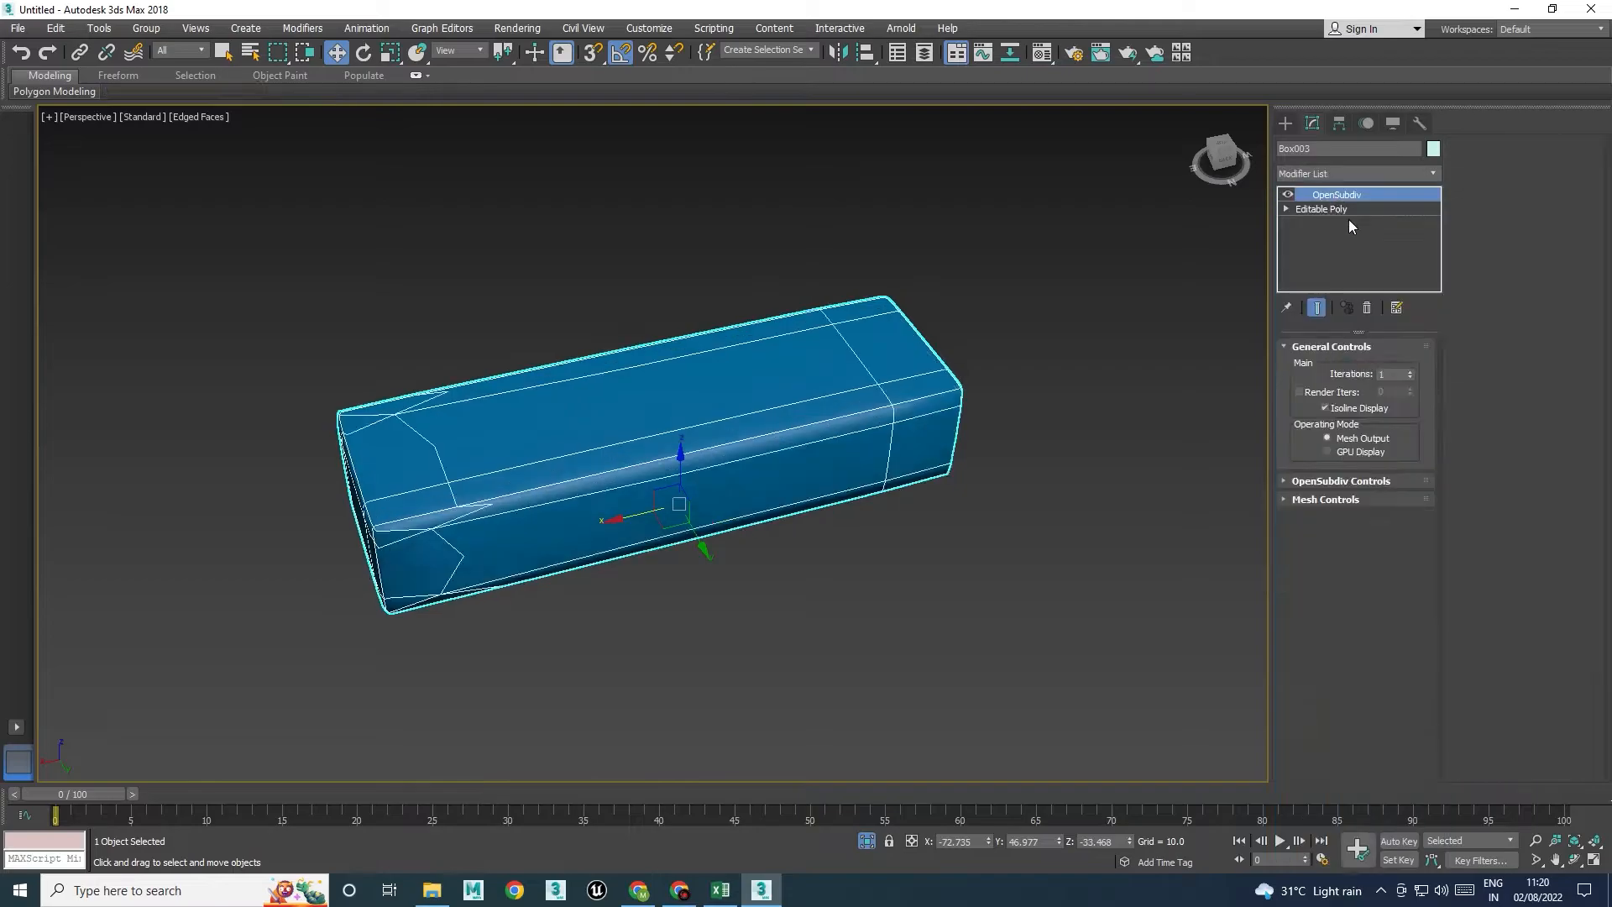
pyautogui.click(1411, 372)
pyautogui.click(1412, 372)
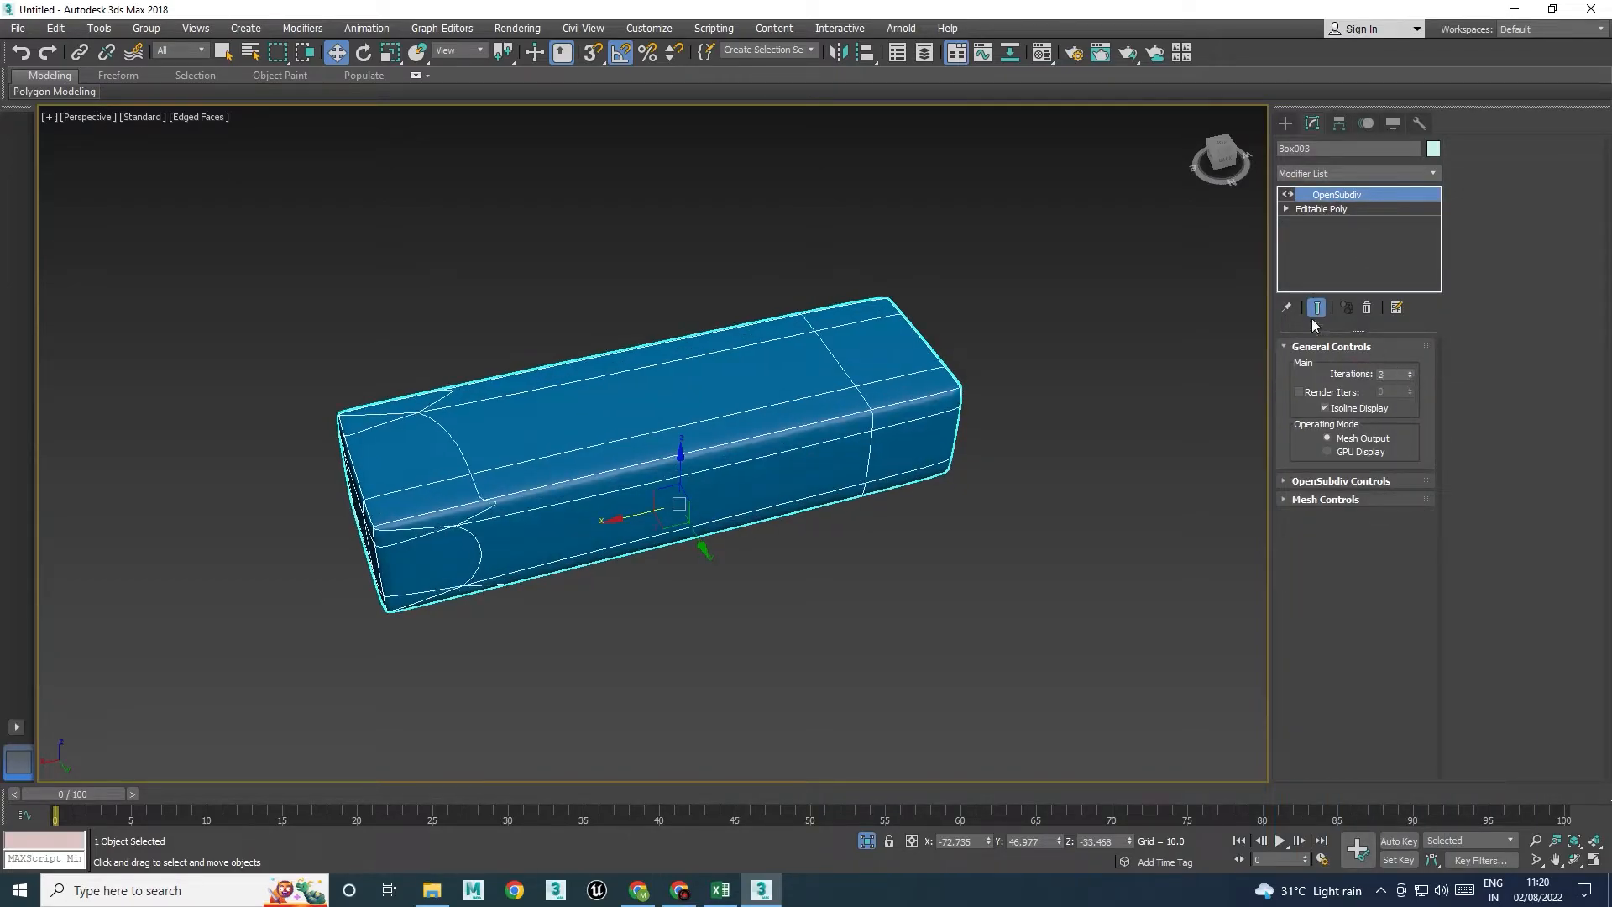
# With the OpenSubdiv effect switched off, insert edge loops near both ends, along the length and across the middle of the base
pyautogui.click(1287, 194)
pyautogui.click(1303, 208)
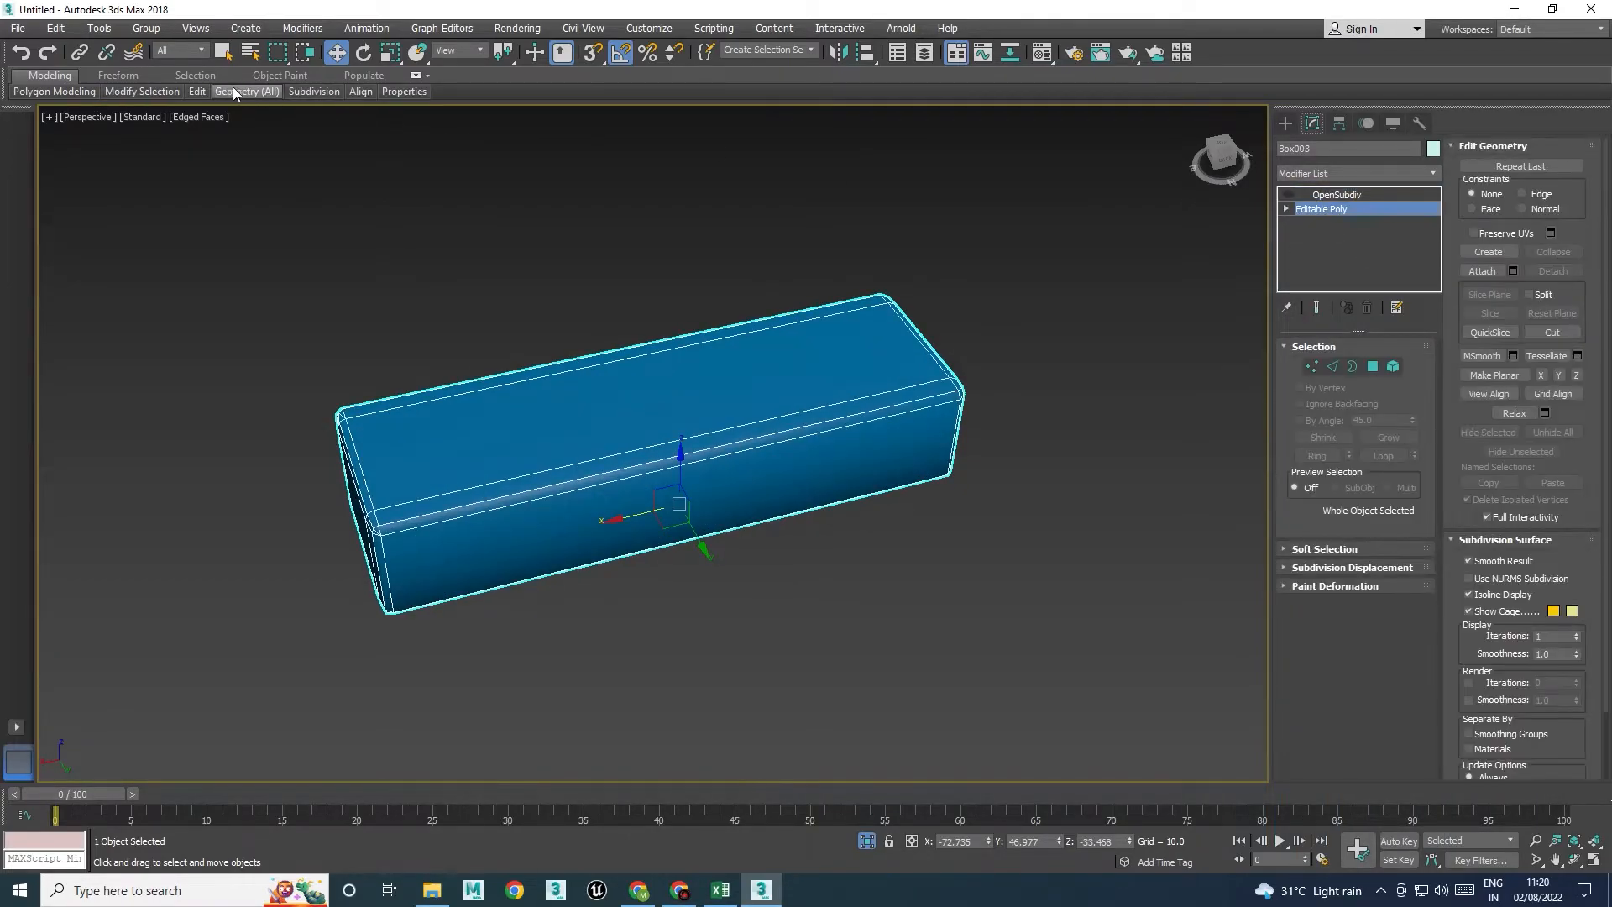
pyautogui.moveTo(201, 97)
pyautogui.click(333, 130)
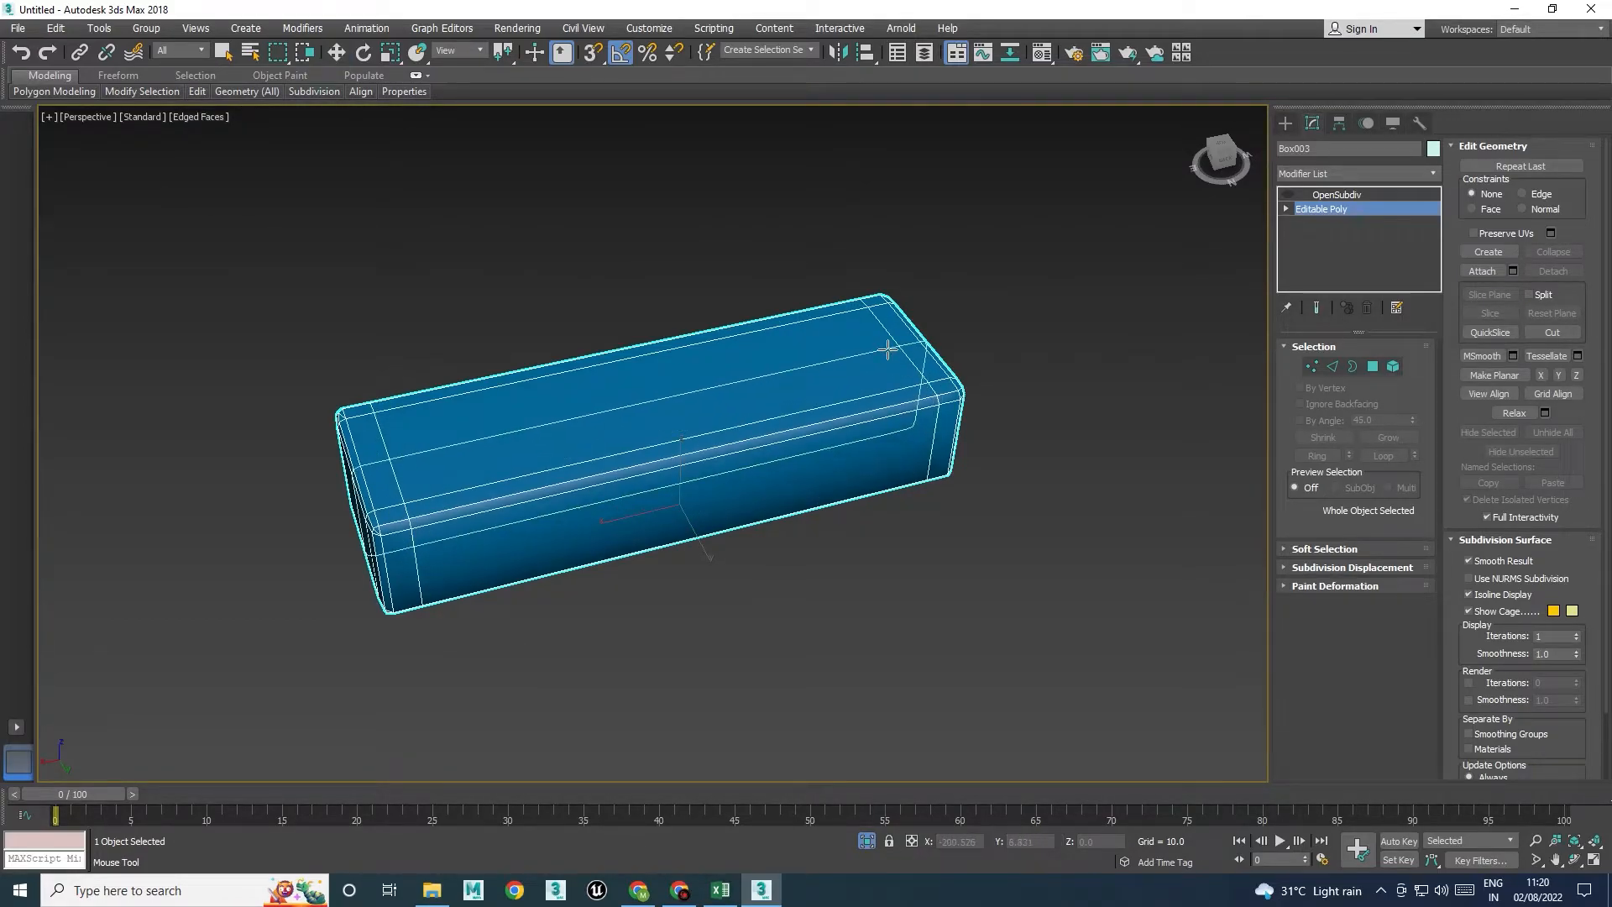
pyautogui.click(661, 441)
pyautogui.click(1332, 209)
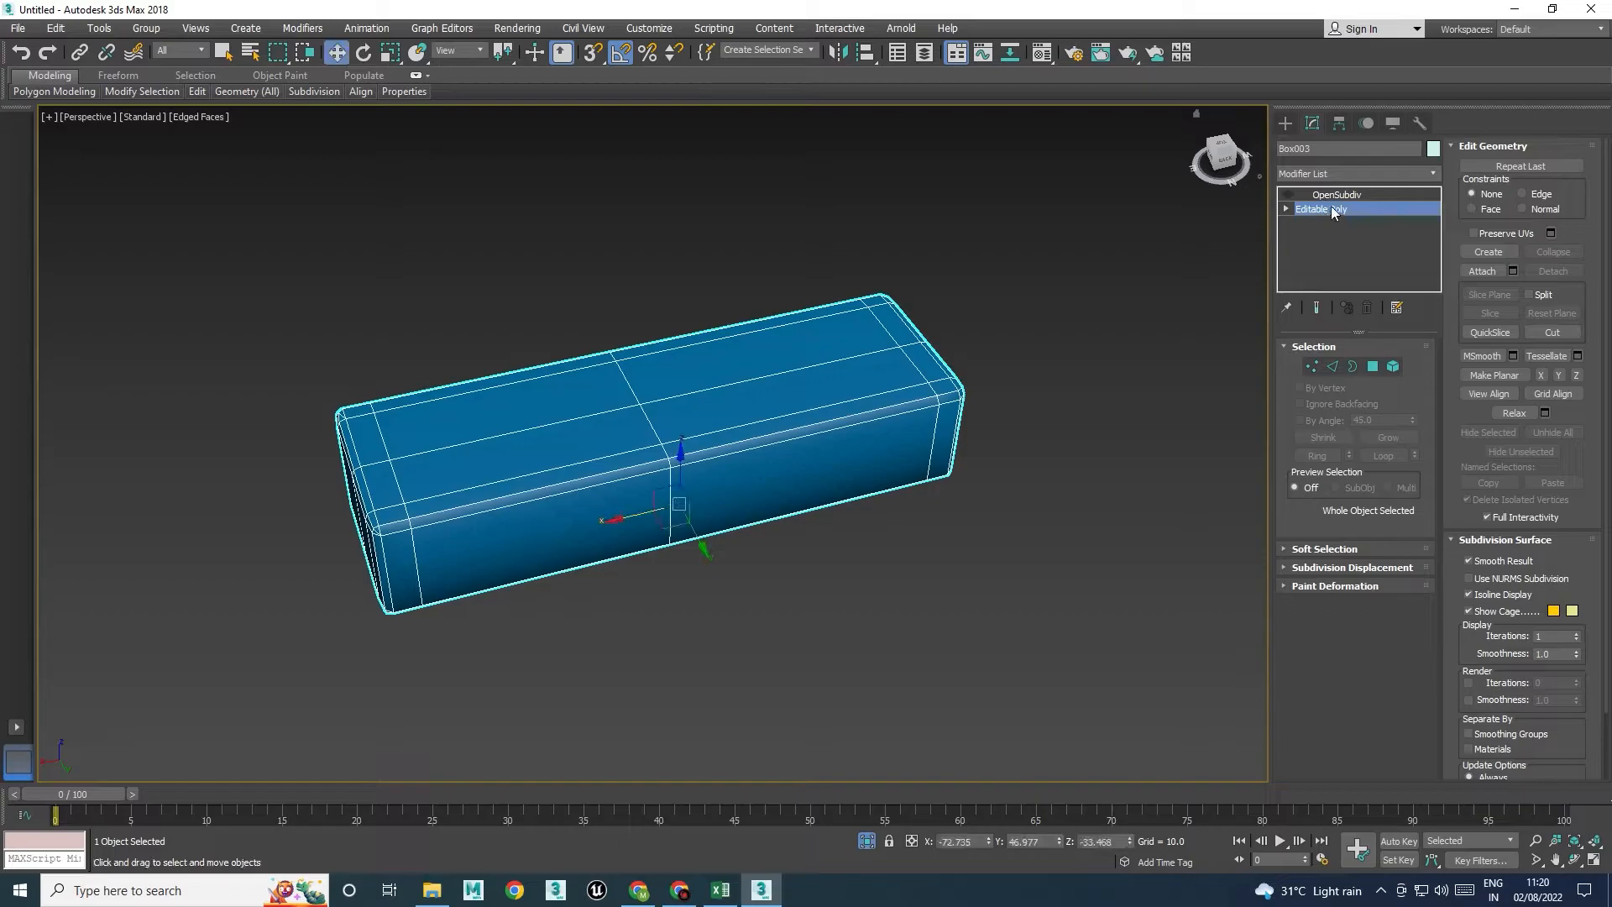
# Re-enable the OpenSubdiv smoothing on the base and make it the active modifier
pyautogui.click(1337, 195)
pyautogui.click(1289, 195)
pyautogui.click(1325, 211)
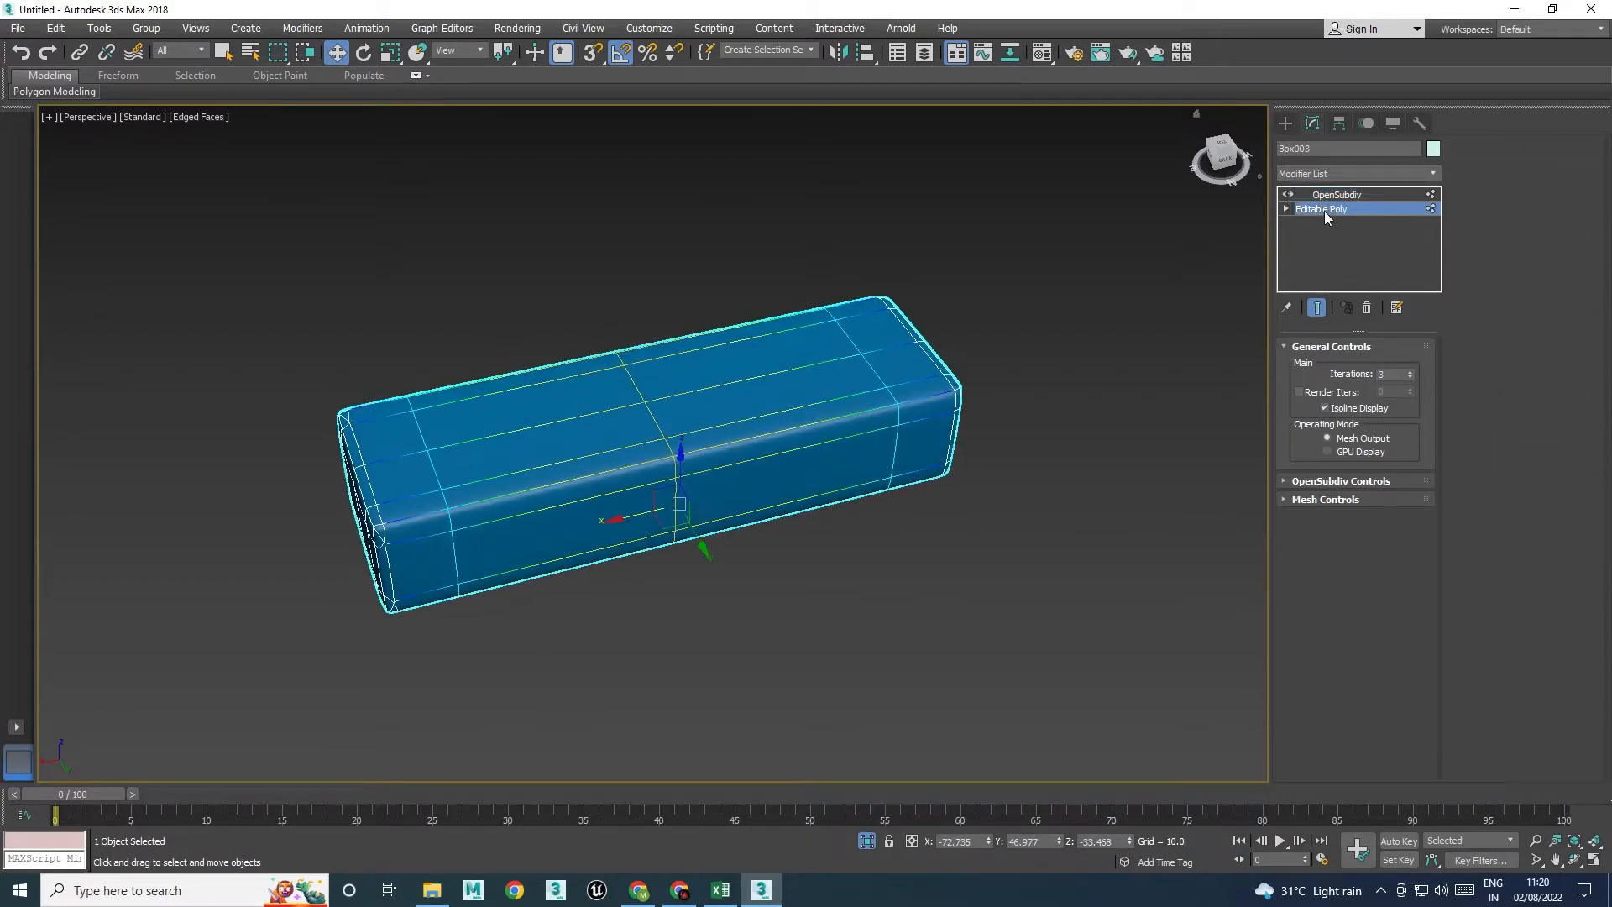
pyautogui.click(1335, 196)
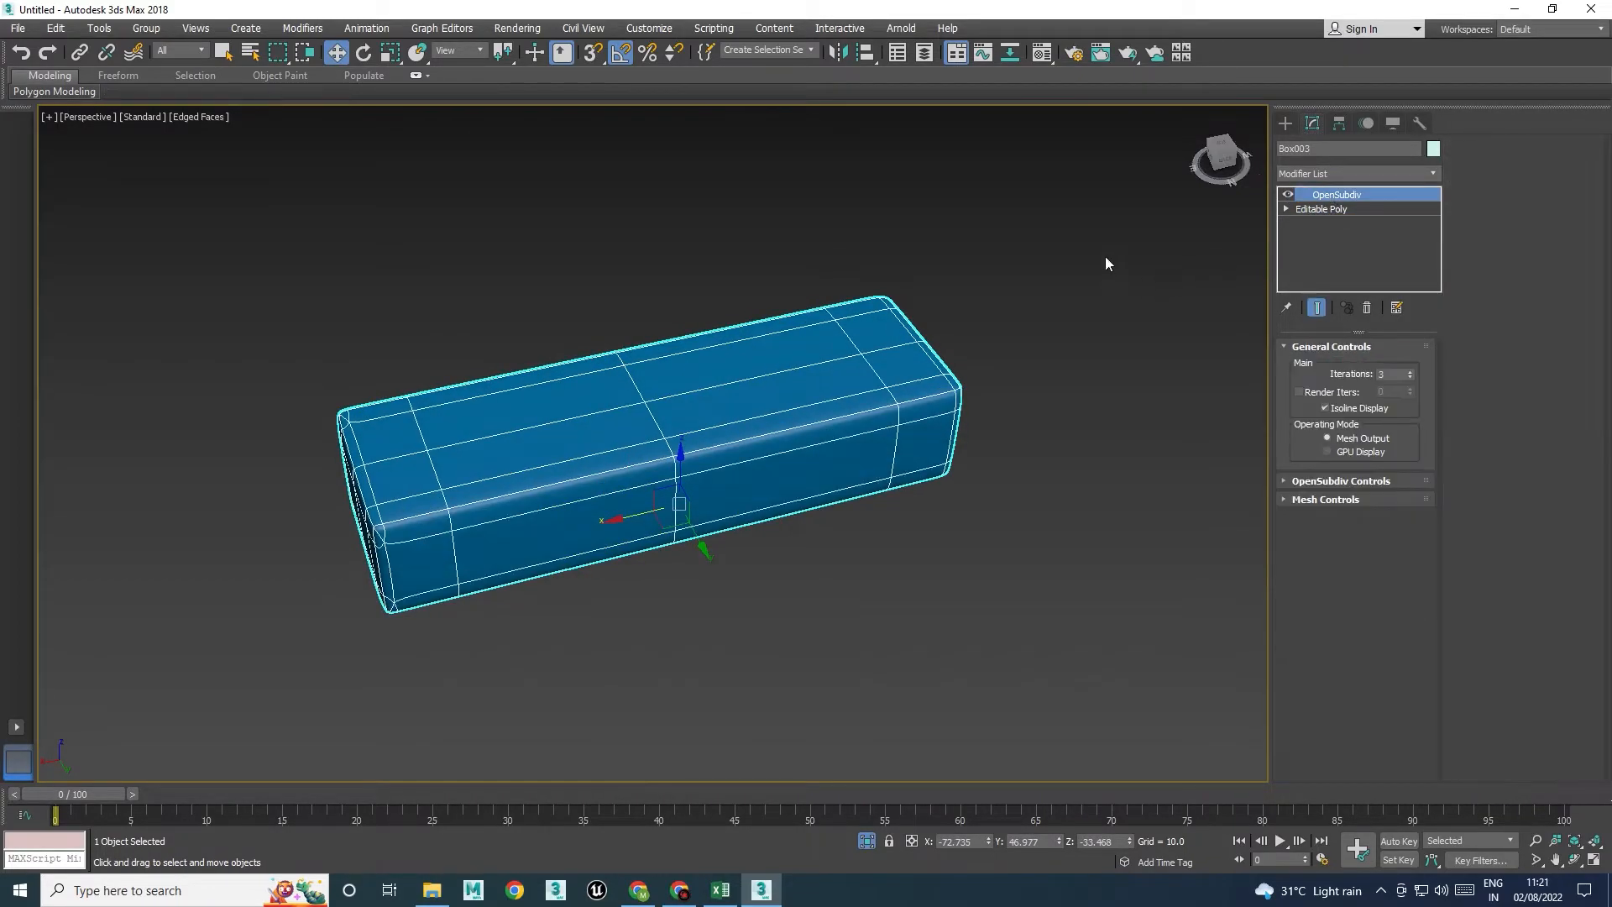
# End the isolation, turn off edged faces on the full sofa and switch to a maximized Front view
pyautogui.click(1106, 258)
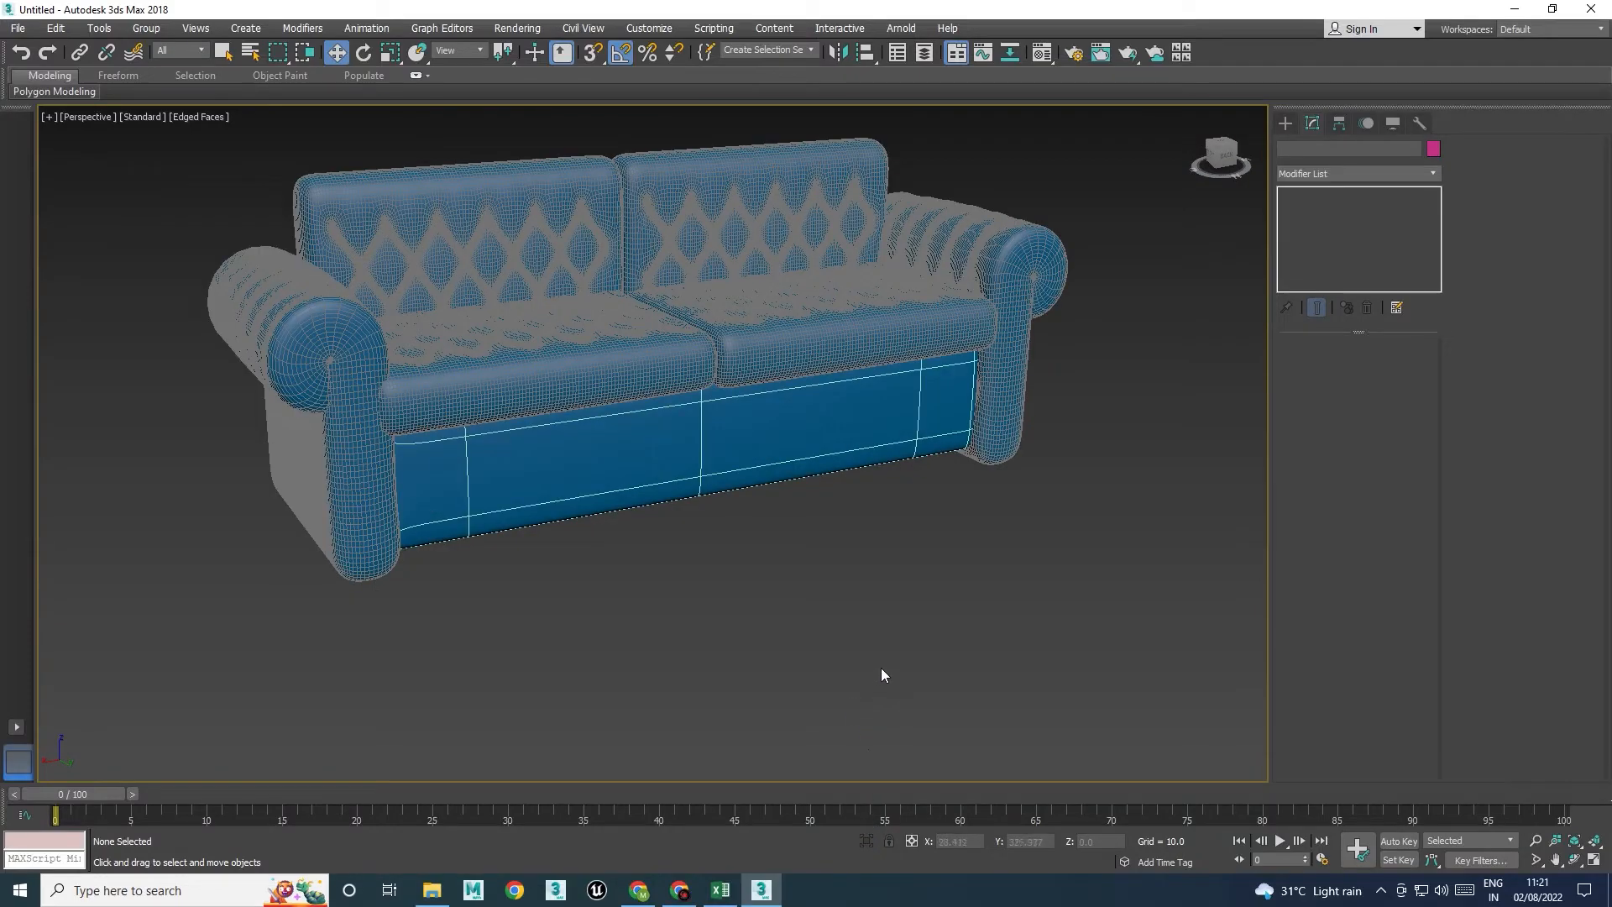
pyautogui.press('F4')
pyautogui.keyDown('alt'); pyautogui.moveTo(789, 650); pyautogui.dragTo(841, 637, button='middle'); pyautogui.keyUp('alt')
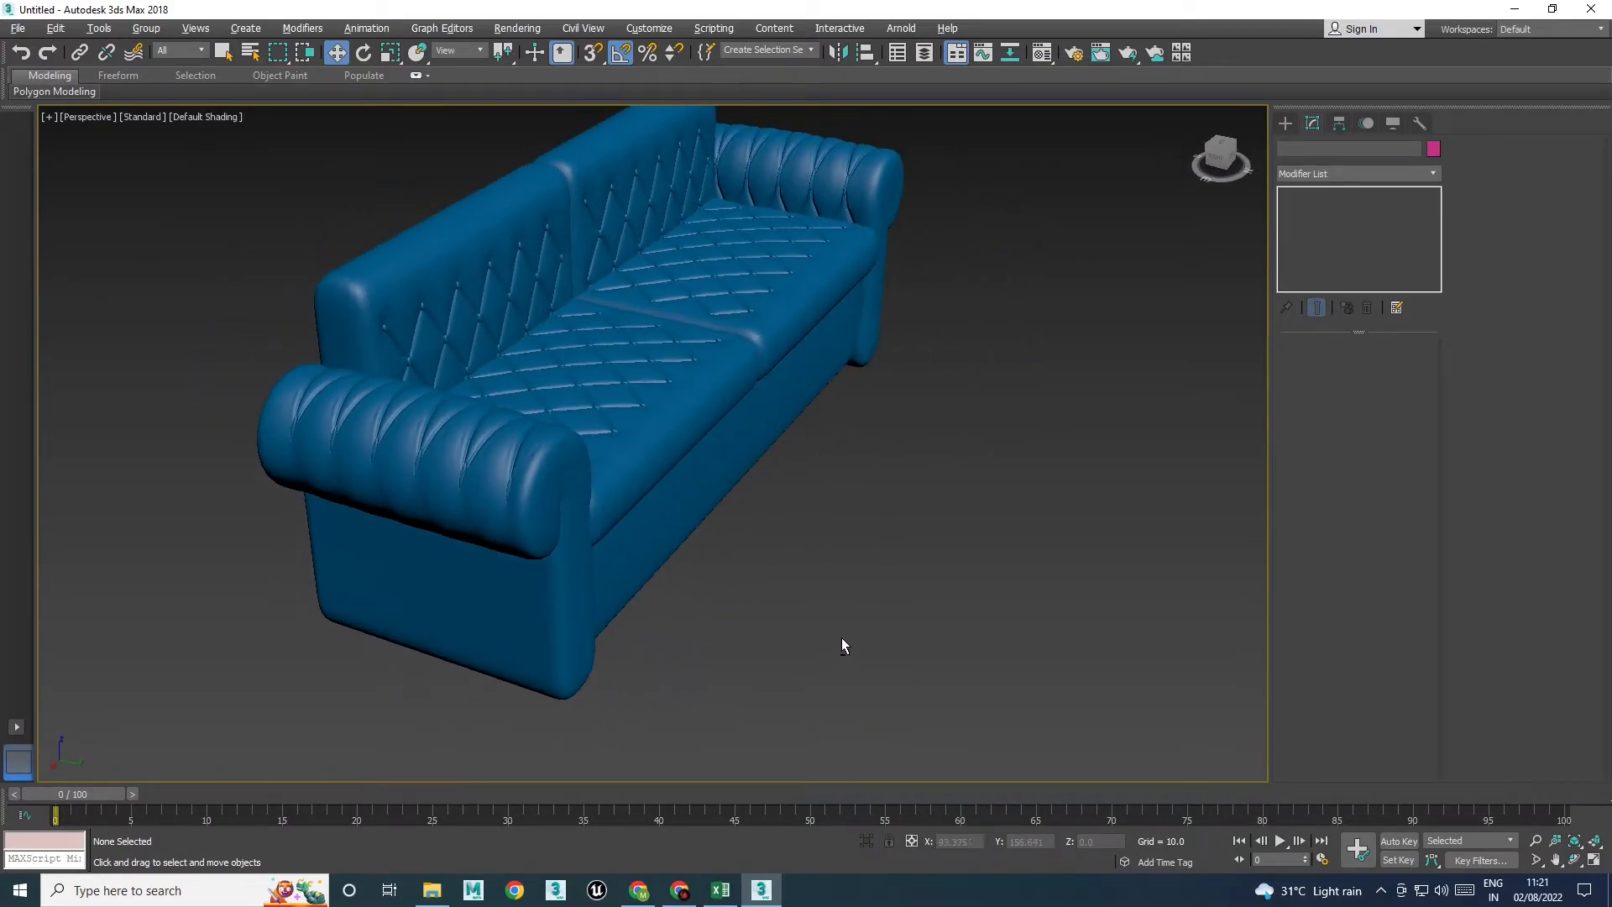
pyautogui.hotkey('alt', 'w')
pyautogui.hotkey('alt', 'w')
pyautogui.press('z')
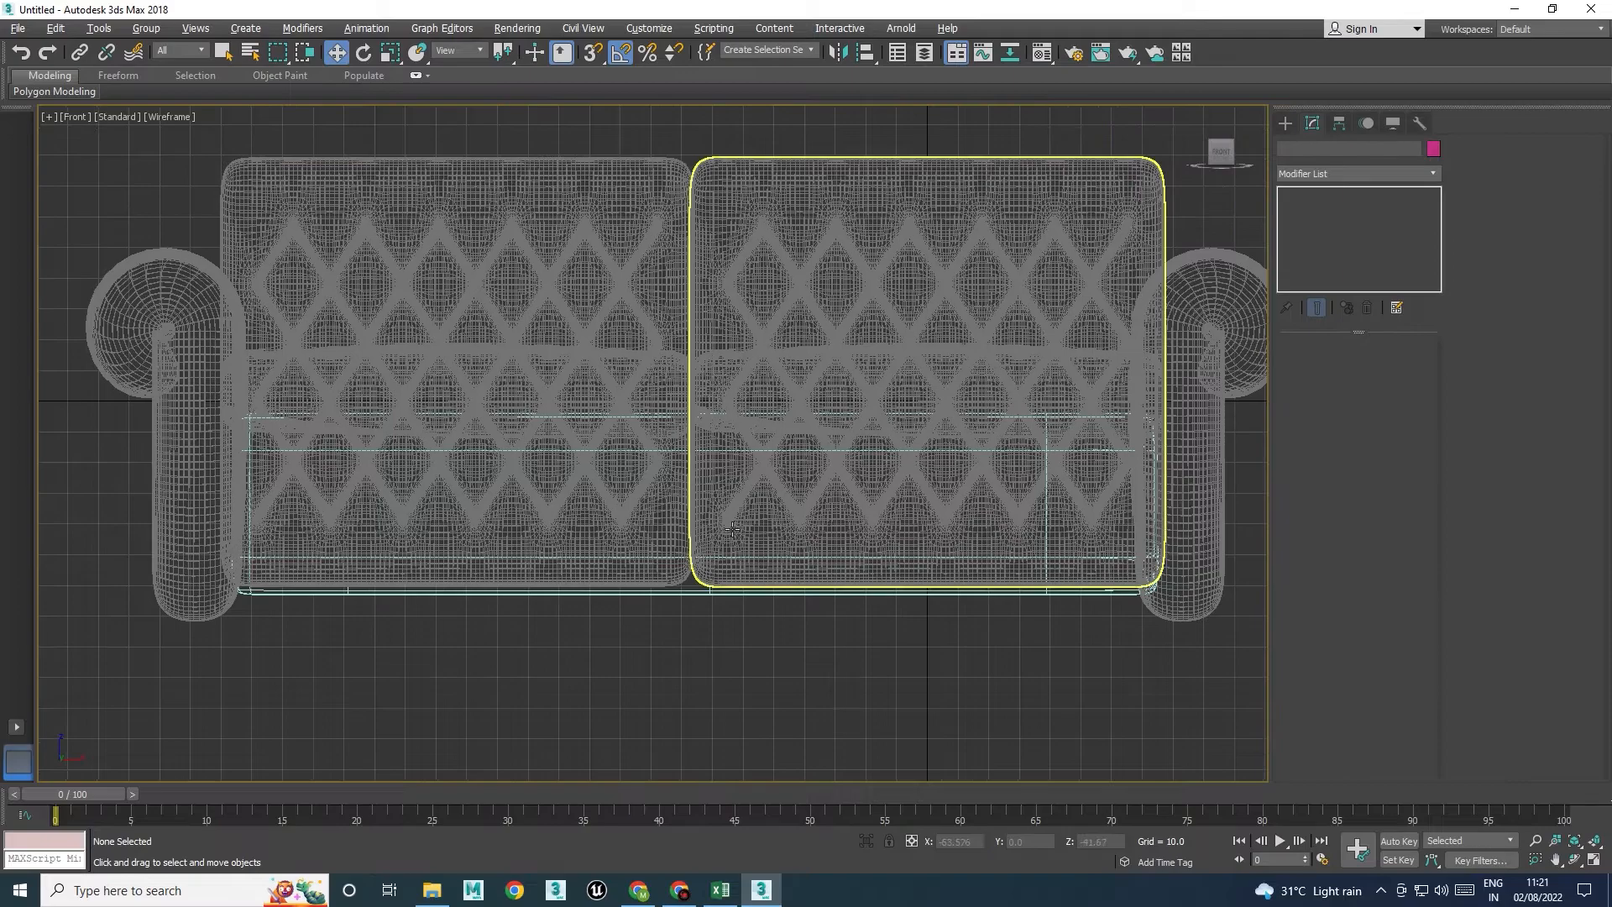
pyautogui.scroll(-3, 730, 529)
pyautogui.click(624, 304)
pyautogui.keyDown('ctrl'); pyautogui.click(777, 323); pyautogui.keyUp('ctrl')
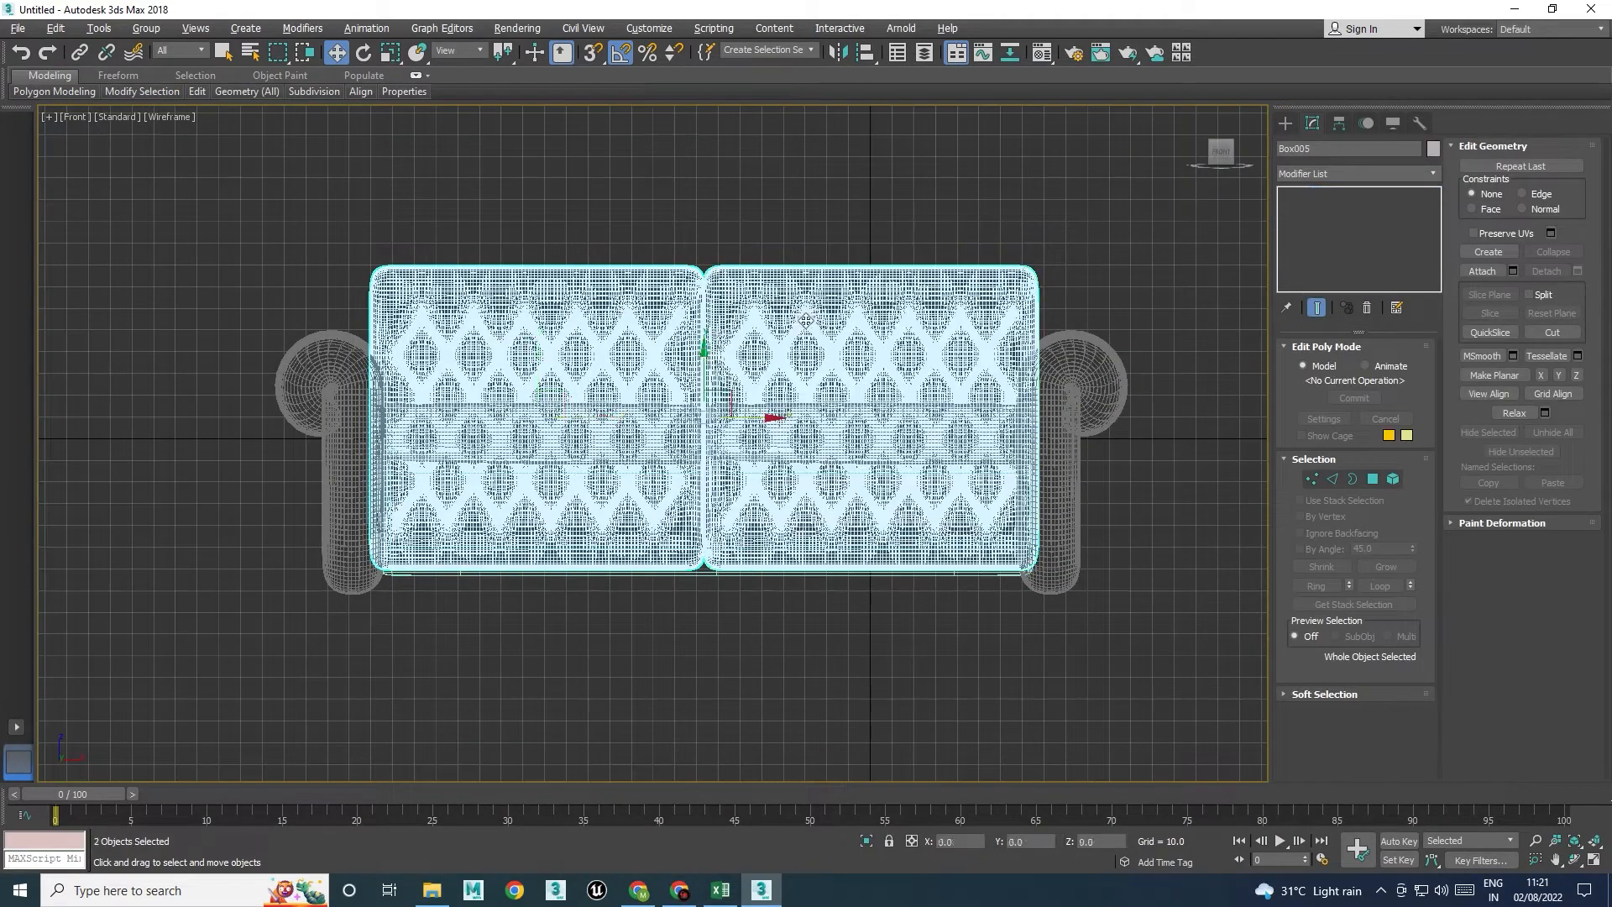
pyautogui.keyDown('ctrl'); pyautogui.click(347, 383); pyautogui.keyUp('ctrl')
pyautogui.click(1159, 504)
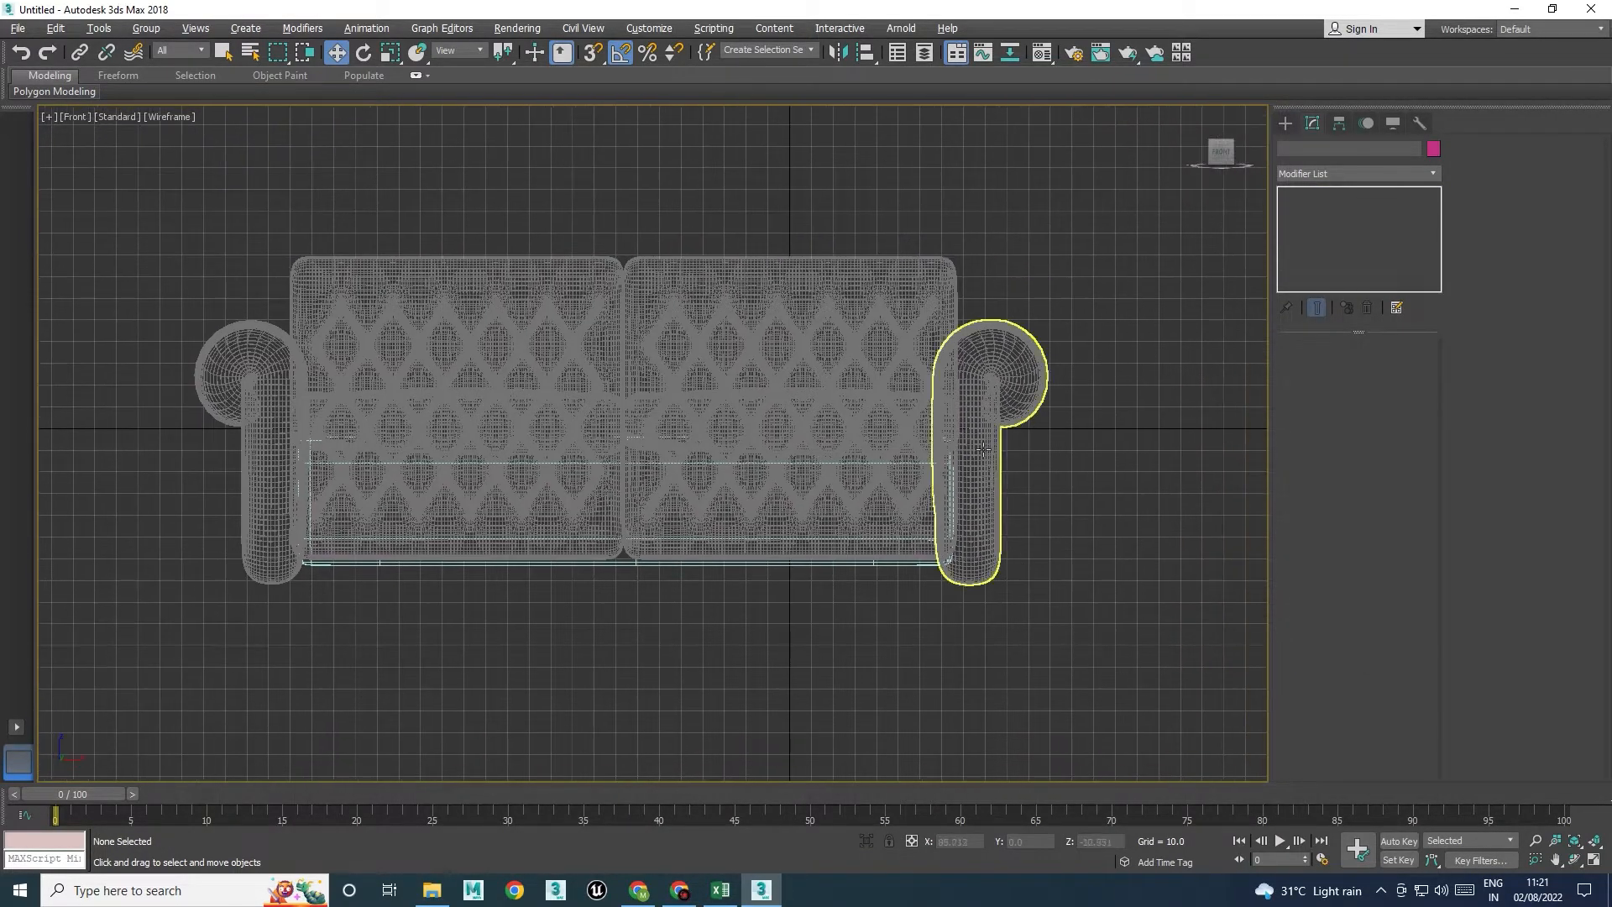
# Draw a line spline in the Front view, running up the middle of the armrest and curling around inside its roll
pyautogui.scroll(3, 1039, 457)
pyautogui.scroll(2, 970, 328)
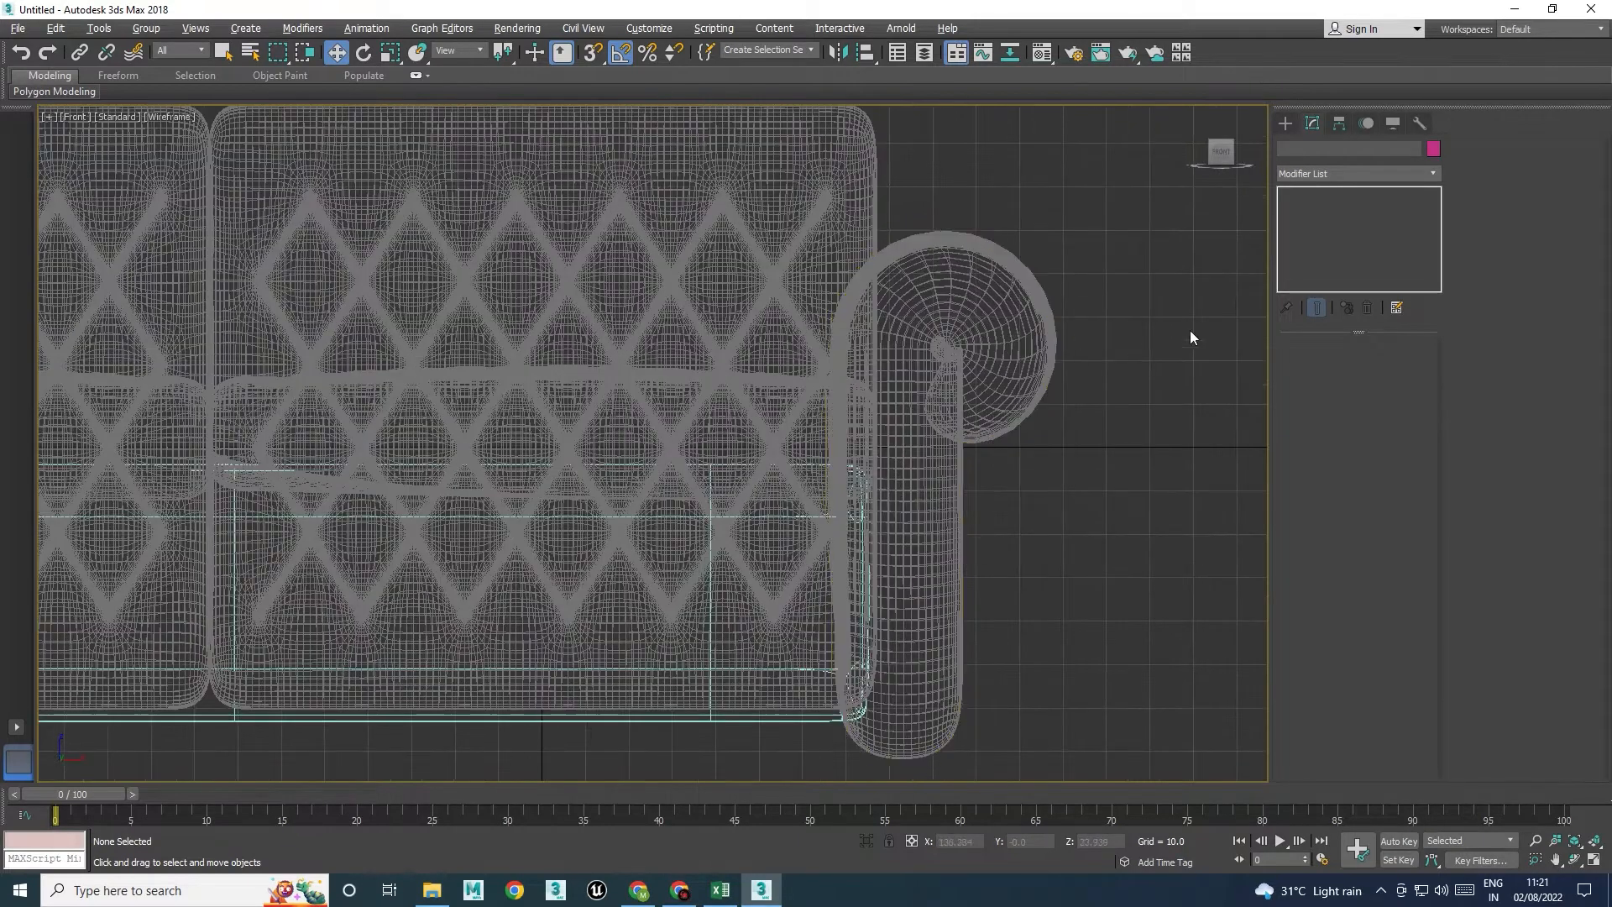
pyautogui.click(1285, 124)
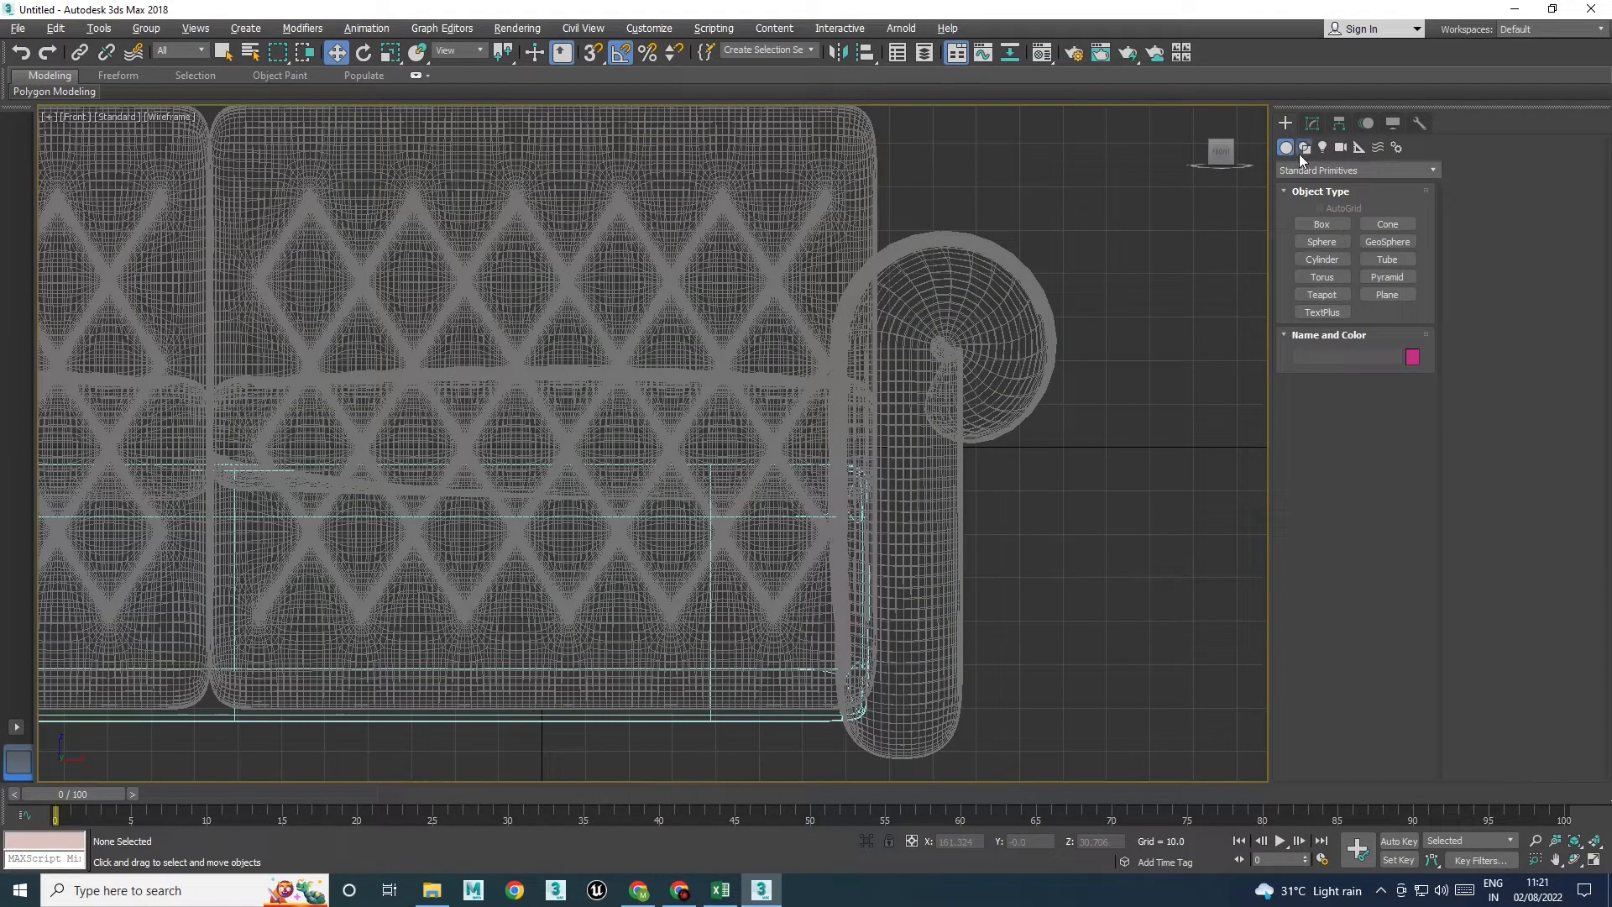
pyautogui.click(1303, 148)
pyautogui.click(1323, 239)
pyautogui.moveTo(1000, 446); pyautogui.dragTo(1052, 426, button='middle')
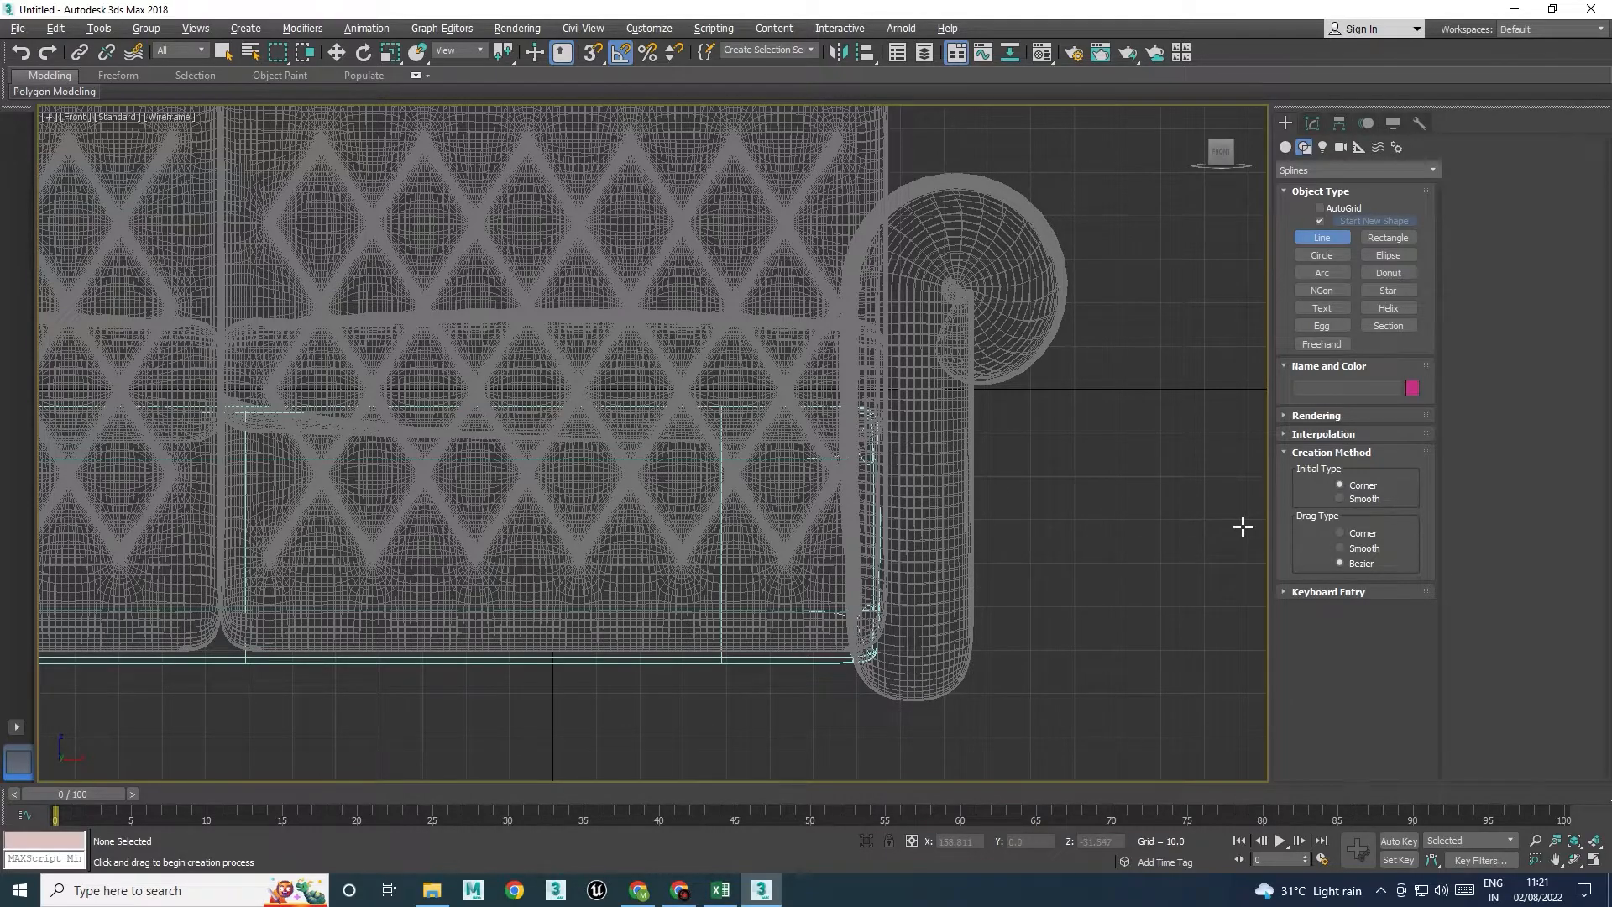
pyautogui.click(918, 695)
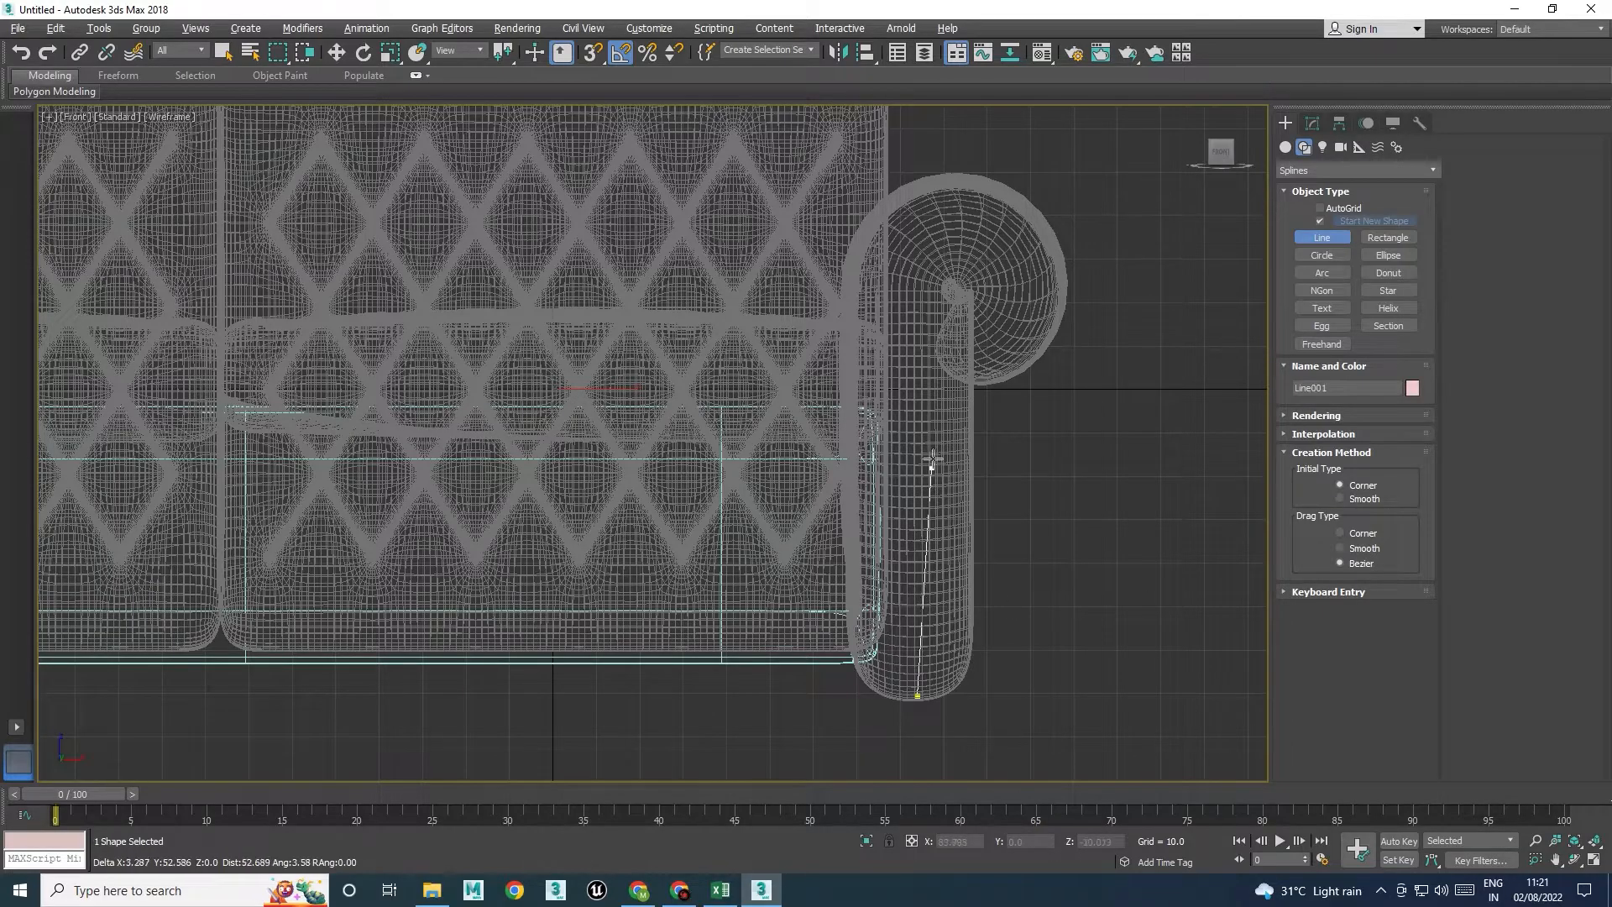
pyautogui.click(917, 300)
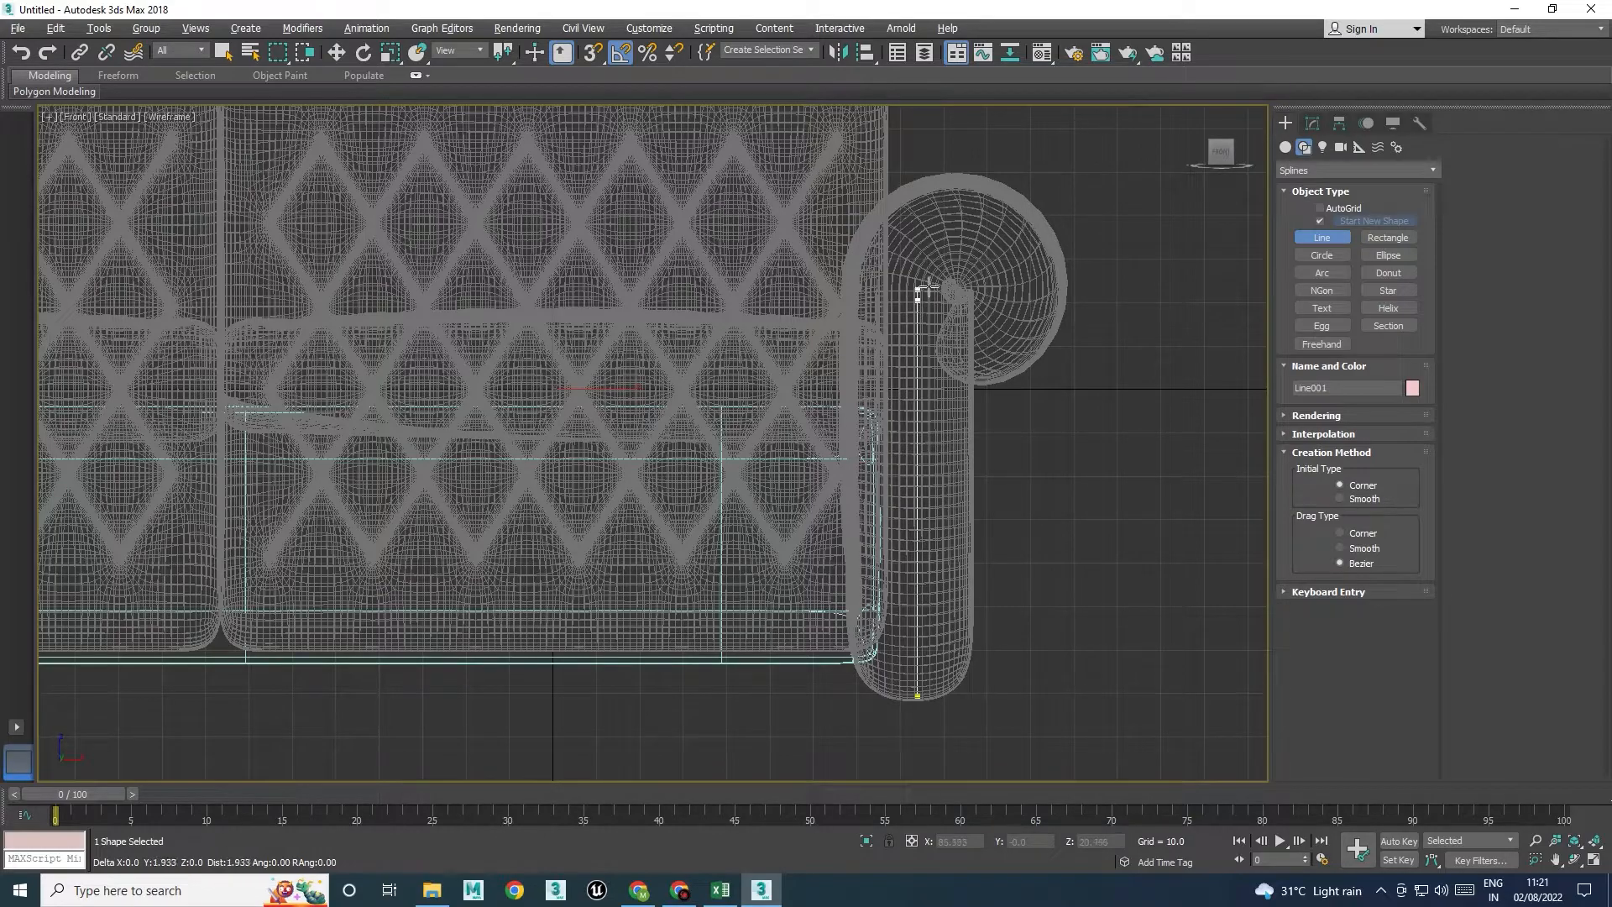
pyautogui.click(968, 284)
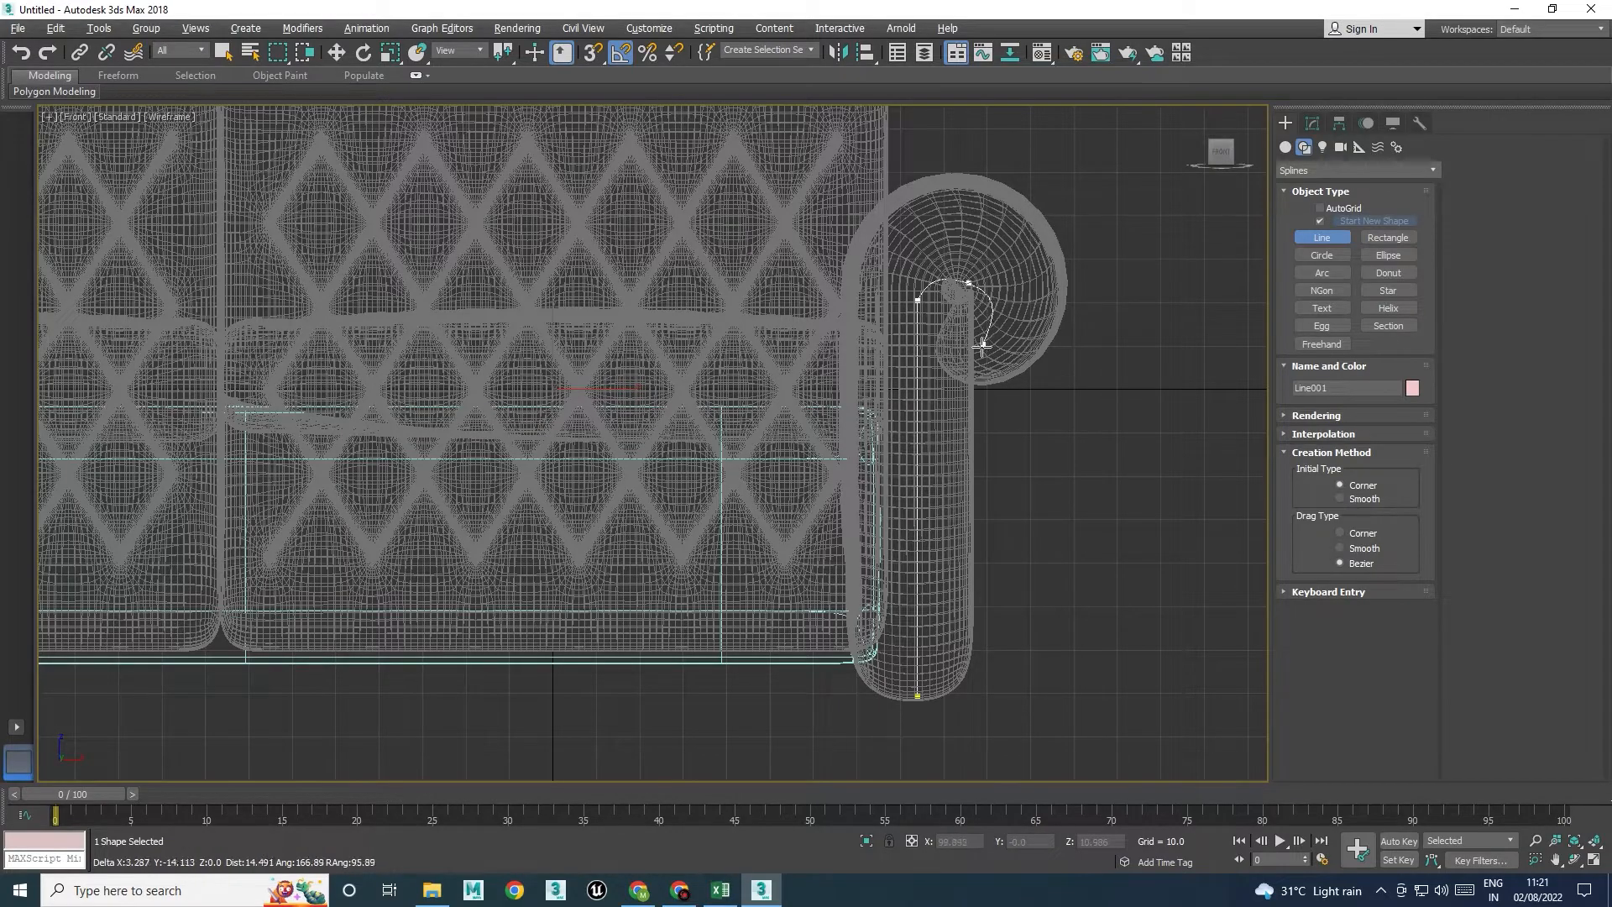
pyautogui.moveTo(968, 349); pyautogui.dragTo(949, 349)
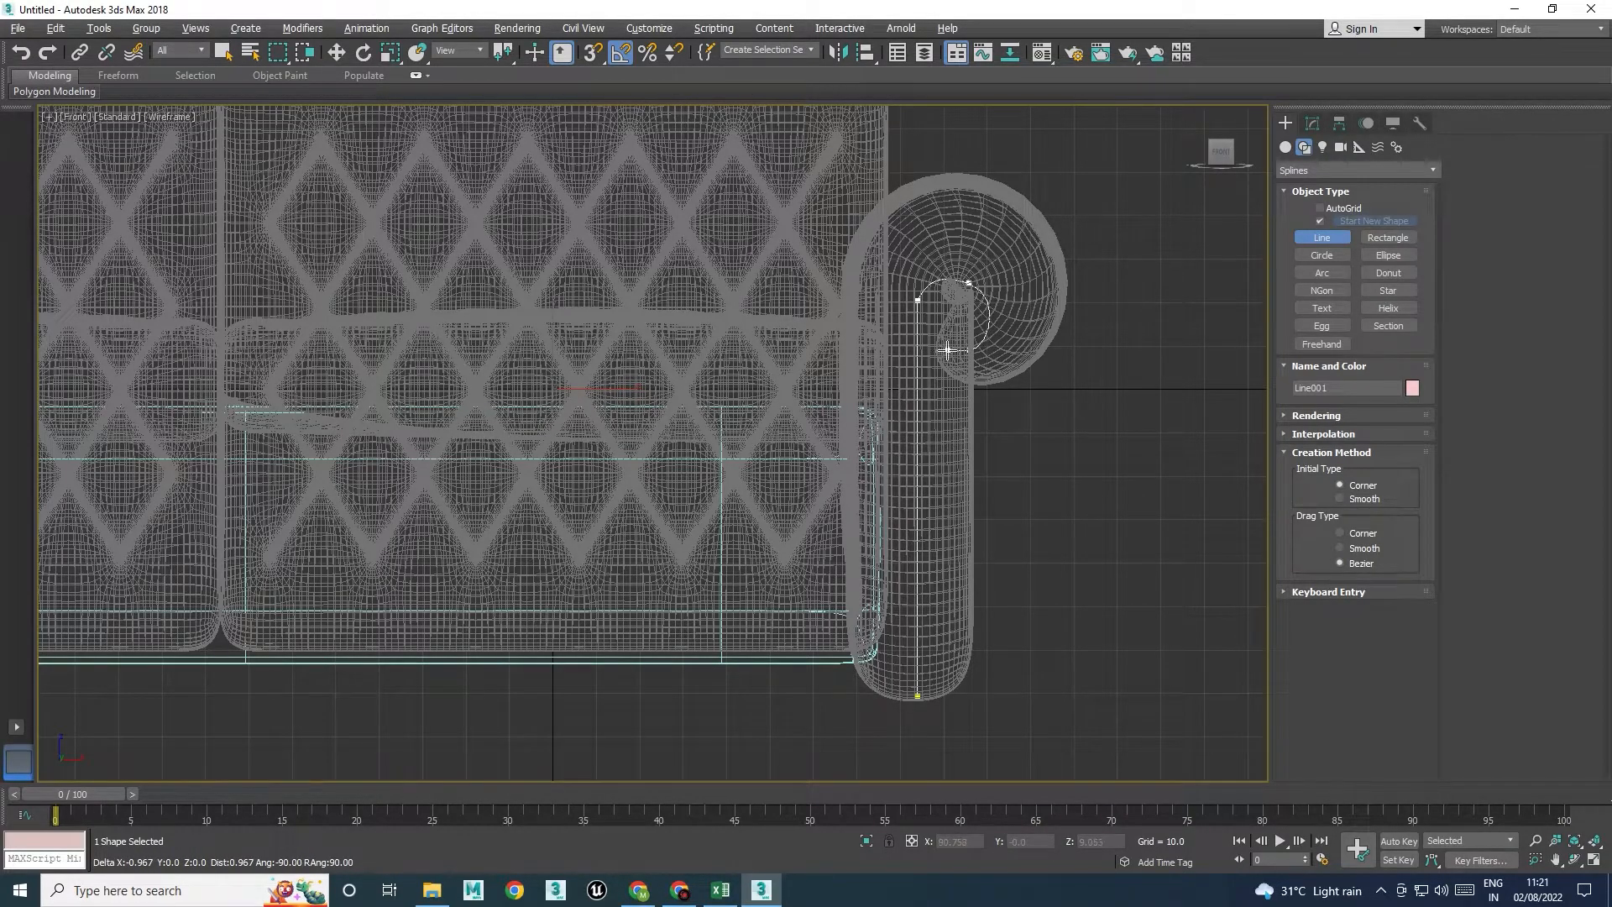
pyautogui.press('w')
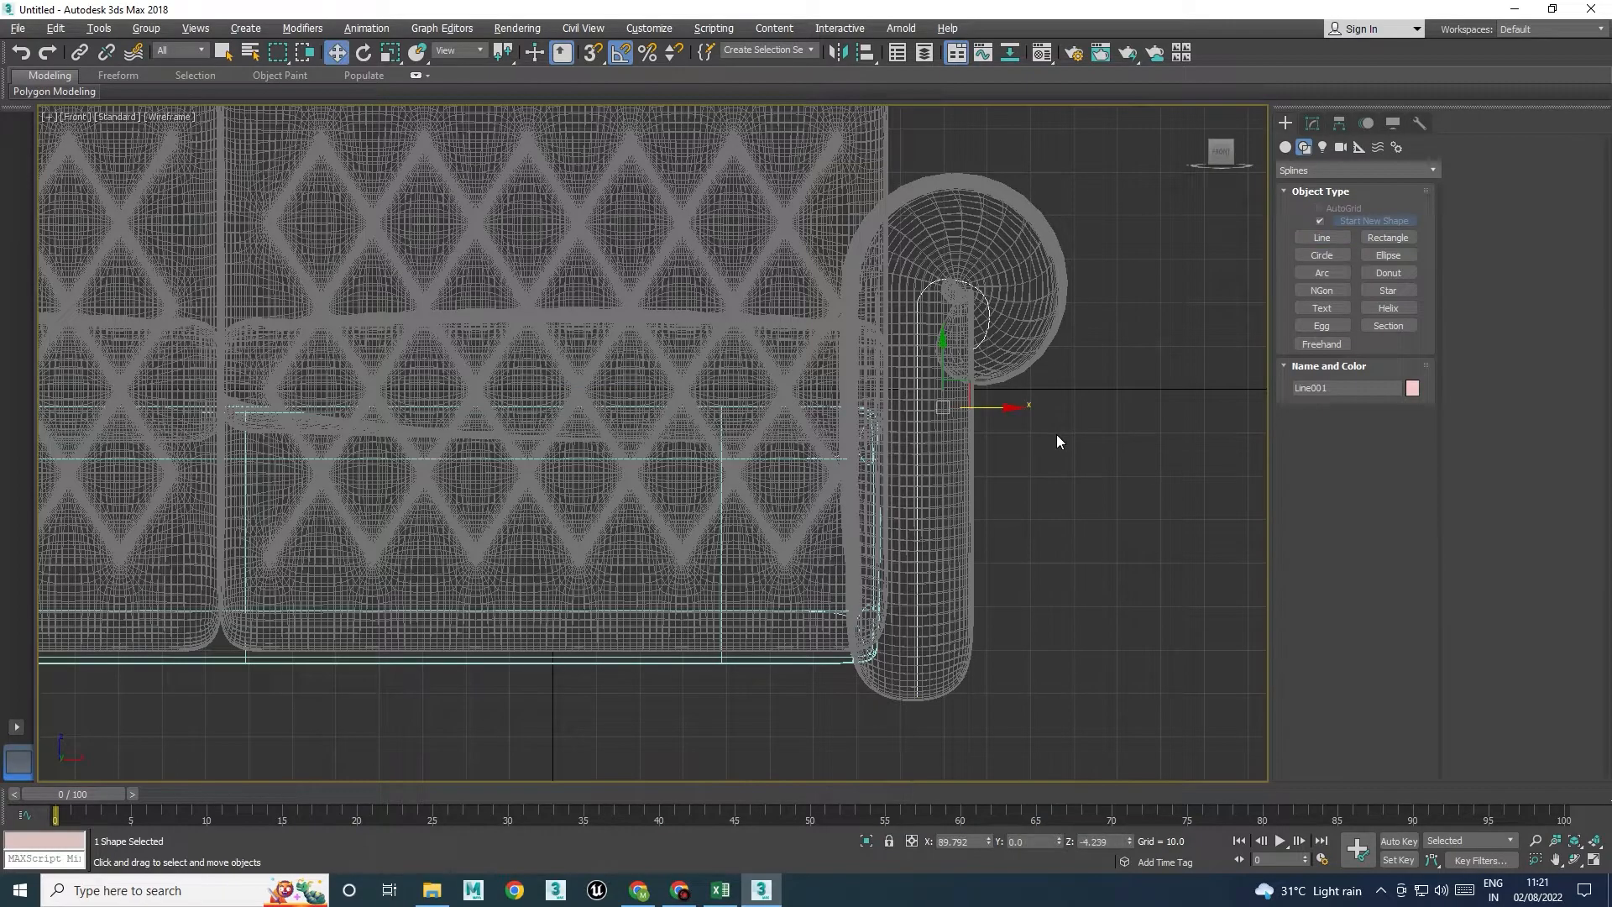
pyautogui.scroll(-4, 943, 551)
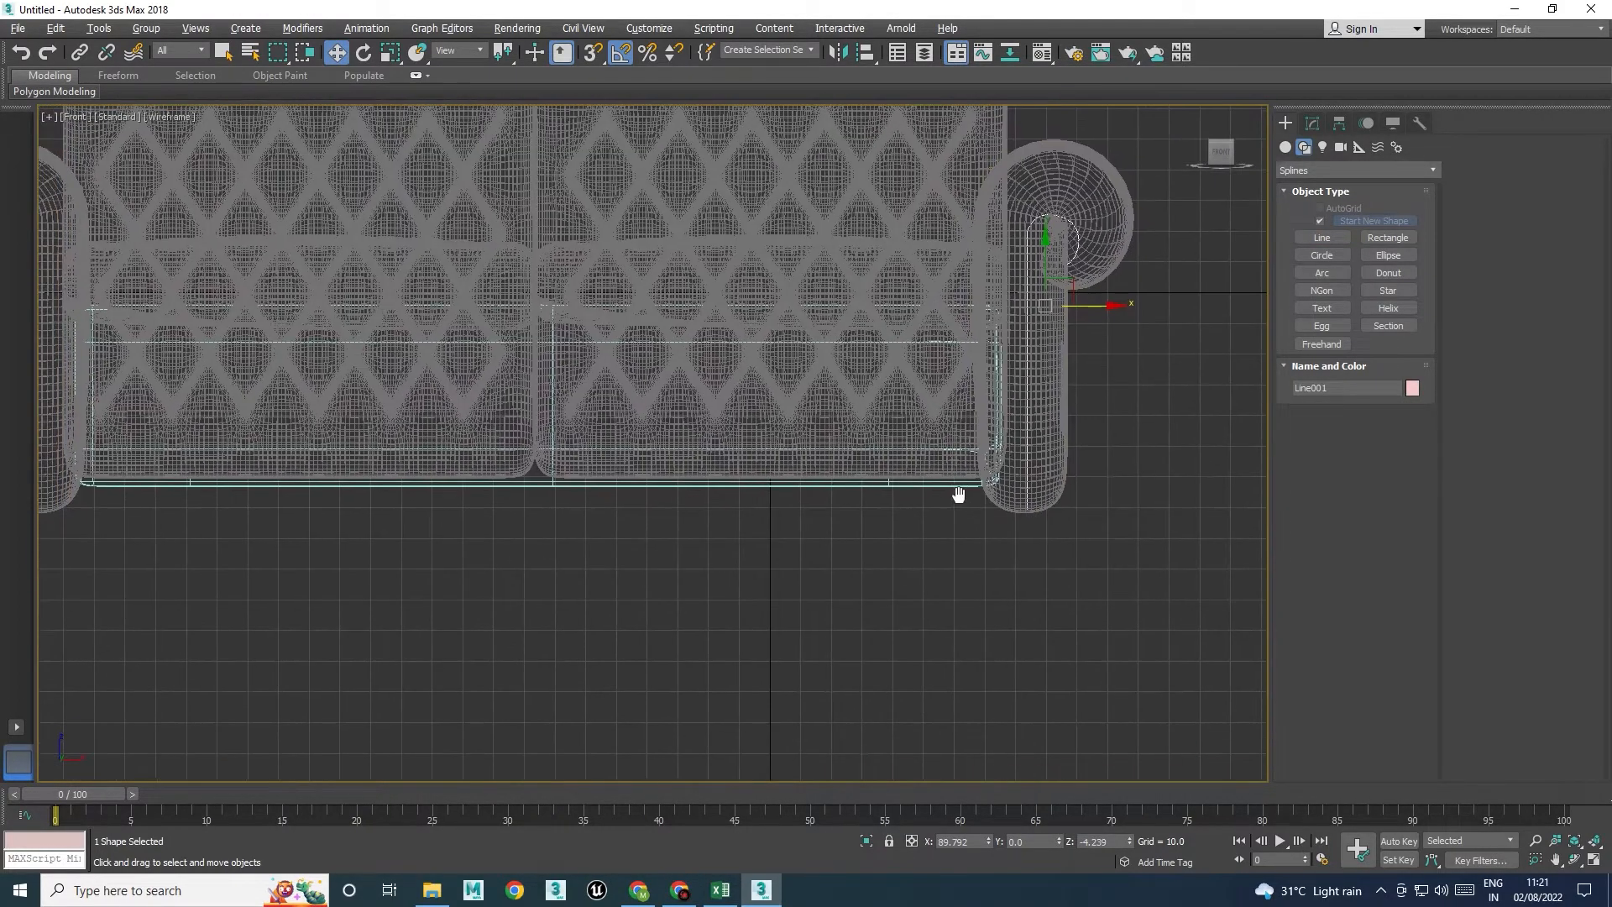
# Draw a straight line spline along the bottom edge of the base between the armrests and delete it
pyautogui.click(1184, 376)
pyautogui.click(1323, 237)
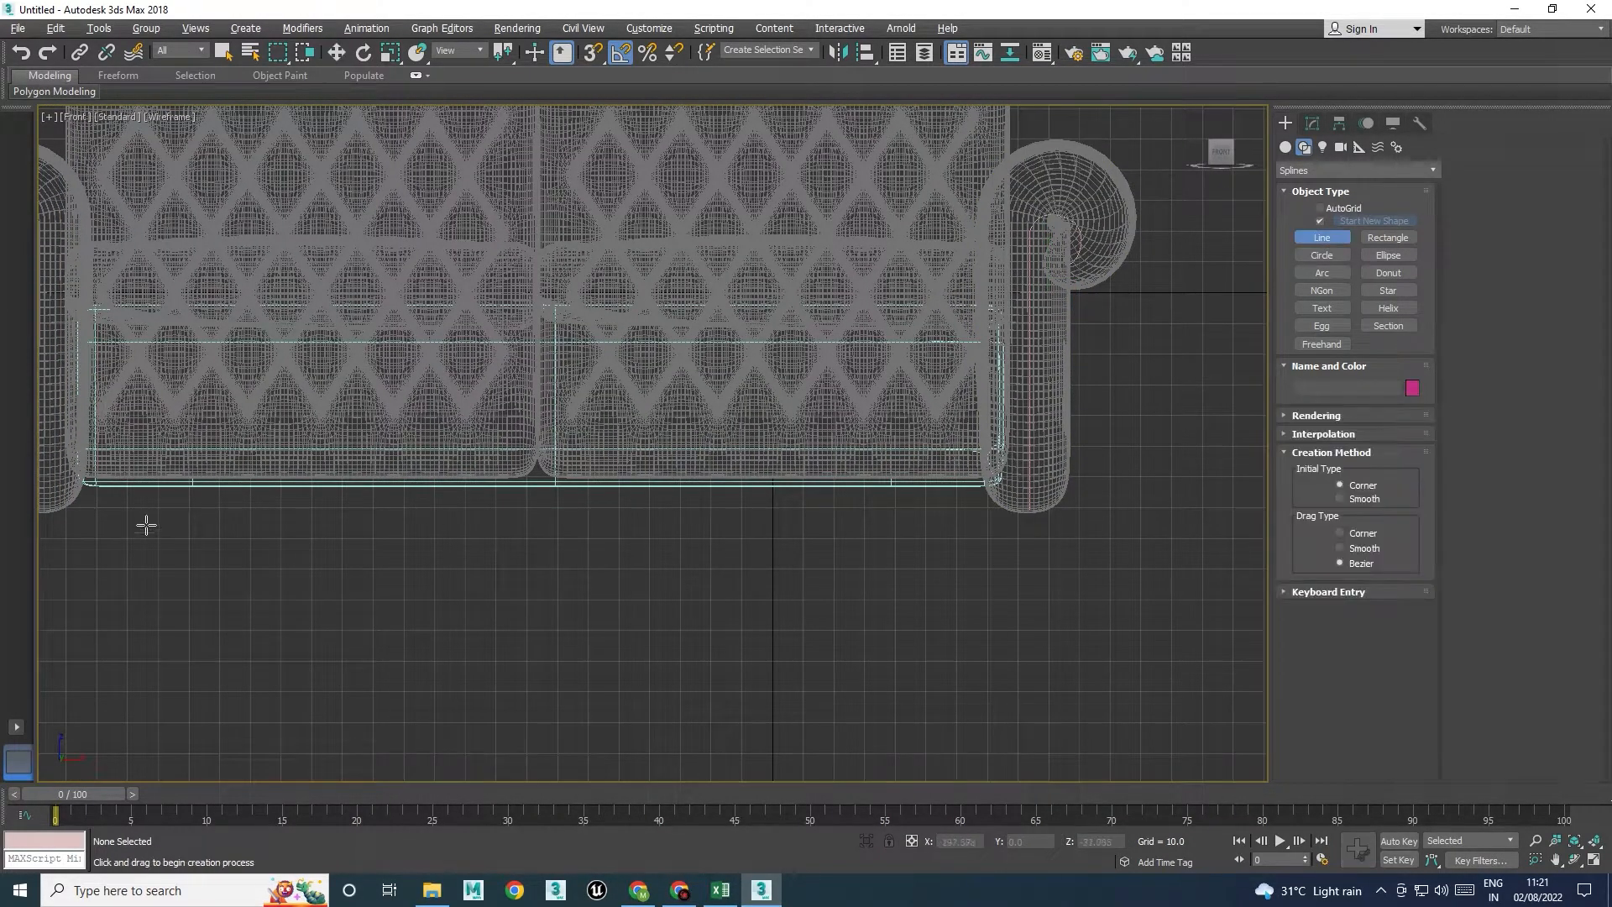
pyautogui.click(83, 480)
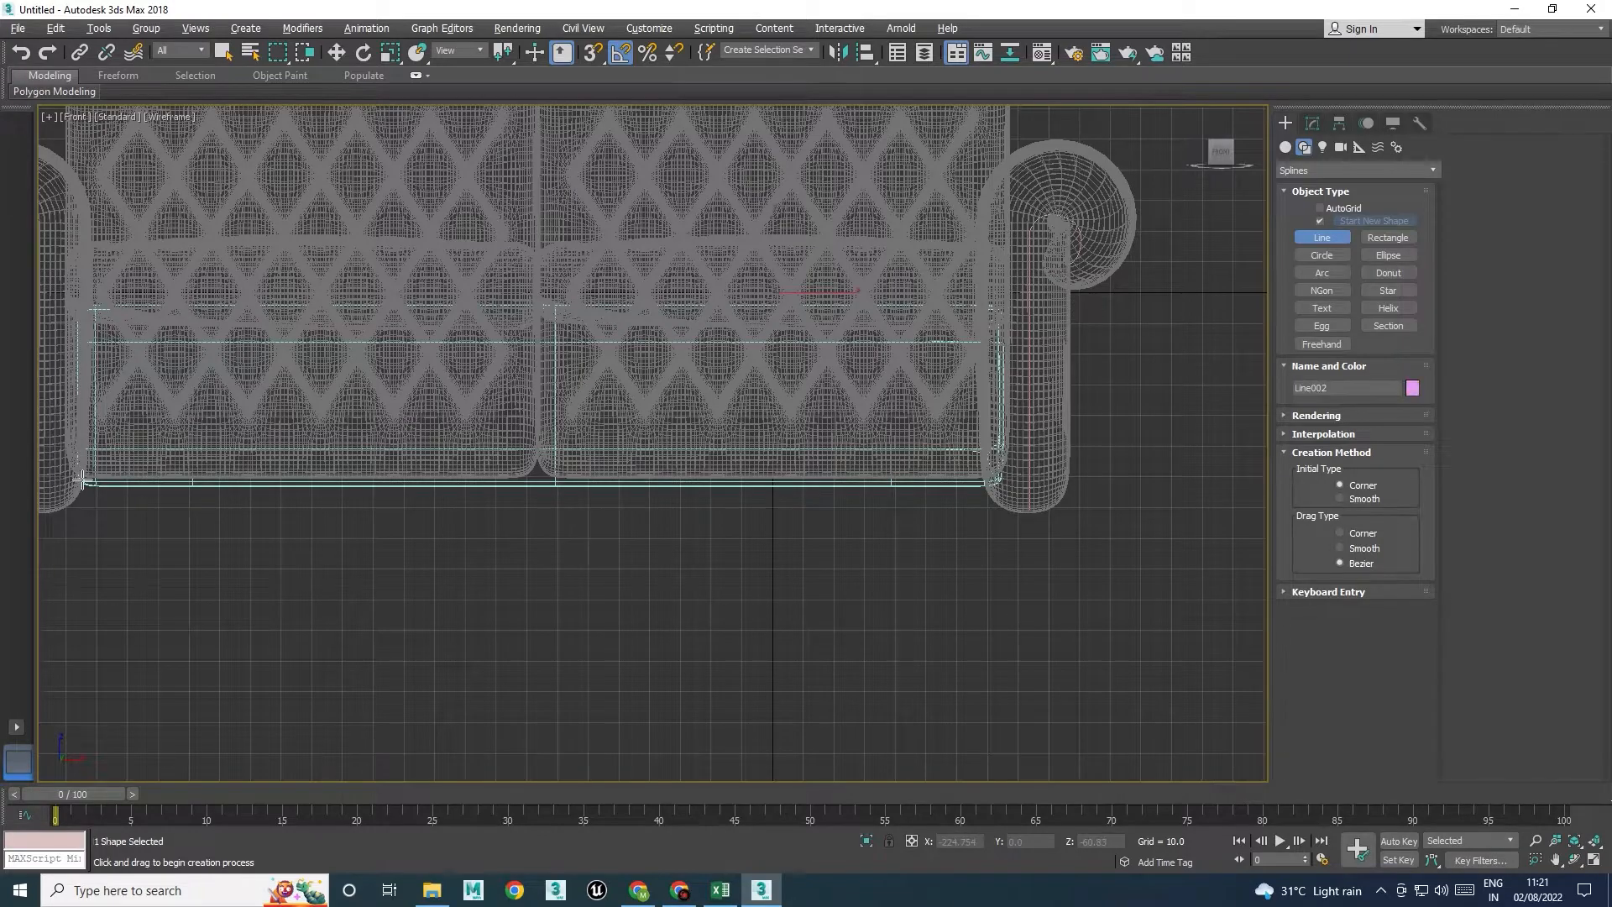
pyautogui.click(997, 480)
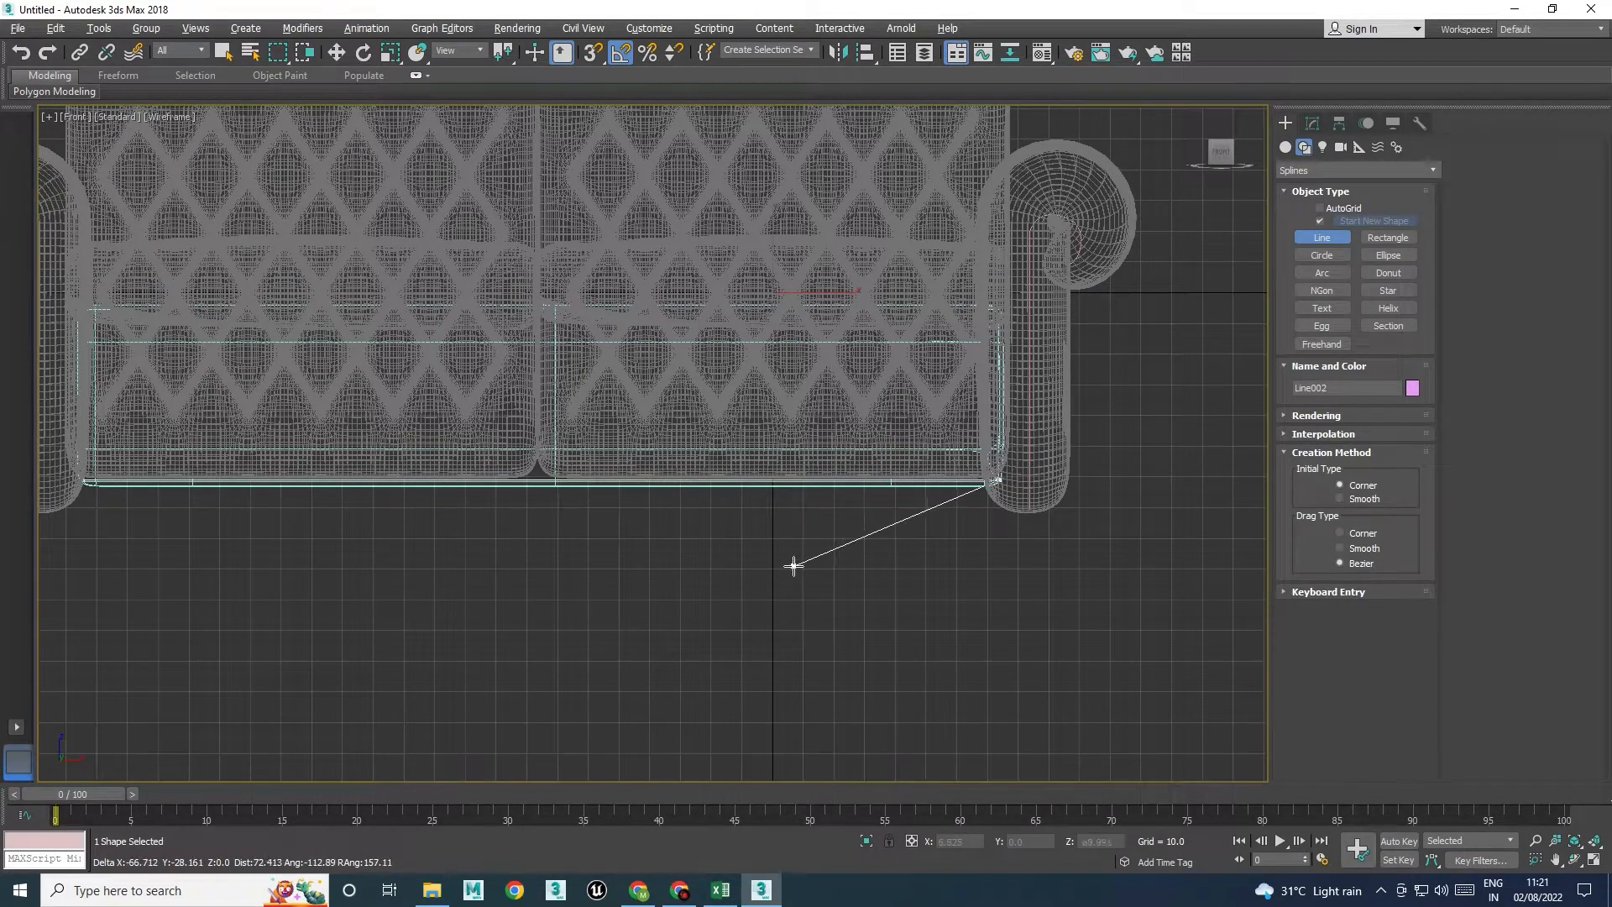
pyautogui.rightClick(1013, 527)
pyautogui.press('Delete')
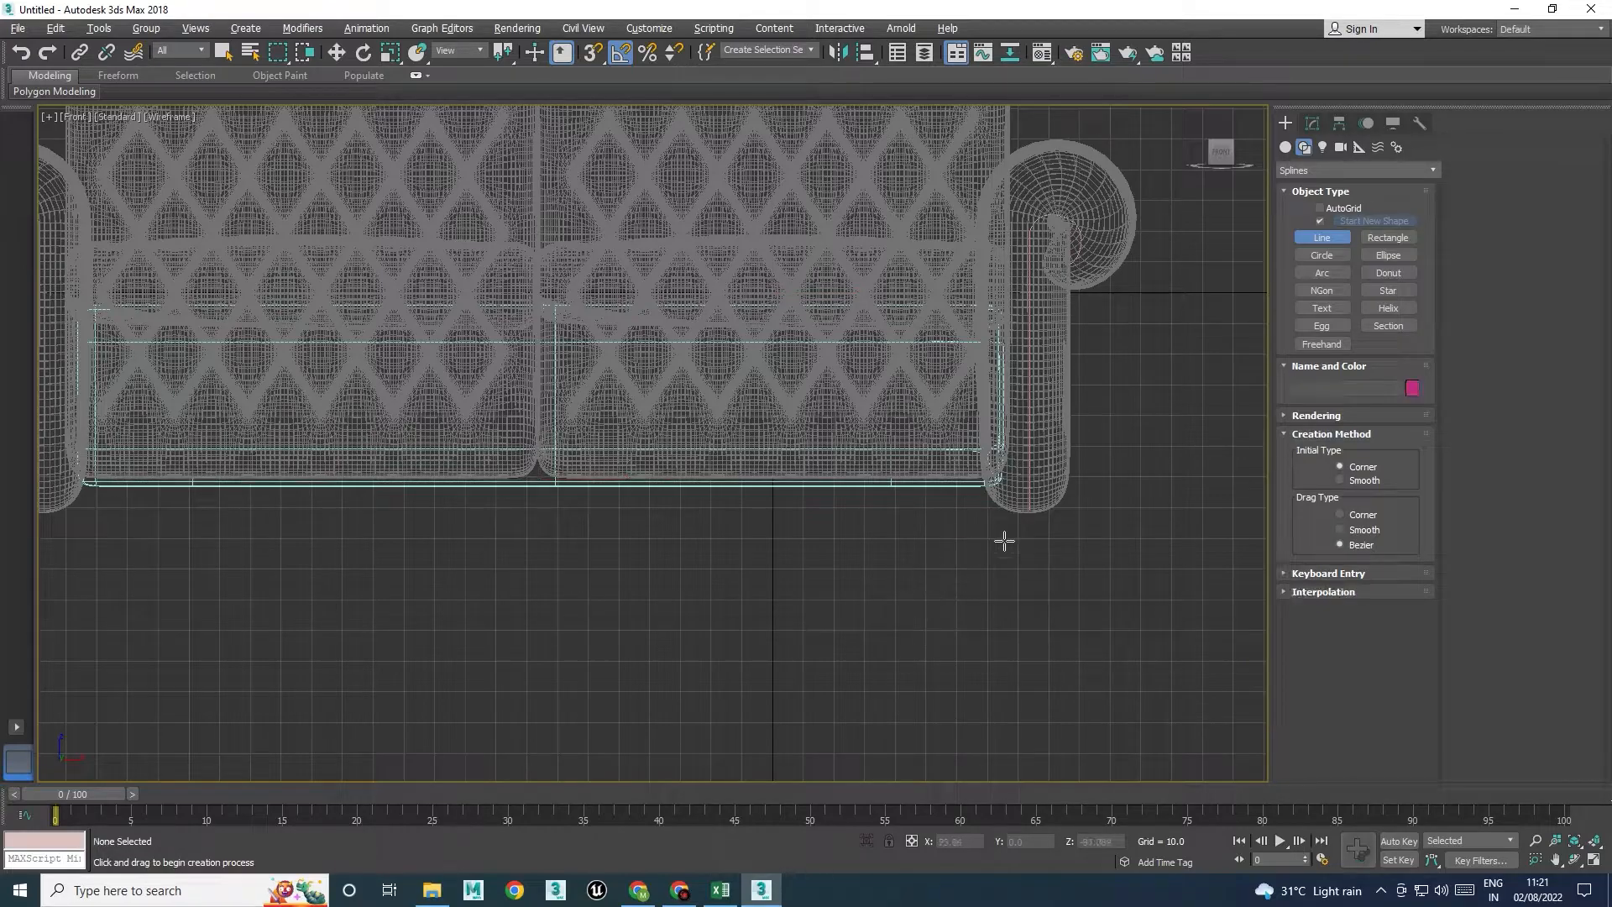
pyautogui.rightClick(1143, 372)
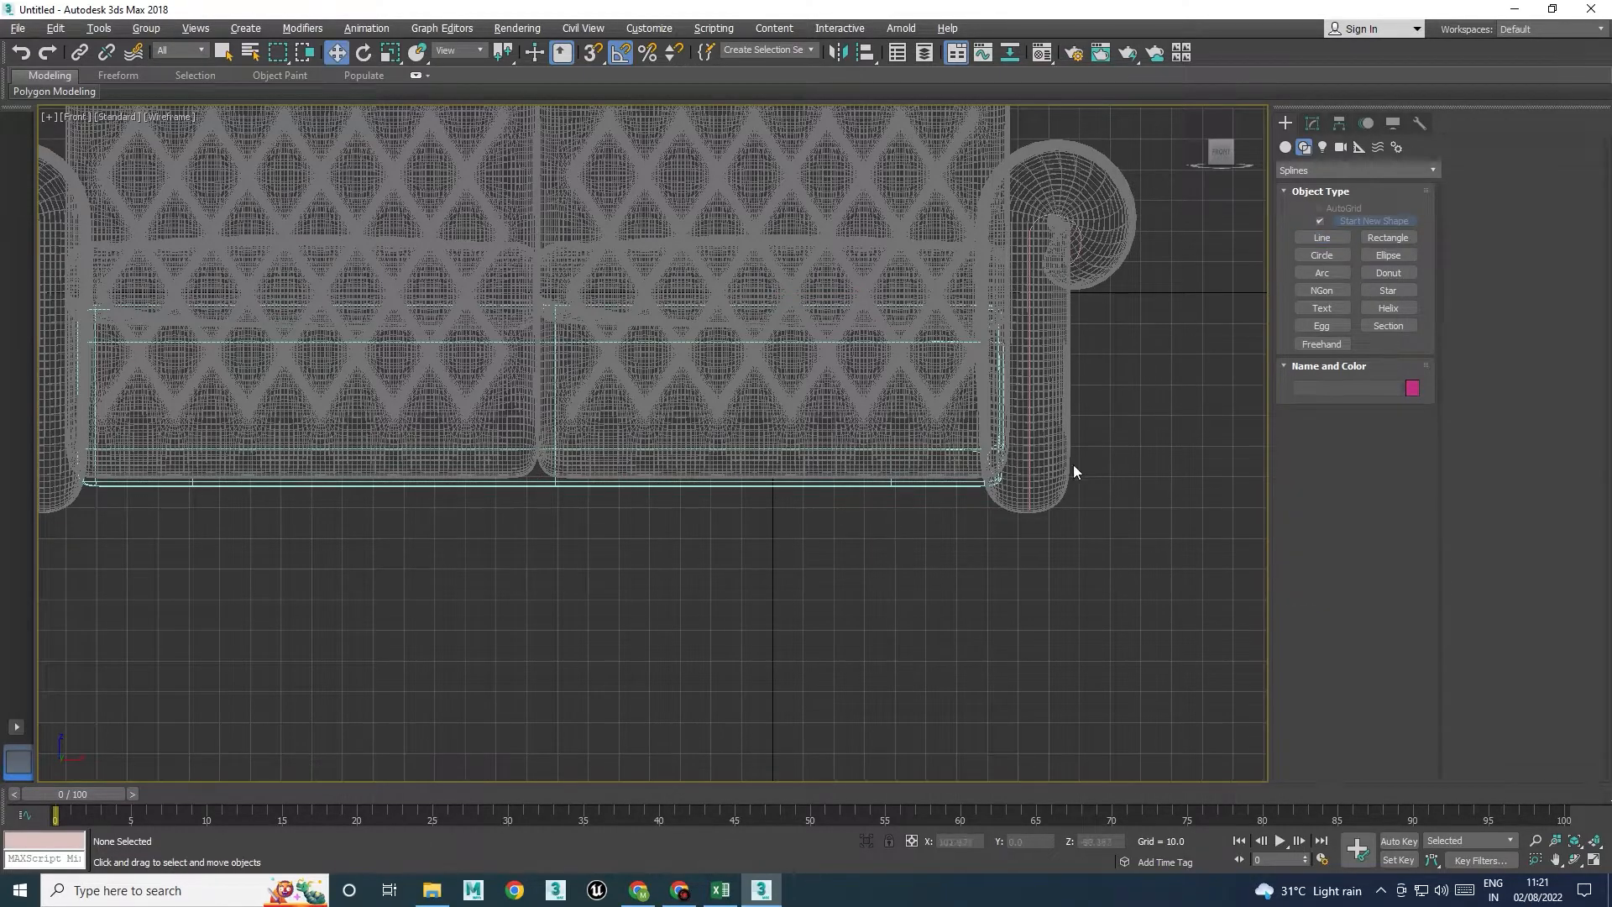
pyautogui.hotkey('alt', 'w')
pyautogui.click(1041, 618)
pyautogui.hotkey('alt', 'w')
pyautogui.hotkey('alt', 'w')
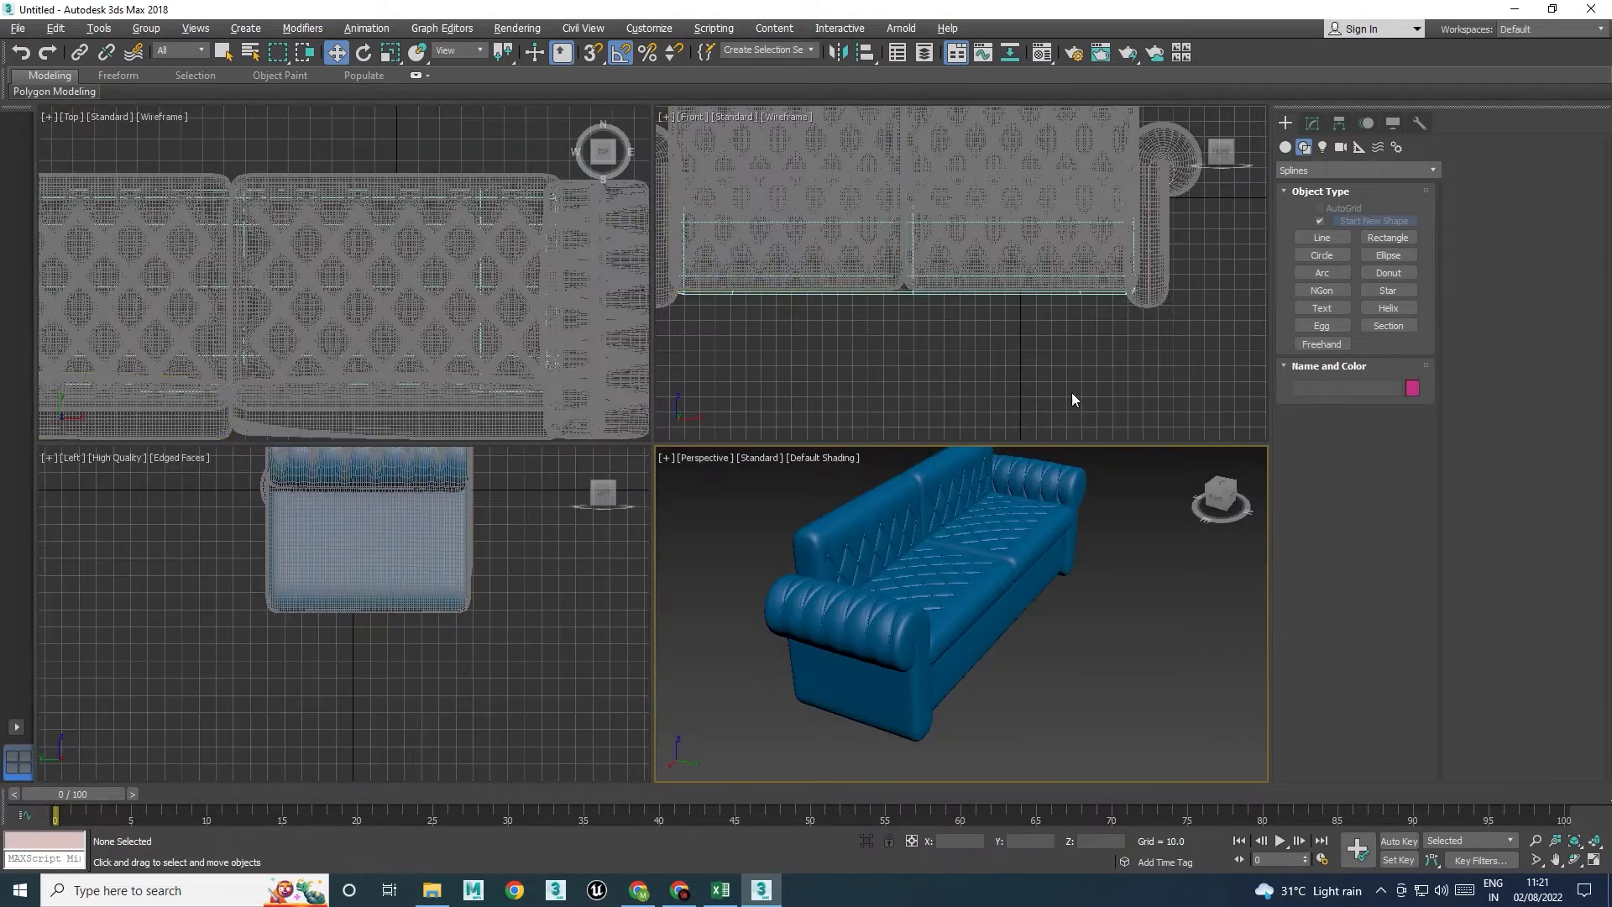
# Move the curled armrest spline along Y to about 59 so it sits just ahead of the armrest's front face
pyautogui.click(1150, 279)
pyautogui.click(1210, 254)
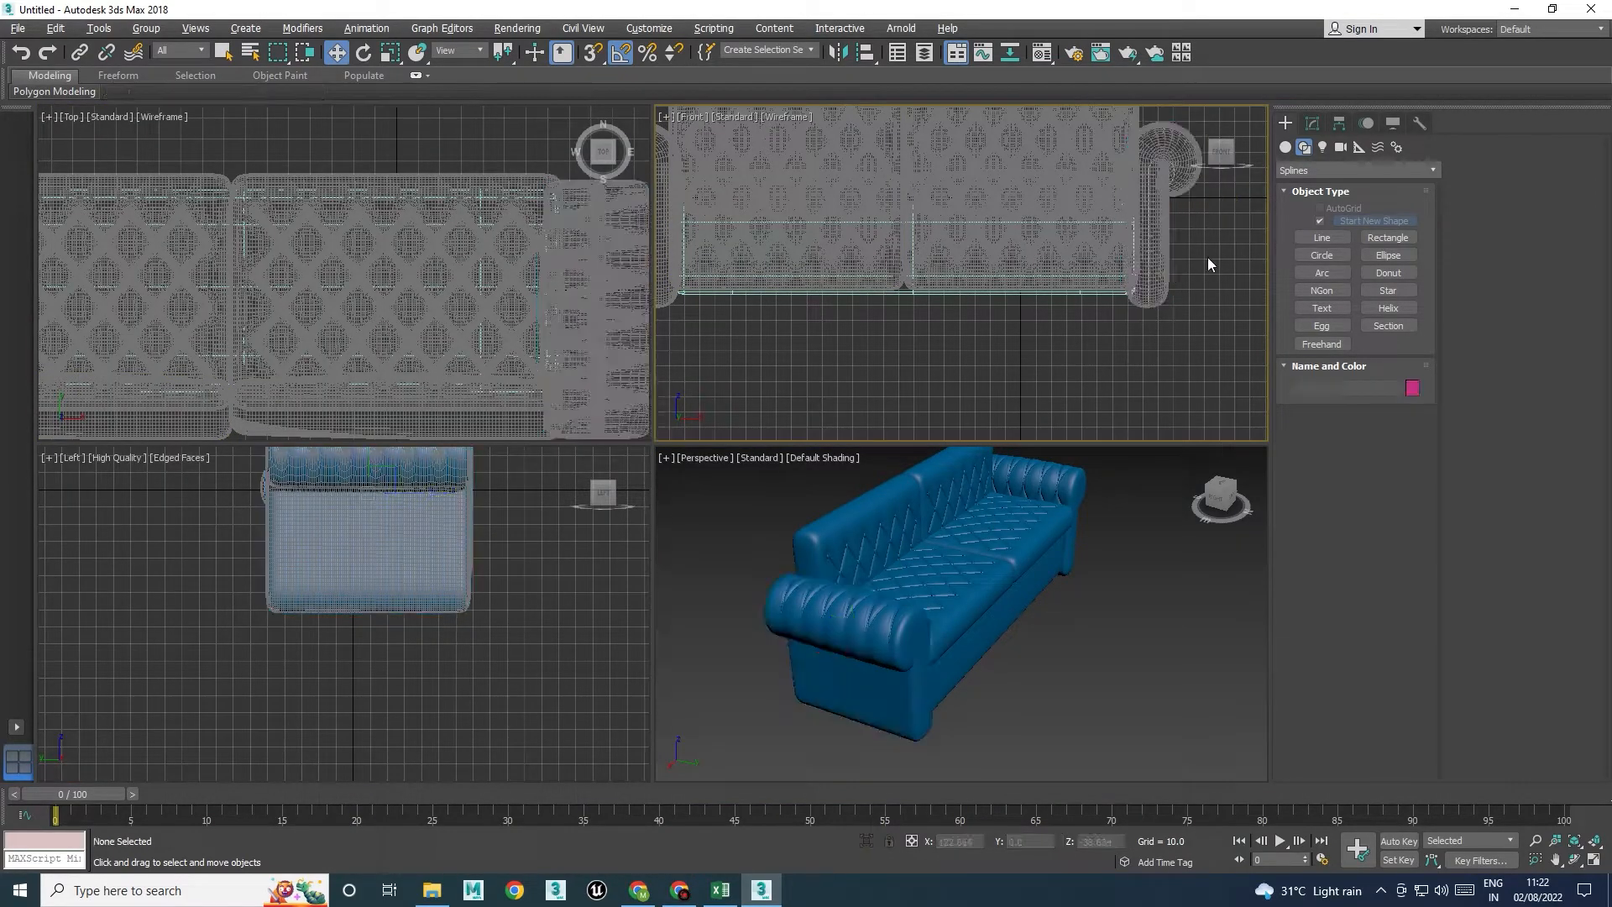
pyautogui.hotkey('alt', 'w')
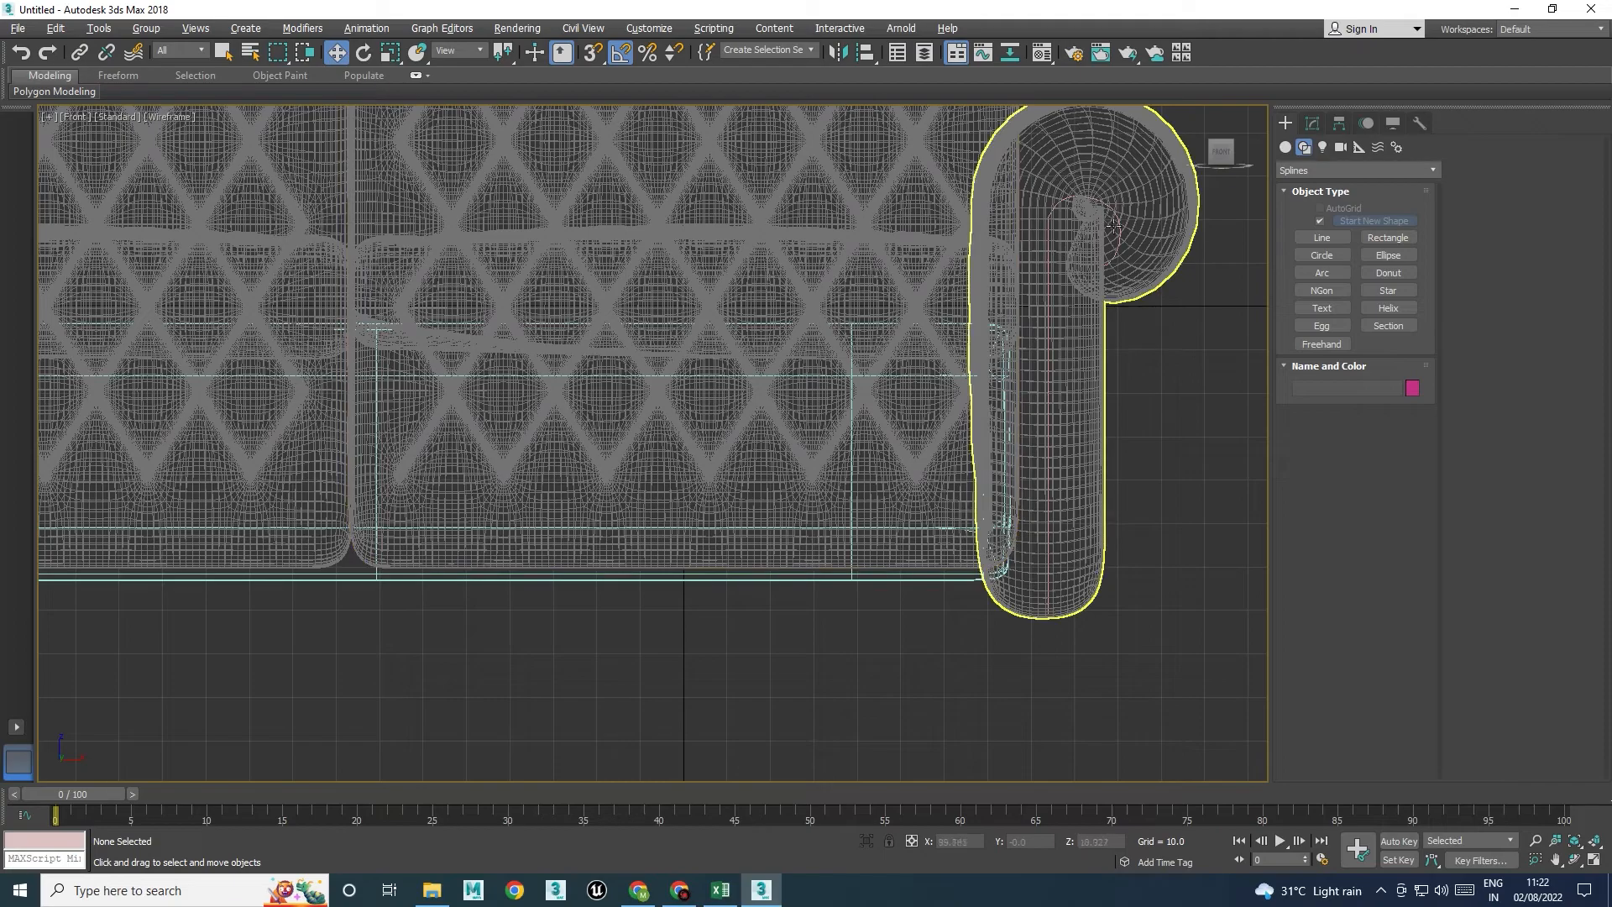
pyautogui.scroll(10, 1120, 228)
pyautogui.click(1039, 318)
pyautogui.hotkey('alt', 'w')
pyautogui.rightClick(1038, 571)
pyautogui.hotkey('alt', 'w')
pyautogui.moveTo(505, 546); pyautogui.dragTo(619, 596)
pyautogui.scroll(1, 578, 559)
pyautogui.keyDown('alt'); pyautogui.moveTo(578, 559); pyautogui.dragTo(628, 561, button='middle'); pyautogui.keyUp('alt')
pyautogui.scroll(3, 576, 608)
pyautogui.moveTo(622, 537); pyautogui.dragTo(685, 568)
pyautogui.keyDown('alt'); pyautogui.moveTo(739, 595); pyautogui.dragTo(688, 436, button='middle'); pyautogui.keyUp('alt')
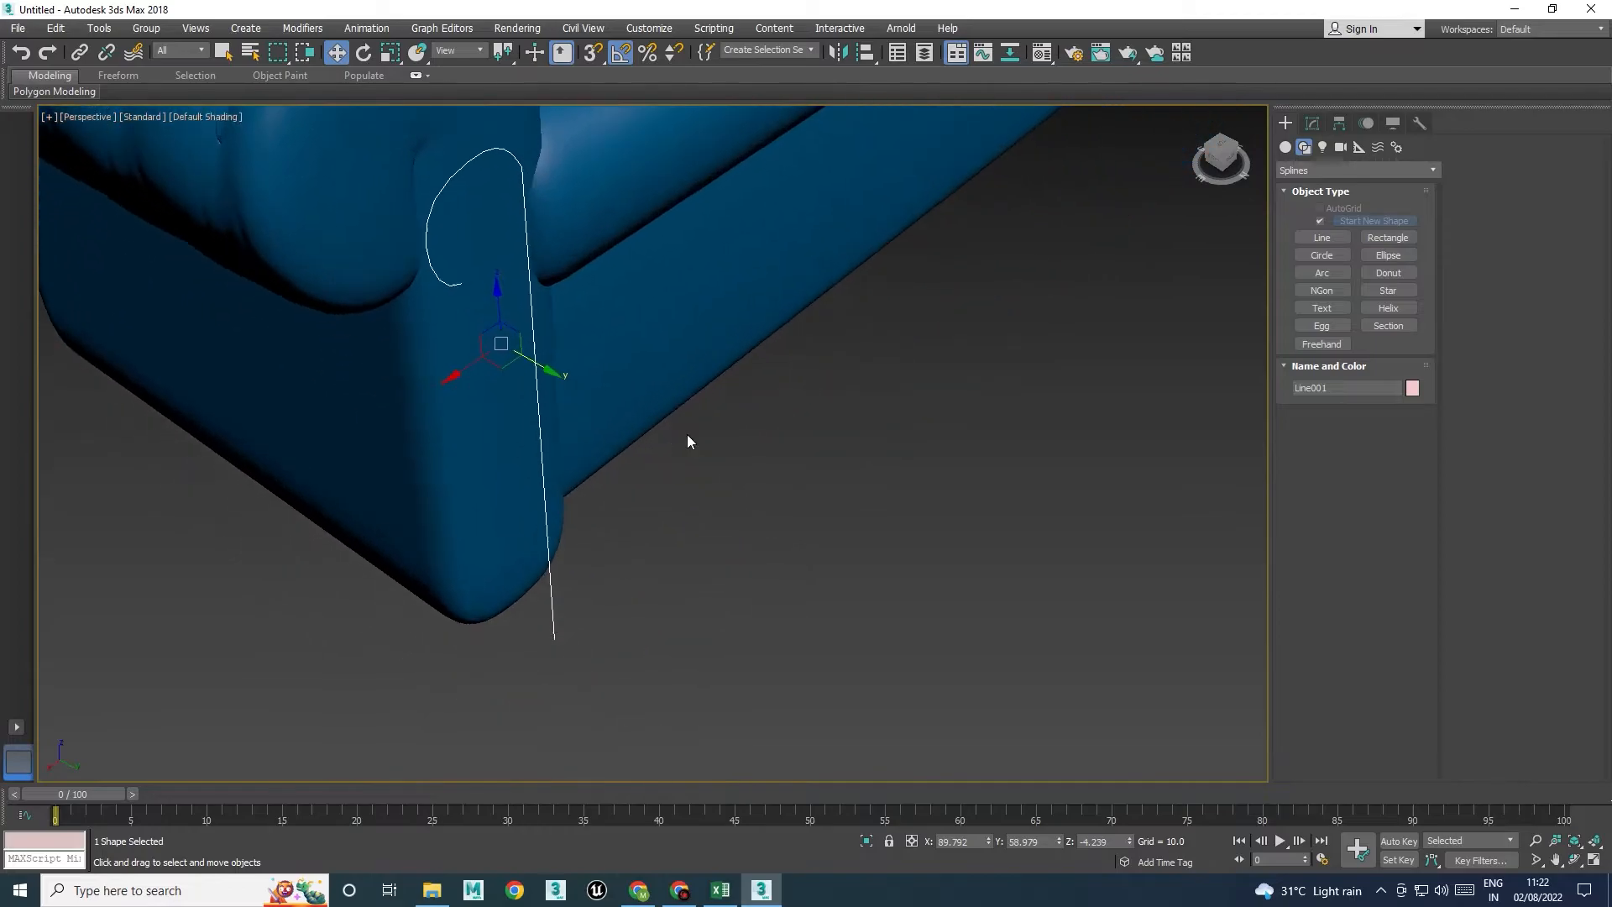
# Fillet the two vertices that shape the top of the curl in the armrest spline, using a fillet of about 2.022
pyautogui.keyDown('alt'); pyautogui.moveTo(1002, 438); pyautogui.dragTo(985, 445, button='middle'); pyautogui.keyUp('alt')
pyautogui.click(1312, 122)
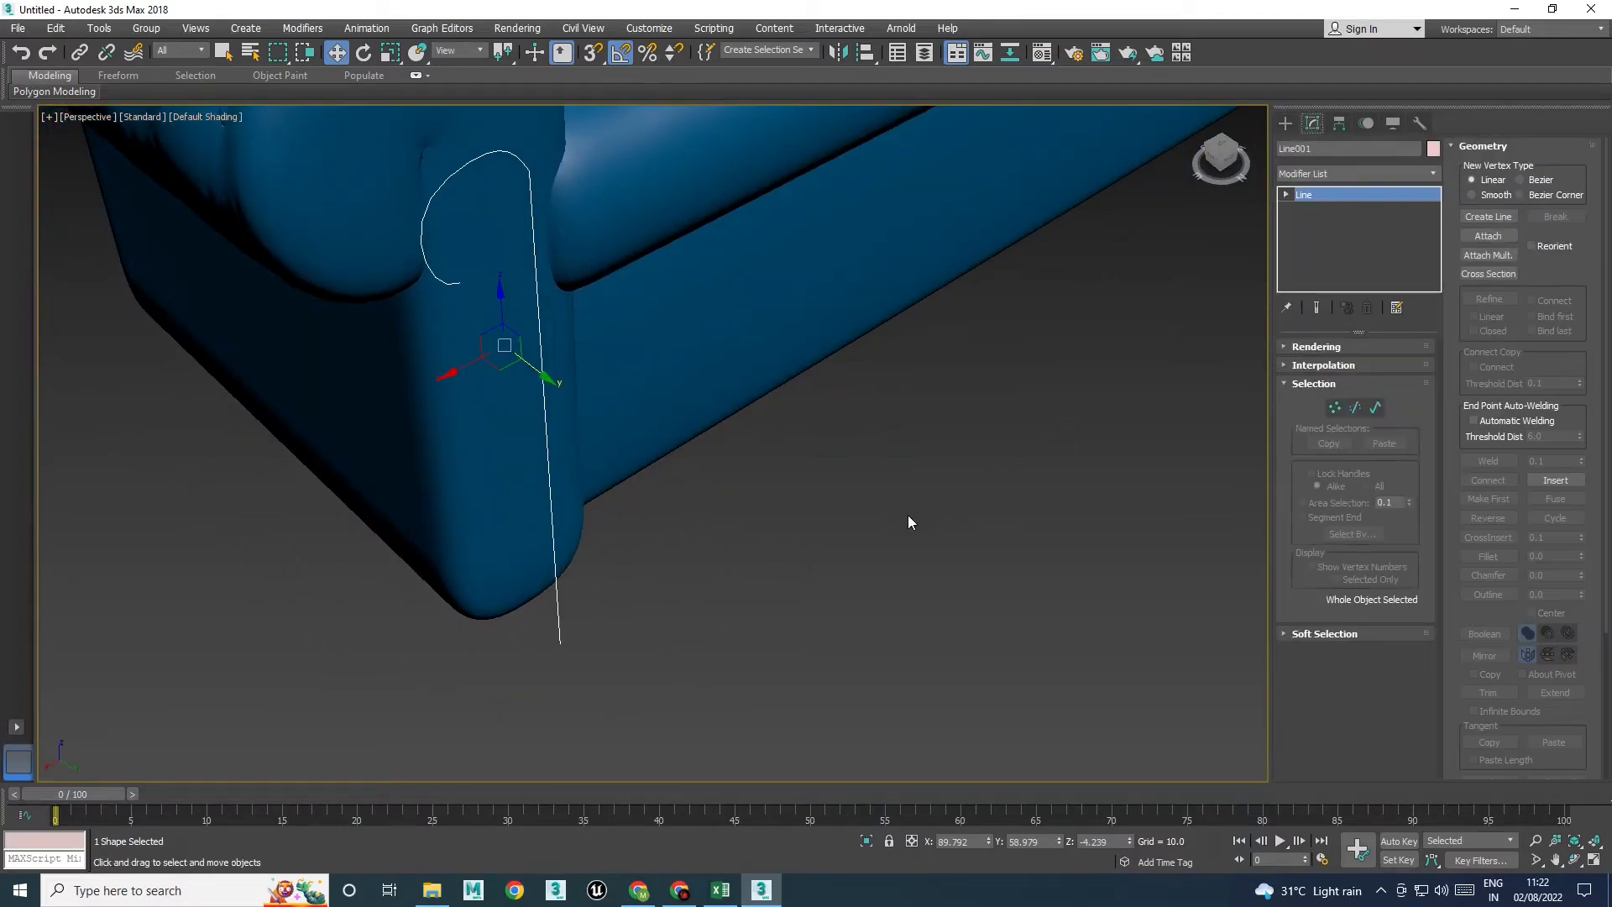
pyautogui.press('1')
pyautogui.keyDown('alt'); pyautogui.moveTo(710, 424); pyautogui.dragTo(631, 384, button='middle'); pyautogui.keyUp('alt')
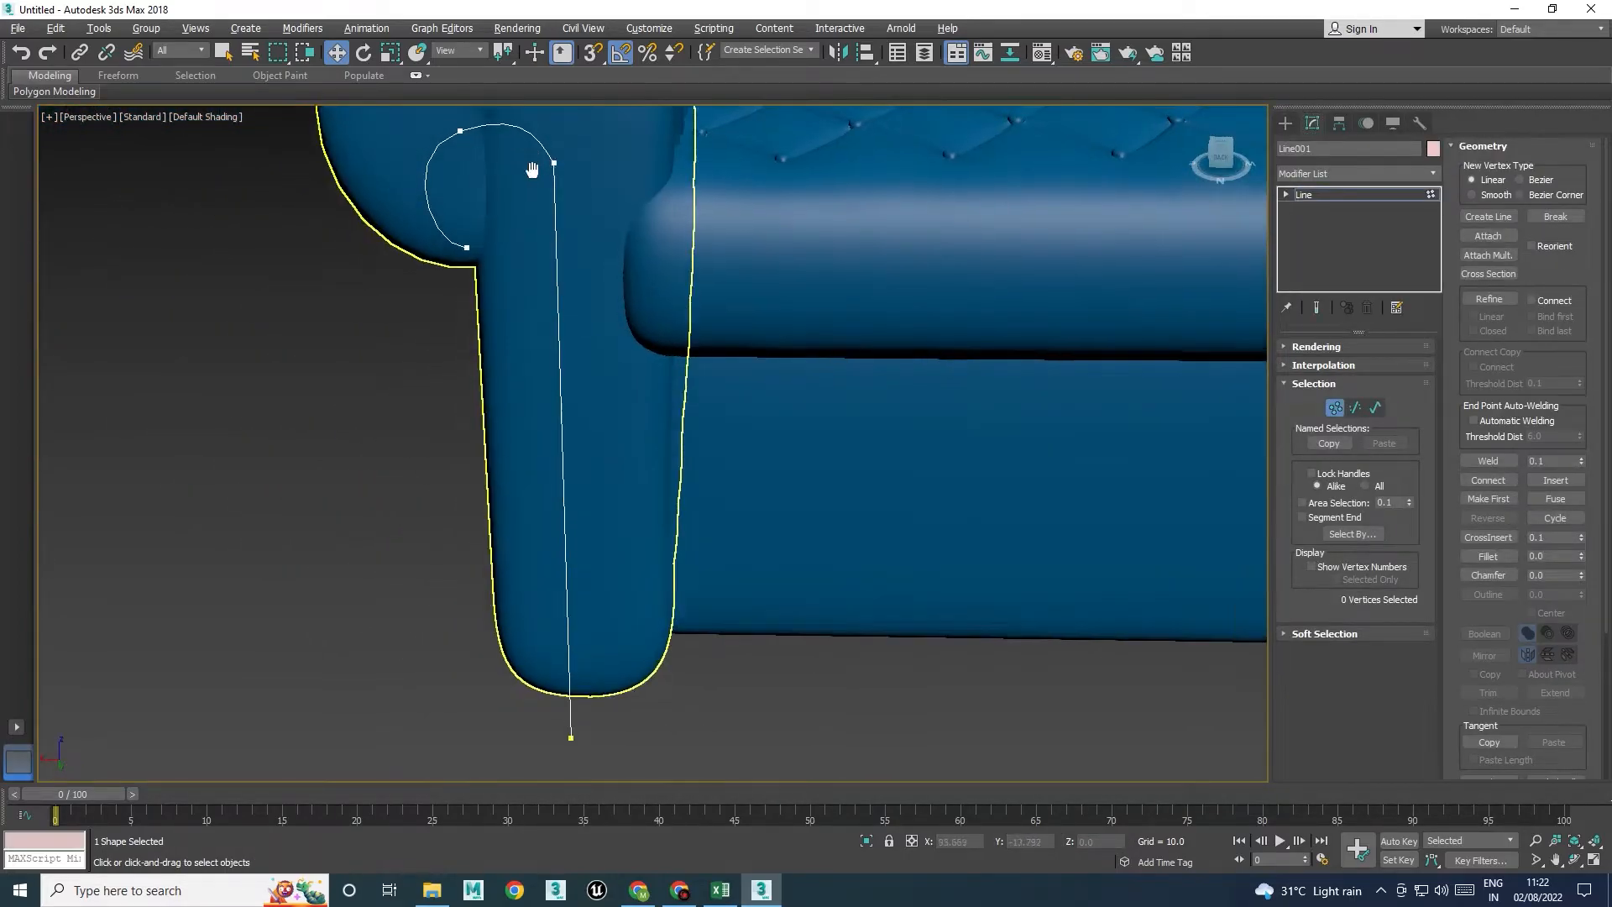
pyautogui.moveTo(536, 154); pyautogui.dragTo(570, 242, button='middle')
pyautogui.click(494, 214)
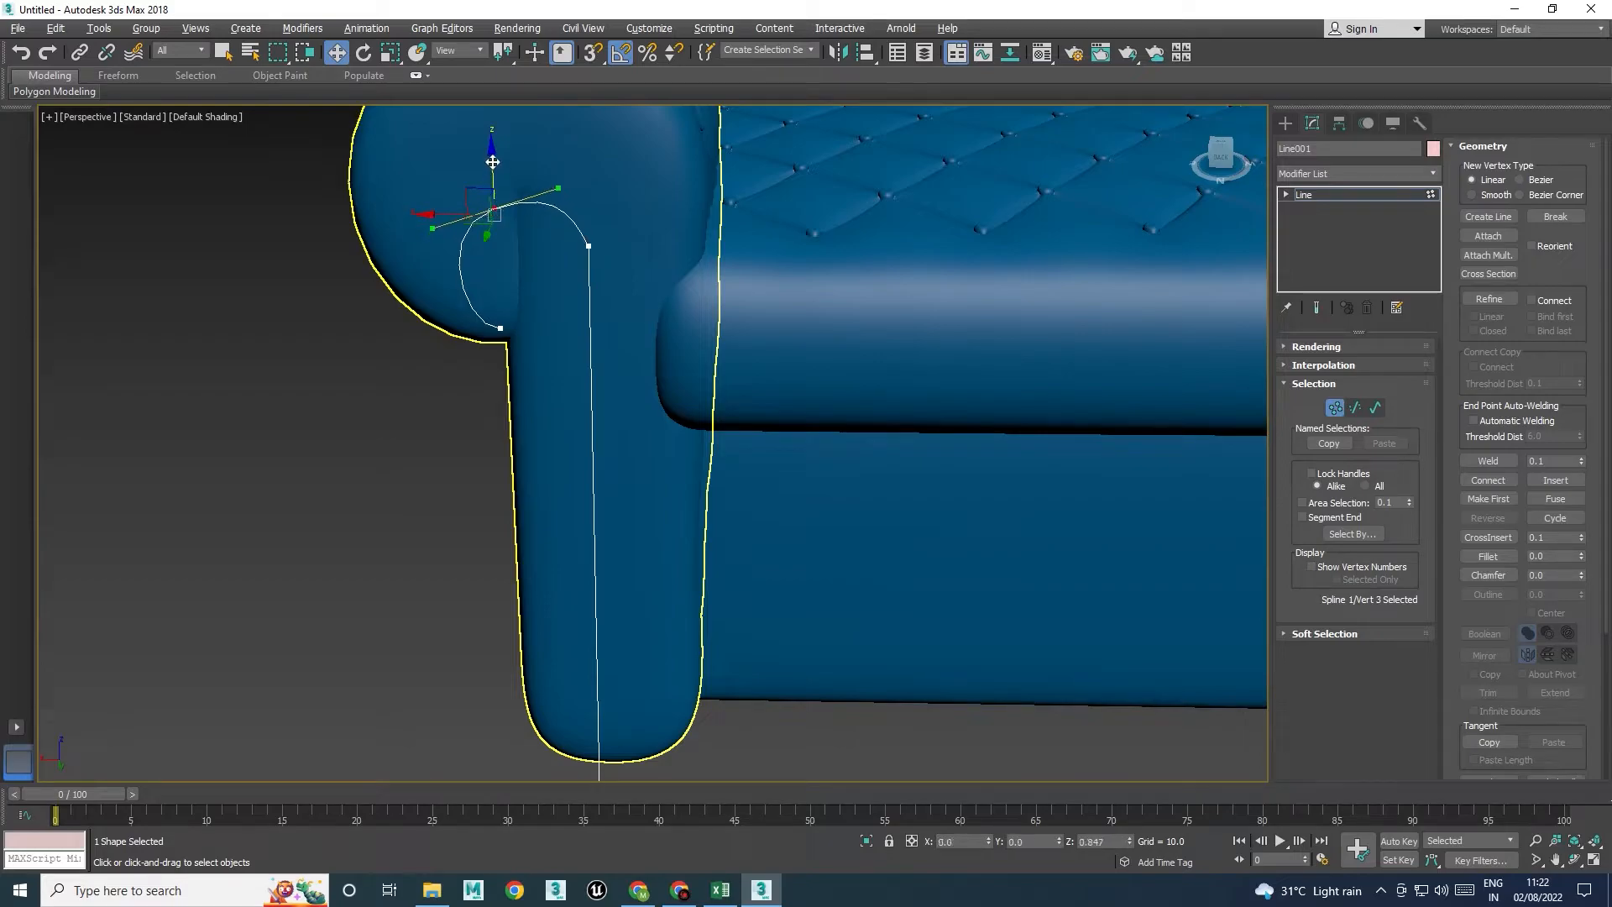
pyautogui.keyDown('alt'); pyautogui.moveTo(494, 194); pyautogui.dragTo(557, 361, button='middle'); pyautogui.keyUp('alt')
pyautogui.click(589, 244)
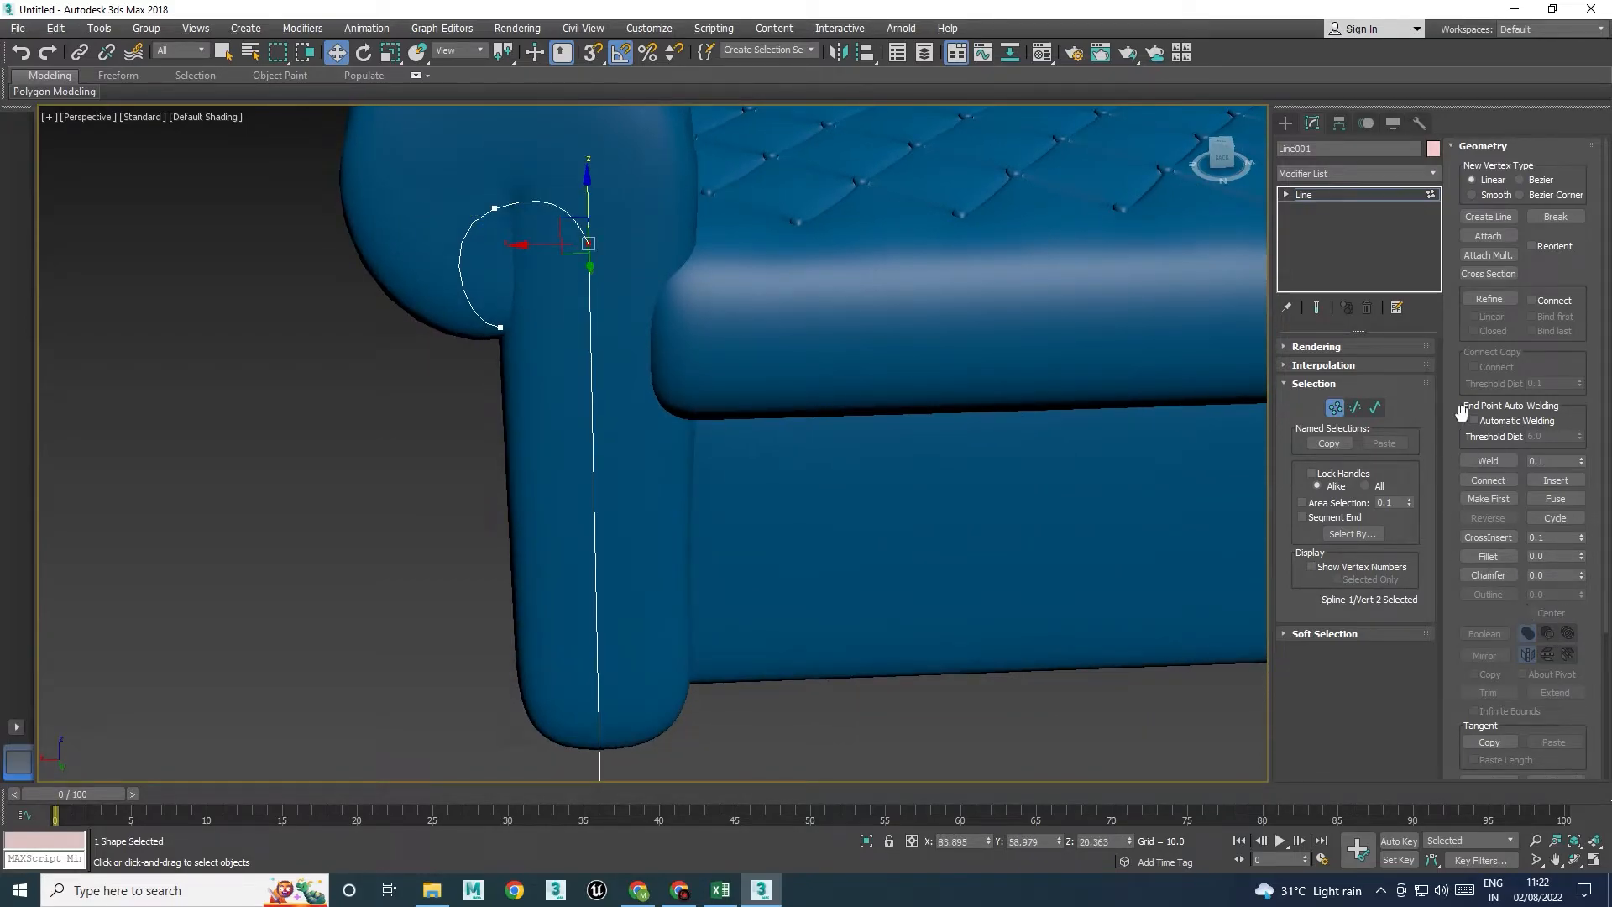
pyautogui.click(1489, 557)
pyautogui.moveTo(590, 243); pyautogui.dragTo(597, 198)
pyautogui.moveTo(656, 428); pyautogui.dragTo(692, 536, button='middle')
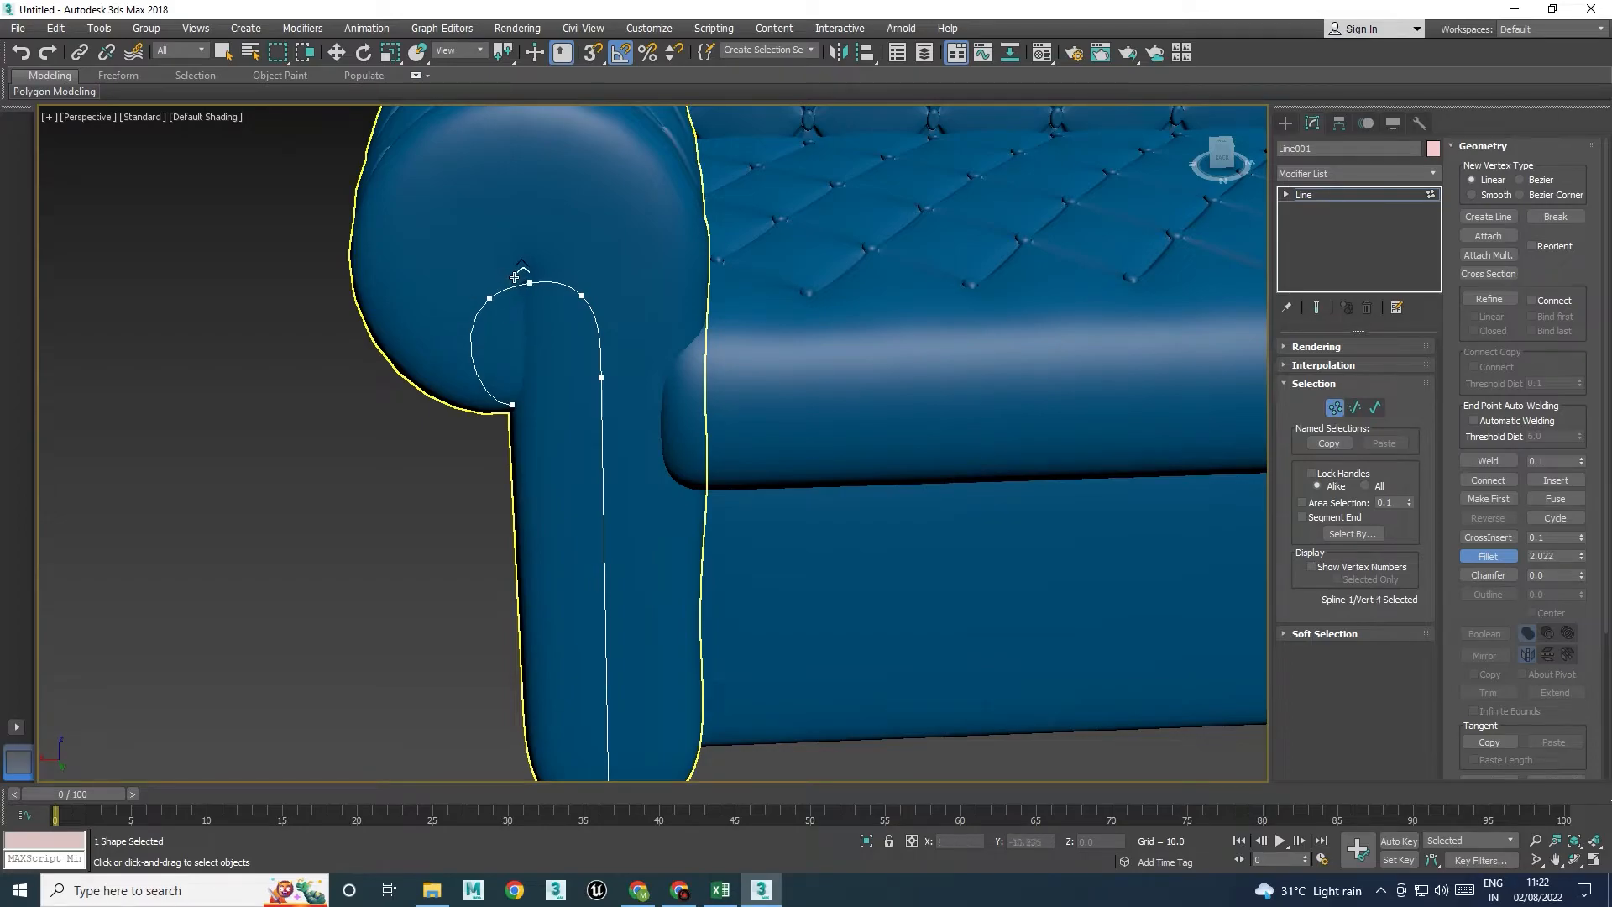
# Move the filleted vertices along the top of the curl to even out the rounded transition into the straight run
pyautogui.press('w')
pyautogui.click(581, 296)
pyautogui.moveTo(584, 266); pyautogui.dragTo(548, 303)
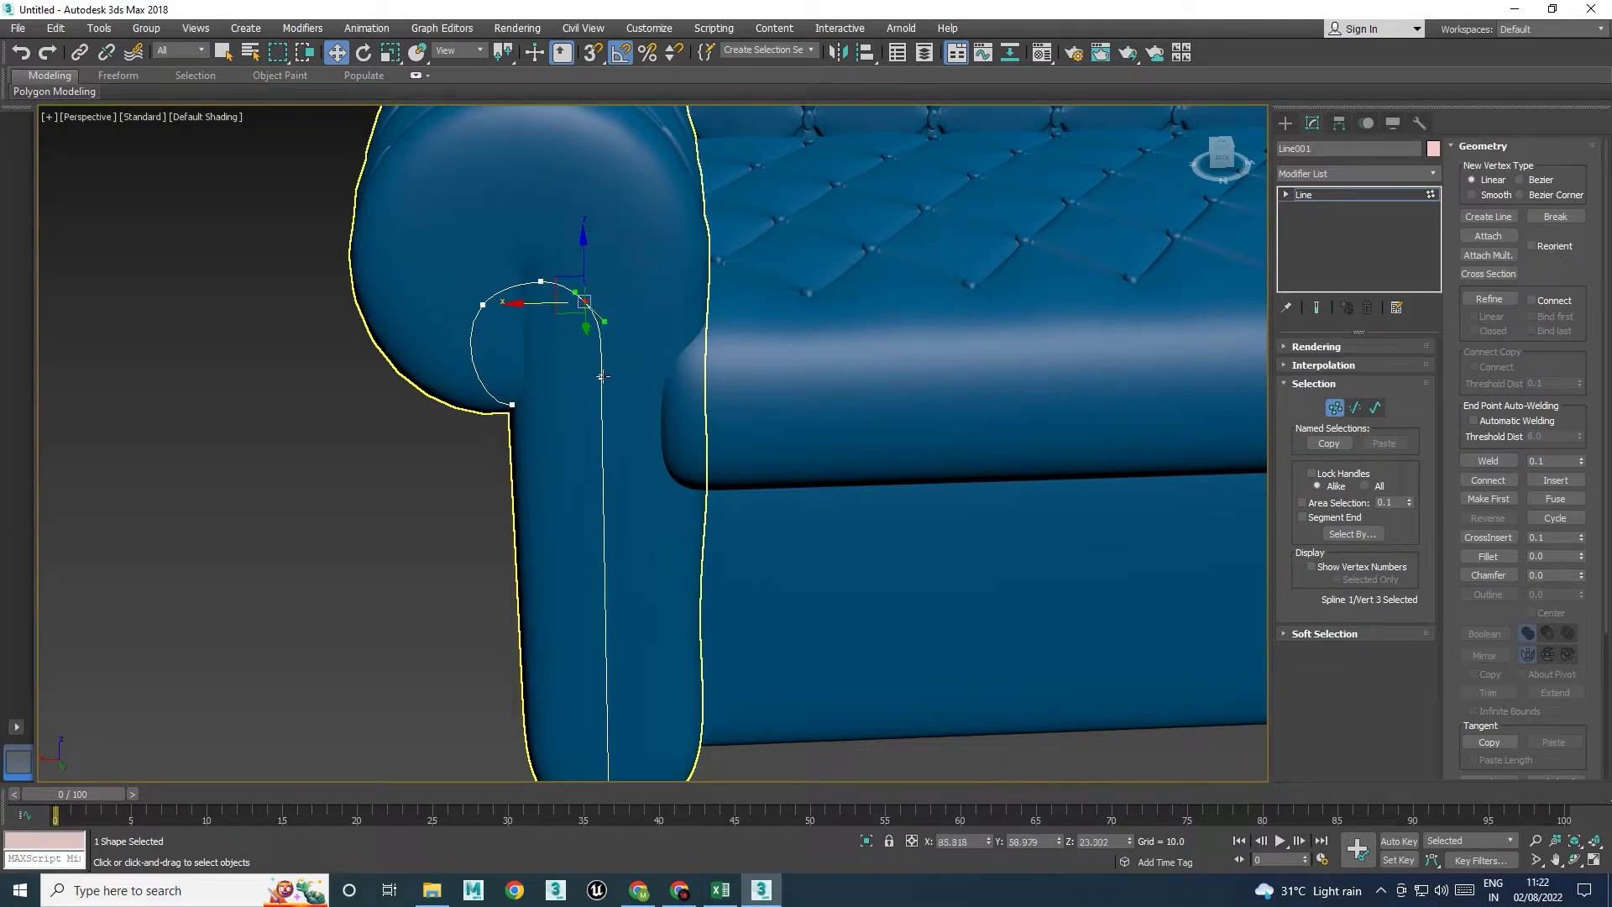
pyautogui.click(600, 378)
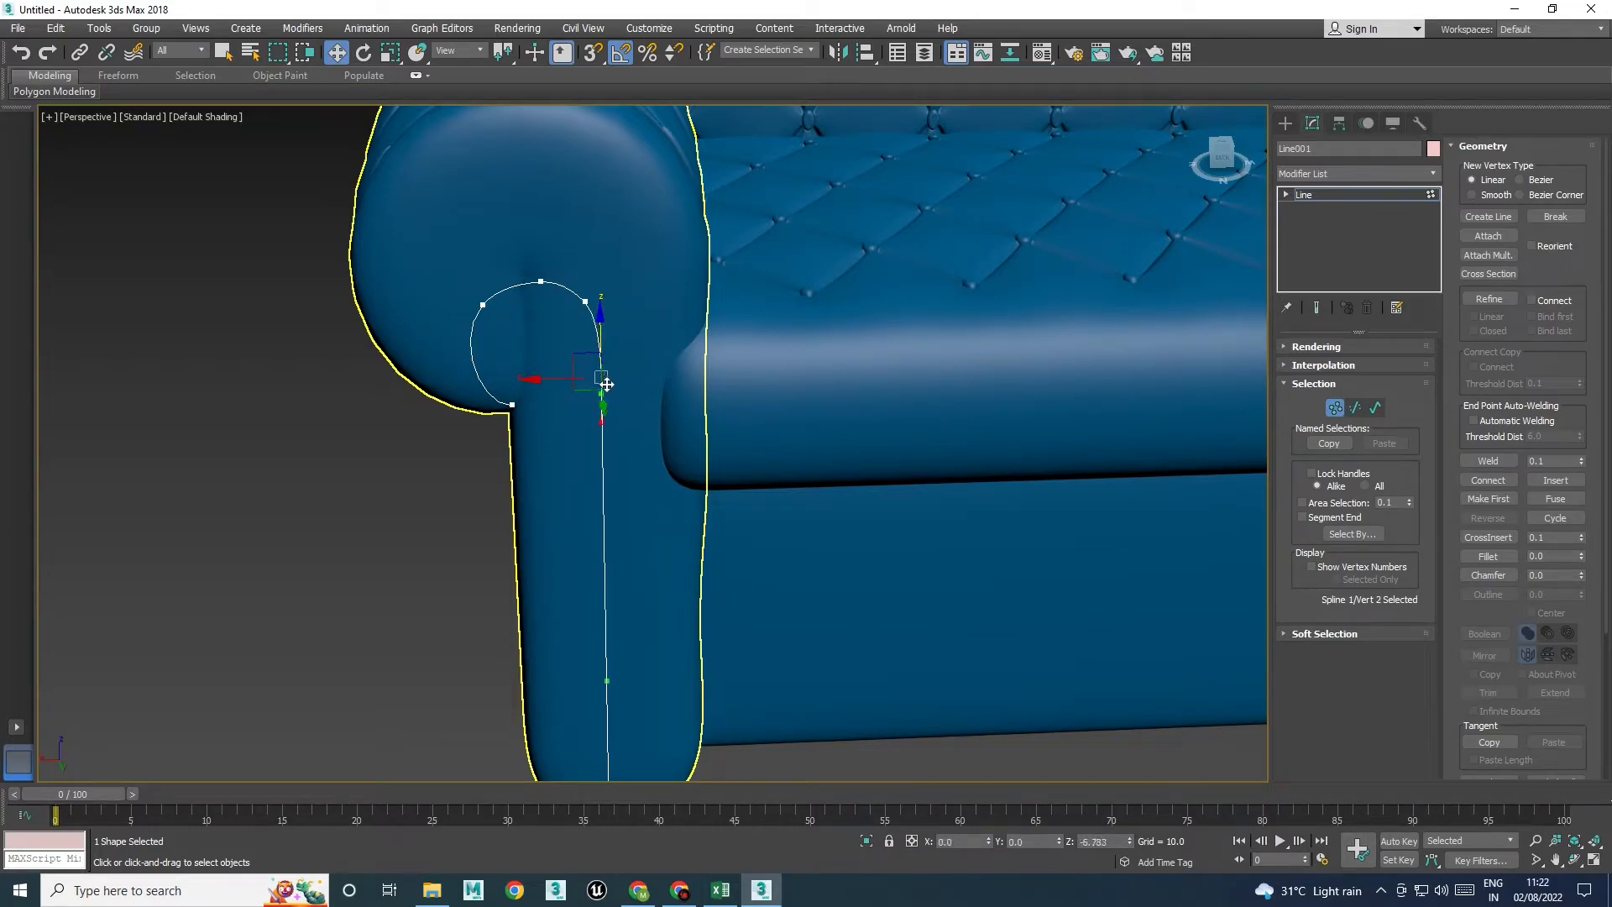
# Finish vertex editing and make the armrest spline visible in the viewport as a radial tube about 3.17 thick
pyautogui.click(1320, 194)
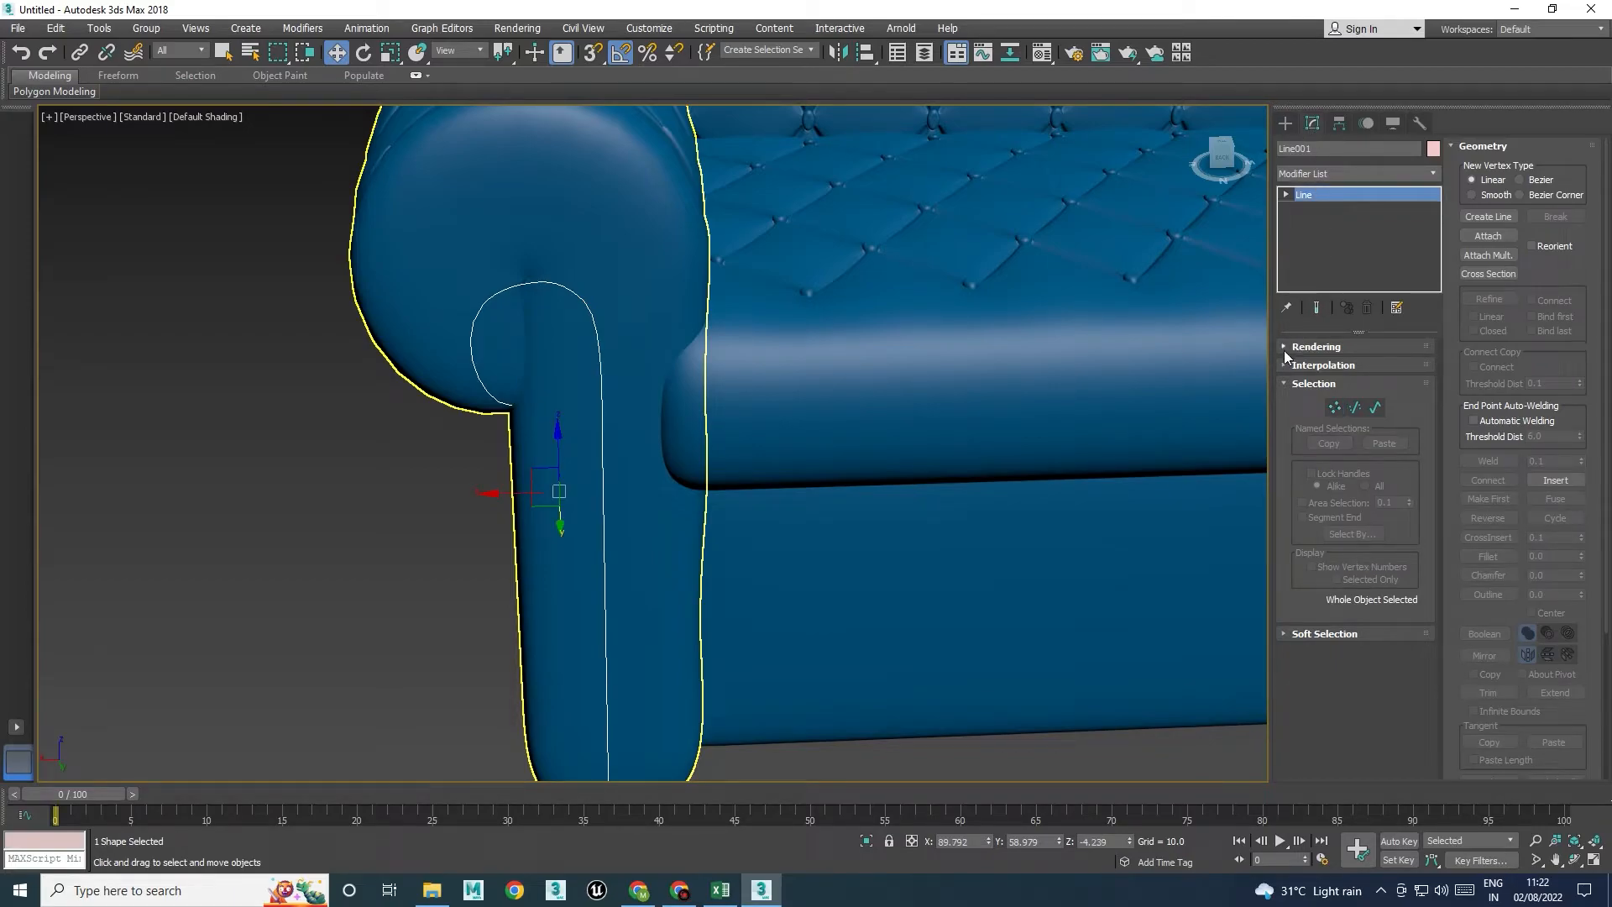
pyautogui.click(1314, 347)
pyautogui.click(1298, 377)
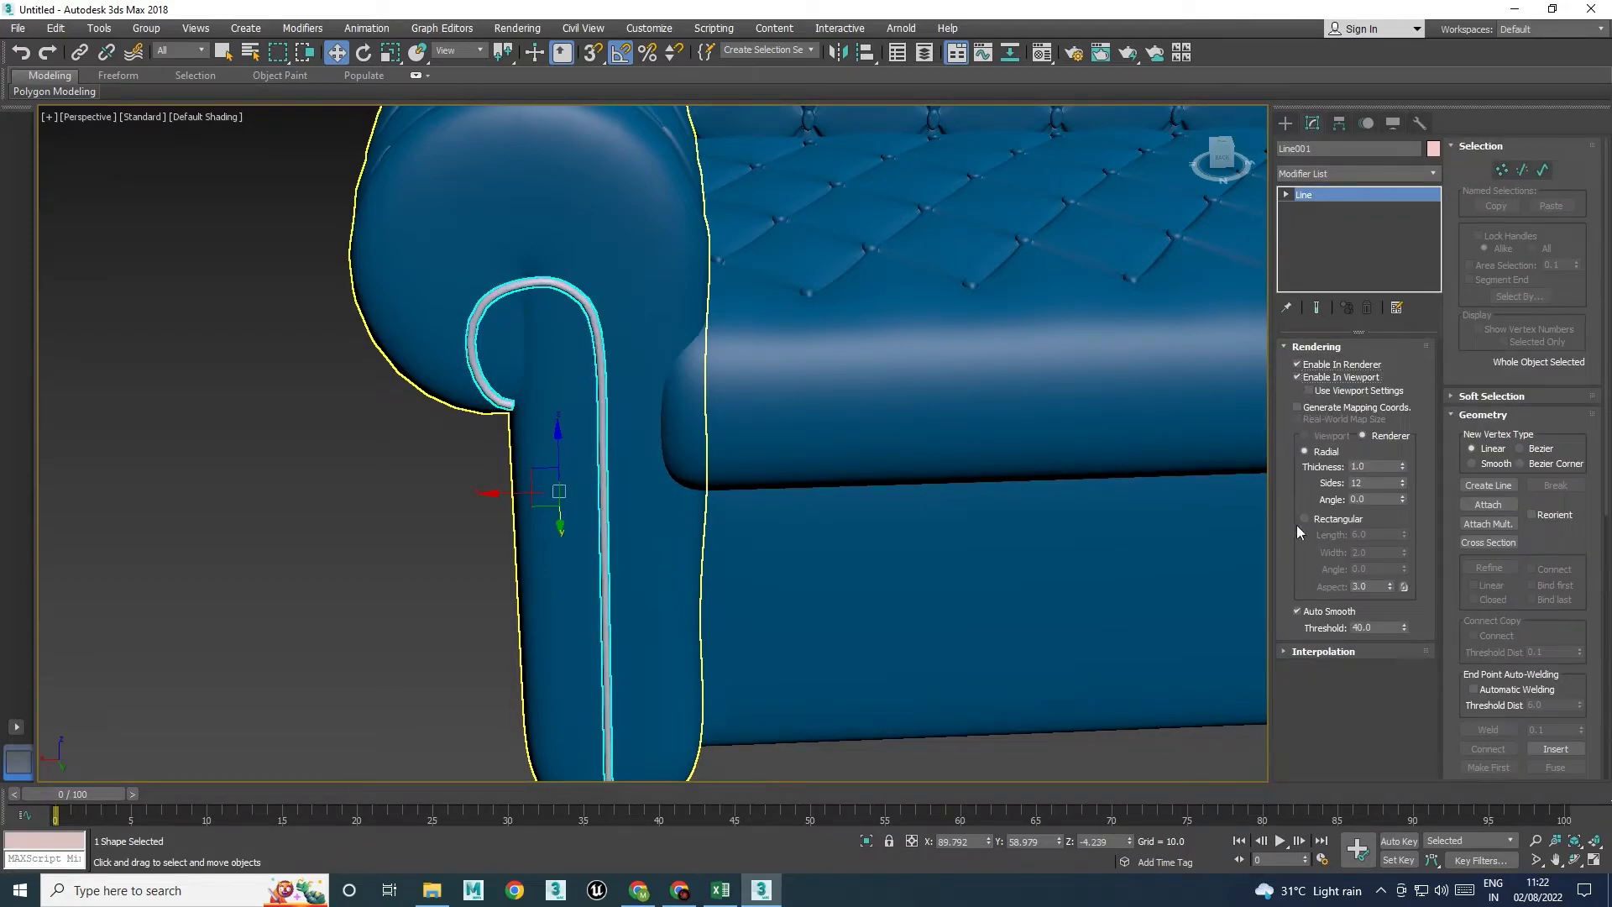
pyautogui.moveTo(1402, 466); pyautogui.dragTo(1418, 357)
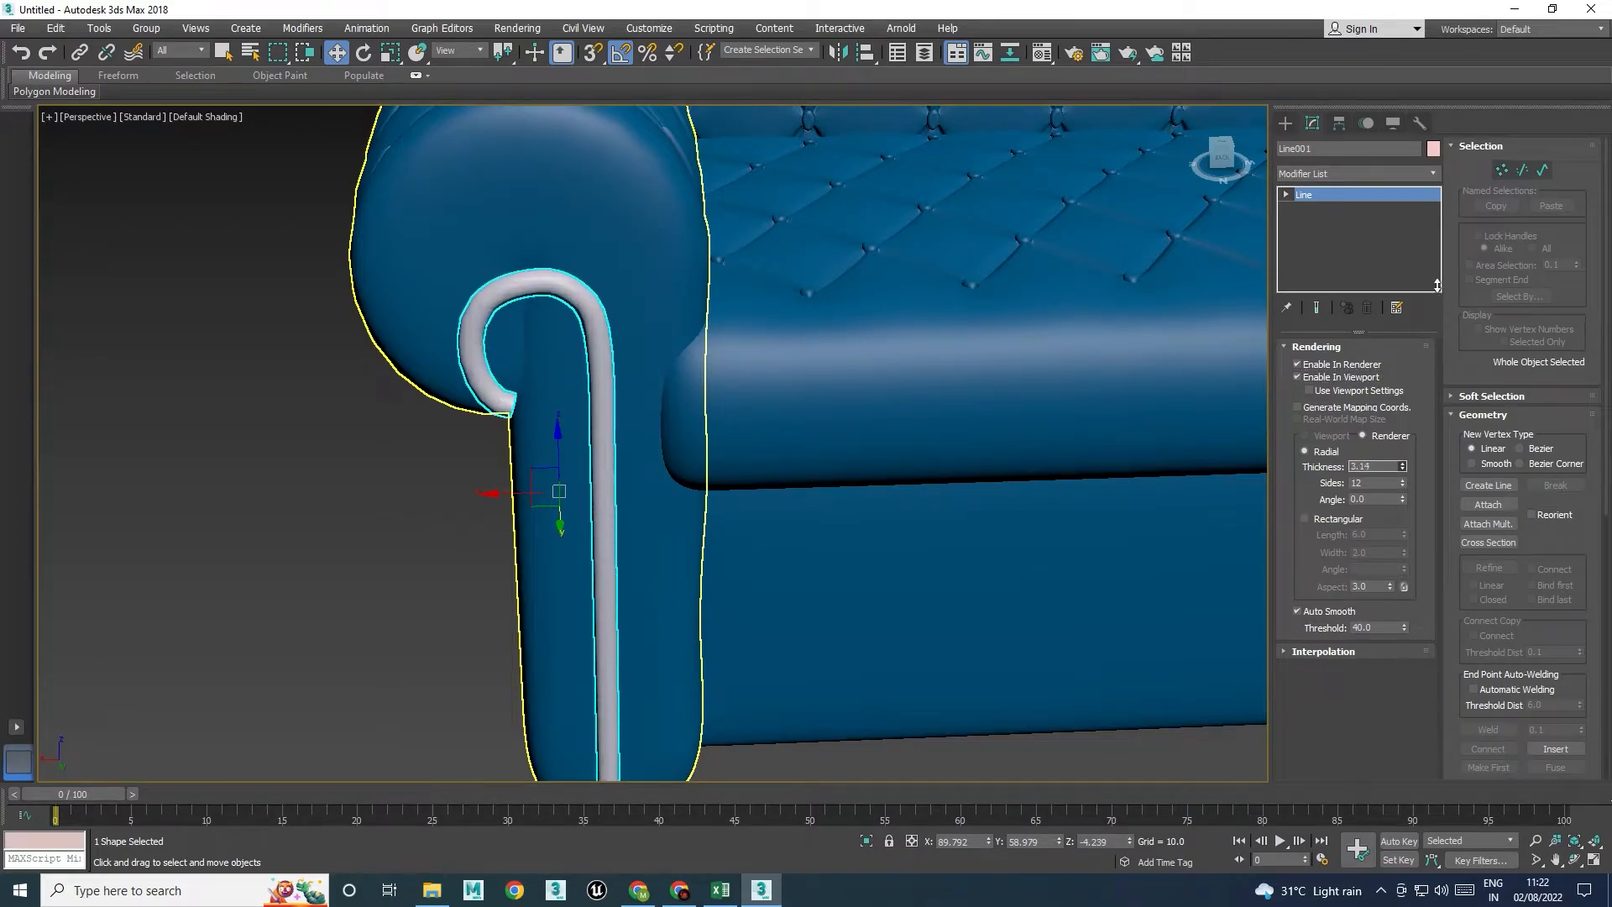
pyautogui.keyDown('alt'); pyautogui.moveTo(587, 491); pyautogui.dragTo(762, 531, button='middle'); pyautogui.keyUp('alt')
pyautogui.moveTo(761, 531); pyautogui.dragTo(676, 489, button='middle')
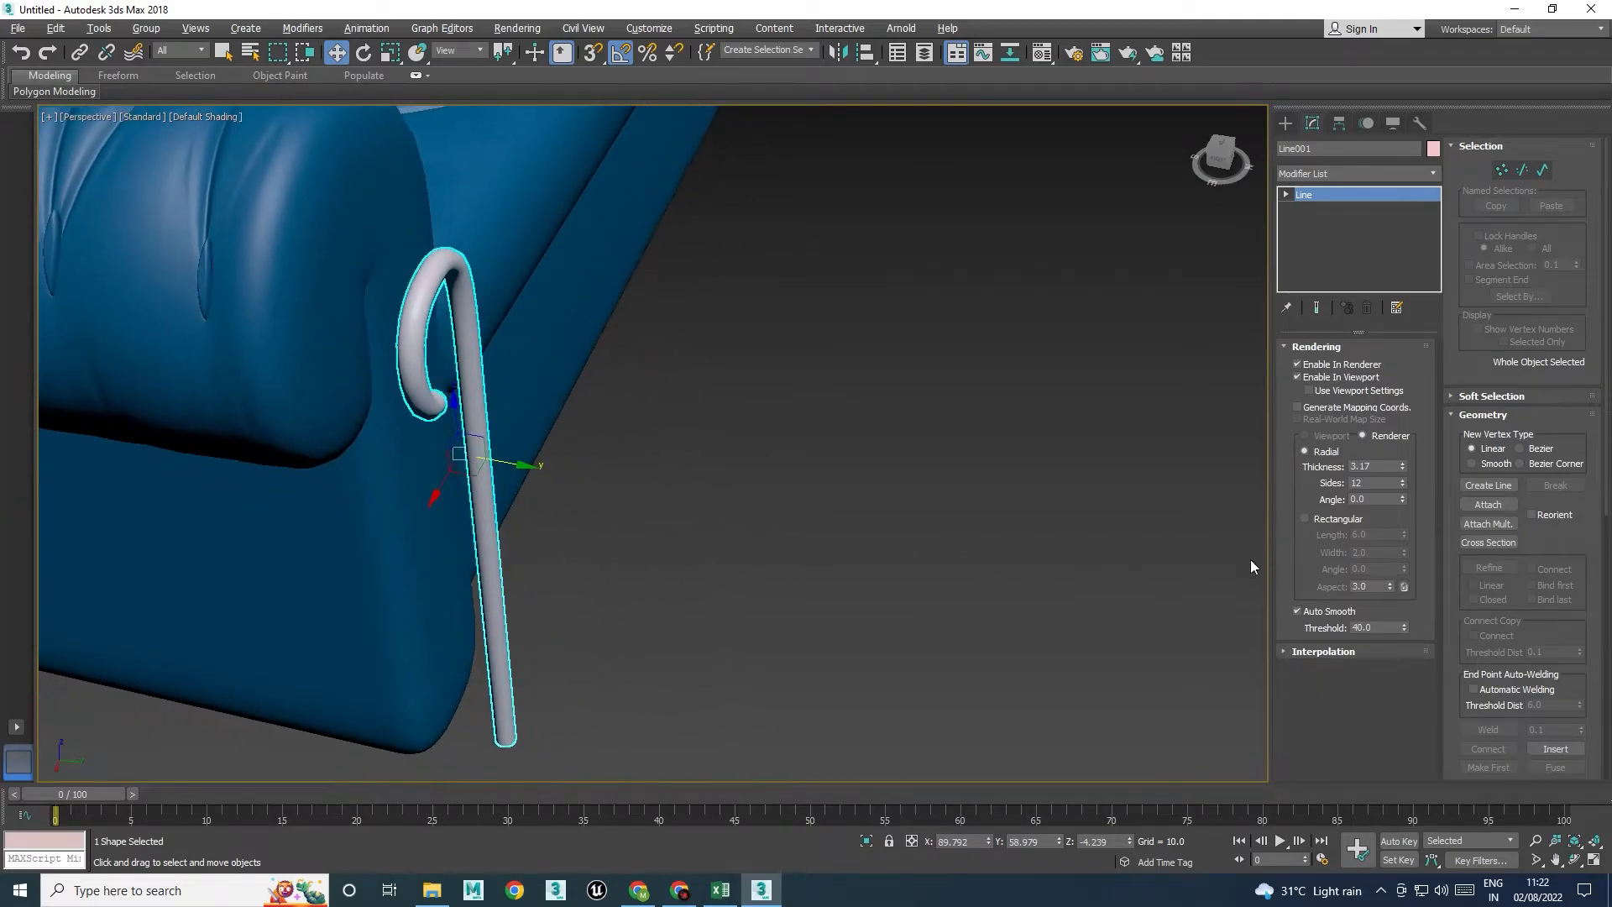
# Switch the trim's cross-section to Rectangular with a length of about 1.867 and a width of about 4.445
pyautogui.click(1304, 518)
pyautogui.keyDown('alt'); pyautogui.moveTo(1111, 536); pyautogui.dragTo(1138, 561, button='middle'); pyautogui.keyUp('alt')
pyautogui.moveTo(1404, 535)
pyautogui.mouseDown()
pyautogui.moveTo(1405, 504)
pyautogui.moveTo(1406, 559)
pyautogui.moveTo(1419, 497)
pyautogui.moveTo(1409, 586)
pyautogui.moveTo(1407, 508)
pyautogui.mouseUp()
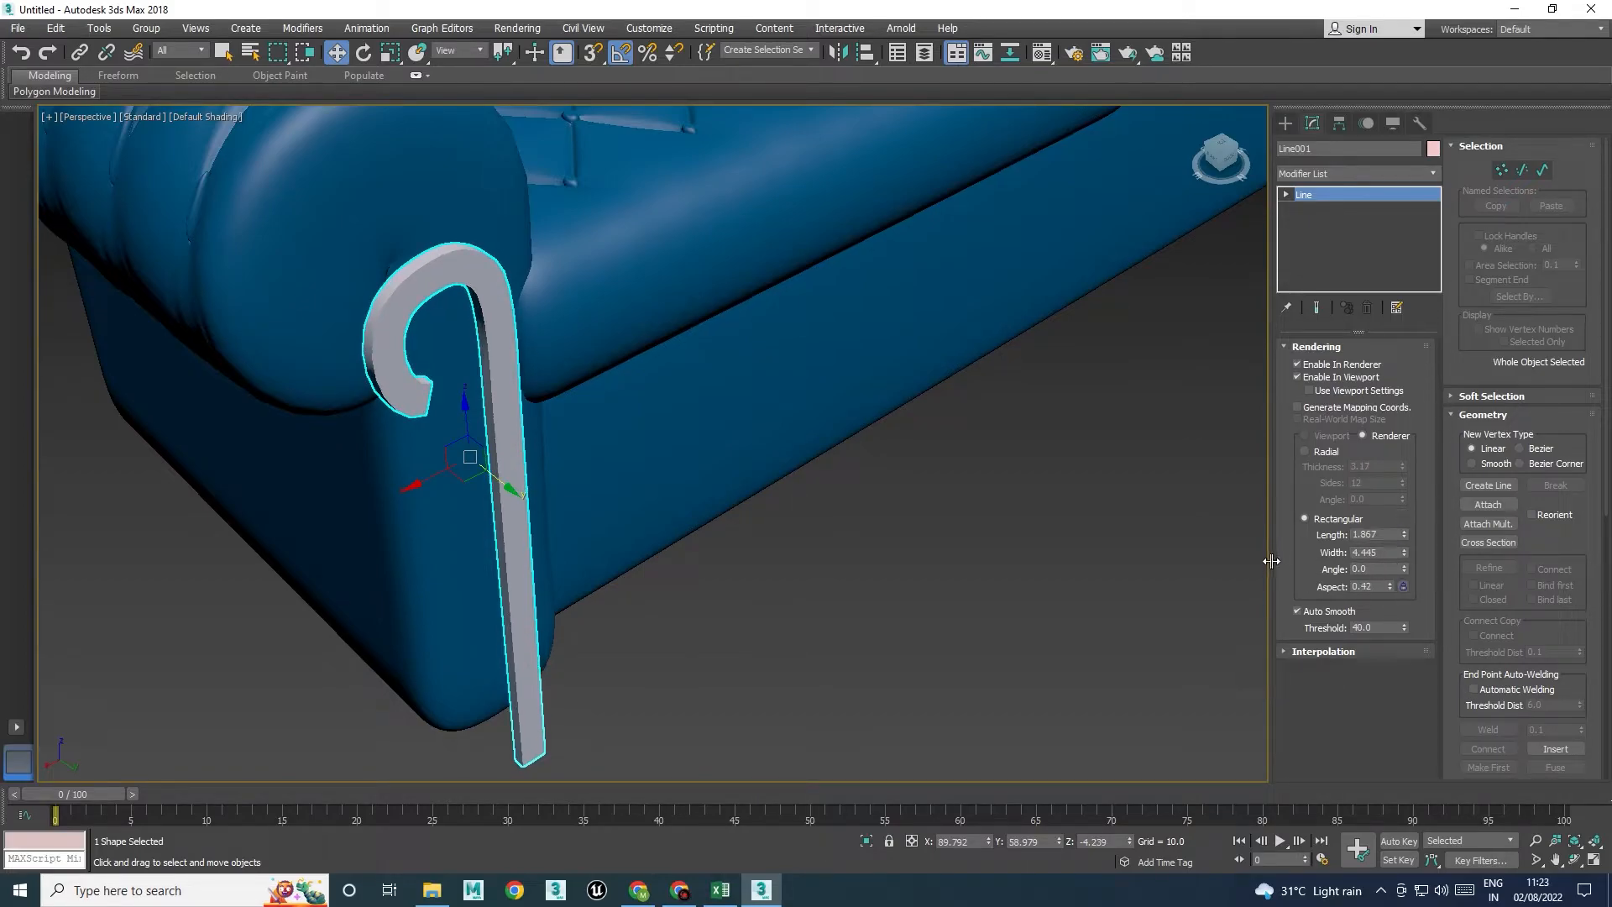
pyautogui.keyDown('alt'); pyautogui.moveTo(826, 518); pyautogui.dragTo(703, 537, button='middle'); pyautogui.keyUp('alt')
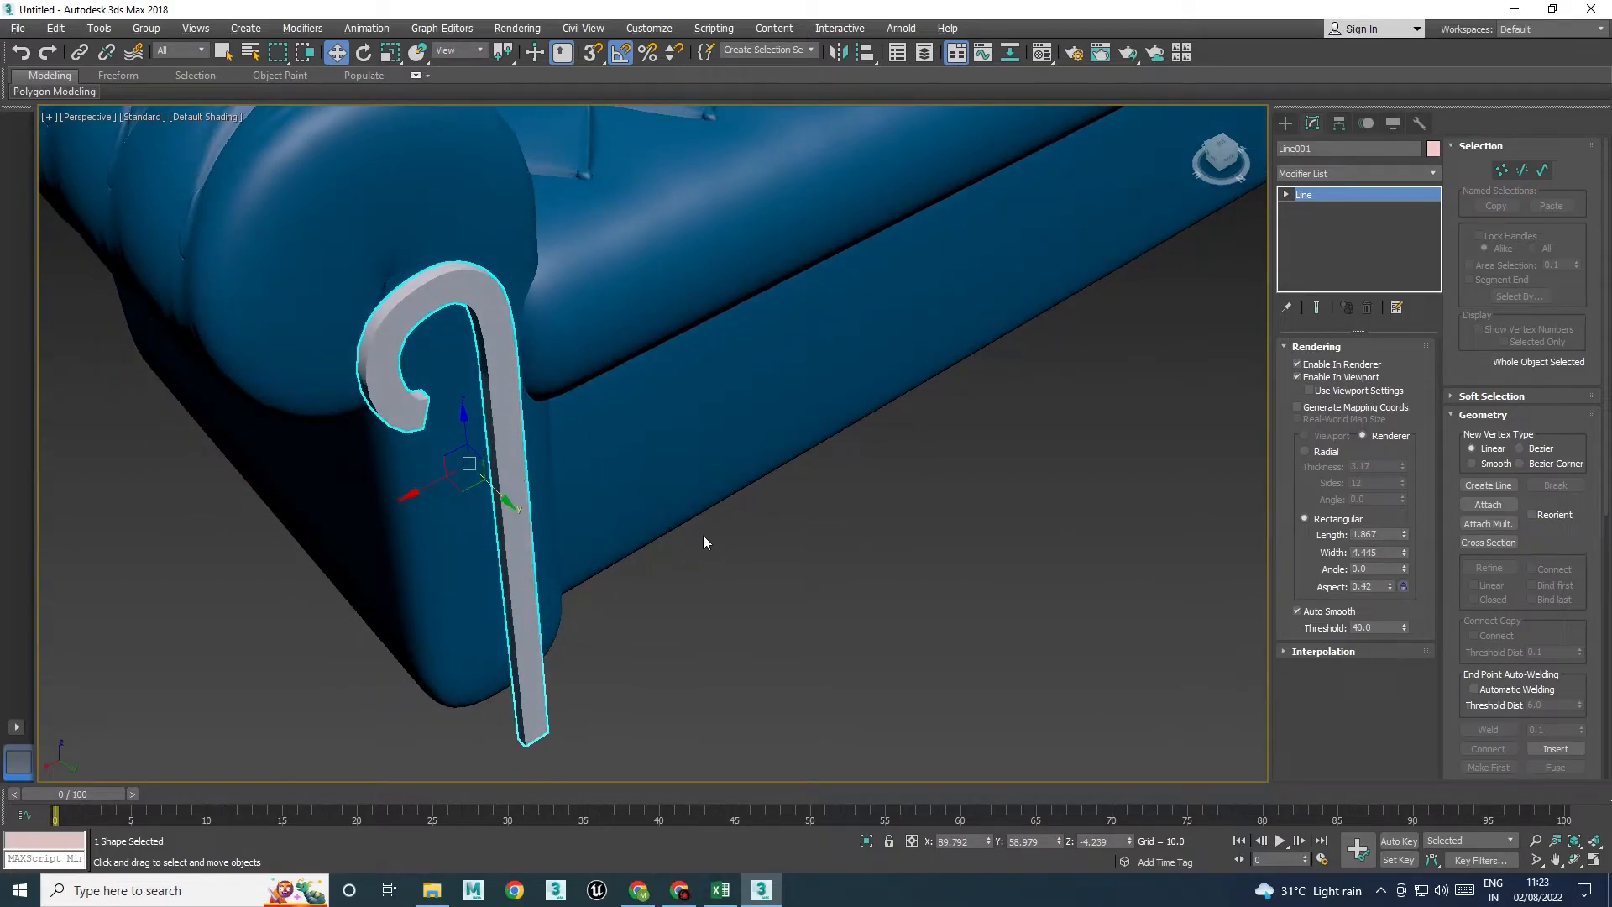
# Convert the curled trim to Editable Poly and set its object color to white
pyautogui.rightClick(1308, 195)
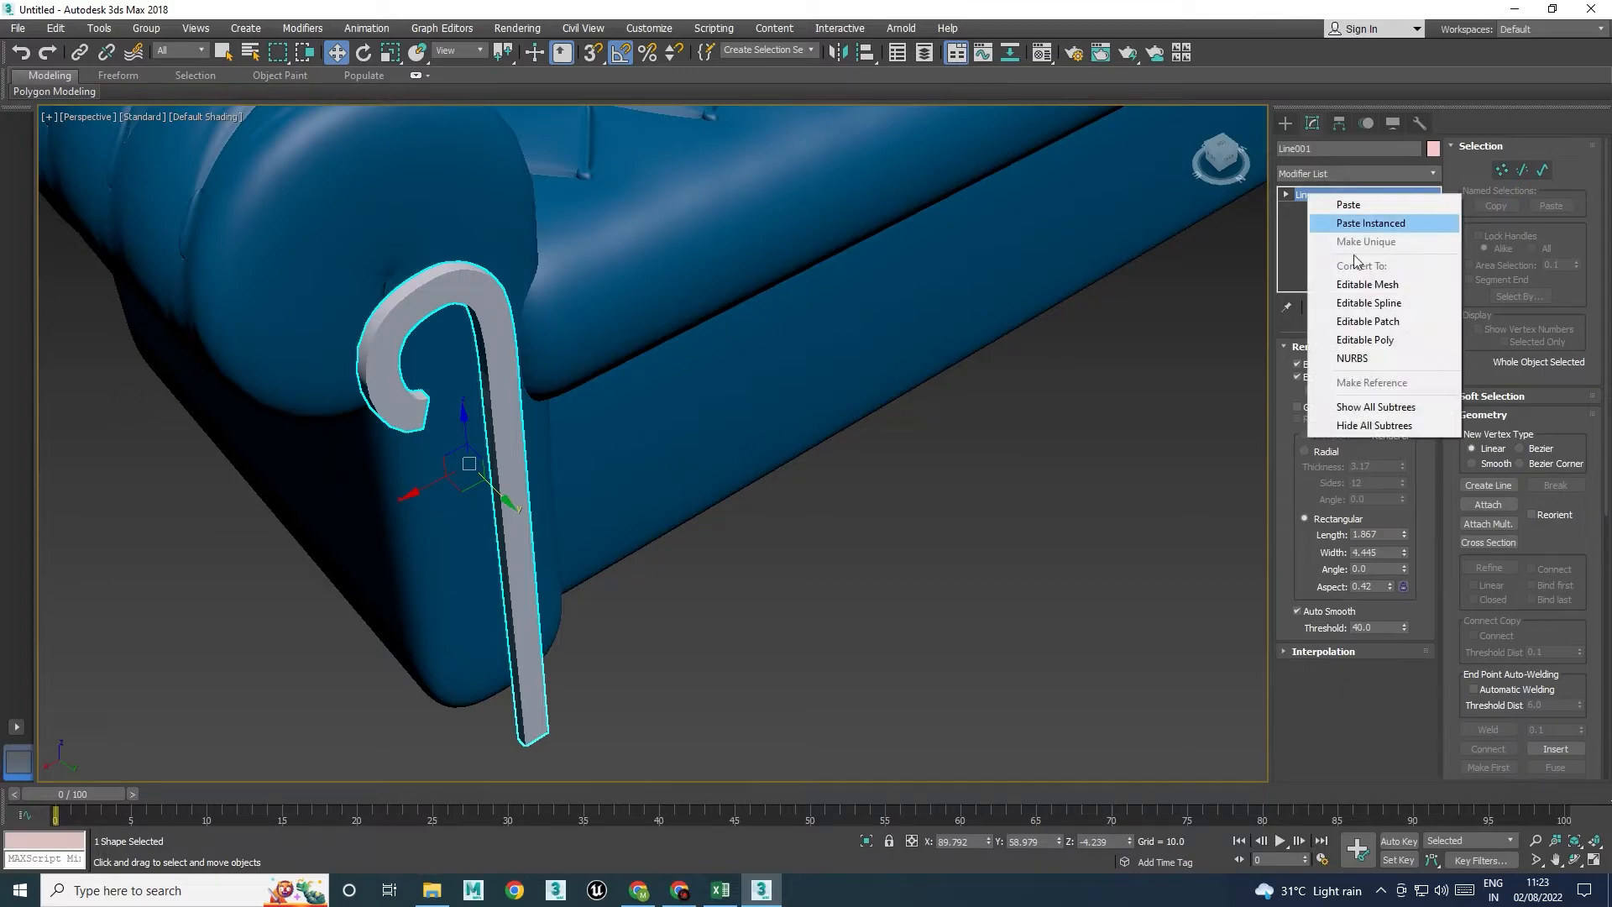
pyautogui.click(1360, 340)
pyautogui.keyDown('alt'); pyautogui.moveTo(806, 423); pyautogui.dragTo(811, 378, button='middle'); pyautogui.keyUp('alt')
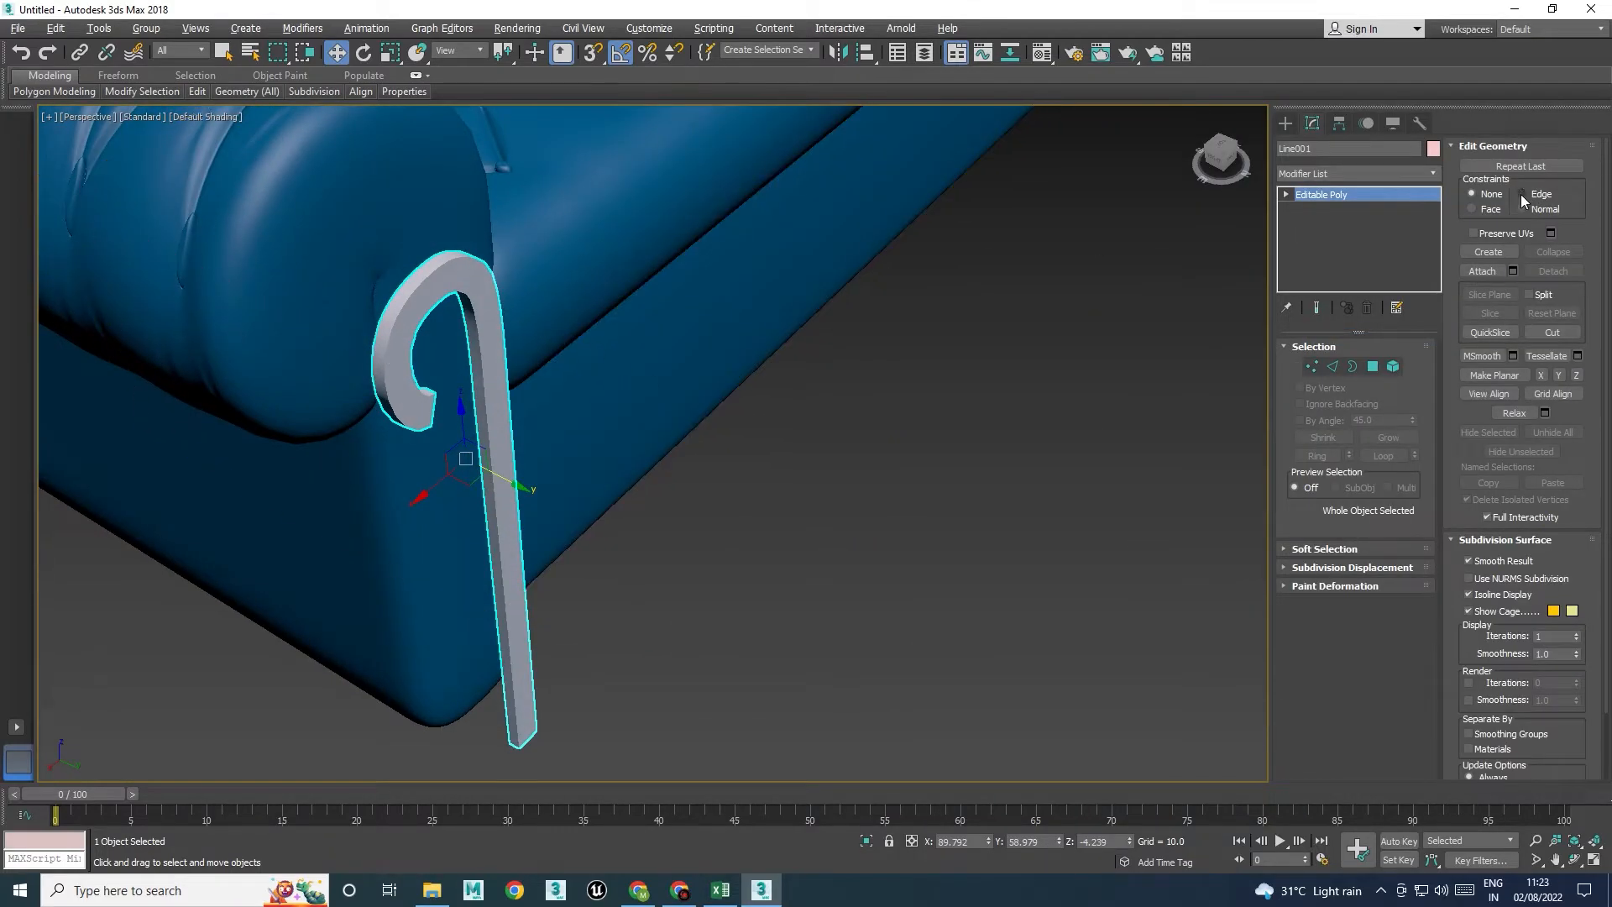
pyautogui.click(1434, 148)
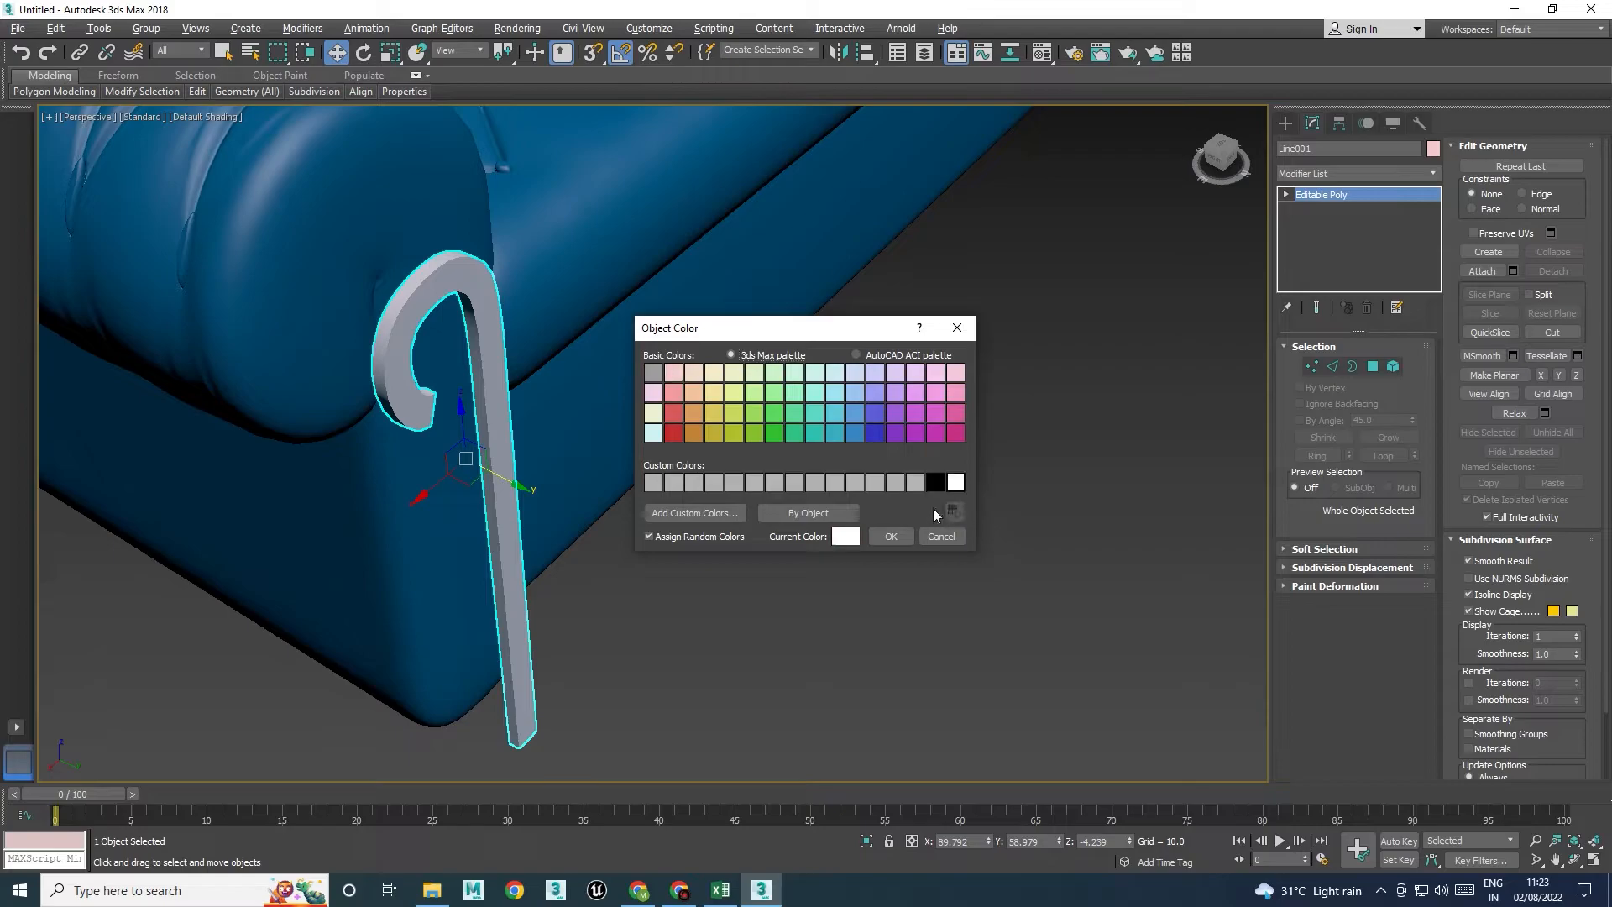
pyautogui.click(903, 543)
pyautogui.keyDown('alt'); pyautogui.moveTo(692, 537); pyautogui.dragTo(660, 495, button='middle'); pyautogui.keyUp('alt')
pyautogui.click(817, 509)
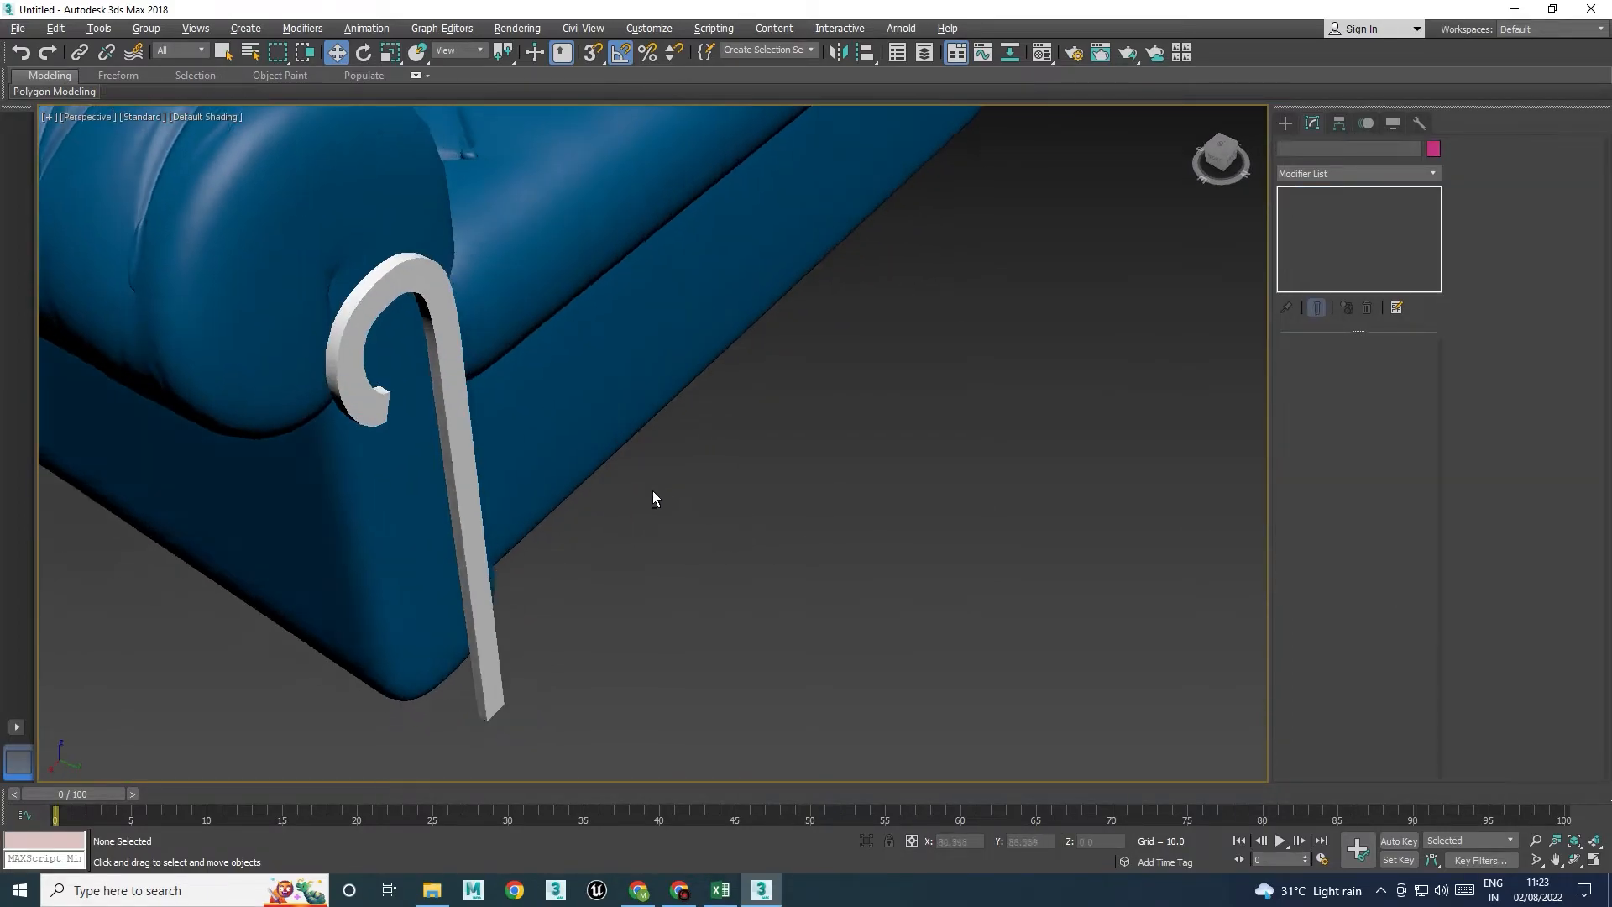
# Isolate the curled trim and show its edged faces
pyautogui.click(441, 362)
pyautogui.hotkey('alt', 'q')
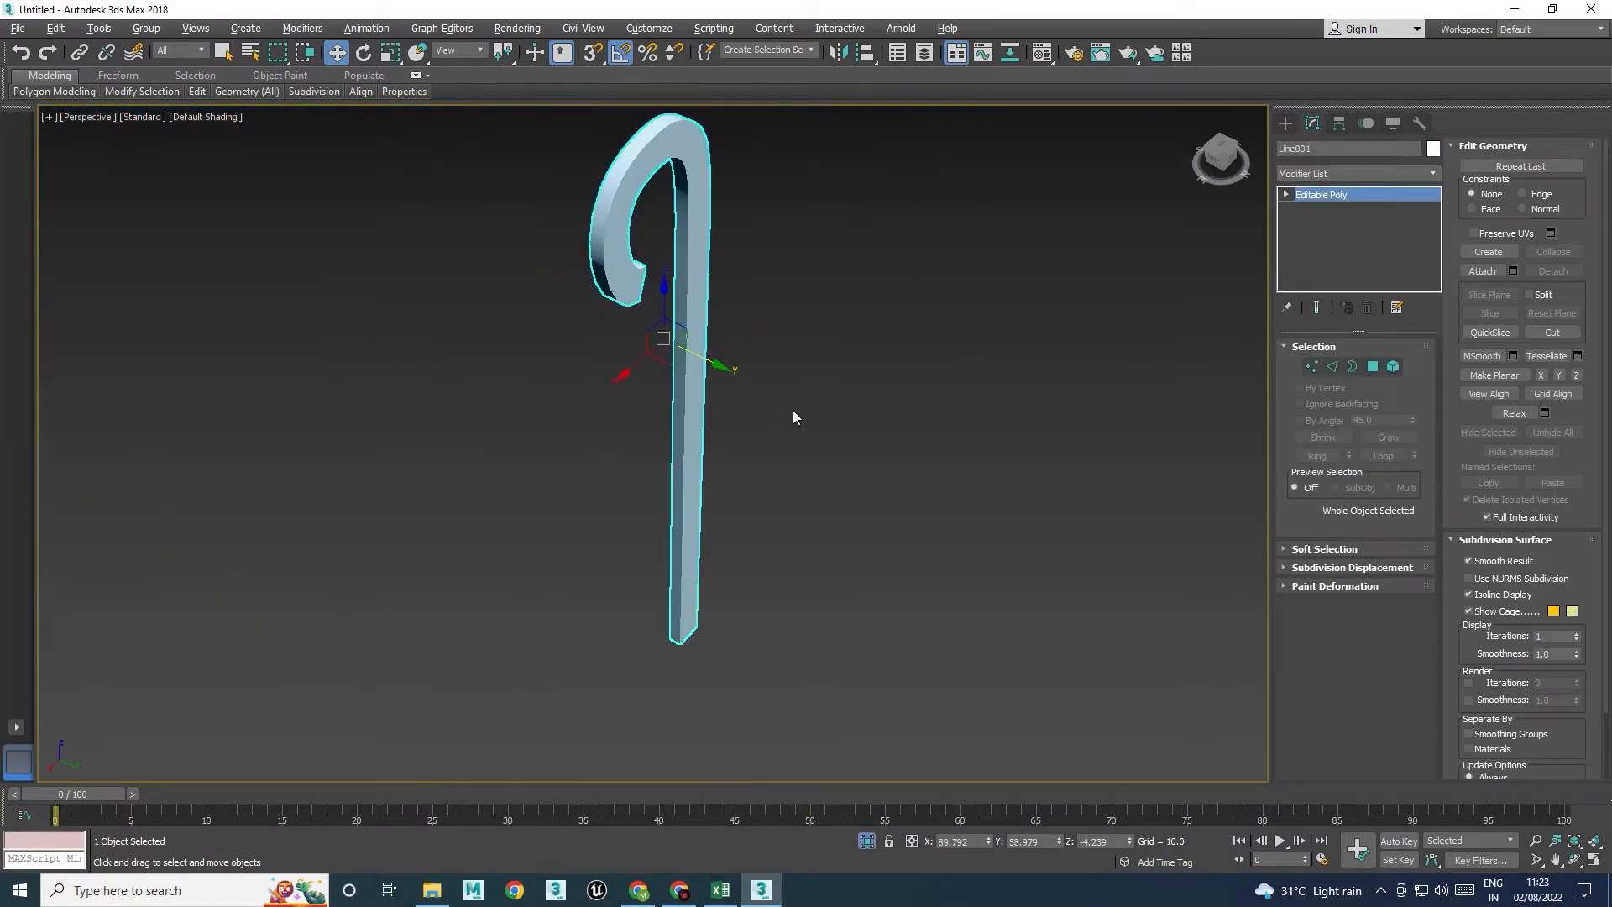
pyautogui.press('F4')
pyautogui.scroll(5, 669, 261)
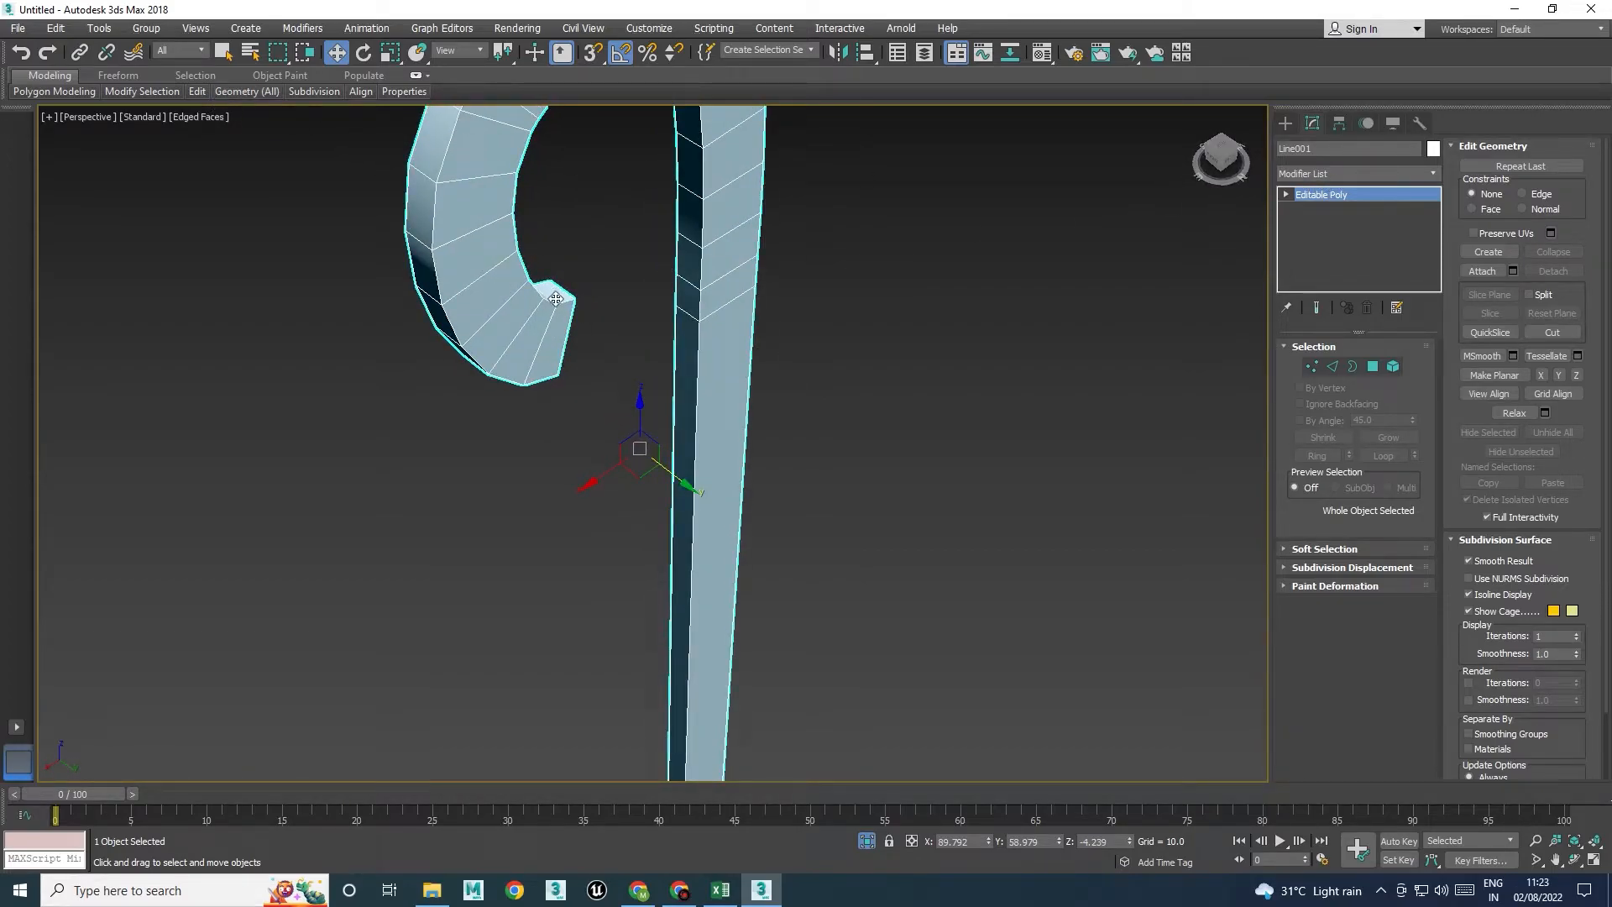
# Ring-select the crosswise edges on the trim's sides and faces and connect them with 2 segments and a pinch of 79
pyautogui.press('2')
pyautogui.click(418, 243)
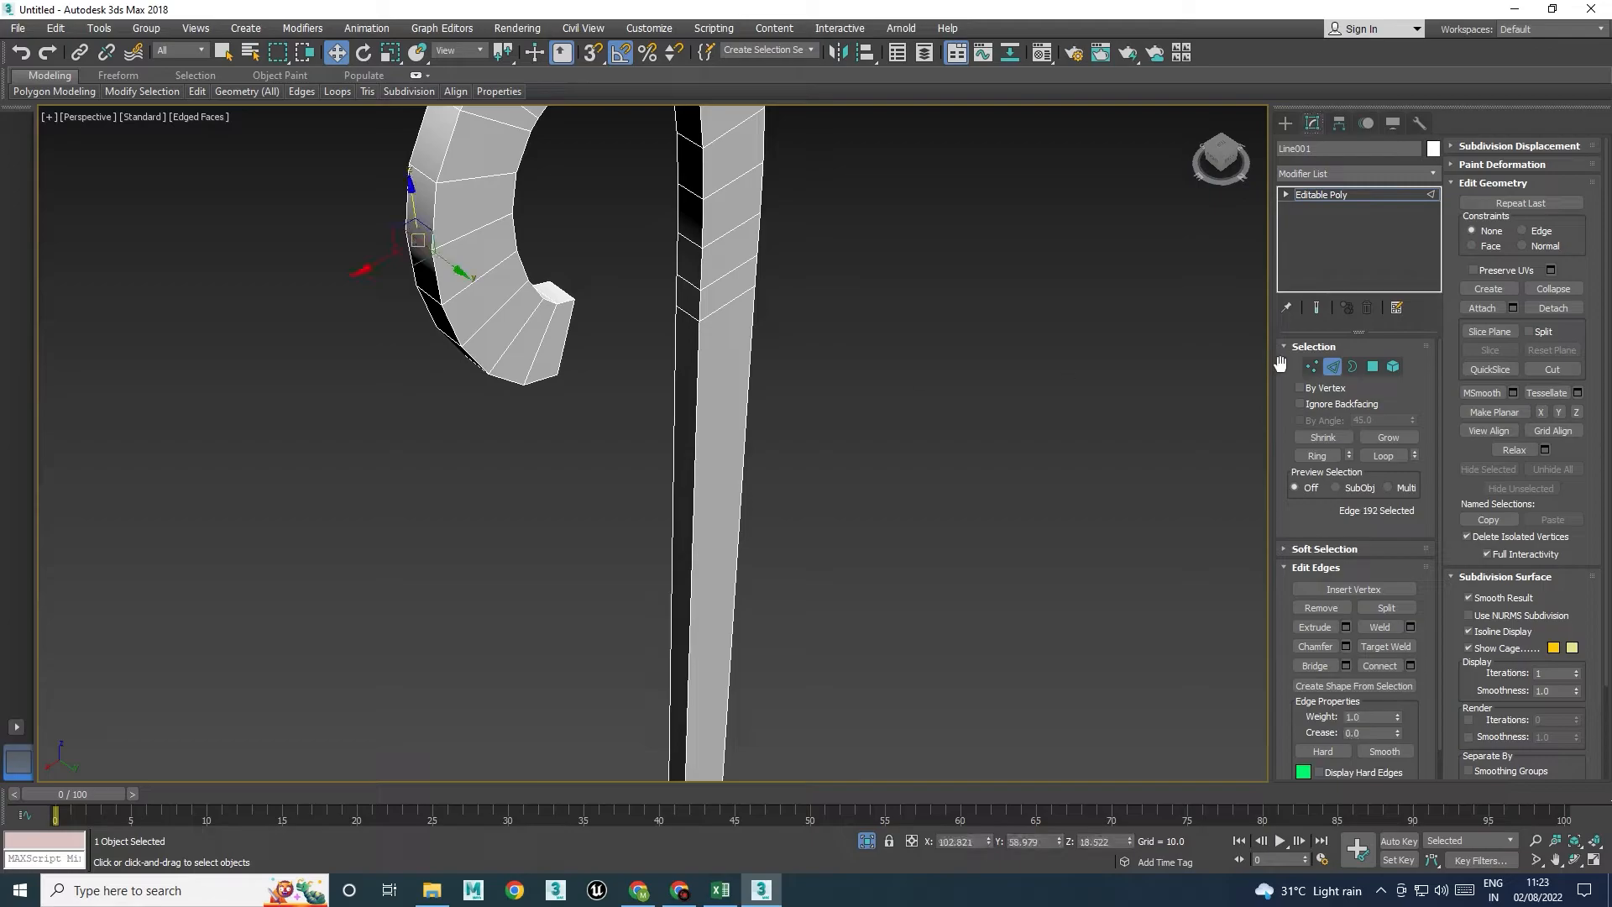
pyautogui.click(1325, 460)
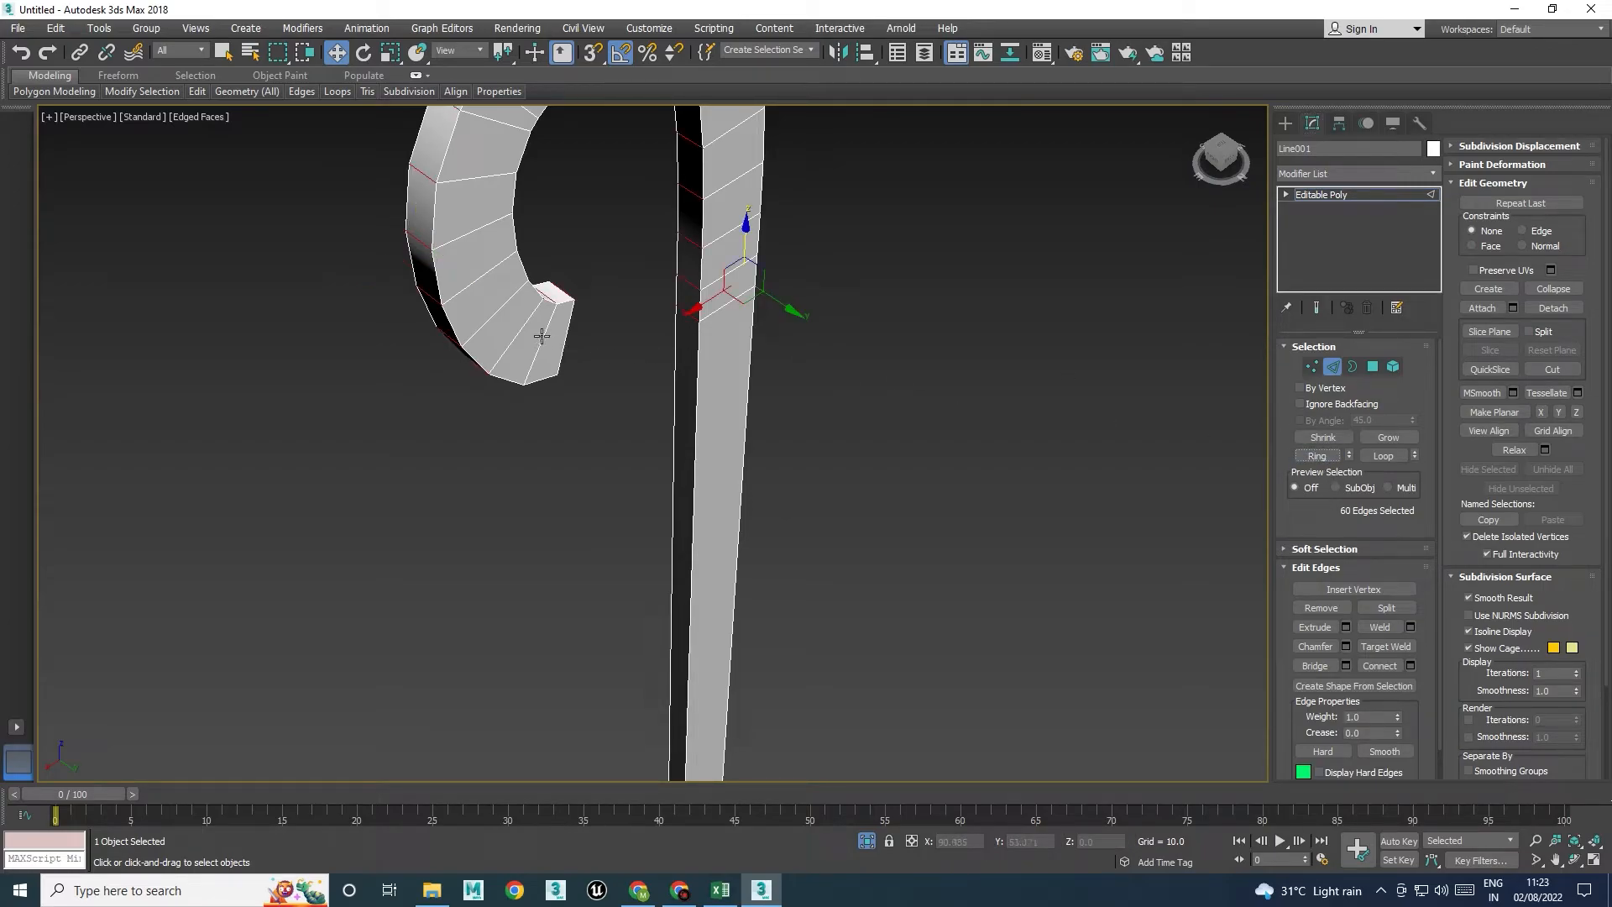
pyautogui.click(1321, 458)
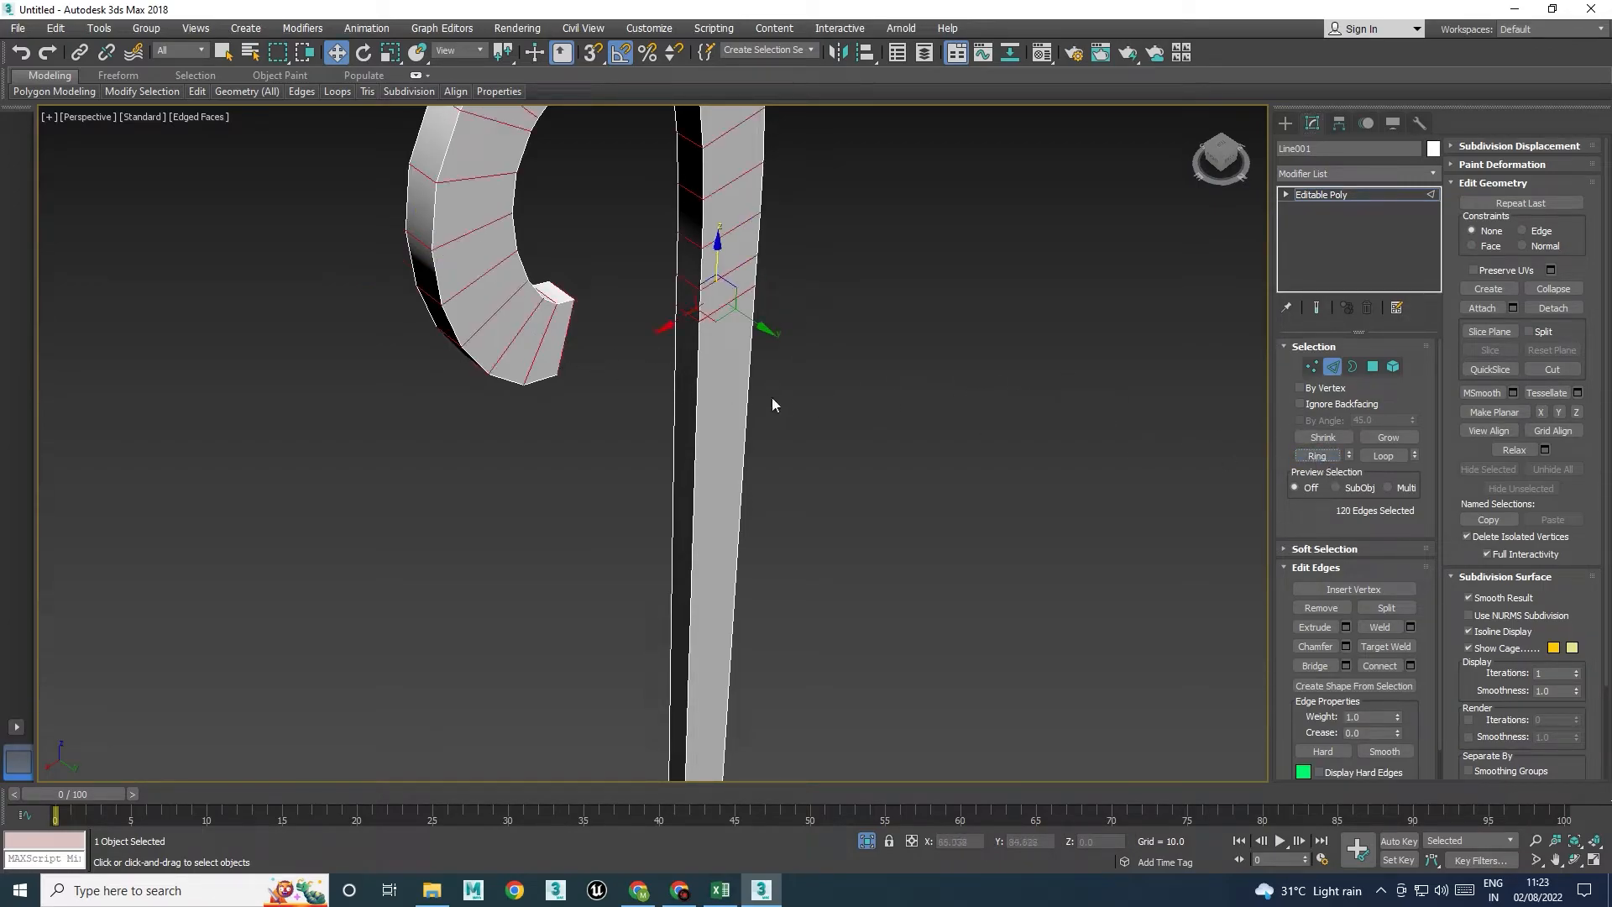
pyautogui.click(1411, 666)
pyautogui.click(1005, 443)
pyautogui.moveTo(1005, 468); pyautogui.dragTo(1097, 478)
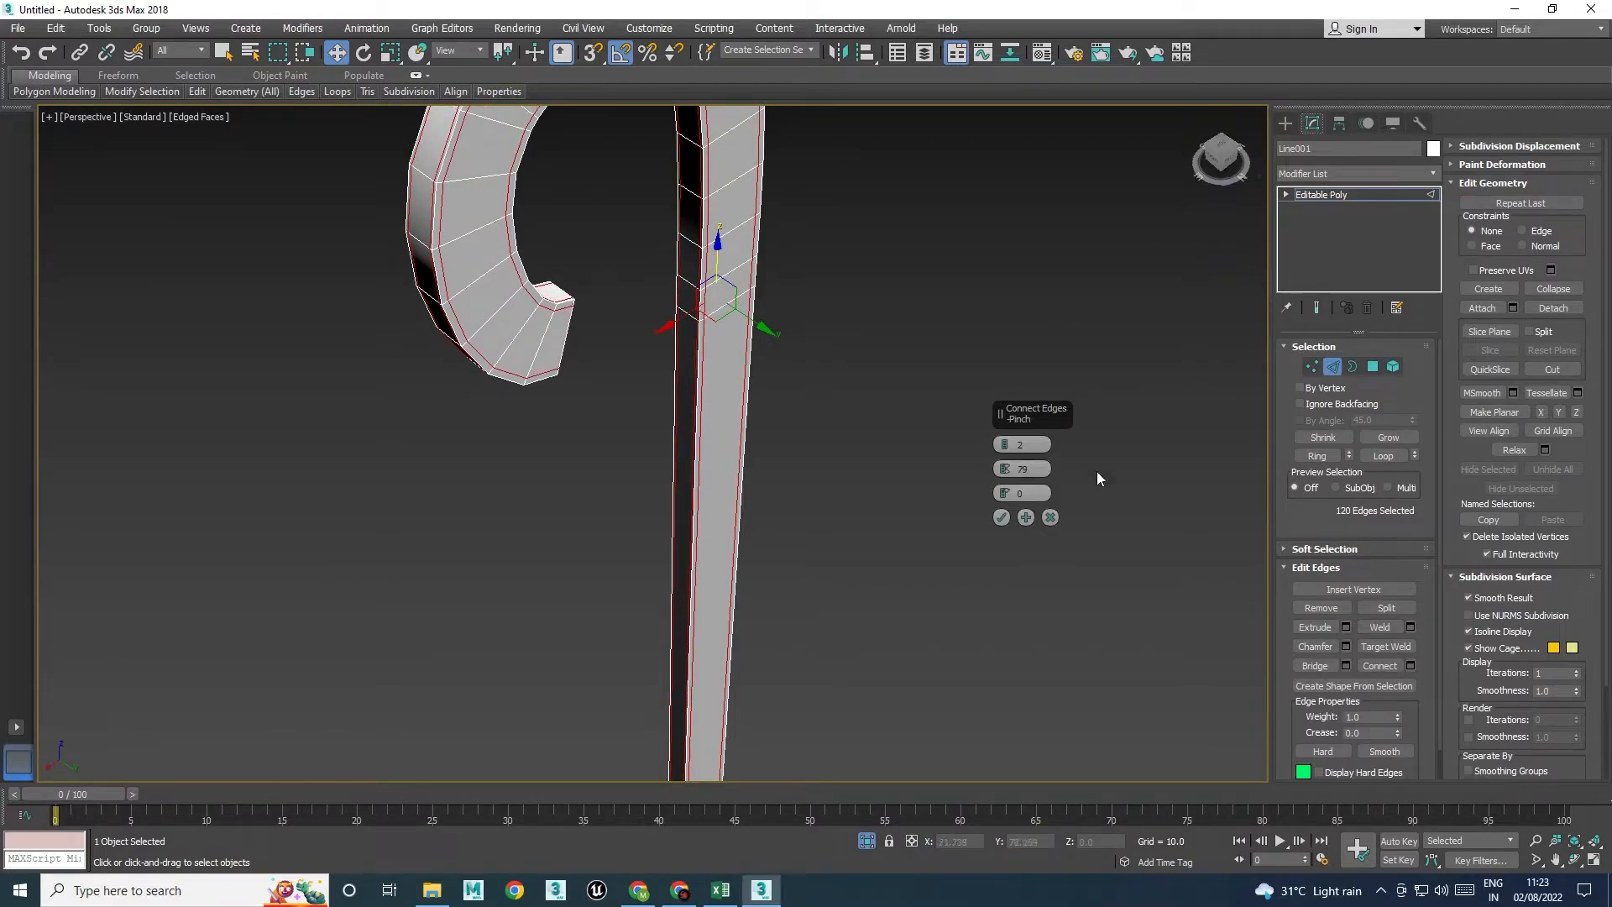
pyautogui.click(1000, 518)
# Apply an OpenSubdiv modifier to the trim and set its iterations to 3
pyautogui.click(1332, 198)
pyautogui.click(1340, 172)
pyautogui.press('o')
pyautogui.click(1323, 194)
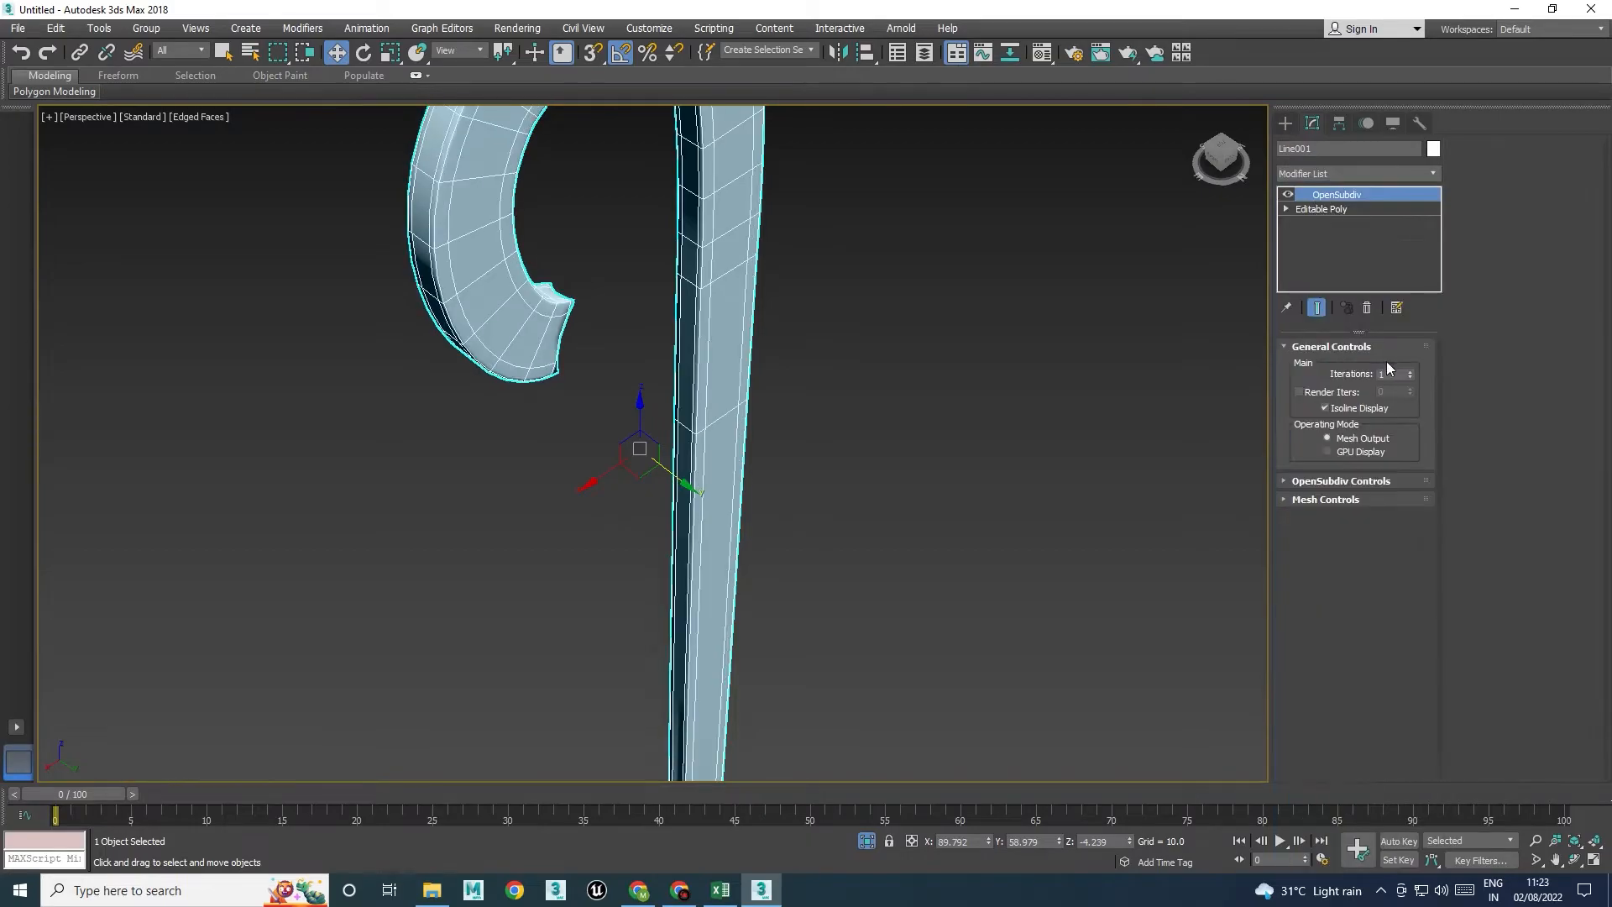
pyautogui.click(1410, 371)
pyautogui.click(1411, 371)
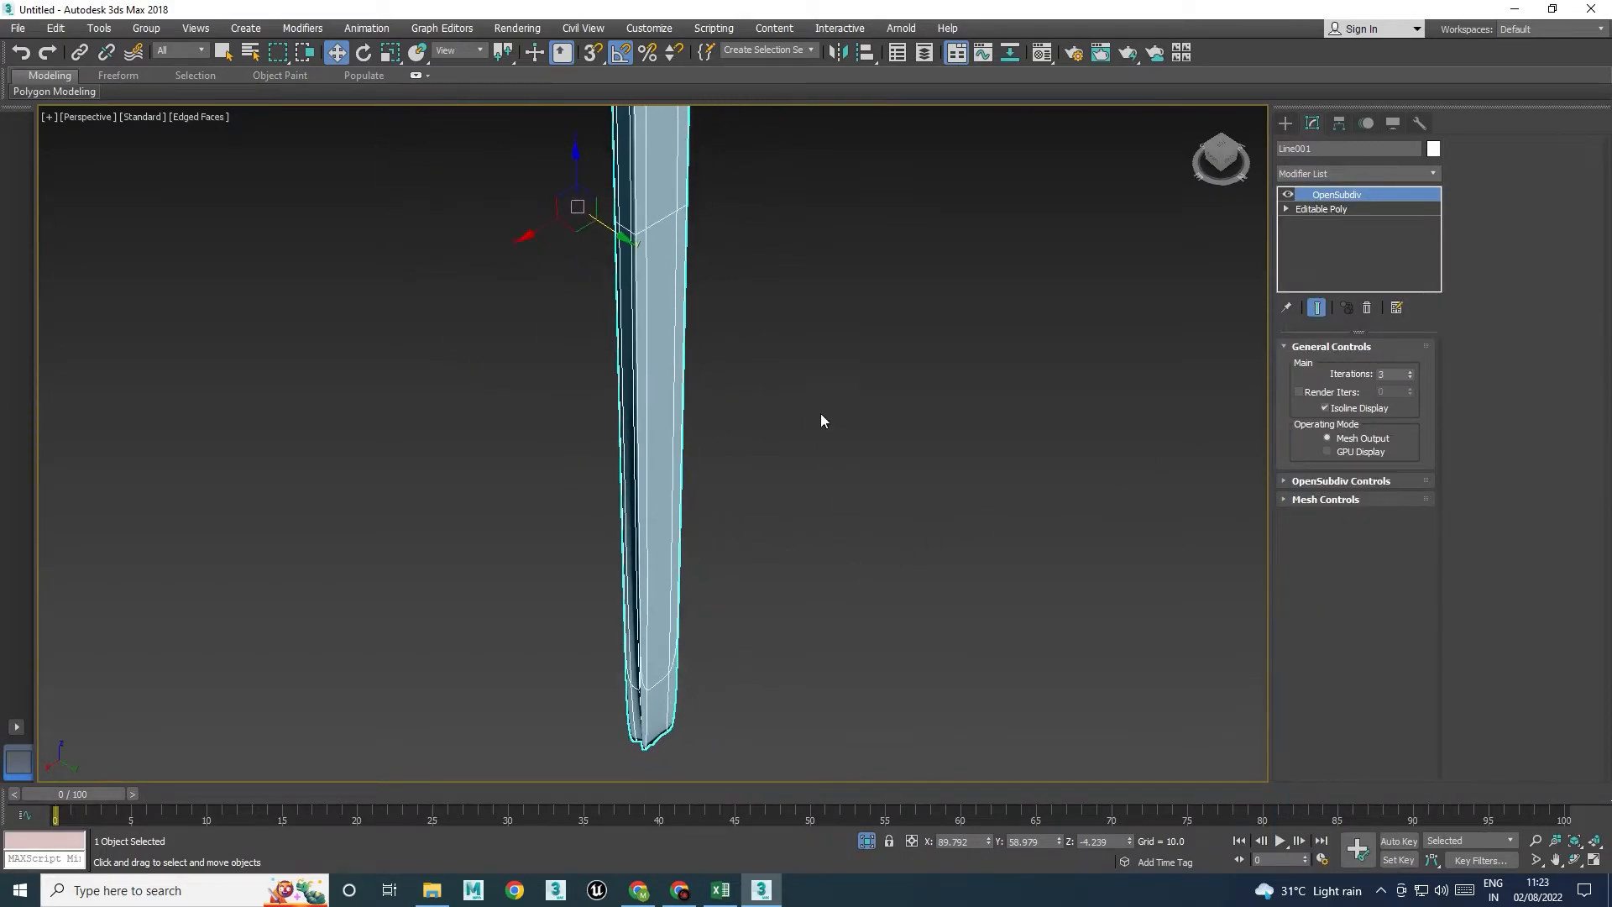
# Insert a Swift Loop edge loop close to the trim's lower end, working on the unsmoothed Editable Poly, and re-enable OpenSubdiv
pyautogui.click(1288, 195)
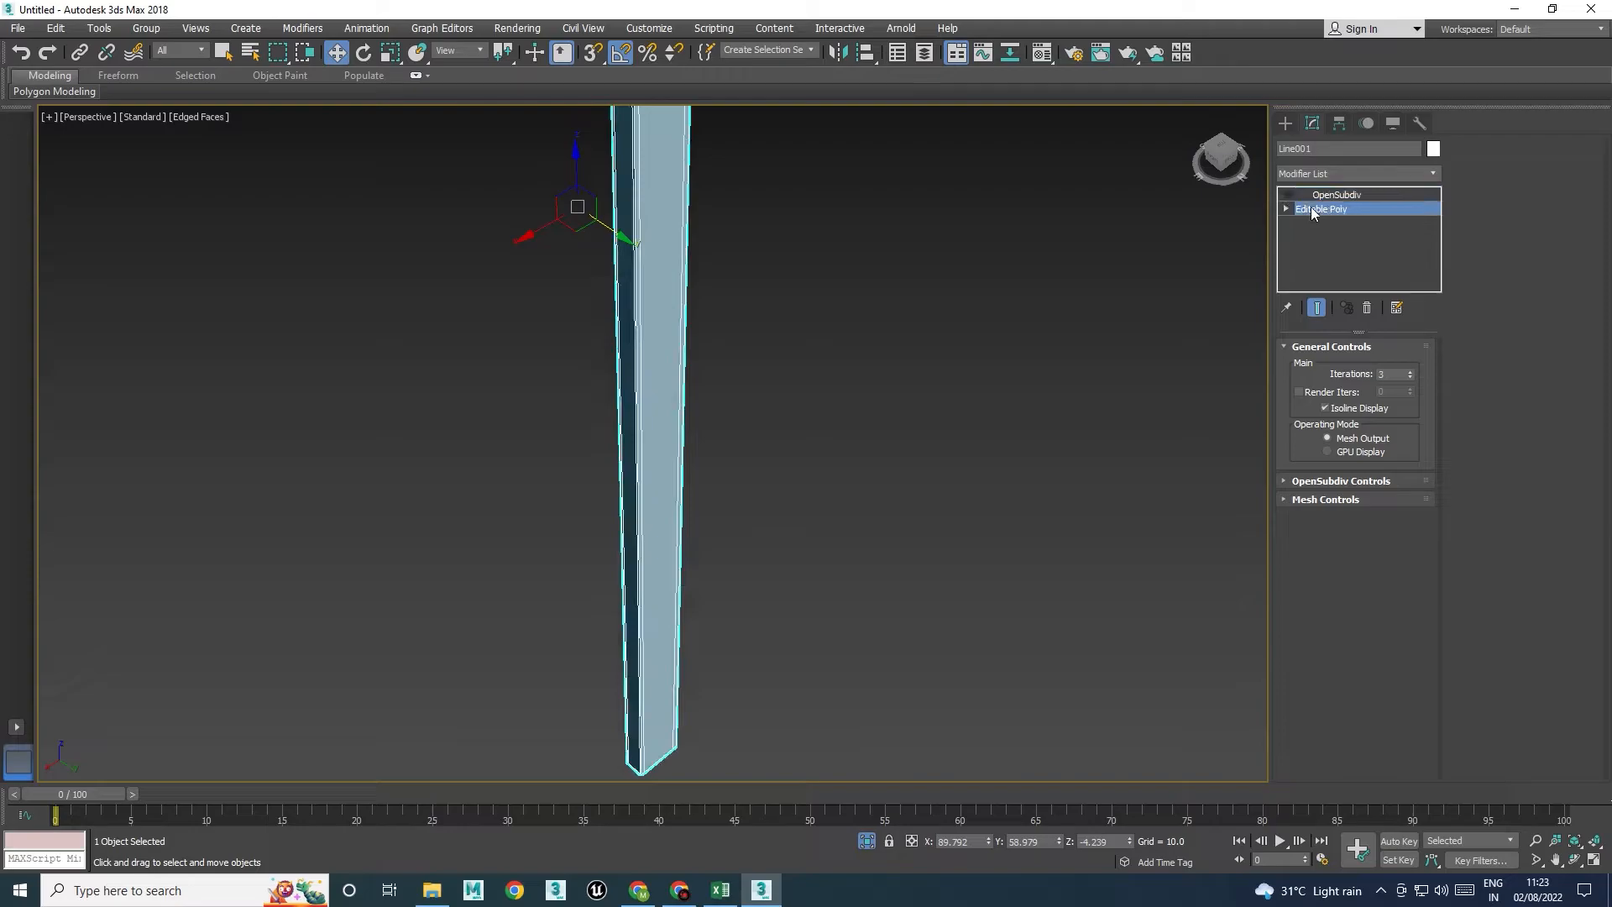
pyautogui.click(1312, 207)
pyautogui.moveTo(197, 91)
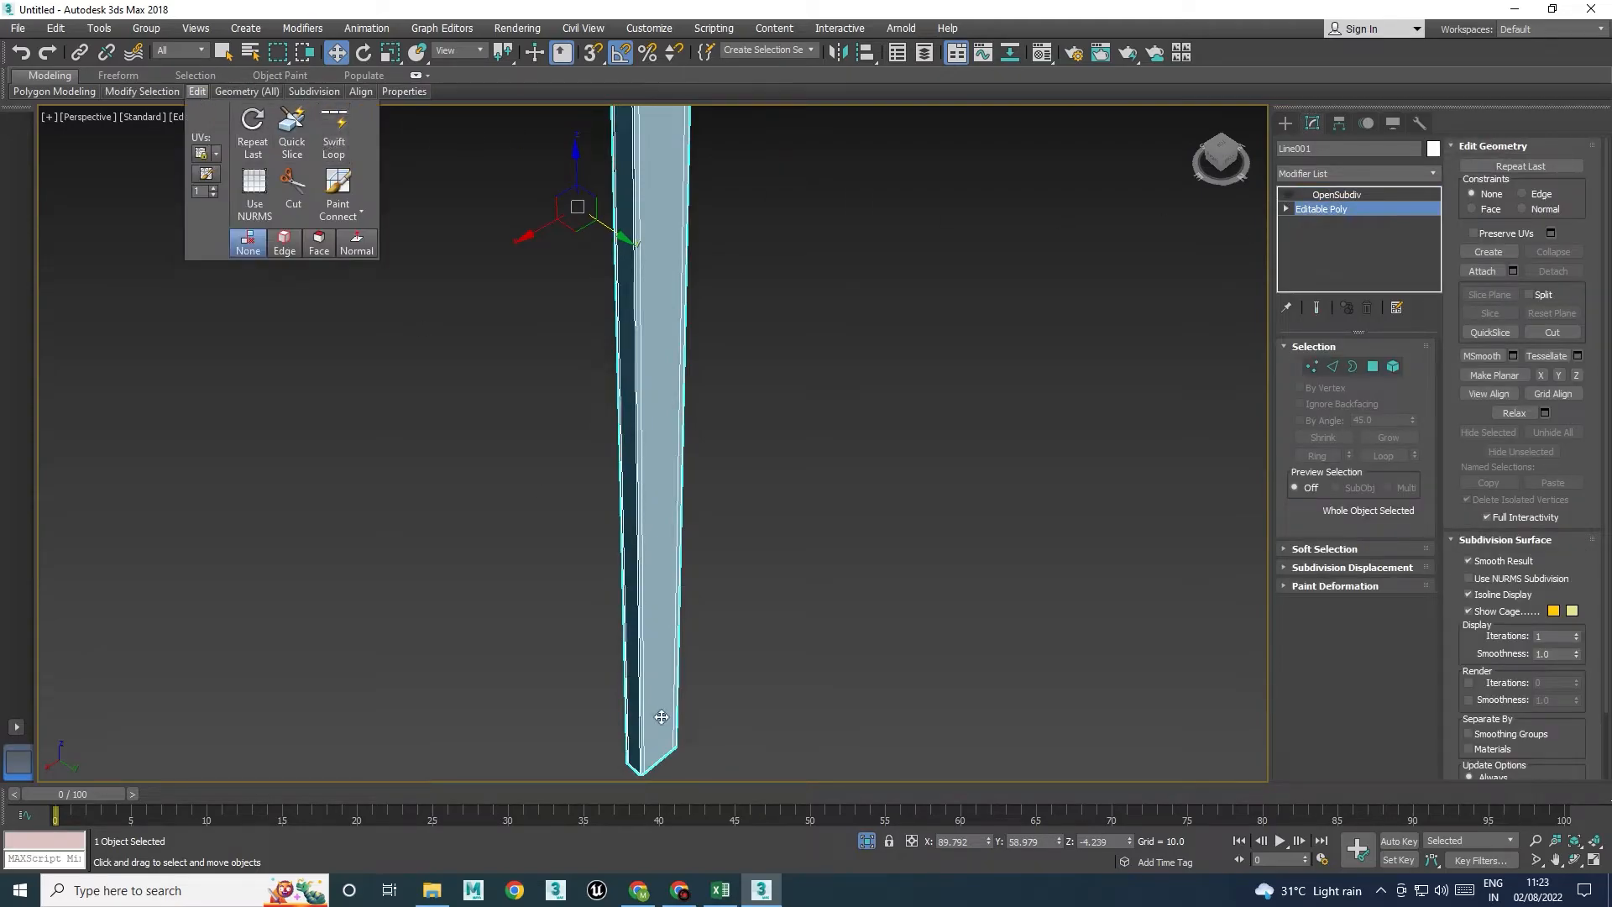
pyautogui.click(334, 135)
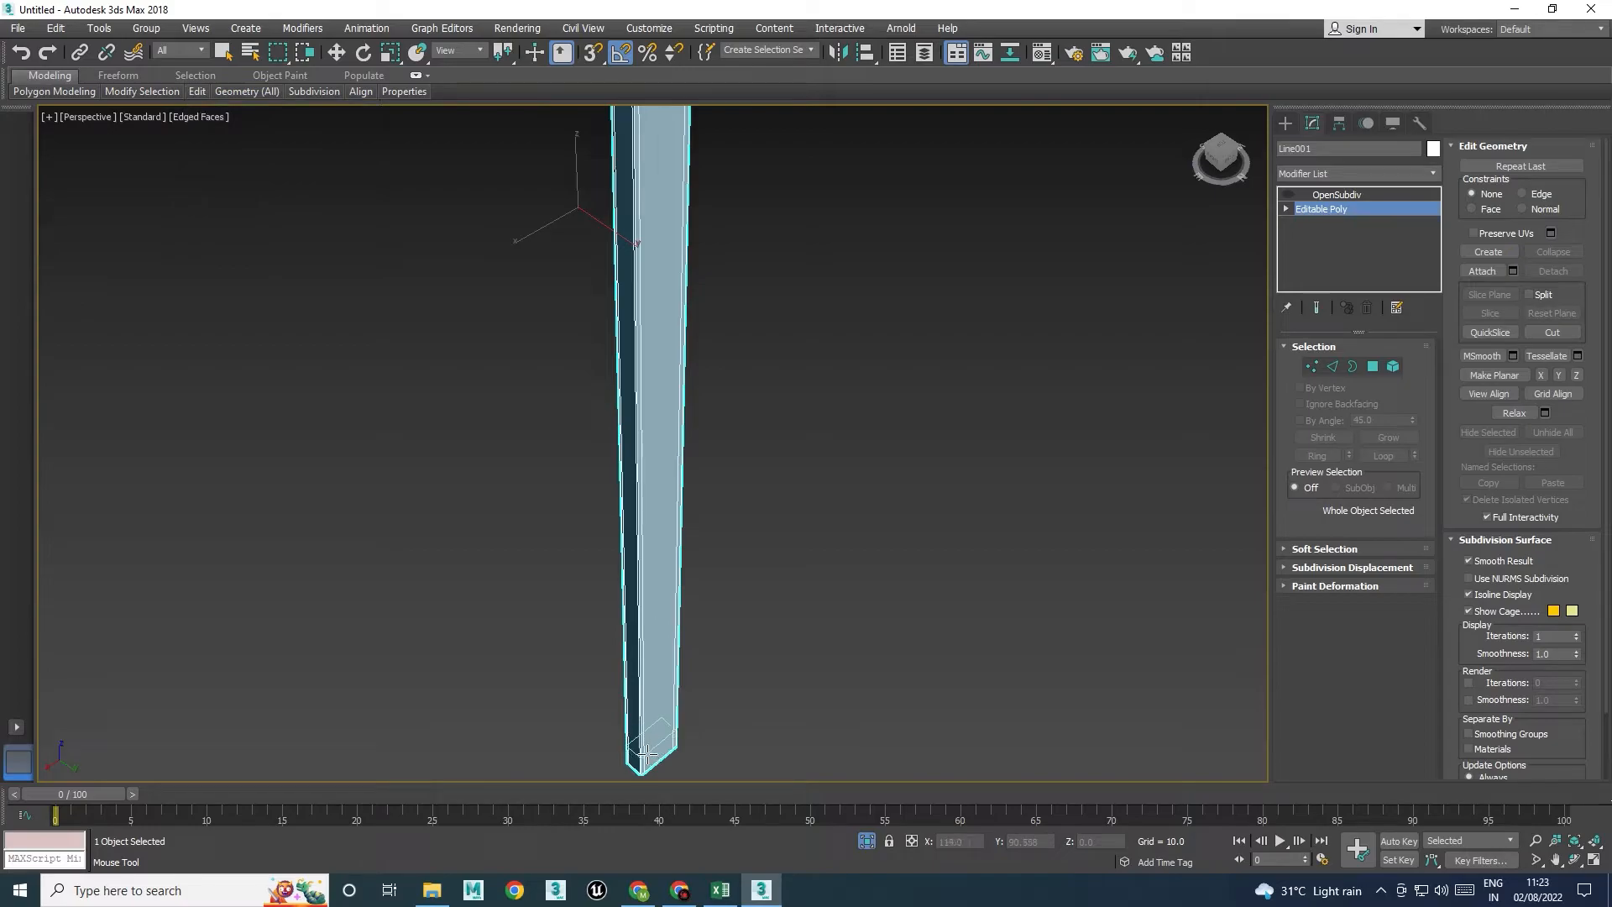
pyautogui.keyDown('alt'); pyautogui.moveTo(756, 681); pyautogui.dragTo(728, 655, button='middle'); pyautogui.keyUp('alt')
pyautogui.rightClick(728, 655)
pyautogui.click(1344, 194)
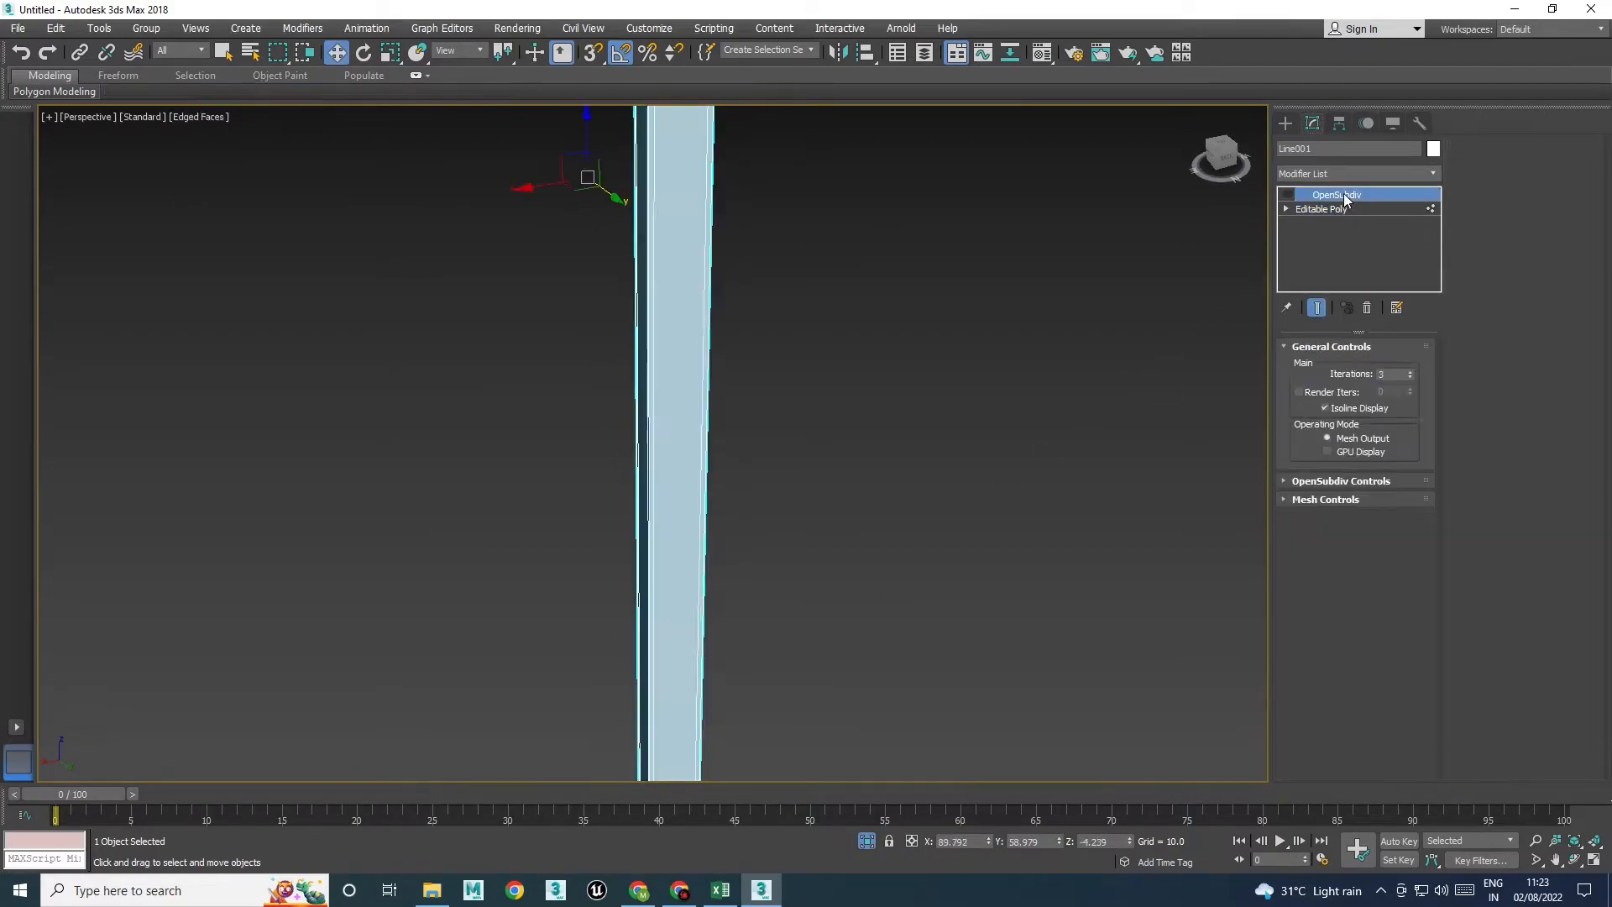
pyautogui.click(1312, 206)
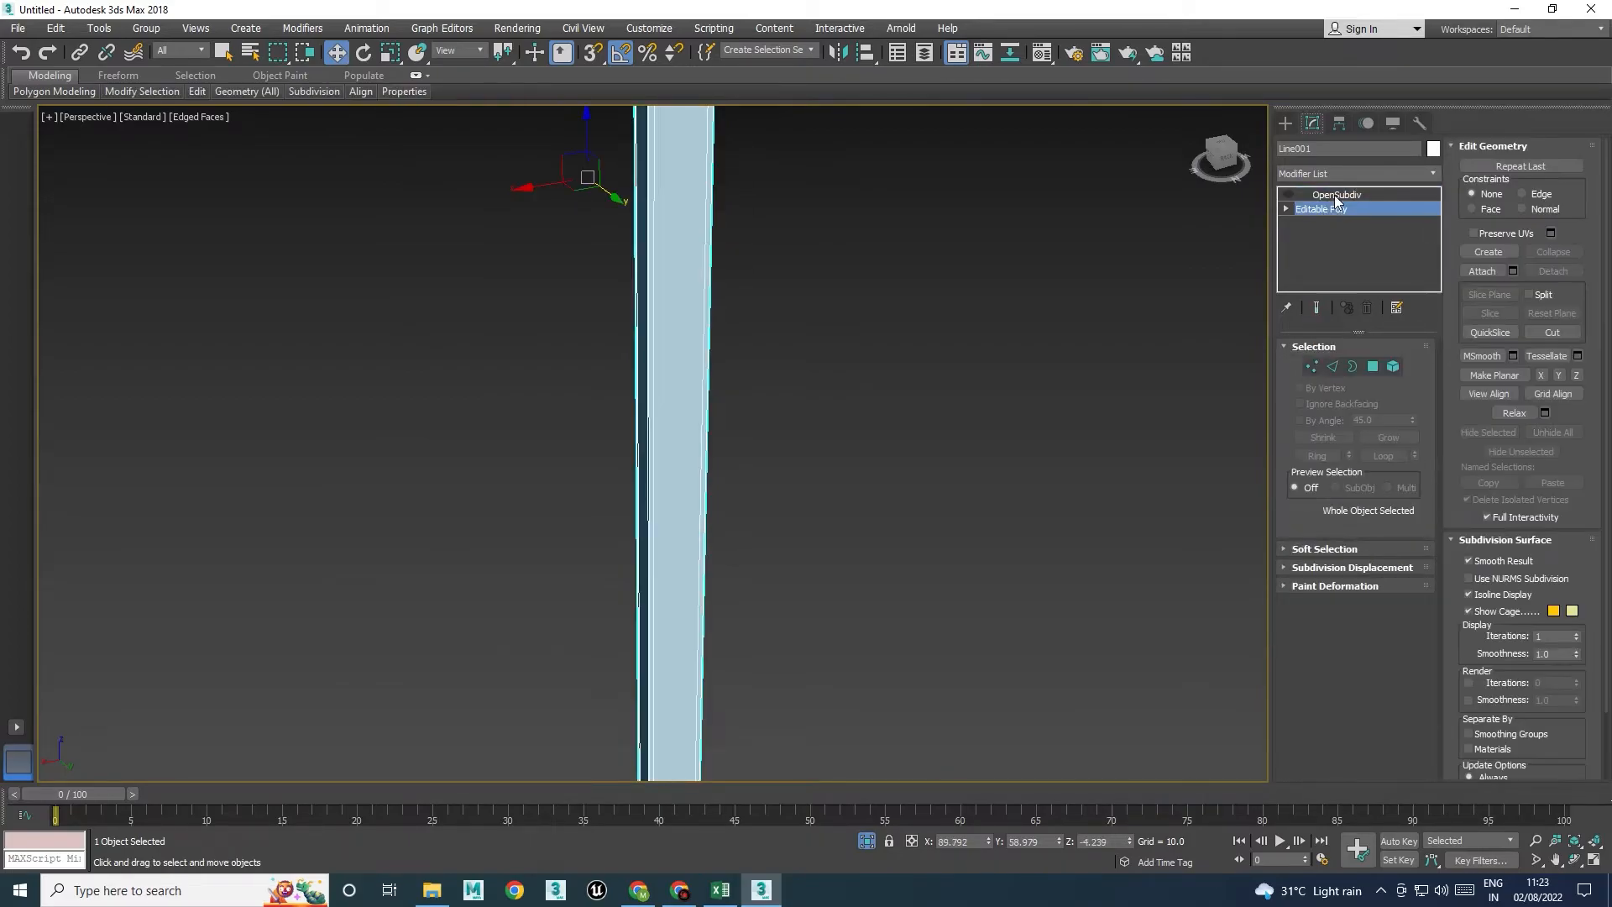
pyautogui.click(1333, 195)
# End the isolation of the trim and turn off edged faces on the full sofa
pyautogui.scroll(-5, 832, 422)
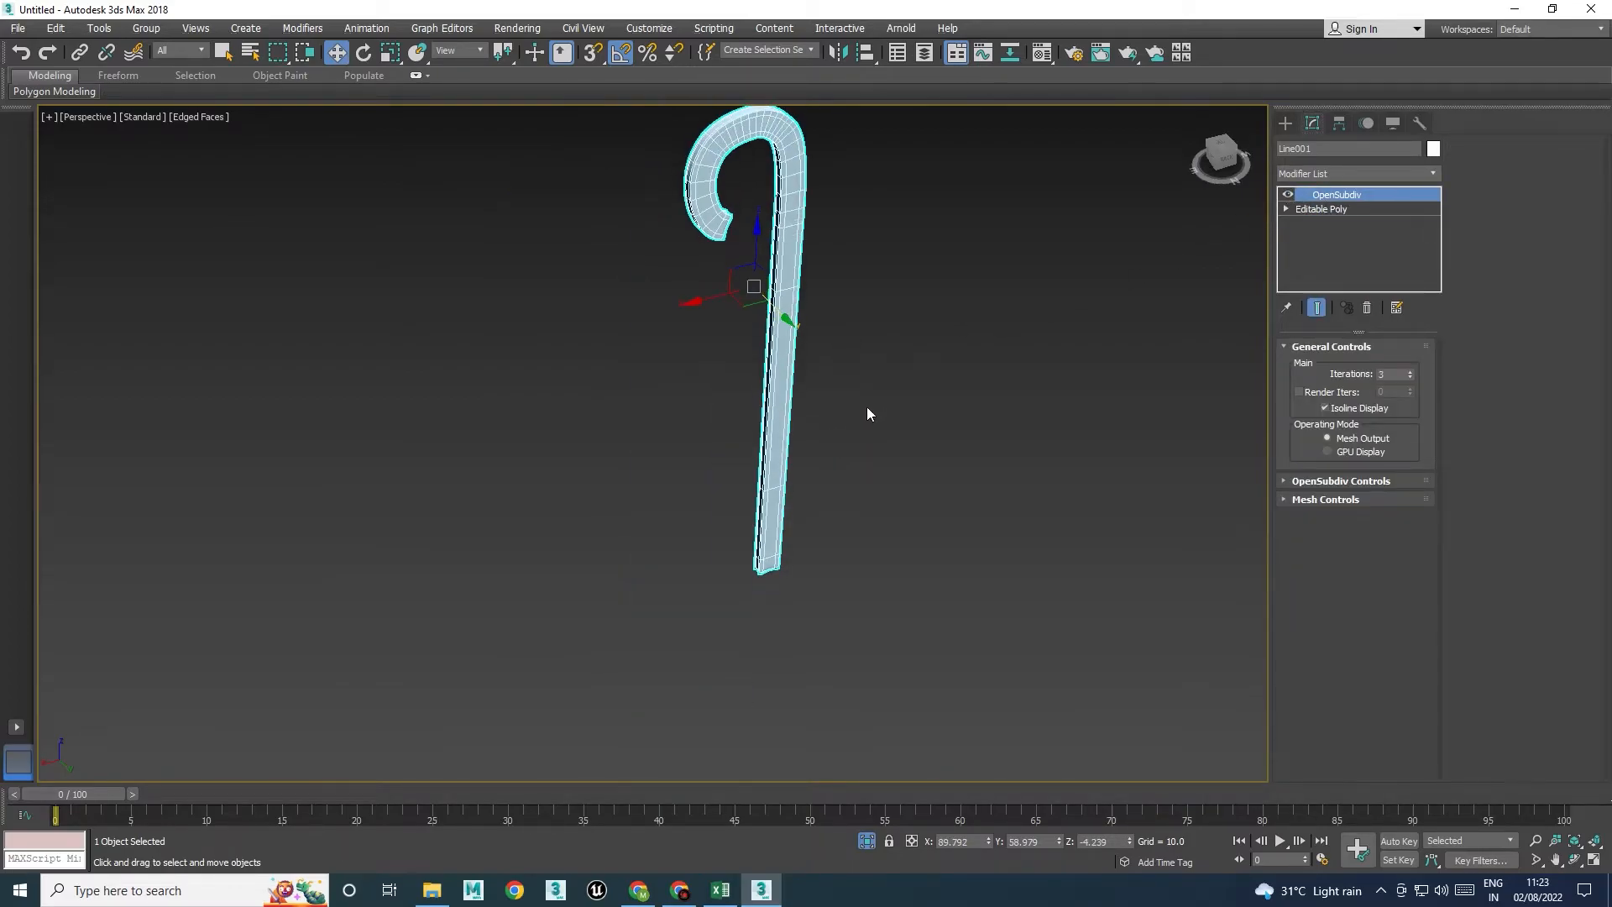
pyautogui.click(867, 420)
pyautogui.click(866, 841)
pyautogui.scroll(-3, 675, 583)
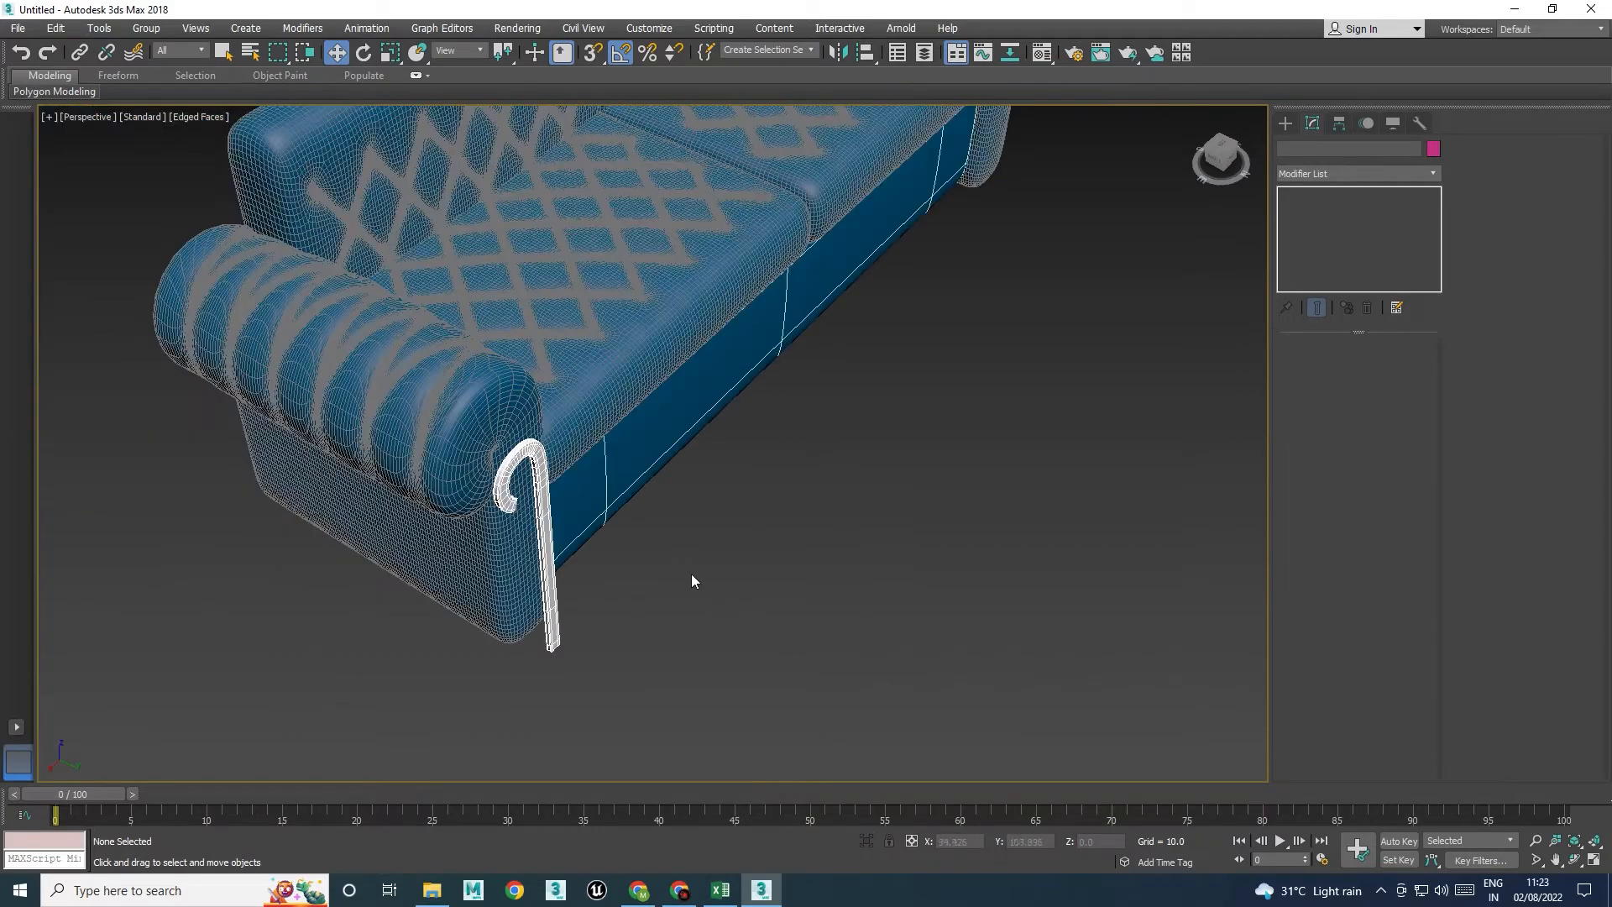
pyautogui.press('F4')
# Insert a Swift Loop edge loop close to the trim's curled end with OpenSubdiv off, re-enable OpenSubdiv and hide edged faces
pyautogui.click(550, 564)
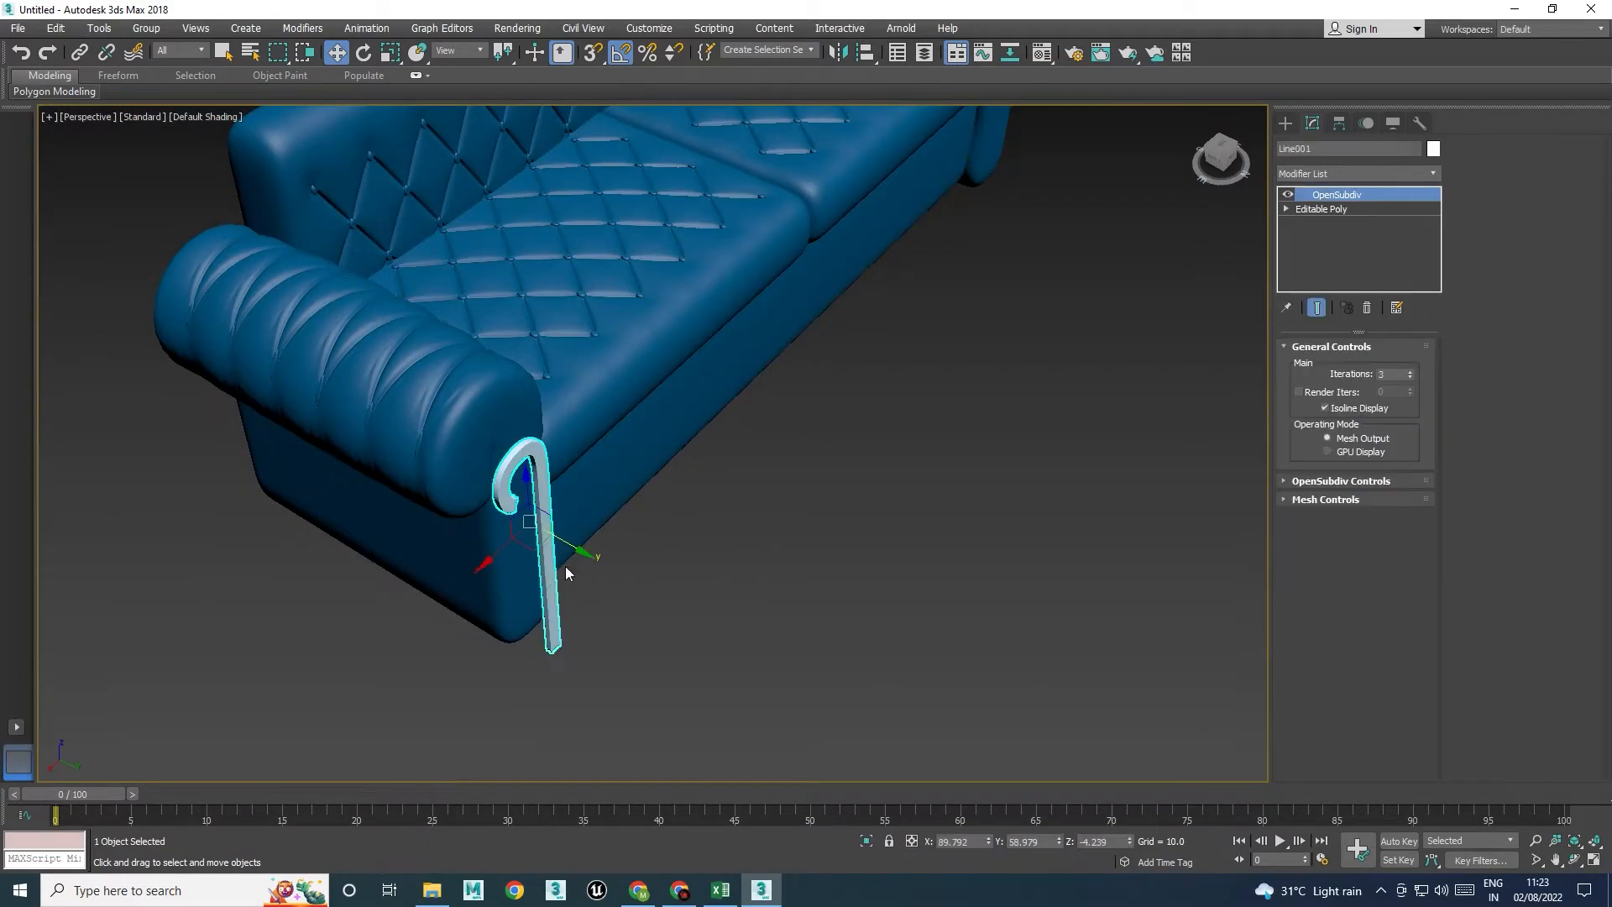
pyautogui.scroll(5, 566, 566)
pyautogui.scroll(10, 472, 461)
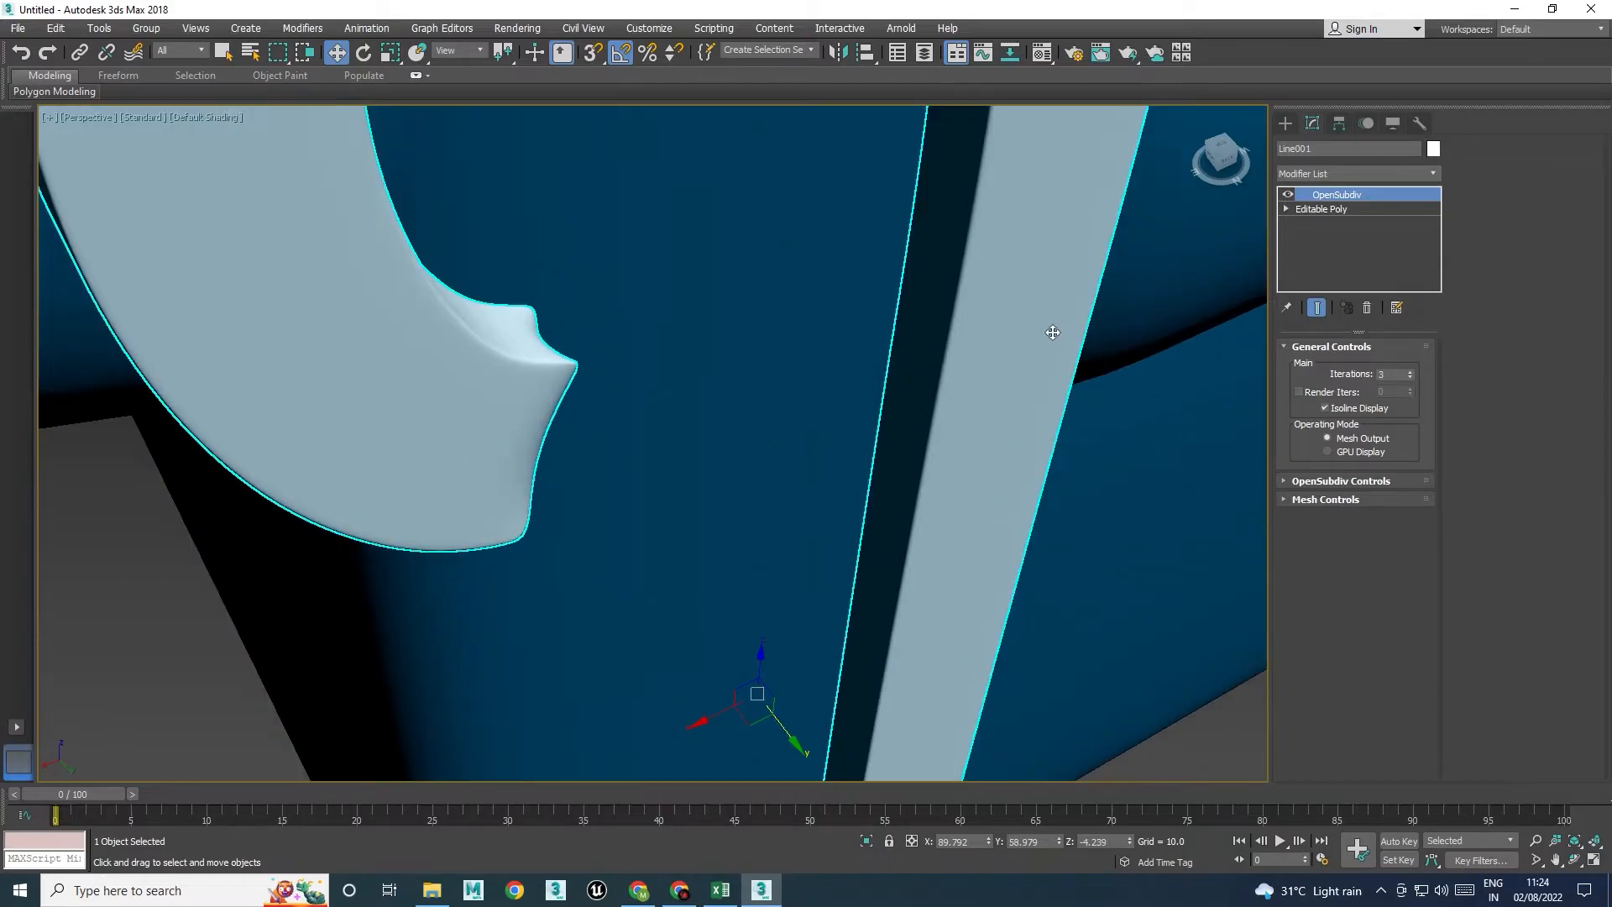
pyautogui.click(1289, 196)
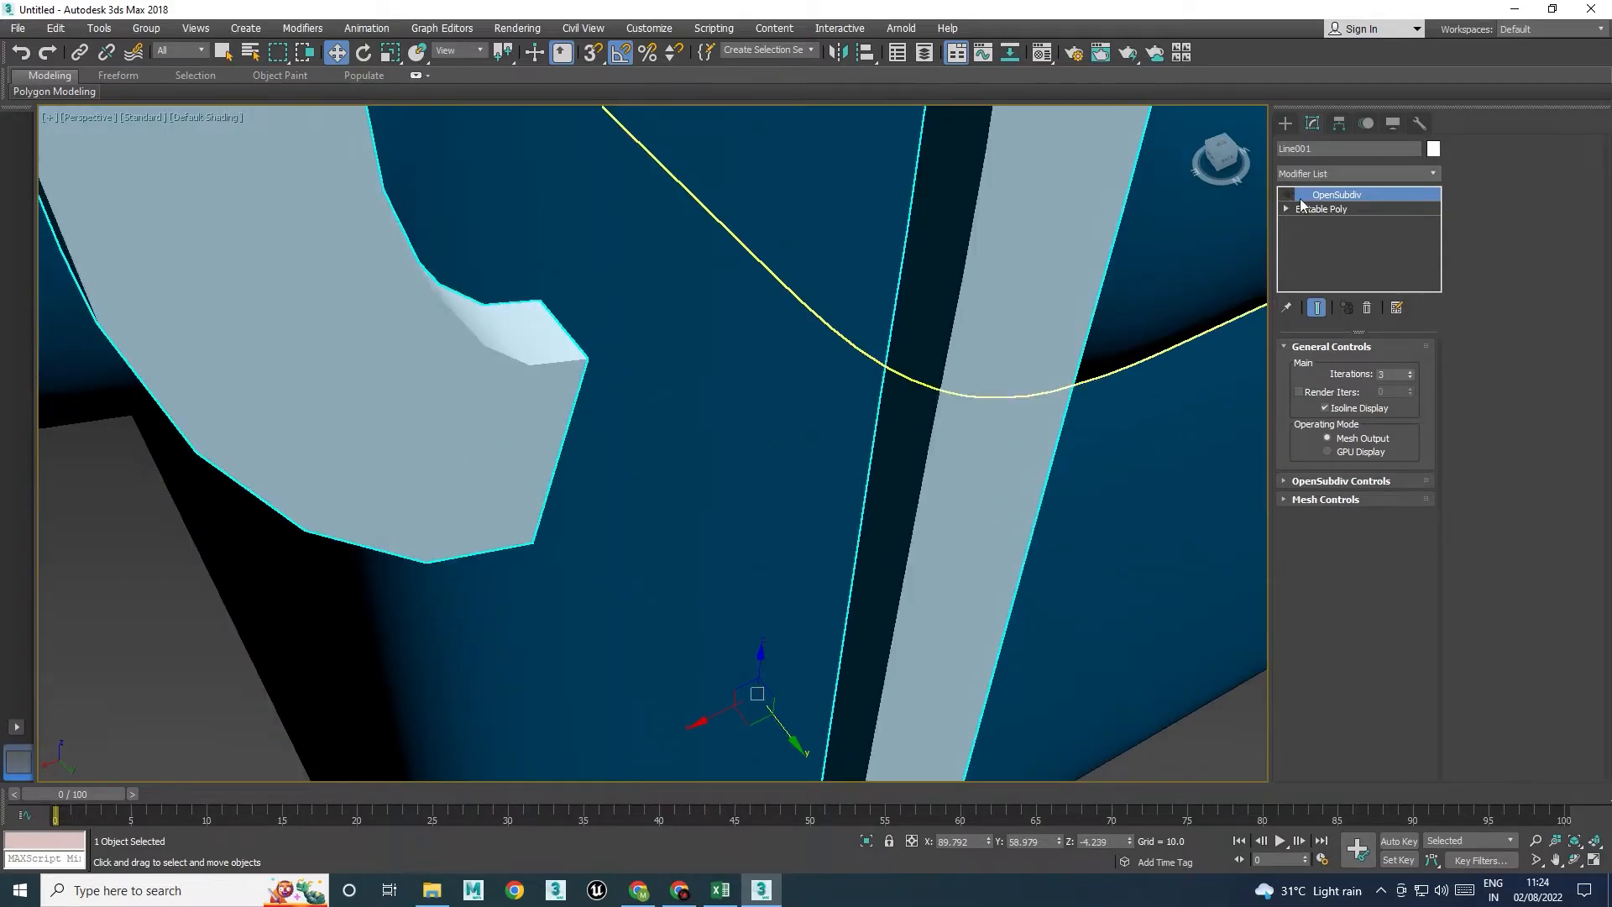
pyautogui.click(1319, 209)
pyautogui.press('F4')
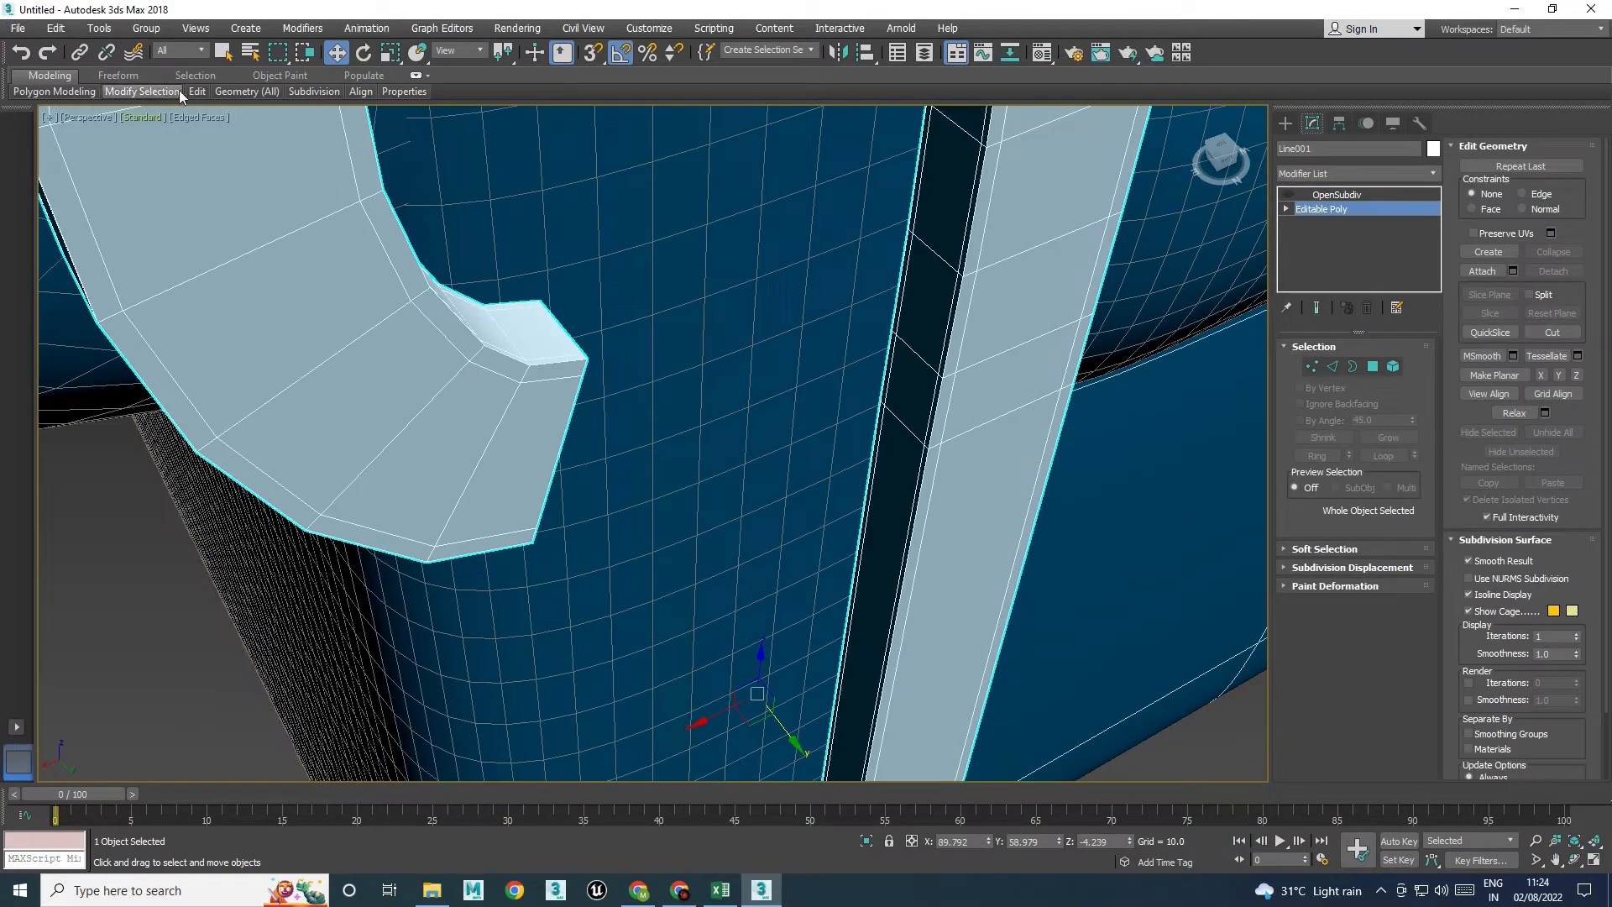
pyautogui.moveTo(194, 92)
pyautogui.click(334, 128)
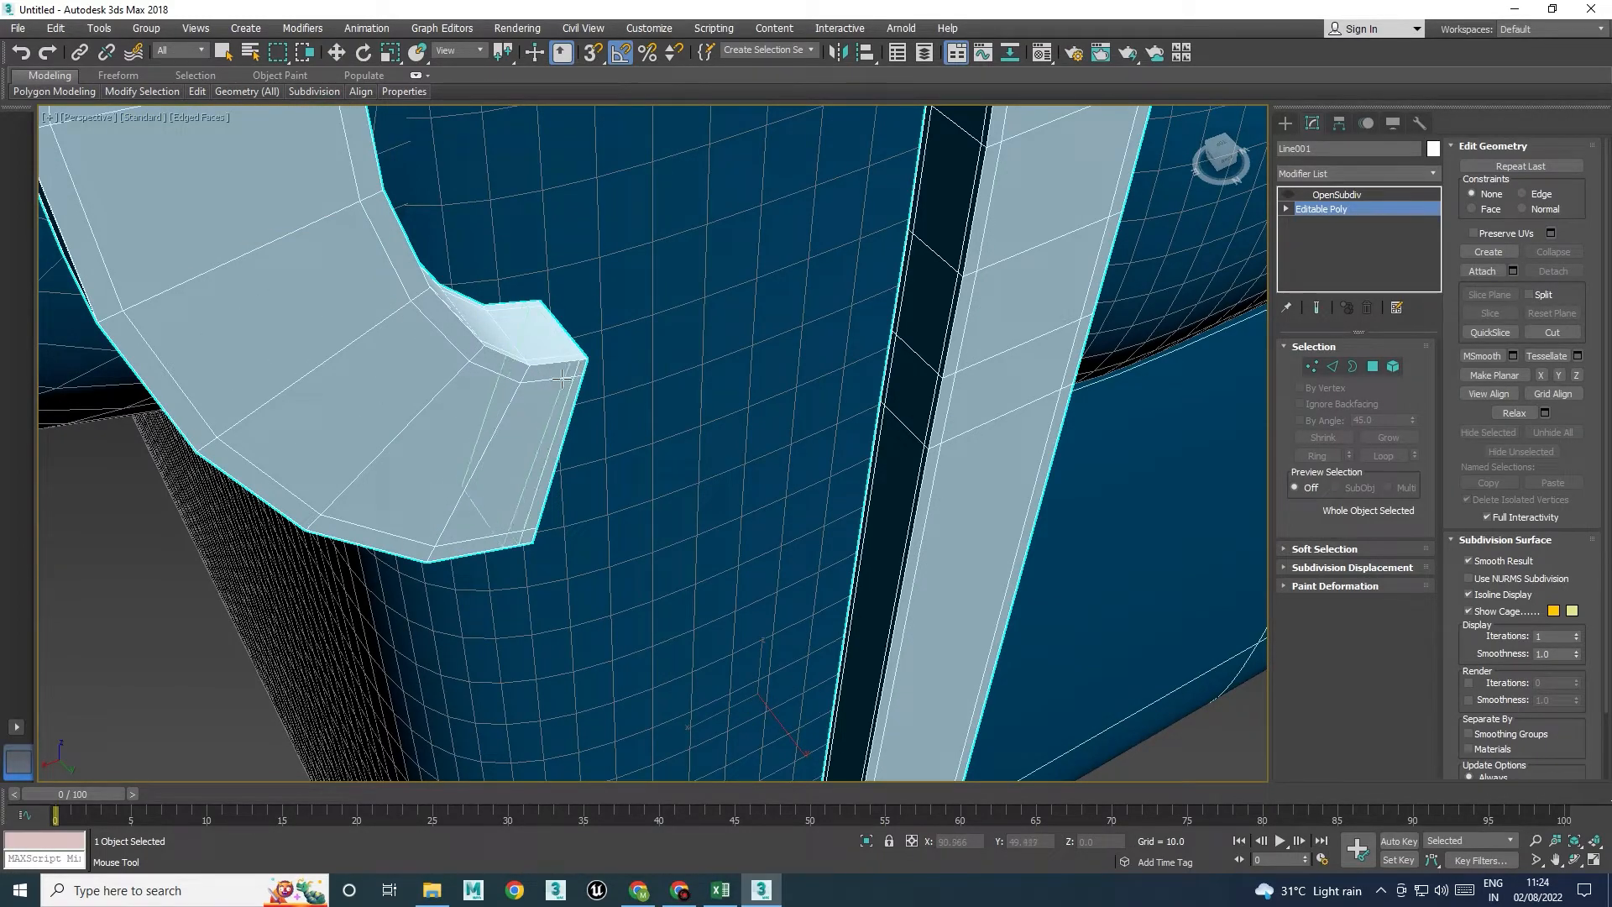
pyautogui.click(540, 386)
pyautogui.press('w')
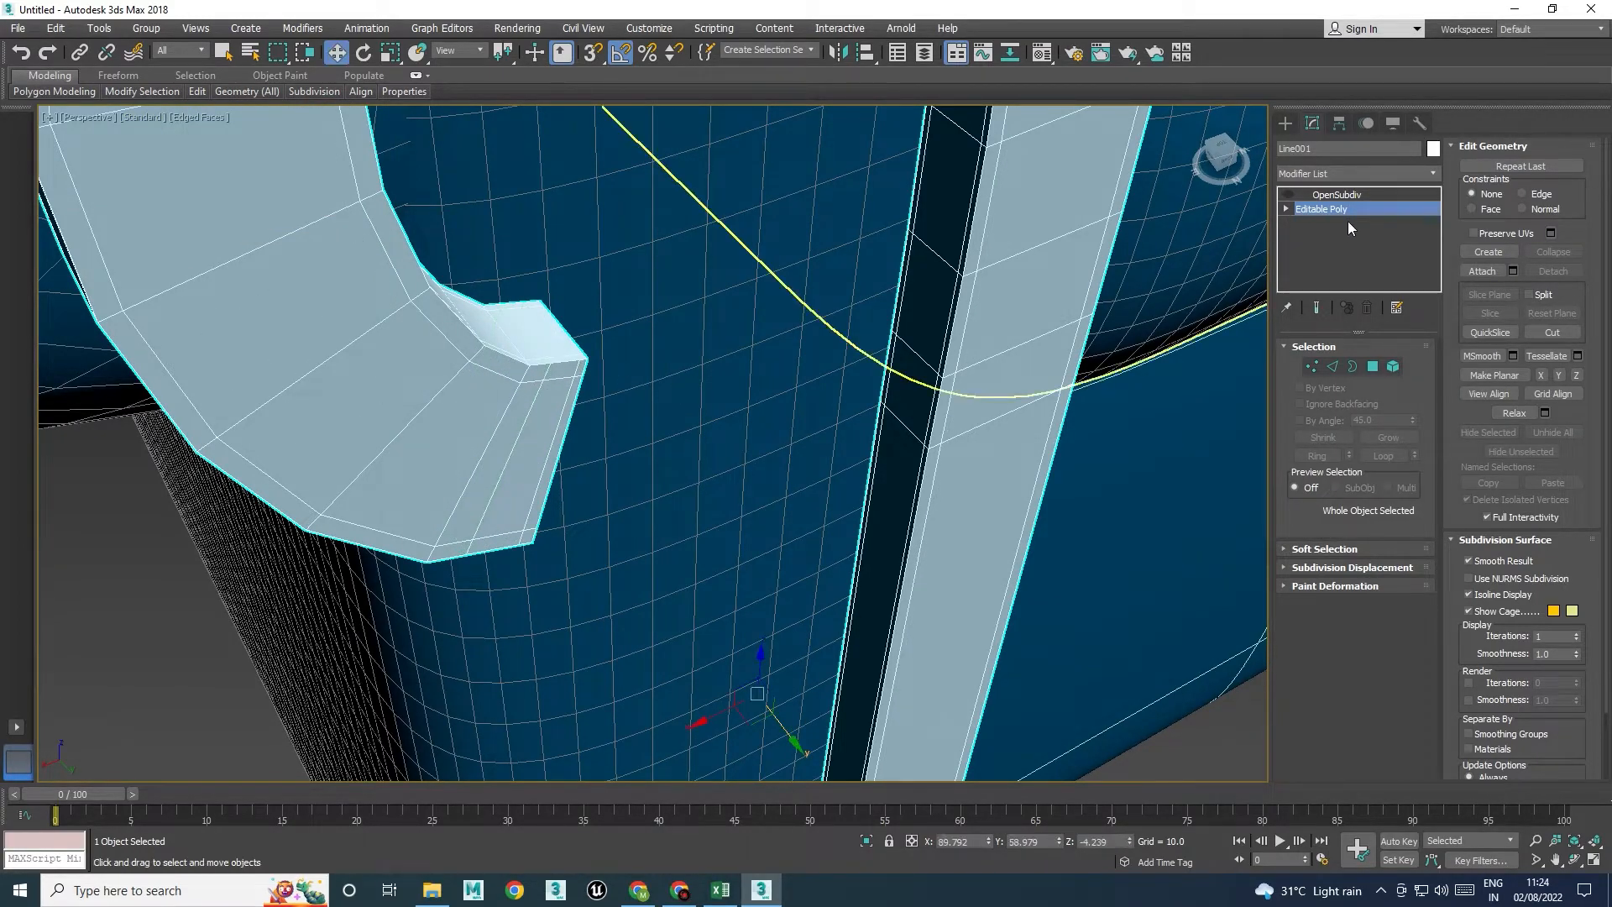
pyautogui.click(1327, 197)
pyautogui.click(1289, 195)
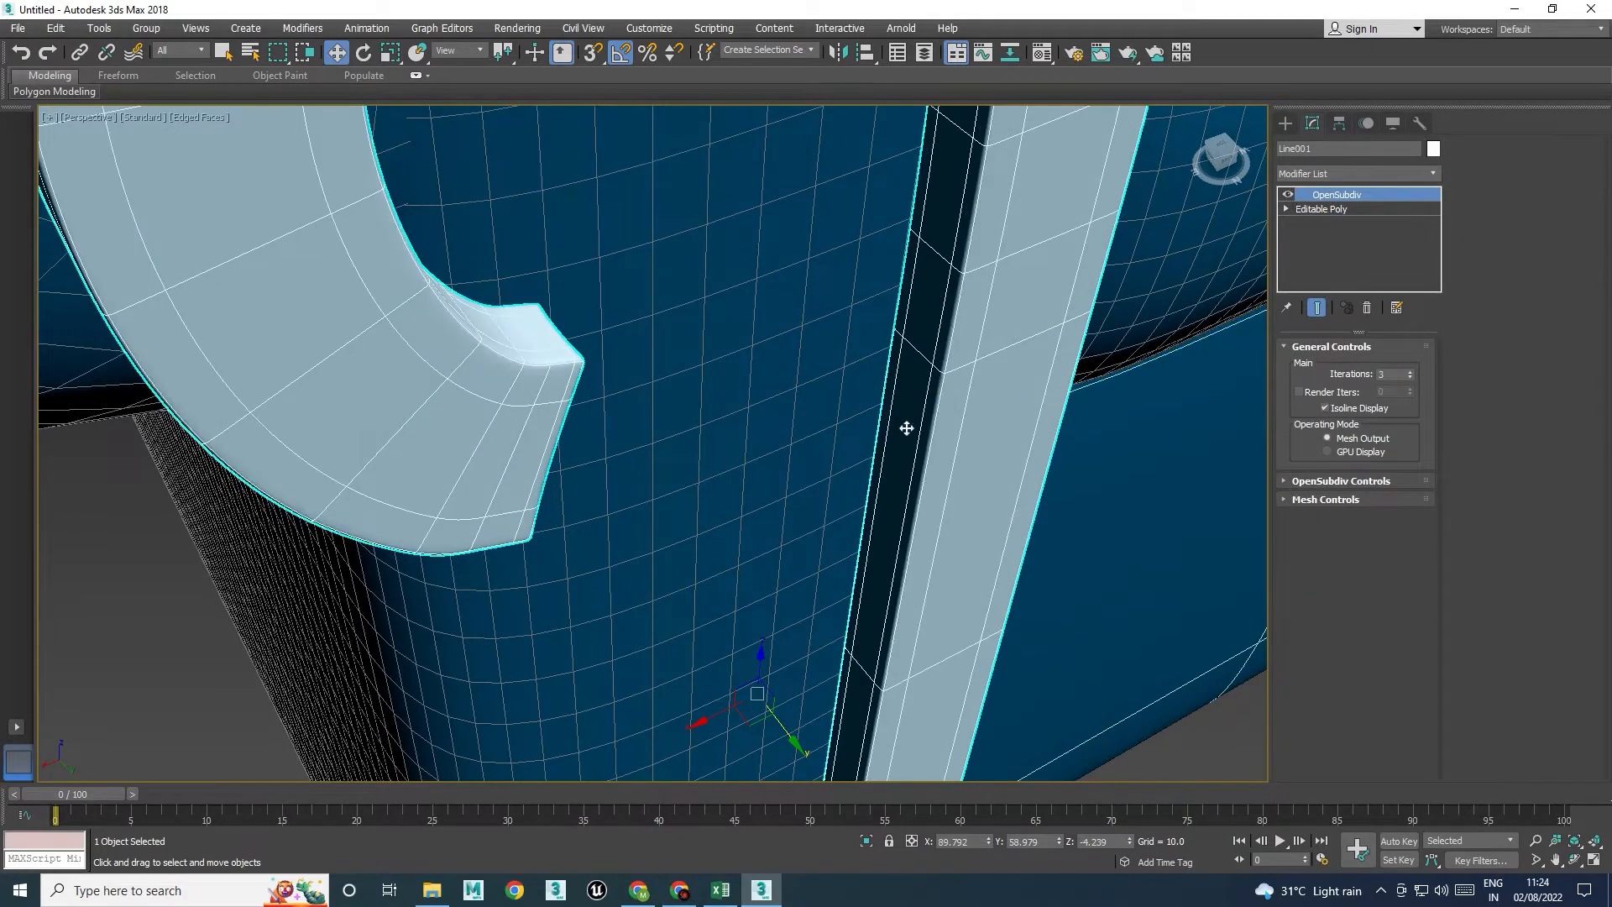
pyautogui.press('F4')
pyautogui.scroll(-3, 692, 468)
pyautogui.scroll(-5, 693, 469)
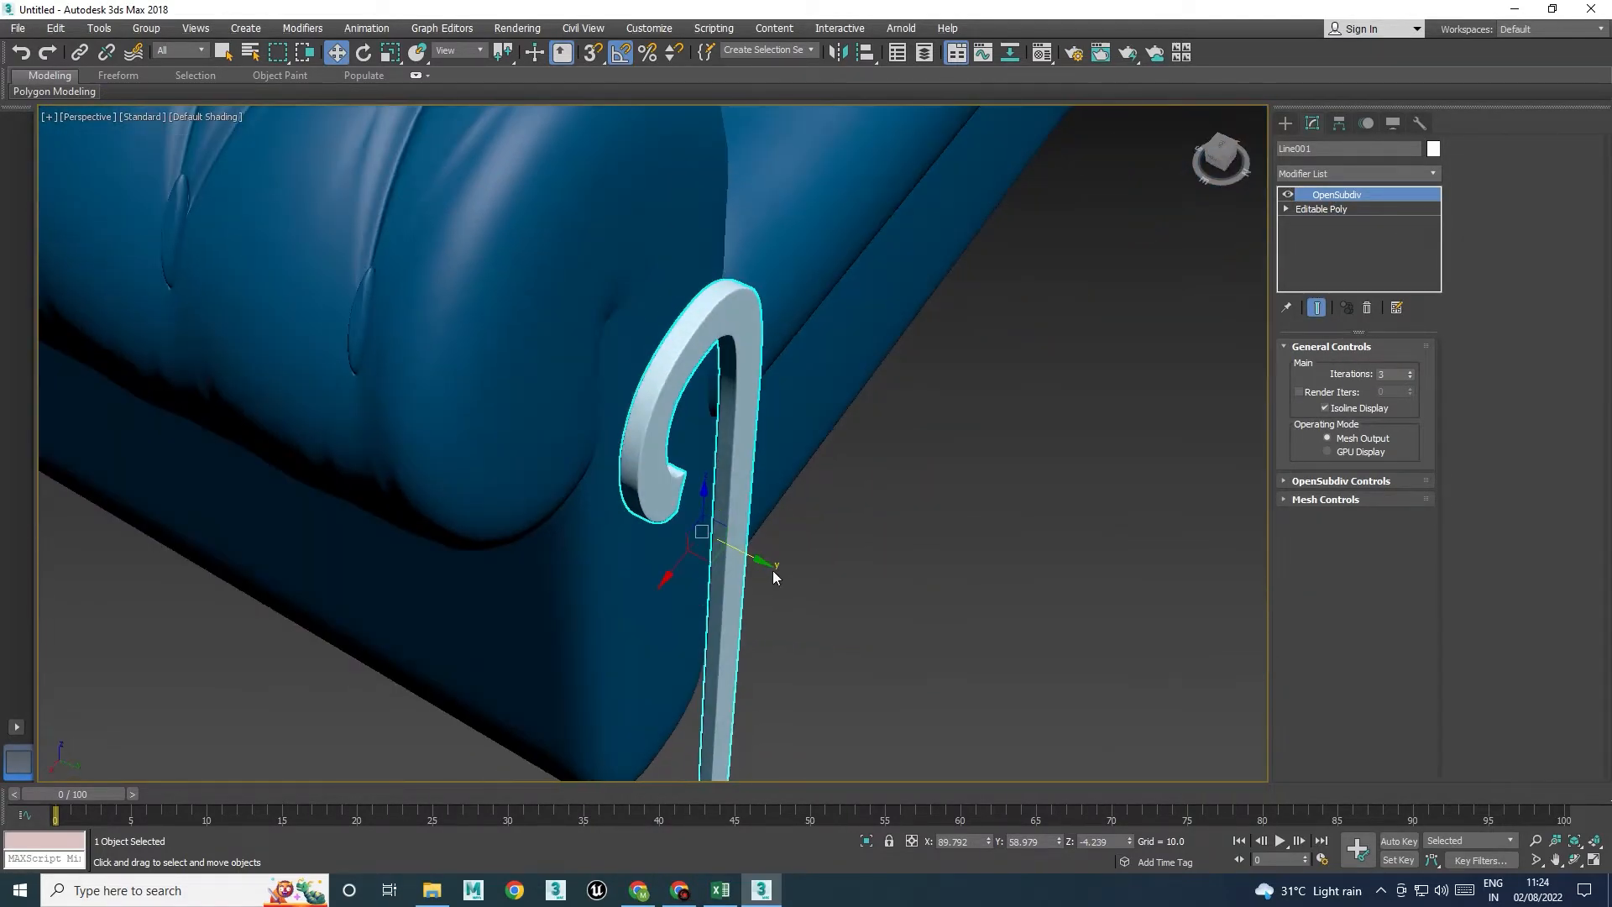
# Move the trim back along Y by about 7.8 units against the front of the armrest
pyautogui.click(762, 561)
pyautogui.click(742, 550)
pyautogui.moveTo(756, 564); pyautogui.dragTo(690, 531)
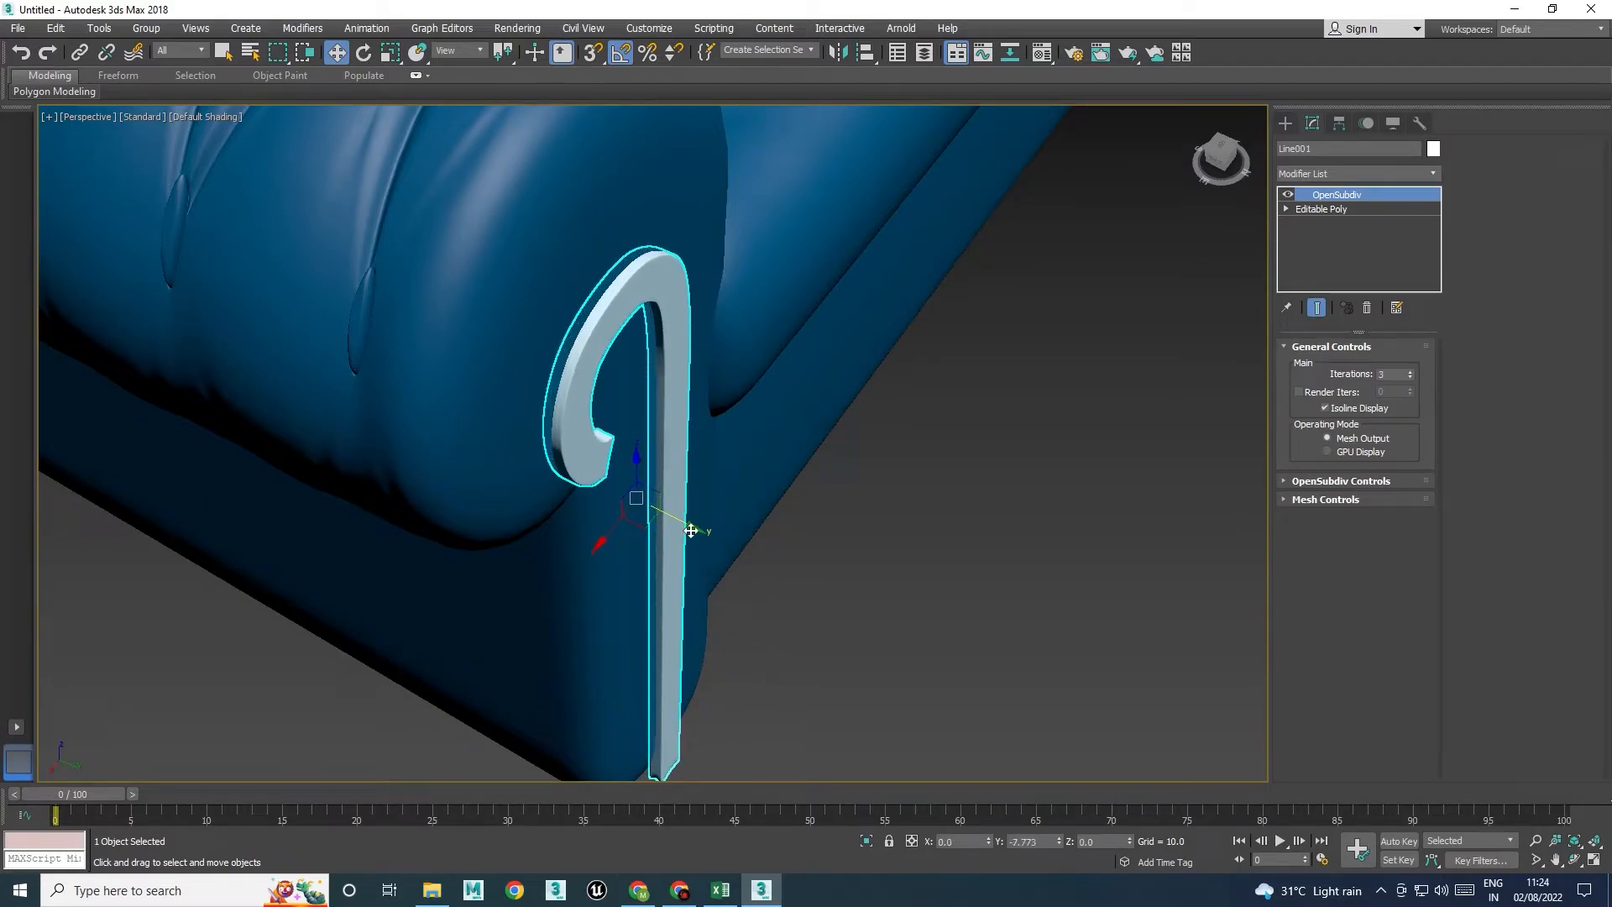
pyautogui.scroll(-3, 658, 525)
pyautogui.keyDown('alt'); pyautogui.moveTo(658, 525); pyautogui.dragTo(573, 516, button='middle'); pyautogui.keyUp('alt')
pyautogui.moveTo(861, 623); pyautogui.dragTo(630, 491, button='middle')
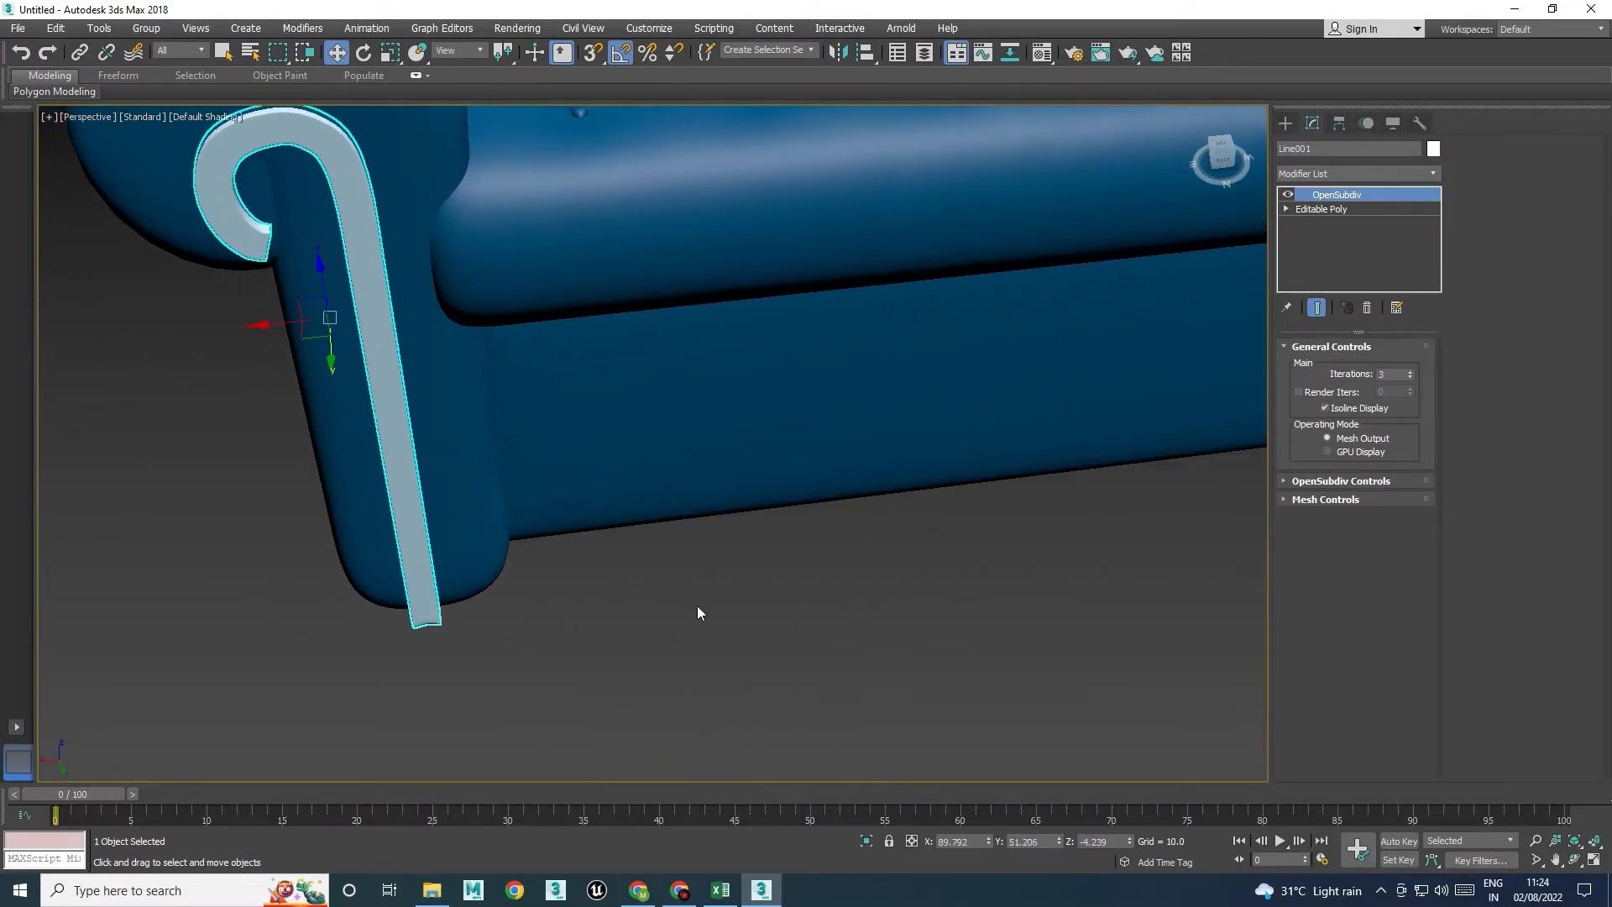
pyautogui.click(697, 608)
# Scale the trim along Y to make it deeper and shift it slightly back into the armrest front
pyautogui.scroll(-5, 549, 557)
pyautogui.keyDown('alt'); pyautogui.moveTo(537, 564); pyautogui.dragTo(633, 522, button='middle'); pyautogui.keyUp('alt')
pyautogui.click(632, 521)
pyautogui.scroll(5, 632, 518)
pyautogui.hotkey('ctrl', 'z')
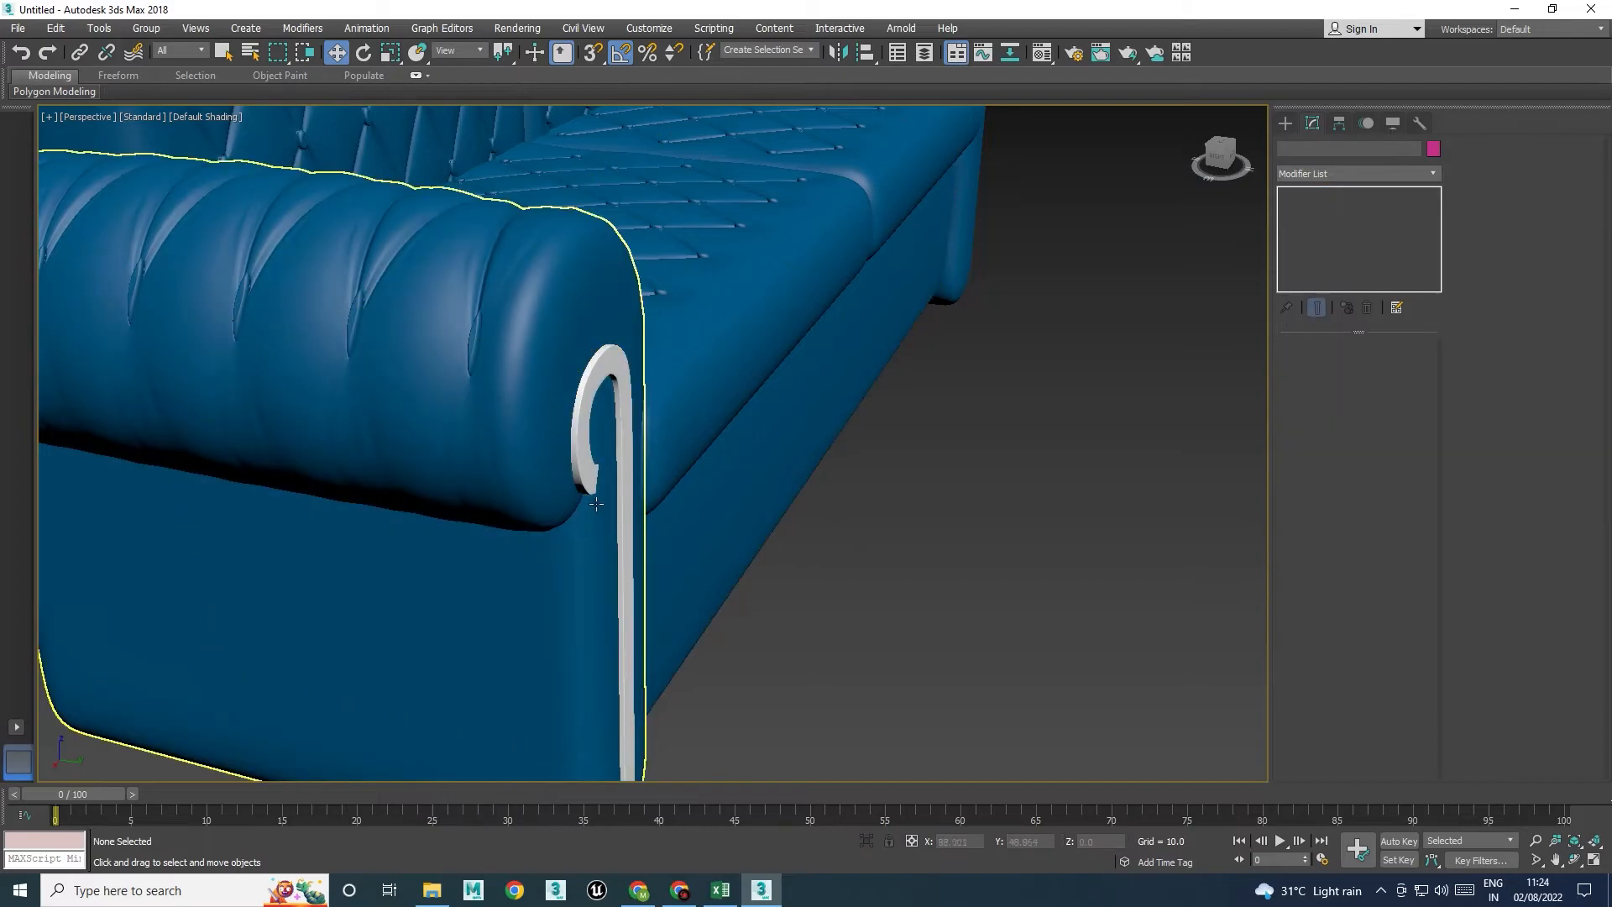
pyautogui.click(623, 478)
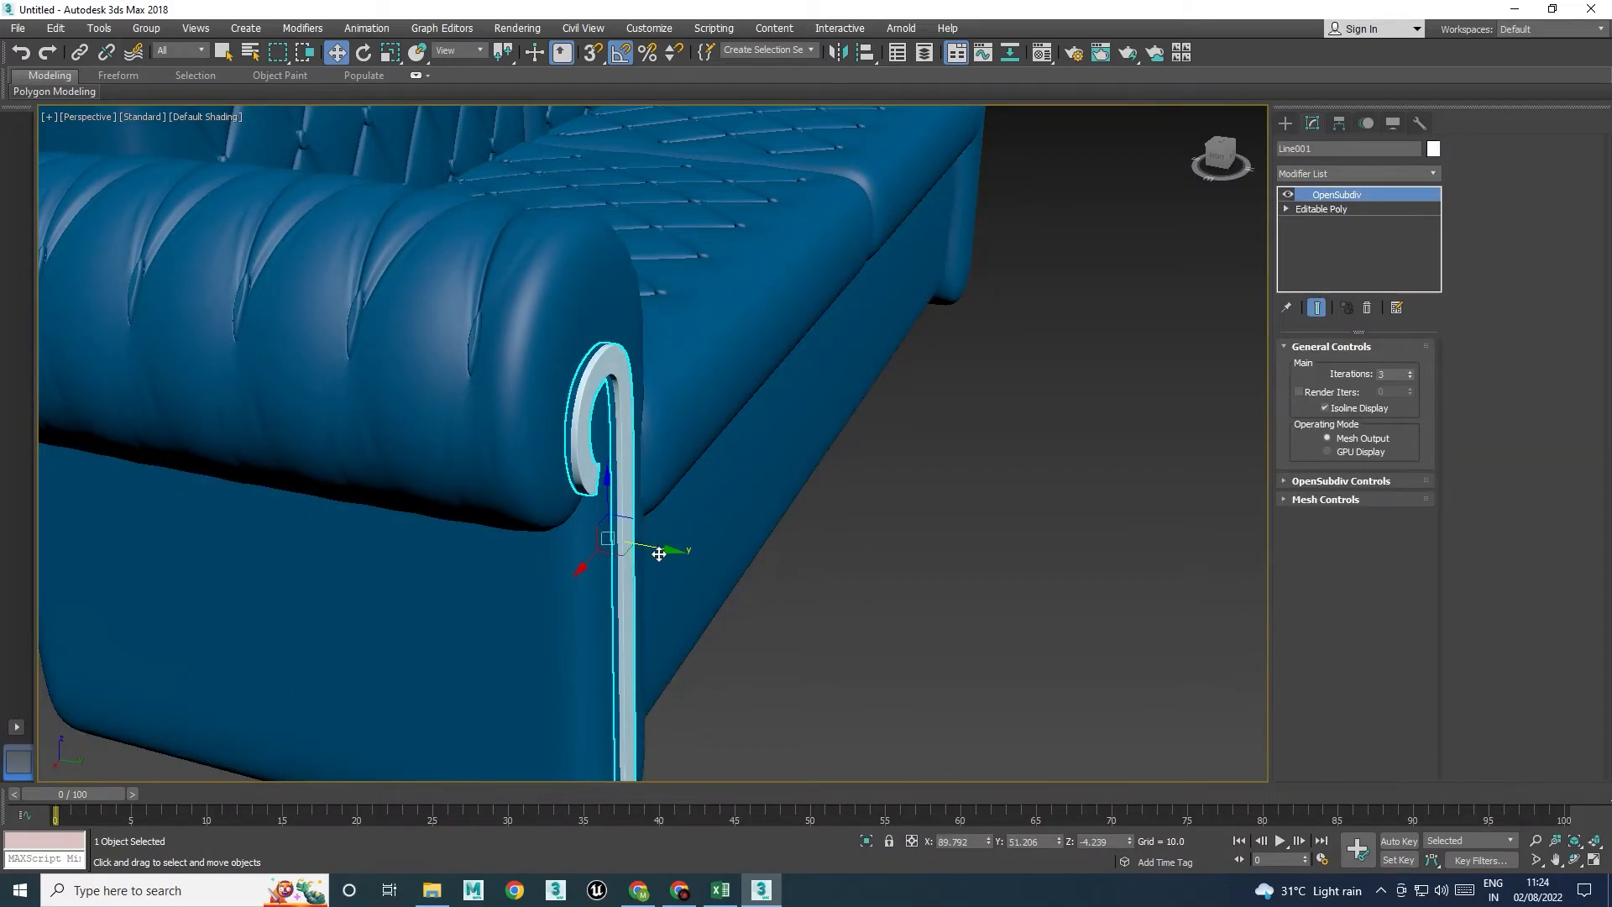
pyautogui.press('r')
pyautogui.moveTo(672, 550); pyautogui.dragTo(768, 587)
pyautogui.press('w')
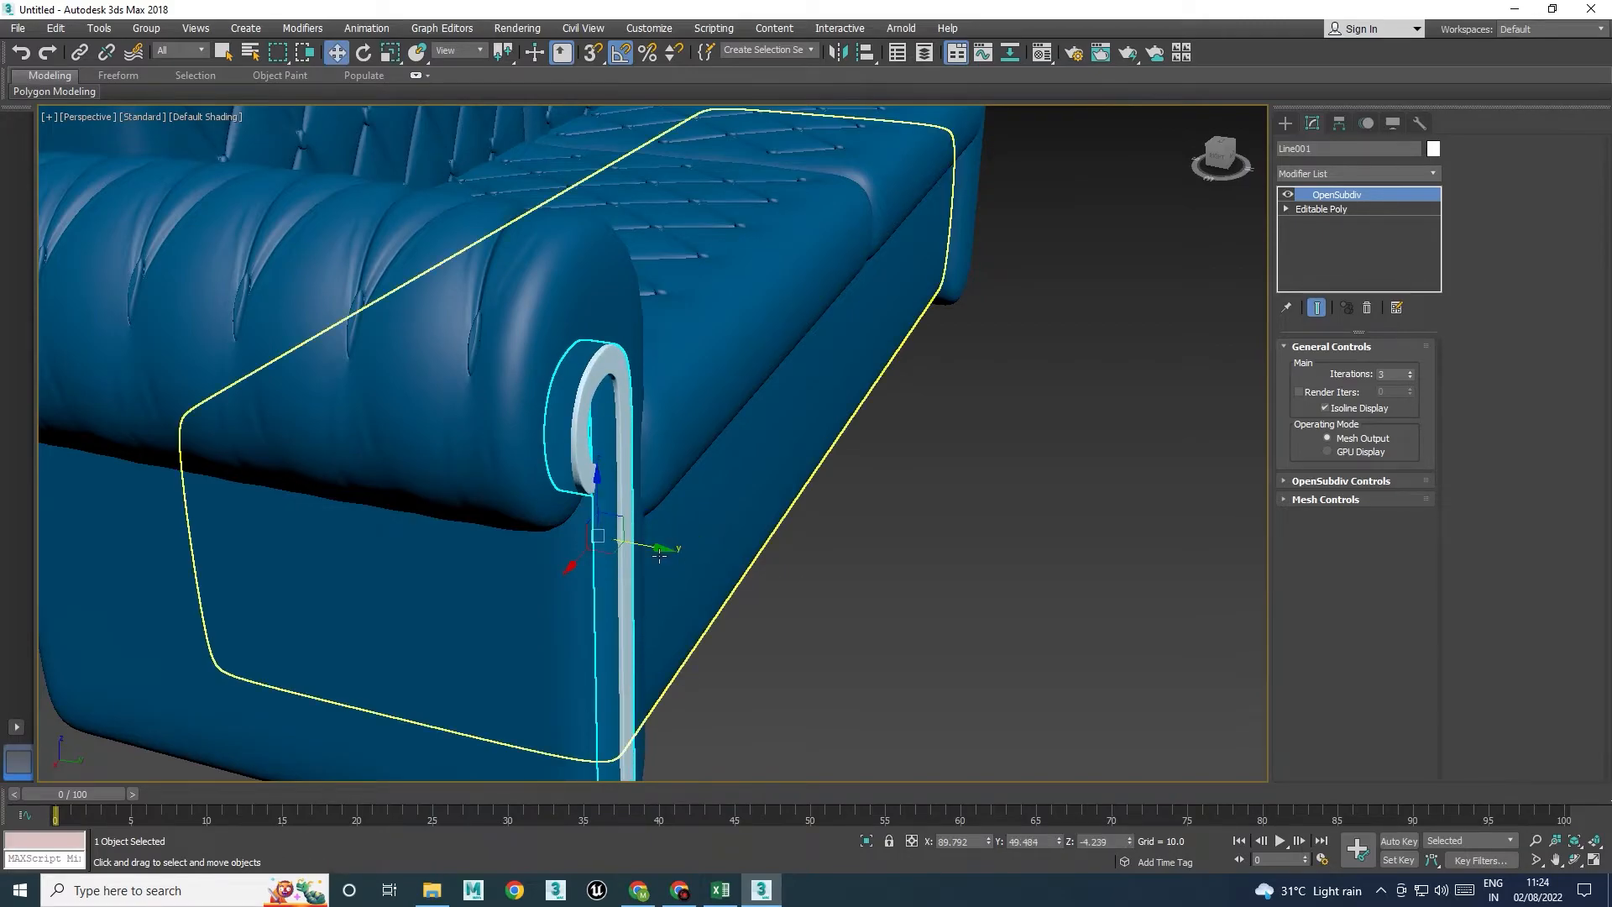
pyautogui.click(929, 621)
pyautogui.keyDown('alt'); pyautogui.moveTo(929, 621); pyautogui.dragTo(564, 598, button='middle'); pyautogui.keyUp('alt')
pyautogui.scroll(-3, 639, 613)
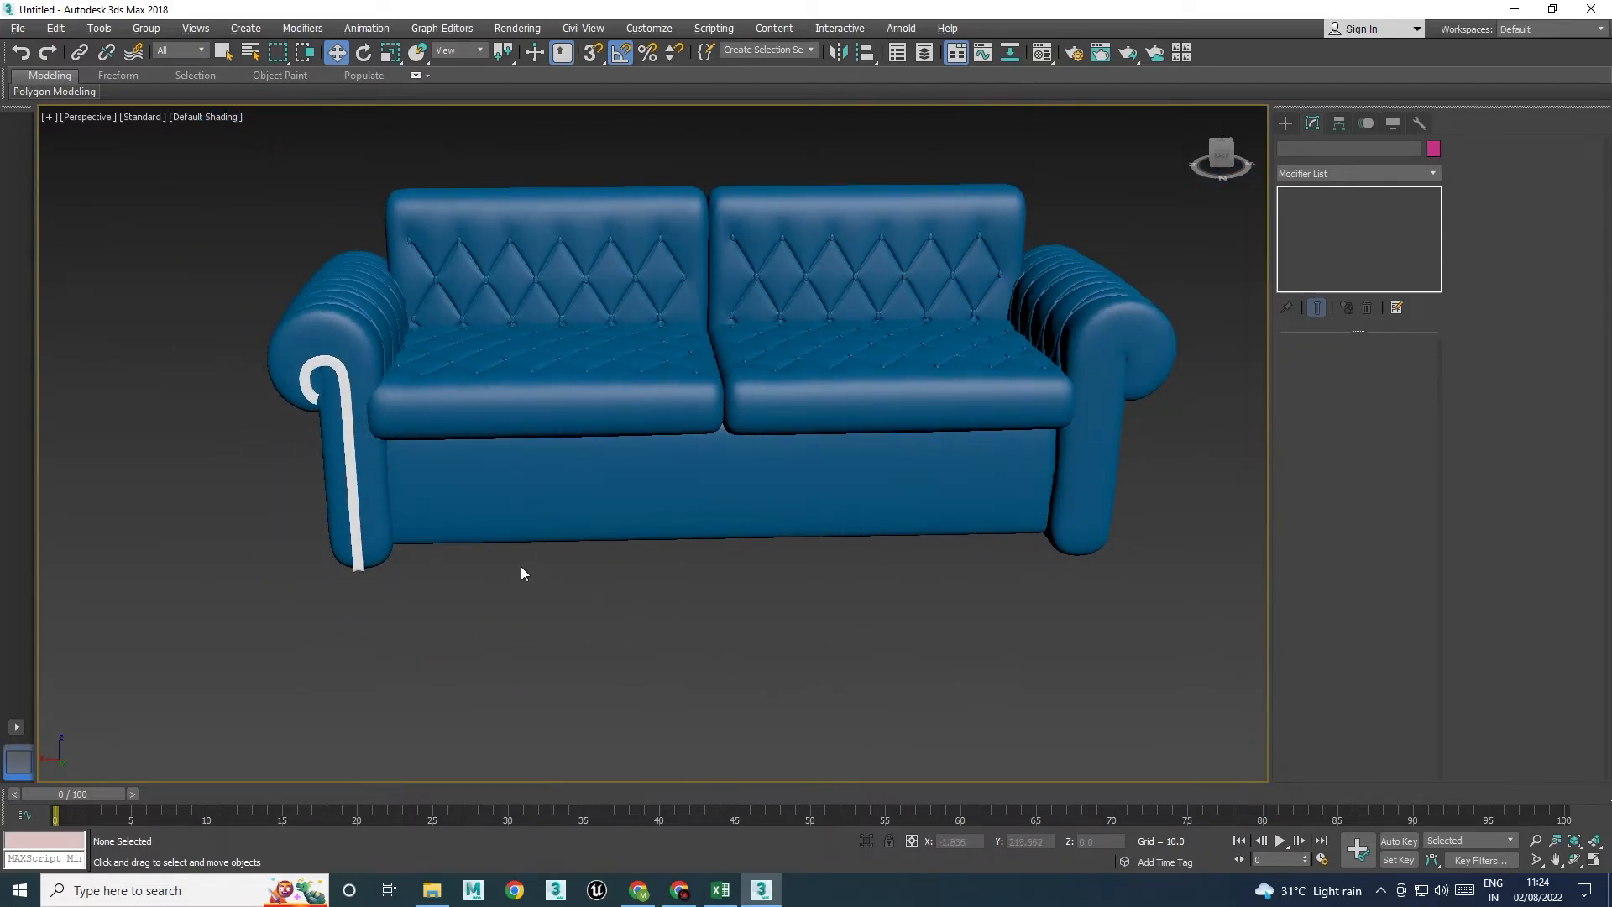
# Remove the small diagonal corner edges on the trim's bottom cap, working on the Editable Poly with OpenSubdiv off
pyautogui.click(354, 461)
pyautogui.scroll(10, 371, 601)
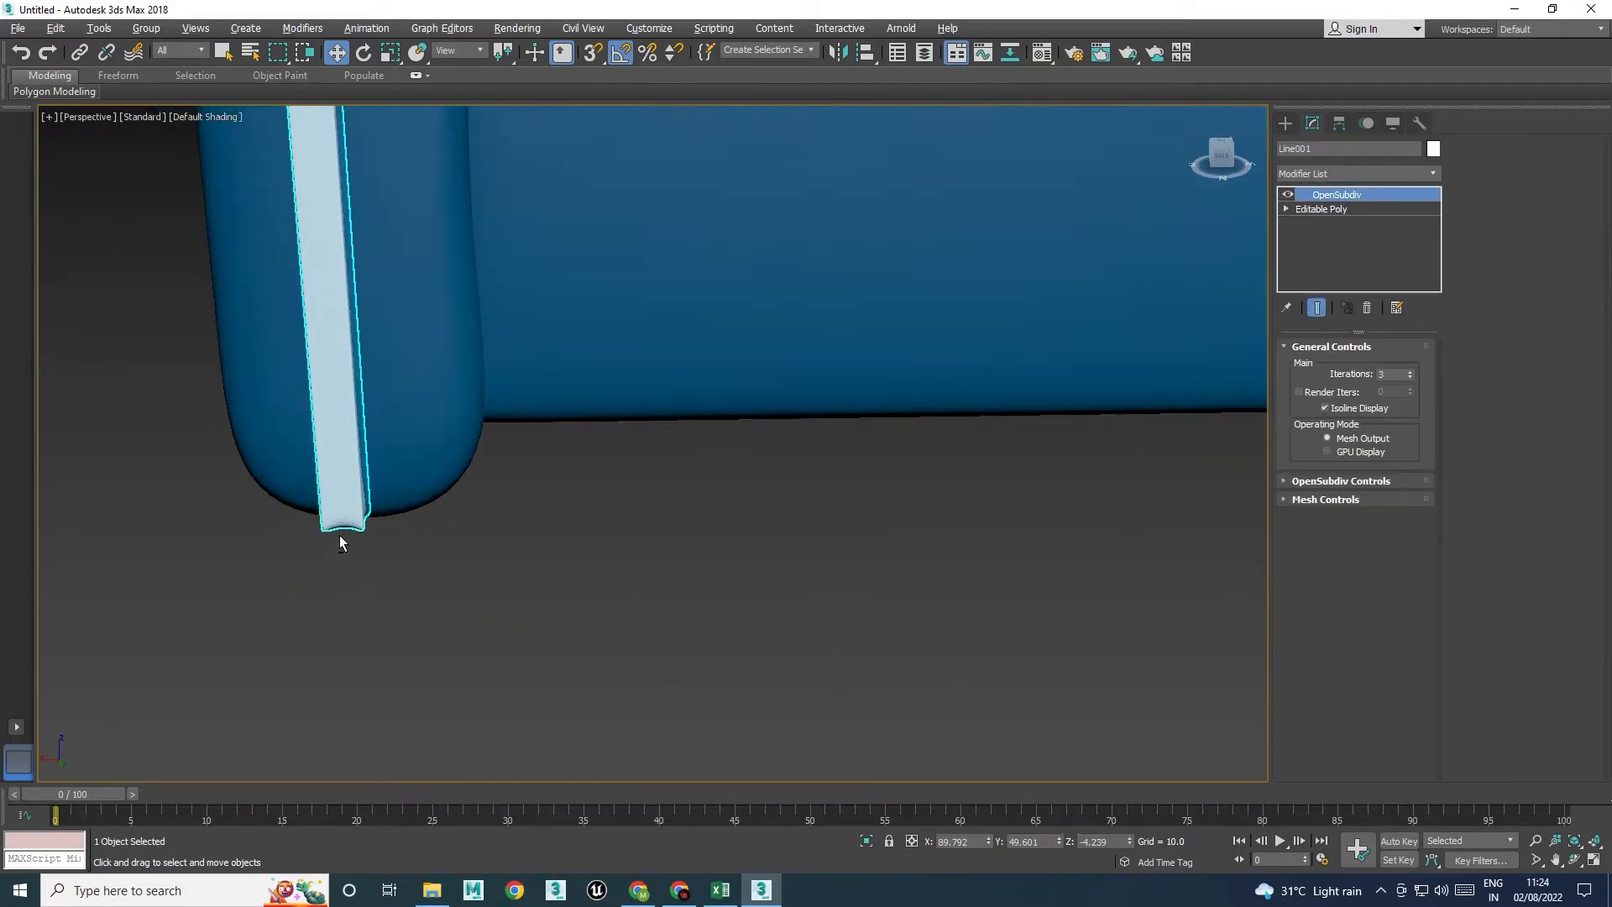
pyautogui.scroll(2, 340, 526)
pyautogui.keyDown('alt'); pyautogui.moveTo(356, 497); pyautogui.dragTo(388, 483, button='middle'); pyautogui.keyUp('alt')
pyautogui.scroll(-4, 345, 529)
pyautogui.keyDown('alt'); pyautogui.moveTo(234, 447); pyautogui.dragTo(277, 437, button='middle'); pyautogui.keyUp('alt')
pyautogui.click(1288, 195)
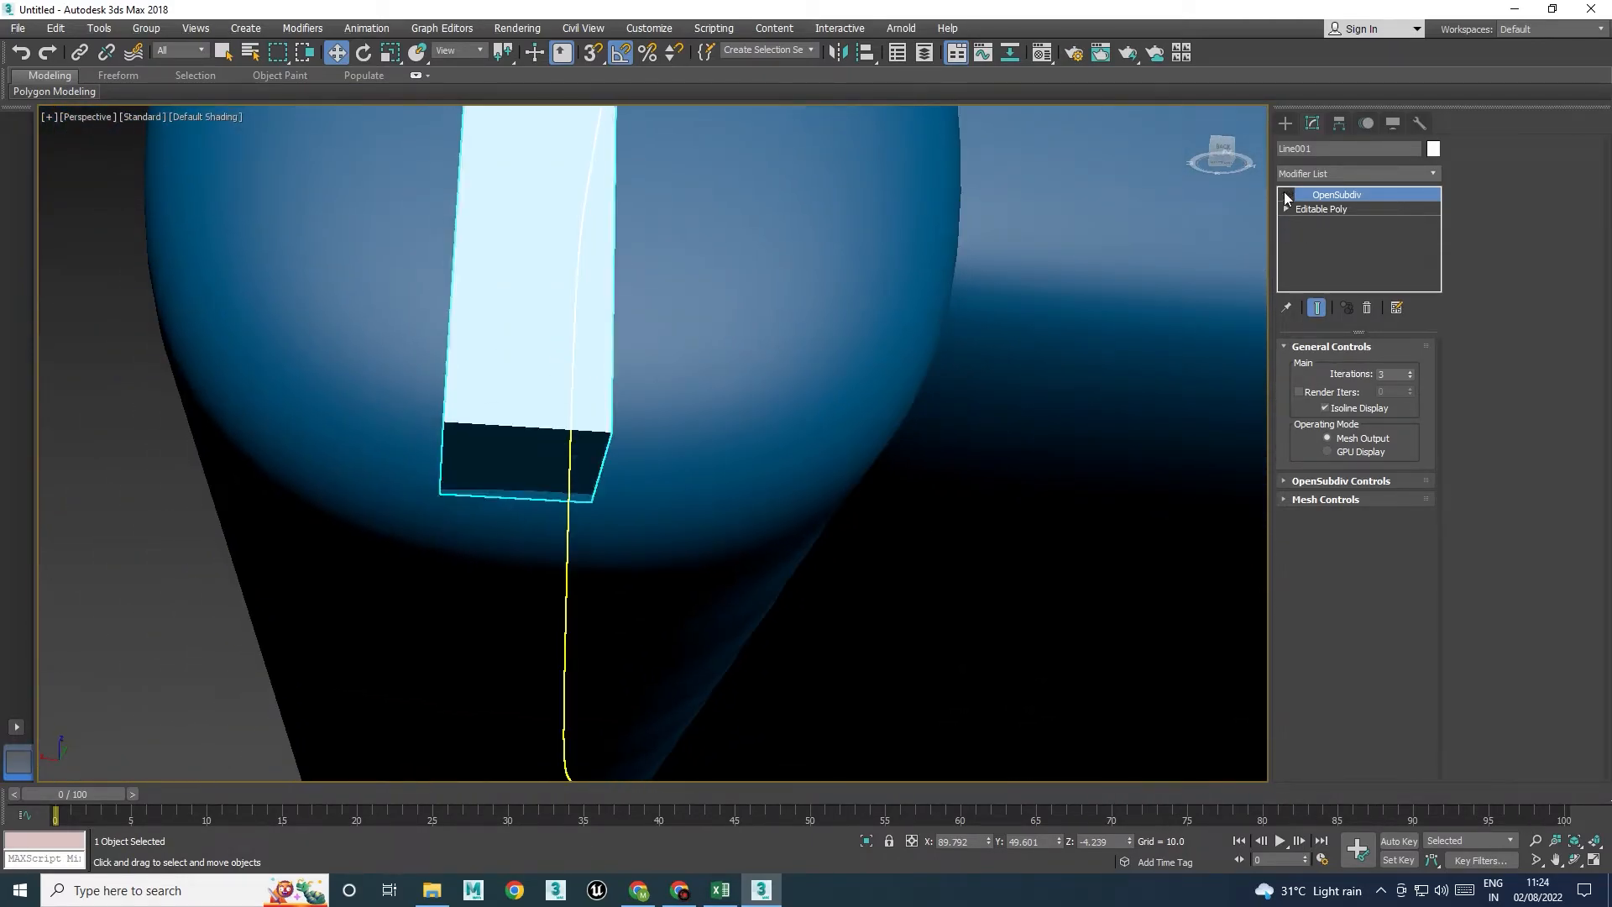
pyautogui.click(1315, 208)
pyautogui.press('F4')
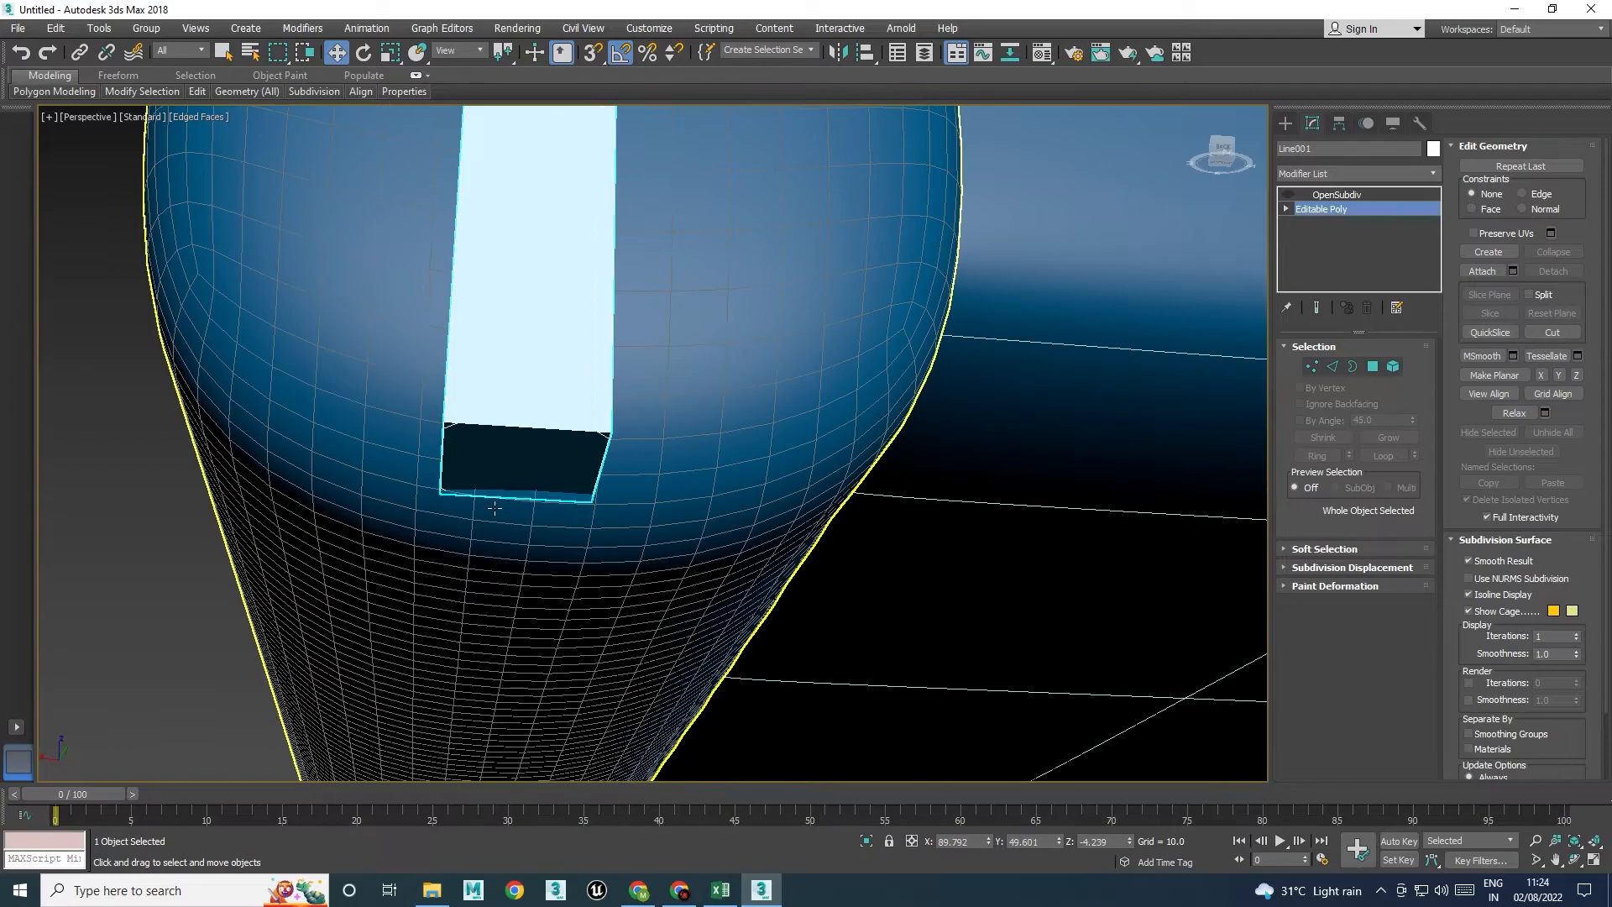
pyautogui.scroll(5, 496, 473)
pyautogui.moveTo(562, 279); pyautogui.dragTo(637, 457, button='middle')
pyautogui.scroll(3, 490, 209)
pyautogui.moveTo(504, 234); pyautogui.dragTo(580, 395, button='middle')
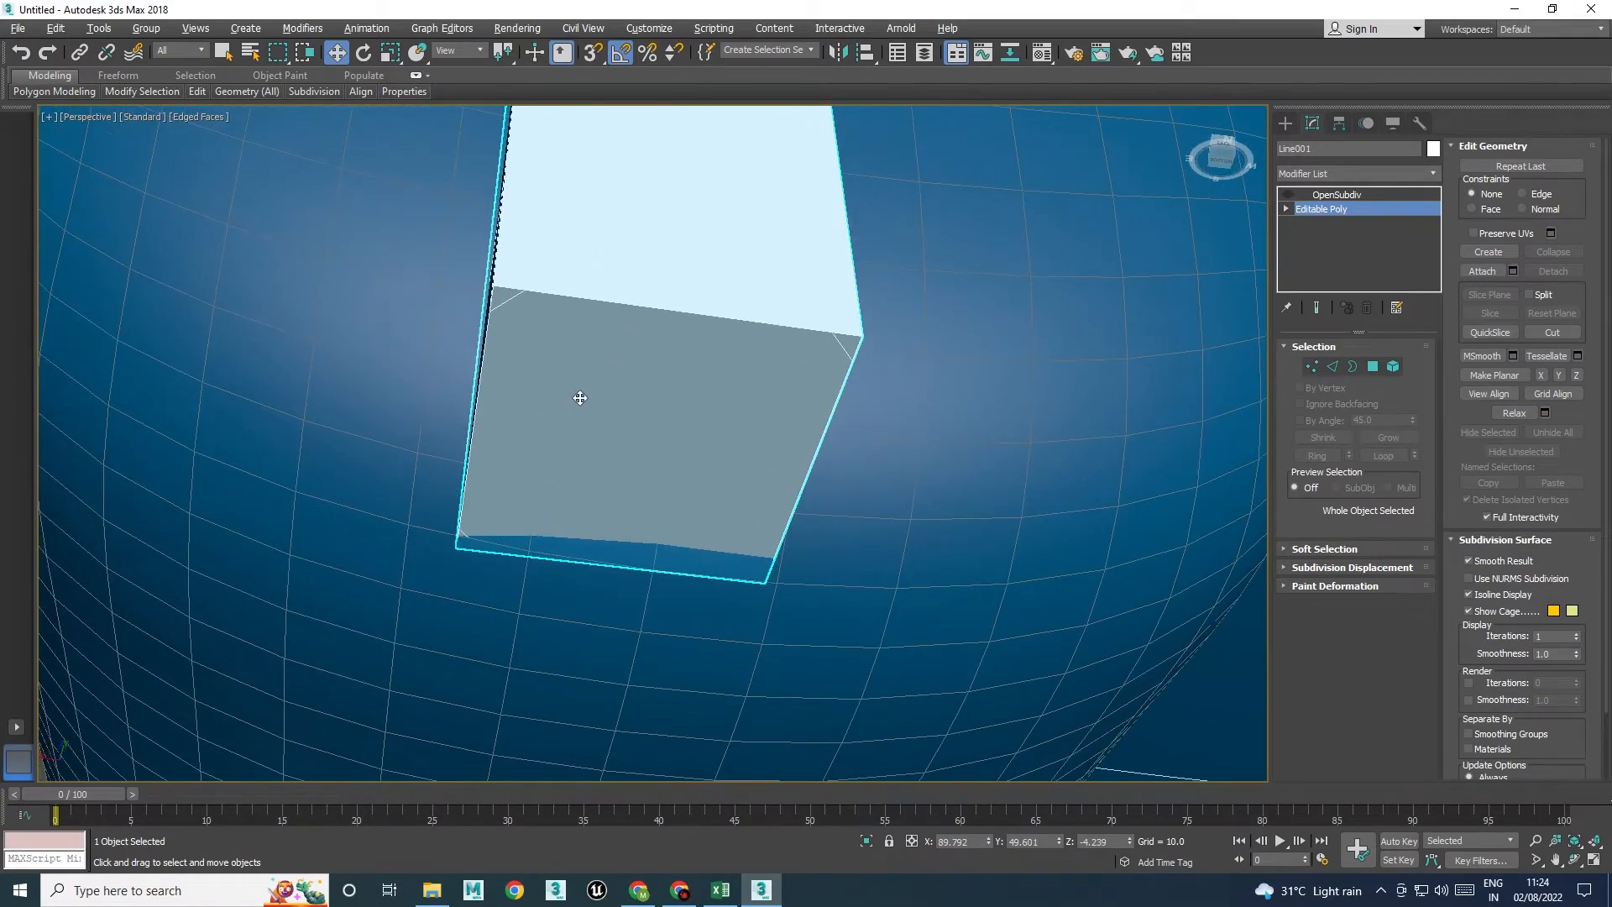
pyautogui.press('2')
pyautogui.click(494, 294)
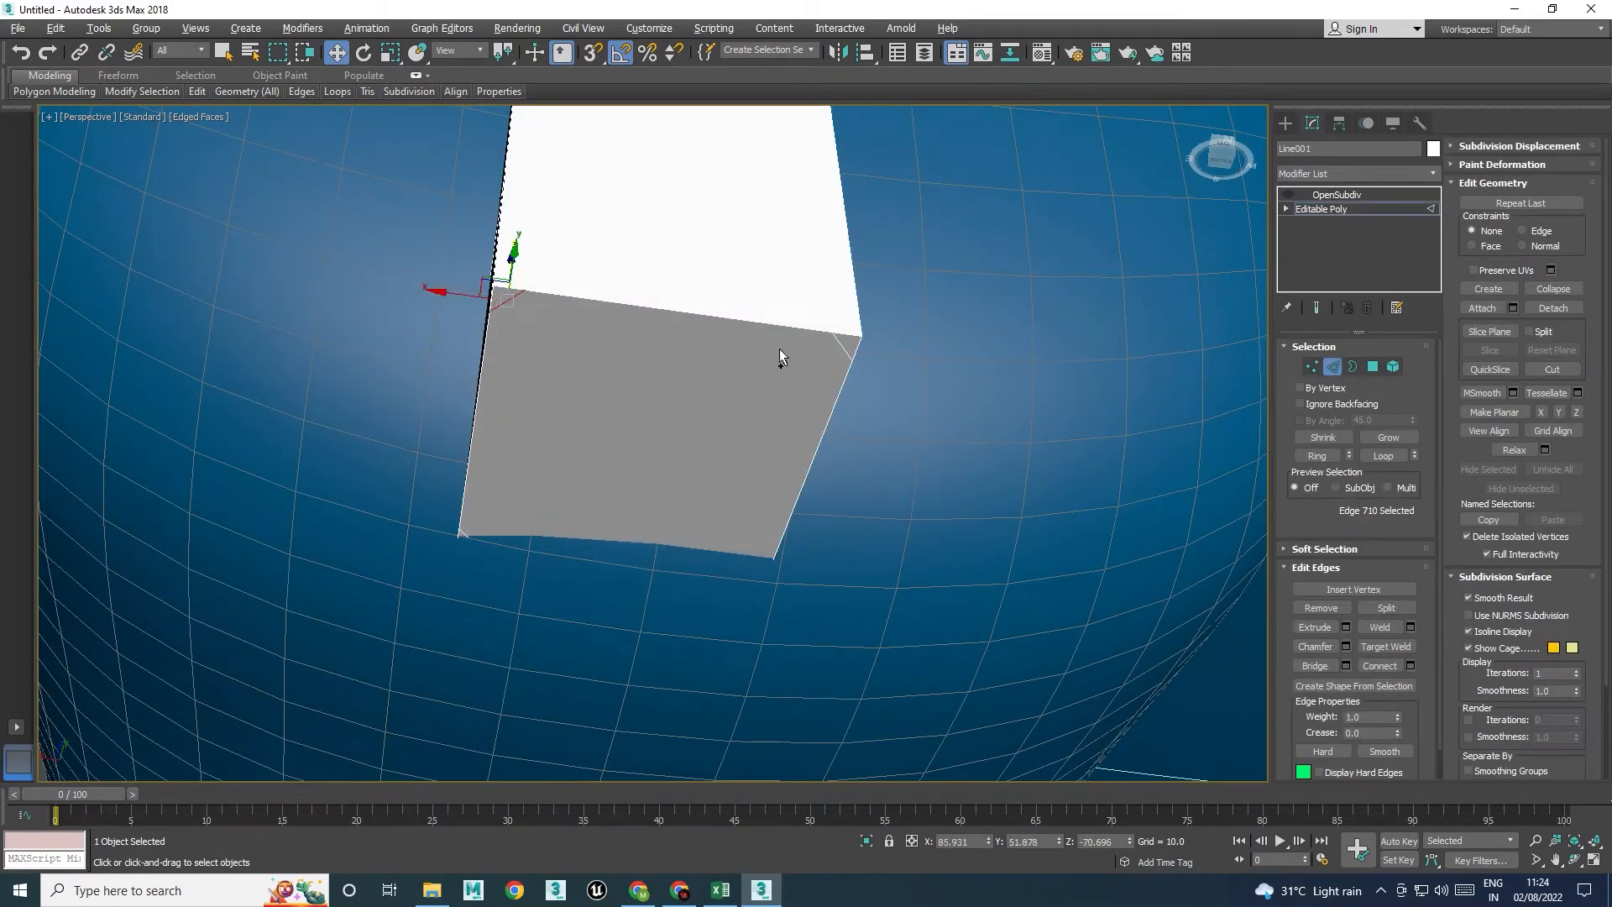
pyautogui.keyDown('ctrl'); pyautogui.click(851, 339); pyautogui.keyUp('ctrl')
pyautogui.keyDown('ctrl'); pyautogui.click(463, 535); pyautogui.keyUp('ctrl')
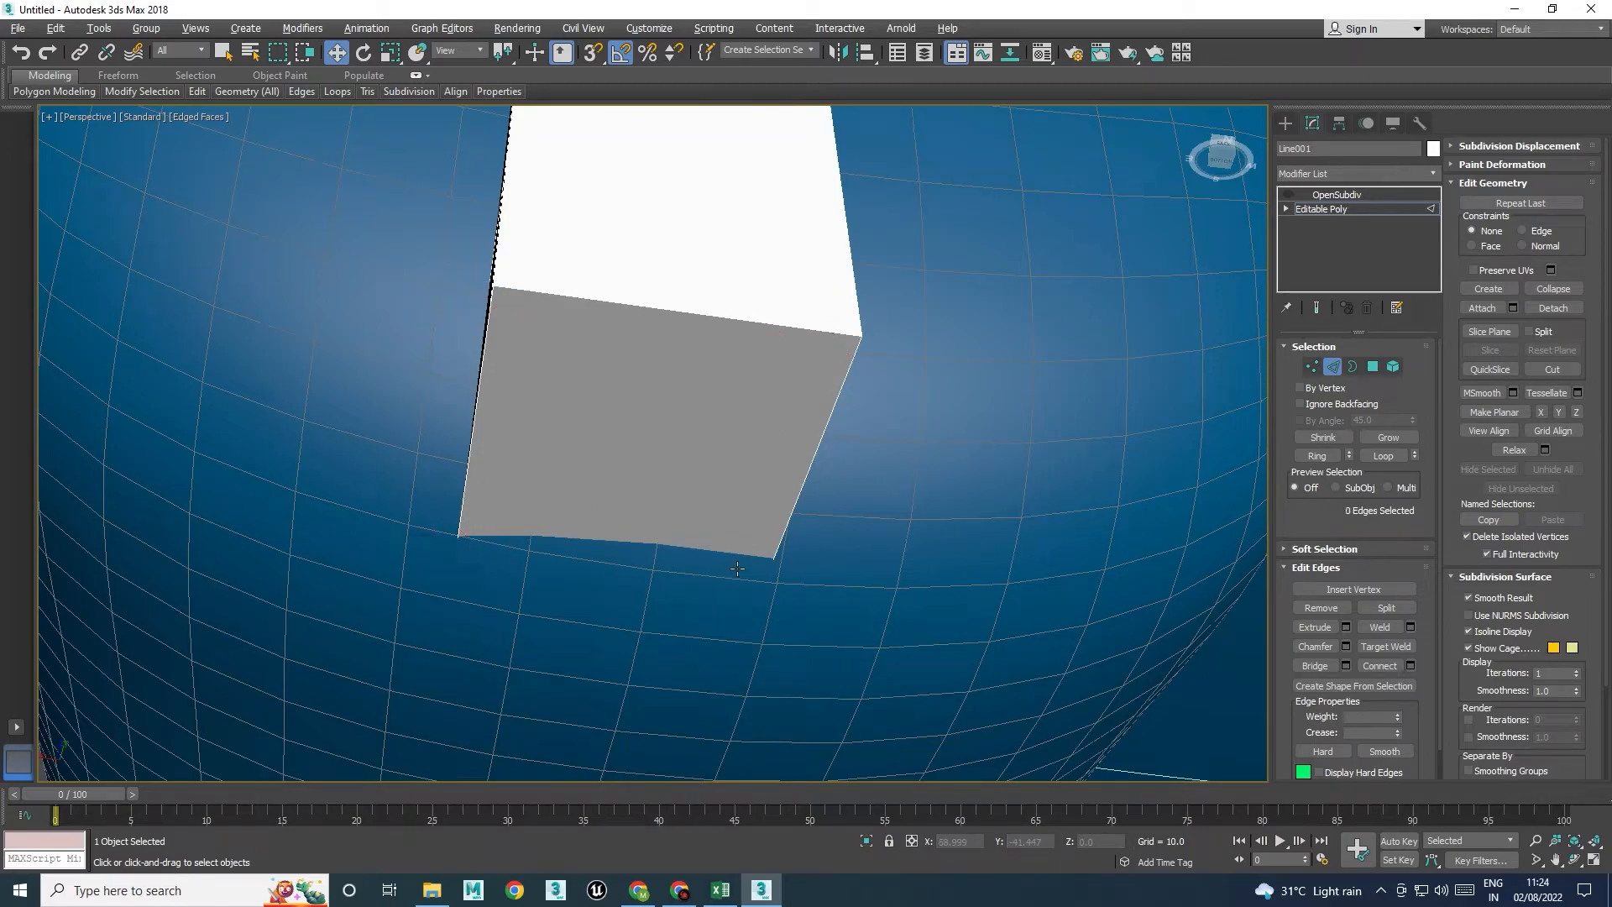
pyautogui.hotkey('alt', '1')
pyautogui.click(581, 228)
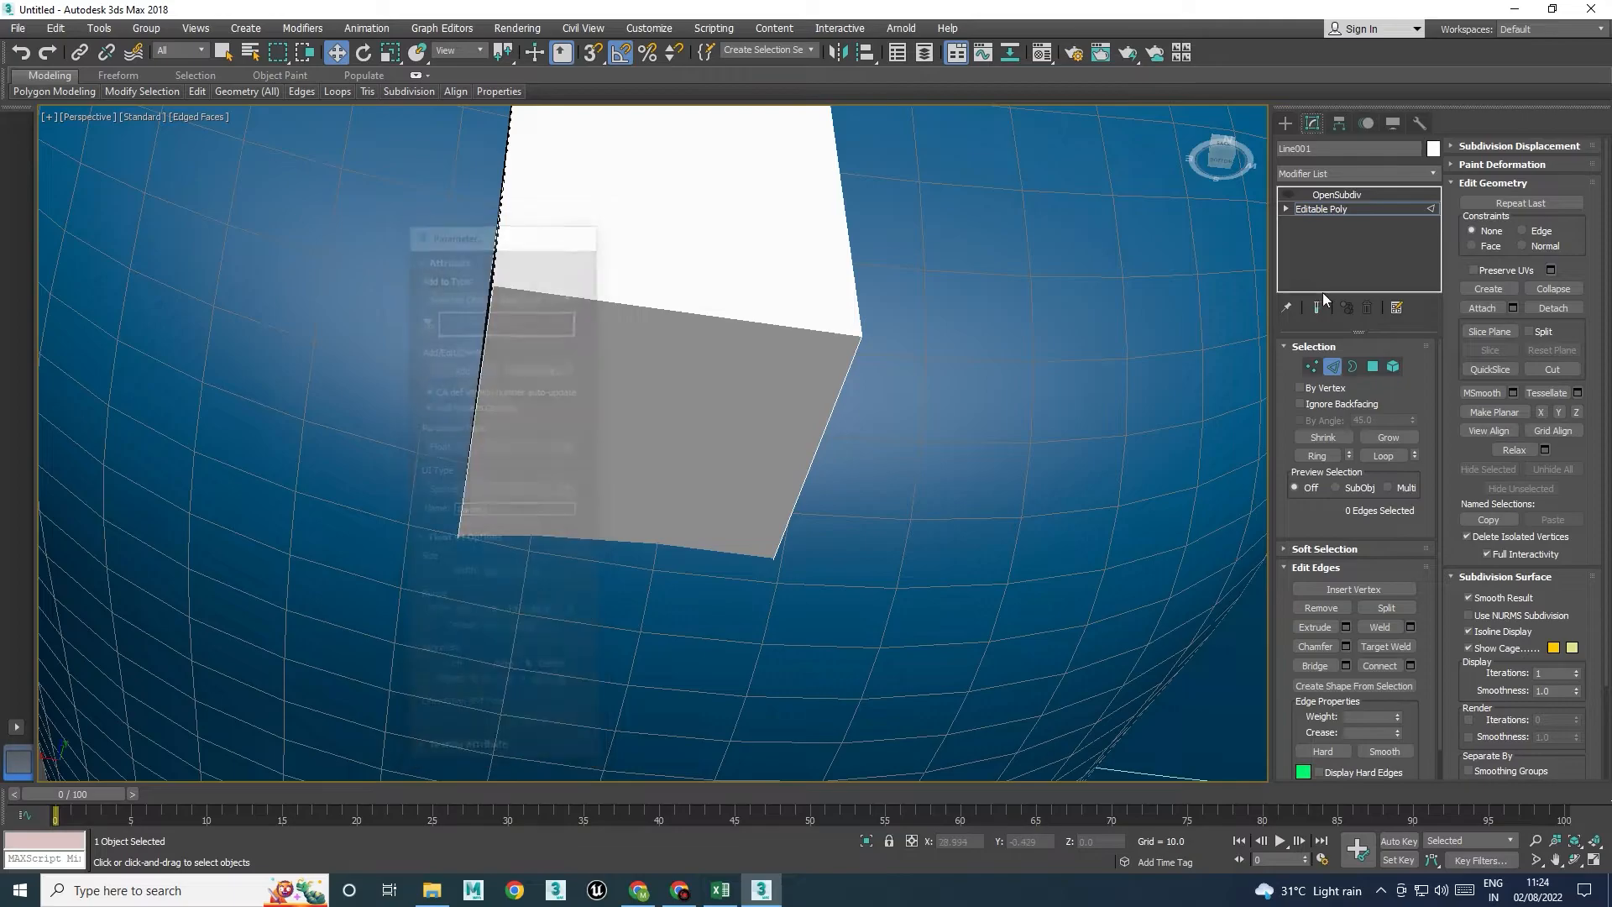
# Isolate the trim and delete the bottom cap polygon together with the leftover small corner polygon
pyautogui.click(1324, 208)
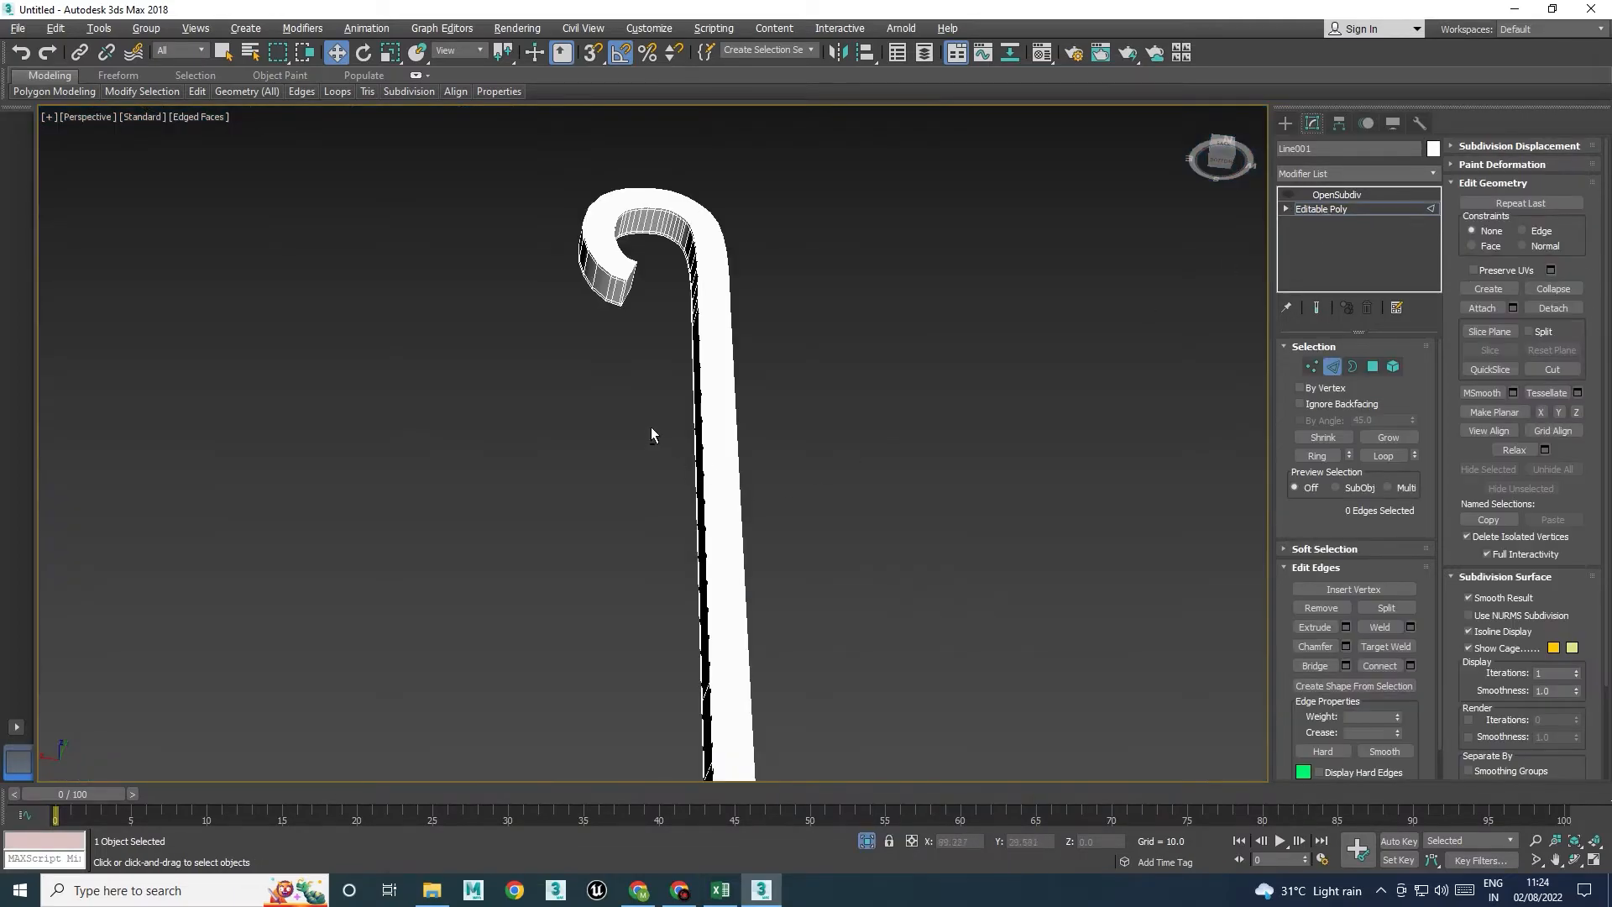
pyautogui.keyDown('alt'); pyautogui.moveTo(649, 430); pyautogui.dragTo(749, 485, button='middle'); pyautogui.keyUp('alt')
pyautogui.scroll(5, 729, 431)
pyautogui.keyDown('alt'); pyautogui.moveTo(728, 431); pyautogui.dragTo(588, 249, button='middle'); pyautogui.keyUp('alt')
pyautogui.press('4')
pyautogui.click(591, 249)
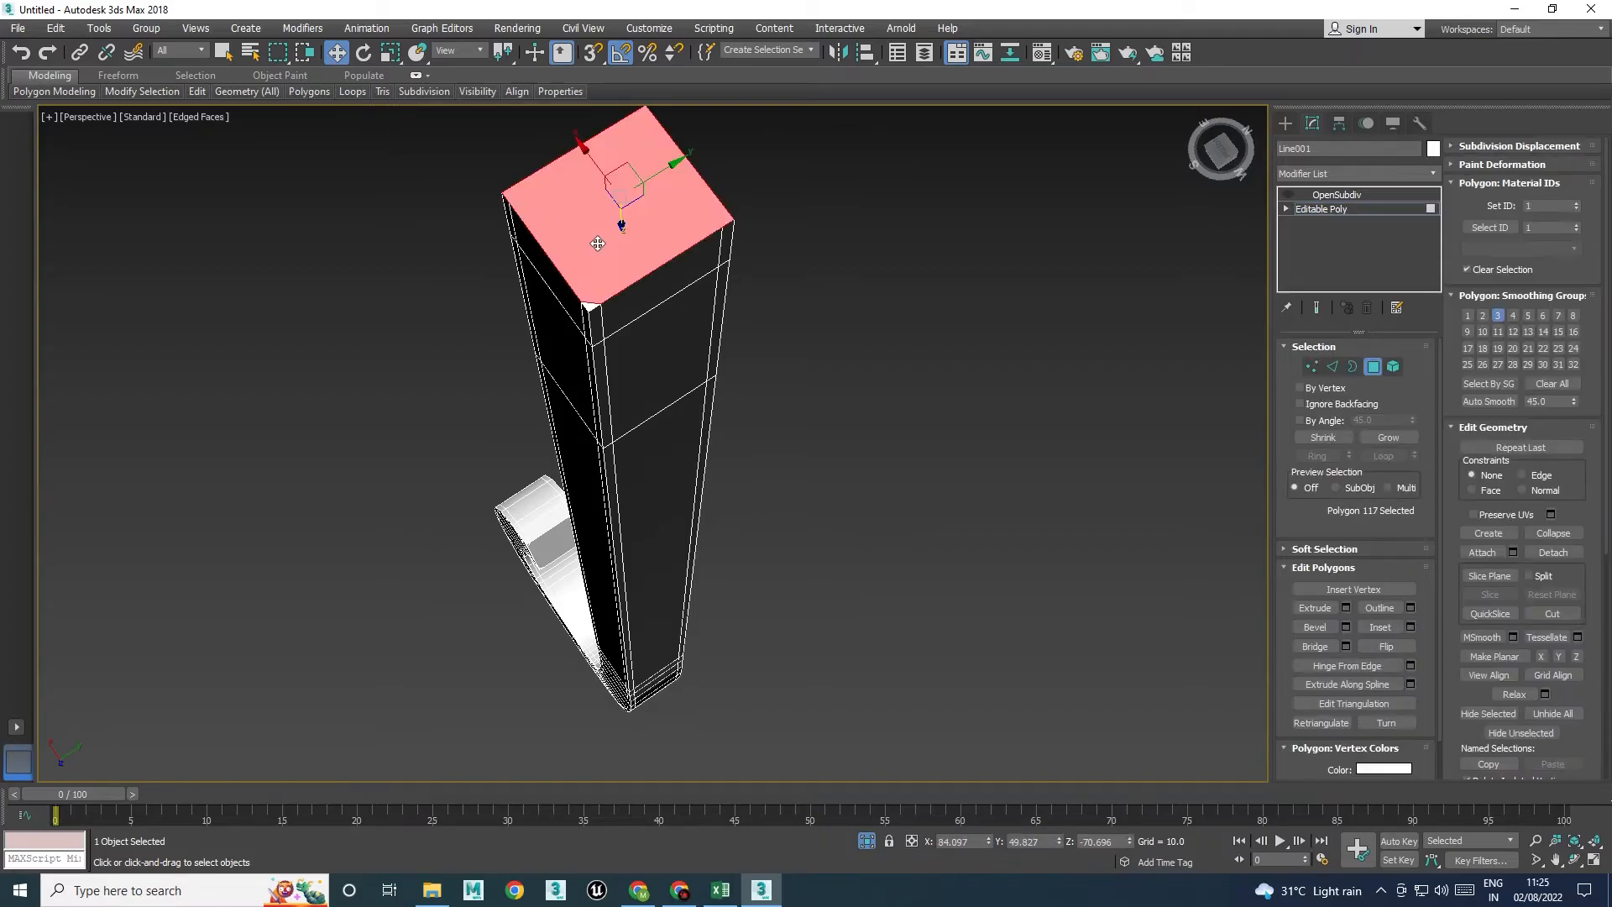
pyautogui.press('Delete')
pyautogui.click(591, 304)
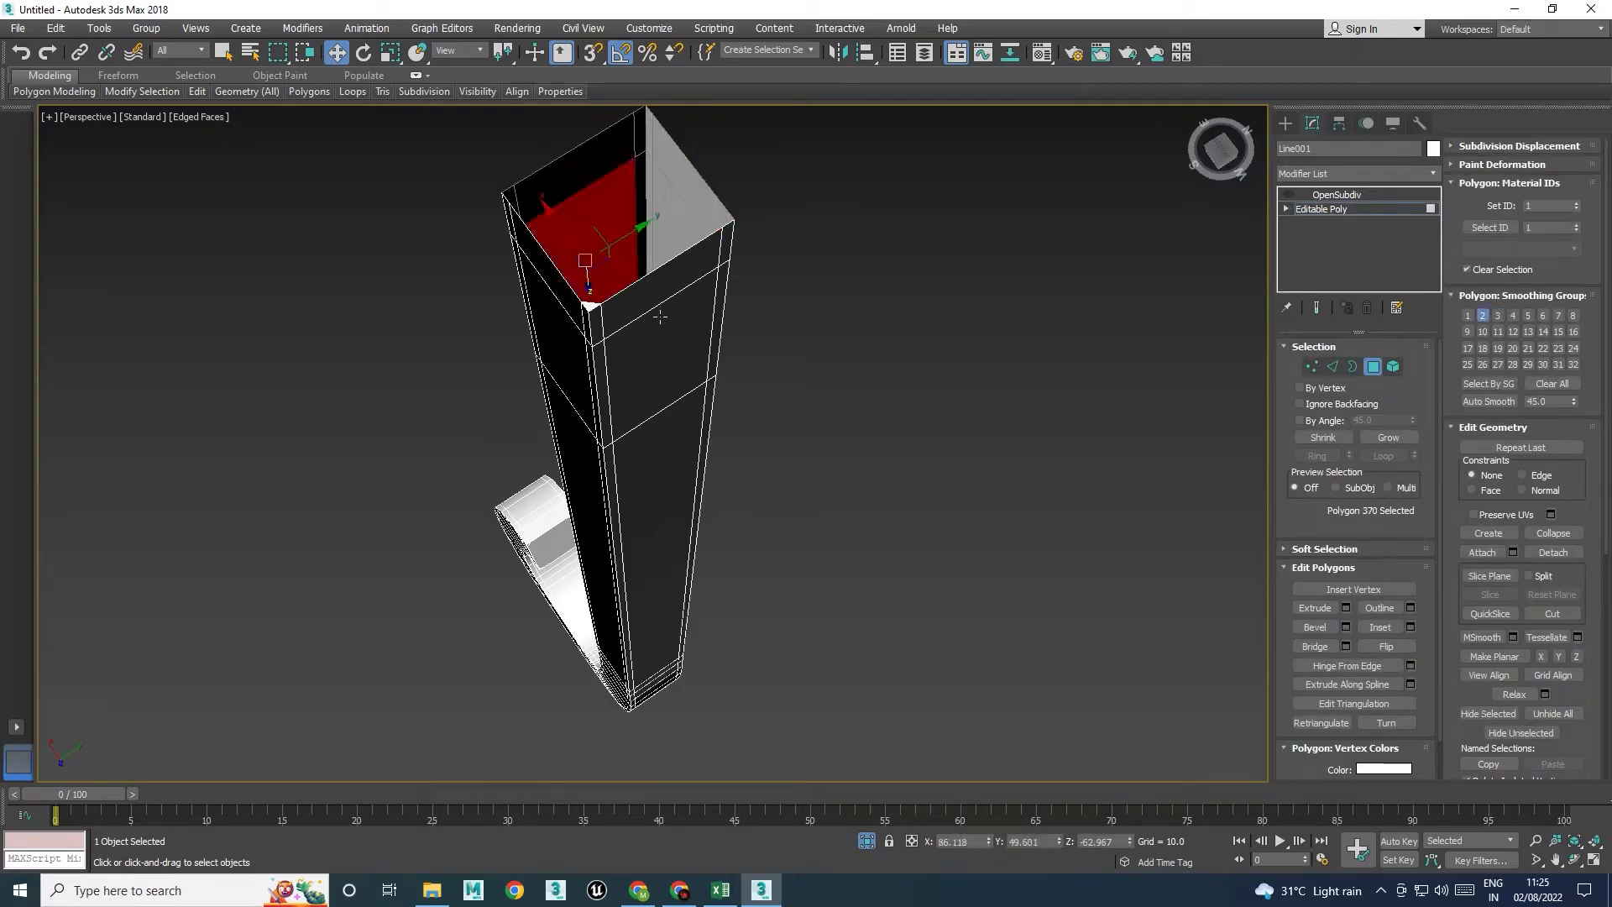
pyautogui.press('Delete')
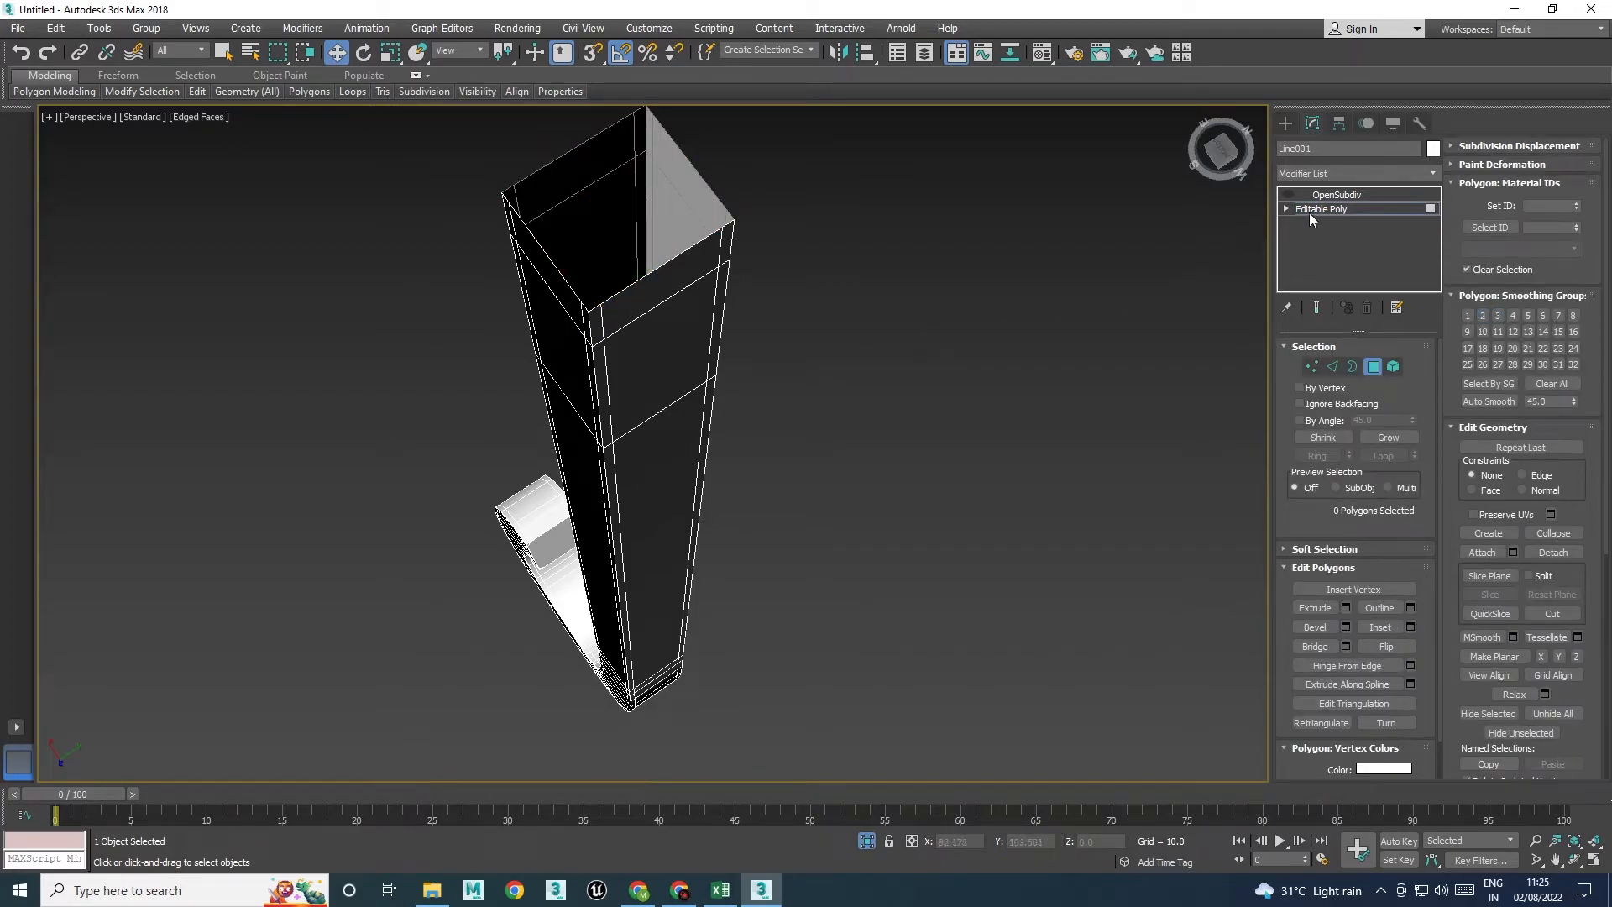
# Re-enable OpenSubdiv on the open-ended trim, end its isolation and turn off edged faces on the sofa
pyautogui.click(1321, 210)
pyautogui.click(1335, 195)
pyautogui.click(1288, 195)
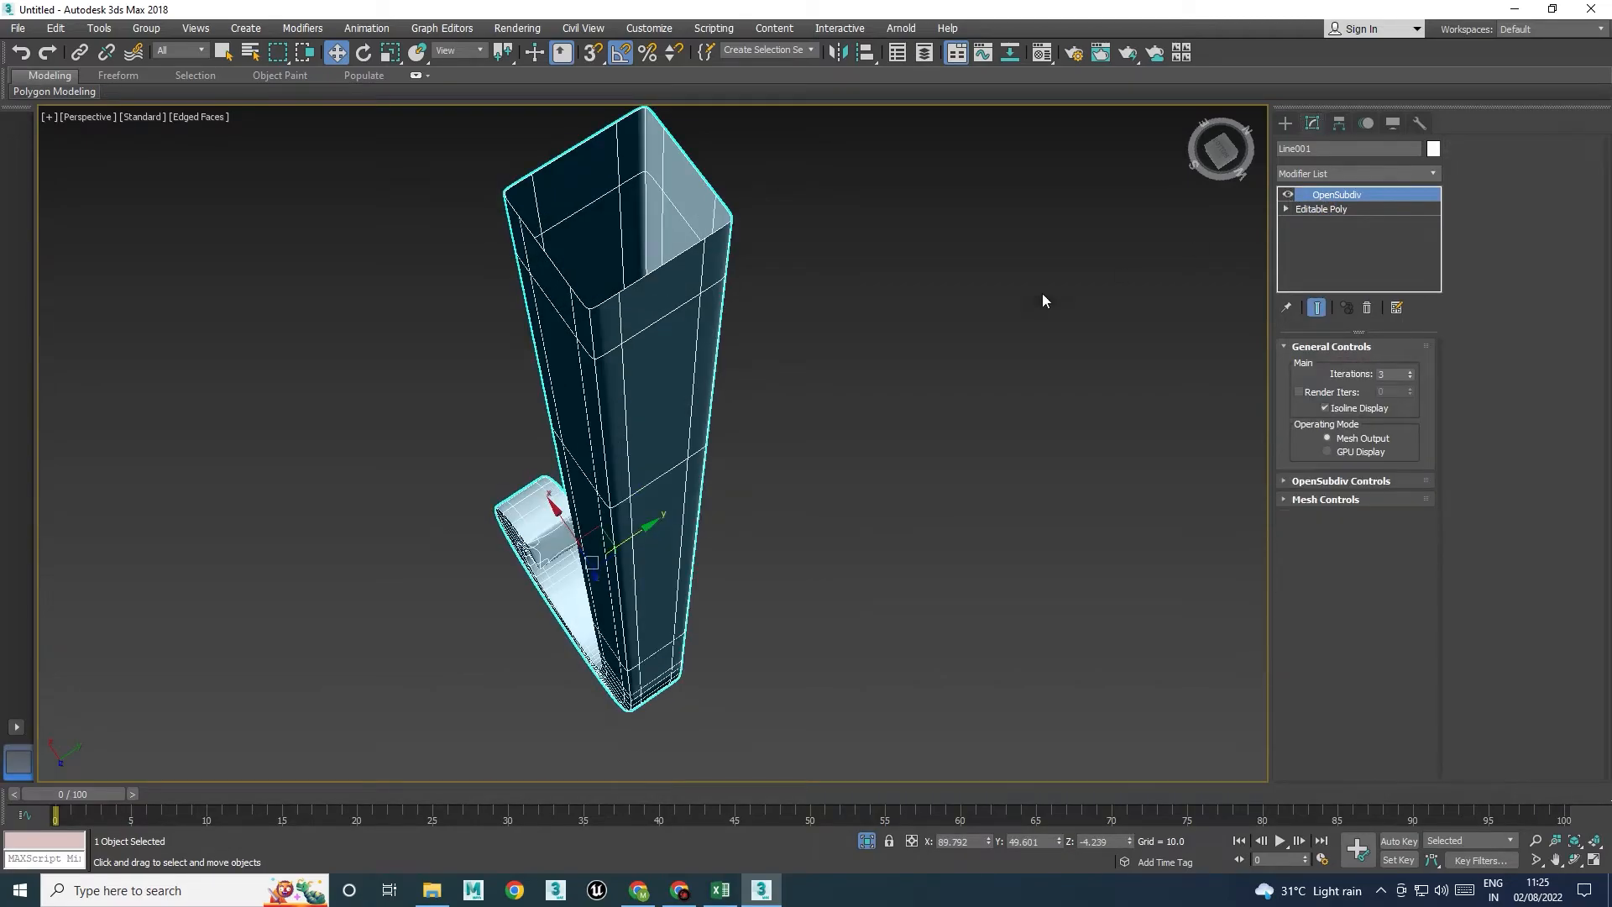
pyautogui.keyDown('alt'); pyautogui.moveTo(1125, 275); pyautogui.dragTo(853, 697, button='middle'); pyautogui.keyUp('alt')
pyautogui.click(870, 843)
pyautogui.scroll(-6, 724, 578)
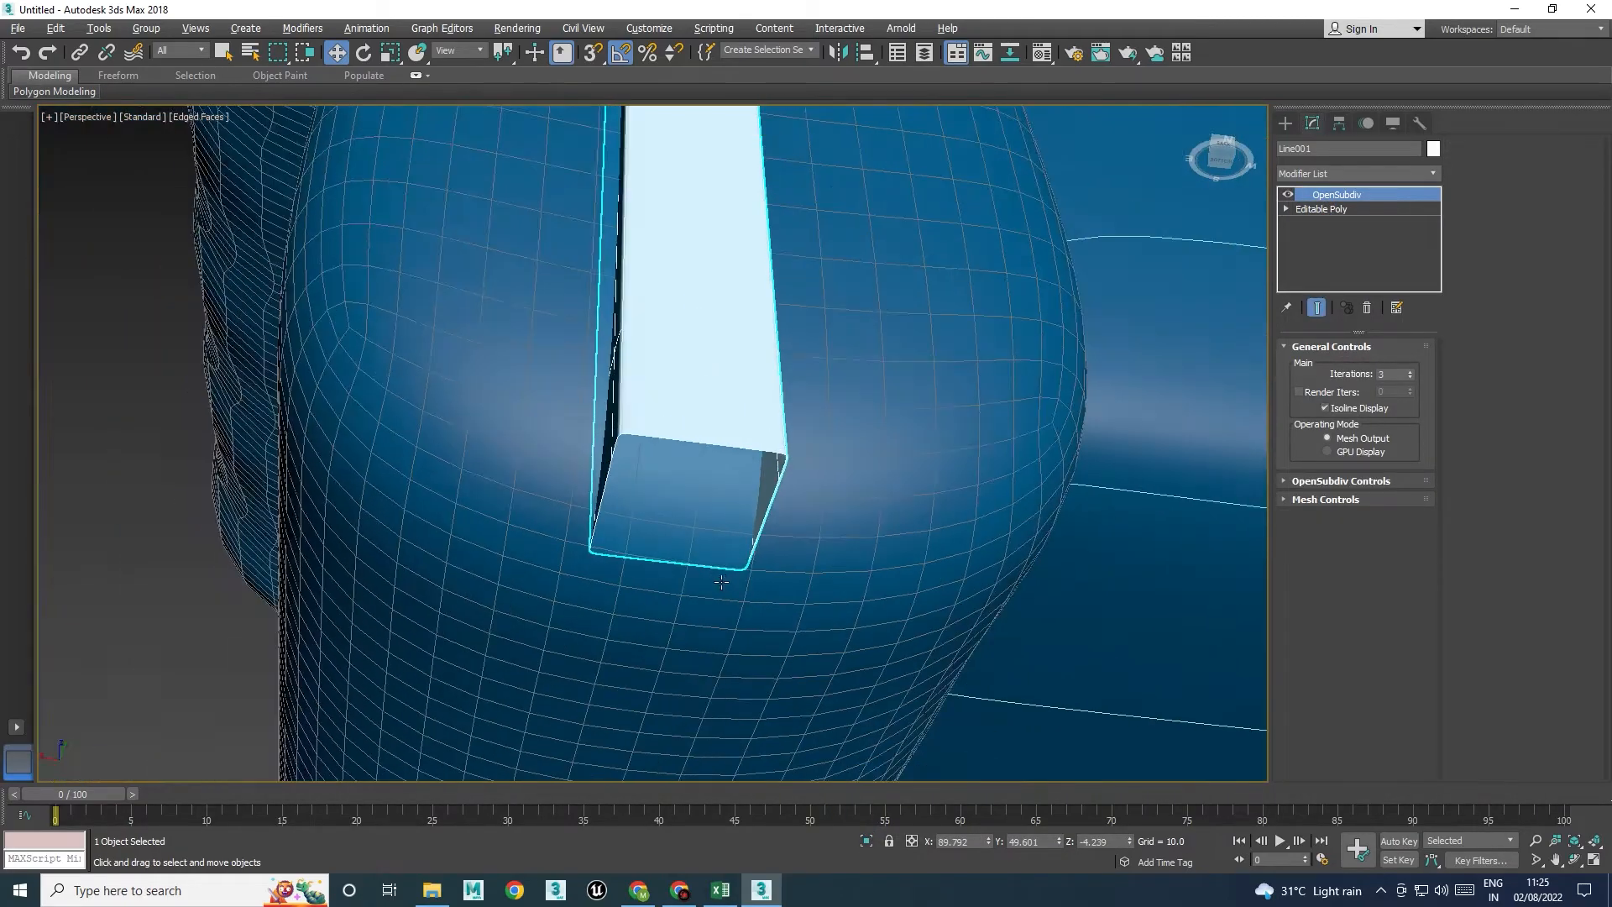
pyautogui.keyDown('alt'); pyautogui.moveTo(741, 570); pyautogui.dragTo(754, 674, button='middle'); pyautogui.keyUp('alt')
pyautogui.moveTo(846, 579); pyautogui.dragTo(592, 639, button='middle')
pyautogui.click(587, 596)
pyautogui.scroll(-6, 587, 597)
pyautogui.moveTo(786, 596); pyautogui.dragTo(682, 643, button='middle')
pyautogui.press('F4')
# Copy the trim along X to the opposite armrest and mirror the copy on the X axis with No Clone
pyautogui.click(437, 541)
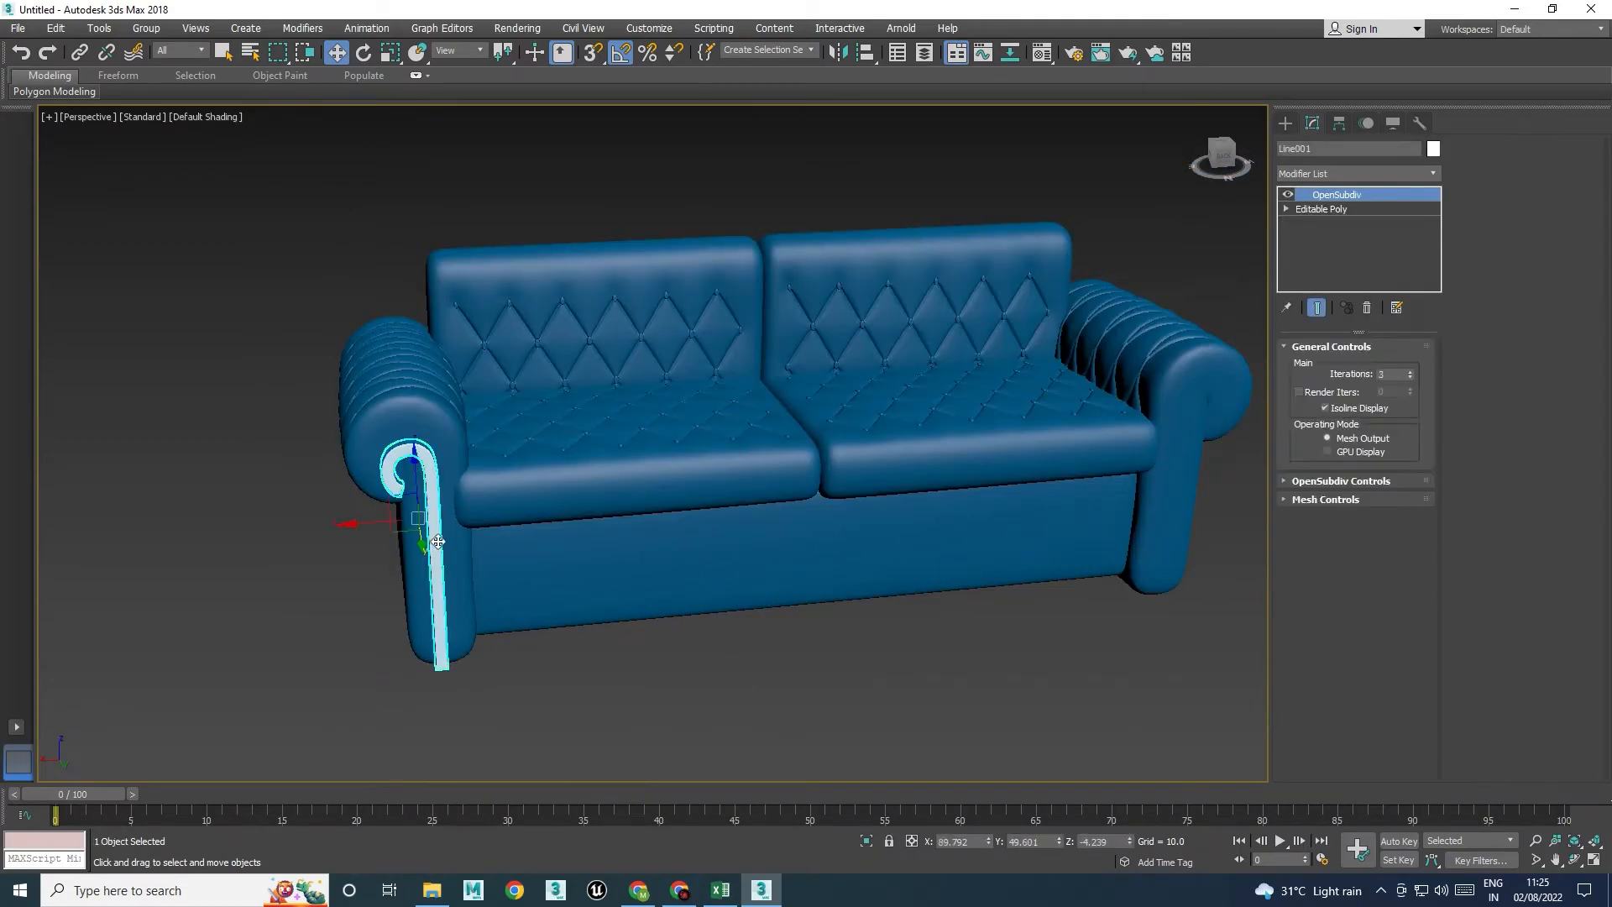
pyautogui.keyDown('shift'); pyautogui.moveTo(379, 530); pyautogui.dragTo(1150, 512); pyautogui.keyUp('shift')
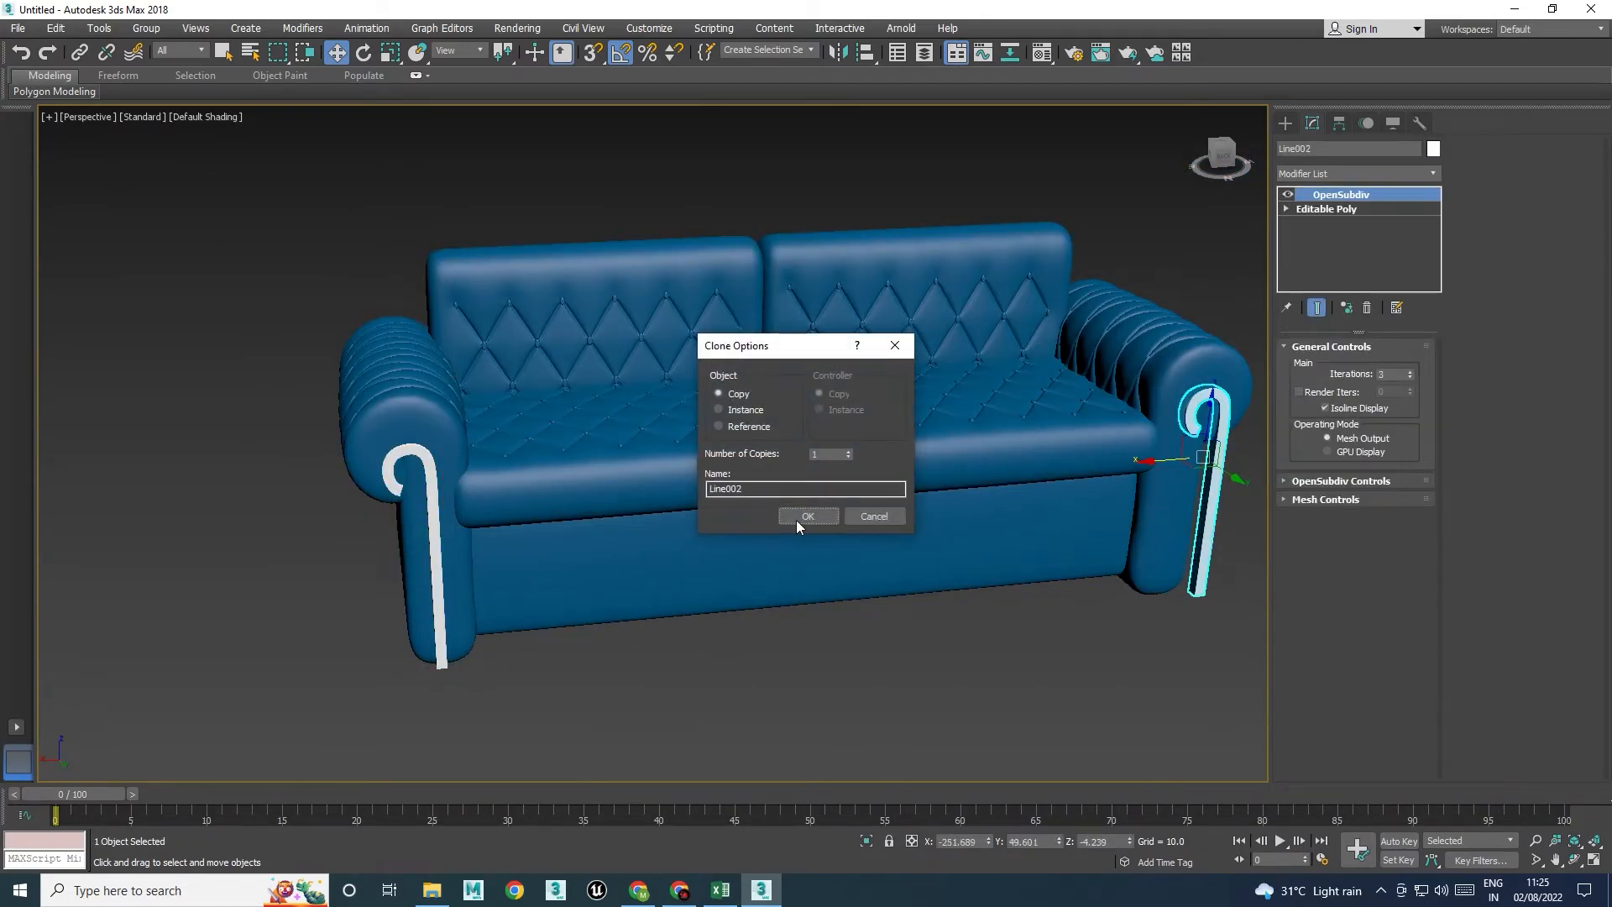
pyautogui.click(806, 516)
pyautogui.click(838, 52)
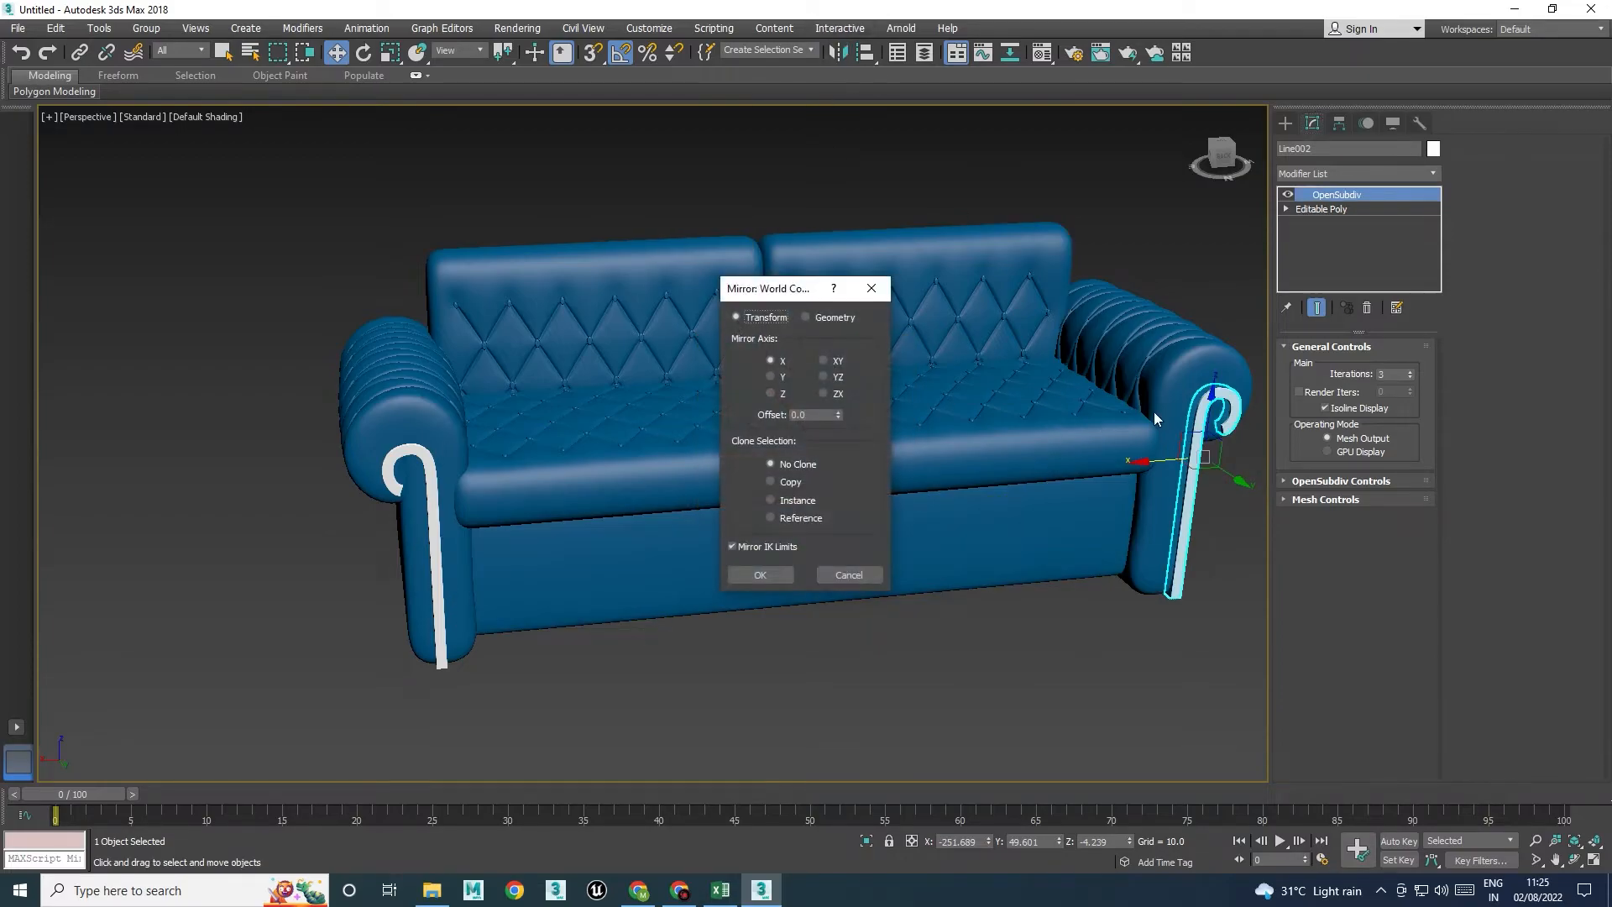
pyautogui.click(759, 575)
# Move the mirrored trim about 4.5 units along X to align it with the front of its armrest
pyautogui.scroll(5, 908, 526)
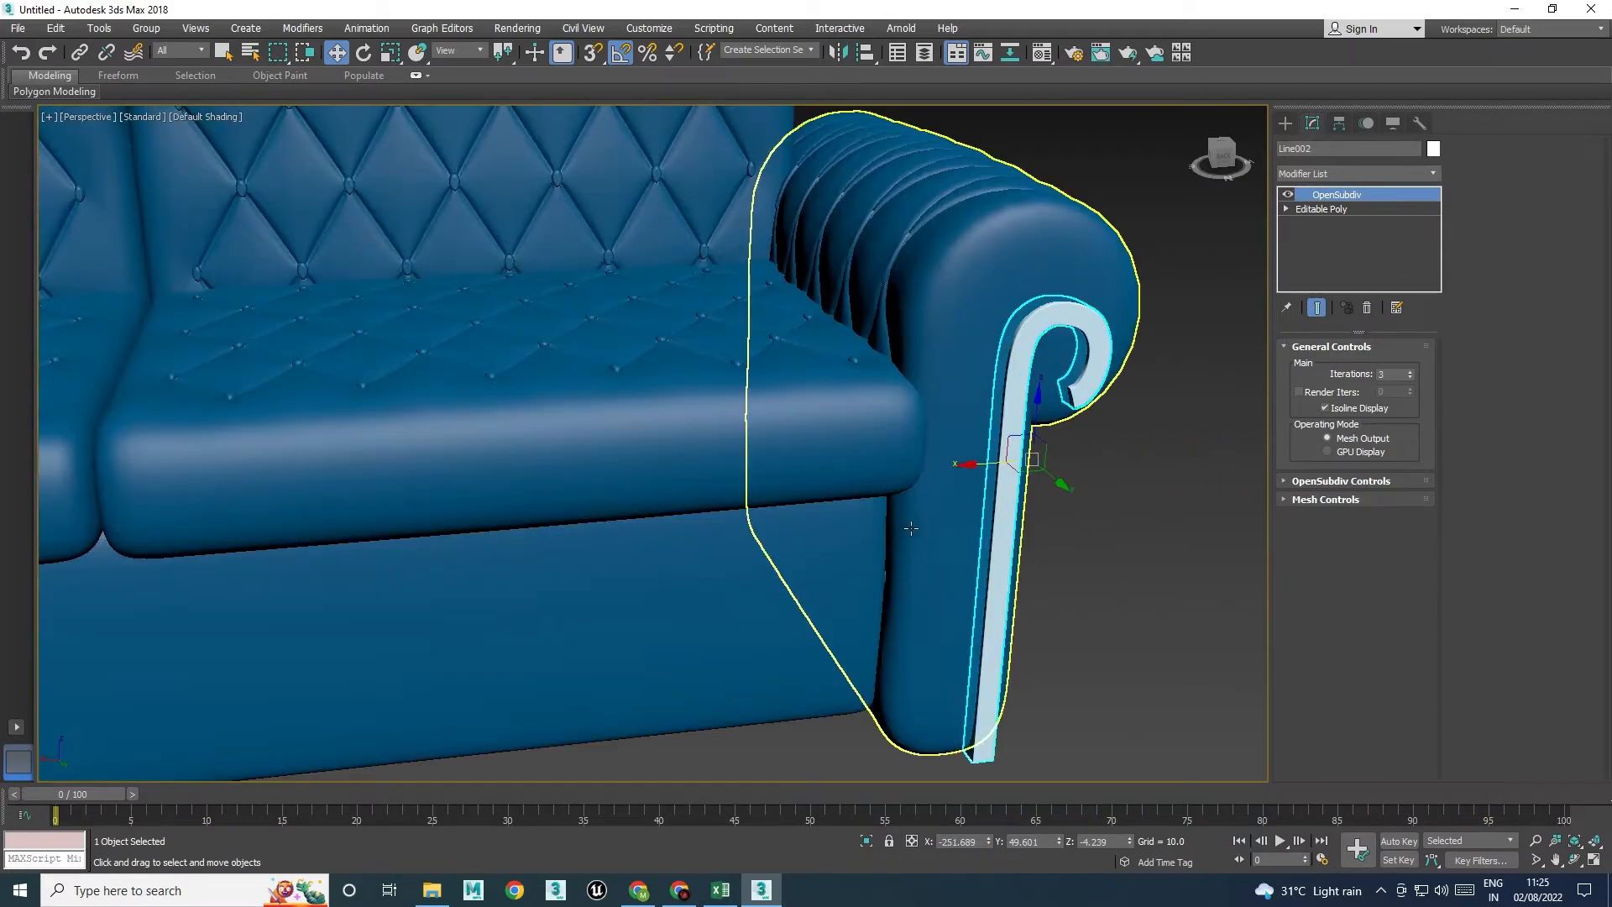
pyautogui.moveTo(986, 479); pyautogui.dragTo(958, 466)
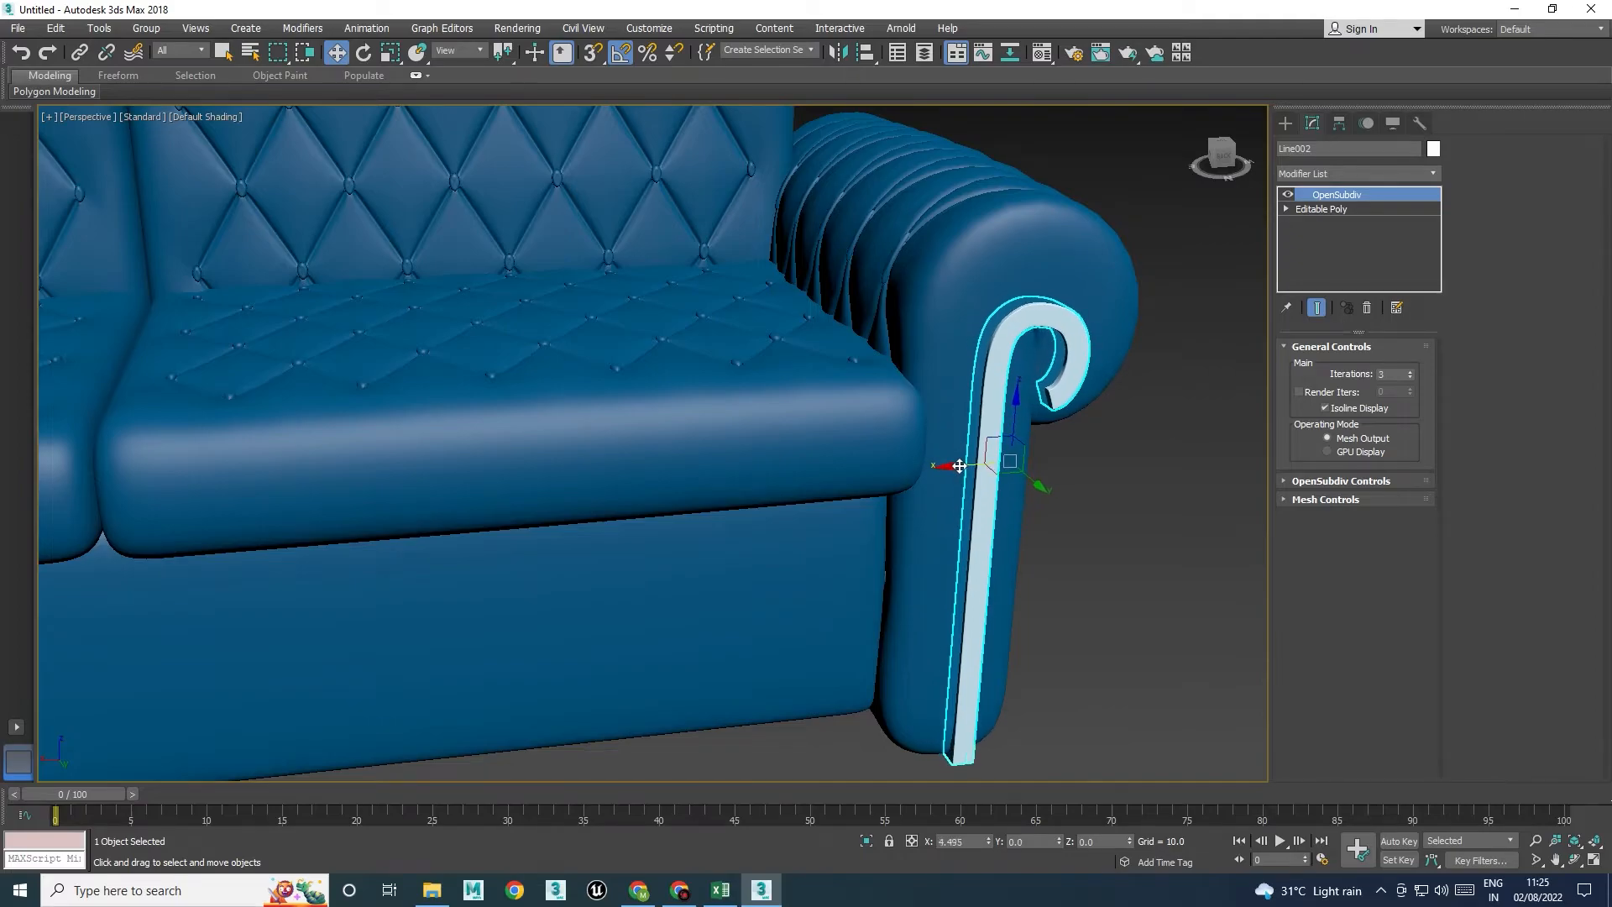
pyautogui.scroll(-5, 1049, 508)
pyautogui.click(975, 457)
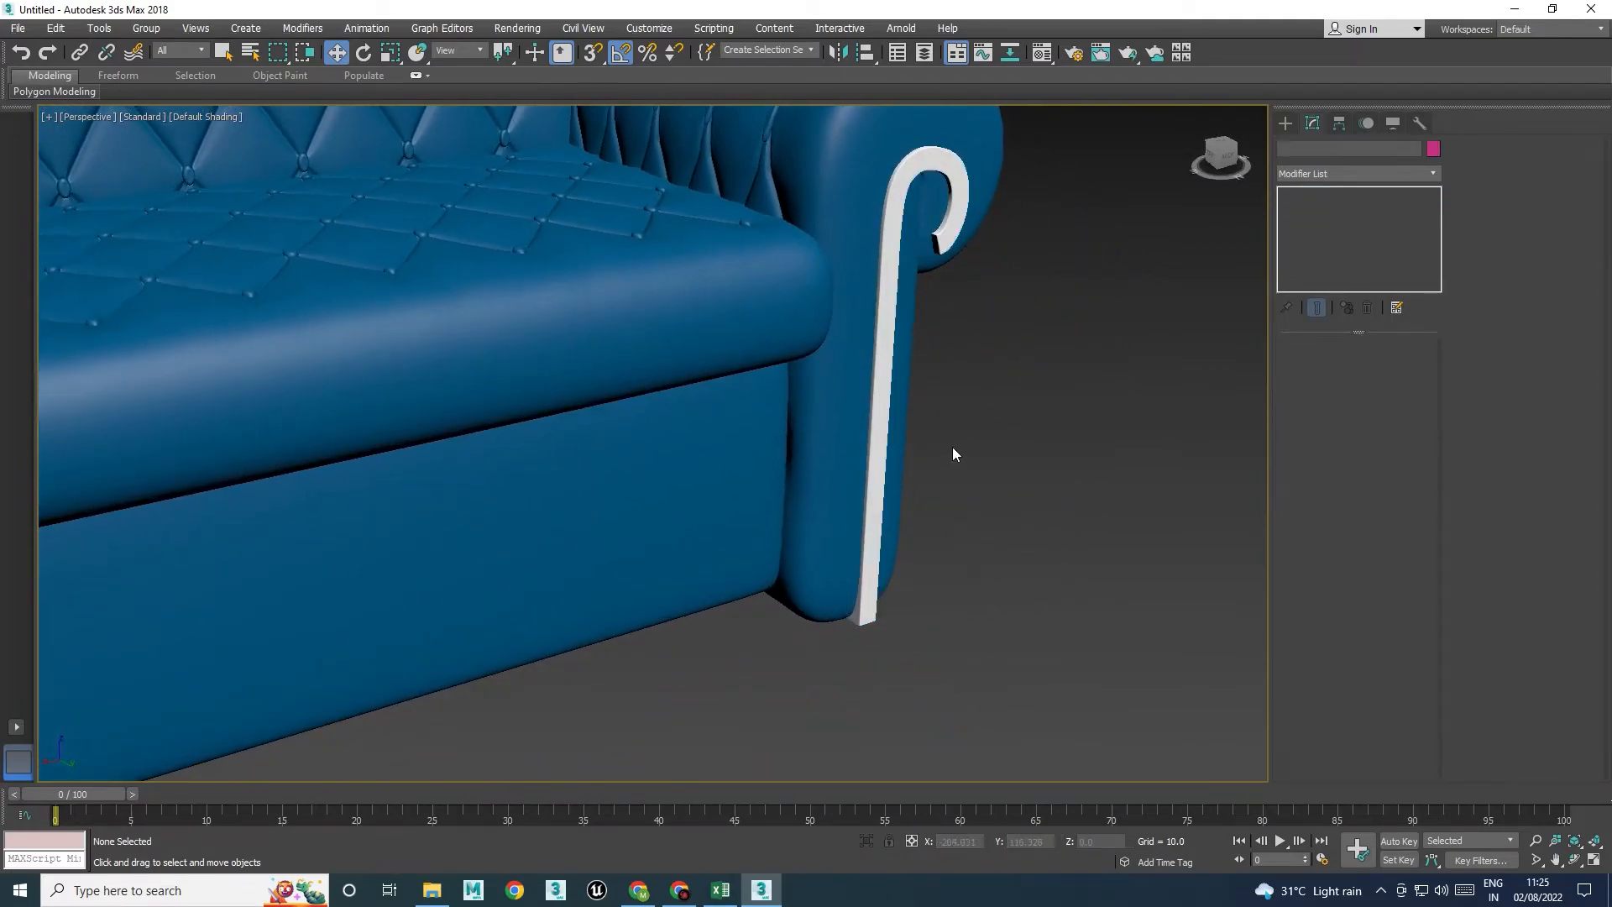
pyautogui.scroll(-4, 957, 521)
pyautogui.keyDown('alt'); pyautogui.moveTo(934, 582); pyautogui.dragTo(895, 574, button='middle'); pyautogui.keyUp('alt')
pyautogui.scroll(2, 873, 571)
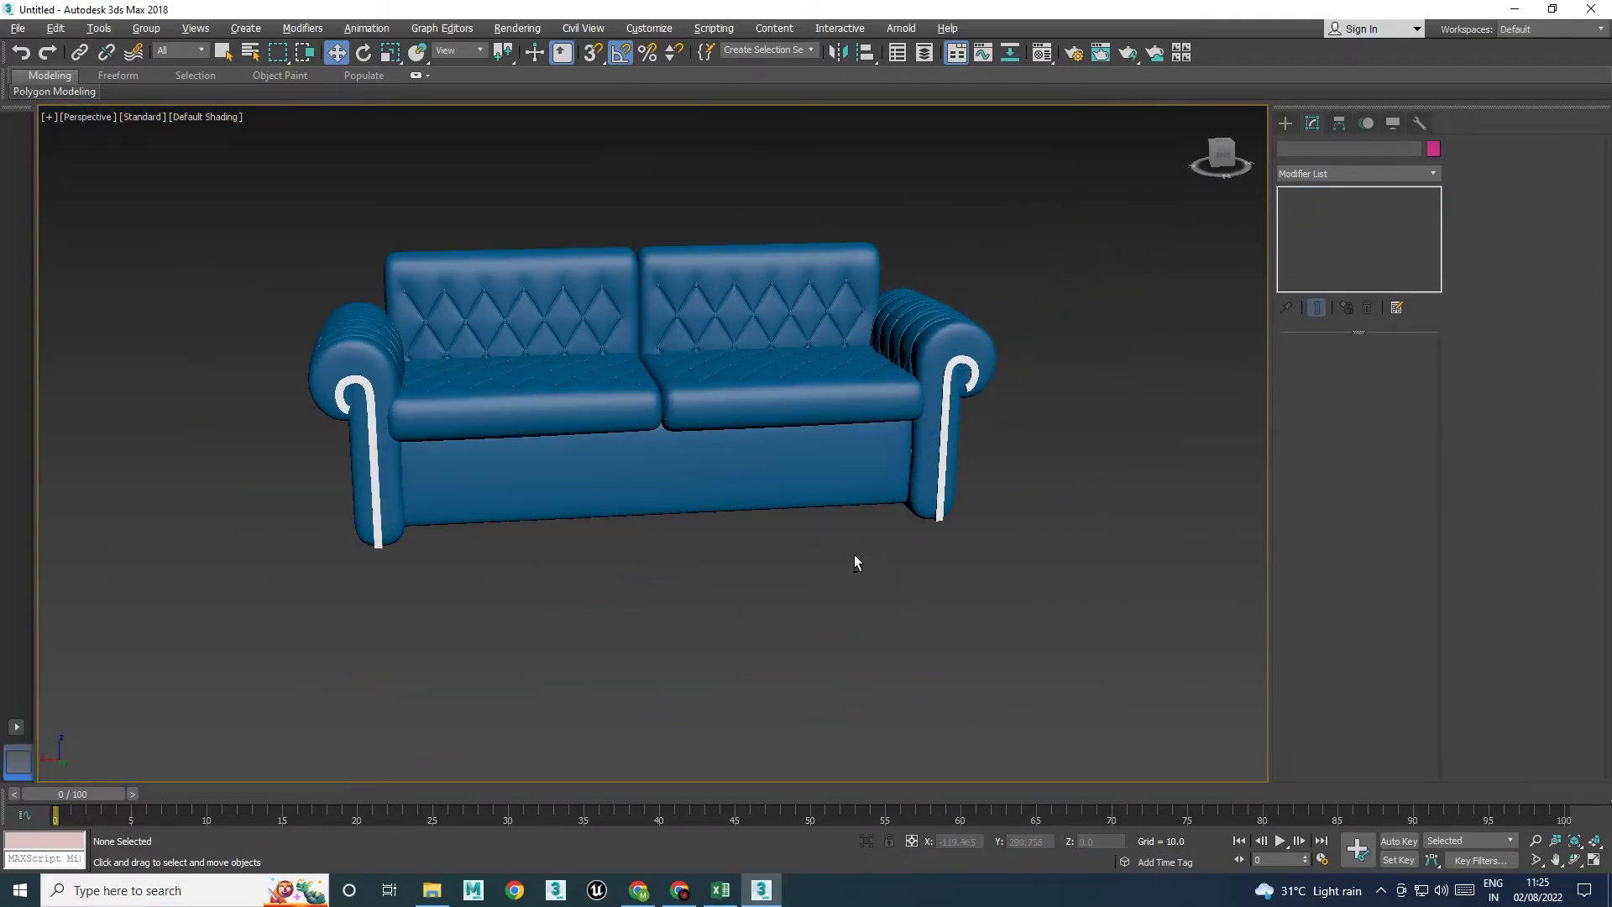
# Draw a rectangle spline about 296 wide and 113 long over the seat footprint between the armrests in the top view
pyautogui.hotkey('alt', 'w')
pyautogui.middleClick(587, 379)
pyautogui.hotkey('alt', 'w')
pyautogui.scroll(-5, 672, 378)
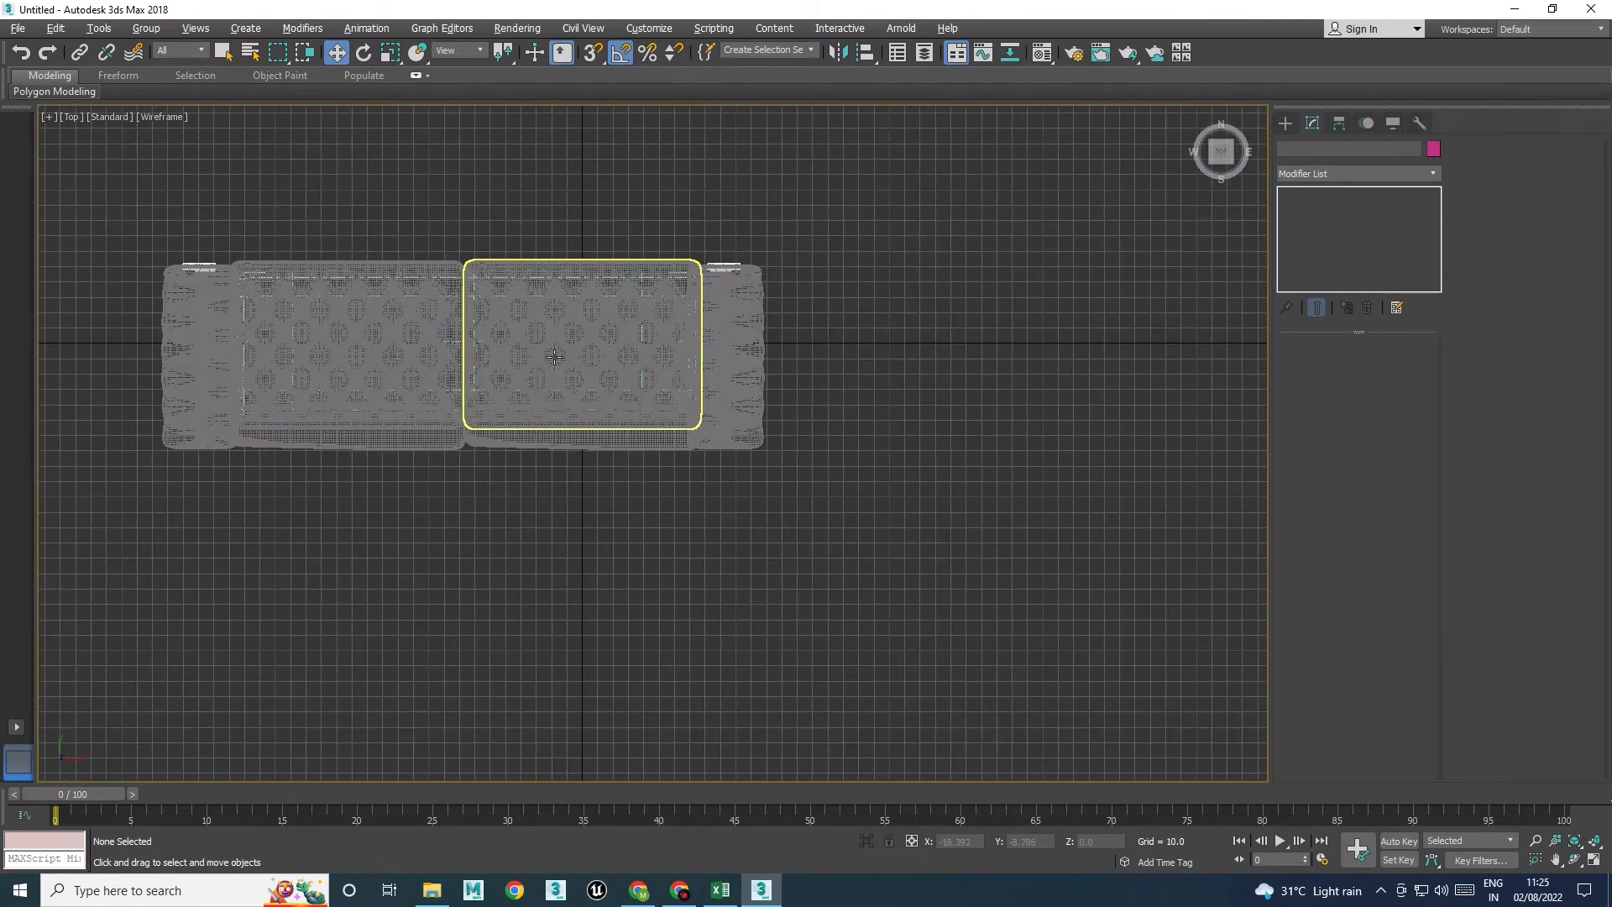
pyautogui.moveTo(719, 383); pyautogui.dragTo(756, 374, button='middle')
pyautogui.click(1285, 123)
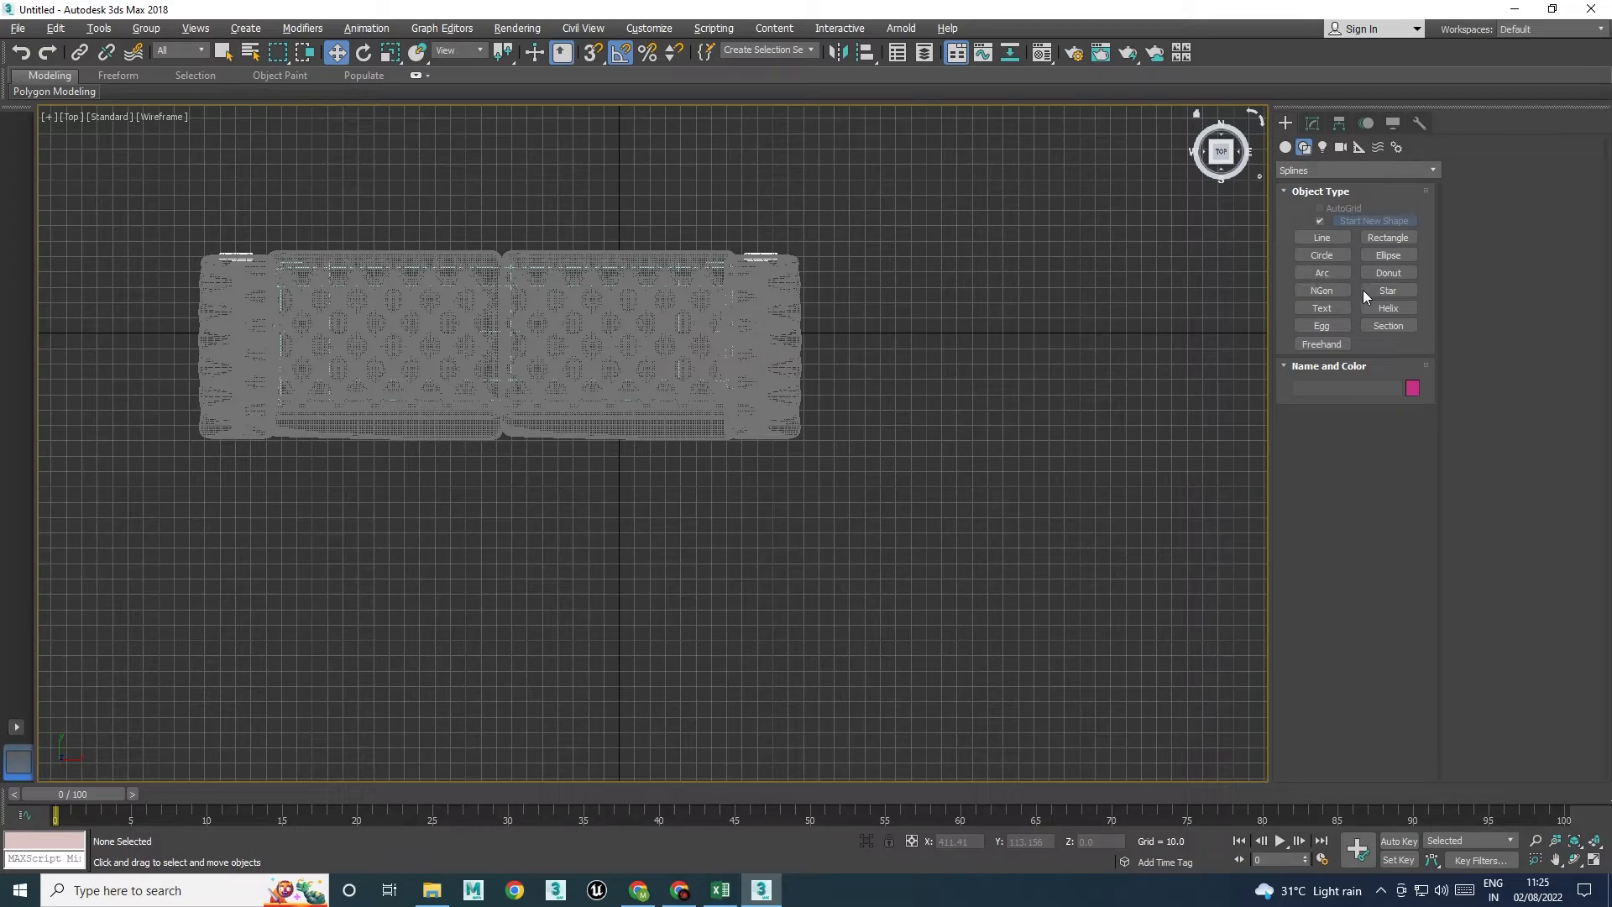
pyautogui.click(1398, 240)
pyautogui.moveTo(273, 265); pyautogui.dragTo(727, 437)
pyautogui.click(728, 423)
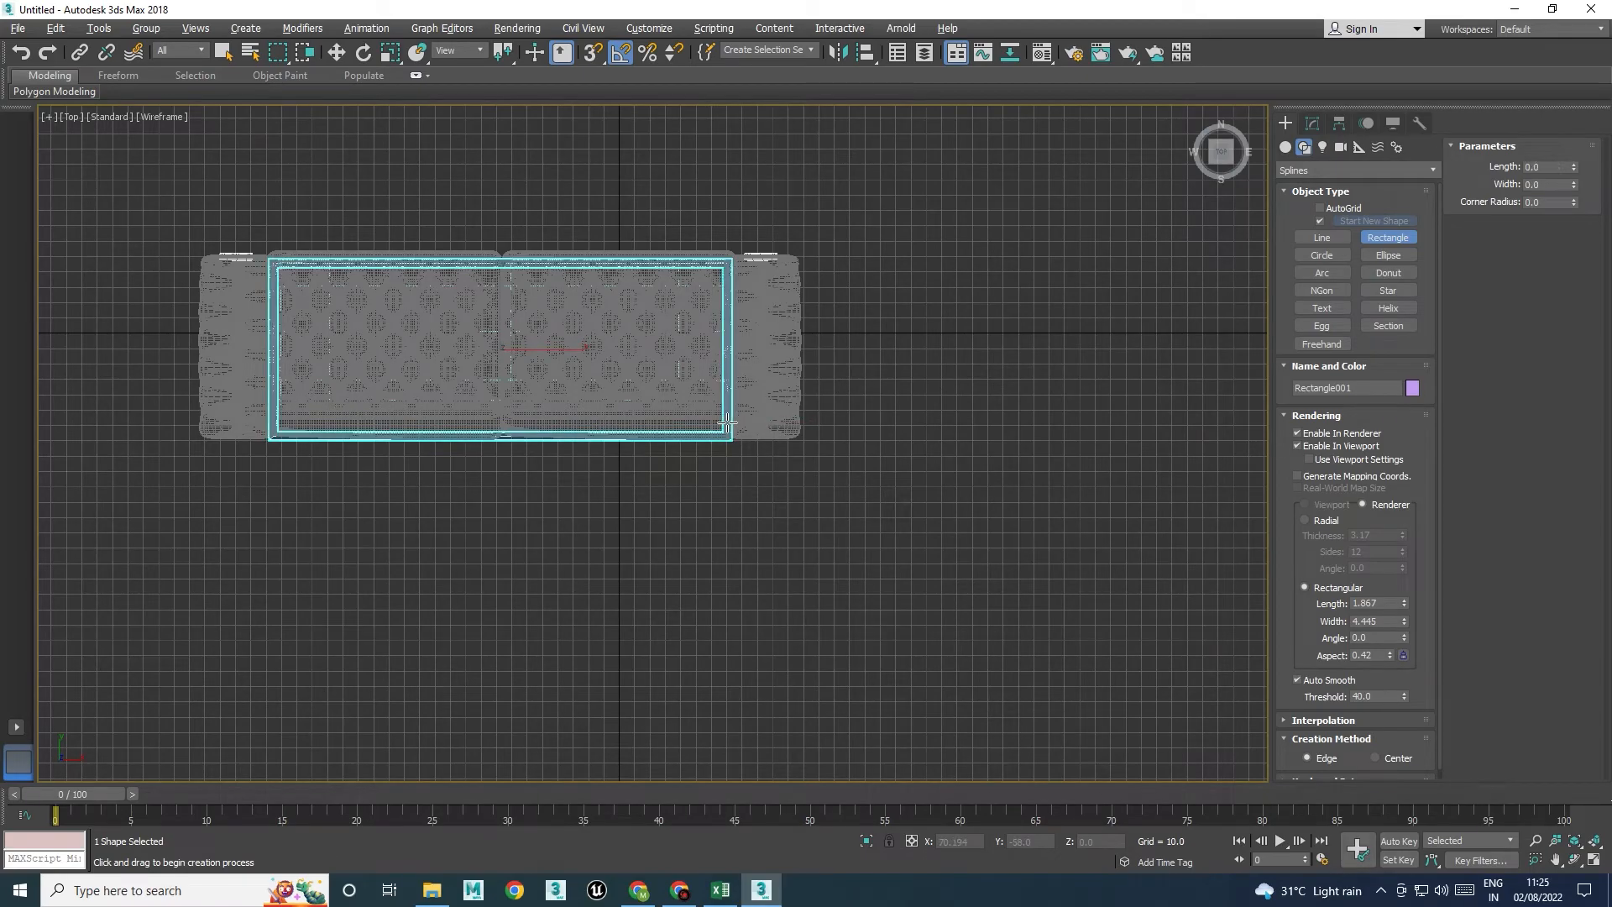
# Lower the rectangle about 61 units along Z to the bottom edge of the sofa base
pyautogui.rightClick(732, 425)
pyautogui.hotkey('alt', 'w')
pyautogui.hotkey('alt', 'w')
pyautogui.scroll(3, 620, 458)
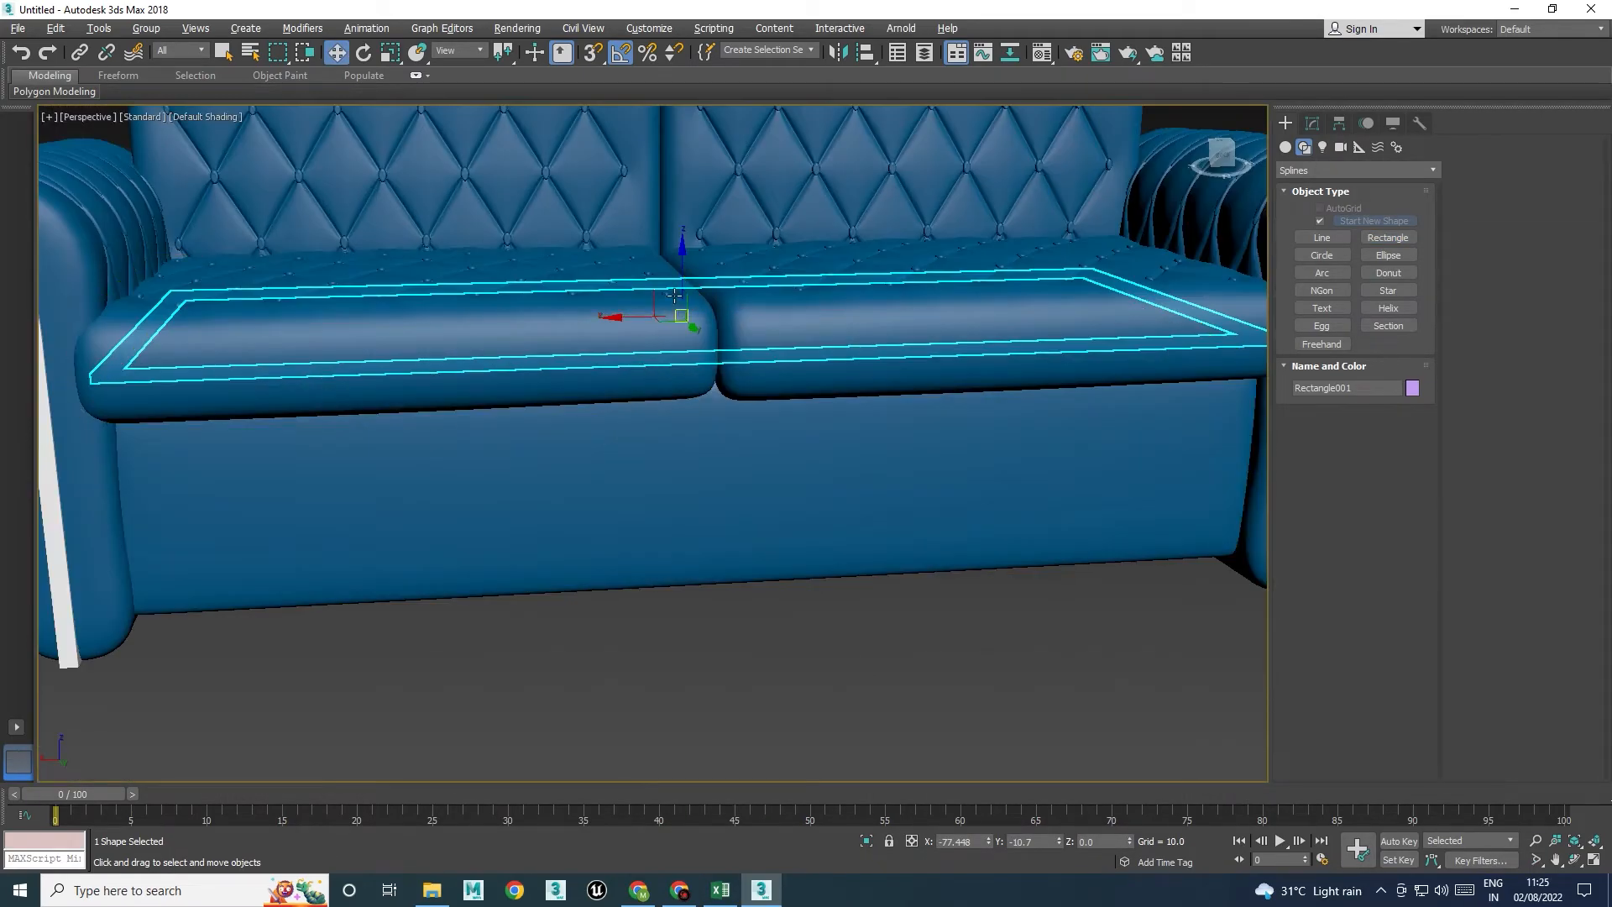
pyautogui.moveTo(684, 262); pyautogui.dragTo(717, 461)
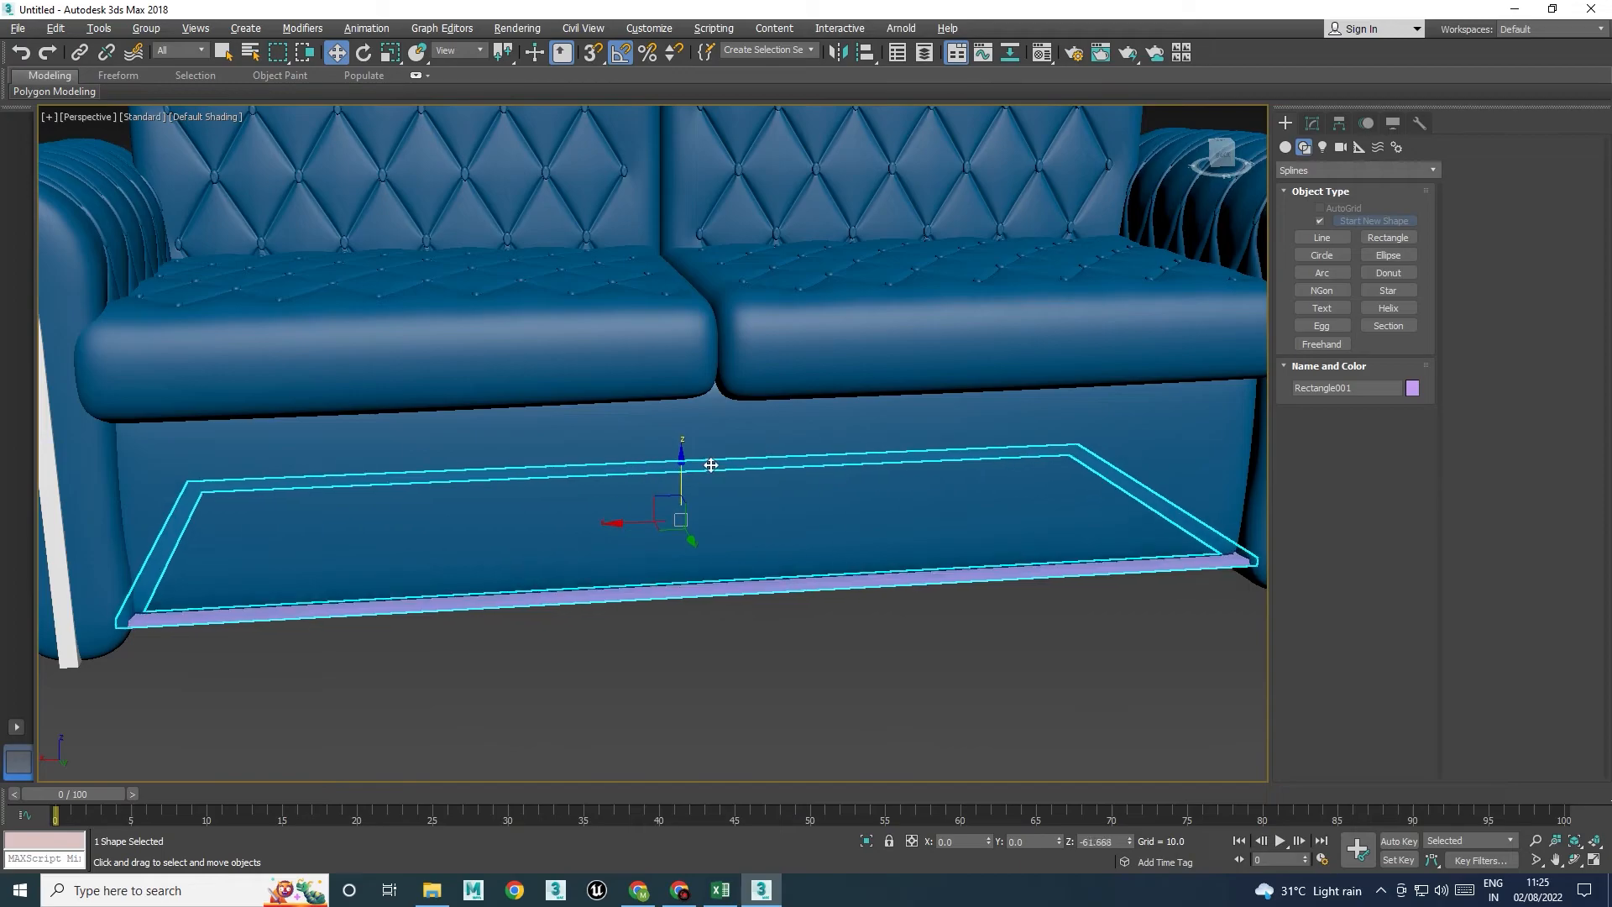
pyautogui.keyDown('alt'); pyautogui.moveTo(545, 543); pyautogui.dragTo(663, 537, button='middle'); pyautogui.keyUp('alt')
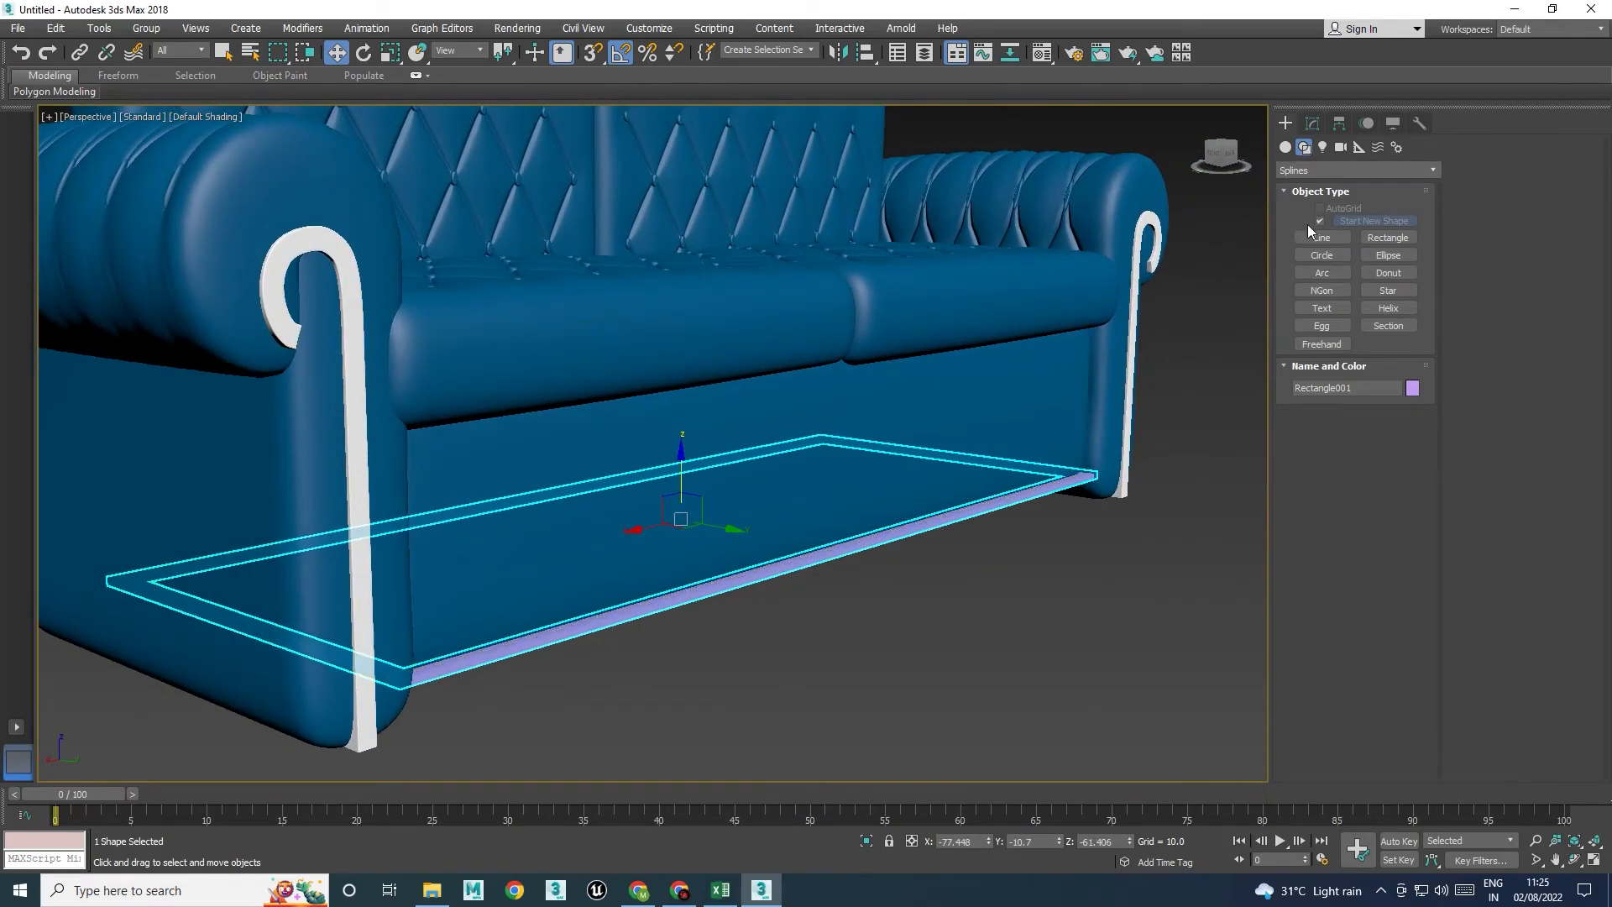
# Set the rectangle's rectangular rendering length to 2.95 and change its object color to white
pyautogui.click(1312, 123)
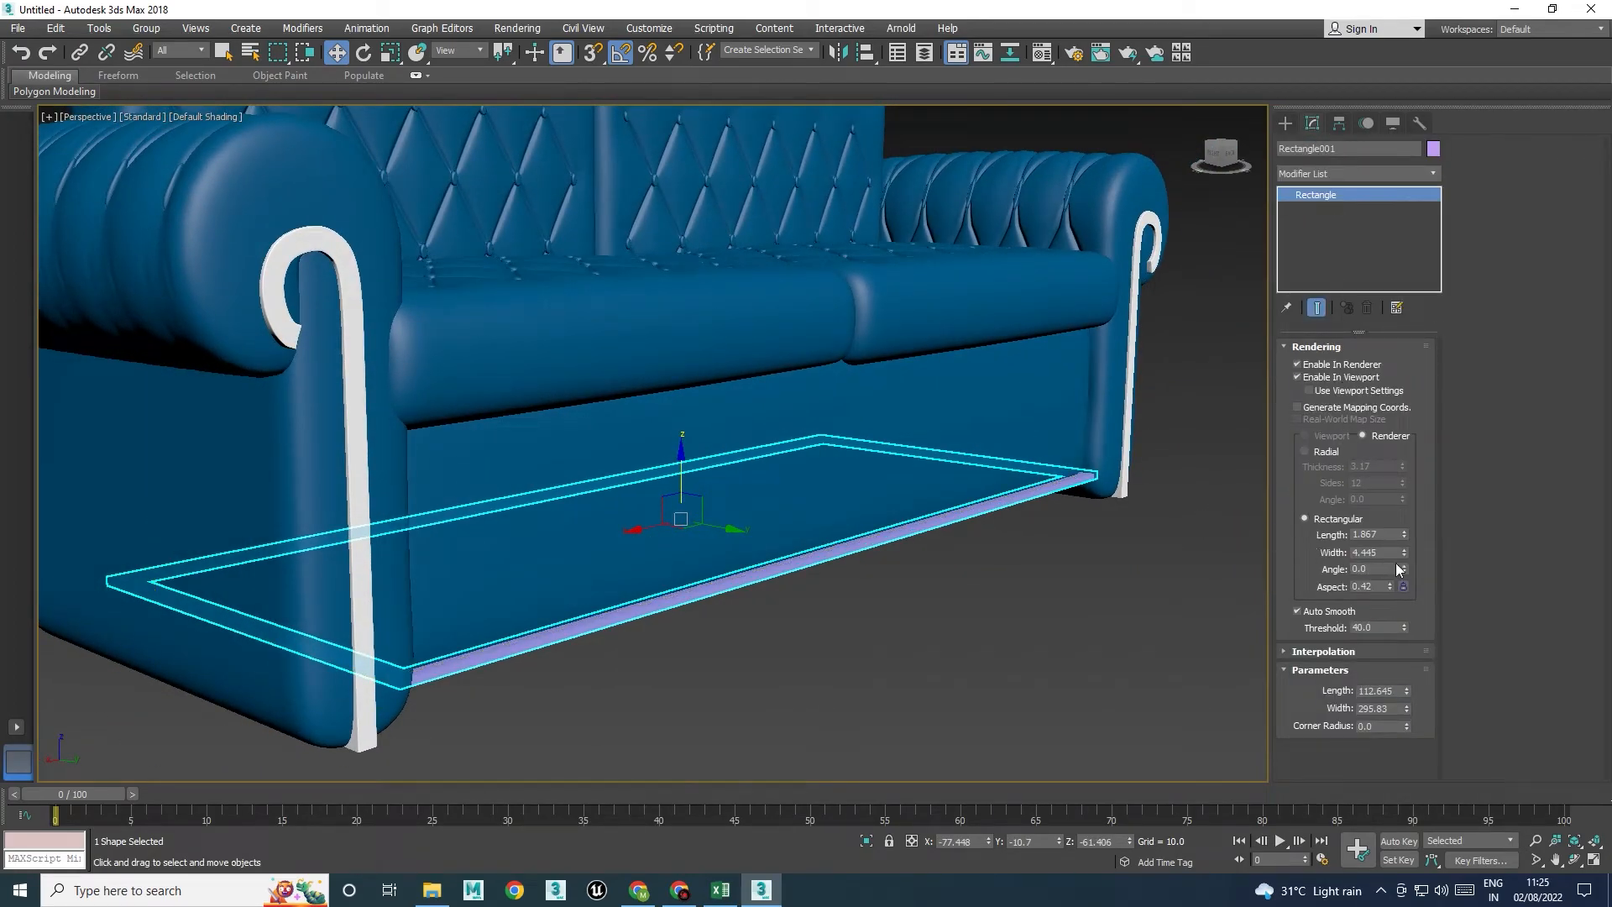
pyautogui.moveTo(1404, 534); pyautogui.dragTo(1283, 457)
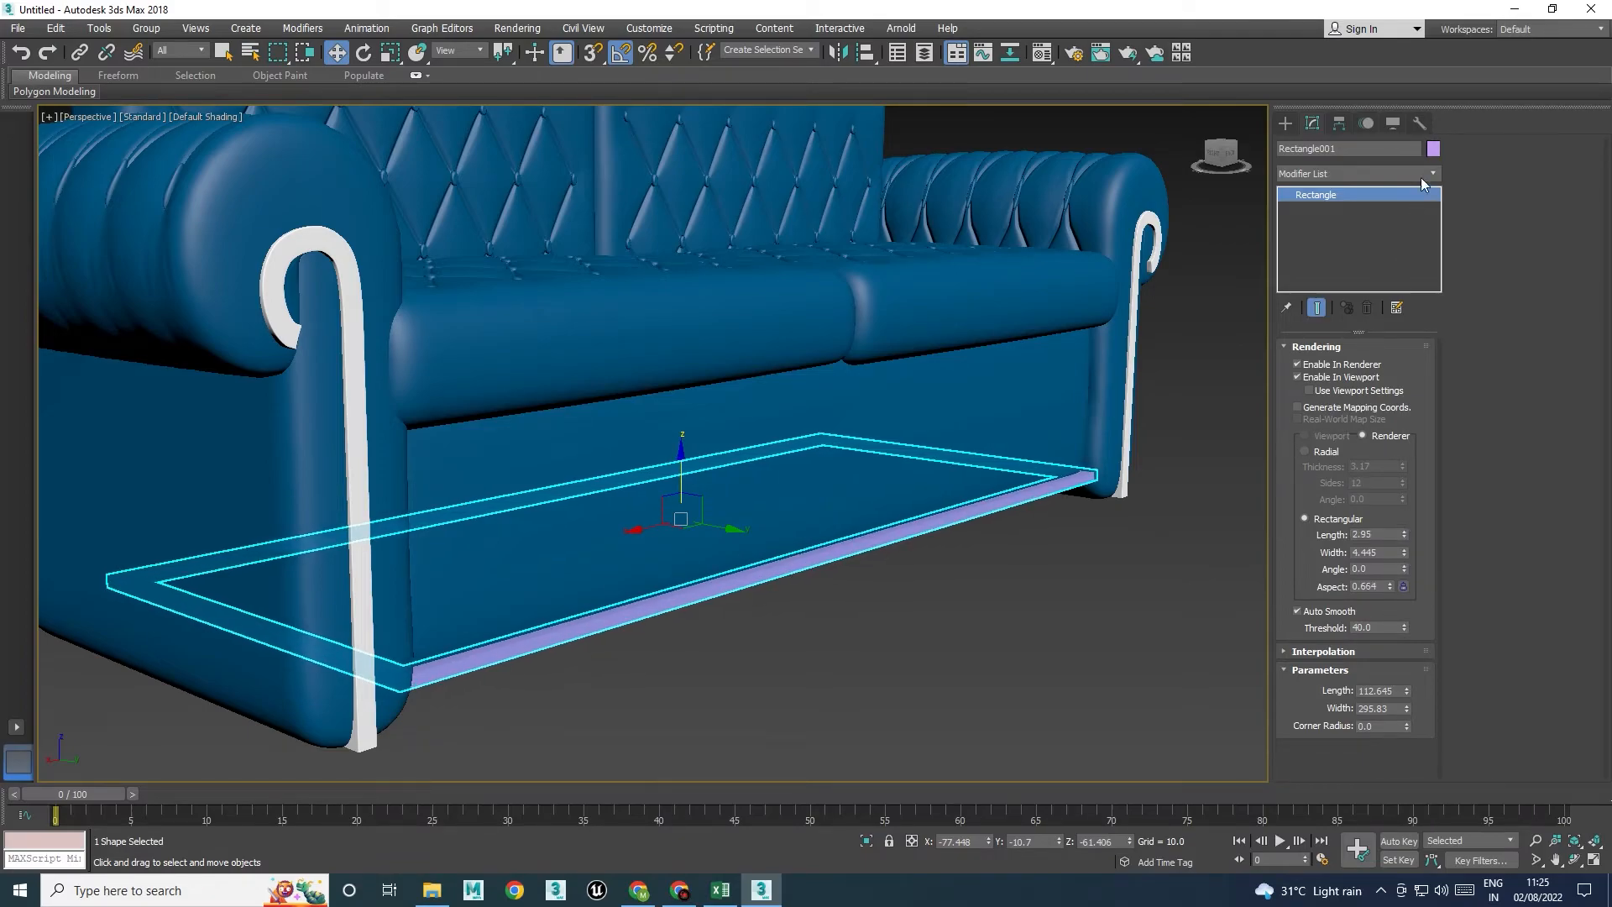
pyautogui.click(1432, 149)
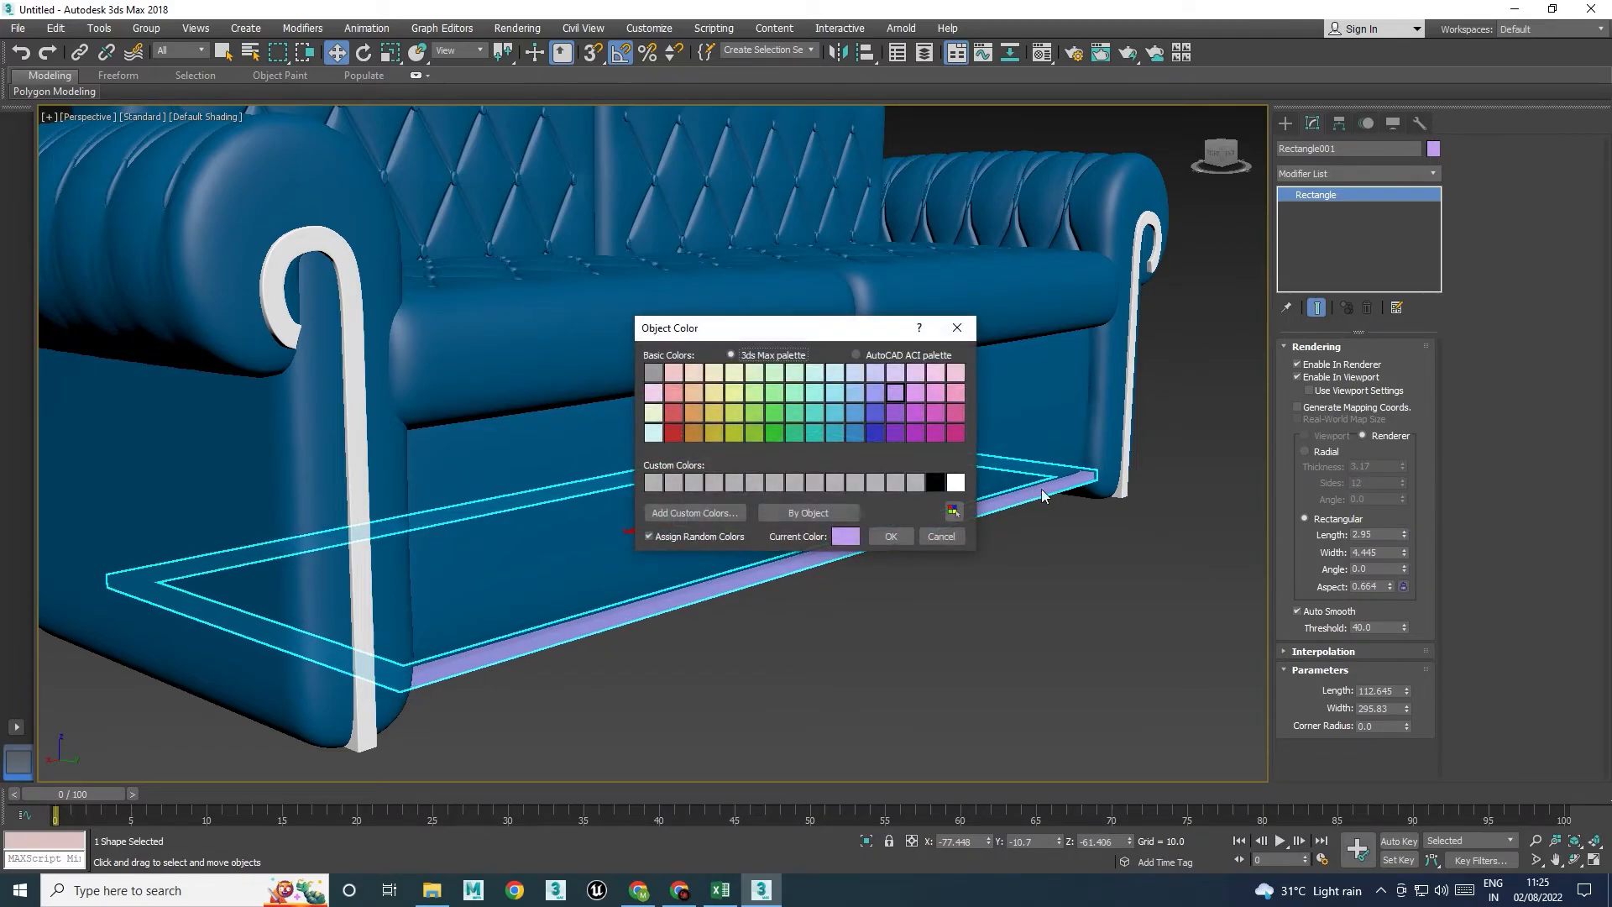
pyautogui.click(909, 536)
# Thicken the white rectangle's rectangular rendering profile to length 5.457 and width 5.823
pyautogui.scroll(3, 965, 537)
pyautogui.keyDown('alt'); pyautogui.moveTo(965, 504); pyautogui.dragTo(1057, 460, button='middle'); pyautogui.keyUp('alt')
pyautogui.moveTo(1402, 532); pyautogui.dragTo(1404, 462)
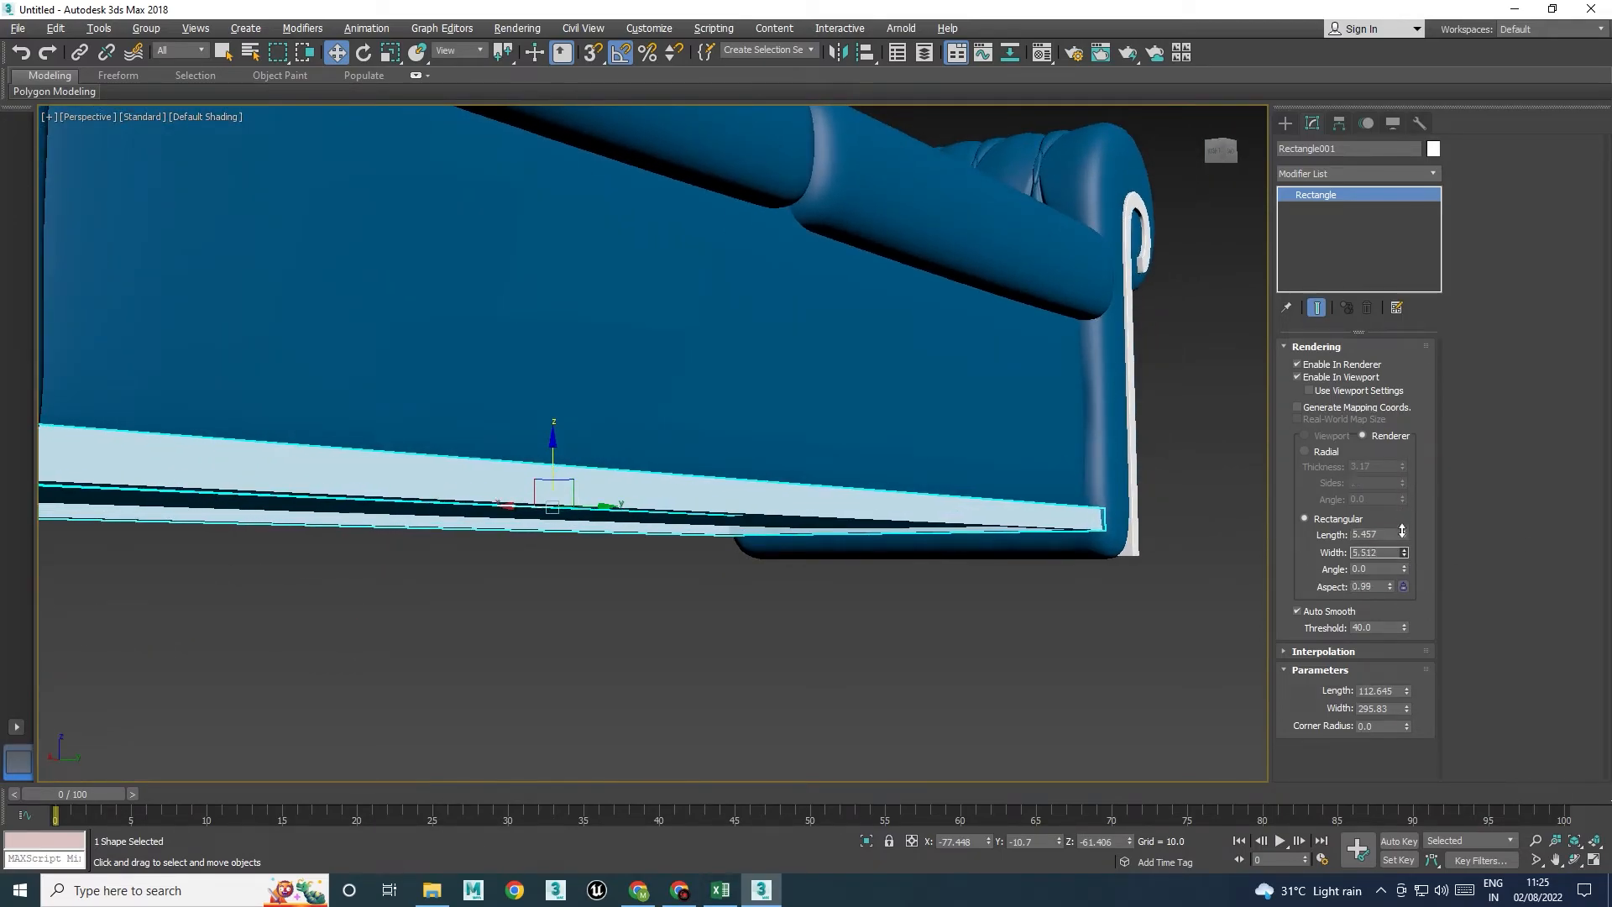
pyautogui.keyDown('alt'); pyautogui.moveTo(862, 575); pyautogui.dragTo(864, 623, button='middle'); pyautogui.keyUp('alt')
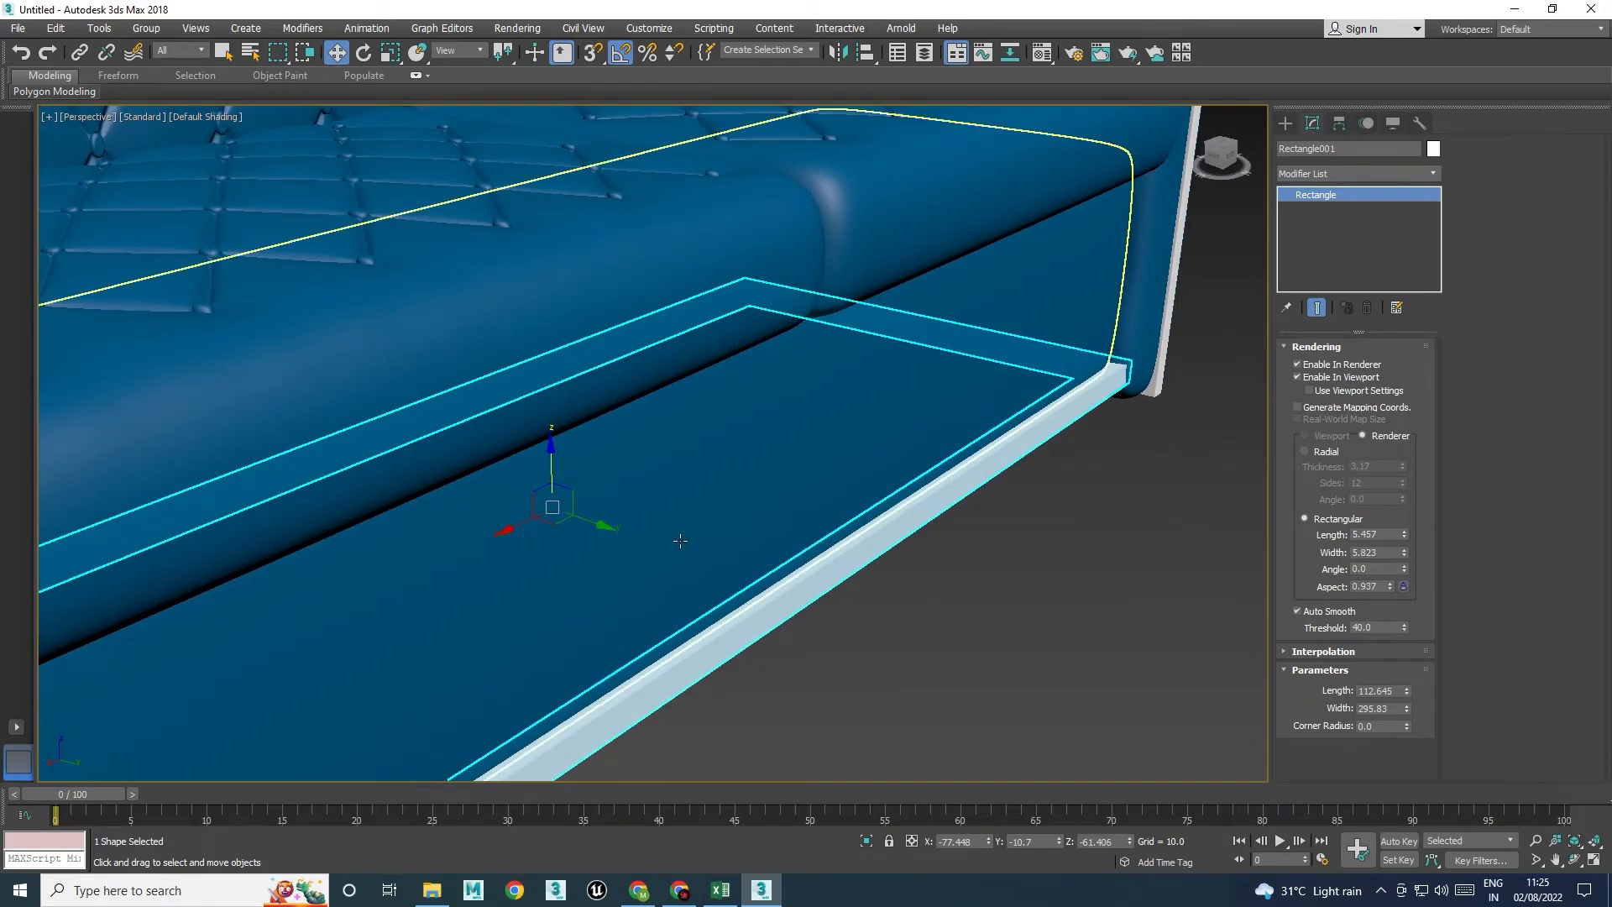
# Shift the white frame back about 6.3 units along Y and fine-tune its height under the front of the base
pyautogui.moveTo(592, 523); pyautogui.dragTo(567, 526)
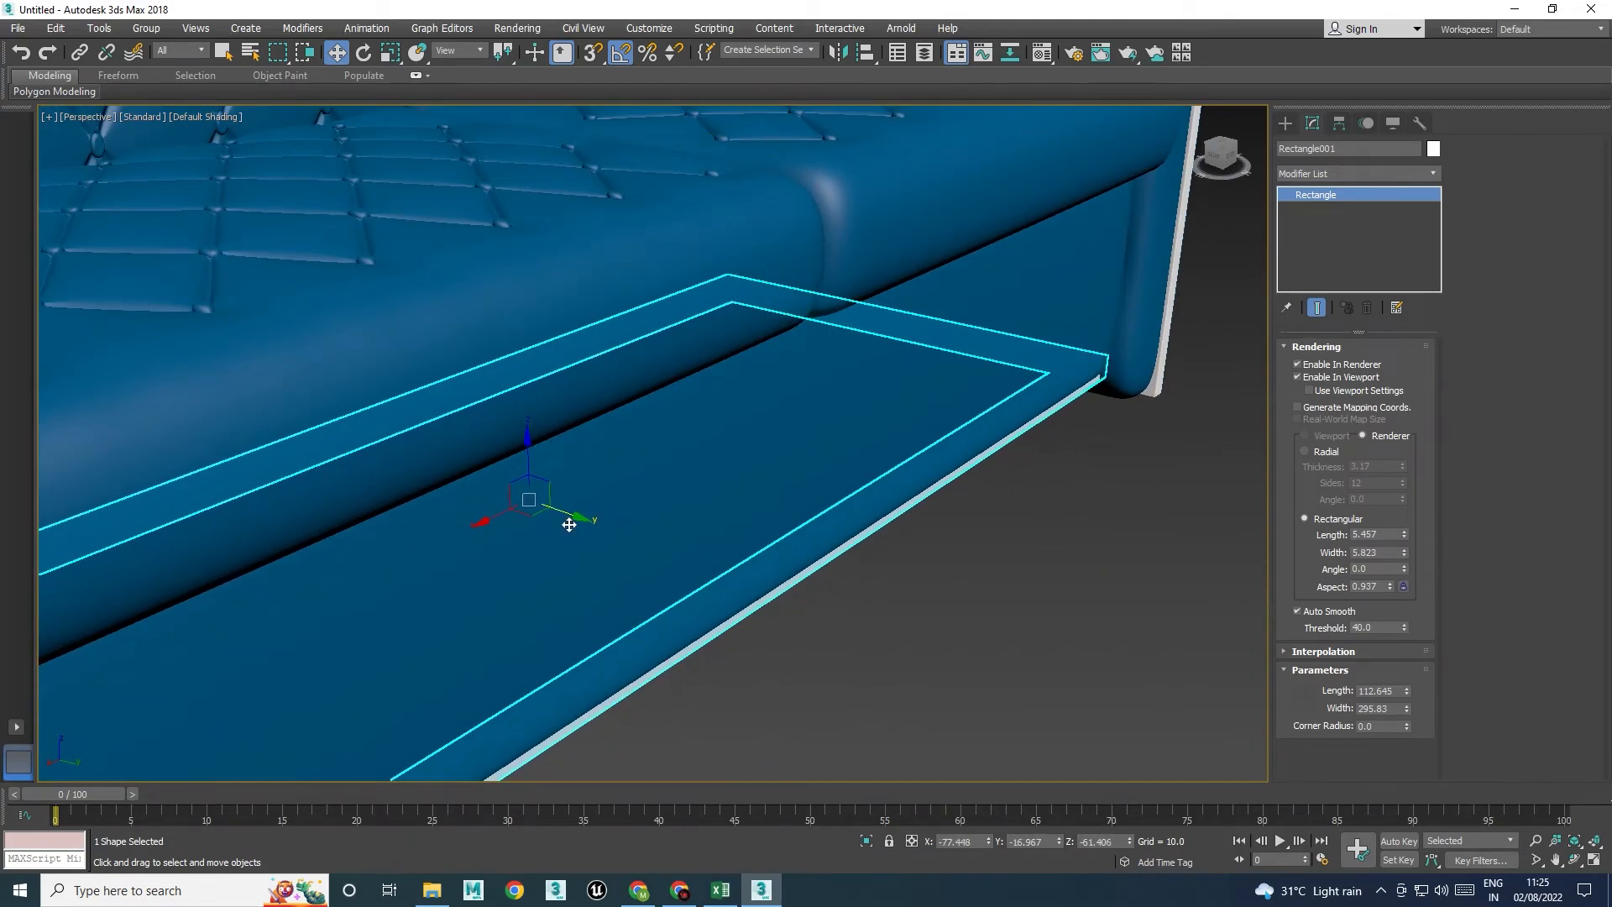
pyautogui.keyDown('alt'); pyautogui.moveTo(567, 526); pyautogui.dragTo(668, 585, button='middle'); pyautogui.keyUp('alt')
pyautogui.scroll(-2, 697, 598)
pyautogui.scroll(-4, 633, 503)
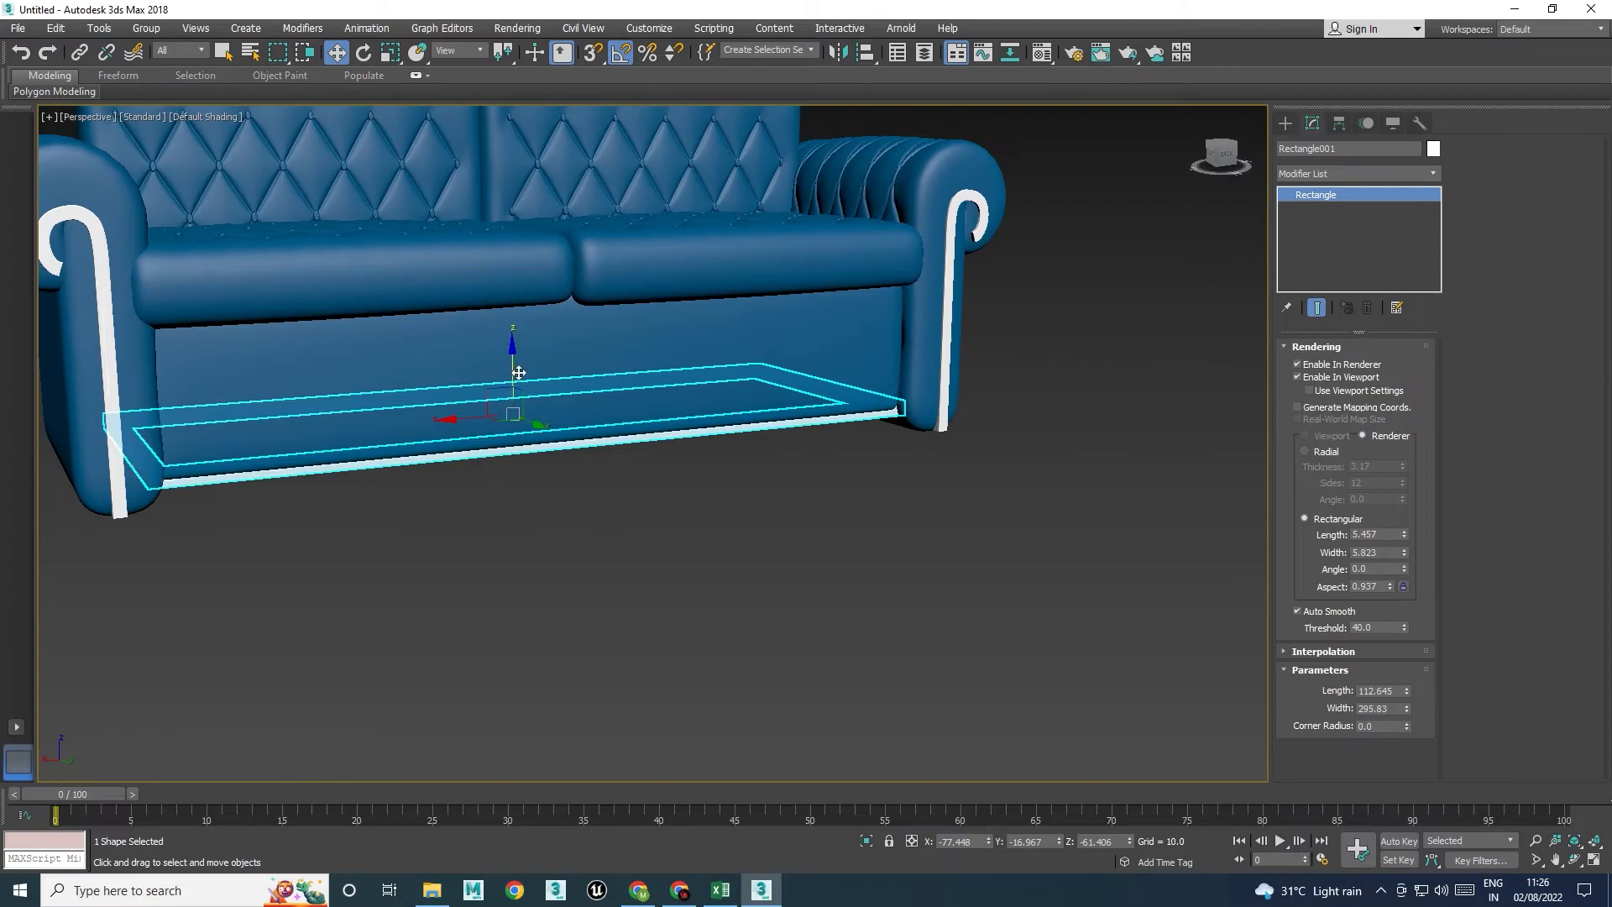
pyautogui.moveTo(515, 363); pyautogui.dragTo(516, 364)
pyautogui.click(583, 508)
pyautogui.keyDown('alt'); pyautogui.moveTo(583, 508); pyautogui.dragTo(832, 600, button='middle'); pyautogui.keyUp('alt')
pyautogui.click(802, 595)
# Convert the frame to Editable Poly and move its rear vertices inward about 10.5 units along Y to the sofa back
pyautogui.hotkey('alt', 'w')
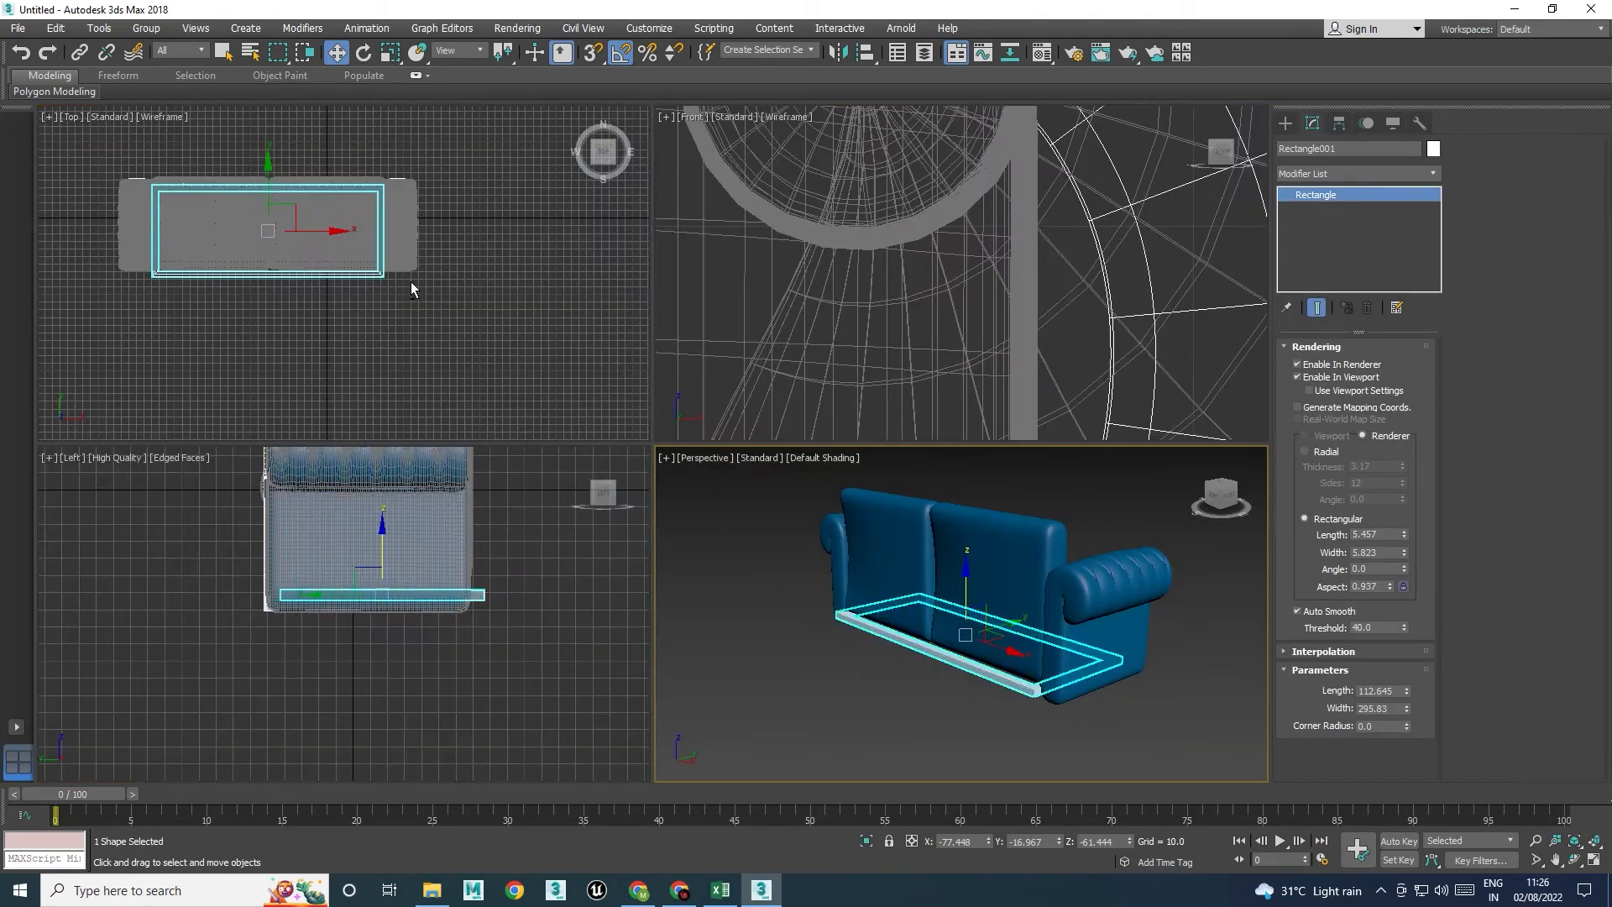
pyautogui.hotkey('alt', 'w')
pyautogui.rightClick(680, 441)
pyautogui.moveTo(731, 610)
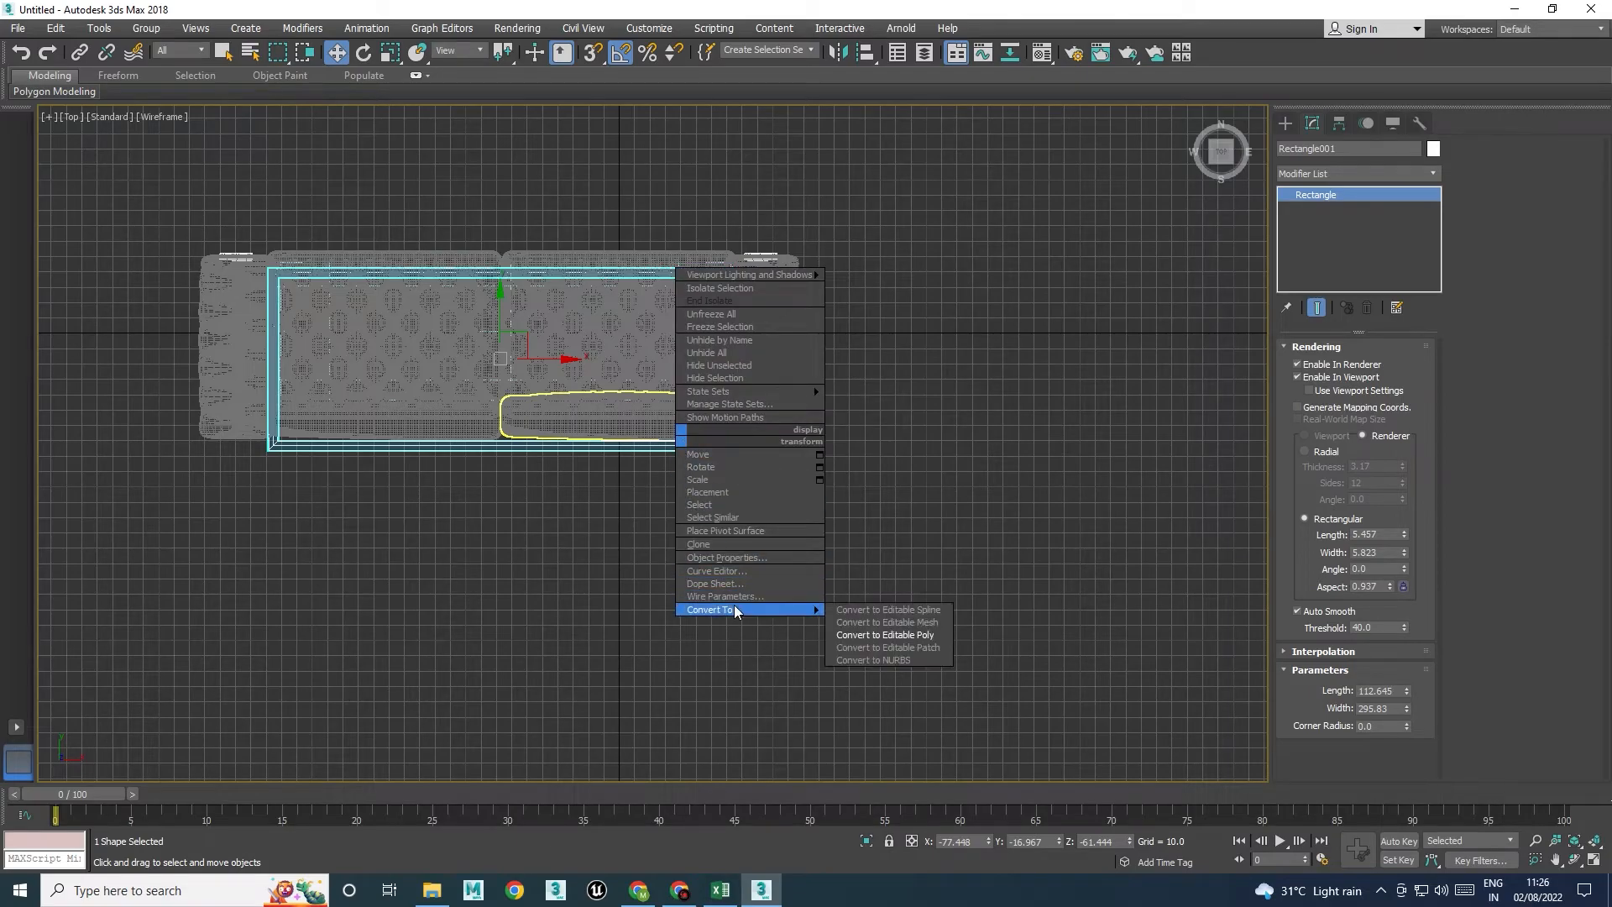
pyautogui.click(870, 636)
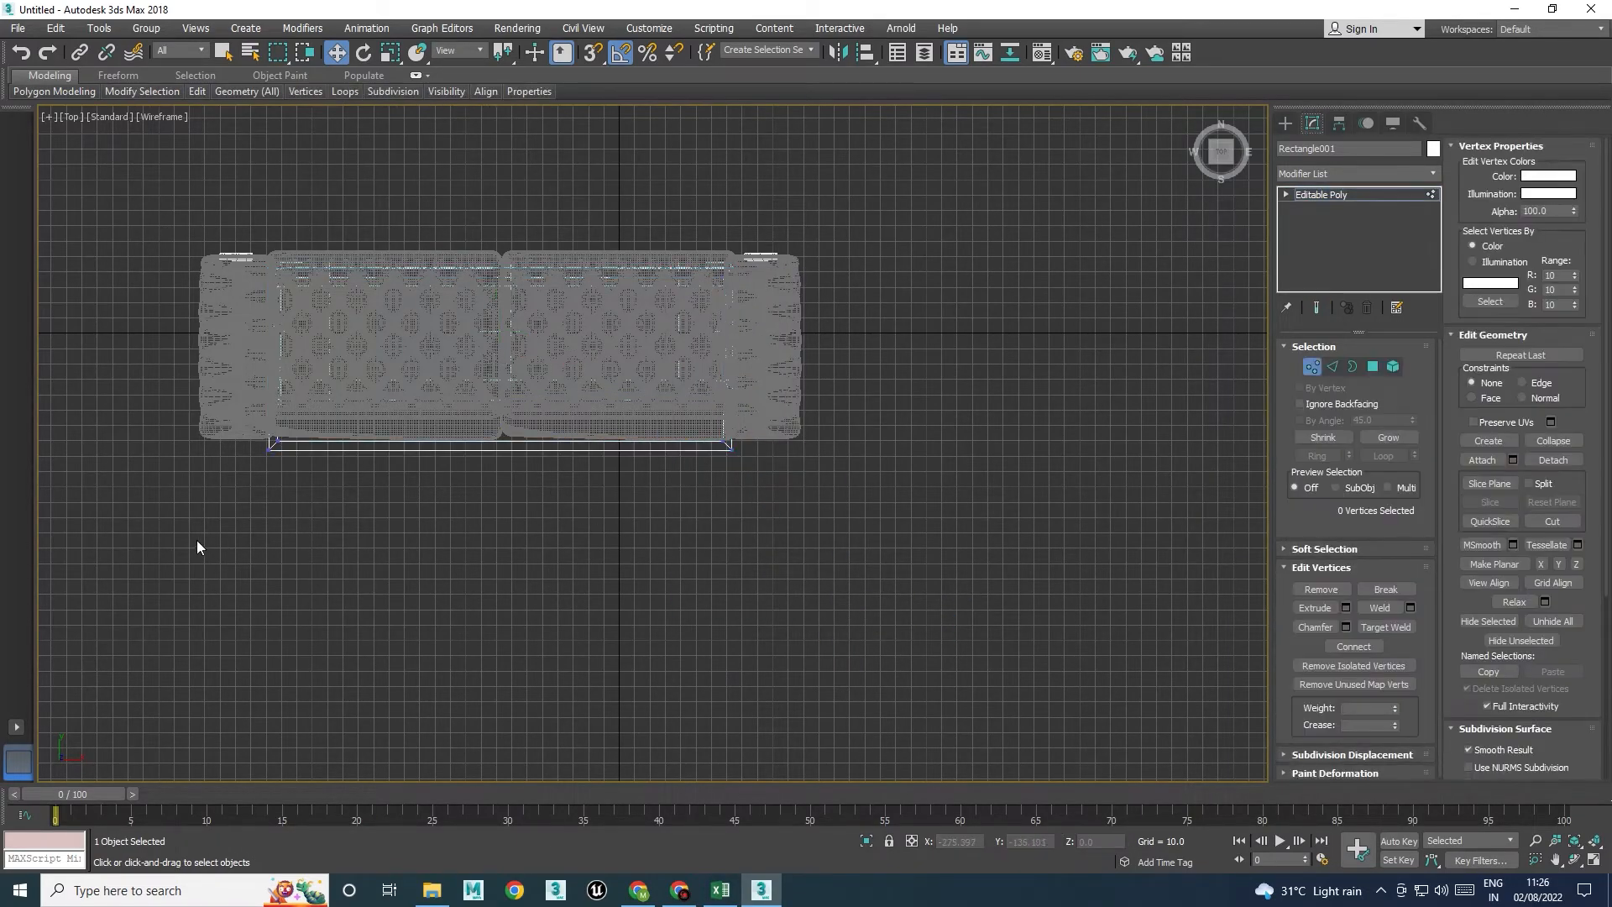
pyautogui.moveTo(502, 403); pyautogui.dragTo(502, 387)
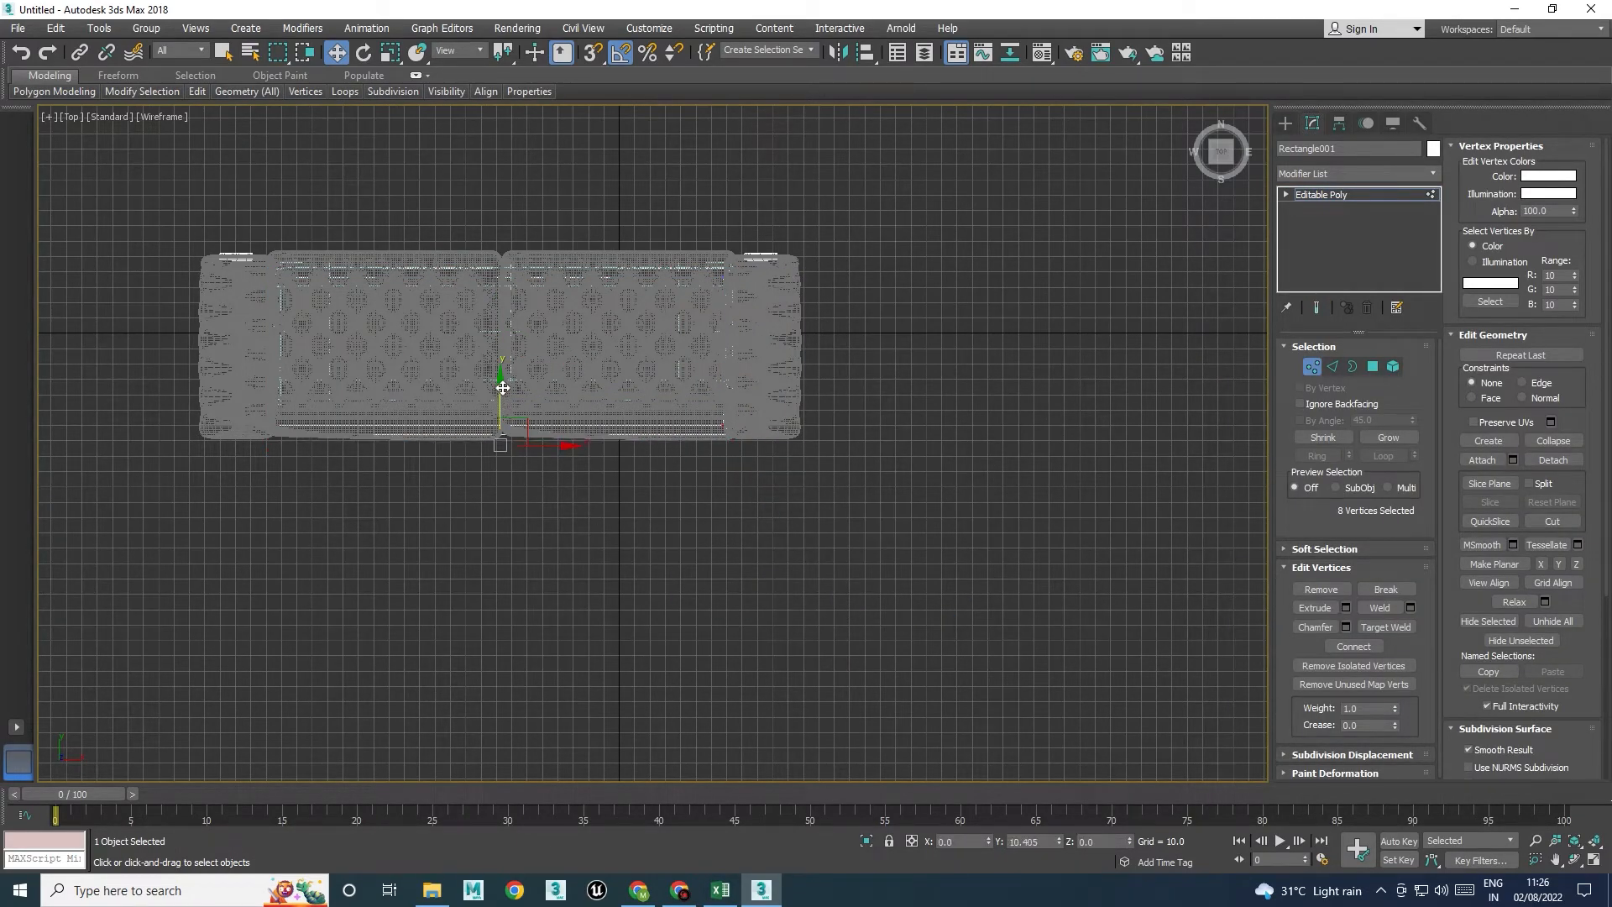
pyautogui.hotkey('alt', 'w')
pyautogui.hotkey('alt', 'w')
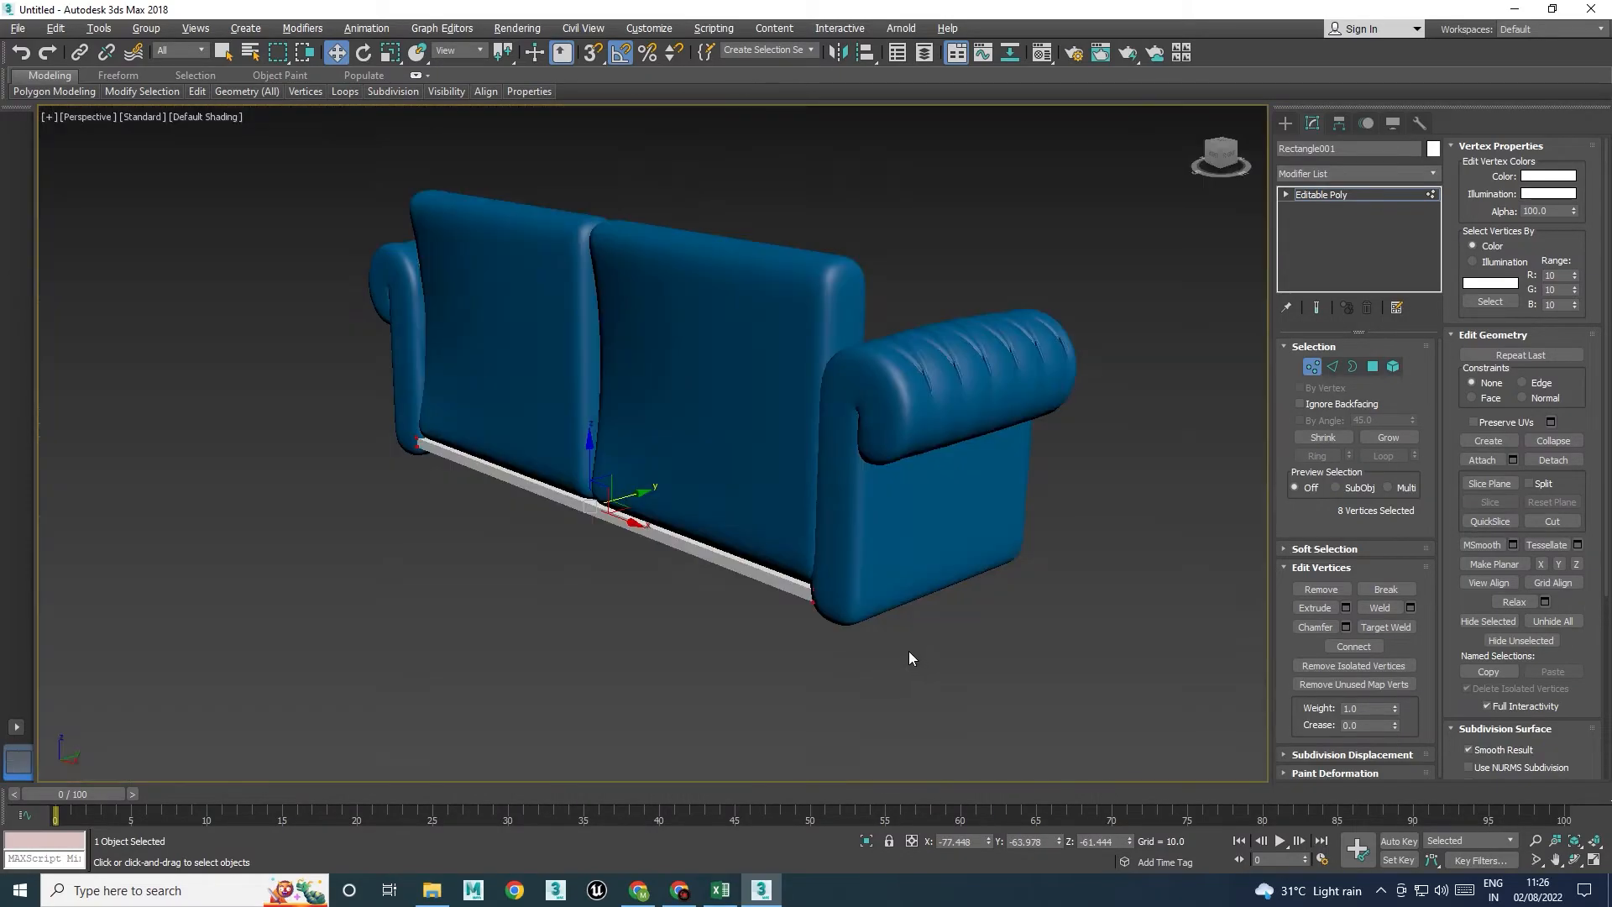
pyautogui.keyDown('alt'); pyautogui.moveTo(773, 601); pyautogui.dragTo(722, 626, button='middle'); pyautogui.keyUp('alt')
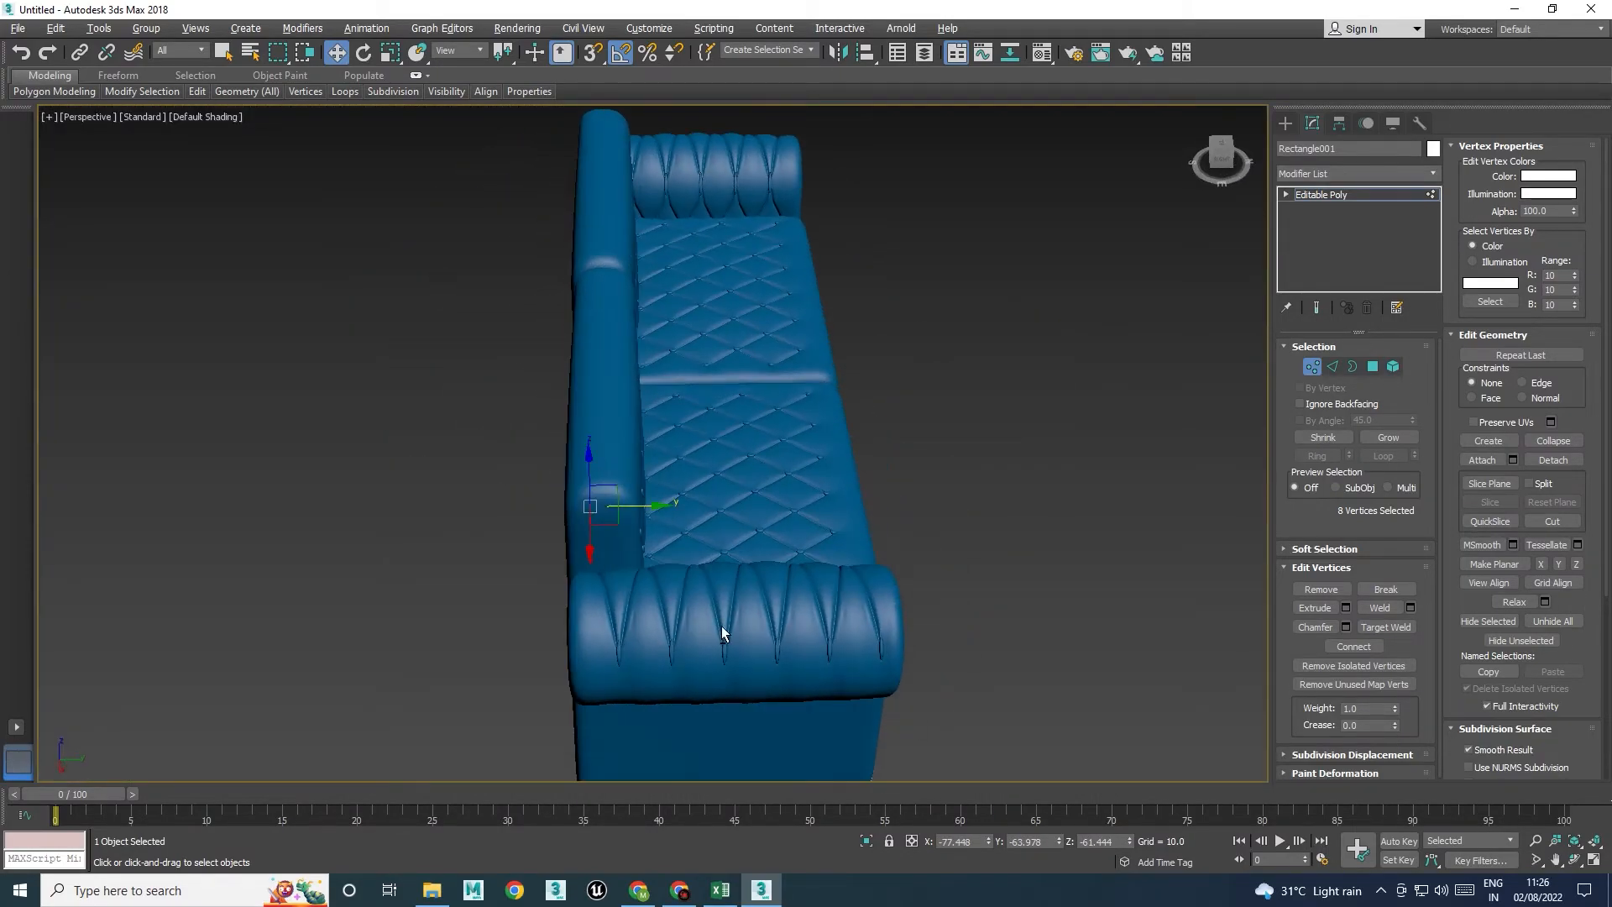
# Isolate the frame, turn on edged faces and return from edge editing to the whole object
pyautogui.click(866, 841)
pyautogui.press('2')
pyautogui.scroll(-3, 739, 522)
pyautogui.keyDown('alt'); pyautogui.moveTo(739, 522); pyautogui.dragTo(588, 524, button='middle'); pyautogui.keyUp('alt')
pyautogui.scroll(4, 588, 524)
pyautogui.press('F4')
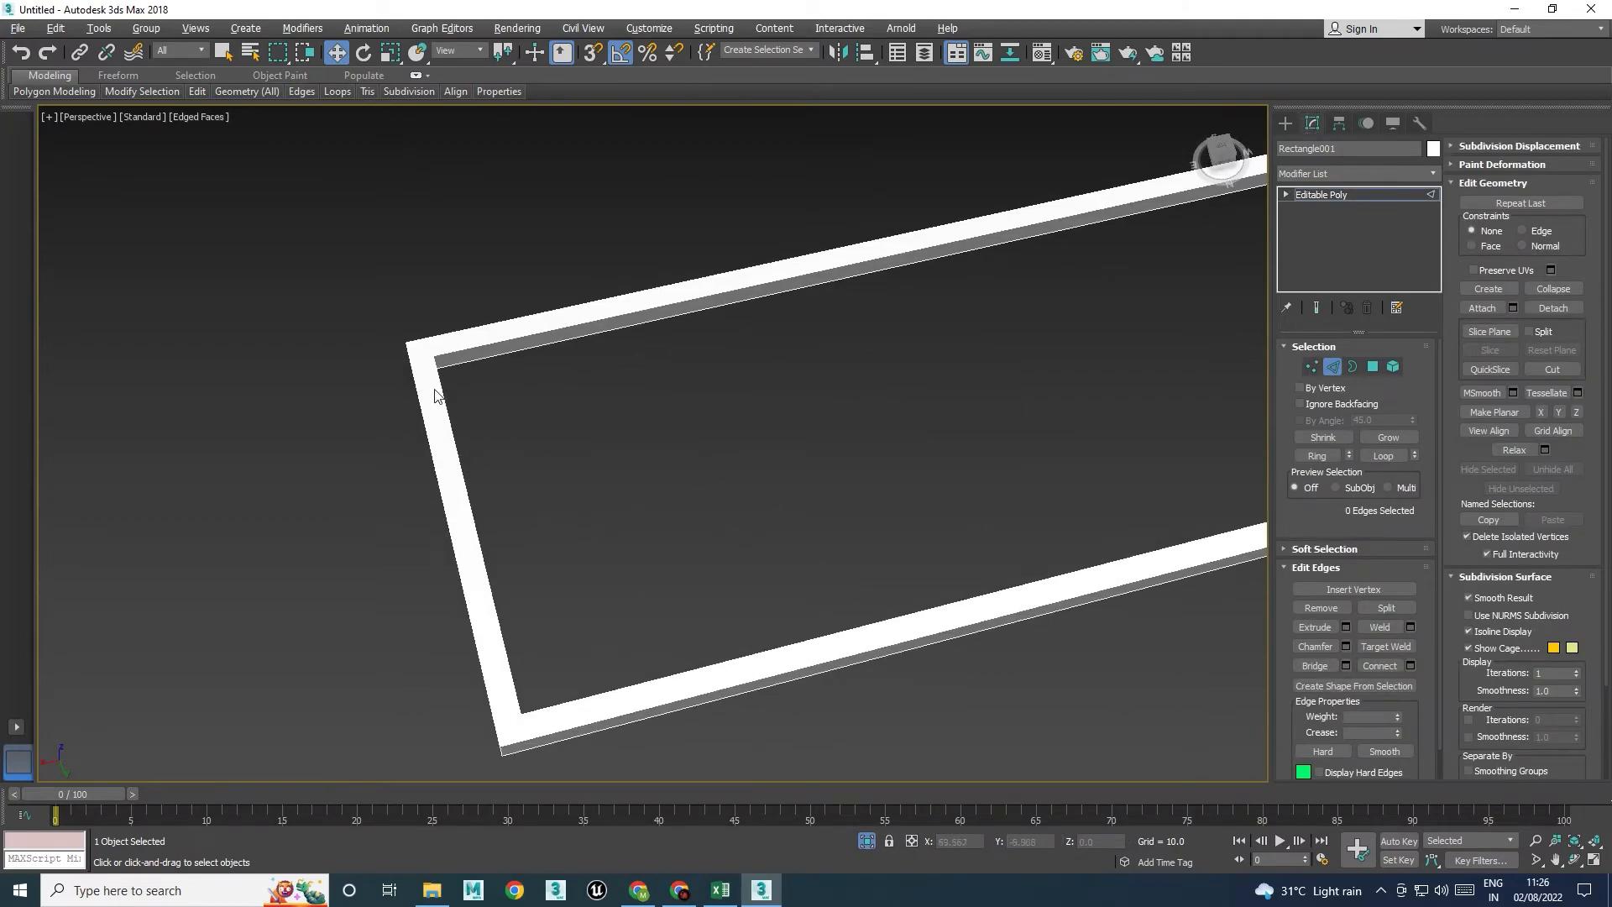
pyautogui.scroll(4, 436, 395)
pyautogui.keyDown('alt'); pyautogui.moveTo(433, 379); pyautogui.dragTo(485, 329, button='middle'); pyautogui.keyUp('alt')
pyautogui.scroll(-4, 442, 293)
pyautogui.scroll(2, 453, 296)
pyautogui.scroll(-5, 452, 296)
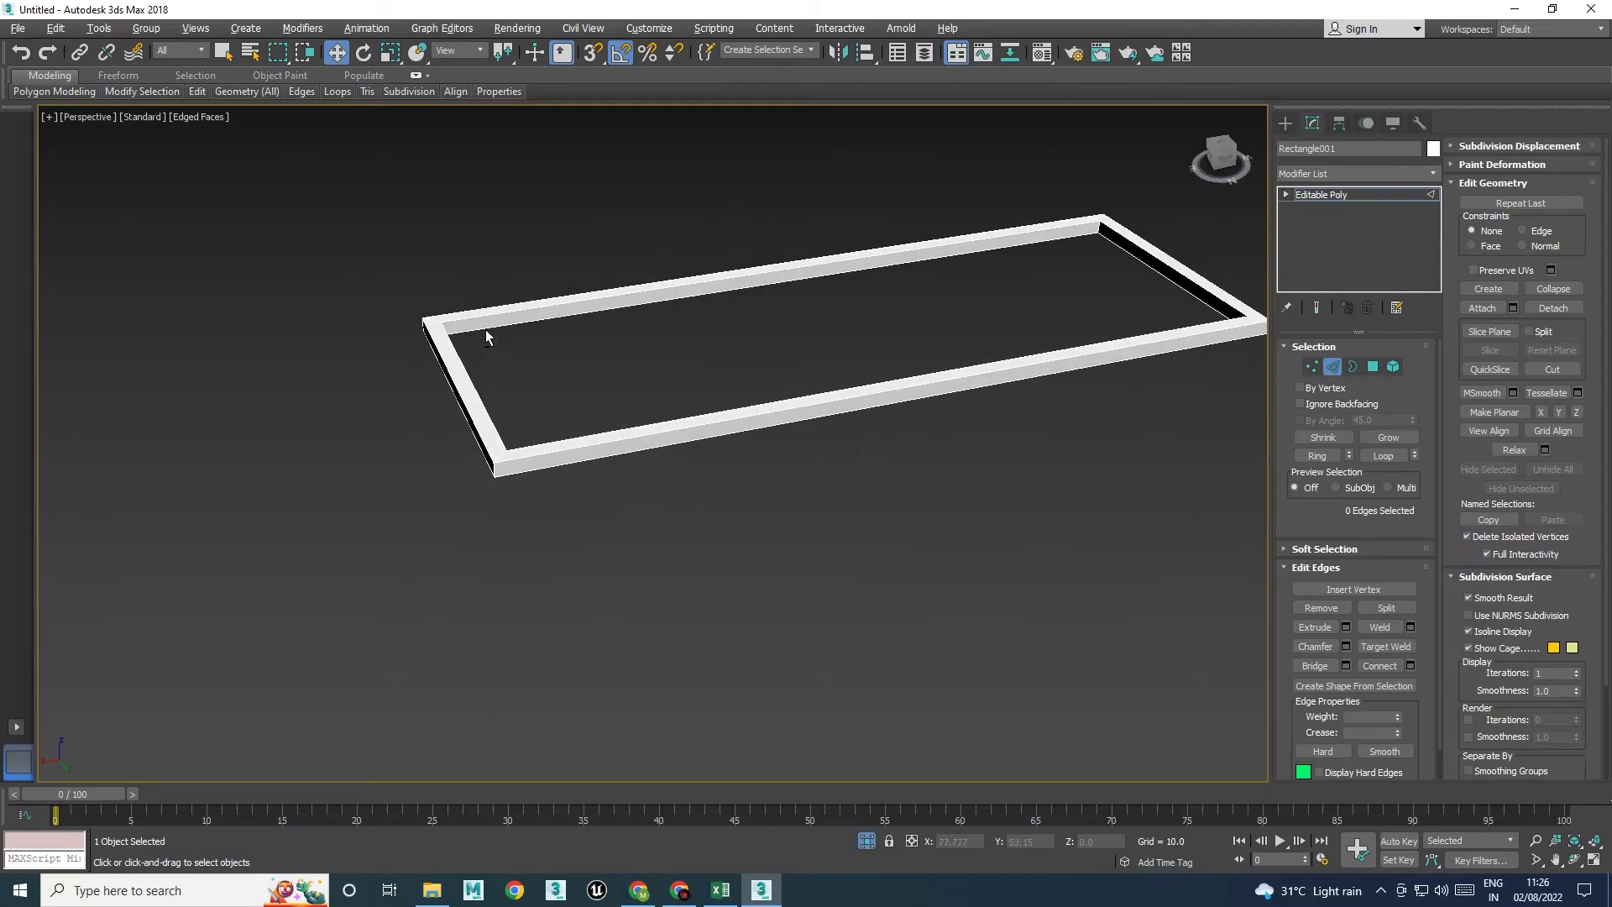
pyautogui.click(1330, 195)
# Create a short cylinder, about as wide as the frame bar, over the frame's front corner at the minimum X end in top view
pyautogui.hotkey('alt', 'w')
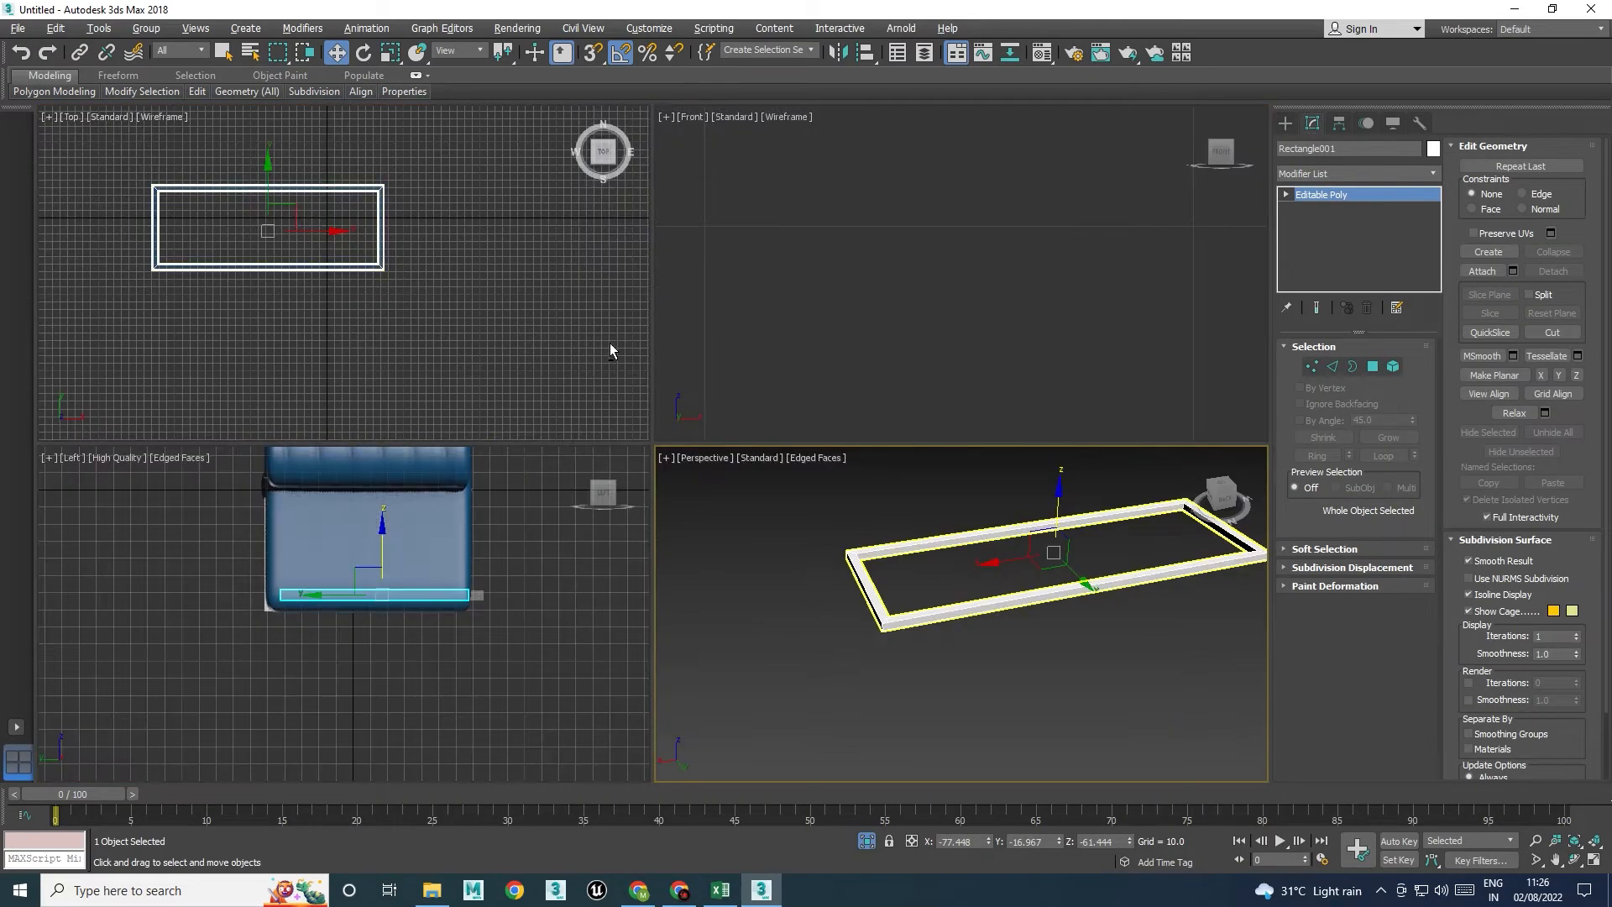
pyautogui.rightClick(602, 324)
pyautogui.hotkey('alt', 'w')
pyautogui.scroll(4, 568, 284)
pyautogui.moveTo(568, 286); pyautogui.dragTo(846, 304, button='middle')
pyautogui.click(965, 188)
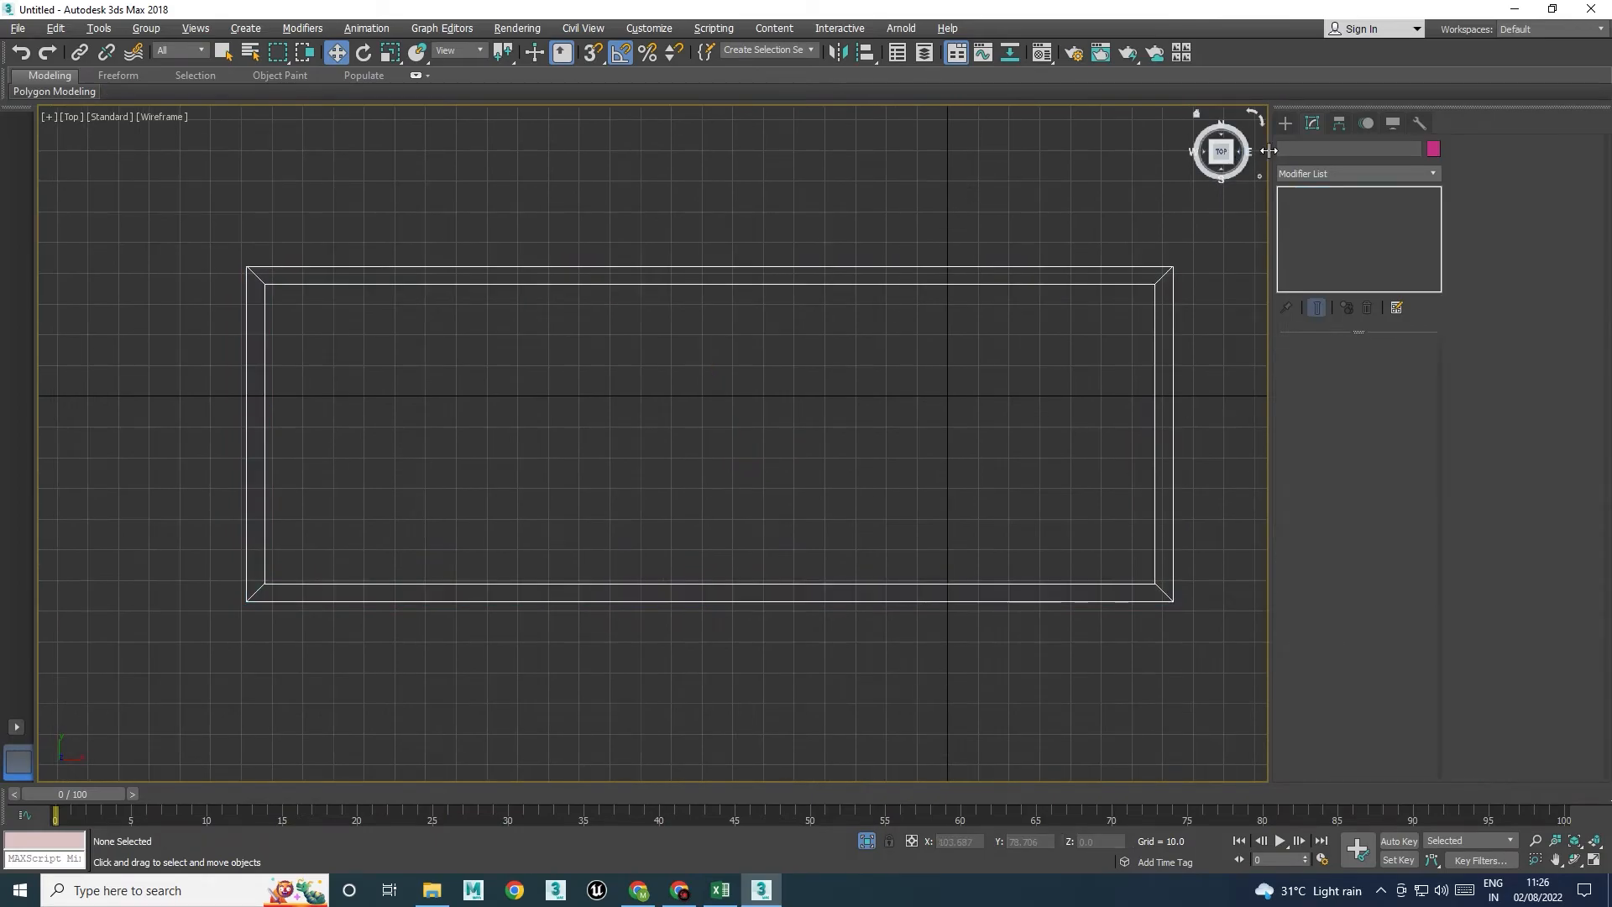
pyautogui.click(1287, 124)
pyautogui.click(1284, 147)
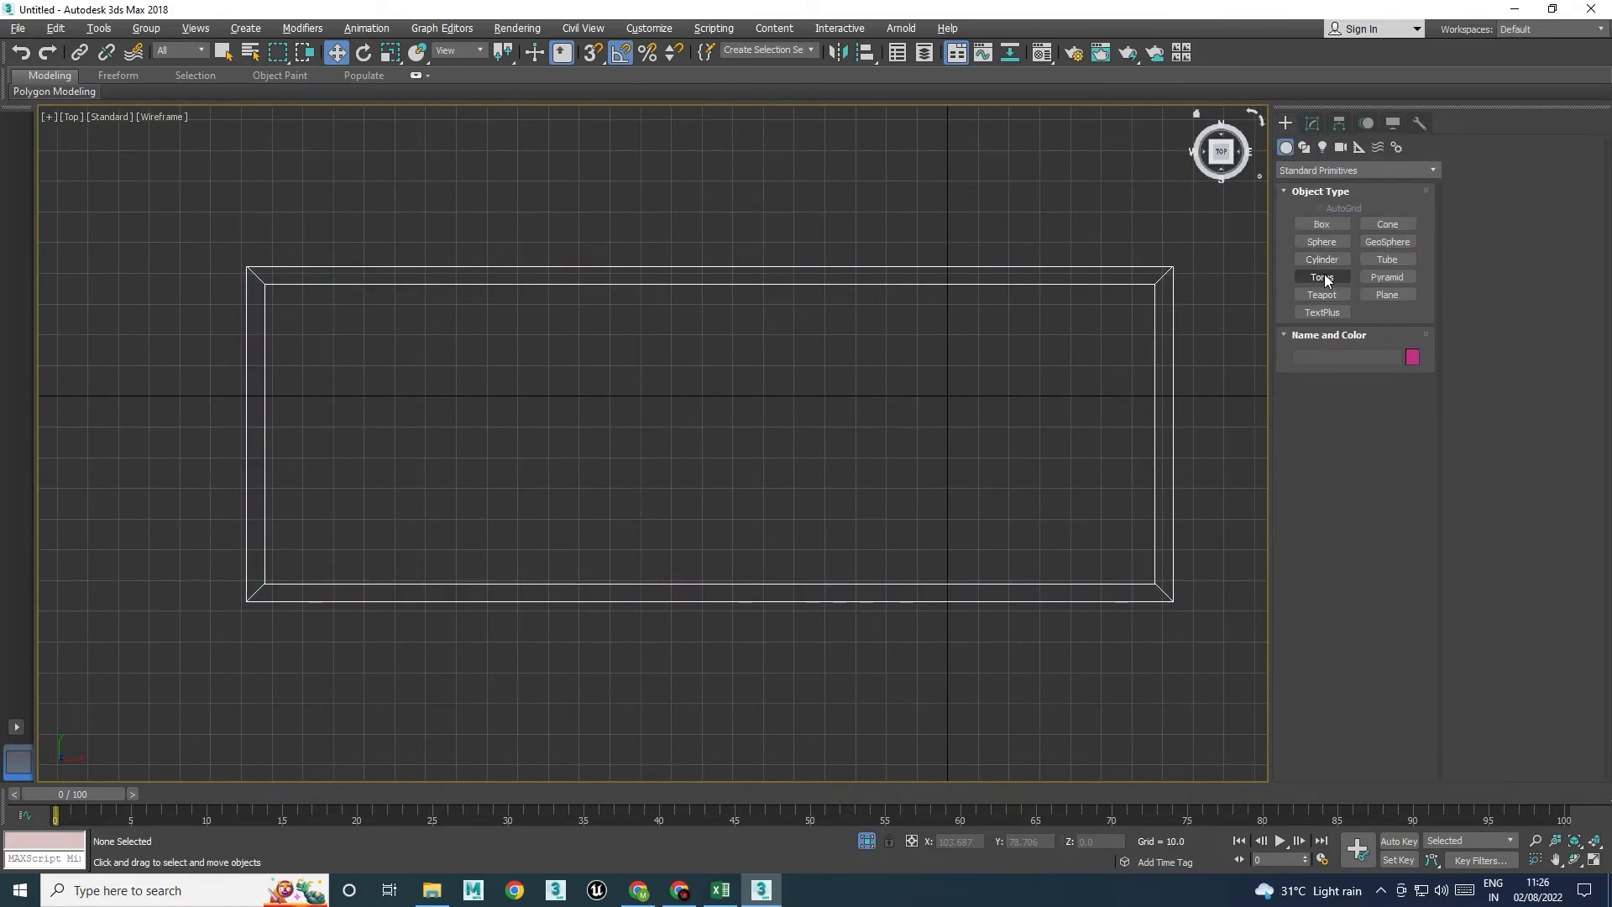
pyautogui.scroll(6, 202, 295)
pyautogui.moveTo(417, 301); pyautogui.dragTo(481, 302)
pyautogui.press('w')
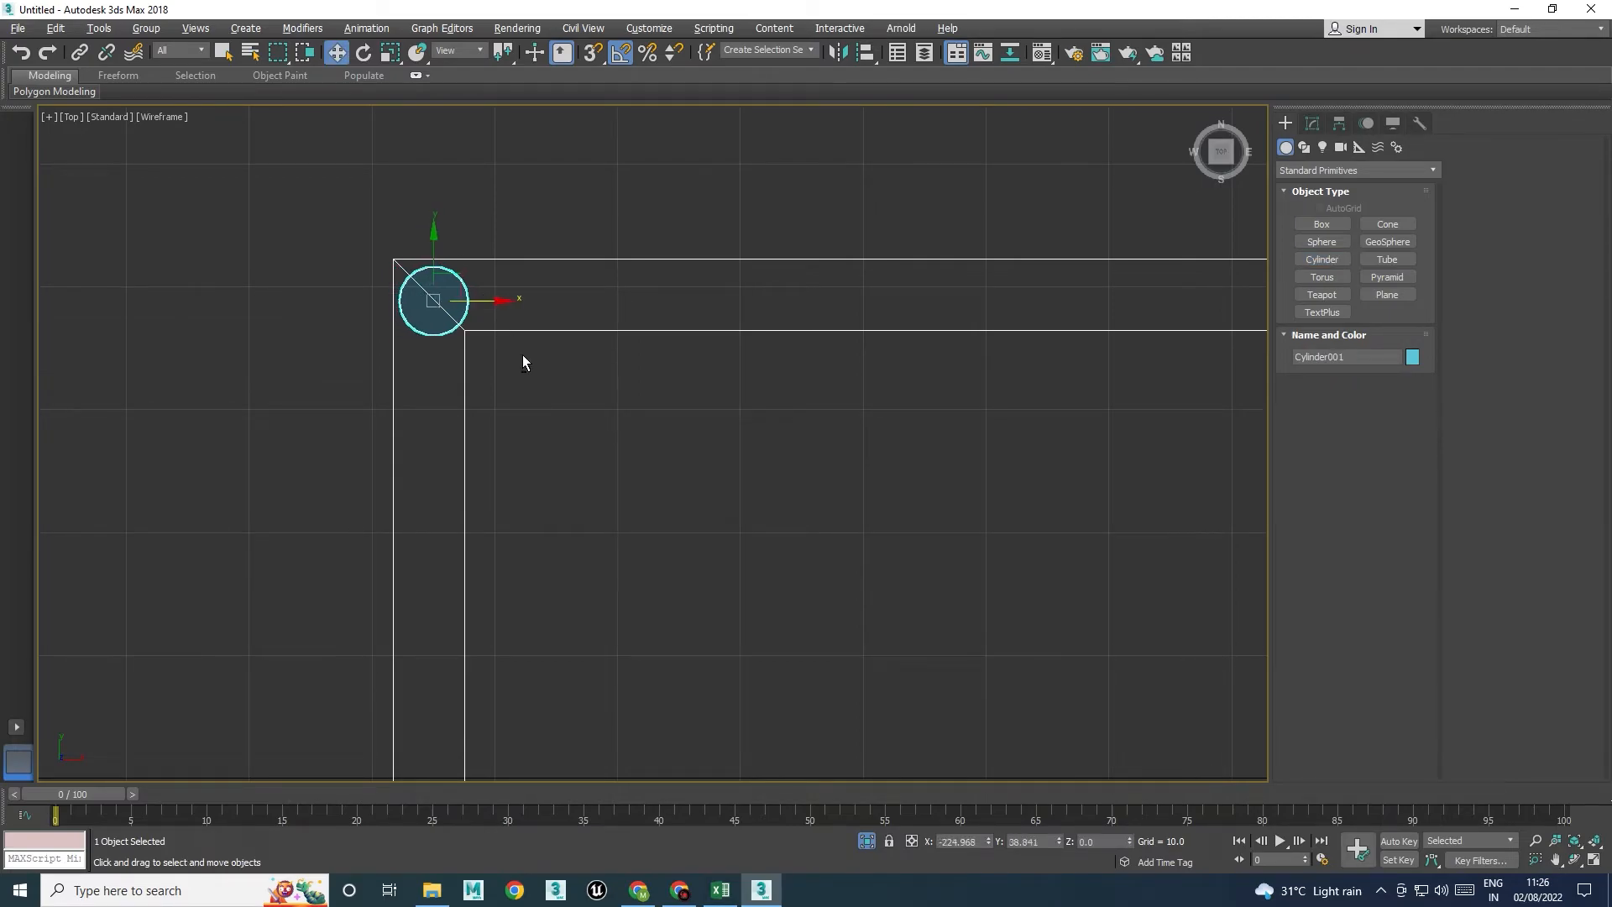
# Lower the cylinder about 64 units along Z to the level of the frame
pyautogui.hotkey('alt', 'w')
pyautogui.middleClick(824, 632)
pyautogui.hotkey('alt', 'w')
pyautogui.moveTo(1159, 369); pyautogui.dragTo(747, 466, button='middle')
pyautogui.scroll(4, 695, 346)
pyautogui.scroll(3, 695, 346)
pyautogui.hotkey('alt', 'w')
pyautogui.middleClick(426, 294)
pyautogui.hotkey('alt', 'w')
pyautogui.scroll(-8, 409, 295)
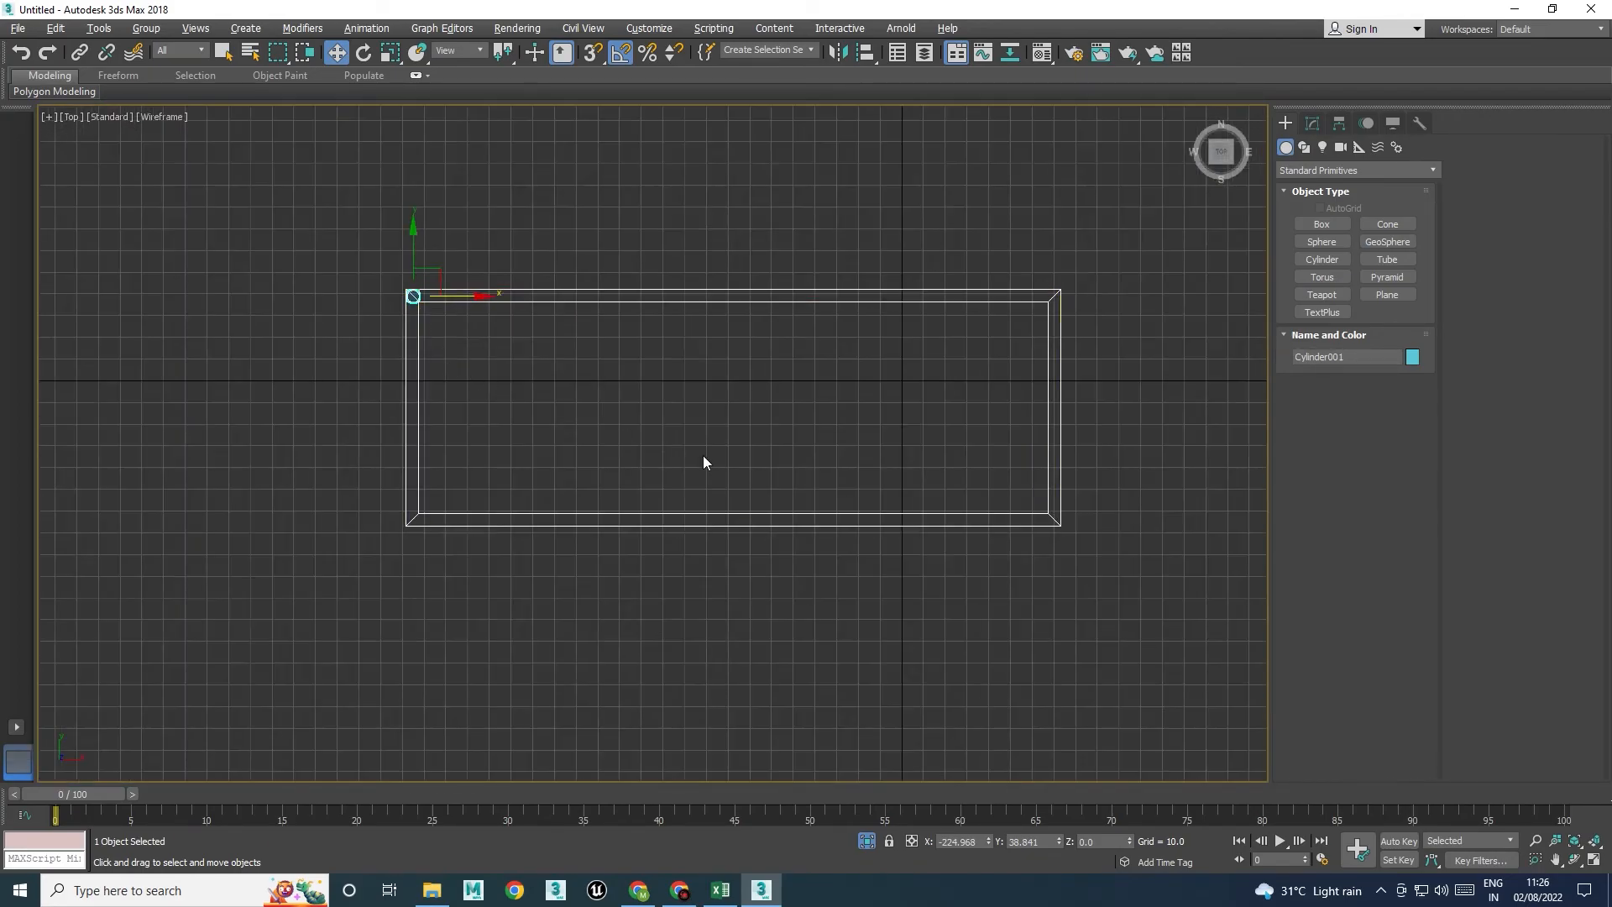
pyautogui.hotkey('alt', 'w')
pyautogui.middleClick(923, 554)
pyautogui.hotkey('alt', 'w')
pyautogui.scroll(-7, 717, 502)
pyautogui.keyDown('alt'); pyautogui.moveTo(695, 508); pyautogui.dragTo(684, 571, button='middle'); pyautogui.keyUp('alt')
pyautogui.moveTo(728, 412); pyautogui.dragTo(730, 582)
# Scale the cylinder along Z to roughly double its height and change its object color to white
pyautogui.press('r')
pyautogui.scroll(10, 728, 591)
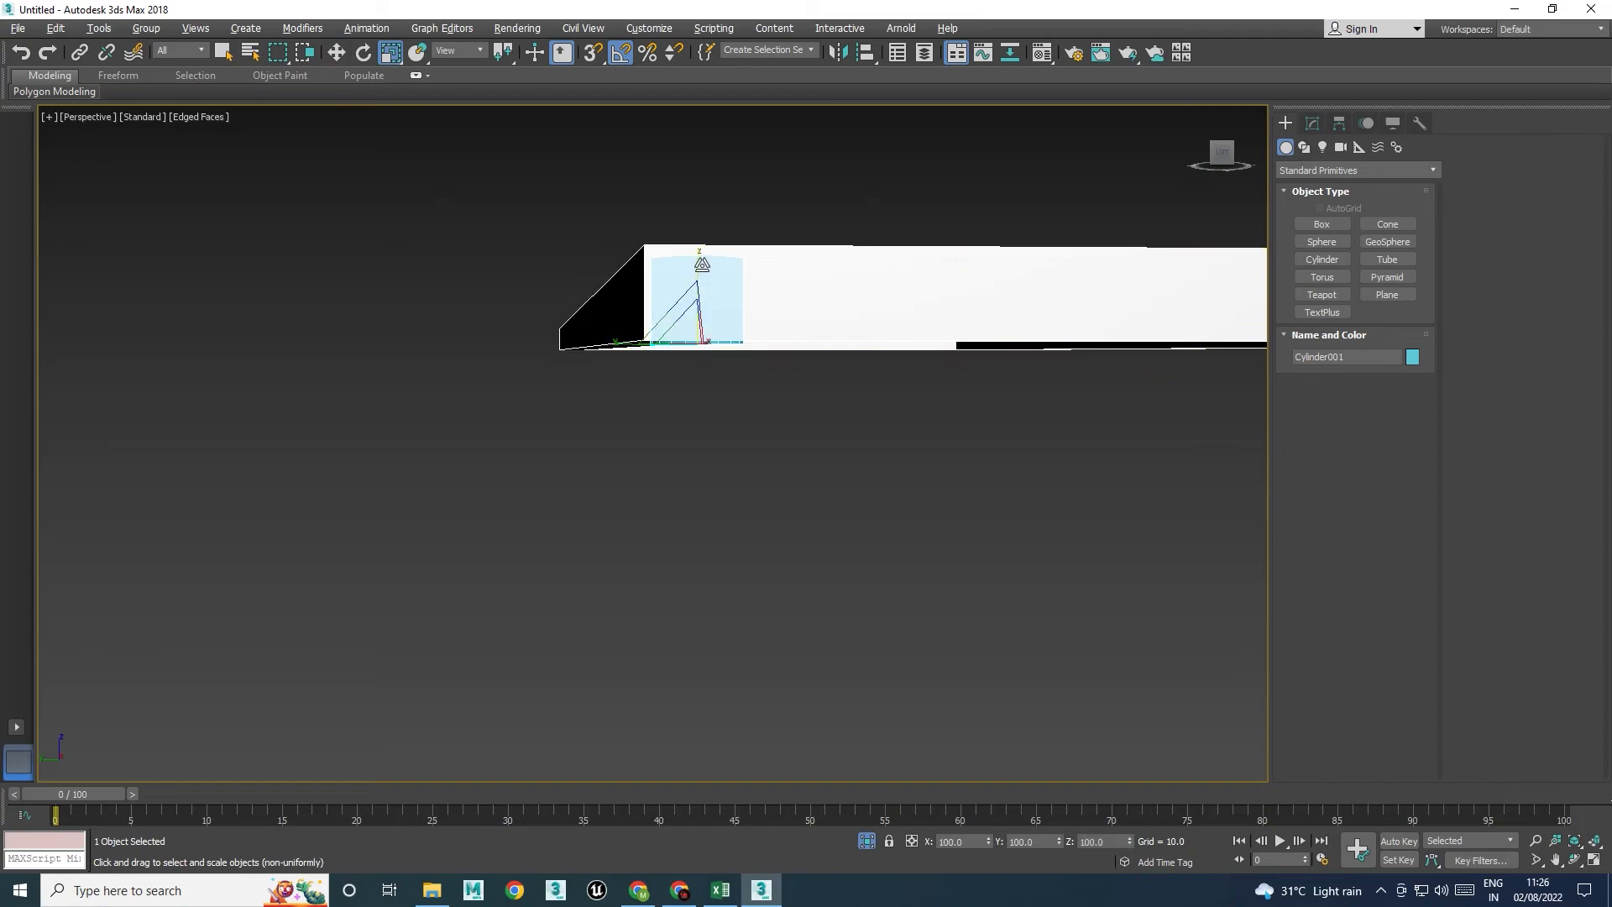
pyautogui.moveTo(700, 267); pyautogui.dragTo(704, 197)
pyautogui.press('w')
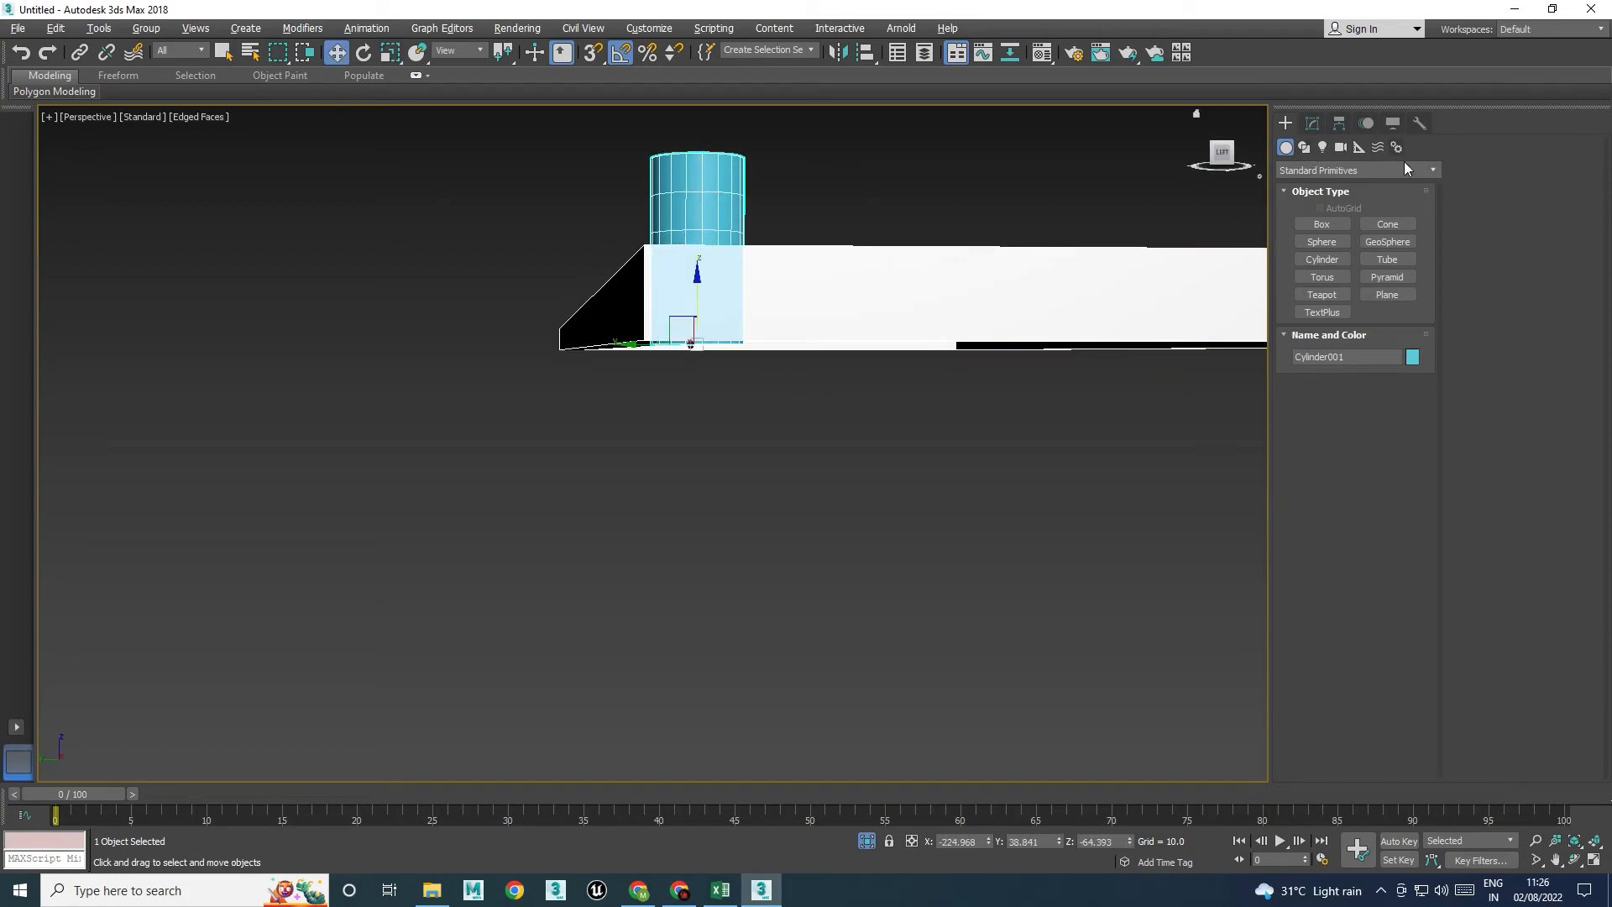
pyautogui.click(1412, 357)
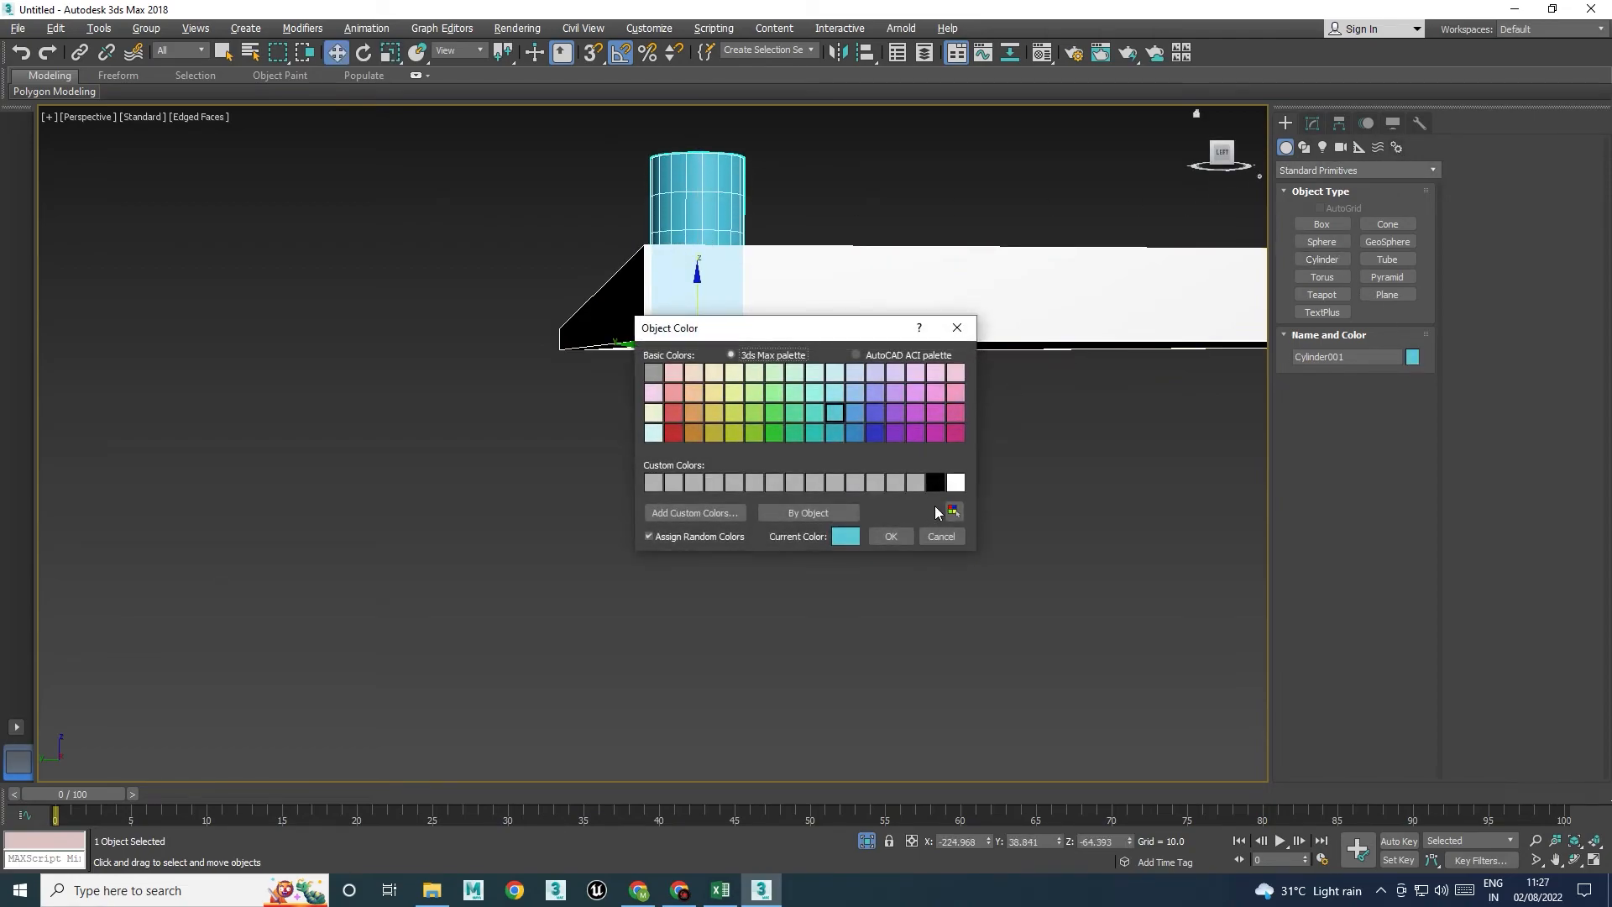
pyautogui.click(890, 537)
# Move the cylinder down about 8.5 units so it projects below the frame corner as a leg
pyautogui.moveTo(694, 296); pyautogui.dragTo(685, 441)
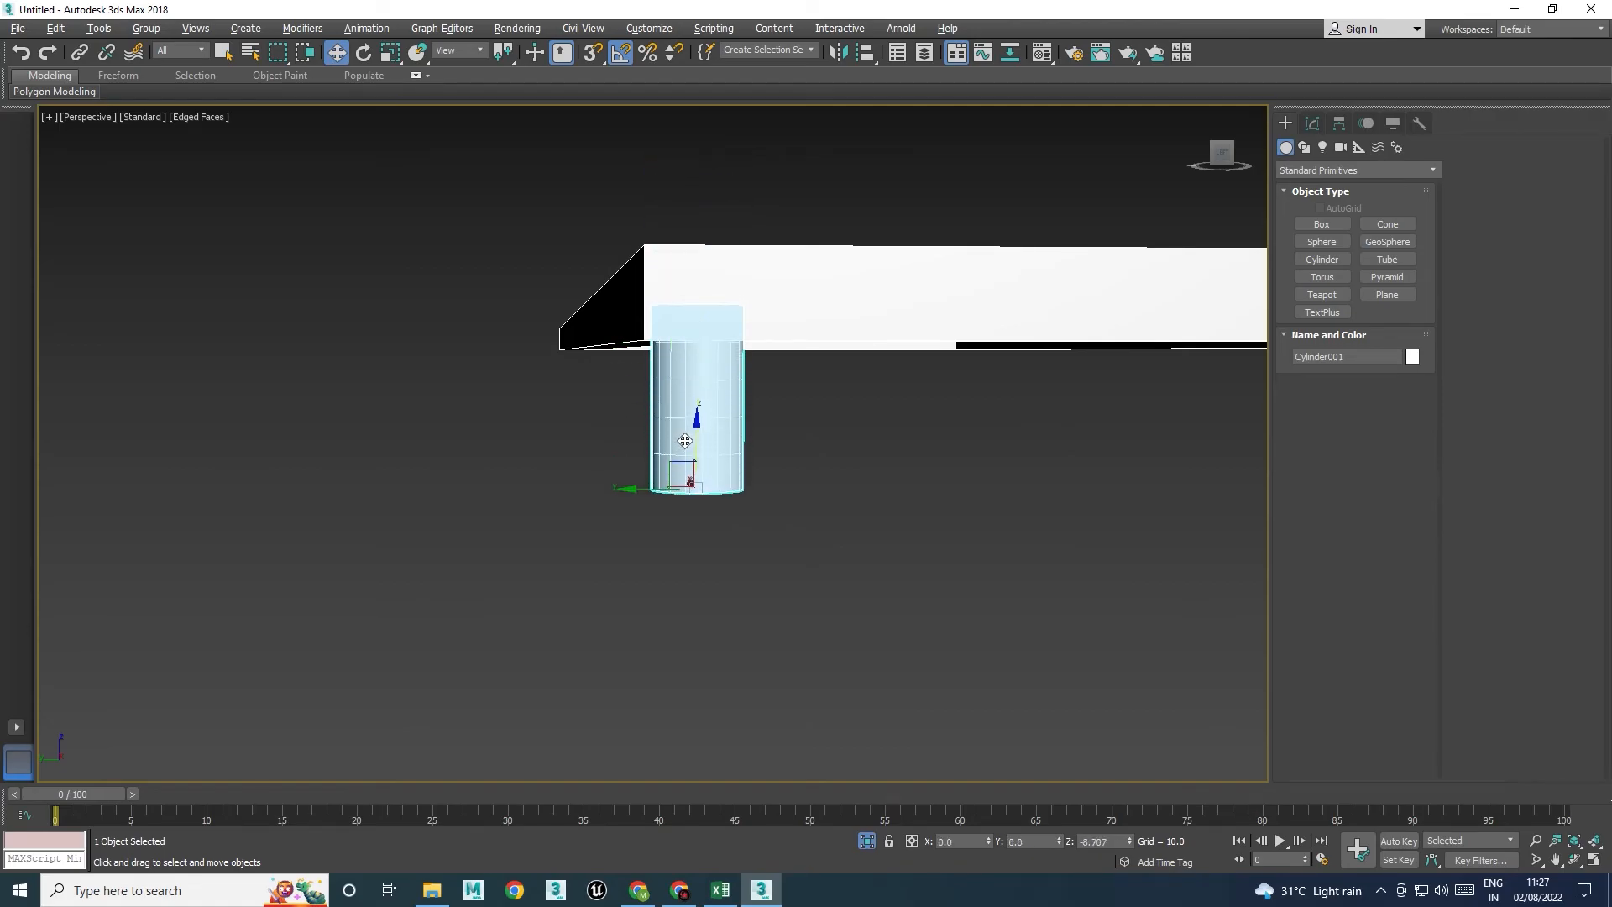
pyautogui.keyDown('alt'); pyautogui.moveTo(685, 440); pyautogui.dragTo(782, 559, button='middle'); pyautogui.keyUp('alt')
pyautogui.click(743, 557)
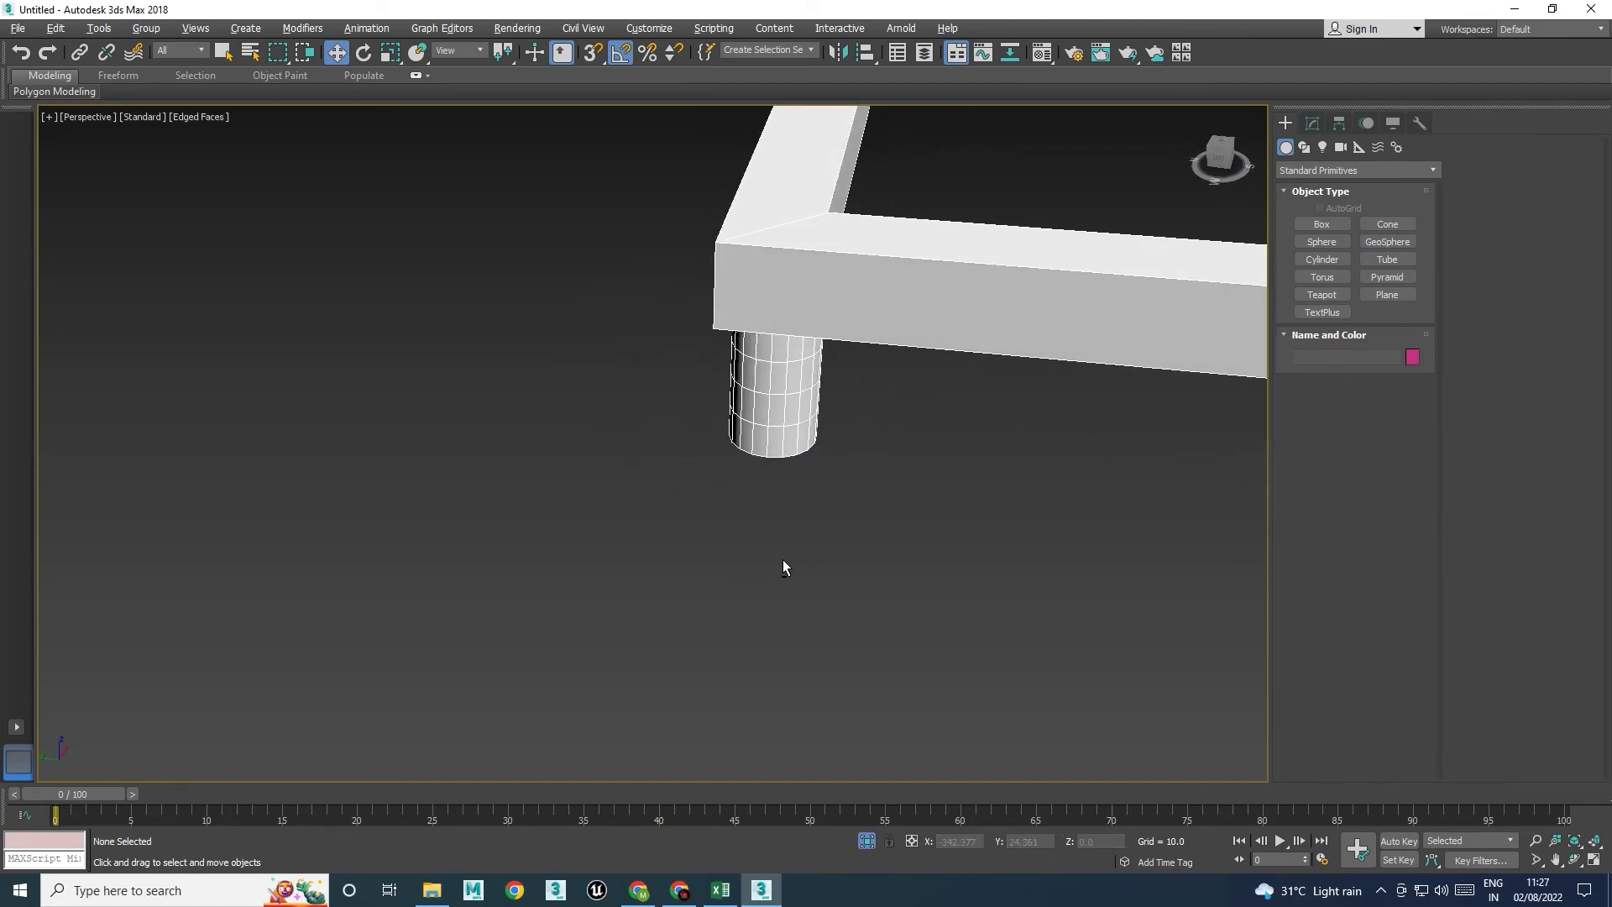
# Copy the leg about 101 units along negative Y to the frame's rear corner and select both legs
pyautogui.moveTo(895, 497); pyautogui.dragTo(703, 502, button='middle')
pyautogui.click(48, 403)
pyautogui.scroll(-2, 286, 455)
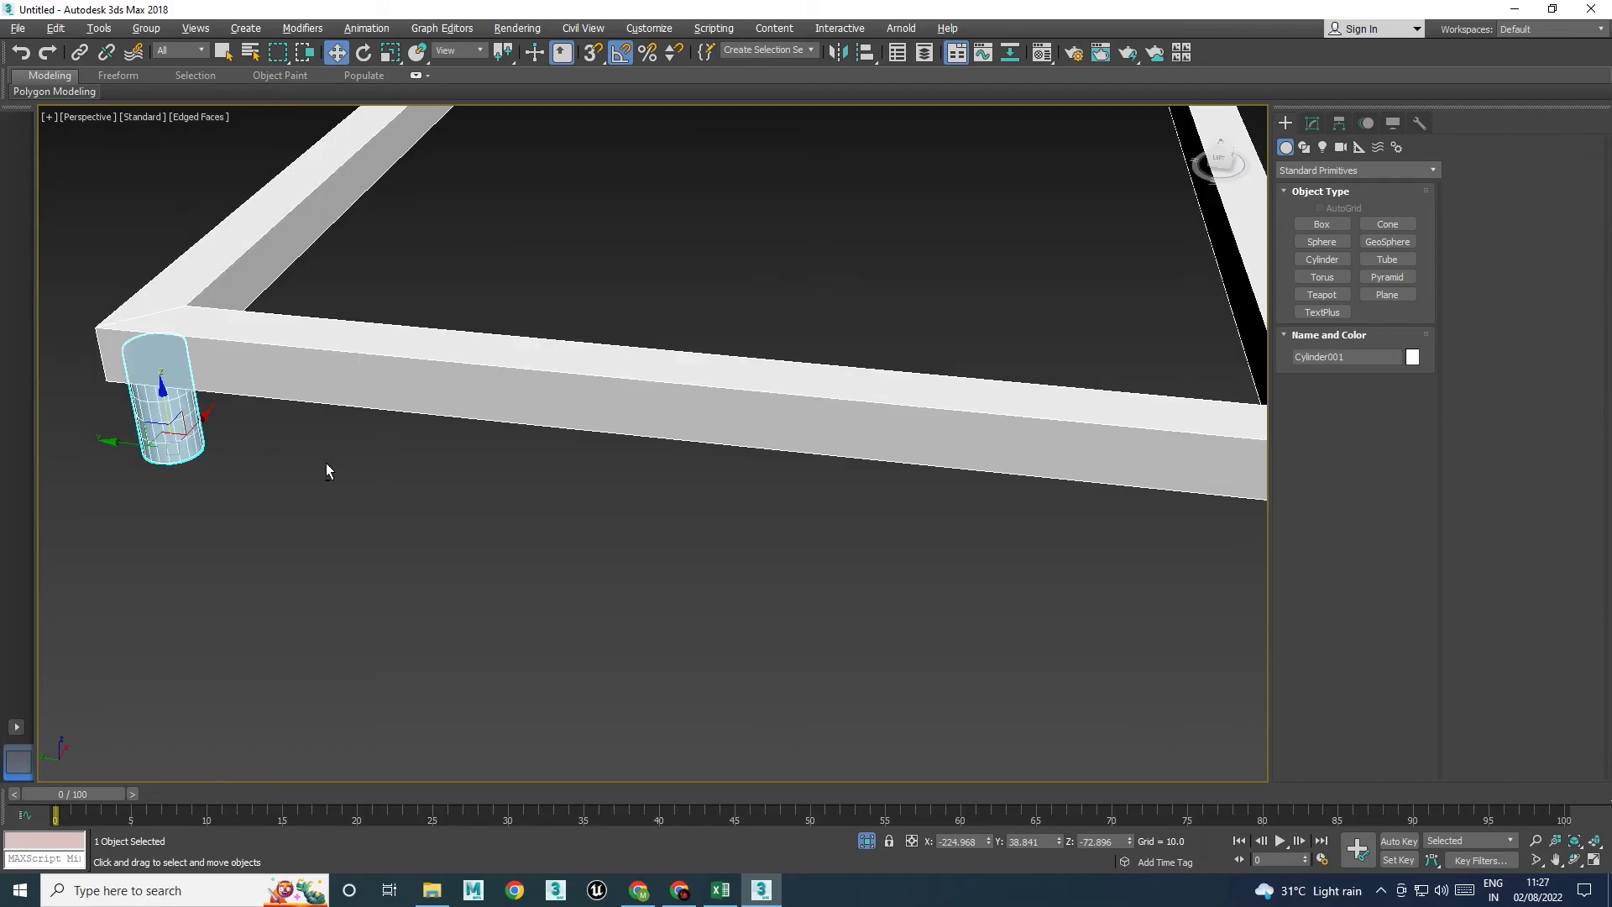
pyautogui.hotkey('alt', 'w')
pyautogui.rightClick(343, 361)
pyautogui.hotkey('alt', 'w')
pyautogui.scroll(2, 451, 294)
pyautogui.moveTo(506, 364); pyautogui.dragTo(423, 294, button='middle')
pyautogui.scroll(-1, 423, 294)
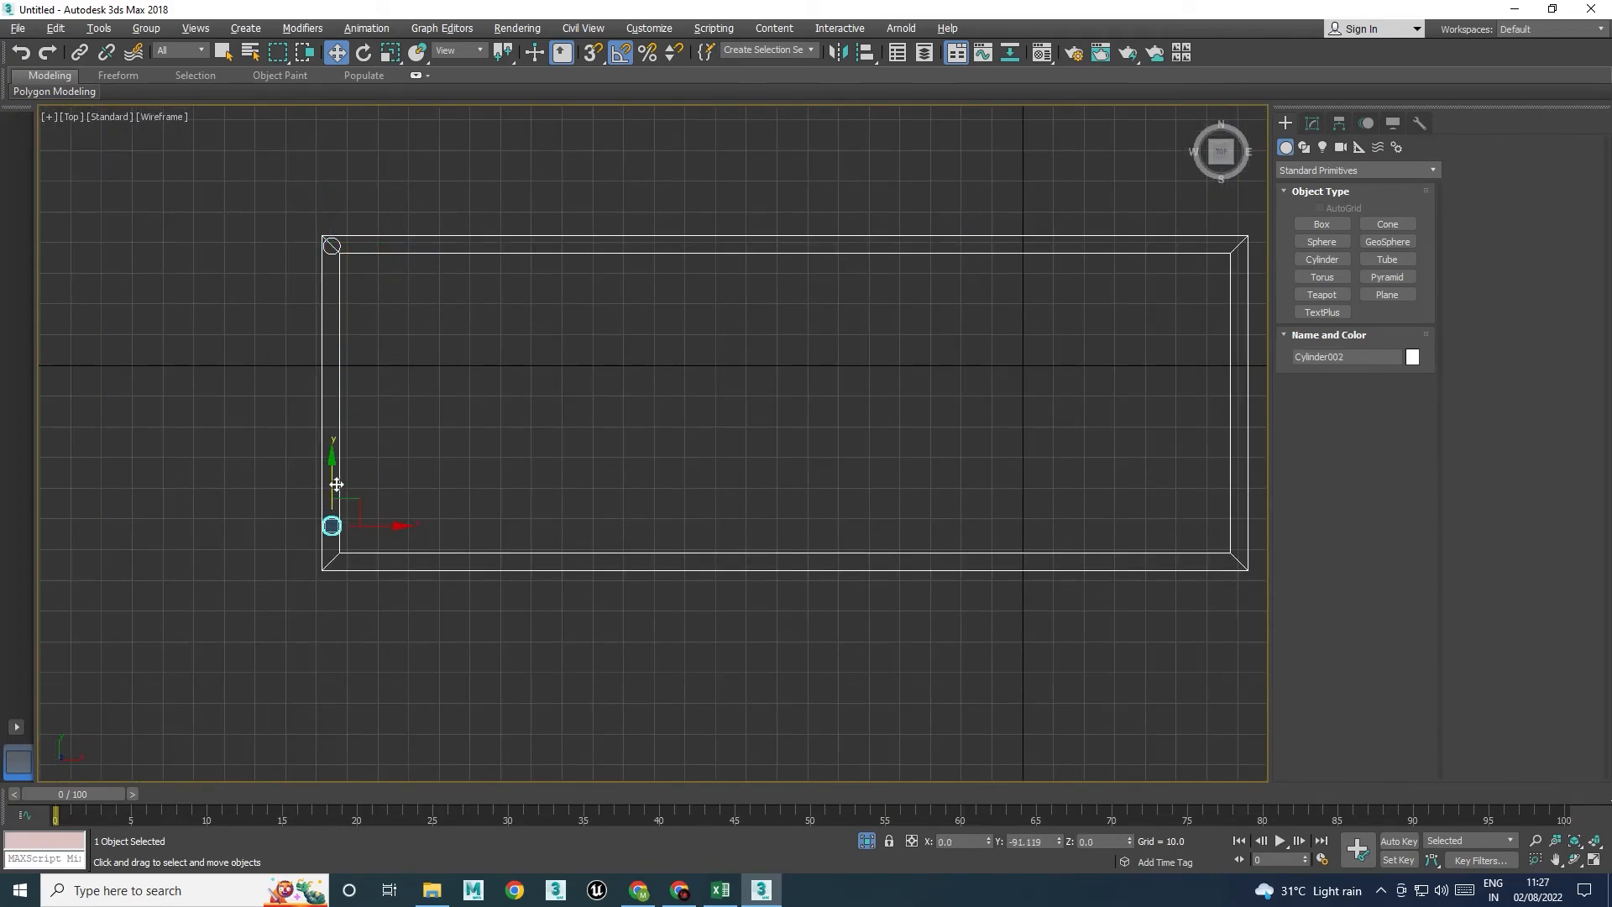
pyautogui.keyDown('shift'); pyautogui.moveTo(343, 514); pyautogui.dragTo(342, 510); pyautogui.keyUp('shift')
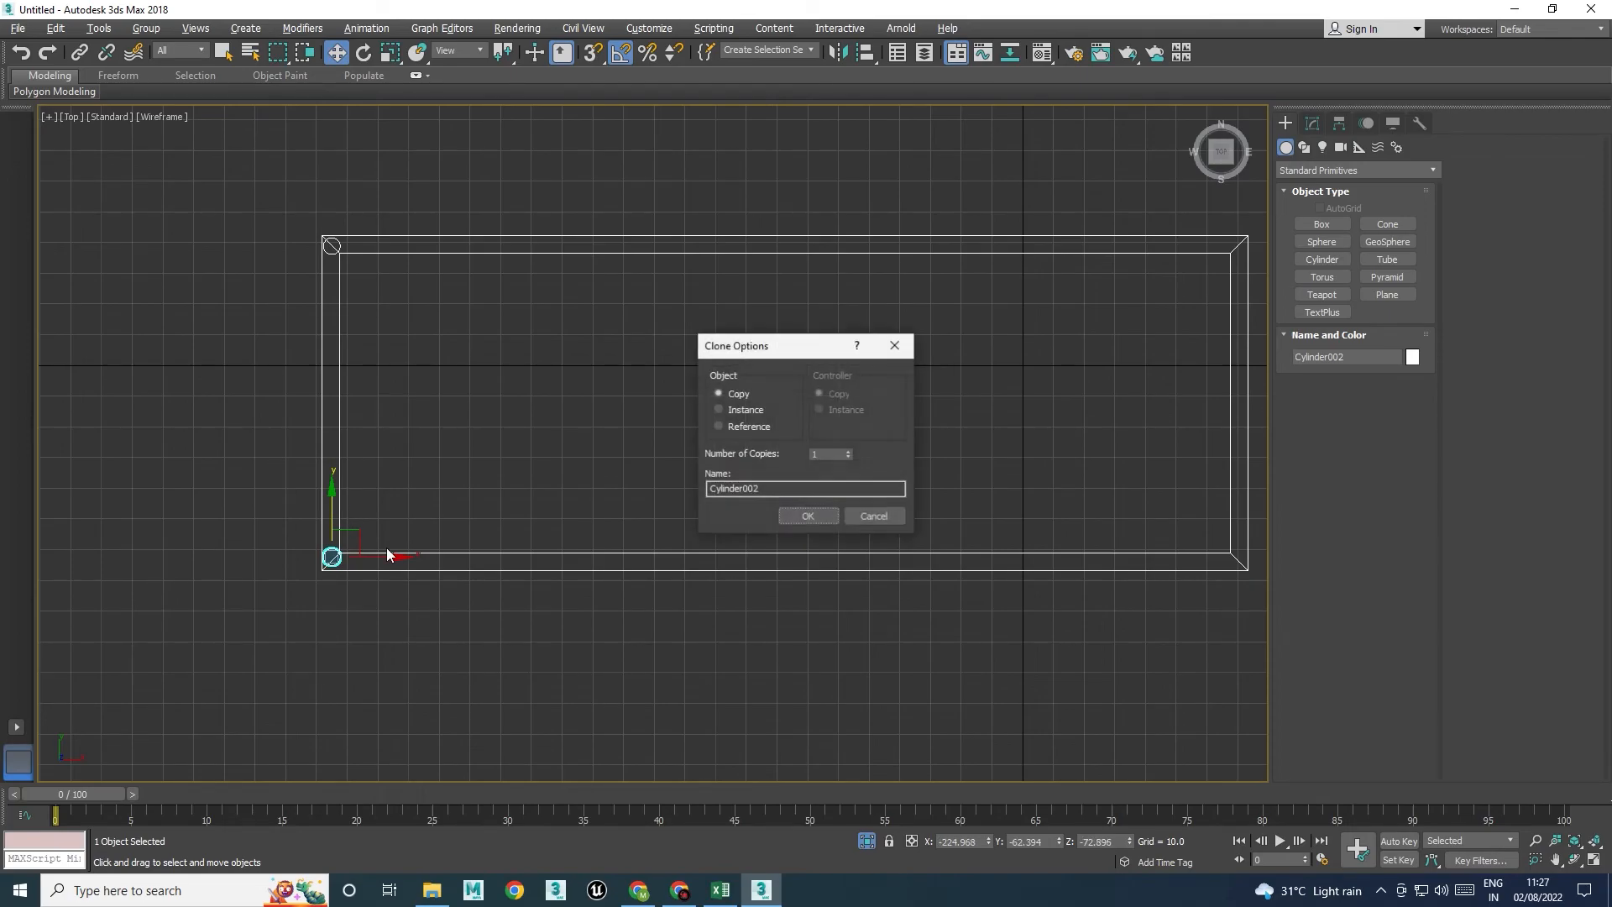
pyautogui.click(810, 519)
pyautogui.keyDown('ctrl'); pyautogui.click(334, 244); pyautogui.keyUp('ctrl')
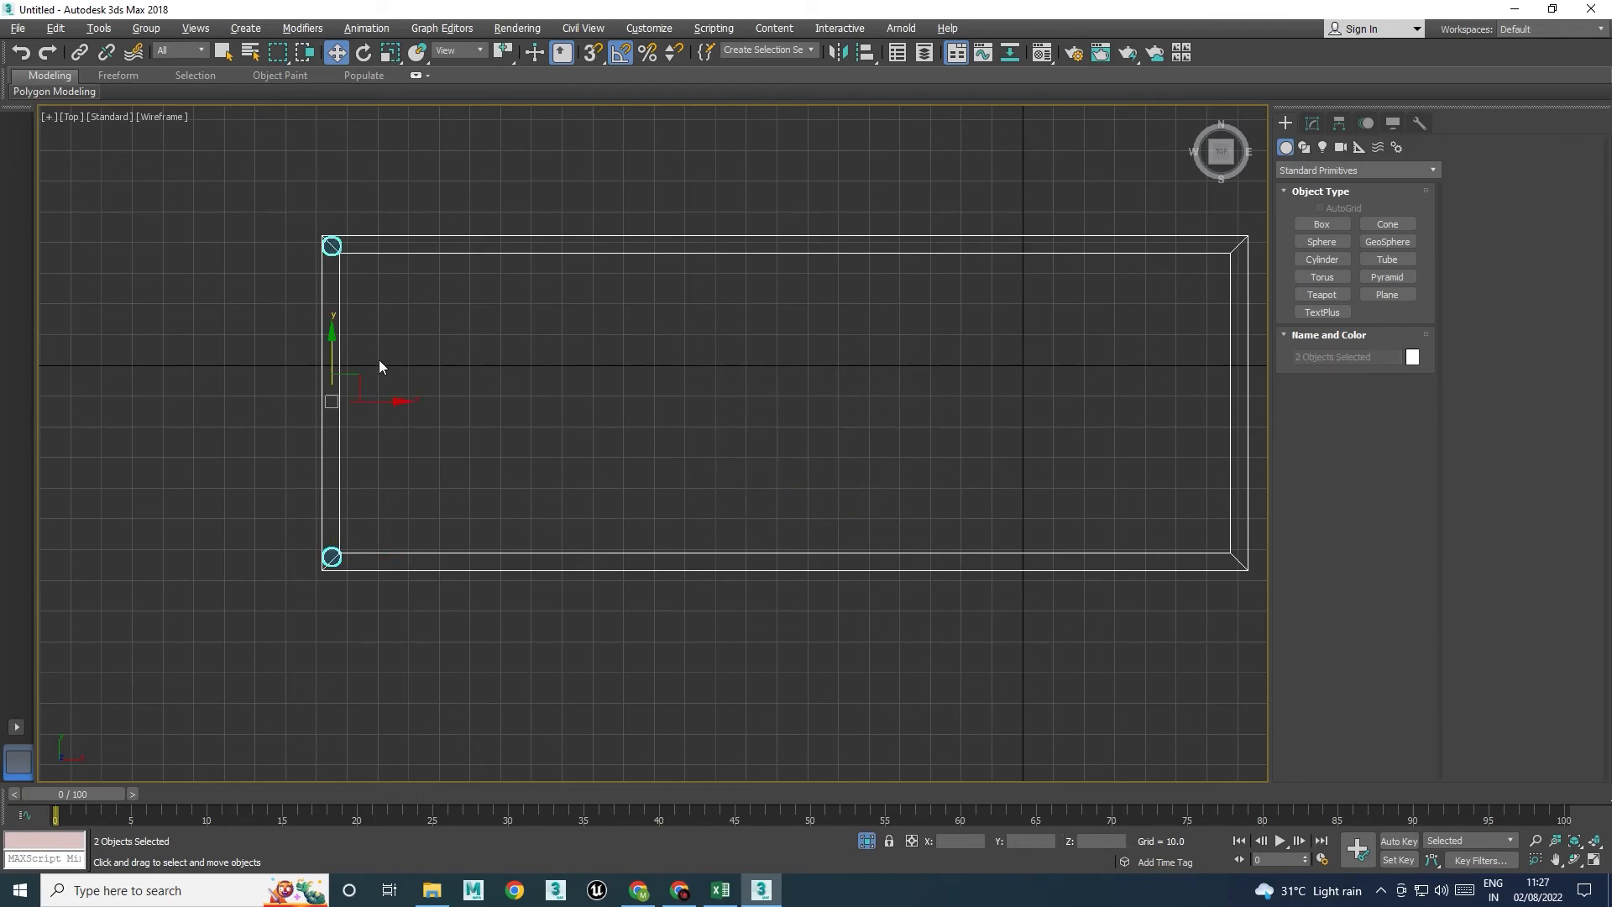
# Copy the two selected legs along positive X to the corners at the opposite end of the base frame
pyautogui.scroll(-1, 388, 402)
pyautogui.moveTo(413, 405); pyautogui.dragTo(757, 401)
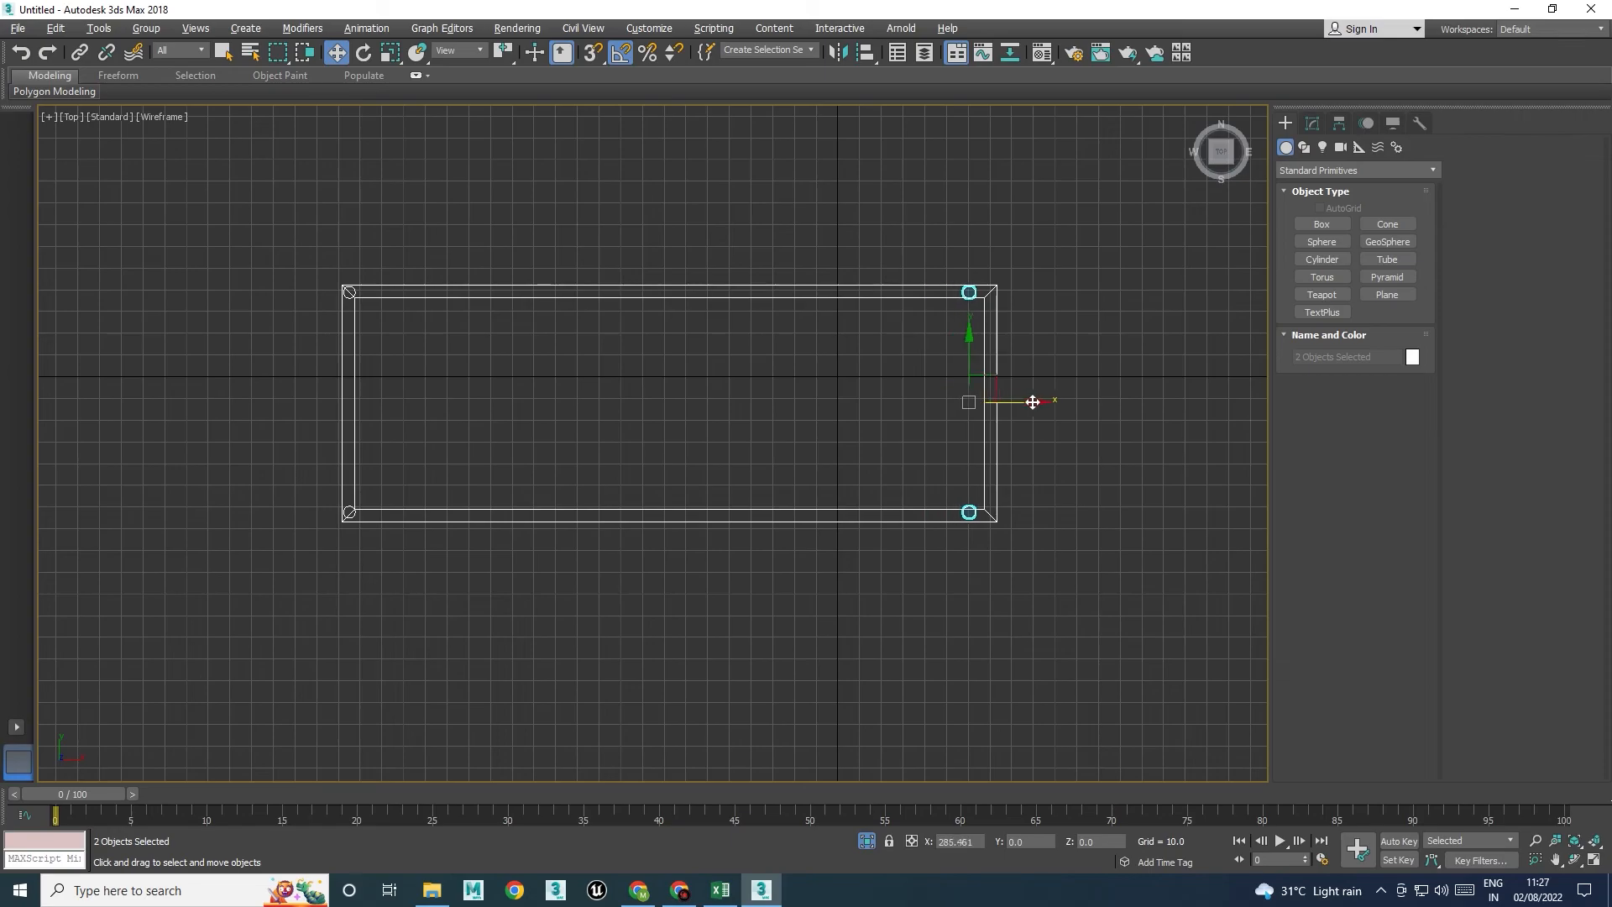
pyautogui.keyDown('shift'); pyautogui.moveTo(1052, 402); pyautogui.dragTo(1054, 403); pyautogui.keyUp('shift')
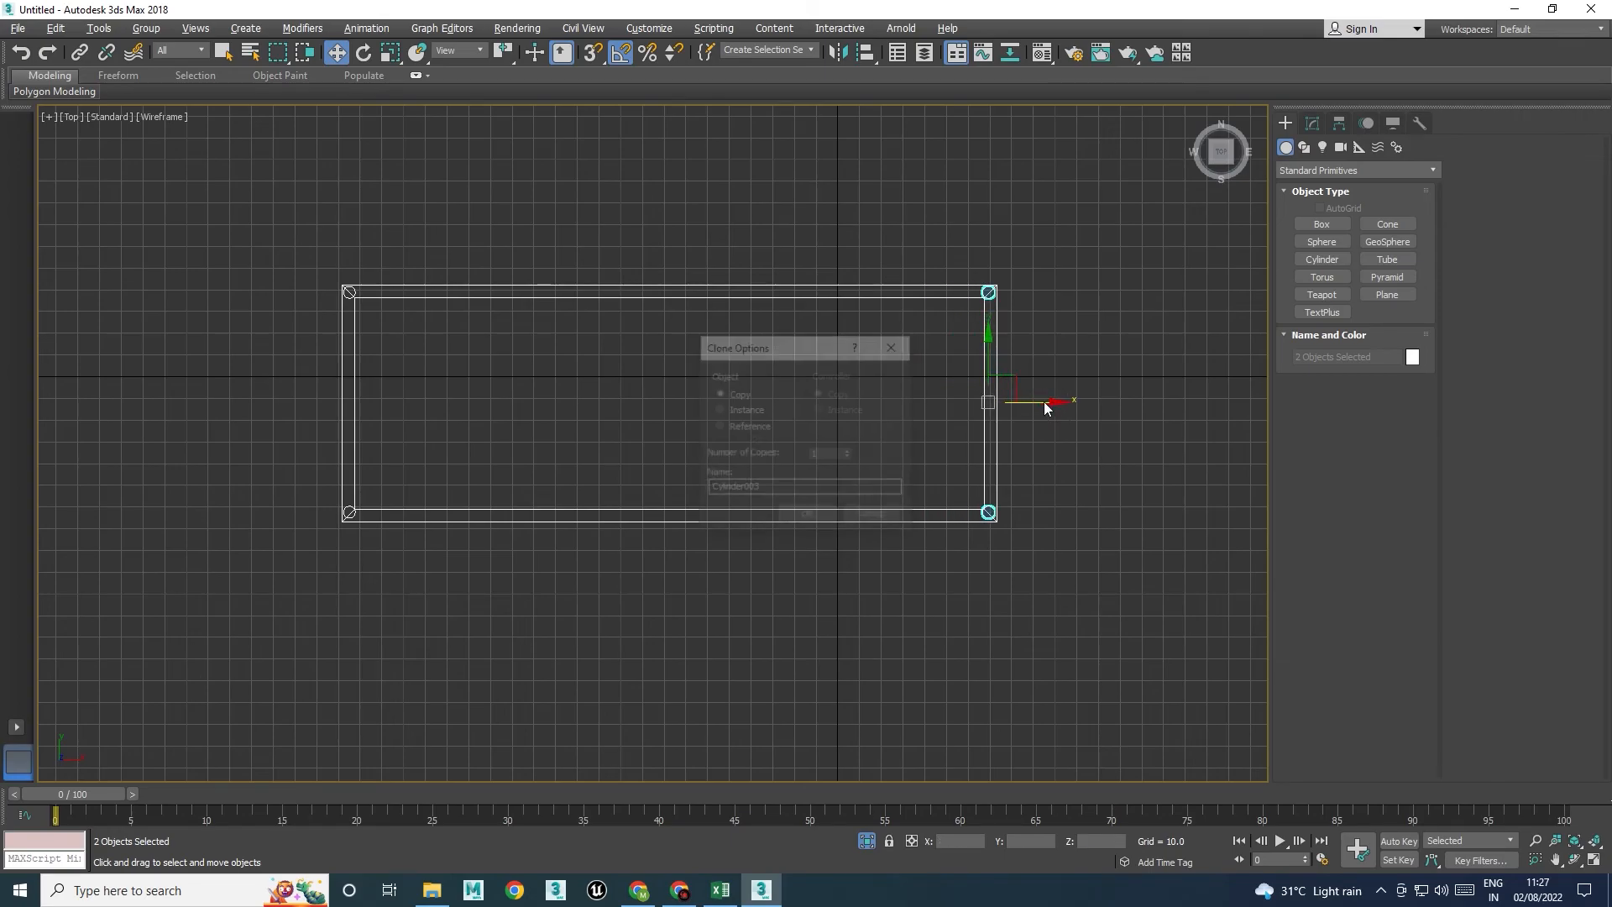
pyautogui.click(808, 515)
# End isolation to bring back the whole sofa in a maximized perspective view, with nothing selected and edged faces off
pyautogui.hotkey('alt', 'w')
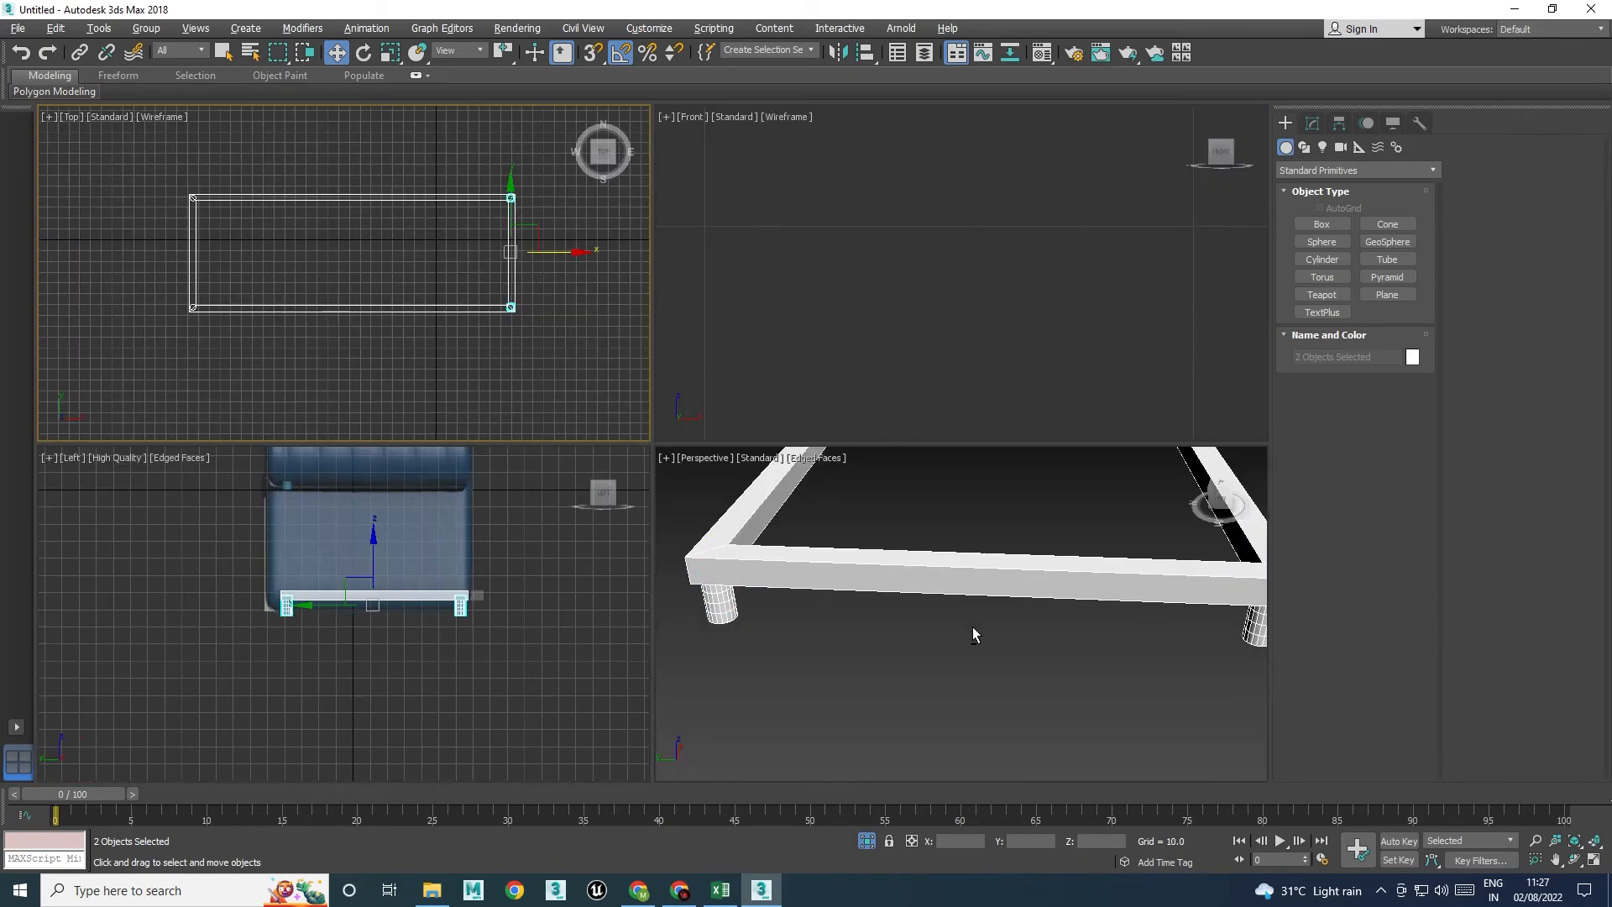
pyautogui.hotkey('alt', 'w')
pyautogui.click(868, 842)
pyautogui.click(868, 843)
pyautogui.click(970, 636)
pyautogui.press('F4')
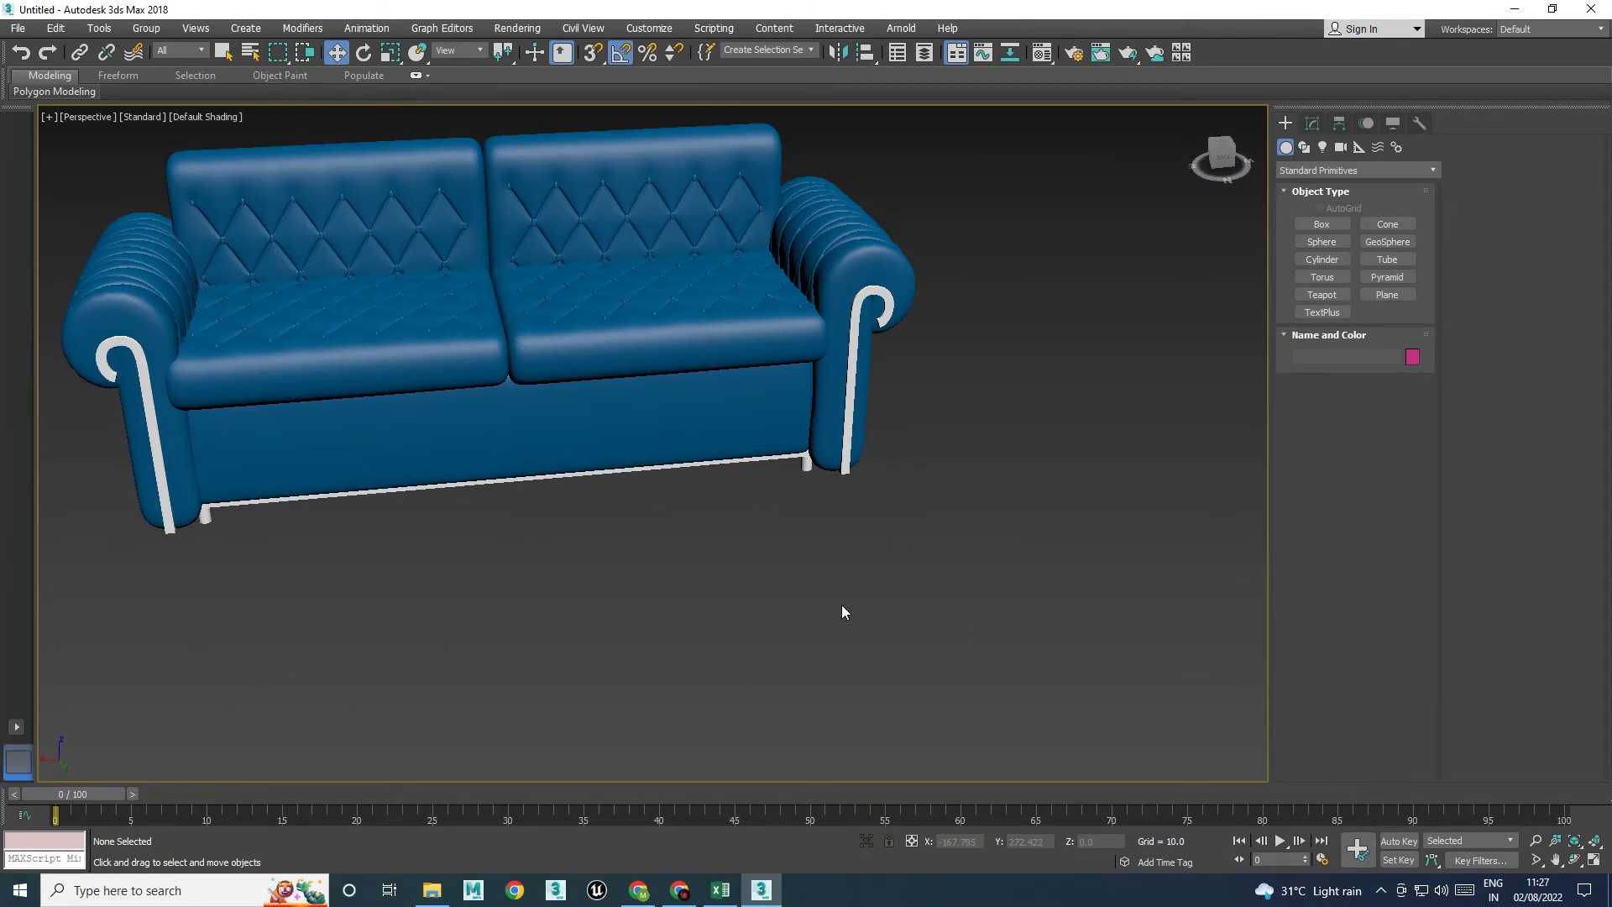
# Change the diffuse color of the sofa's blue material 02 - Default to dark red with hue 255 and RGB 69, 0, 0
pyautogui.keyDown('alt'); pyautogui.moveTo(742, 593); pyautogui.dragTo(819, 531, button='middle'); pyautogui.keyUp('alt')
pyautogui.scroll(5, 886, 602)
pyautogui.scroll(-5, 835, 561)
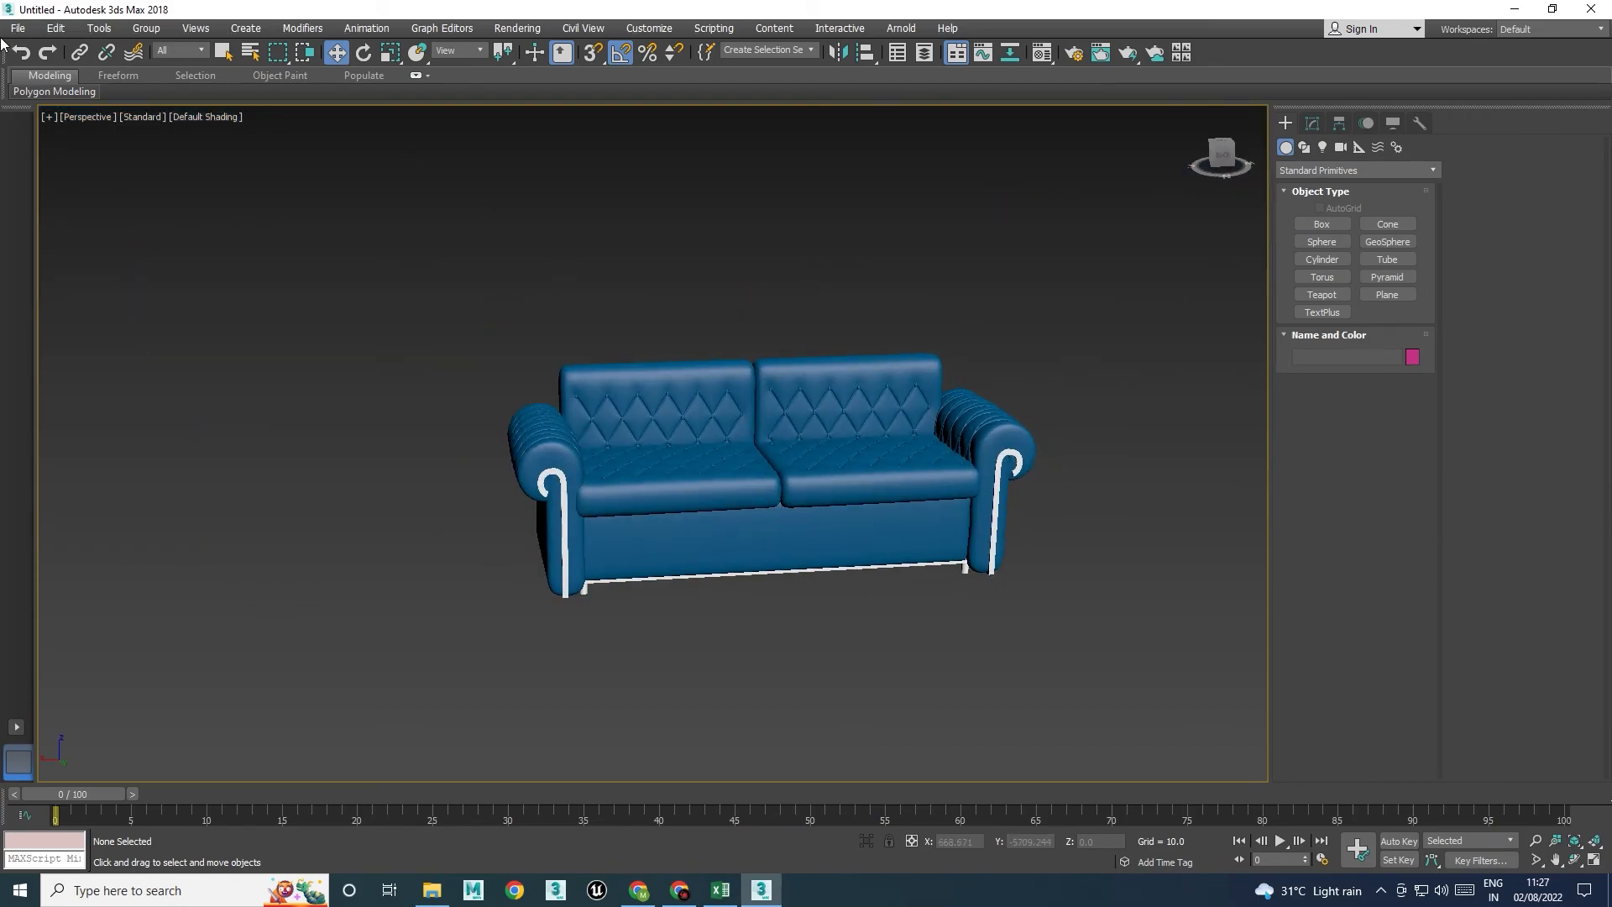
pyautogui.scroll(4, 772, 424)
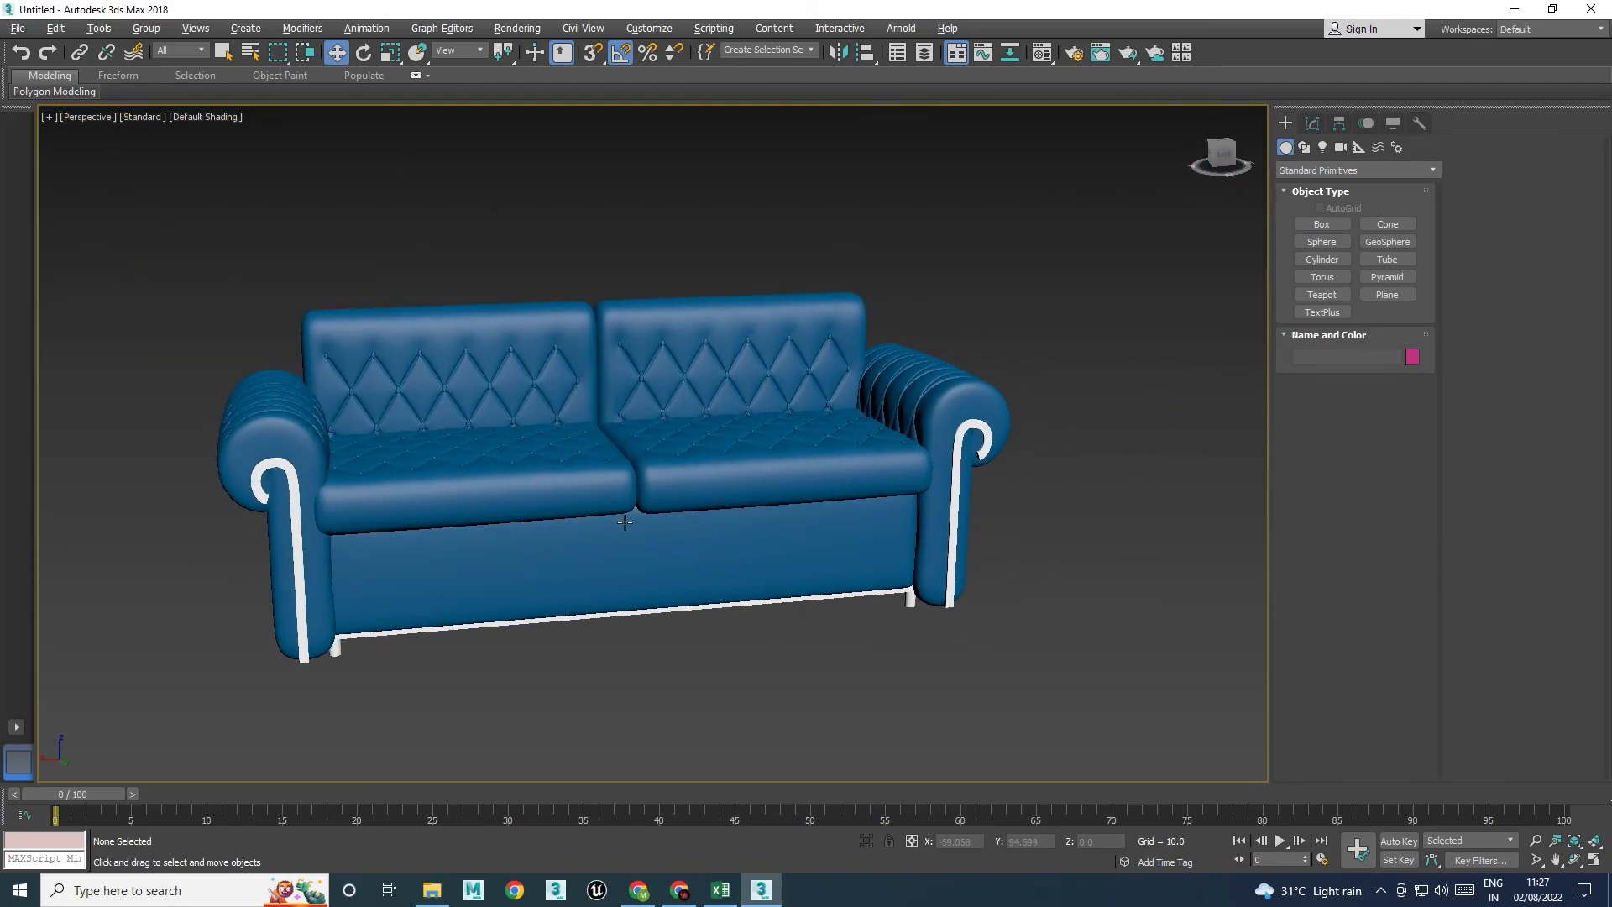
pyautogui.press('m')
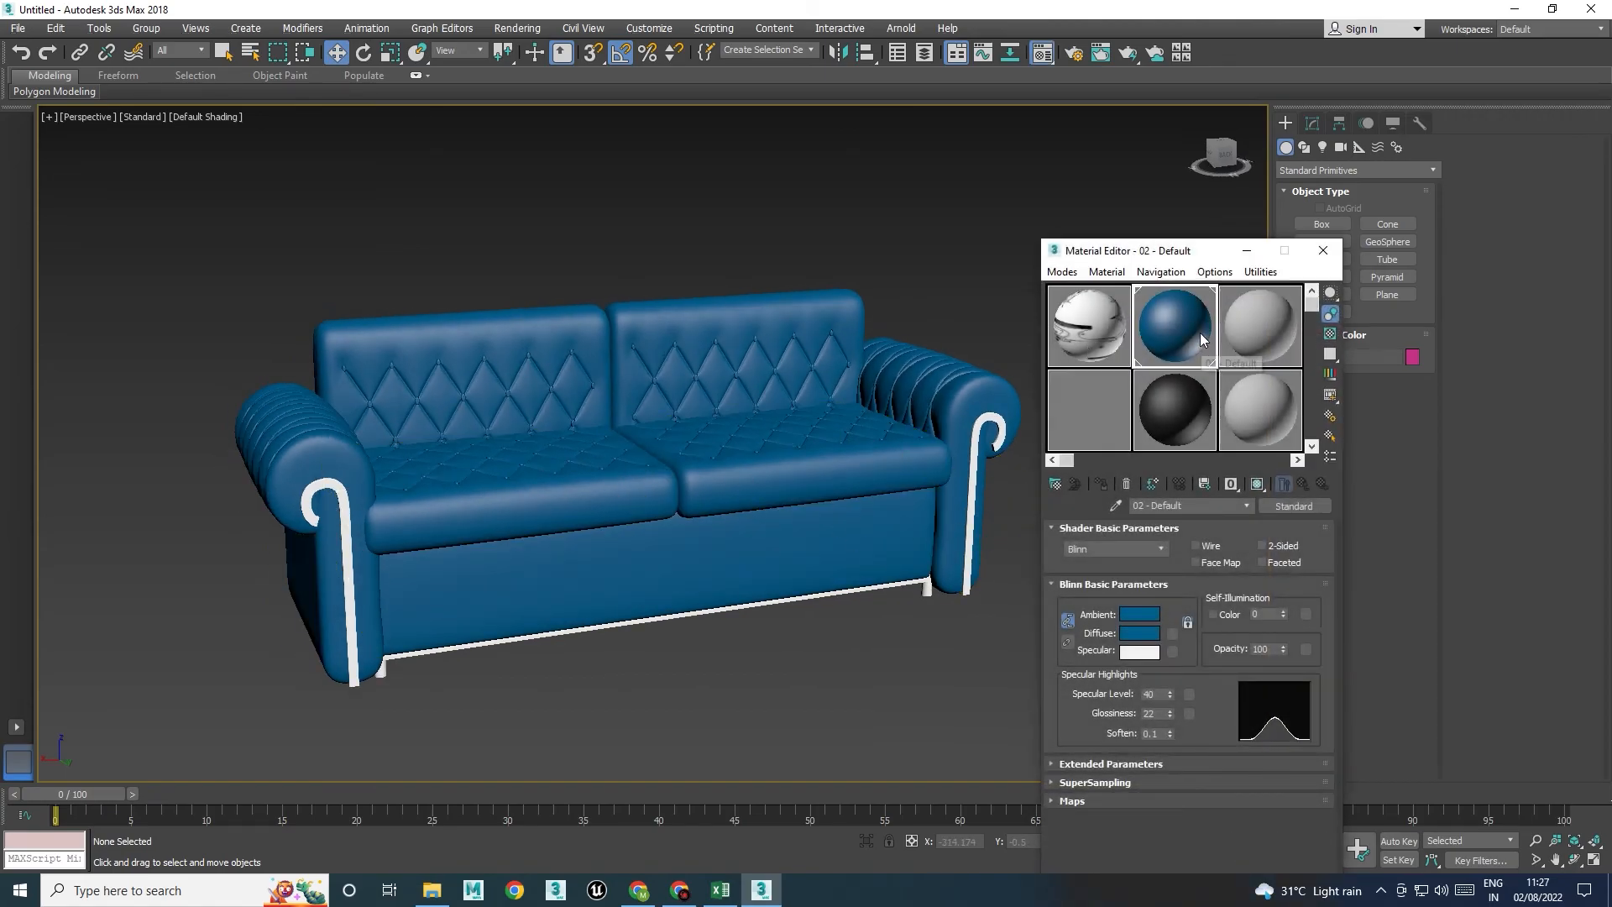
pyautogui.doubleClick(1198, 333)
pyautogui.click(1139, 632)
pyautogui.moveTo(544, 74); pyautogui.dragTo(1331, 145)
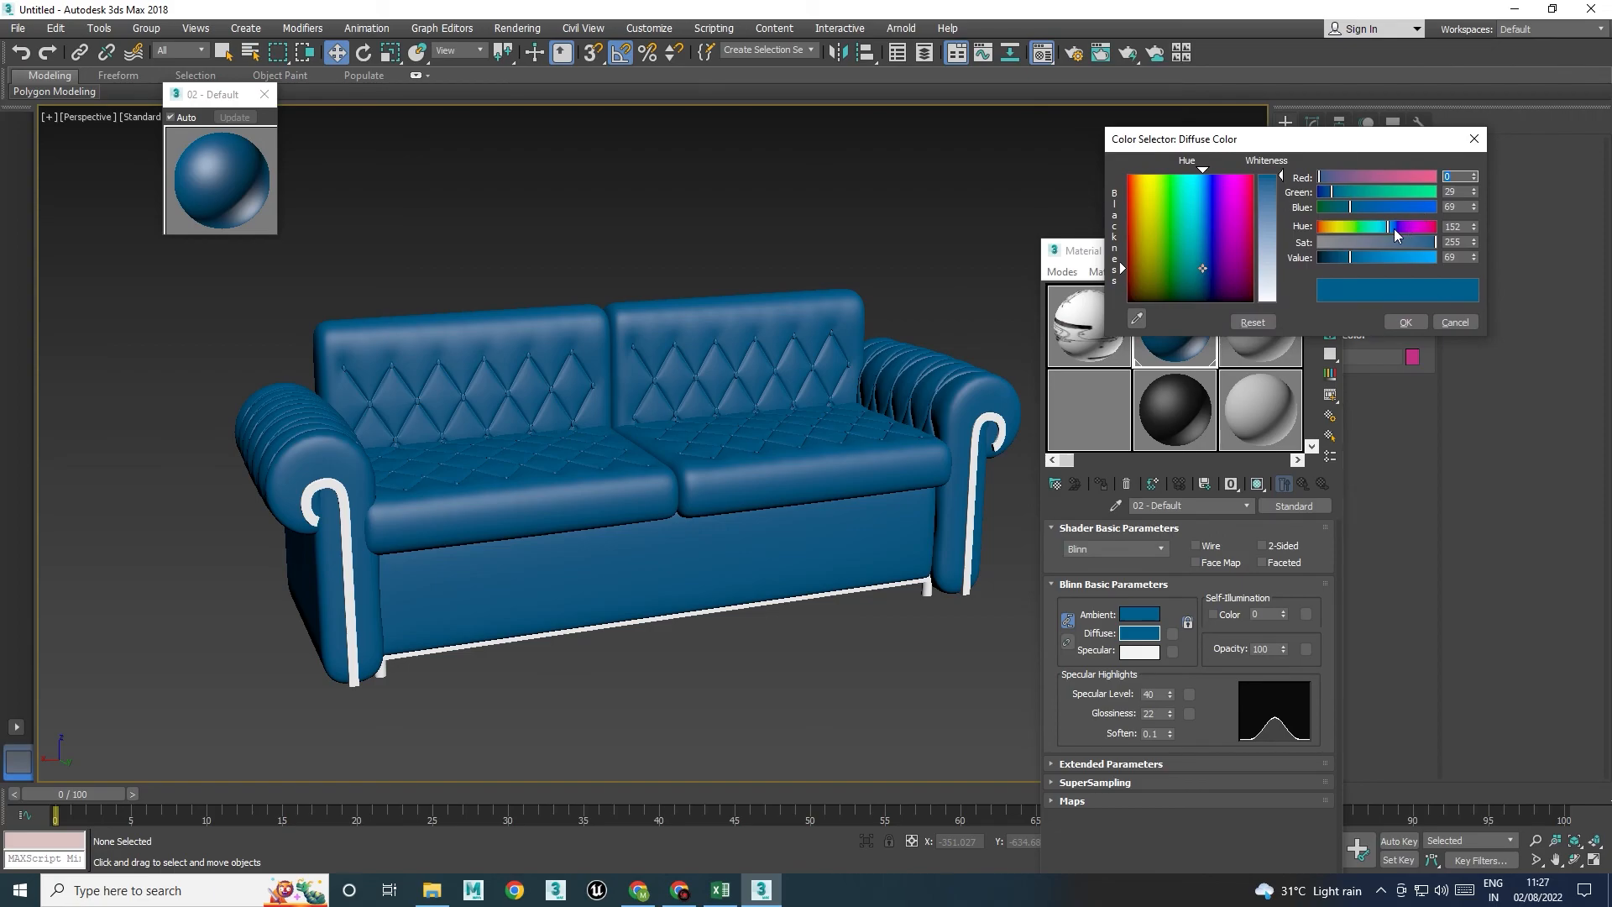
pyautogui.moveTo(1394, 228); pyautogui.dragTo(1467, 230)
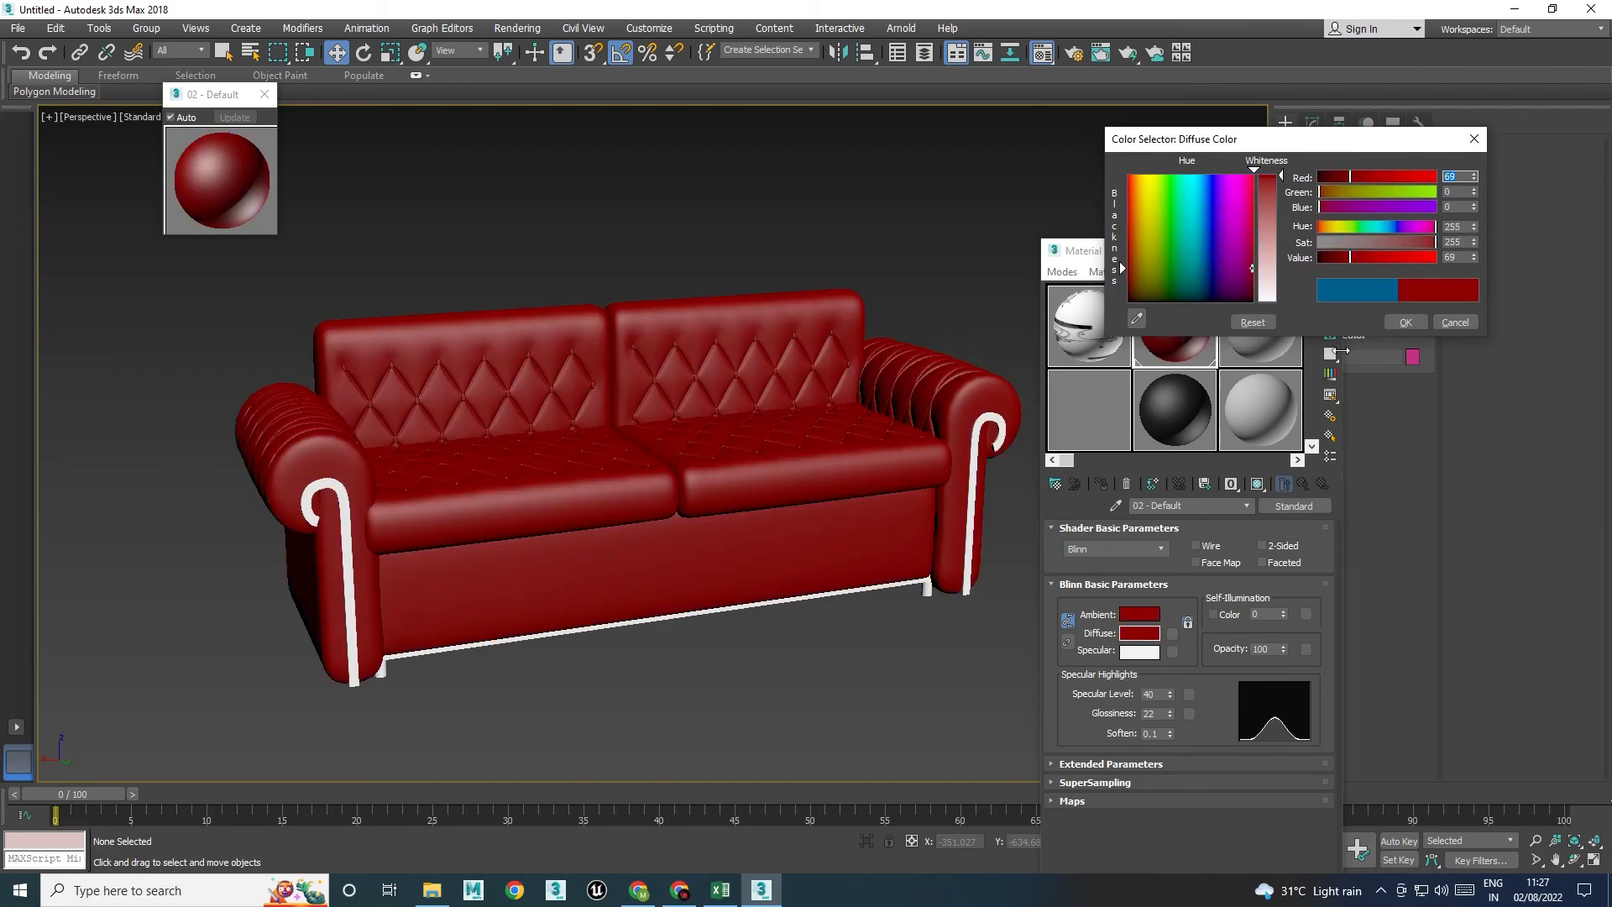
pyautogui.click(1404, 324)
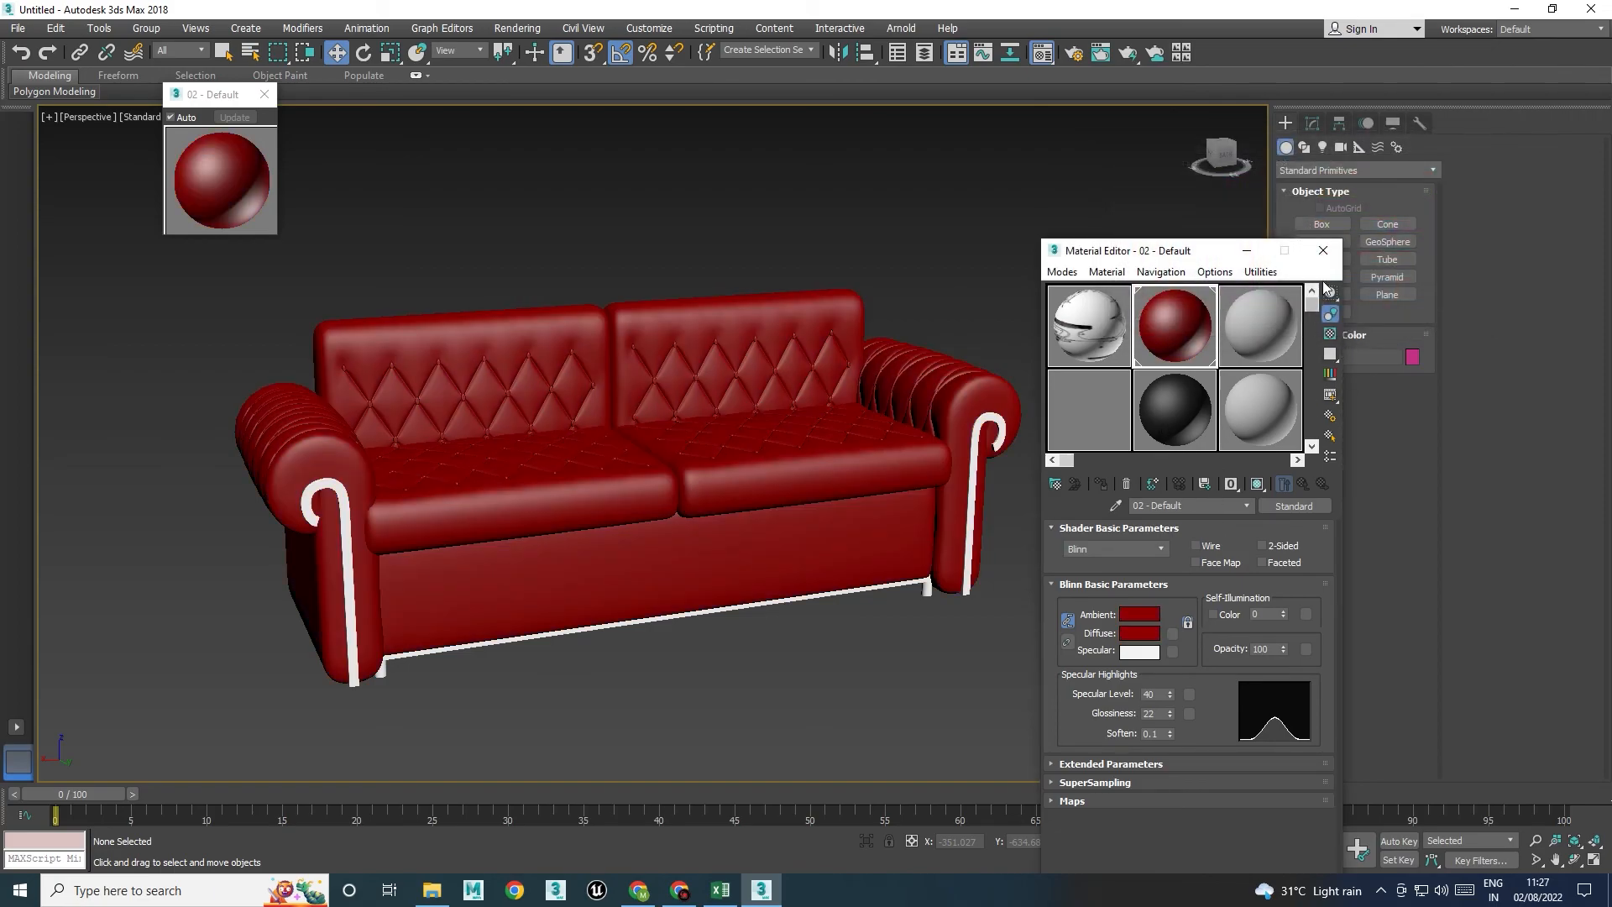
pyautogui.click(1323, 254)
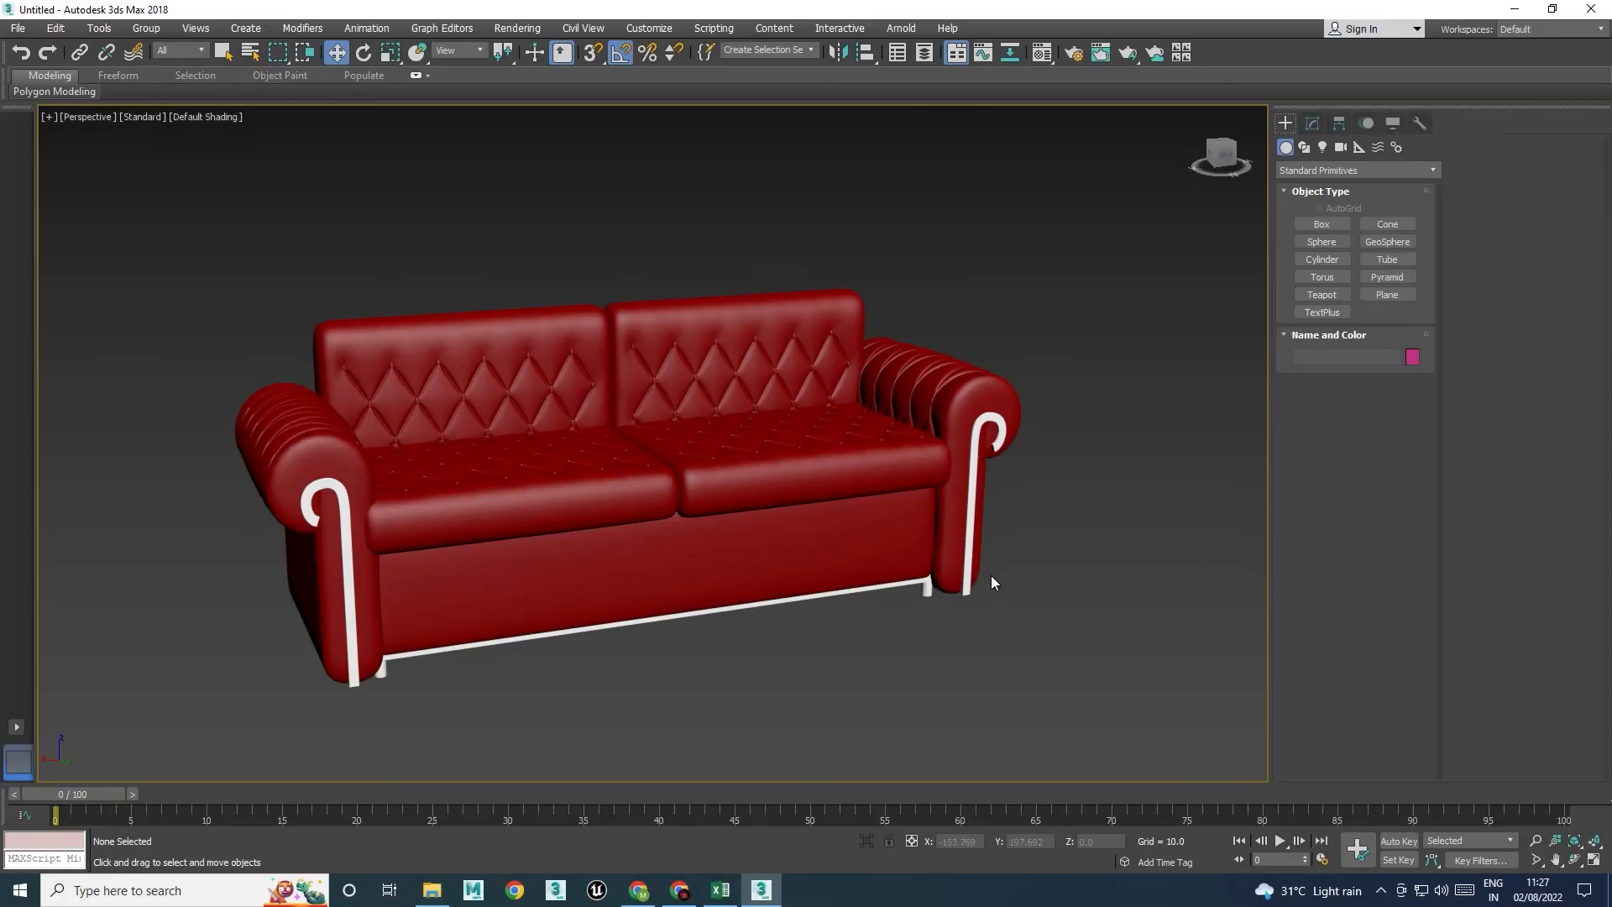
pyautogui.moveTo(1015, 622)
pyautogui.keyDown('alt'); pyautogui.mouseDown(button='middle')
pyautogui.moveTo(1033, 621)
pyautogui.moveTo(992, 622)
pyautogui.moveTo(1024, 626)
pyautogui.mouseUp(button='middle'); pyautogui.keyUp('alt')
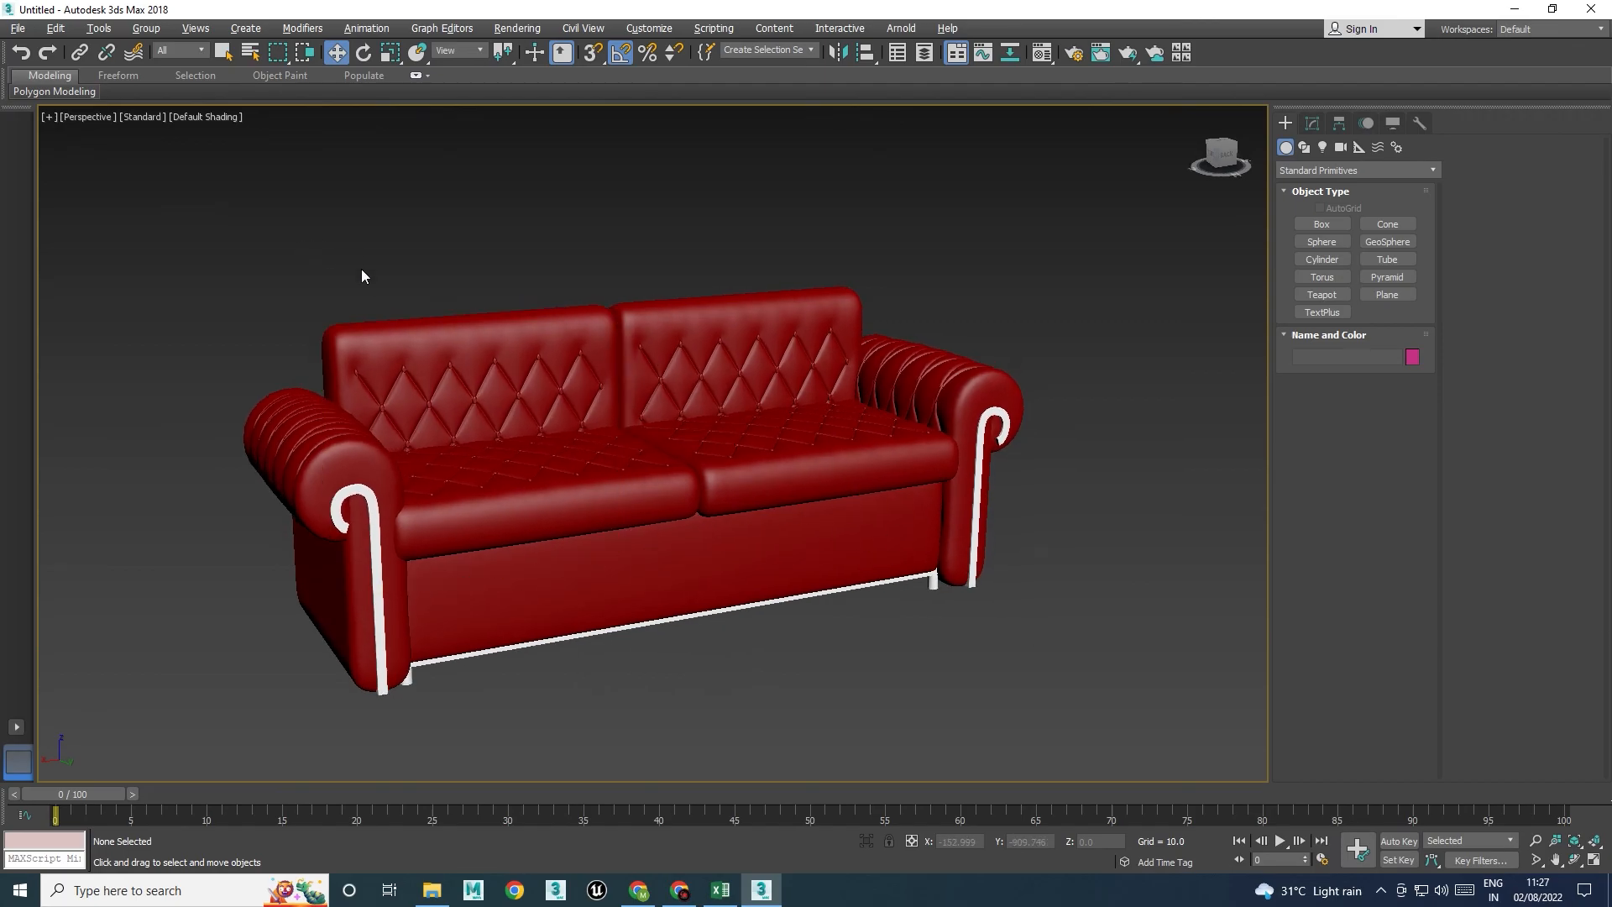
pyautogui.hotkey('alt', 'z')
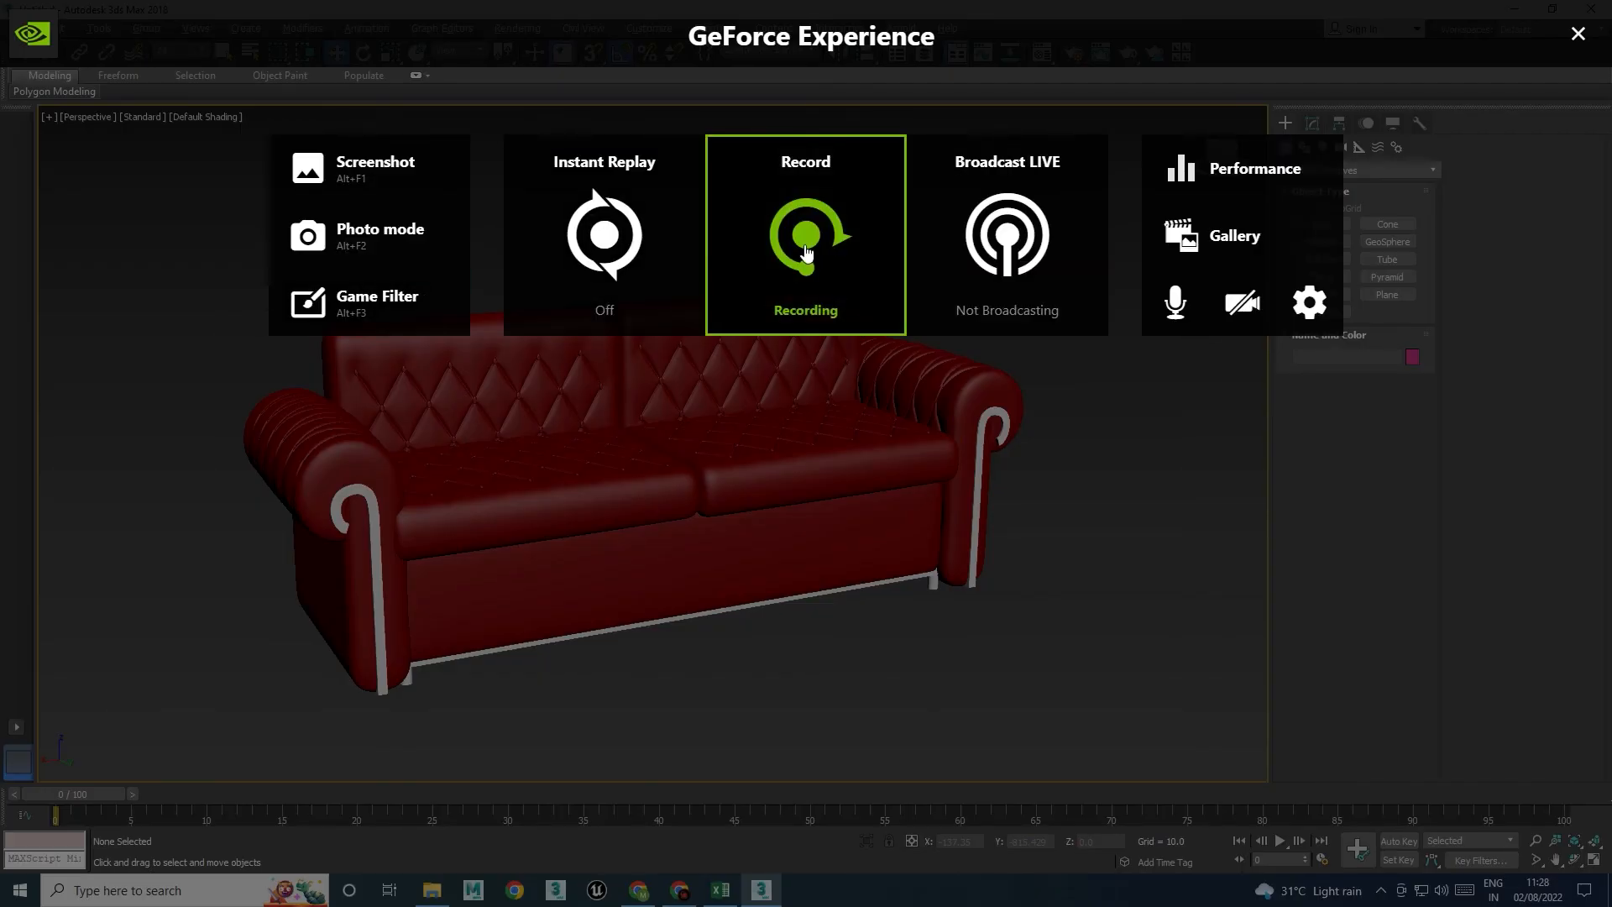